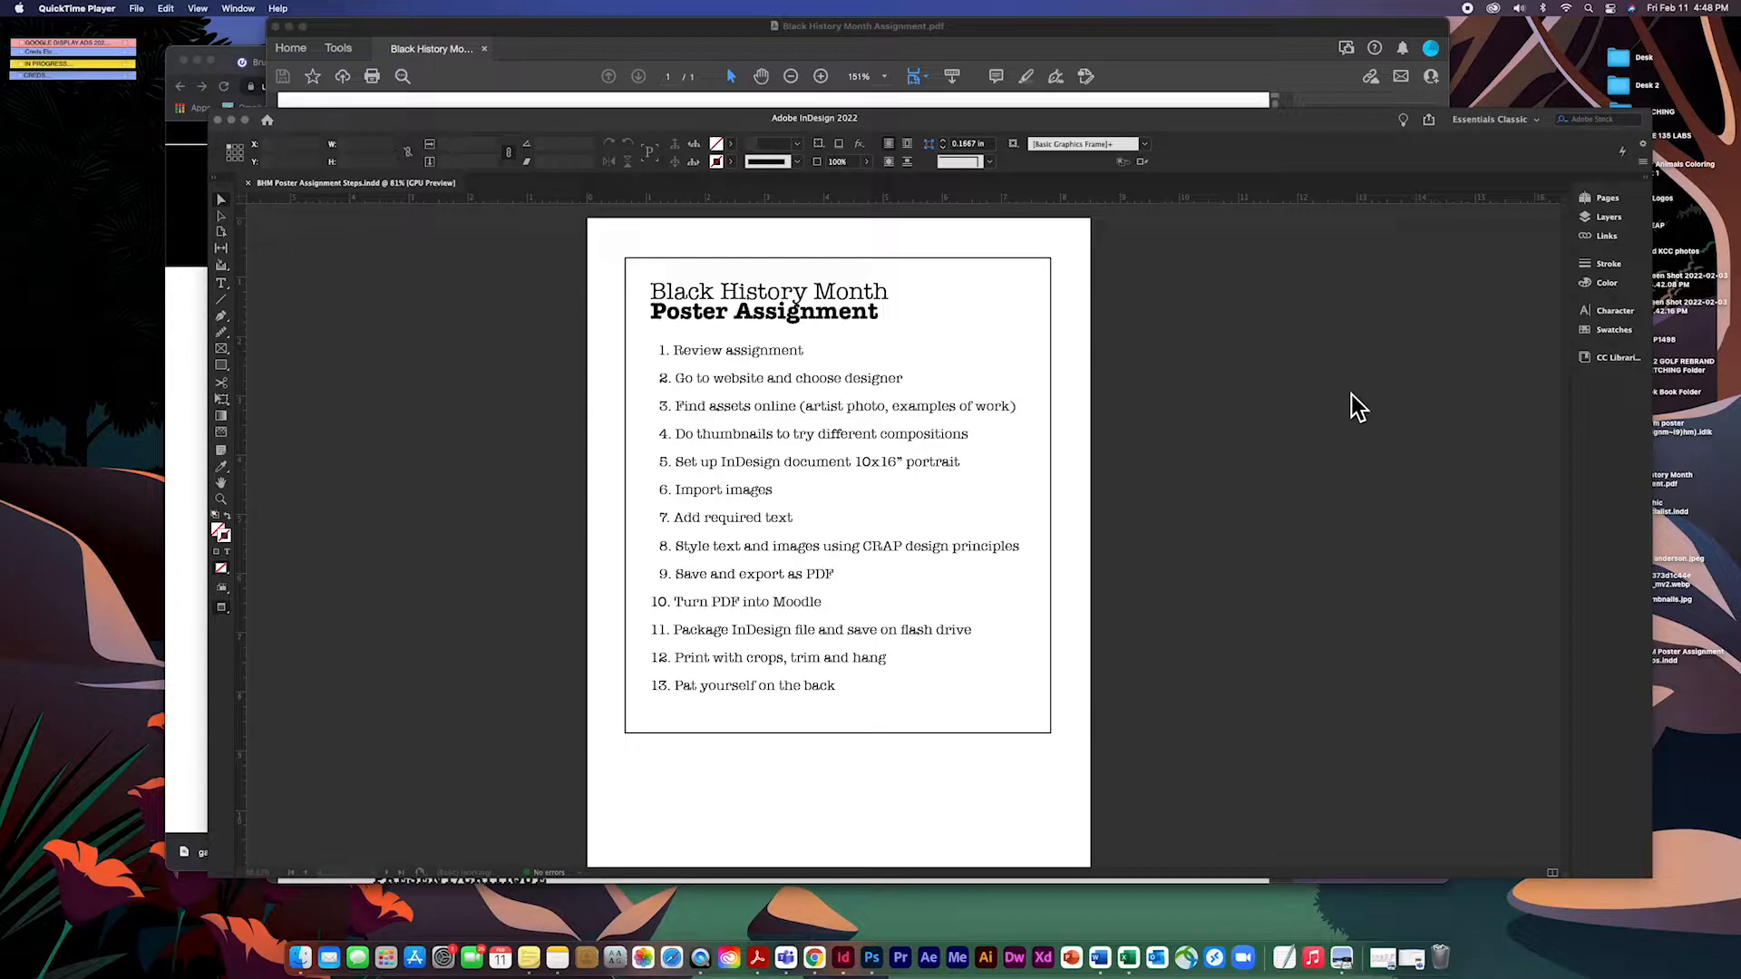
Review the Black History Month assignment PDF for the required poster content, learning objectives, turn-in items and example poster.
click(1467, 9)
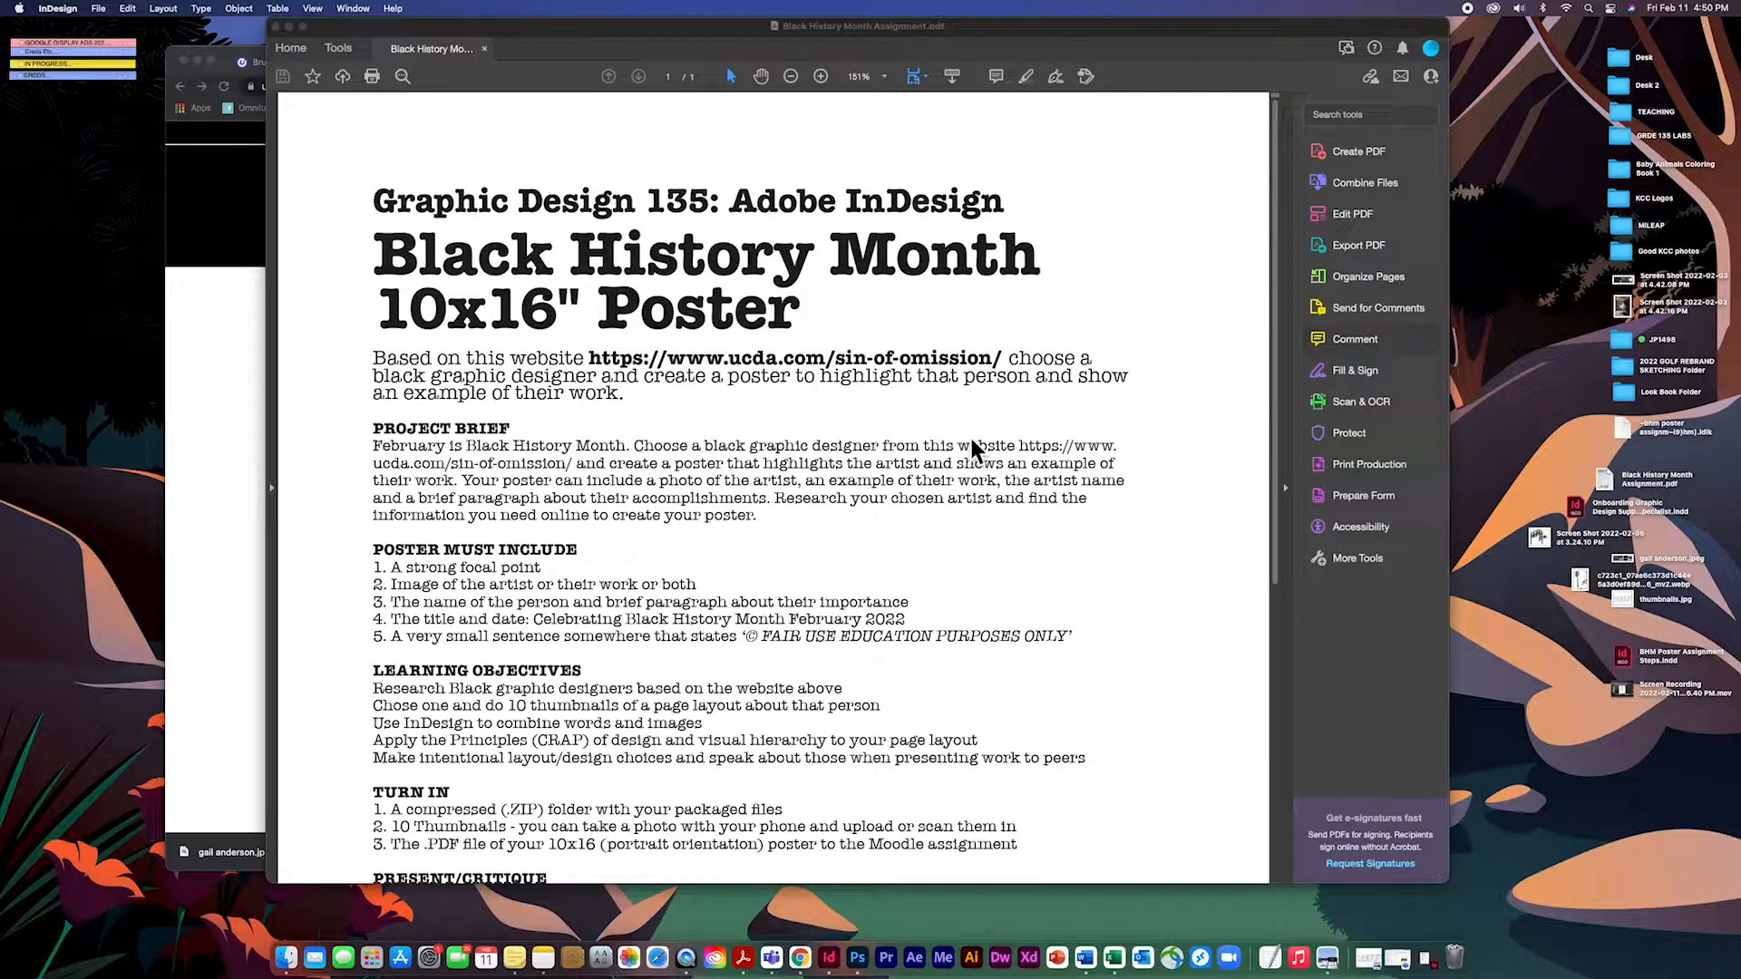
scroll(980, 540, down, 1)
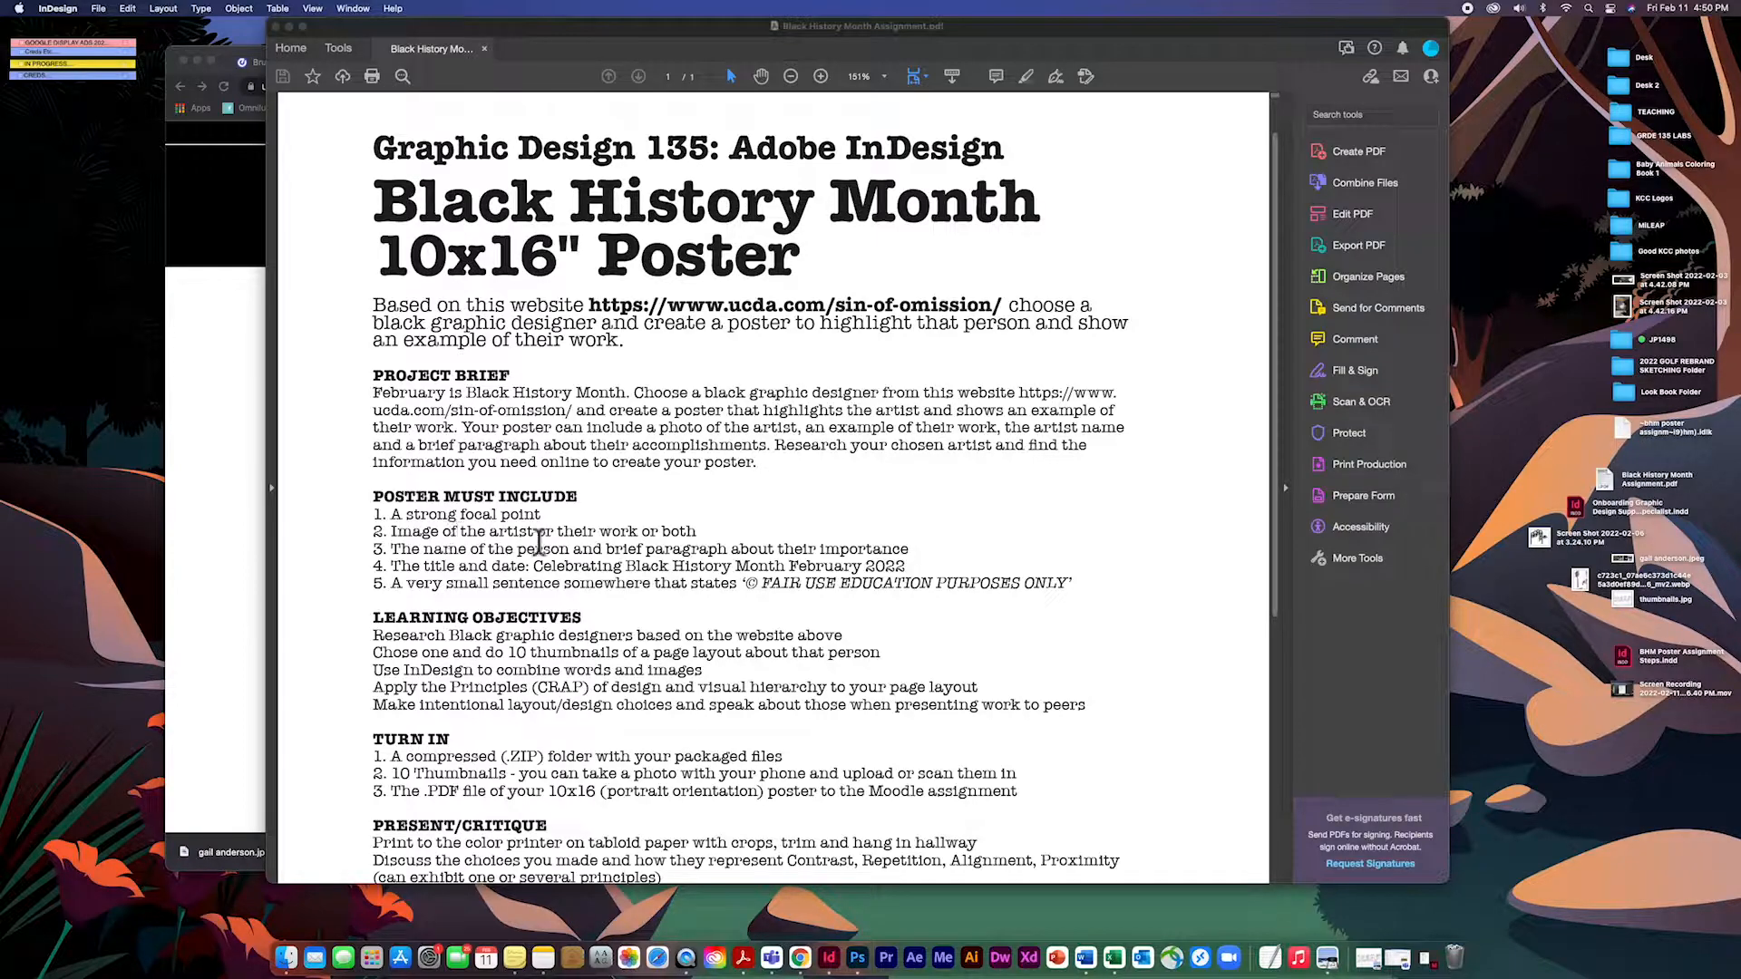
drag(535, 568, 906, 567)
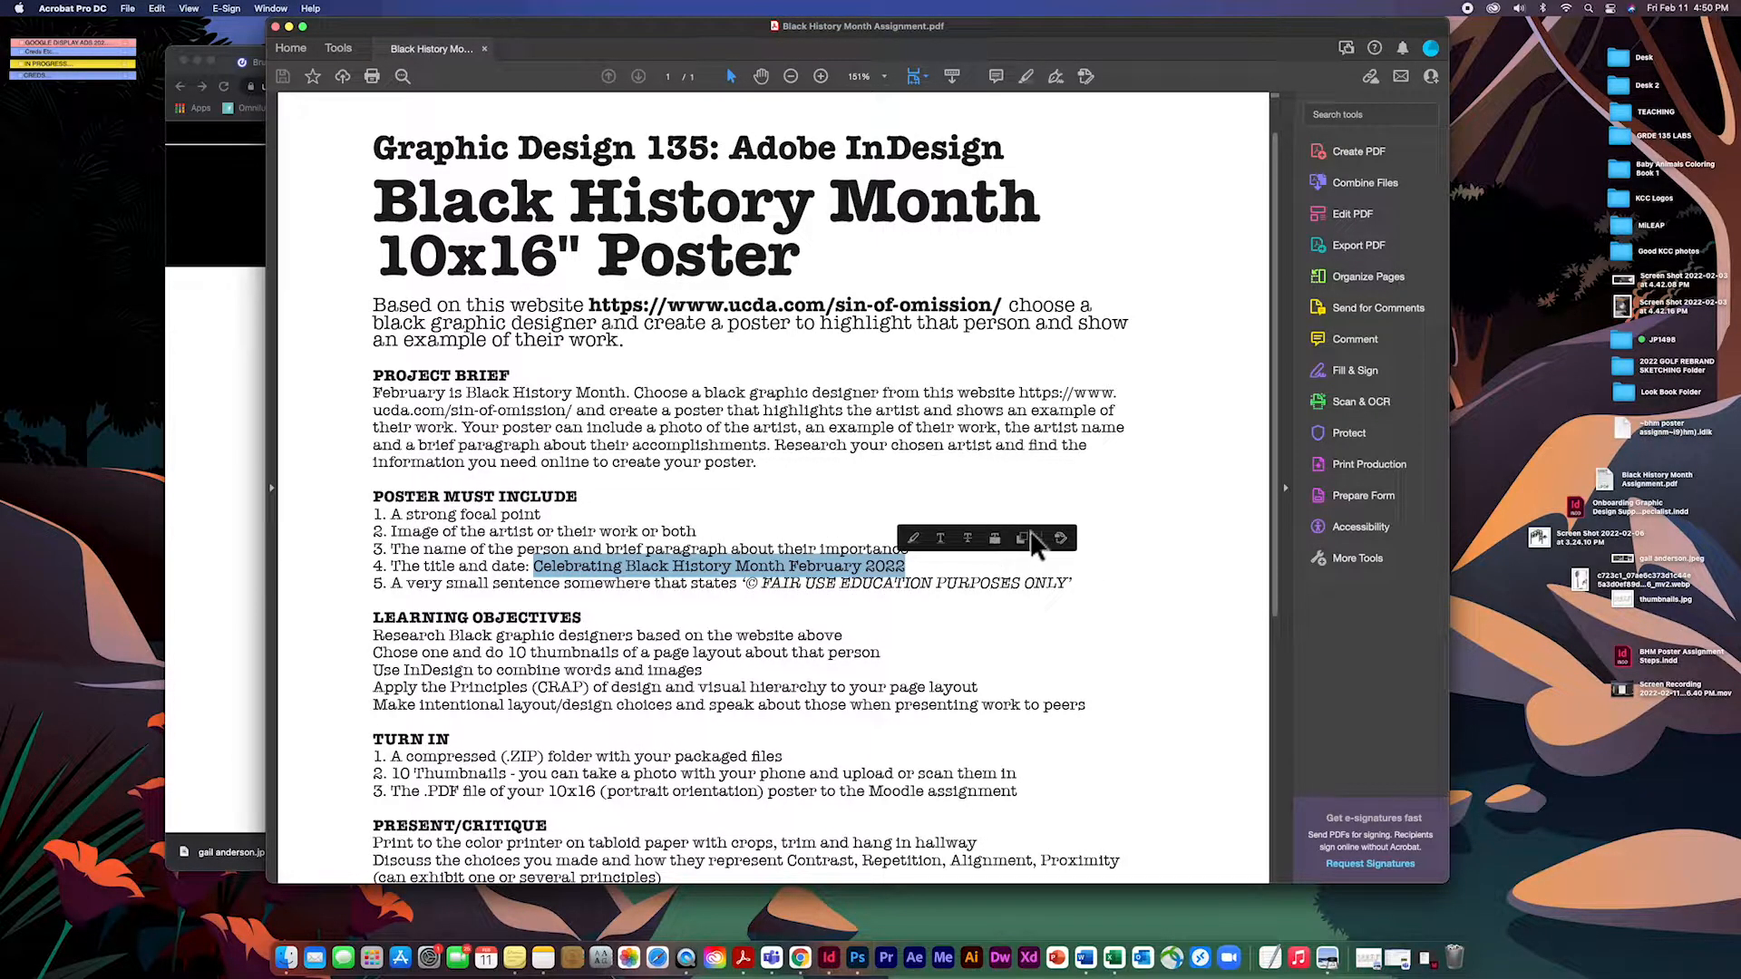
scroll(922, 553, down, 1)
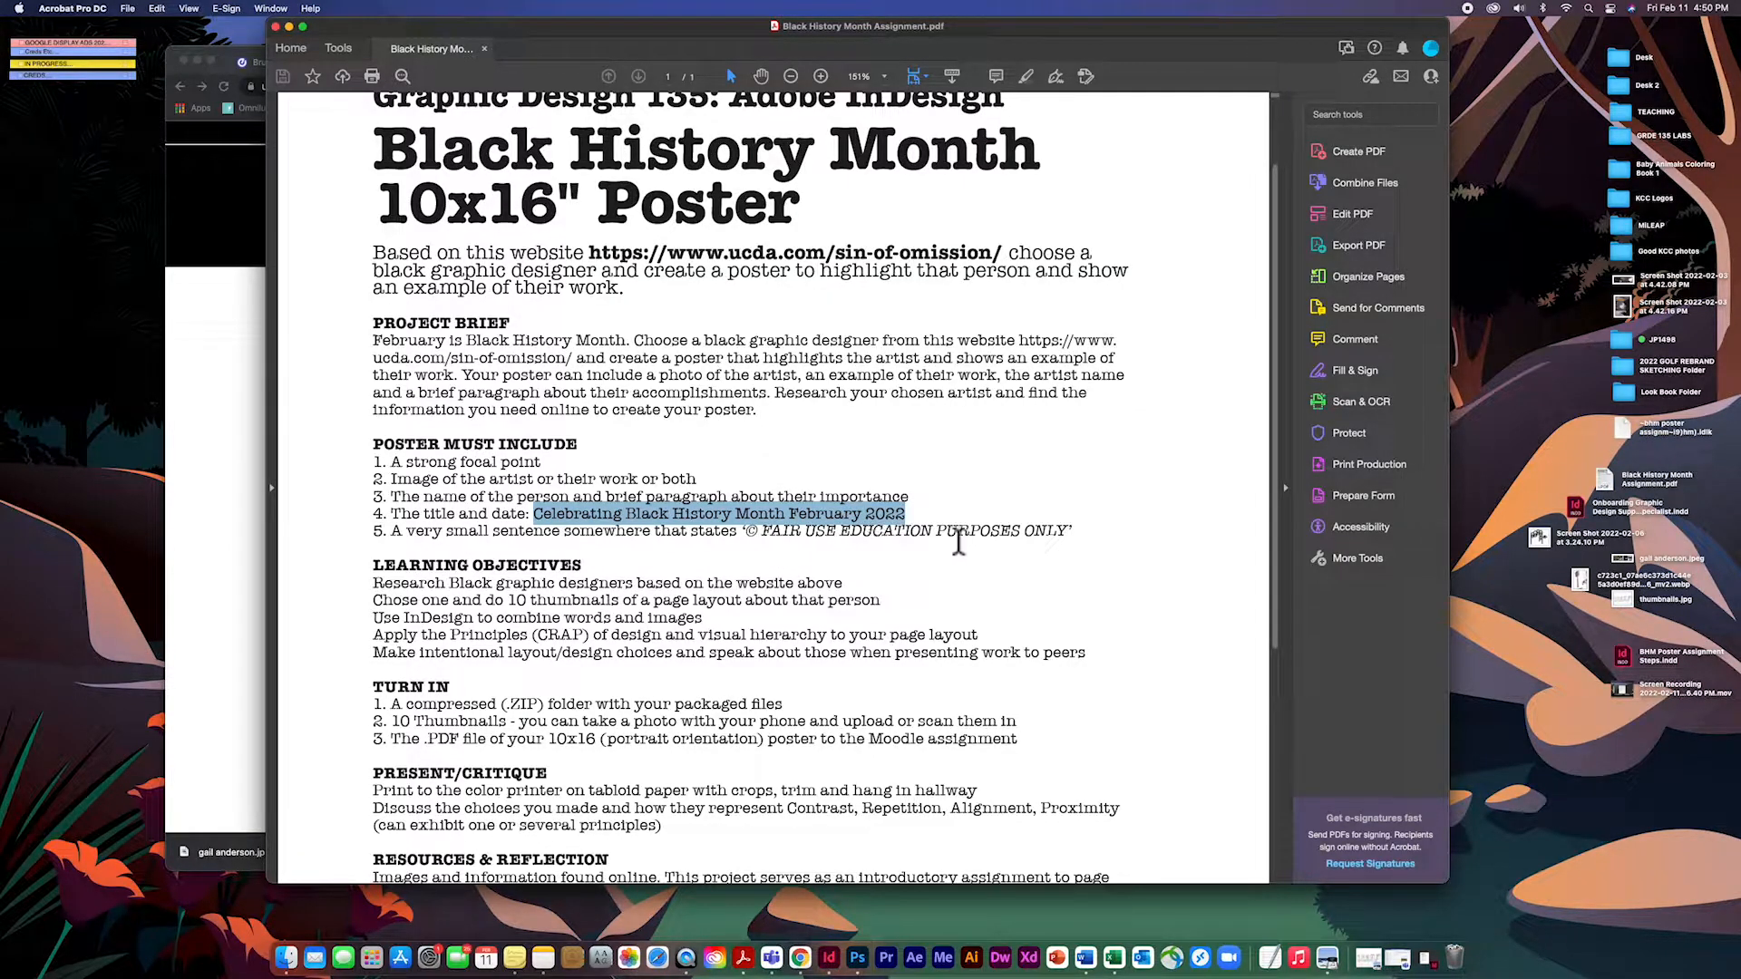
scroll(947, 534, down, 5)
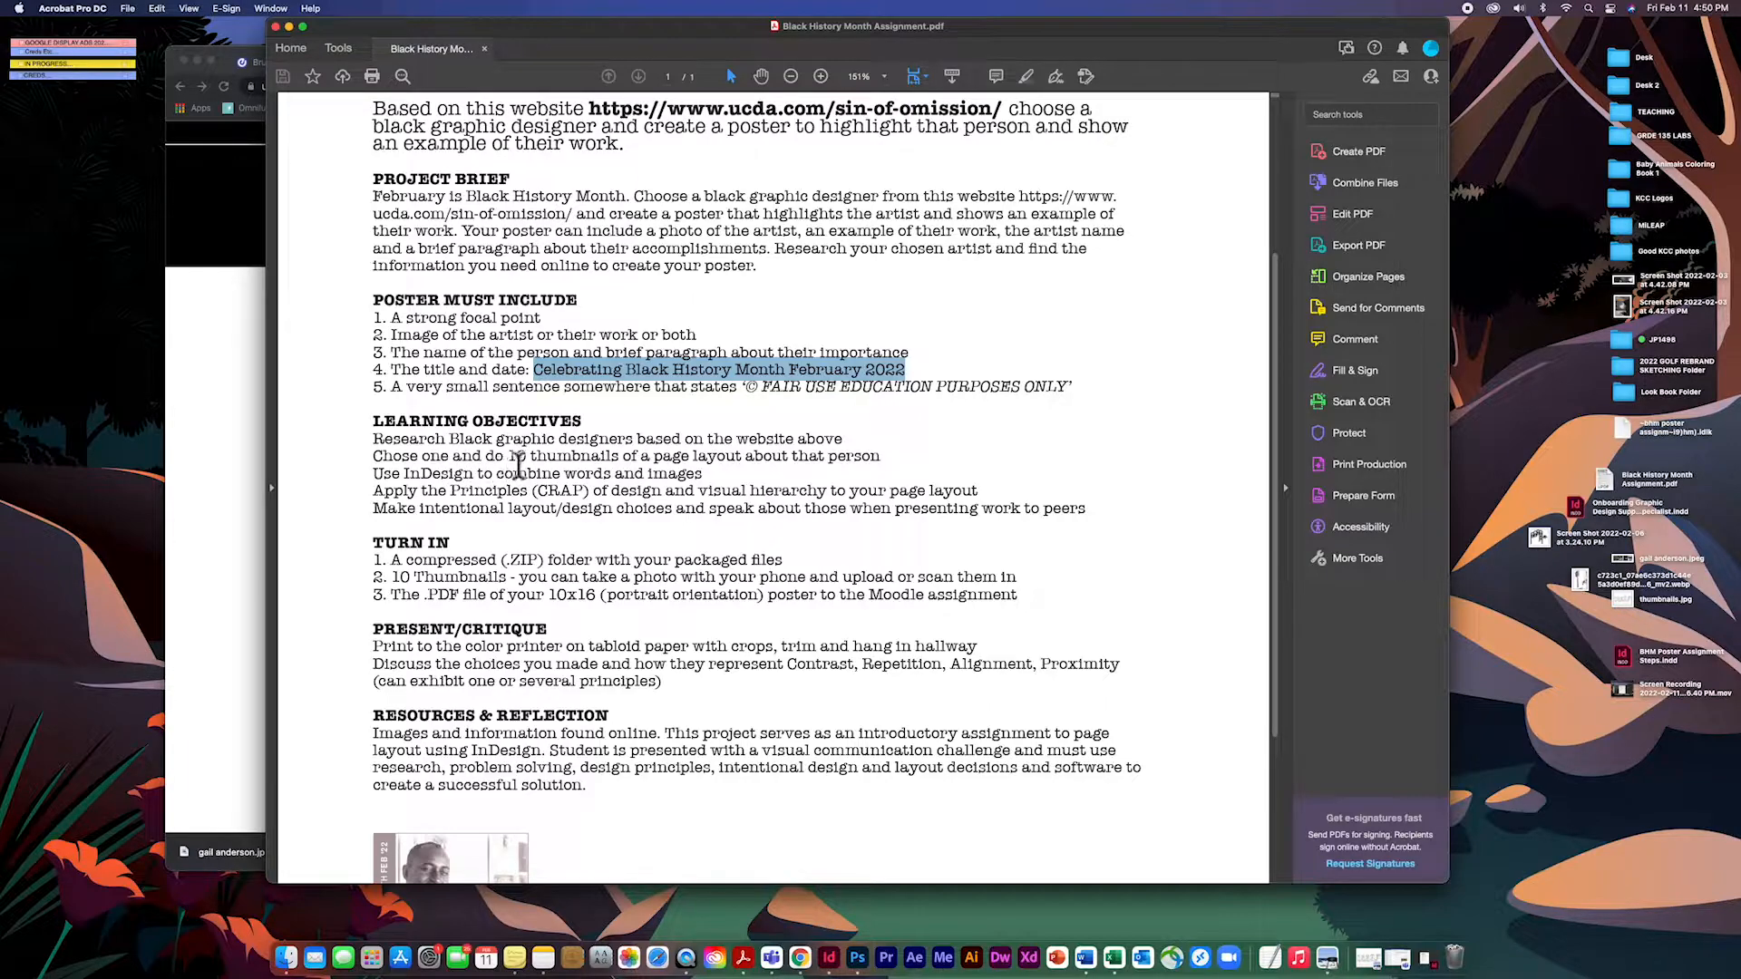
drag(511, 458, 876, 467)
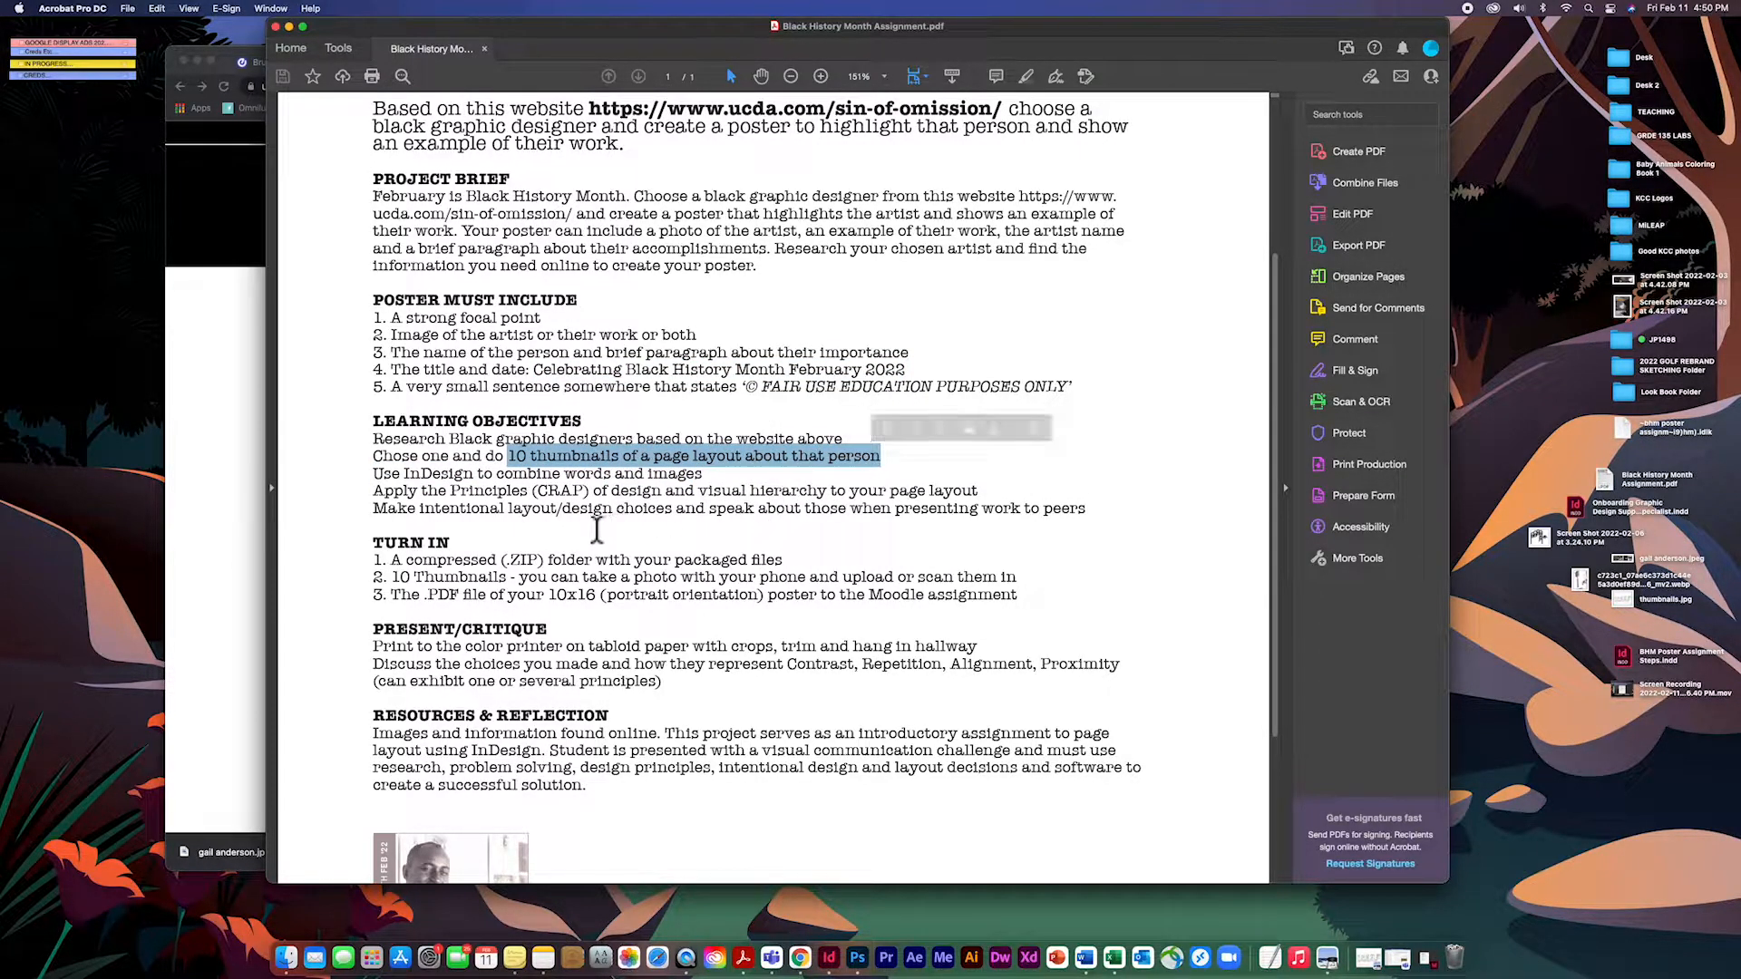
click(566, 492)
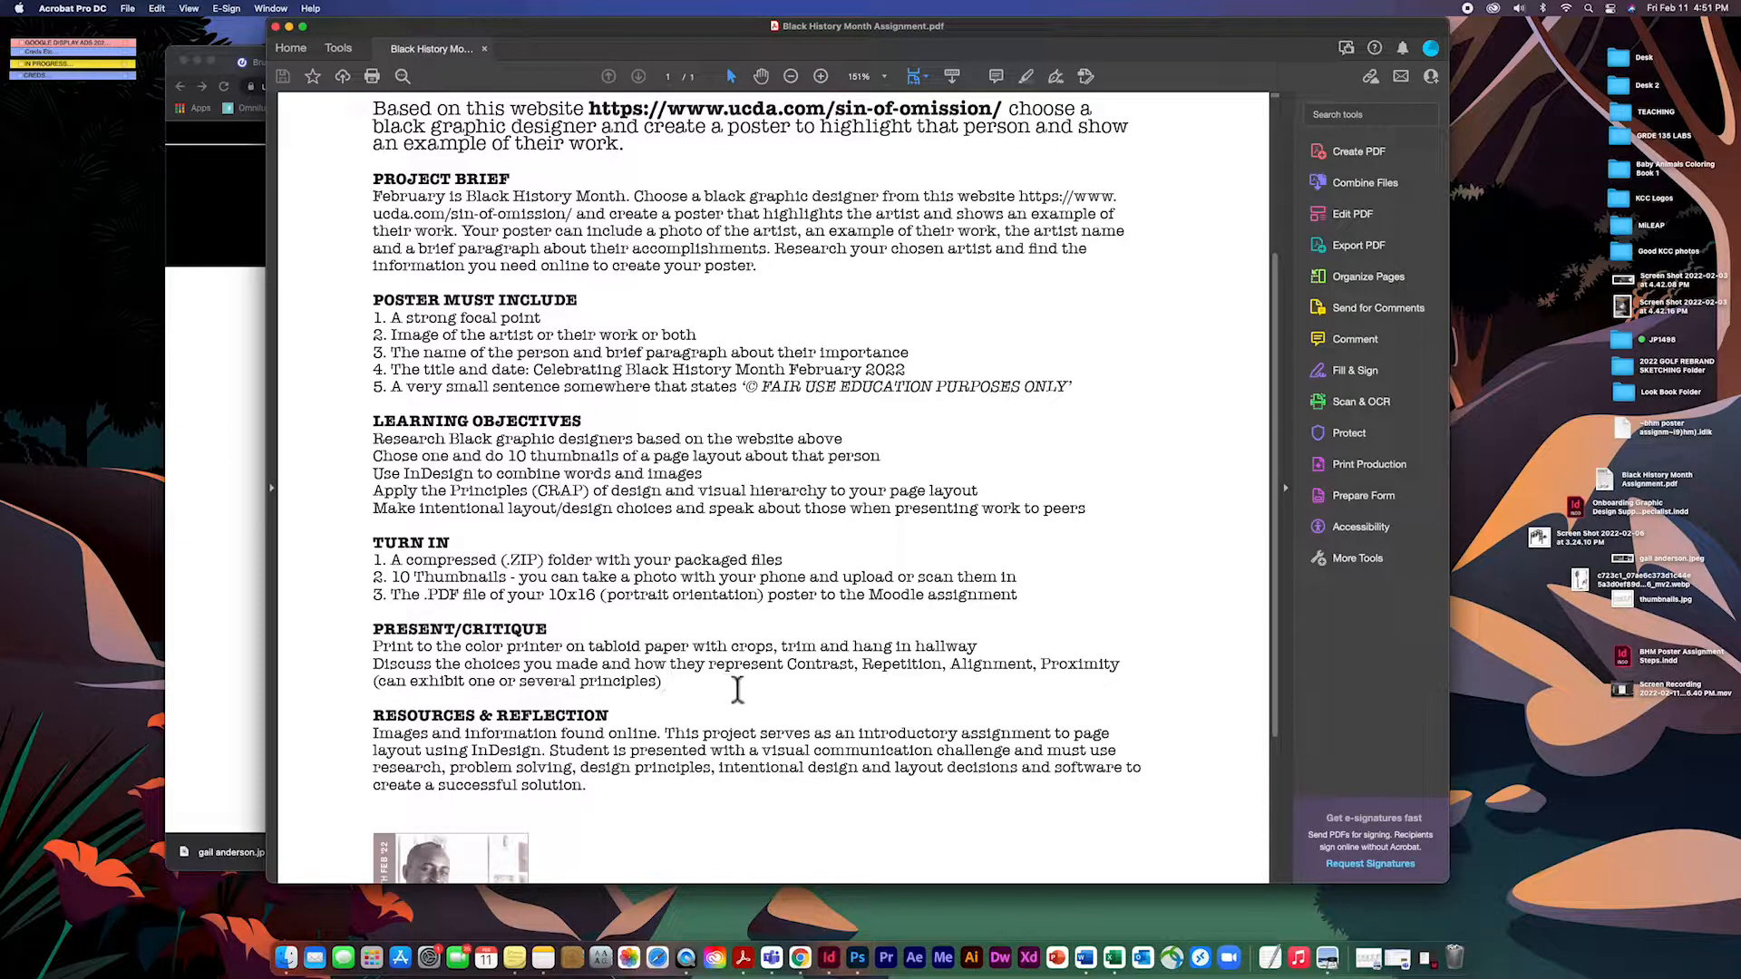
scroll(738, 689, down, 1)
scroll(738, 689, down, 10)
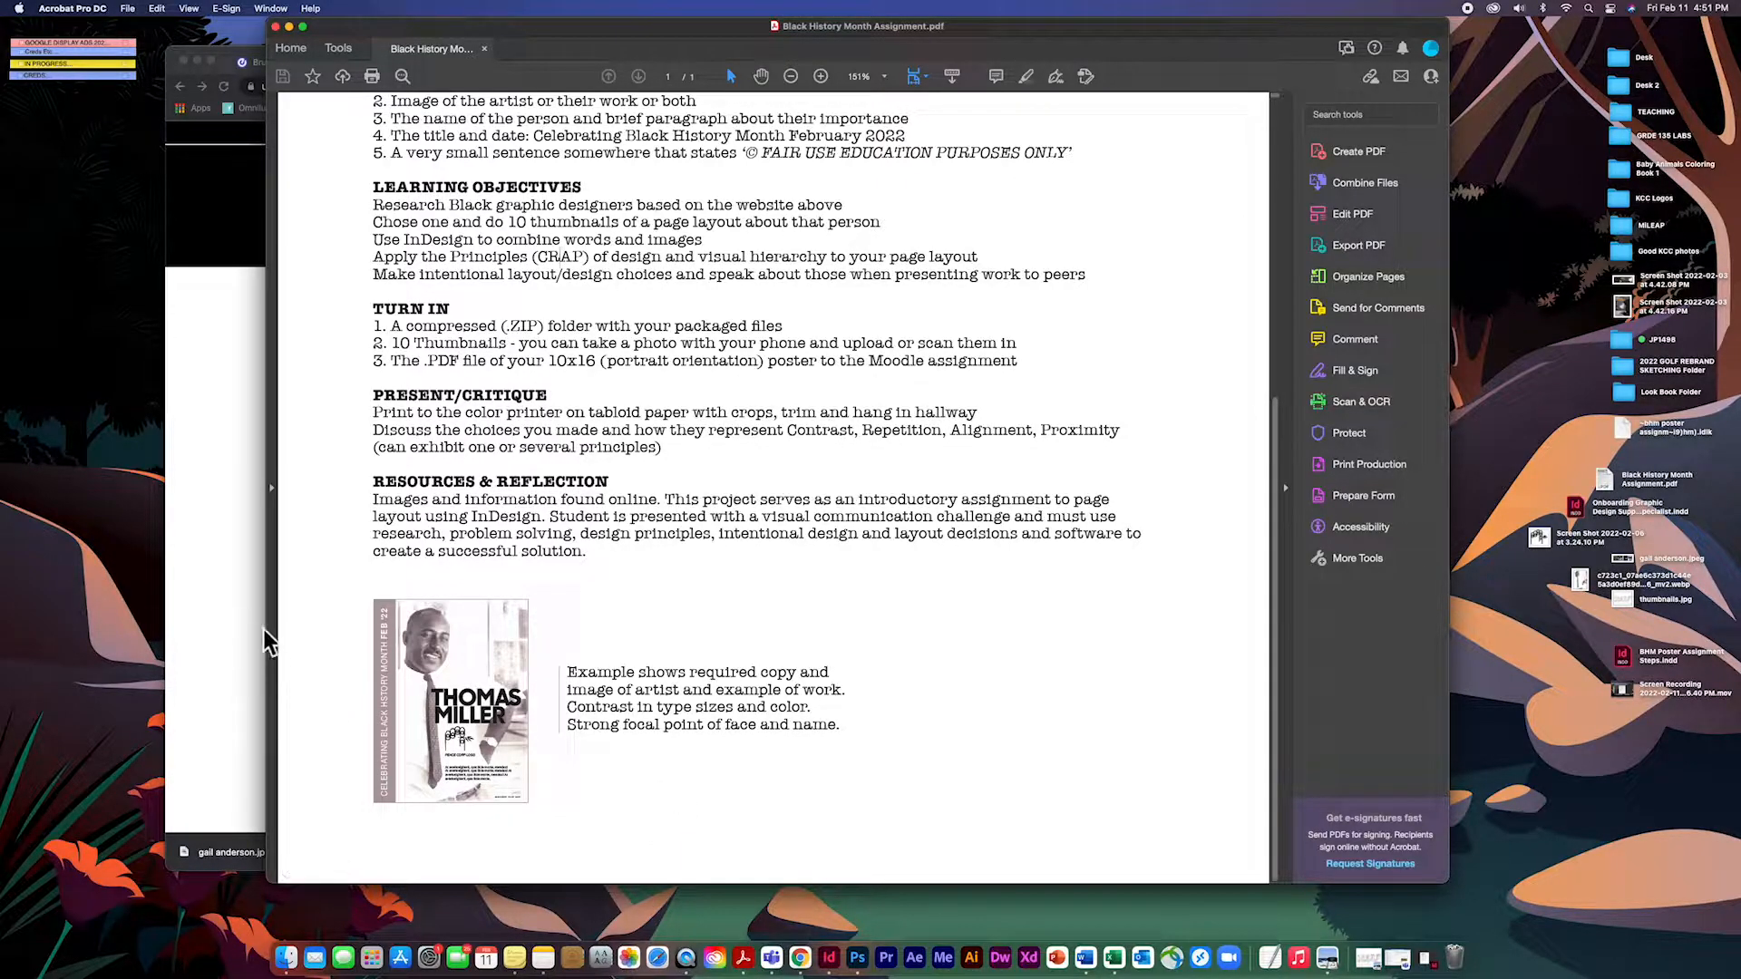
scroll(277, 635, up, 10)
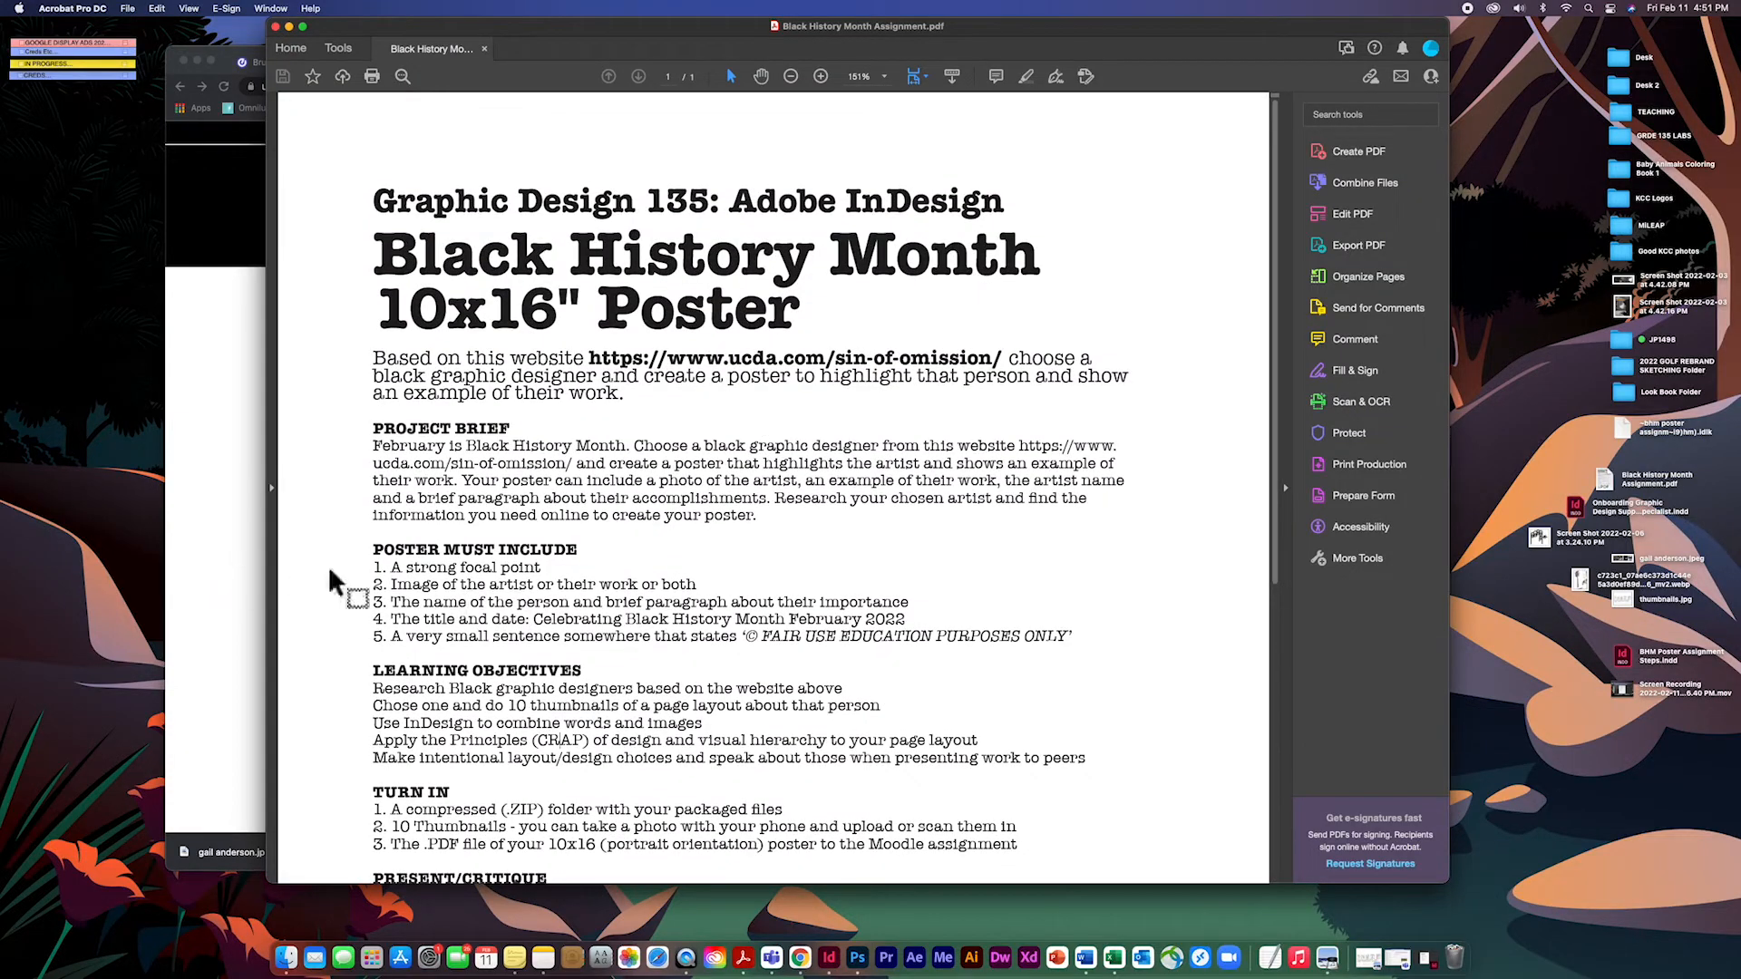
Switch to Chrome to browse the designers featured in the UCDA Sin of Omission article, and bring up the thumbnails.jpg layout sketches.
click(234, 326)
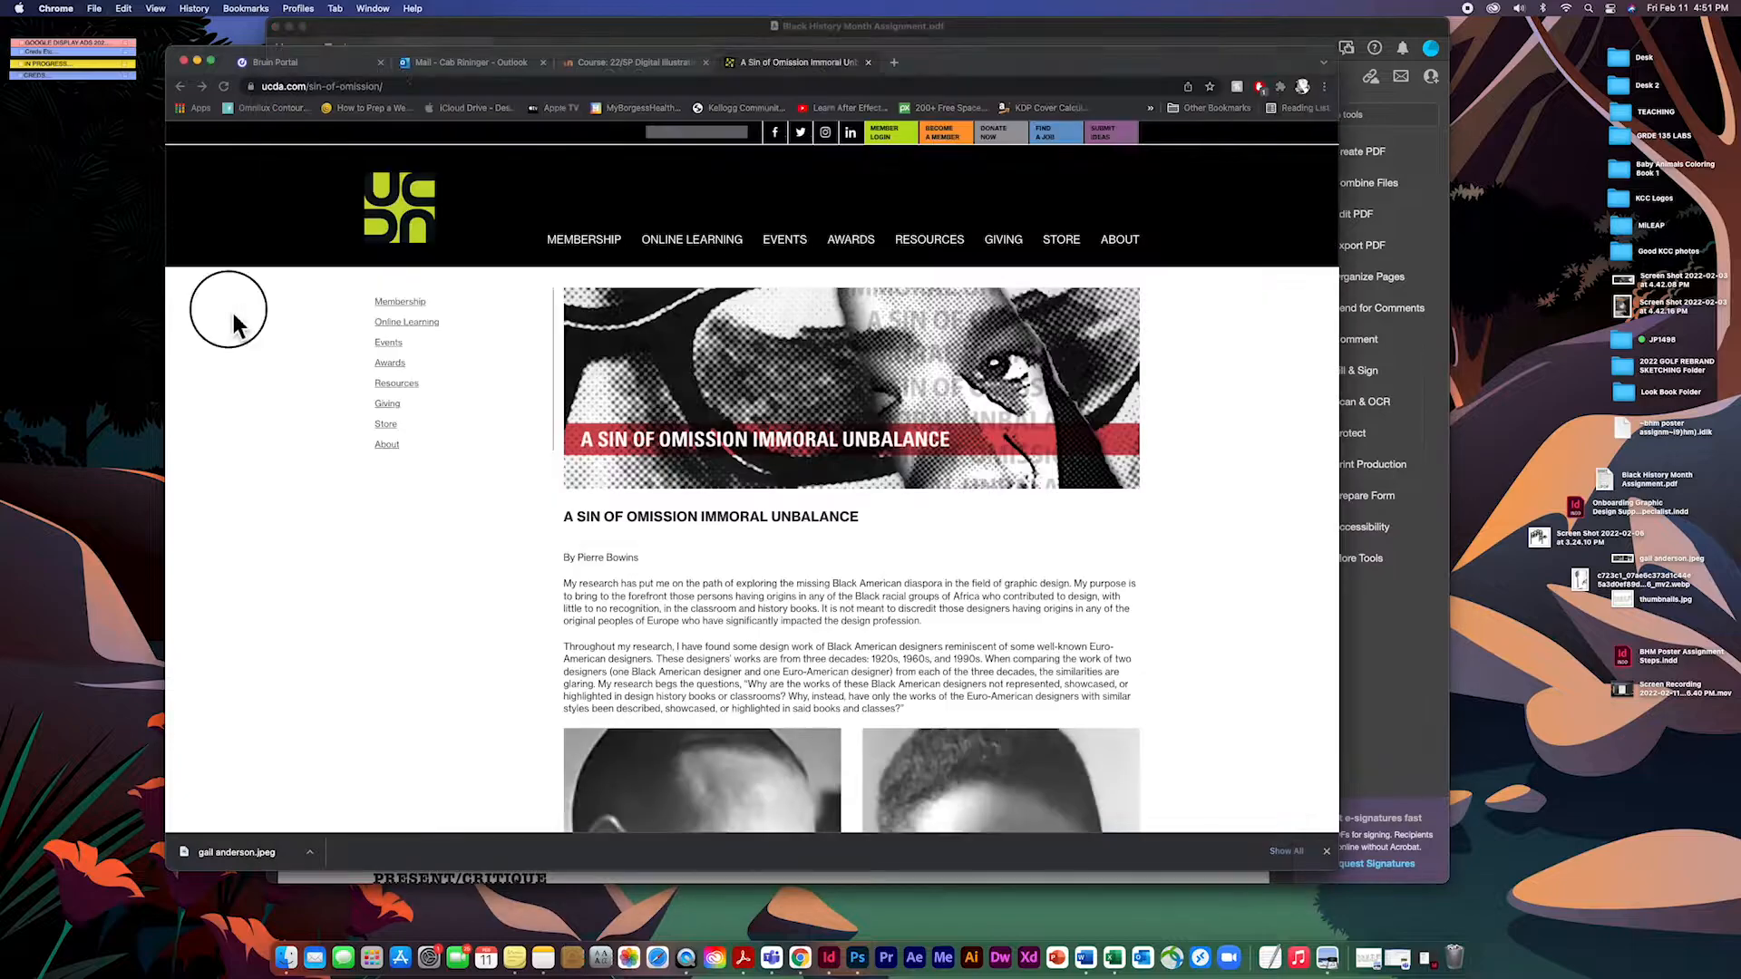
scroll(1057, 430, down, 15)
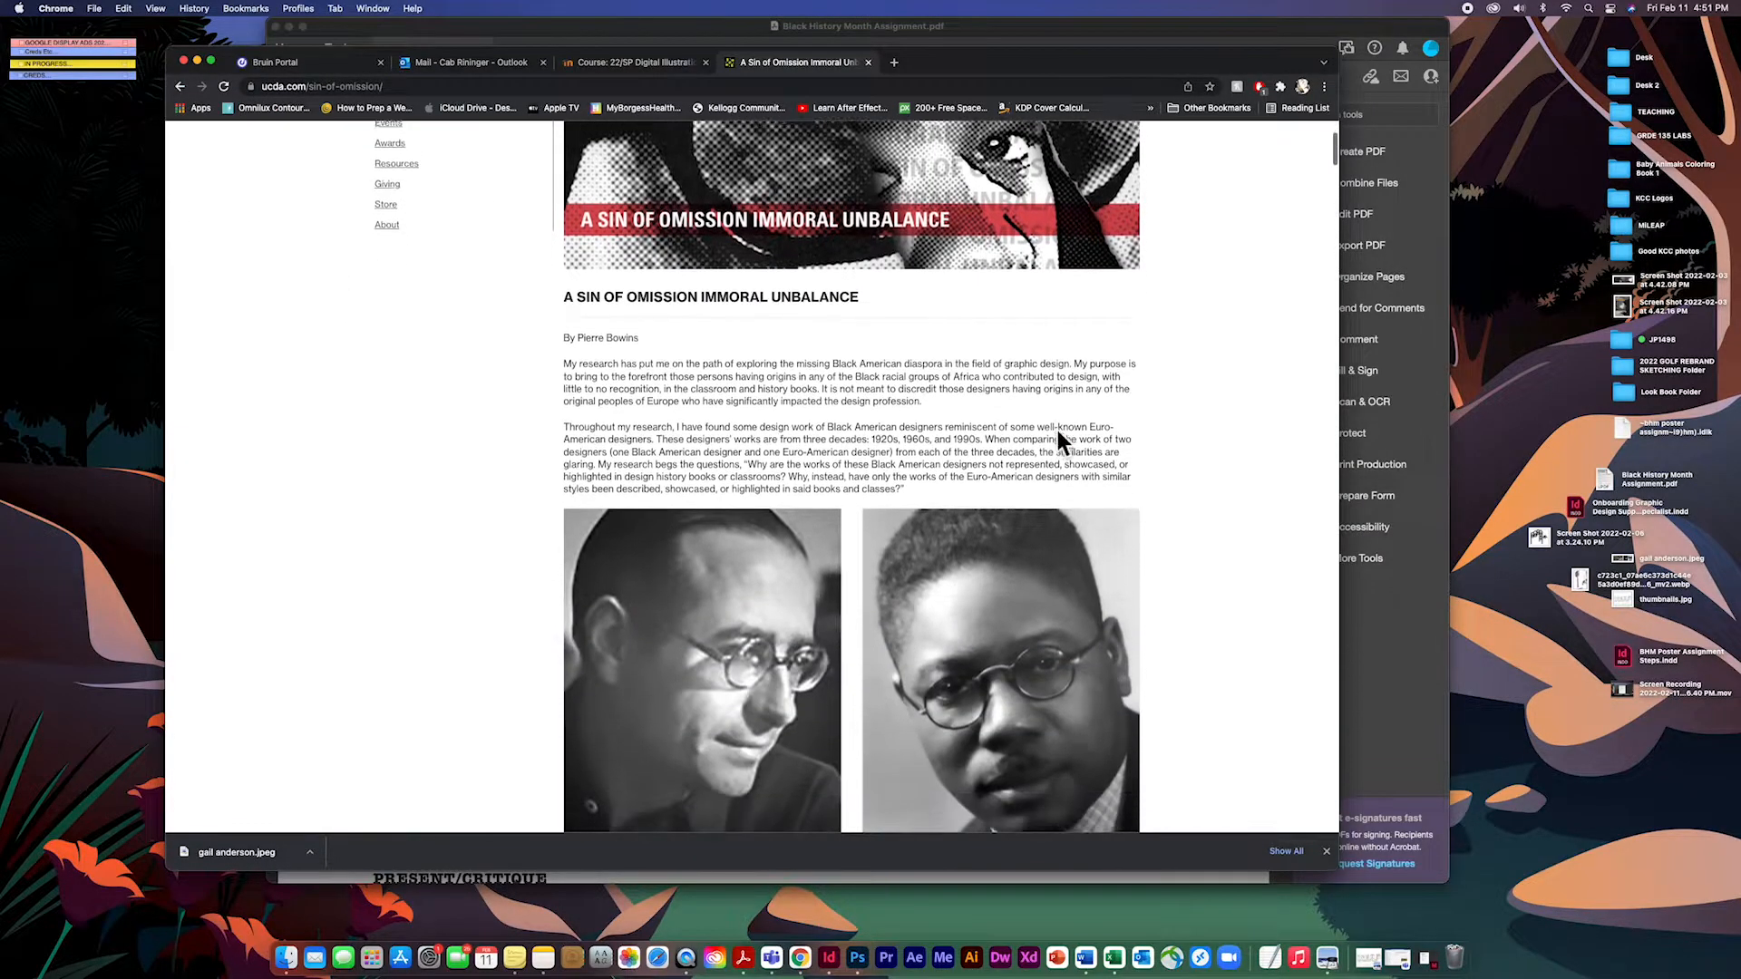
scroll(1058, 436, down, 15)
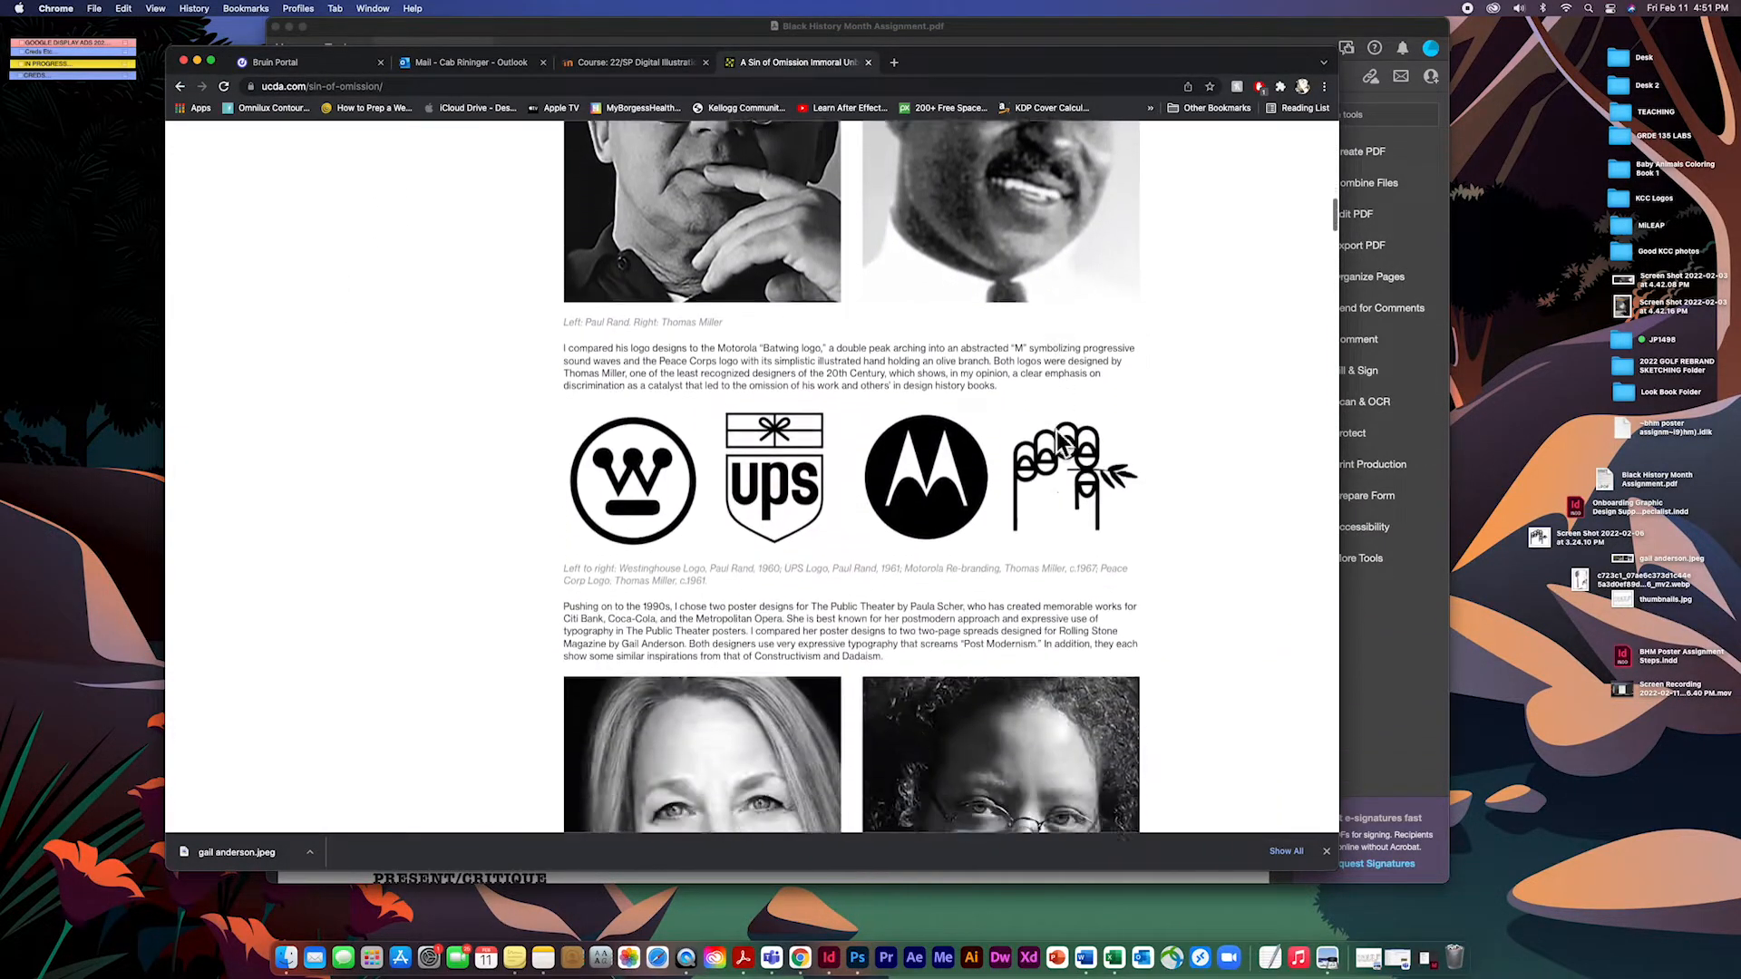
scroll(1057, 436, down, 15)
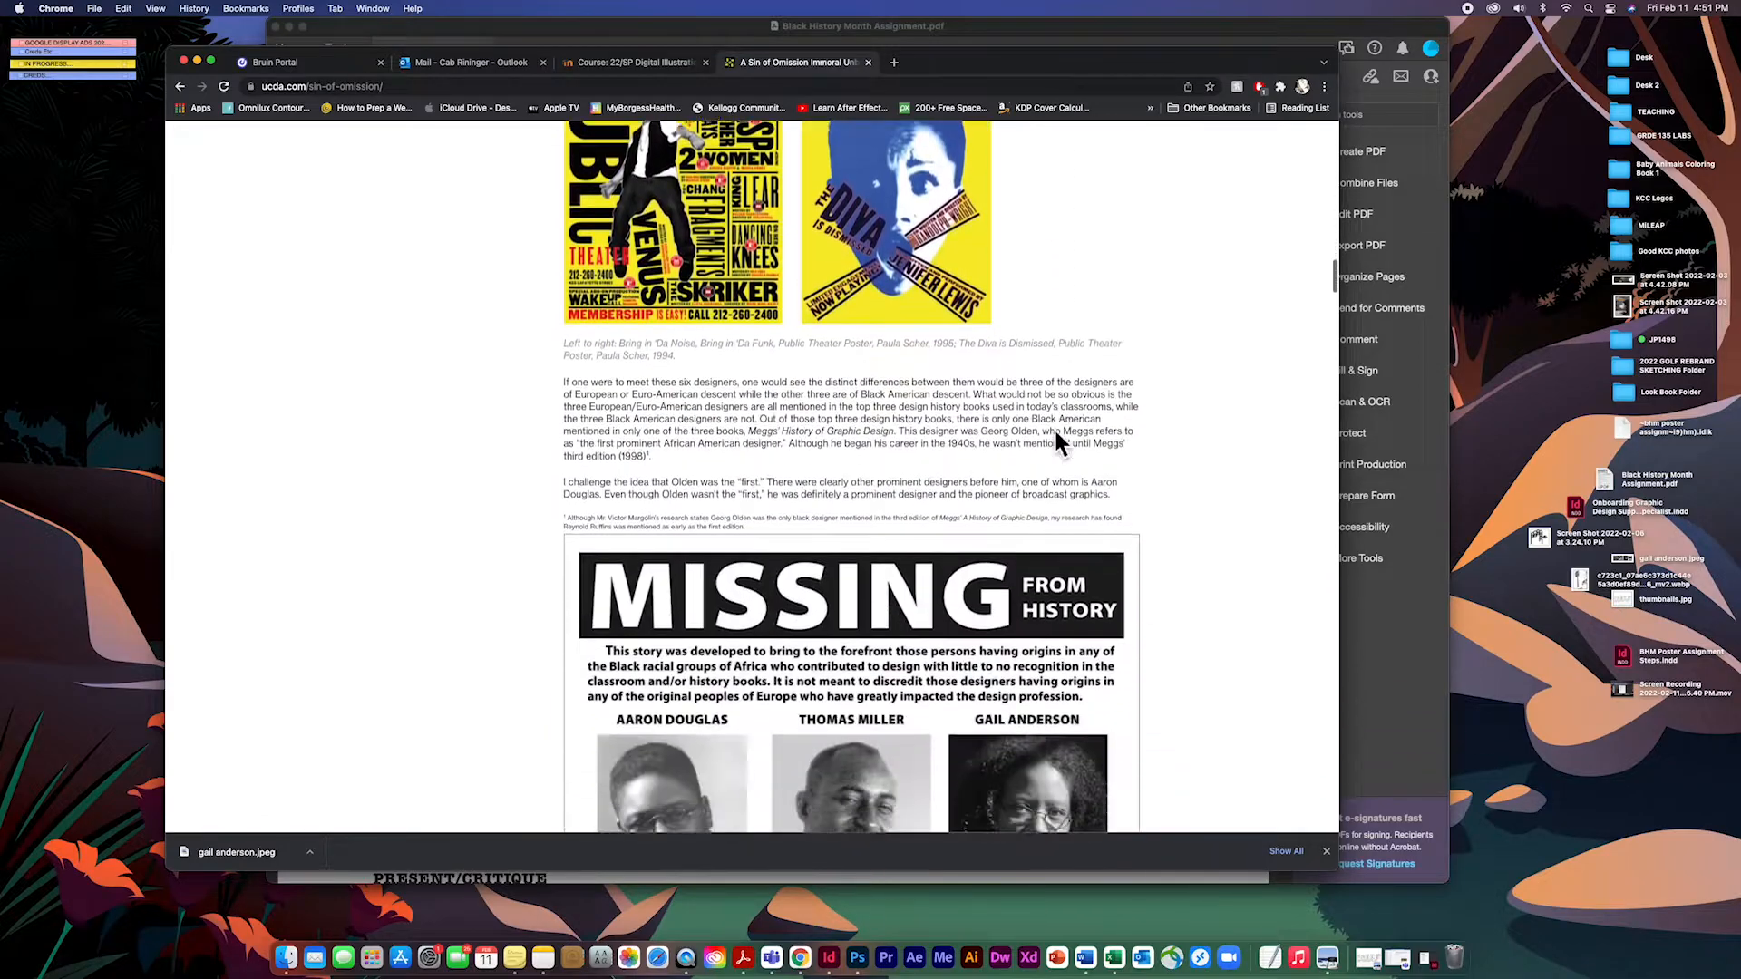
scroll(1055, 436, down, 10)
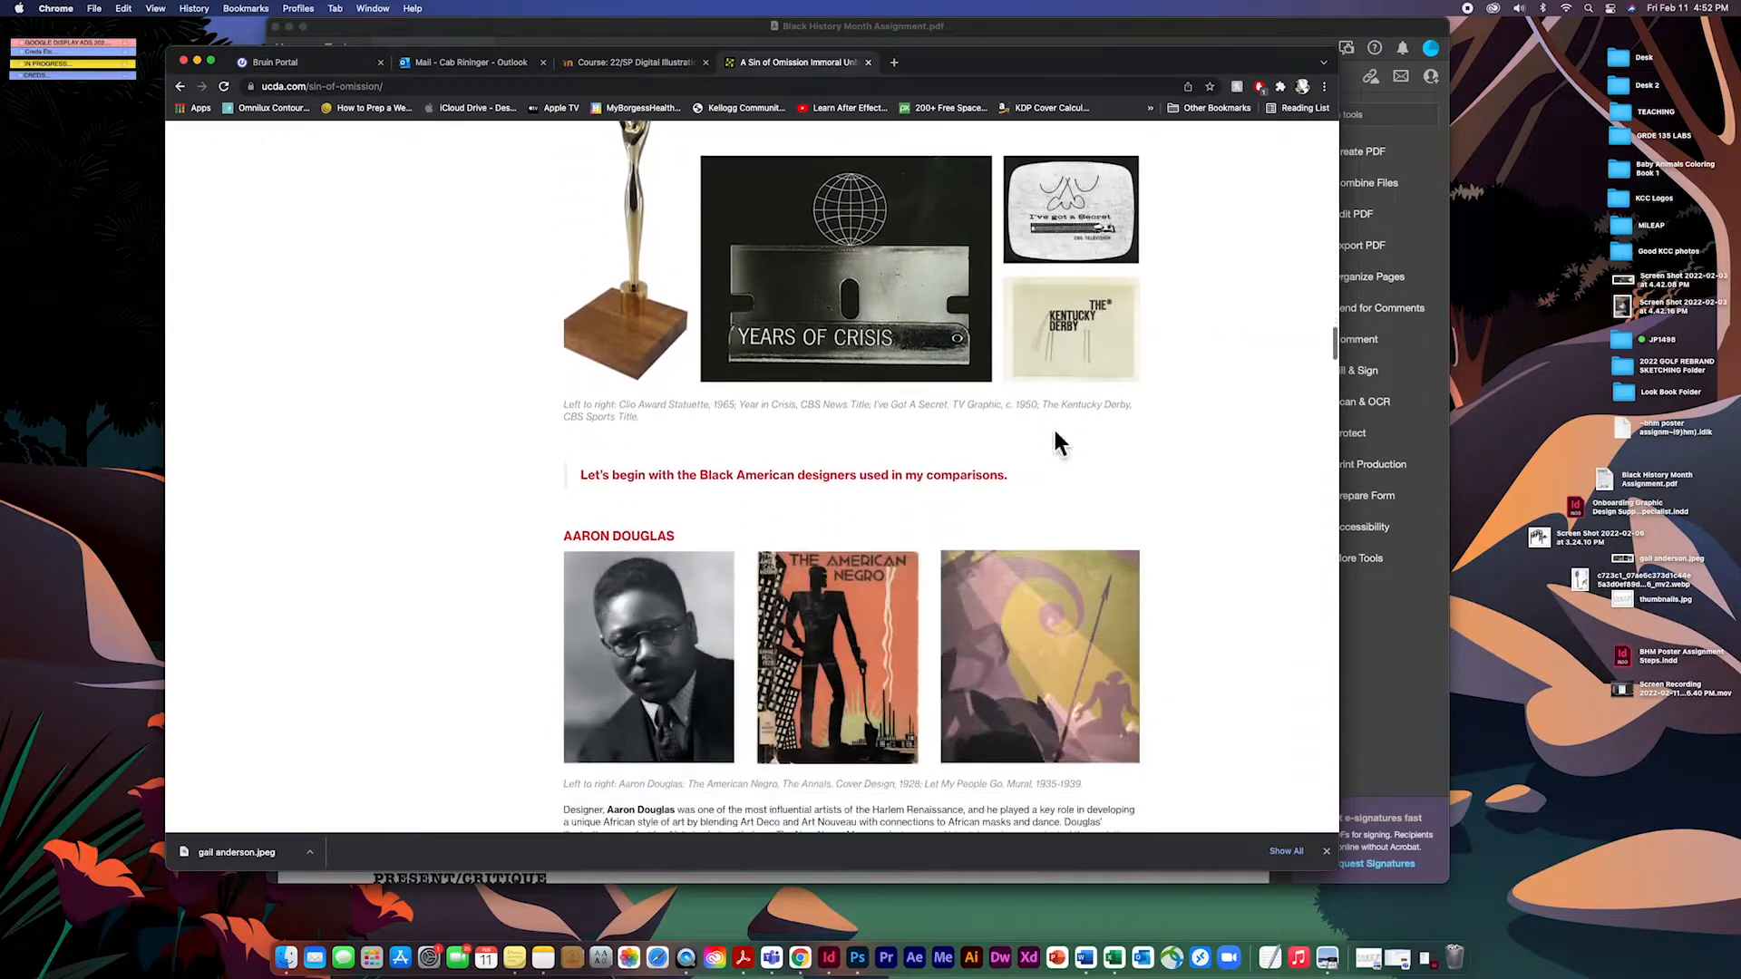
scroll(1055, 436, up, 11)
scroll(1055, 436, up, 15)
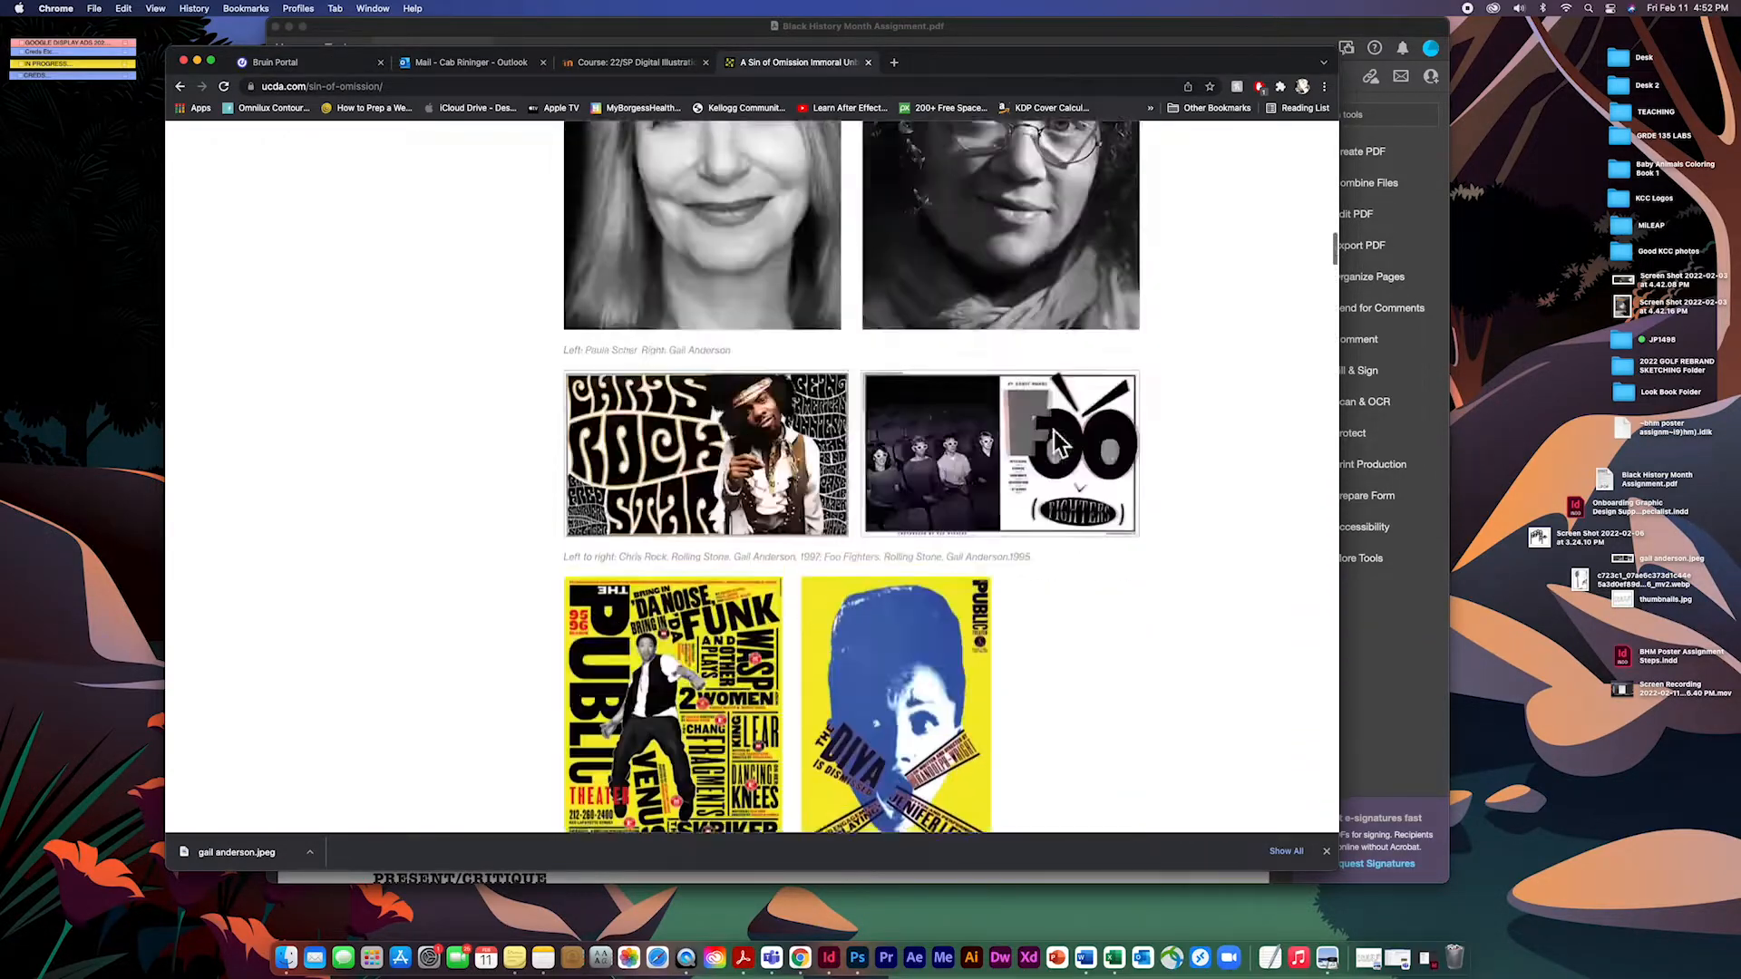
scroll(1053, 436, down, 4)
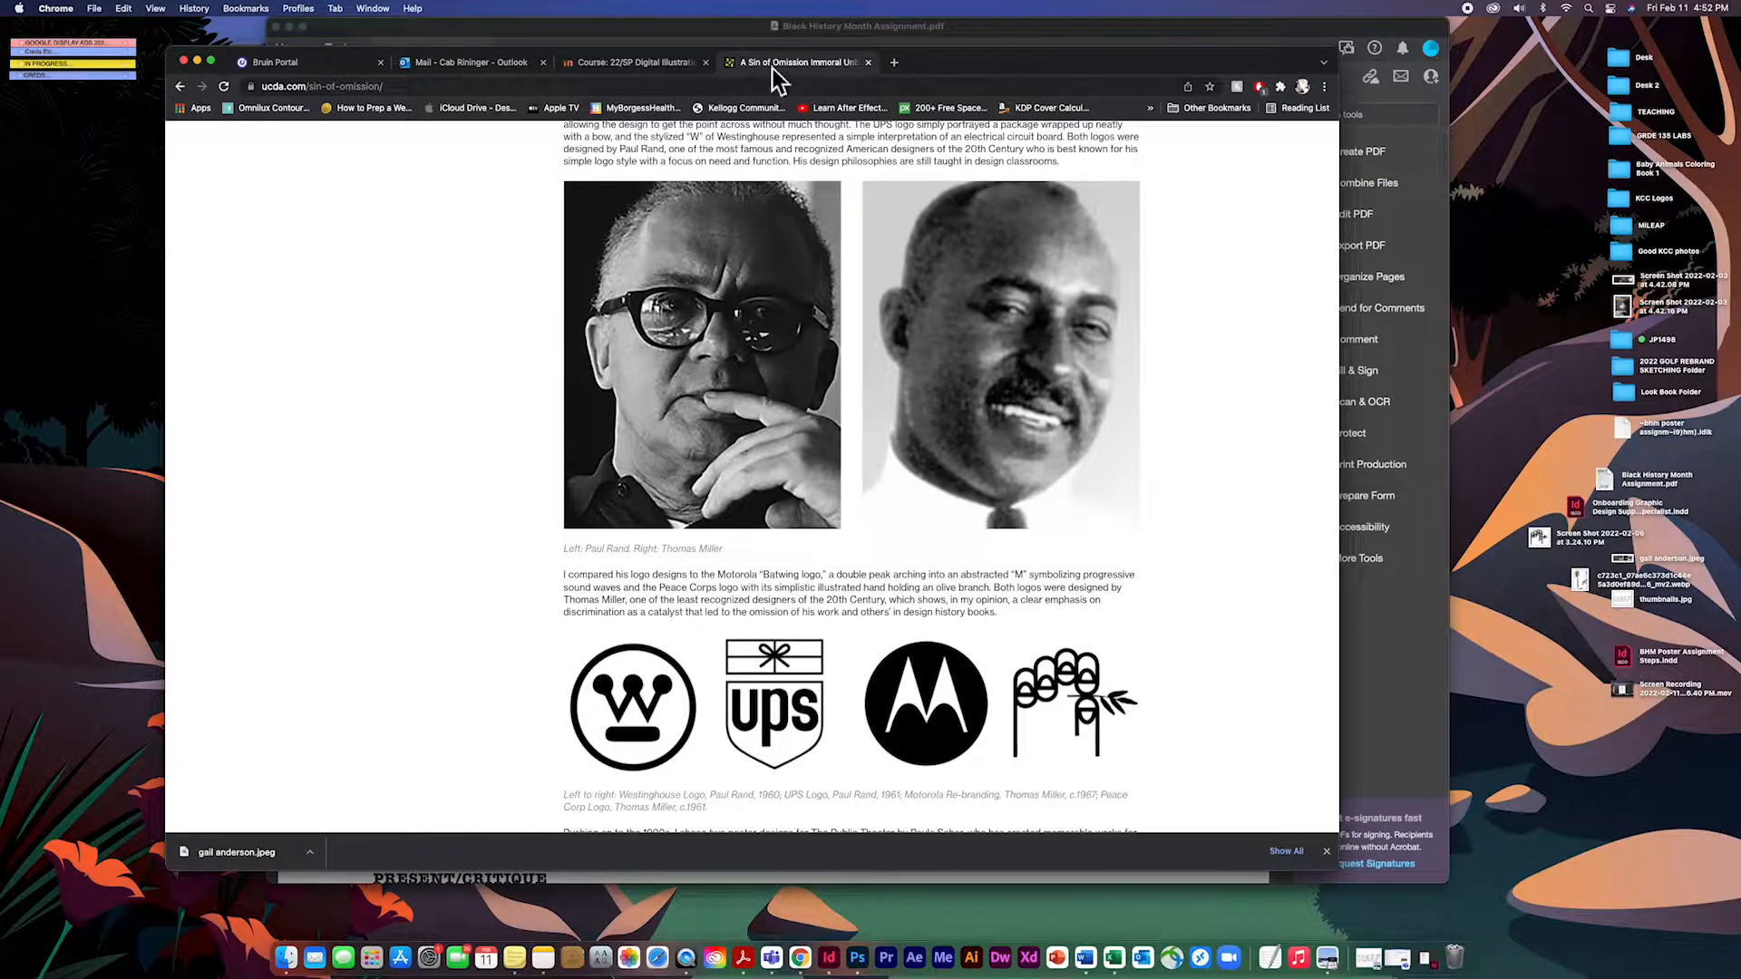
click(1368, 950)
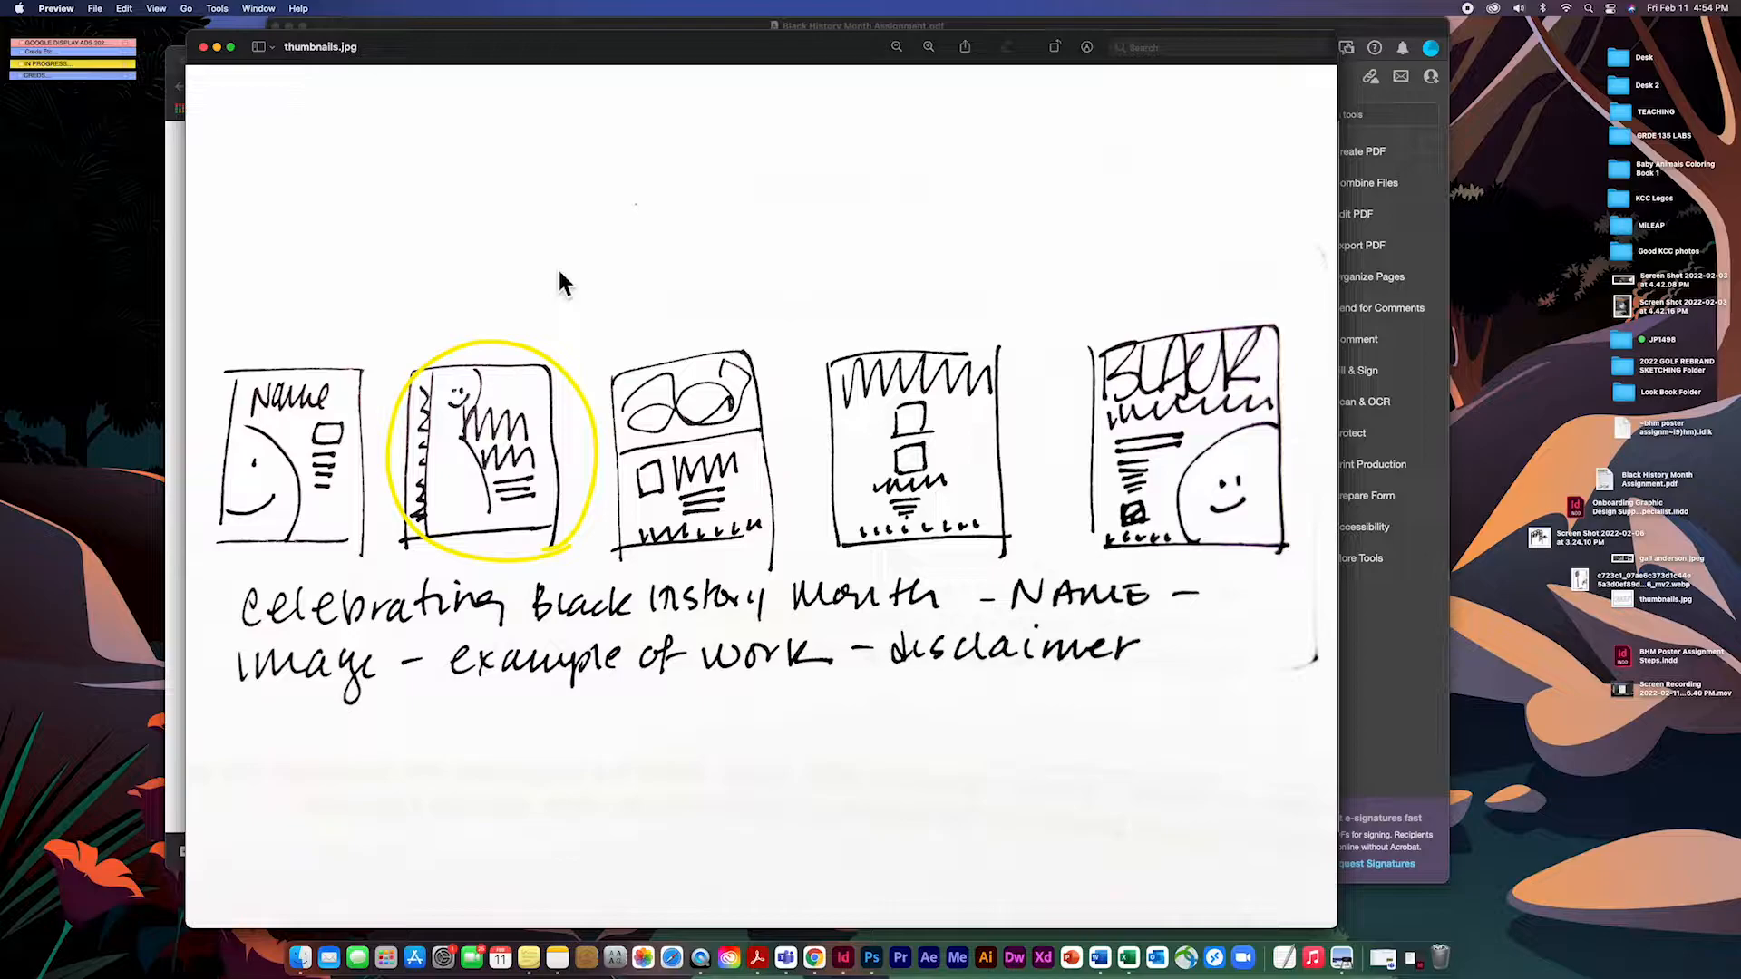
Switch to InDesign and begin a new print document named Black History Month Poster followed by the author's name.
click(847, 941)
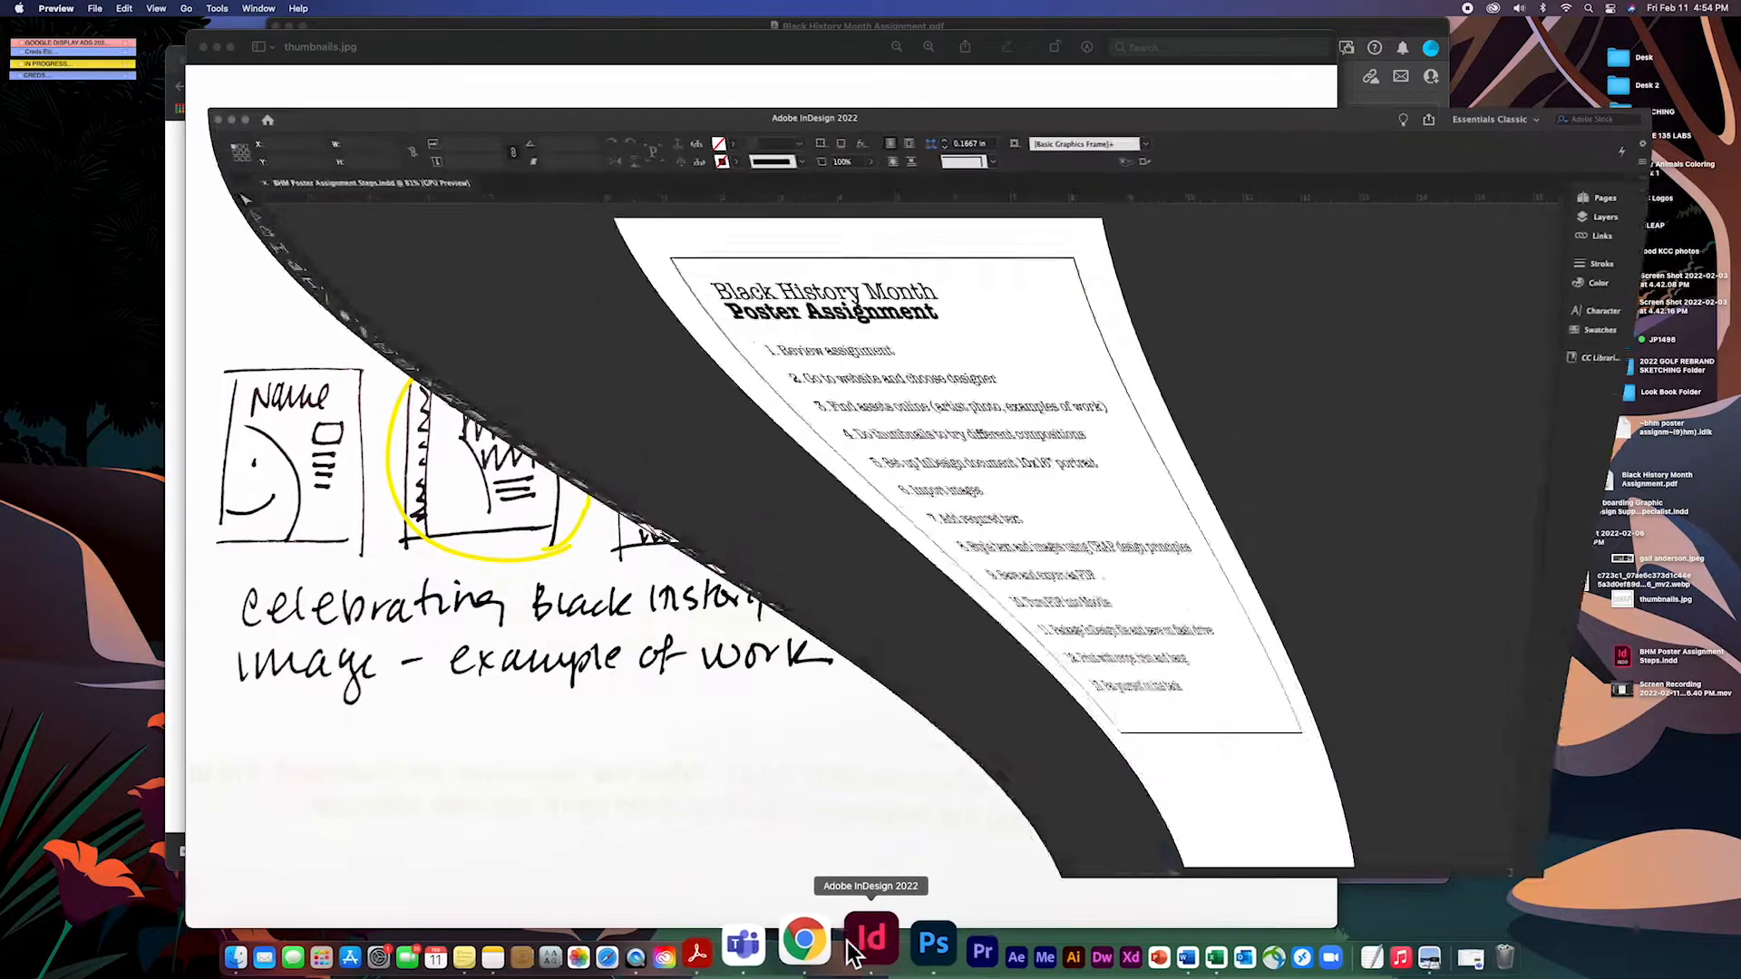
click(98, 9)
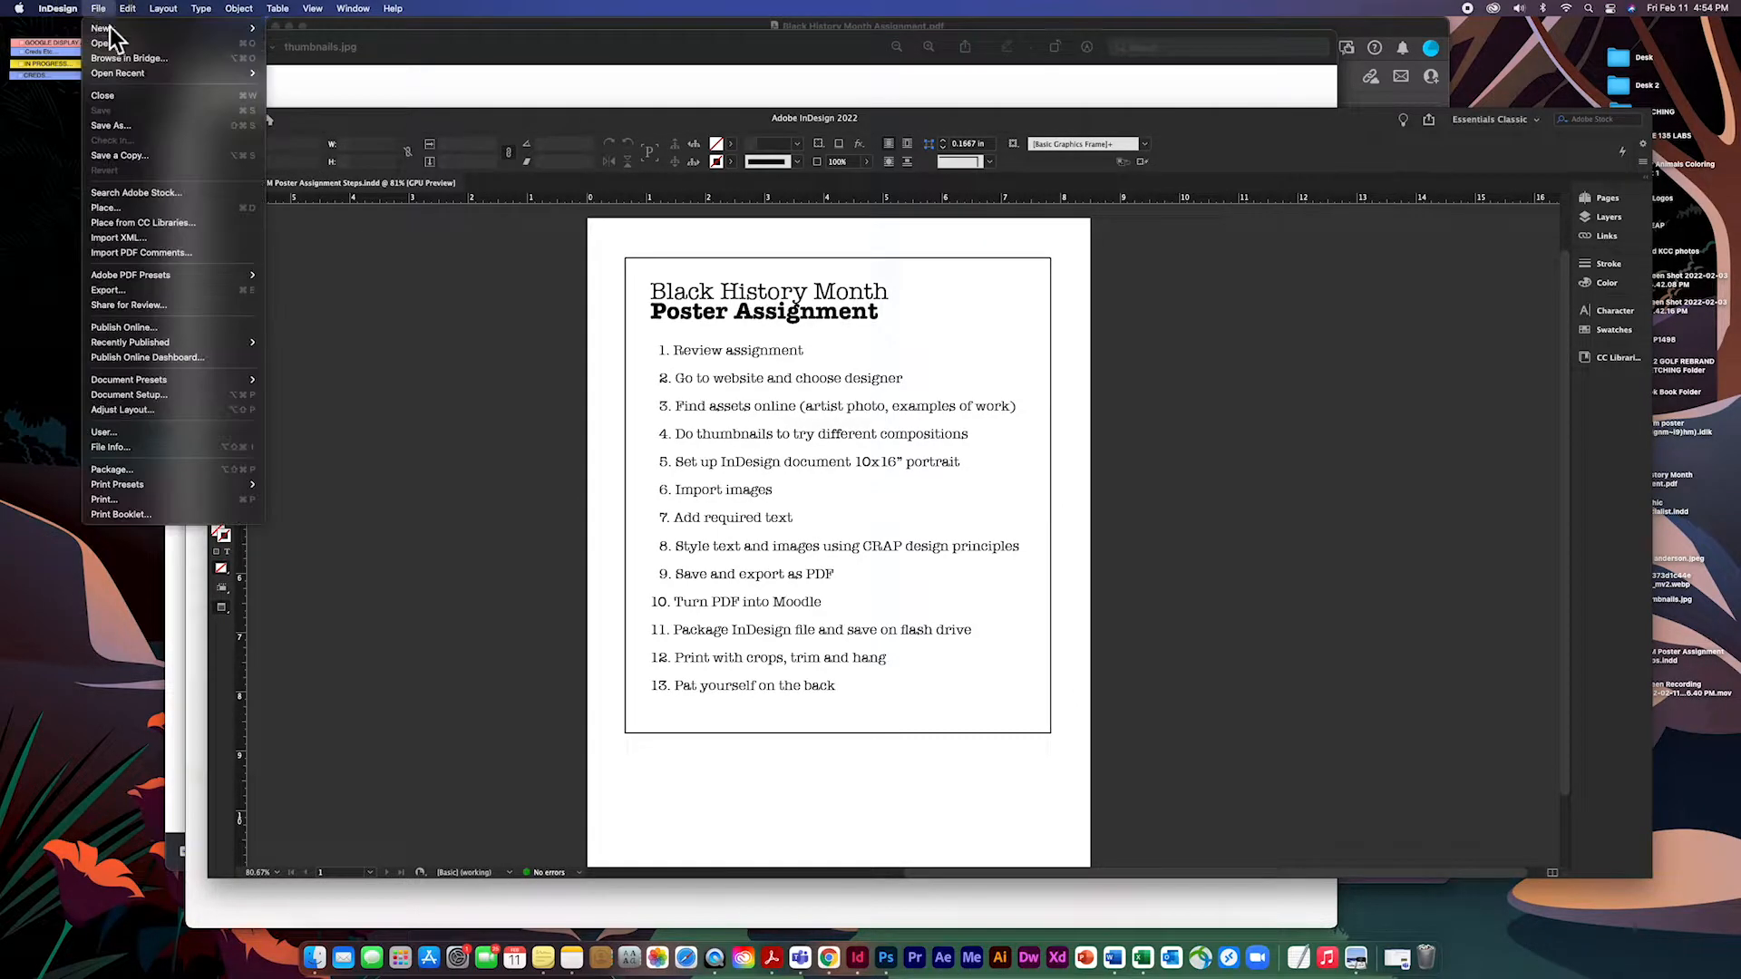
mouse_move(127, 28)
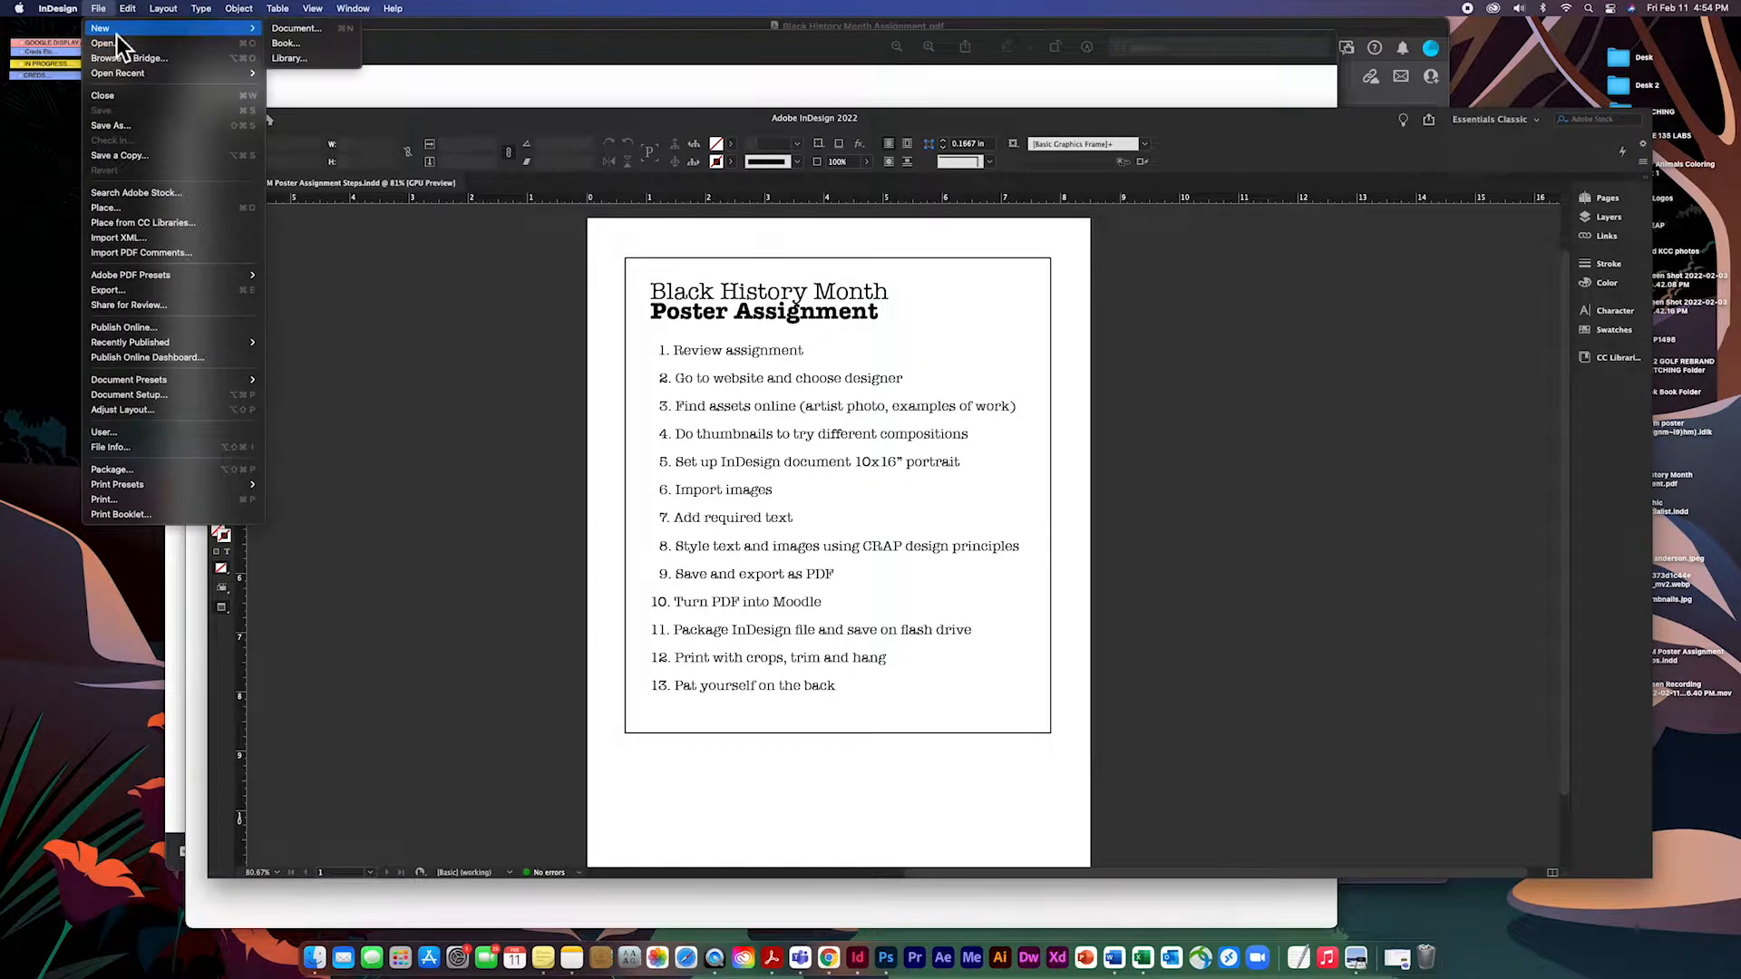
click(297, 34)
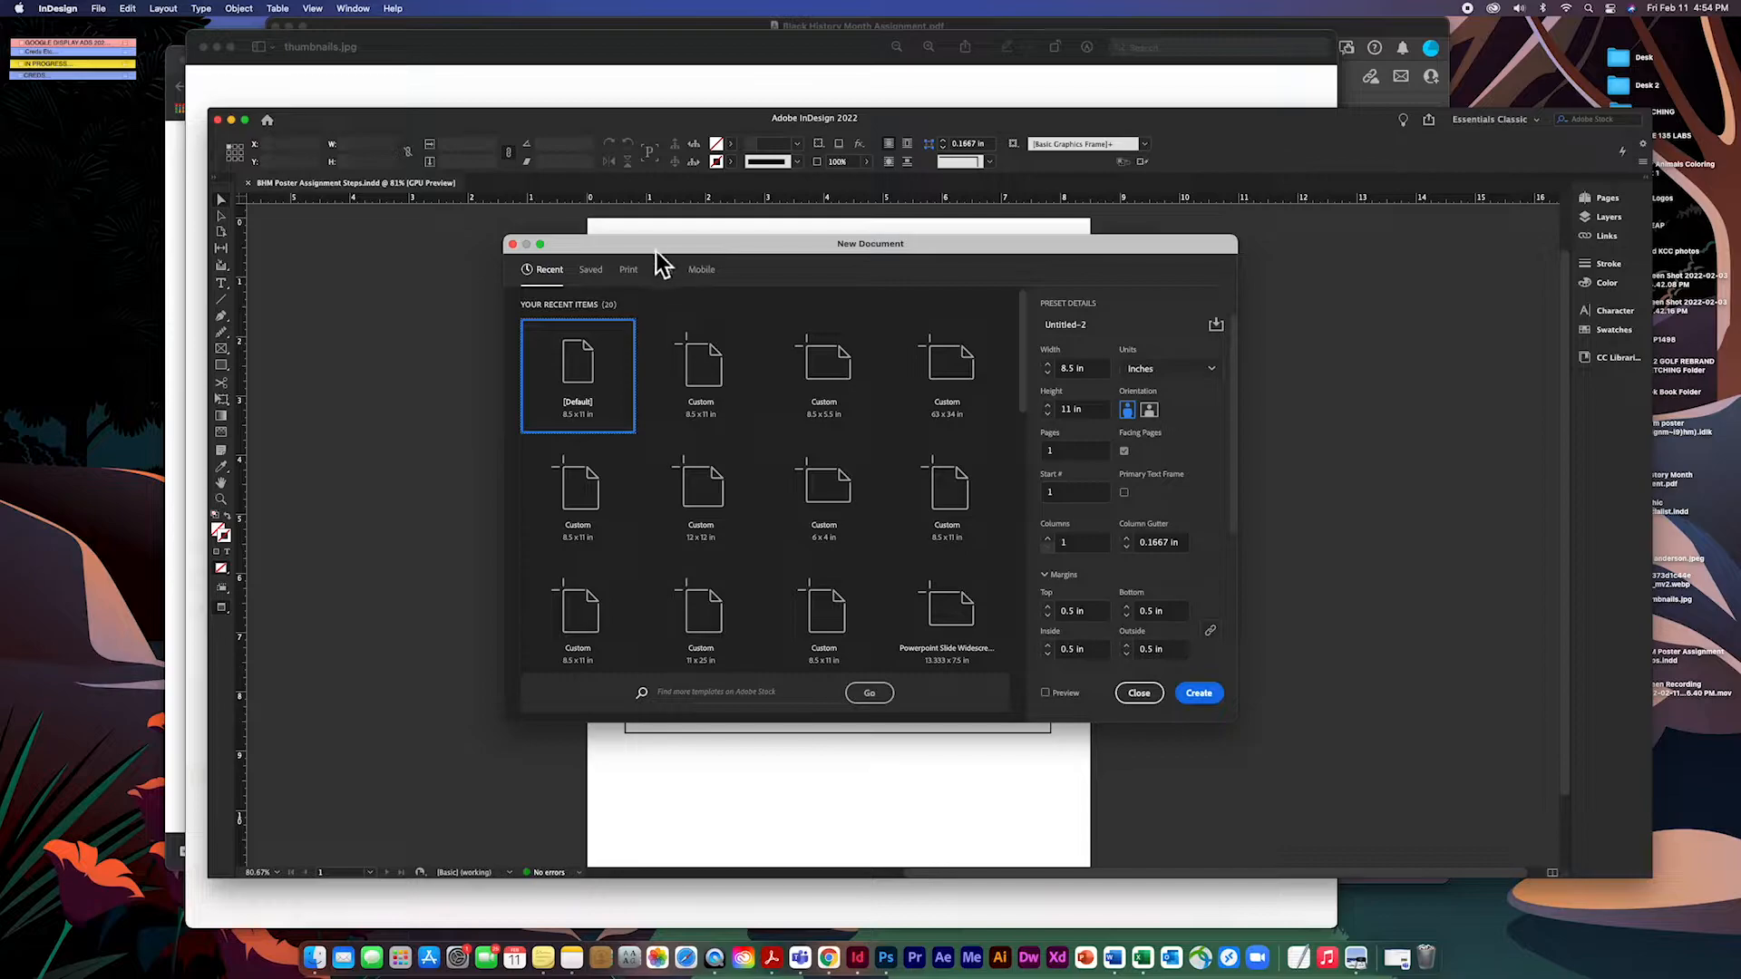
click(603, 255)
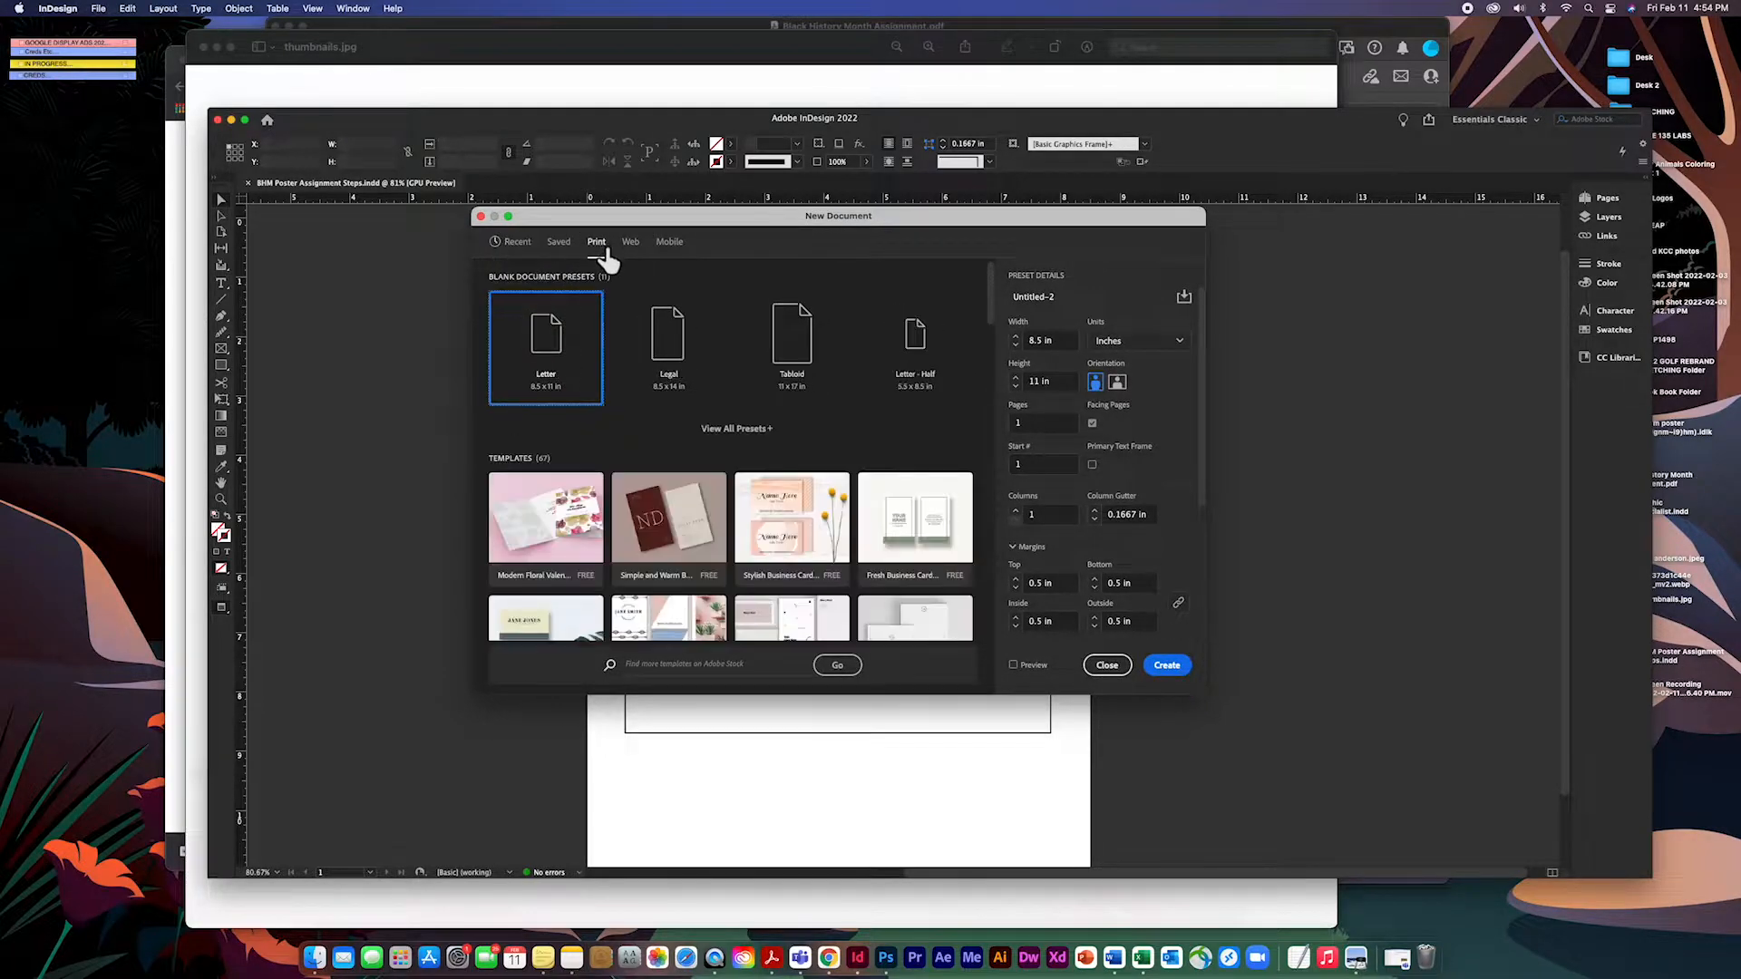
click(1030, 296)
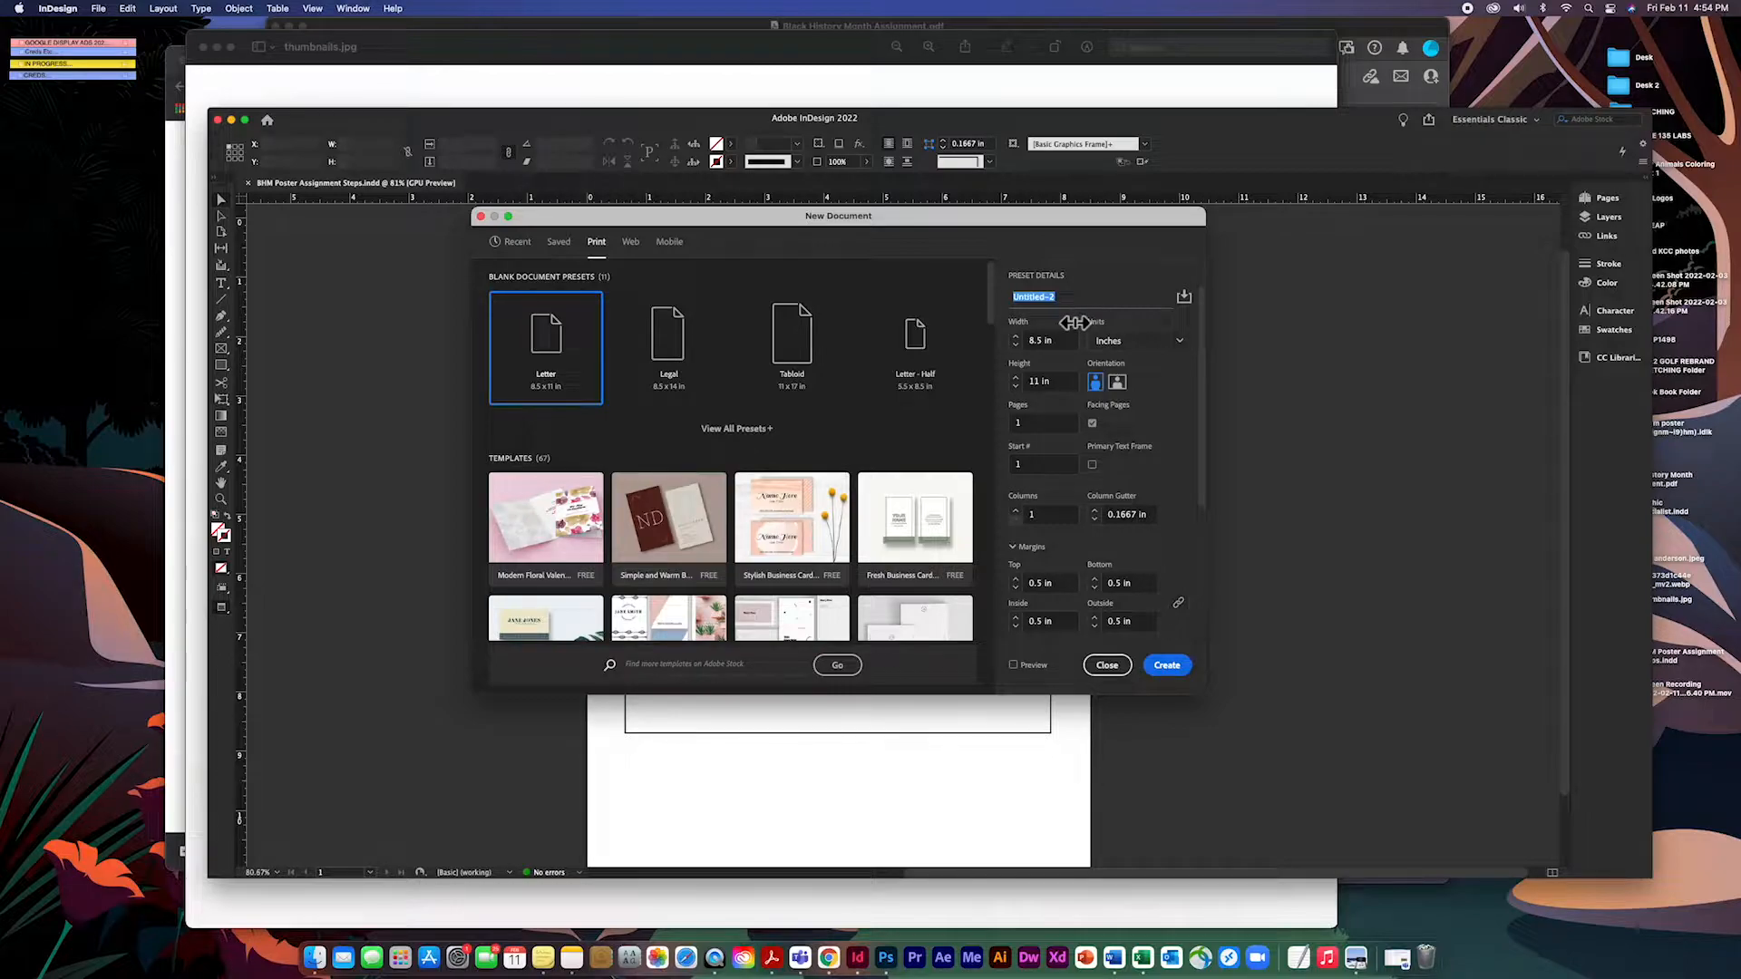
text(Black History Month Poster CAB)
Create the document at 10 in wide by 16 in high in portrait orientation, with Facing Pages turned off.
click(1040, 341)
text(10)
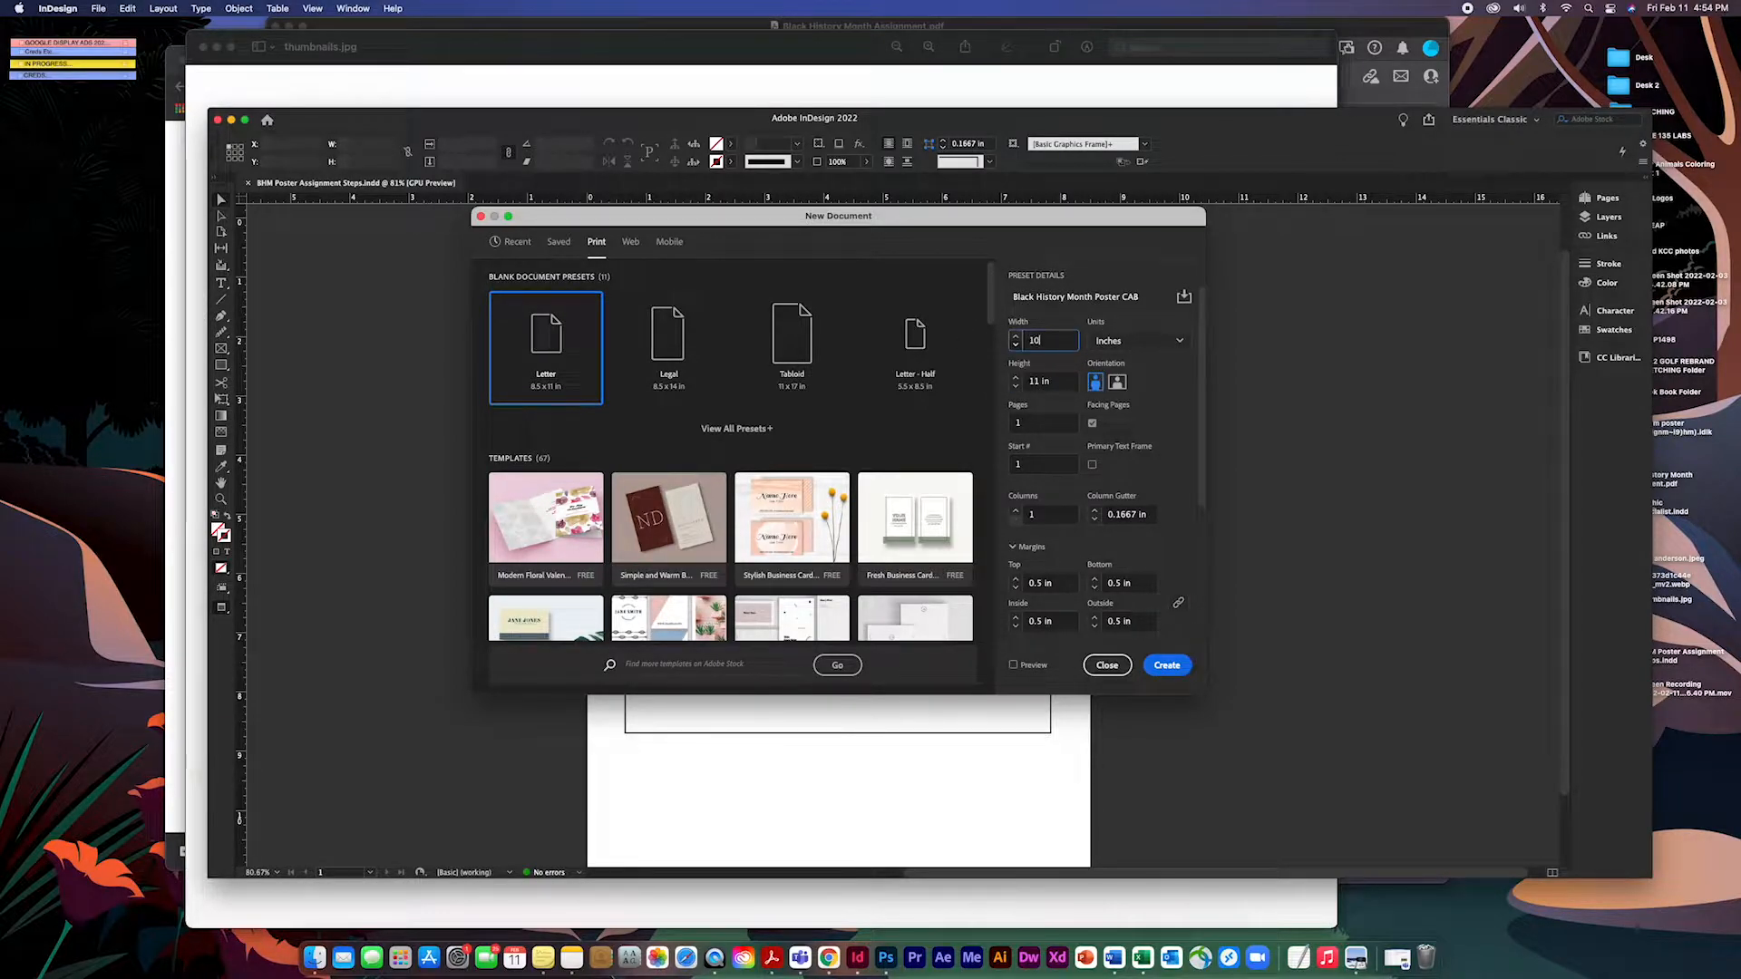
click(1182, 345)
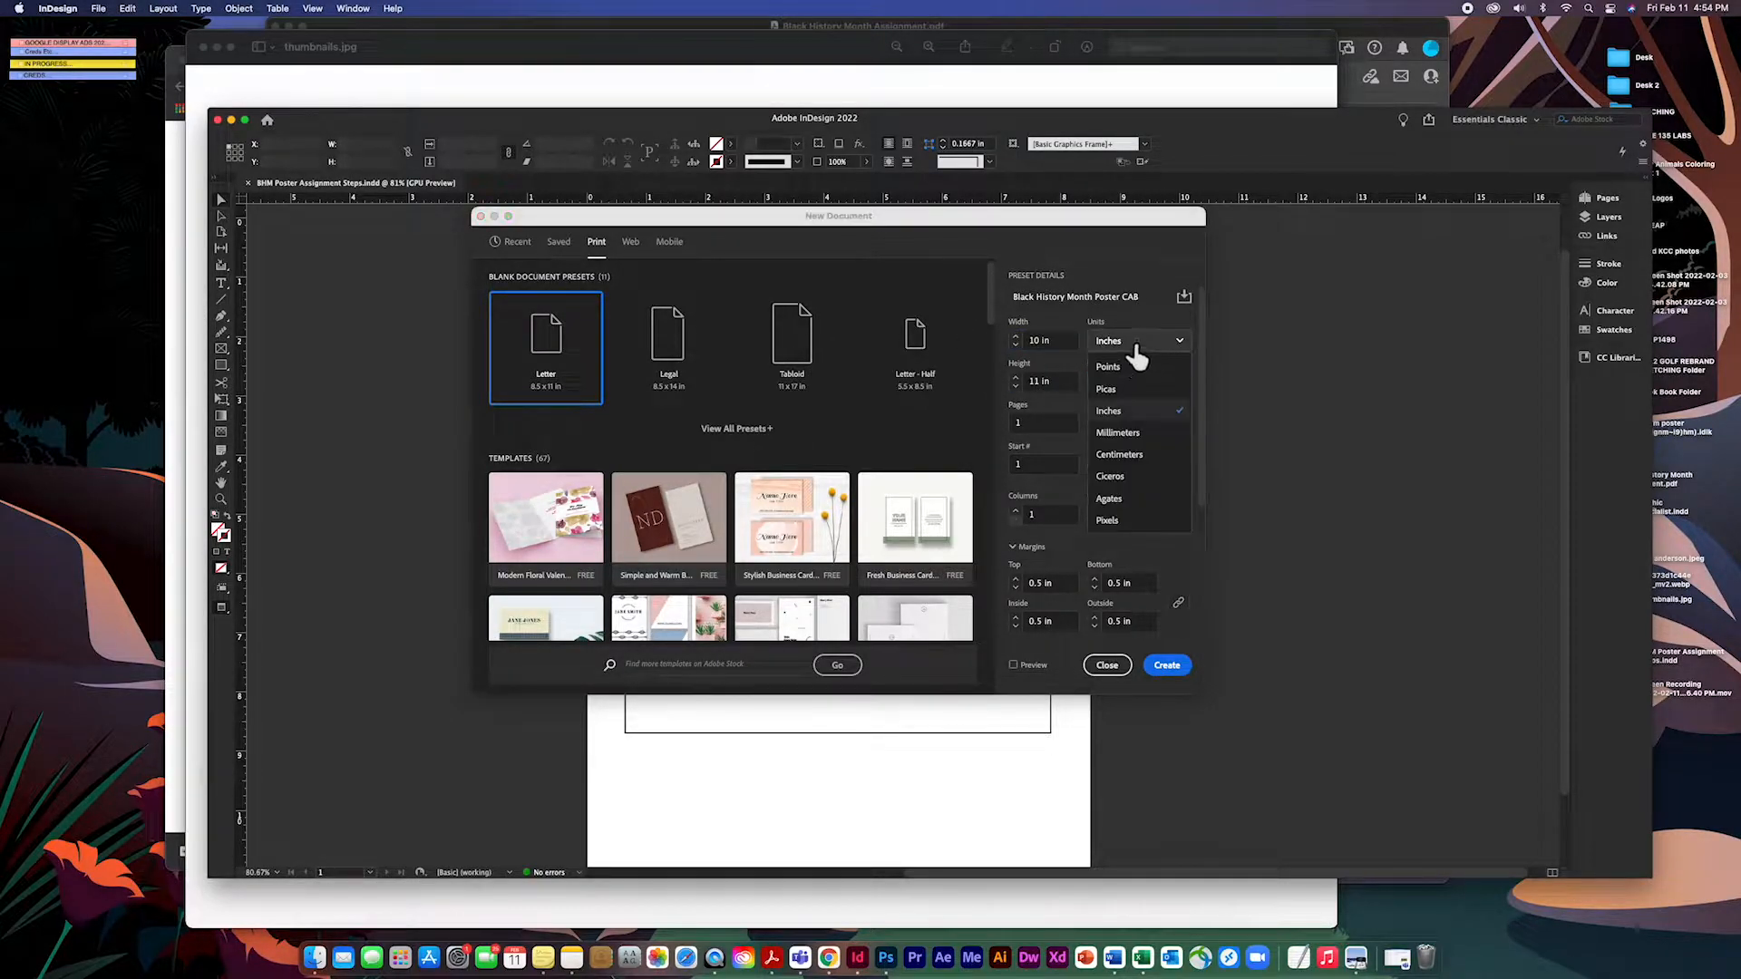
click(1059, 385)
drag(1059, 385, 1012, 384)
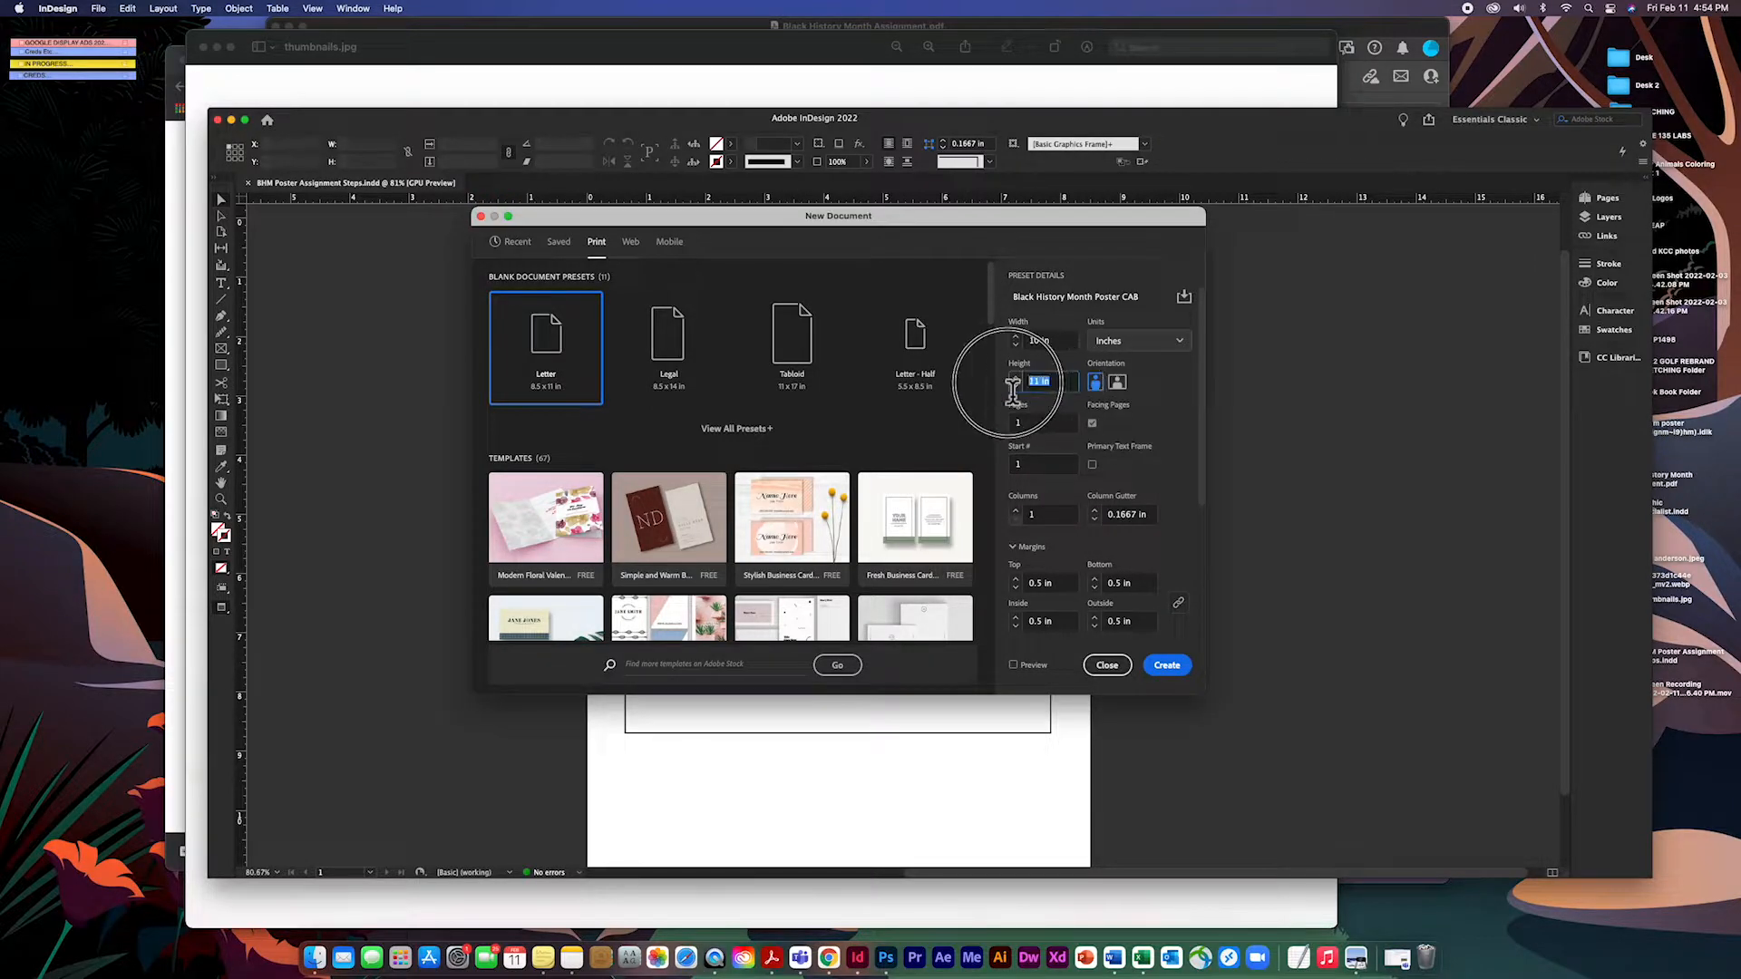
text(16)
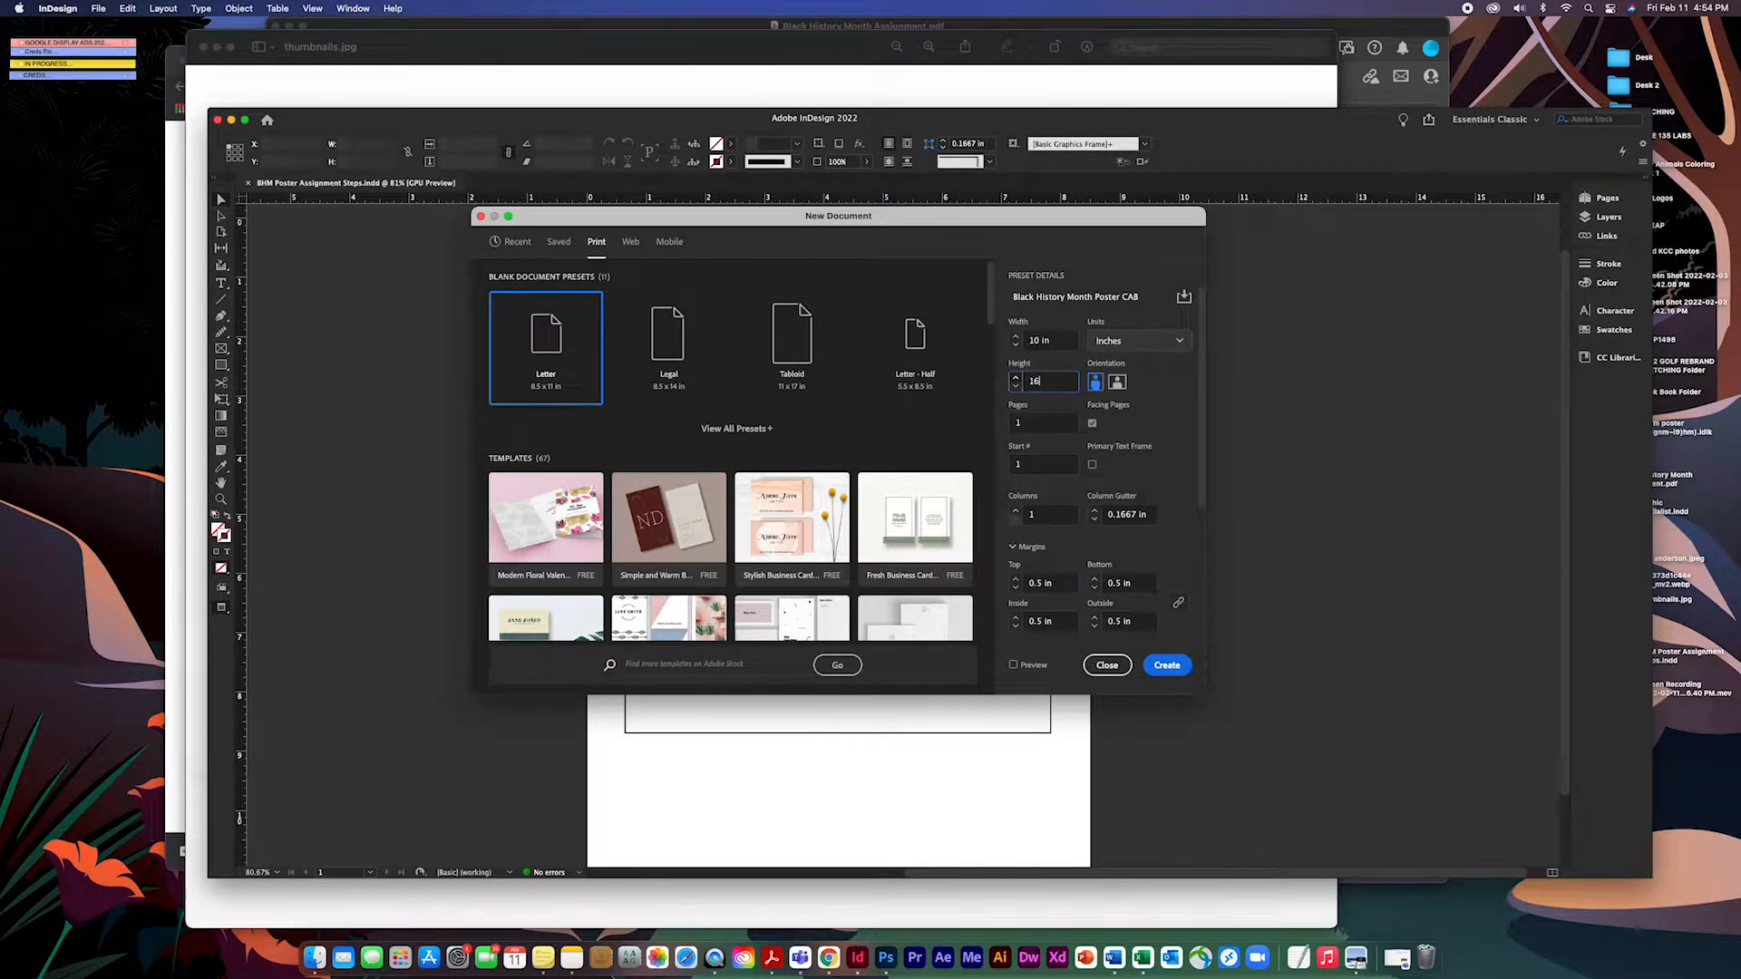
click(1093, 423)
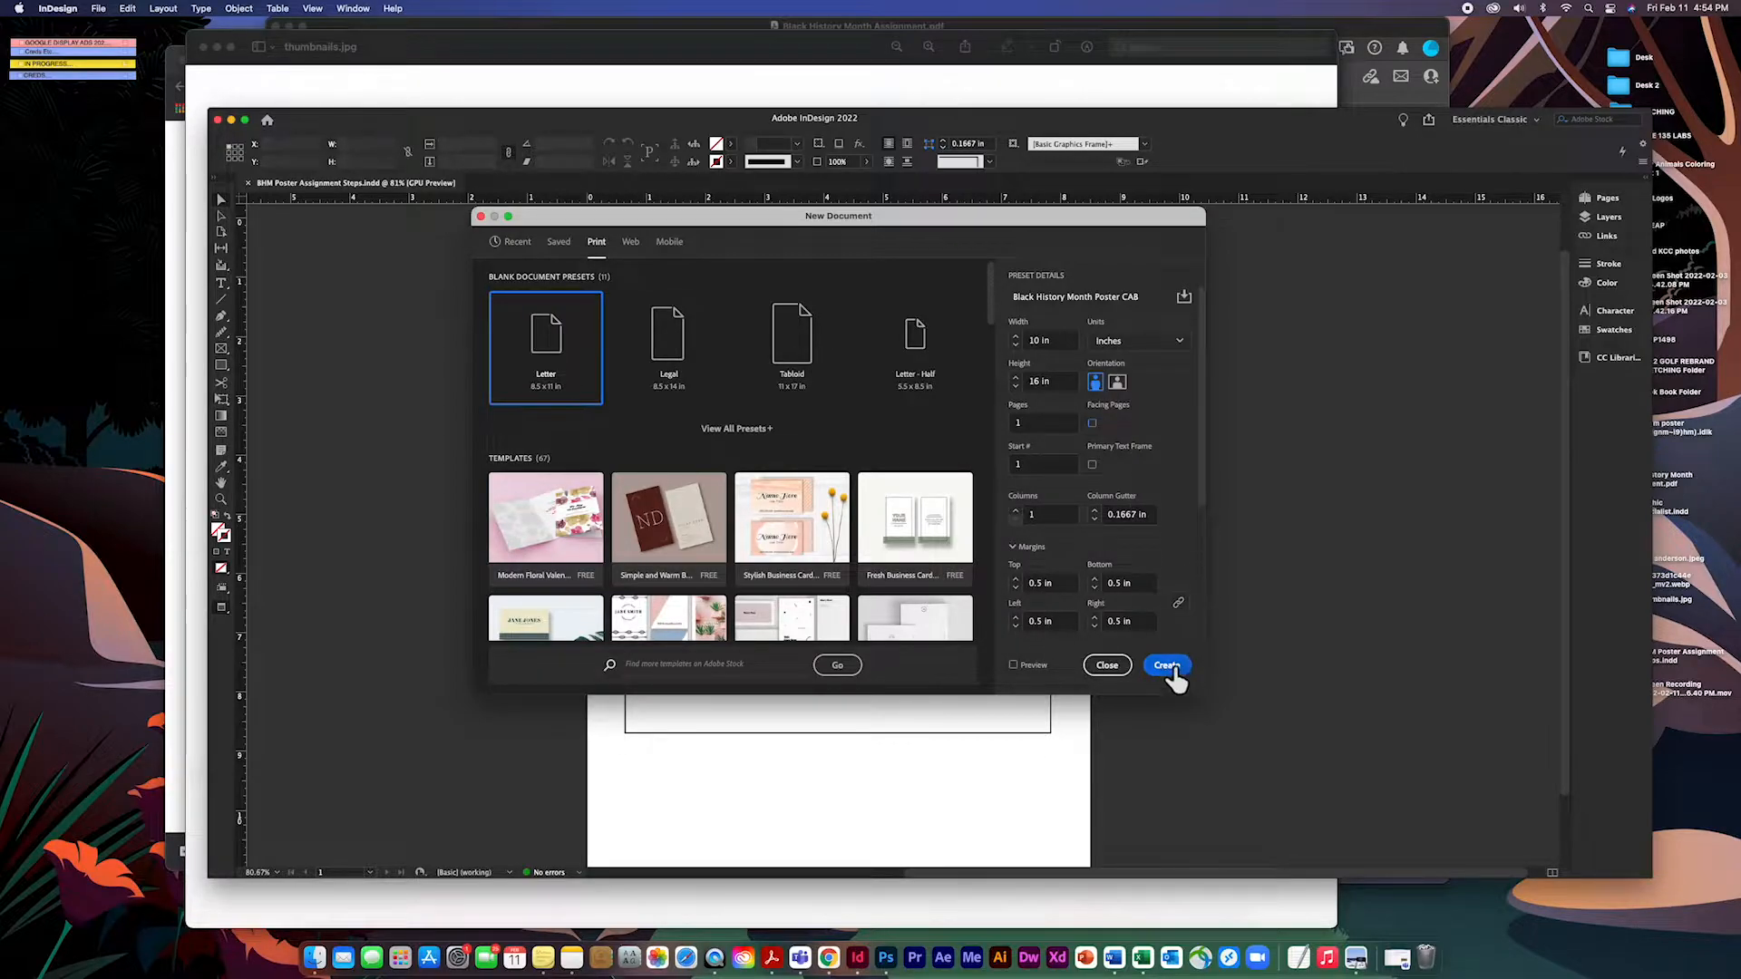
click(1167, 665)
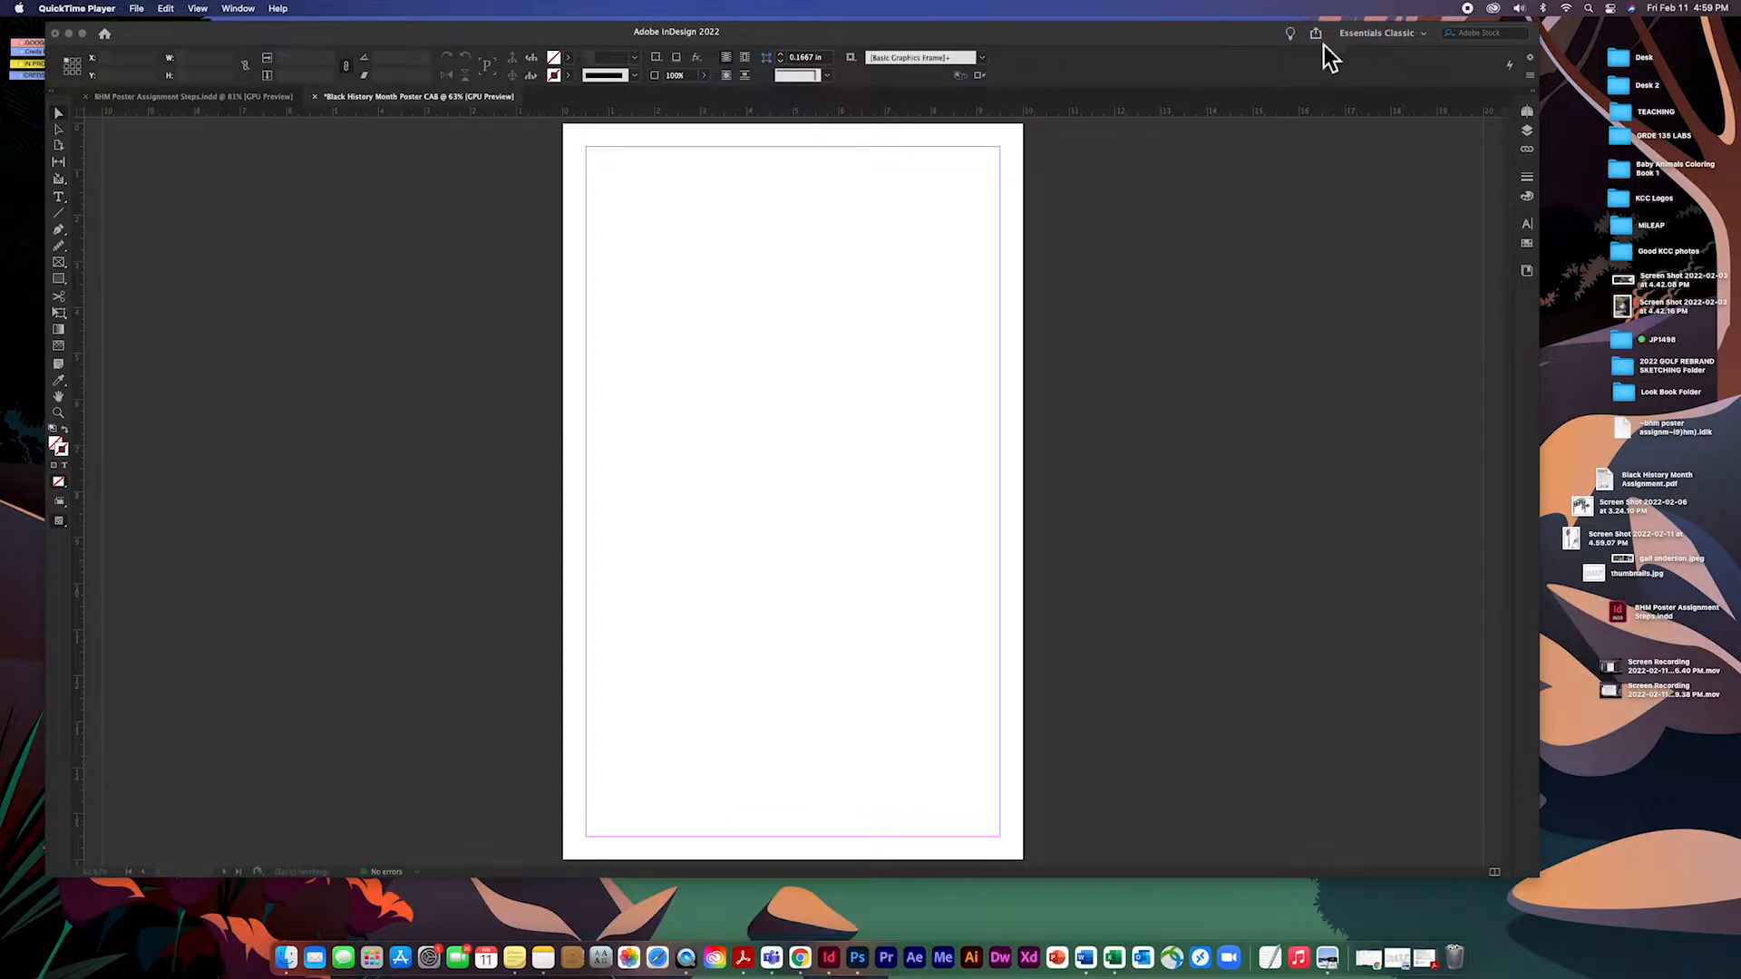
Choose the Essentials Classic workspace and switch the toolbox to its two-column layout.
click(1368, 41)
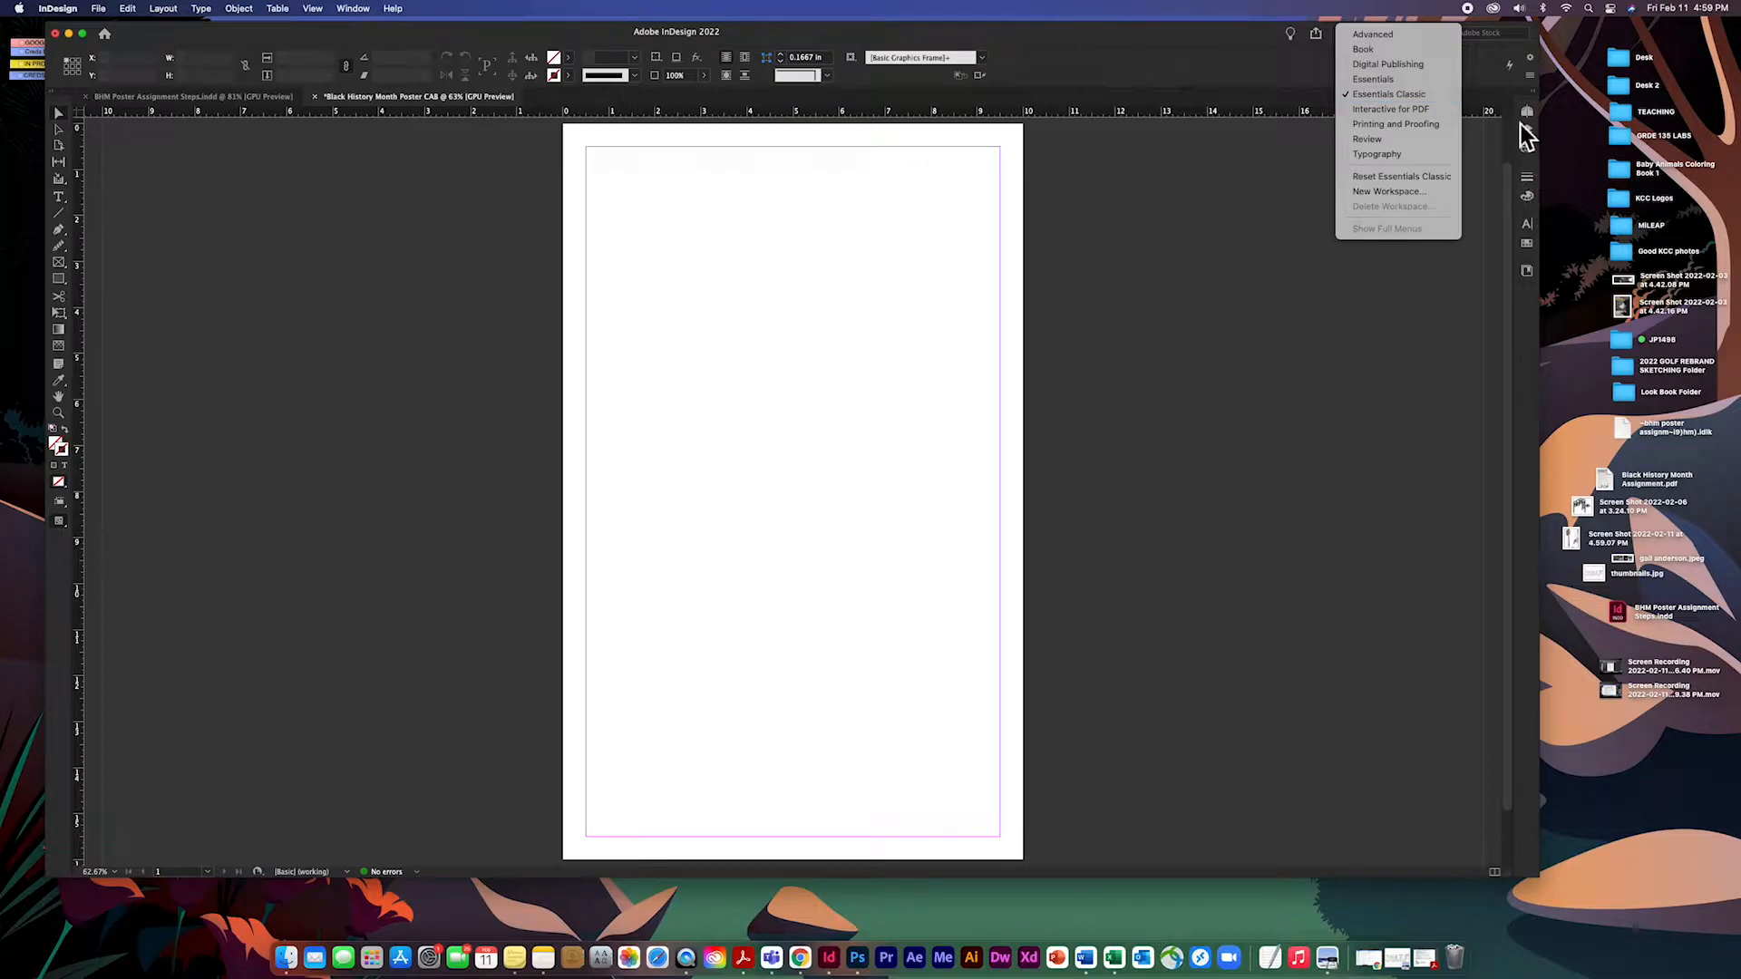
click(1371, 96)
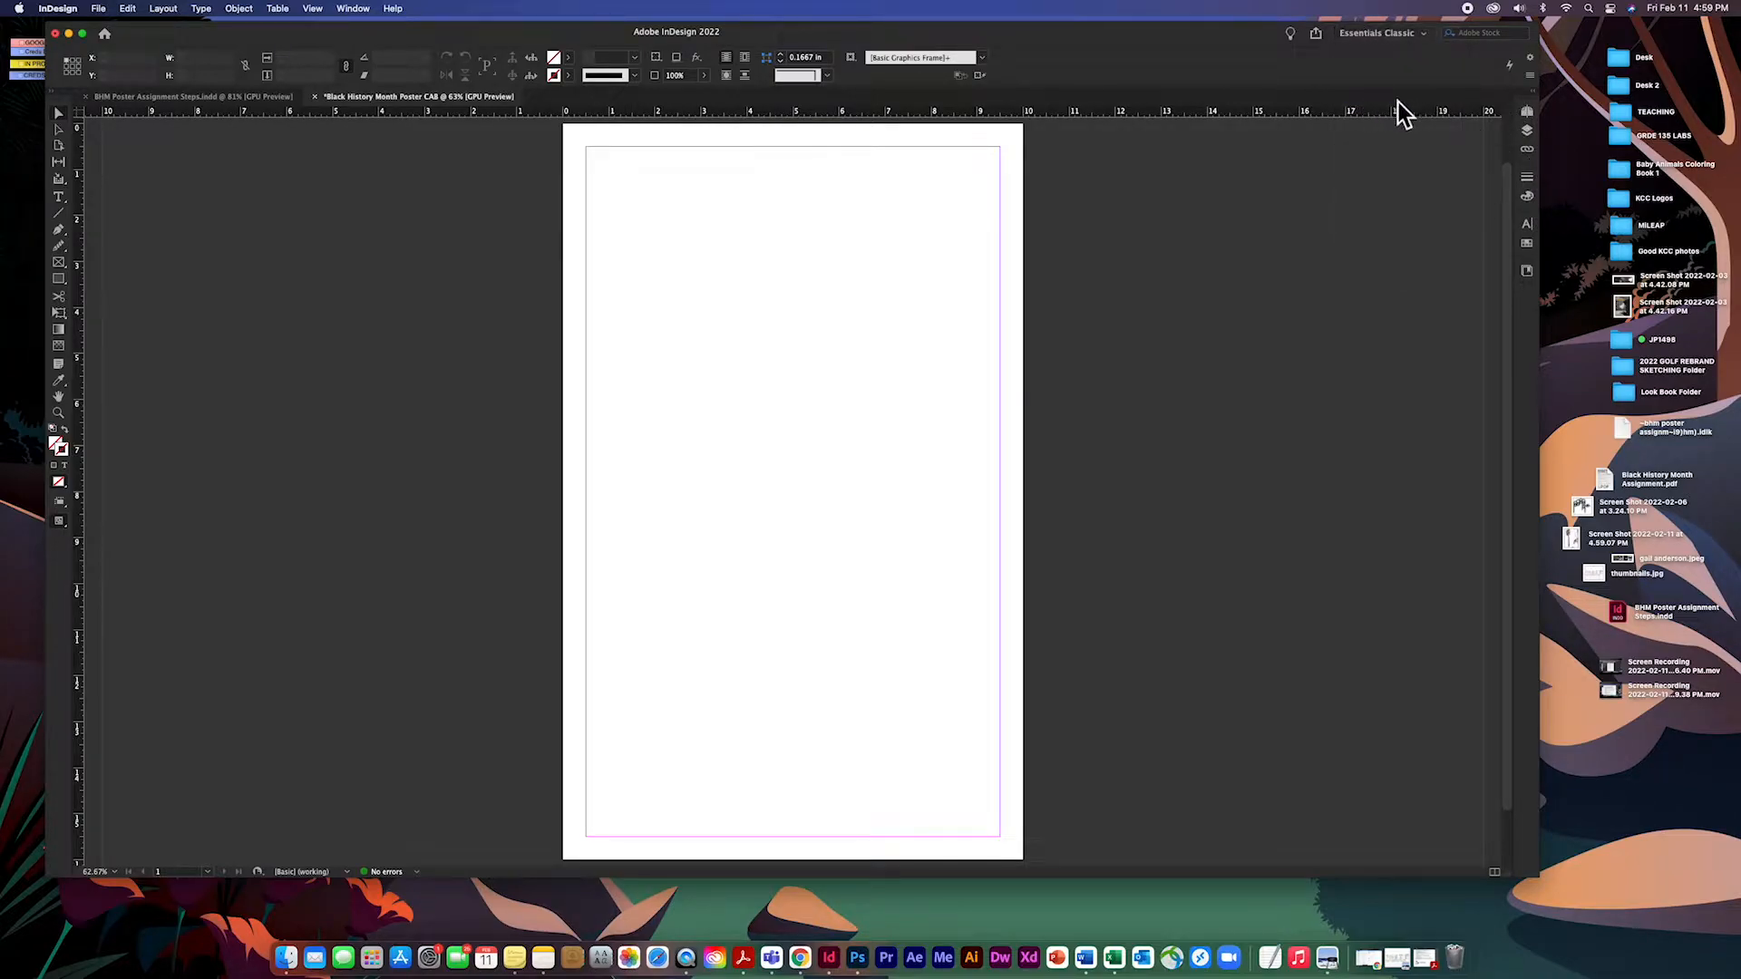
click(67, 107)
click(67, 107)
click(67, 107)
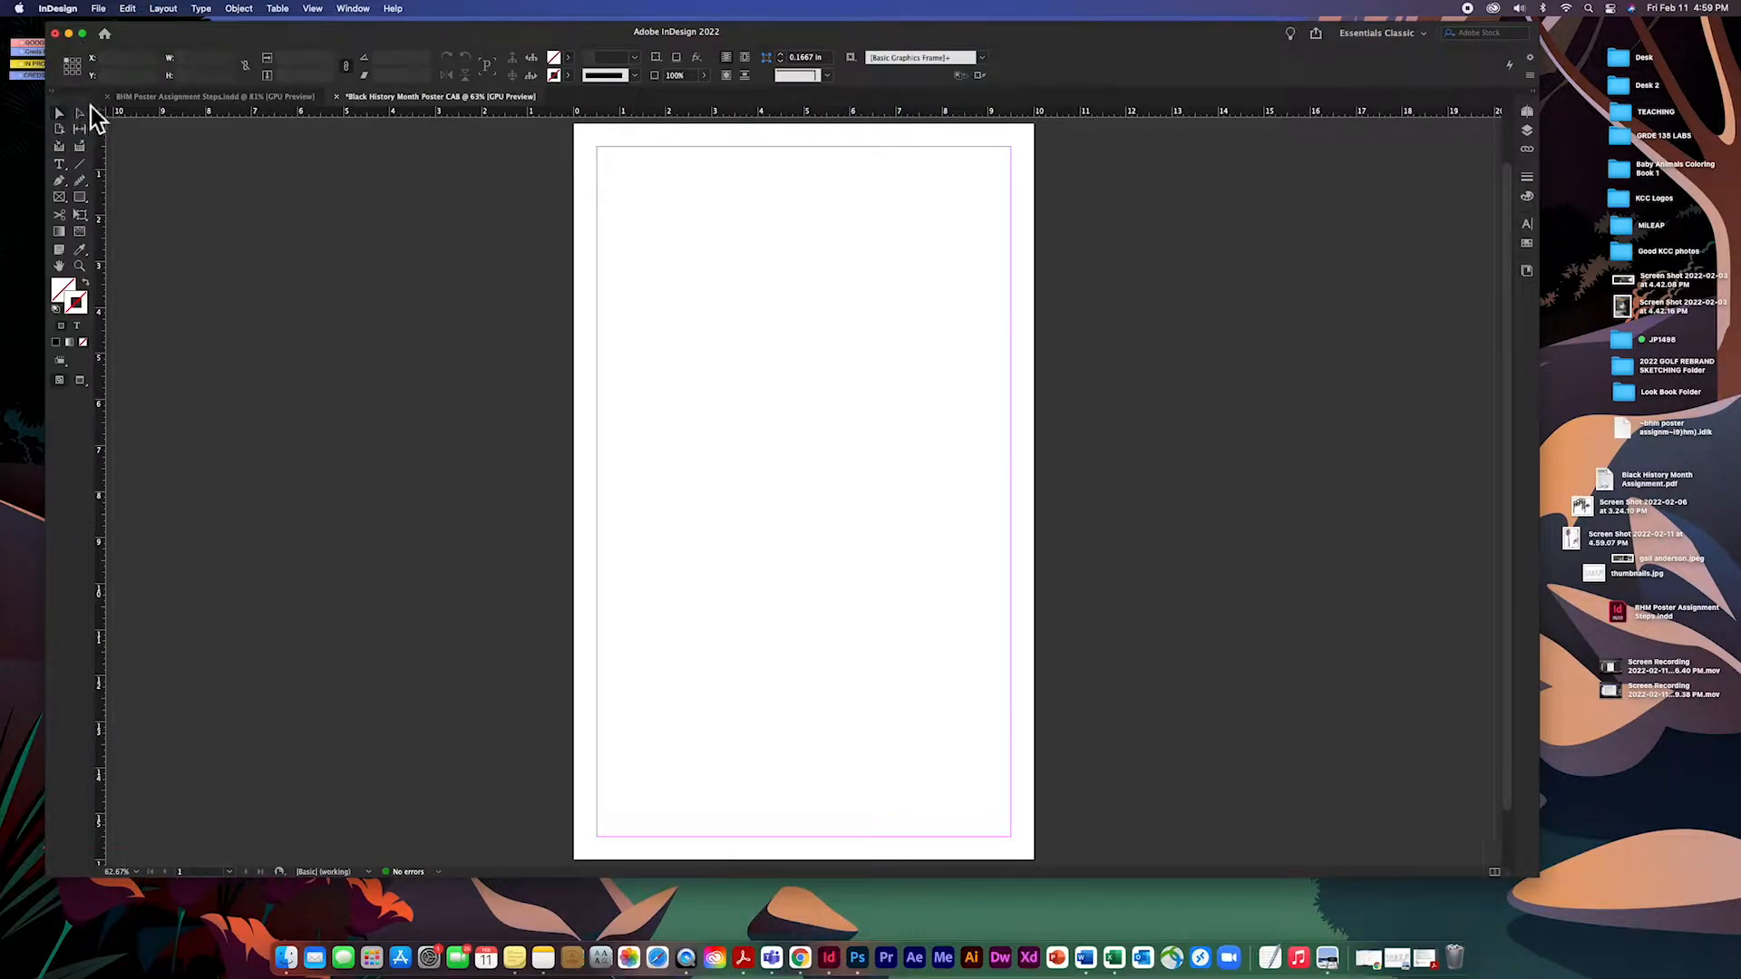
Expand and narrow the docked panels, and collapse them back to icons.
click(1532, 90)
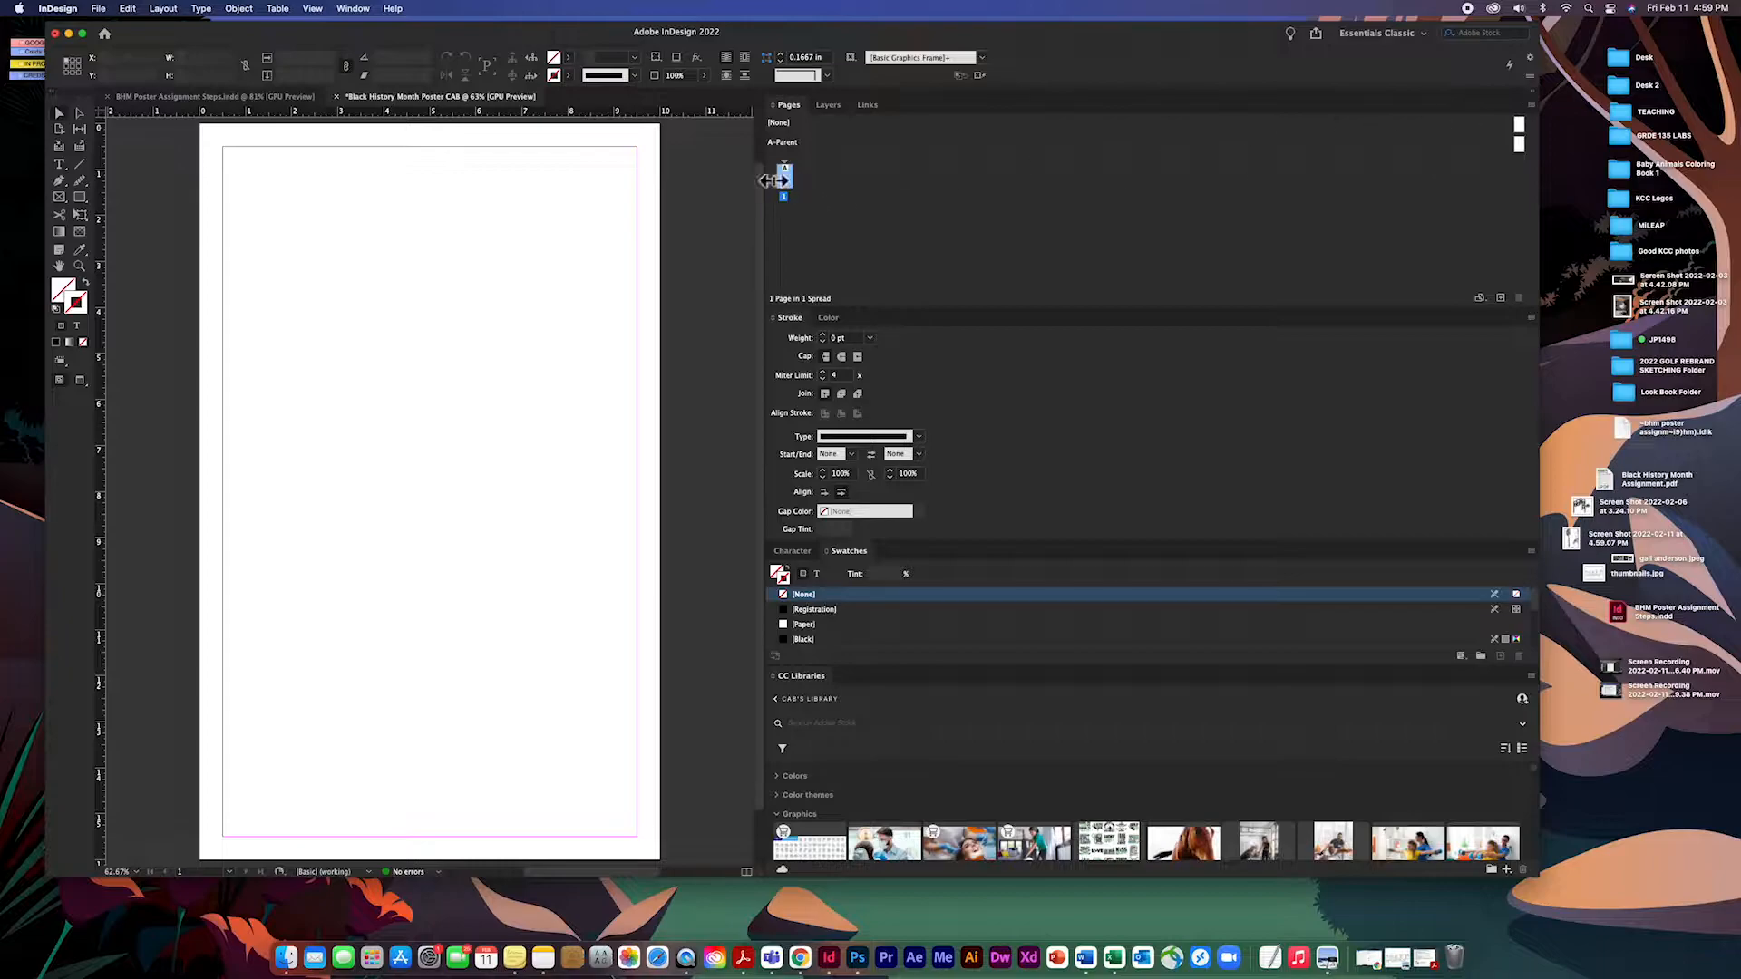
drag(757, 166, 1488, 245)
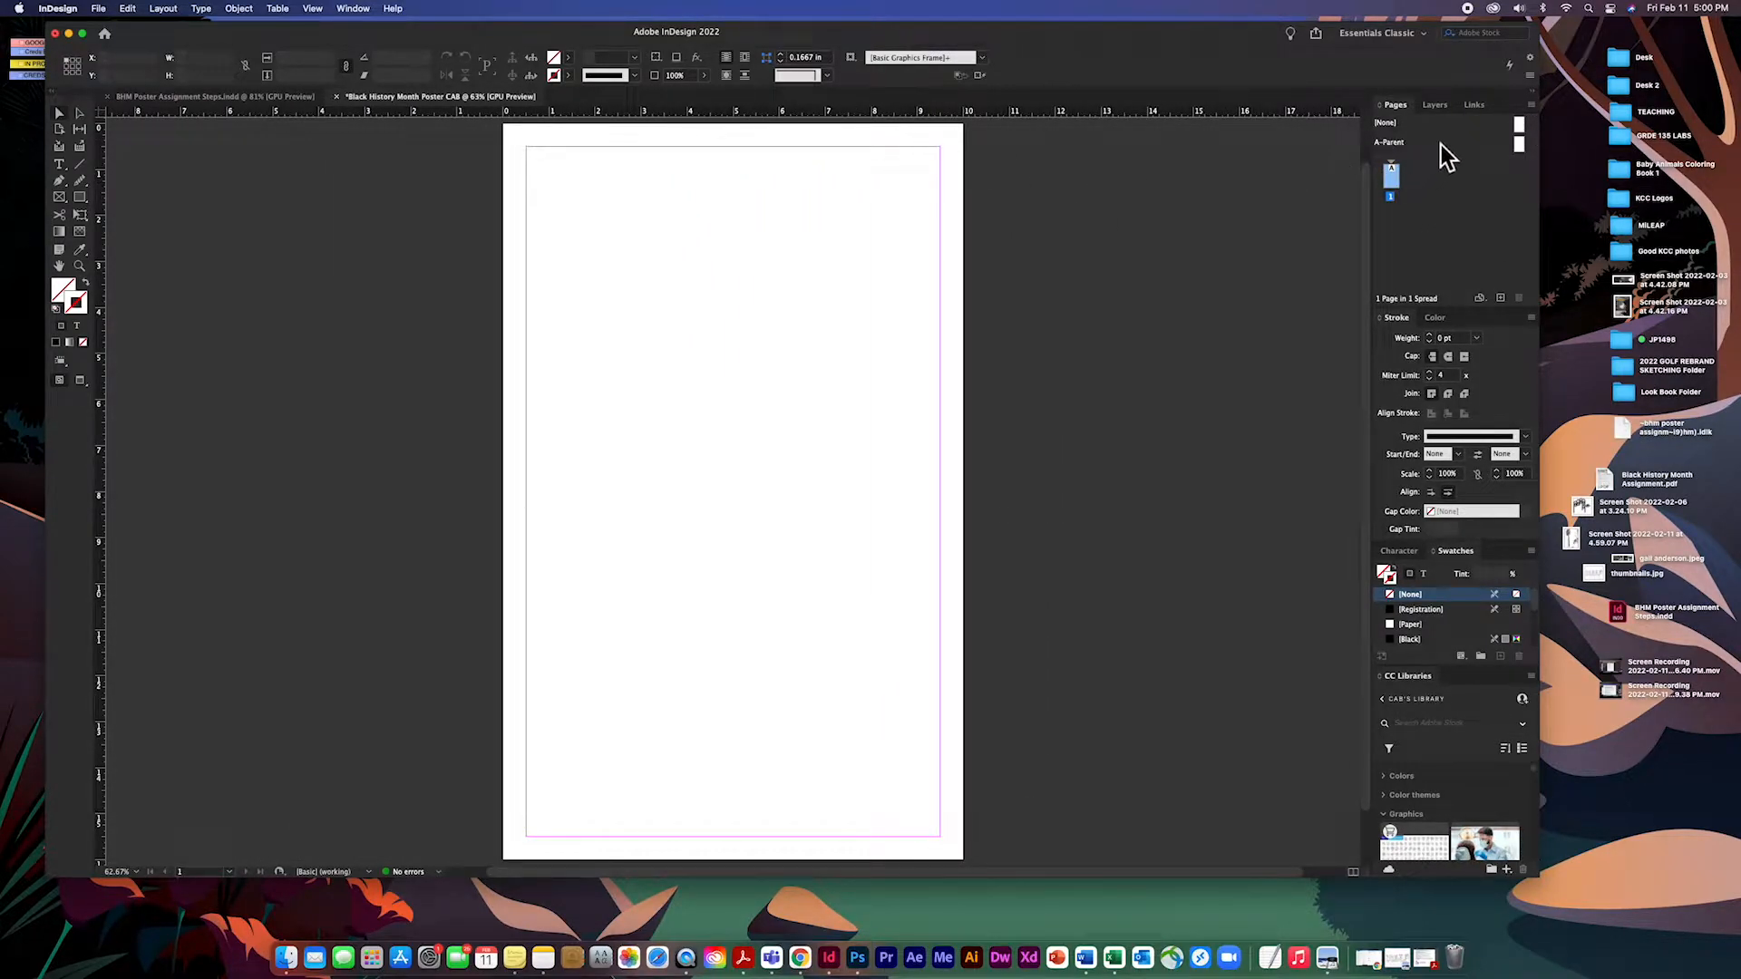
click(1537, 99)
click(1537, 99)
click(1536, 100)
click(1536, 99)
click(1536, 100)
click(1546, 104)
click(1546, 105)
click(1541, 103)
click(1535, 94)
click(1535, 93)
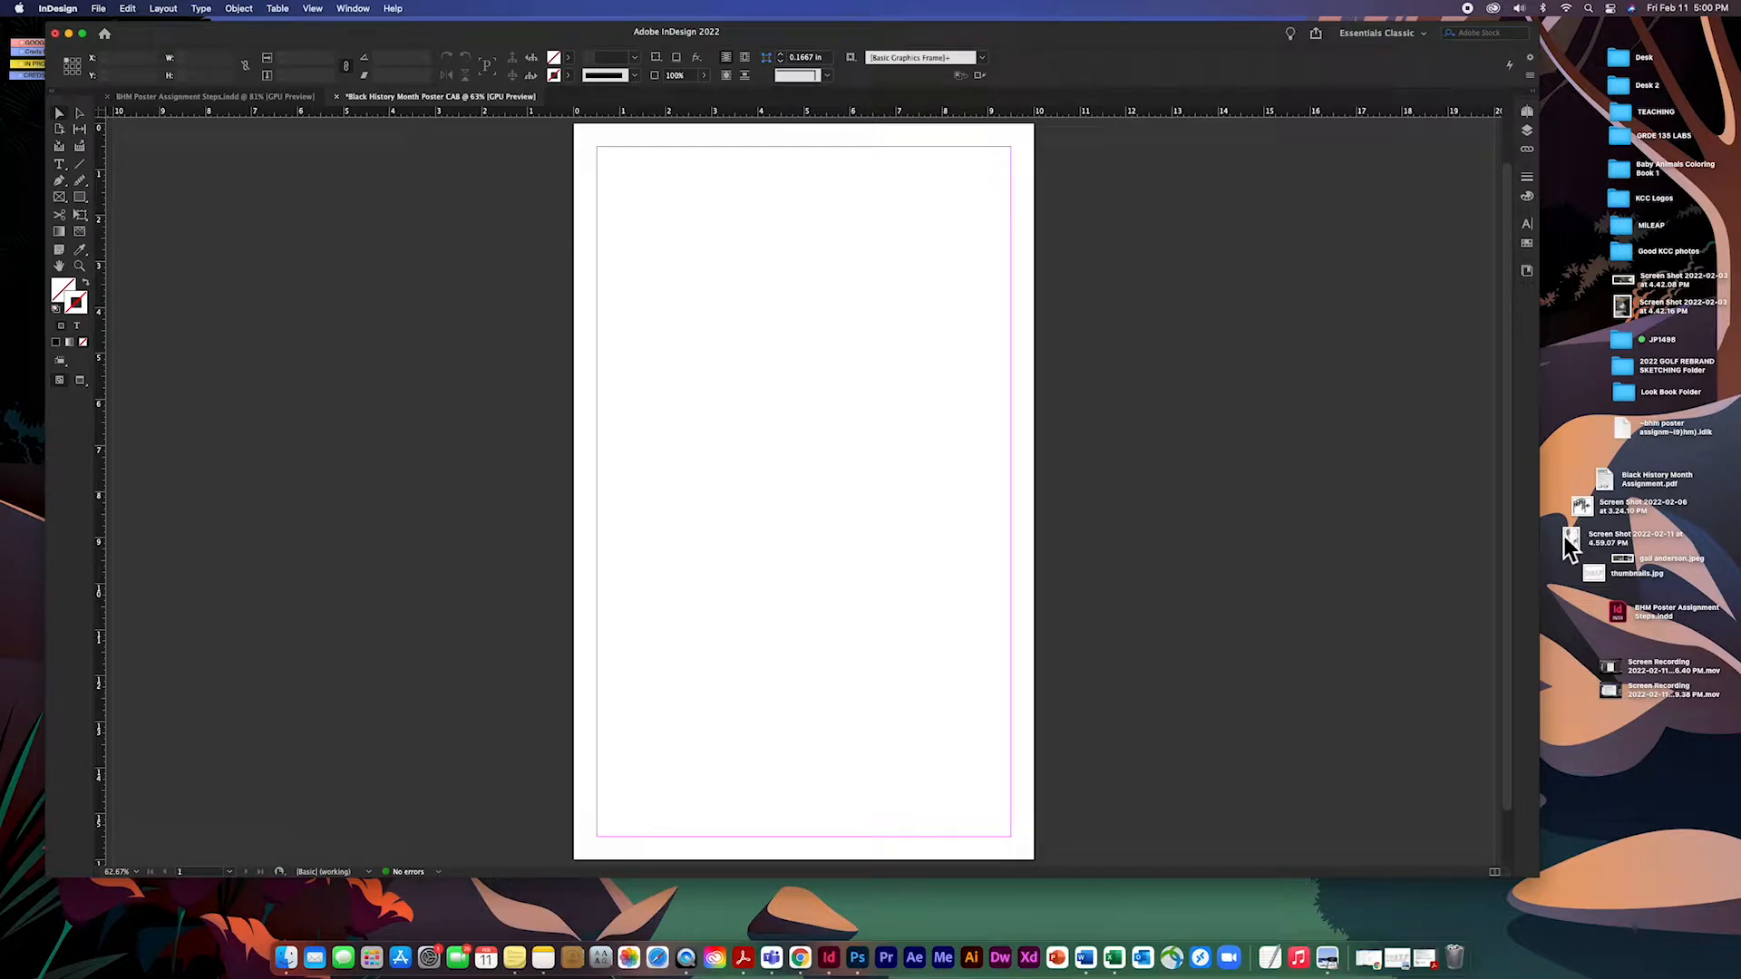
click(100, 10)
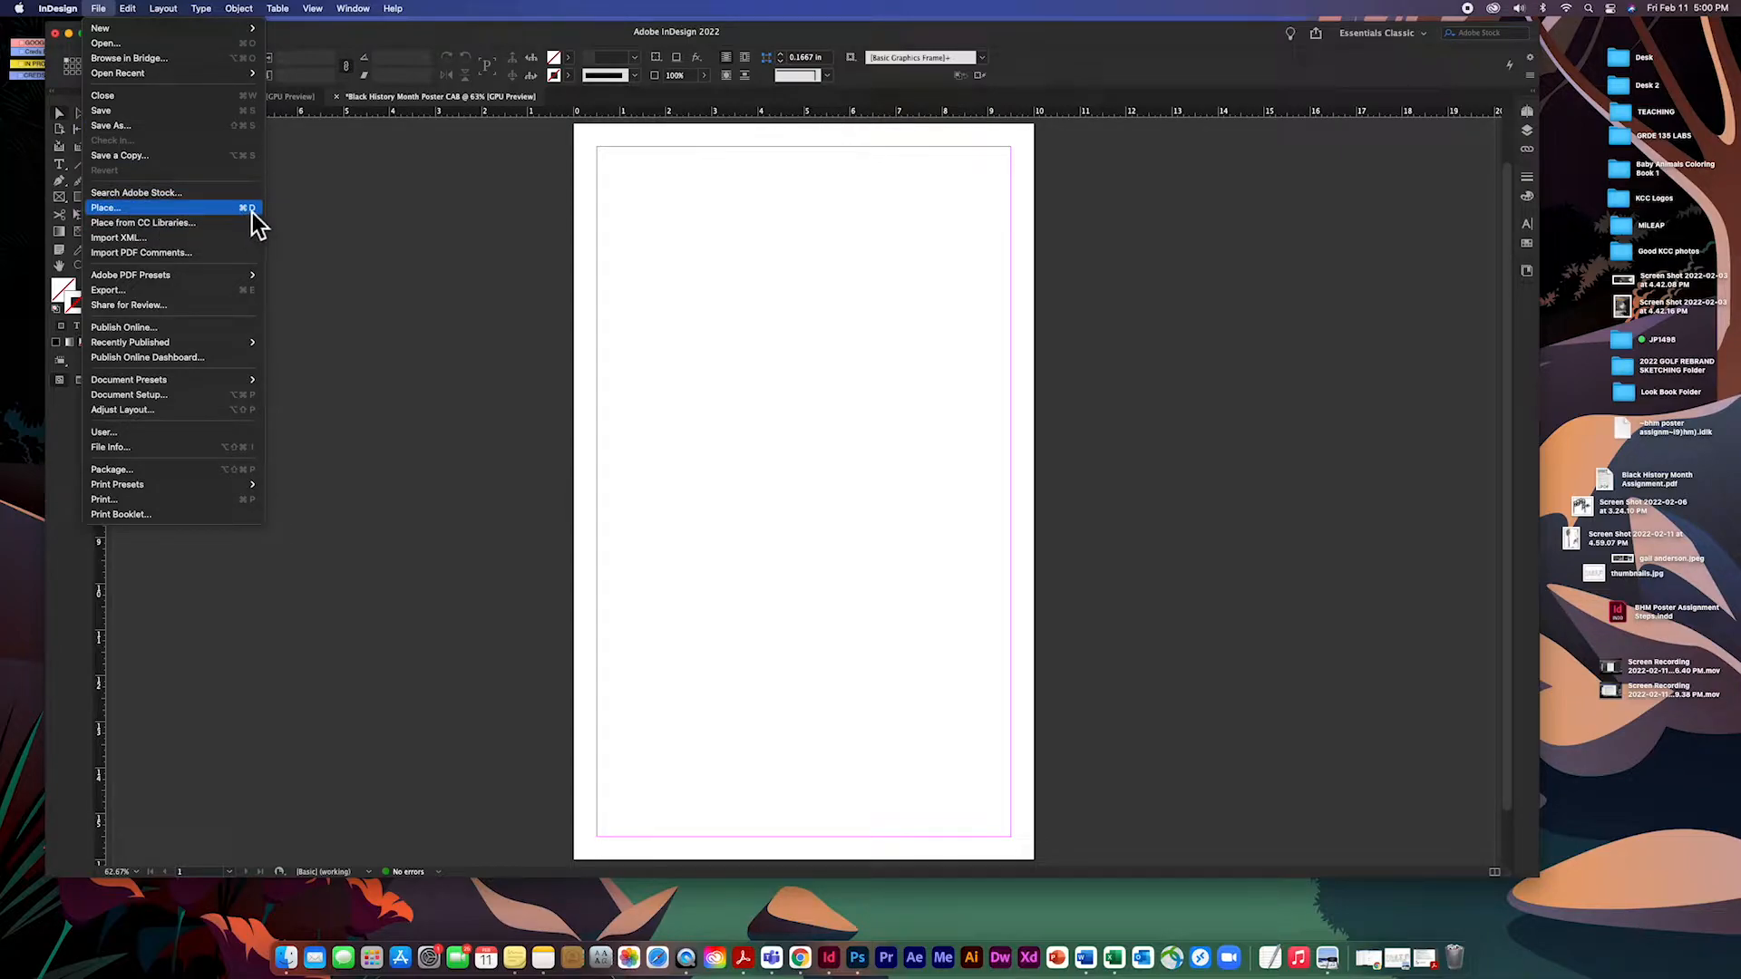
click(679, 372)
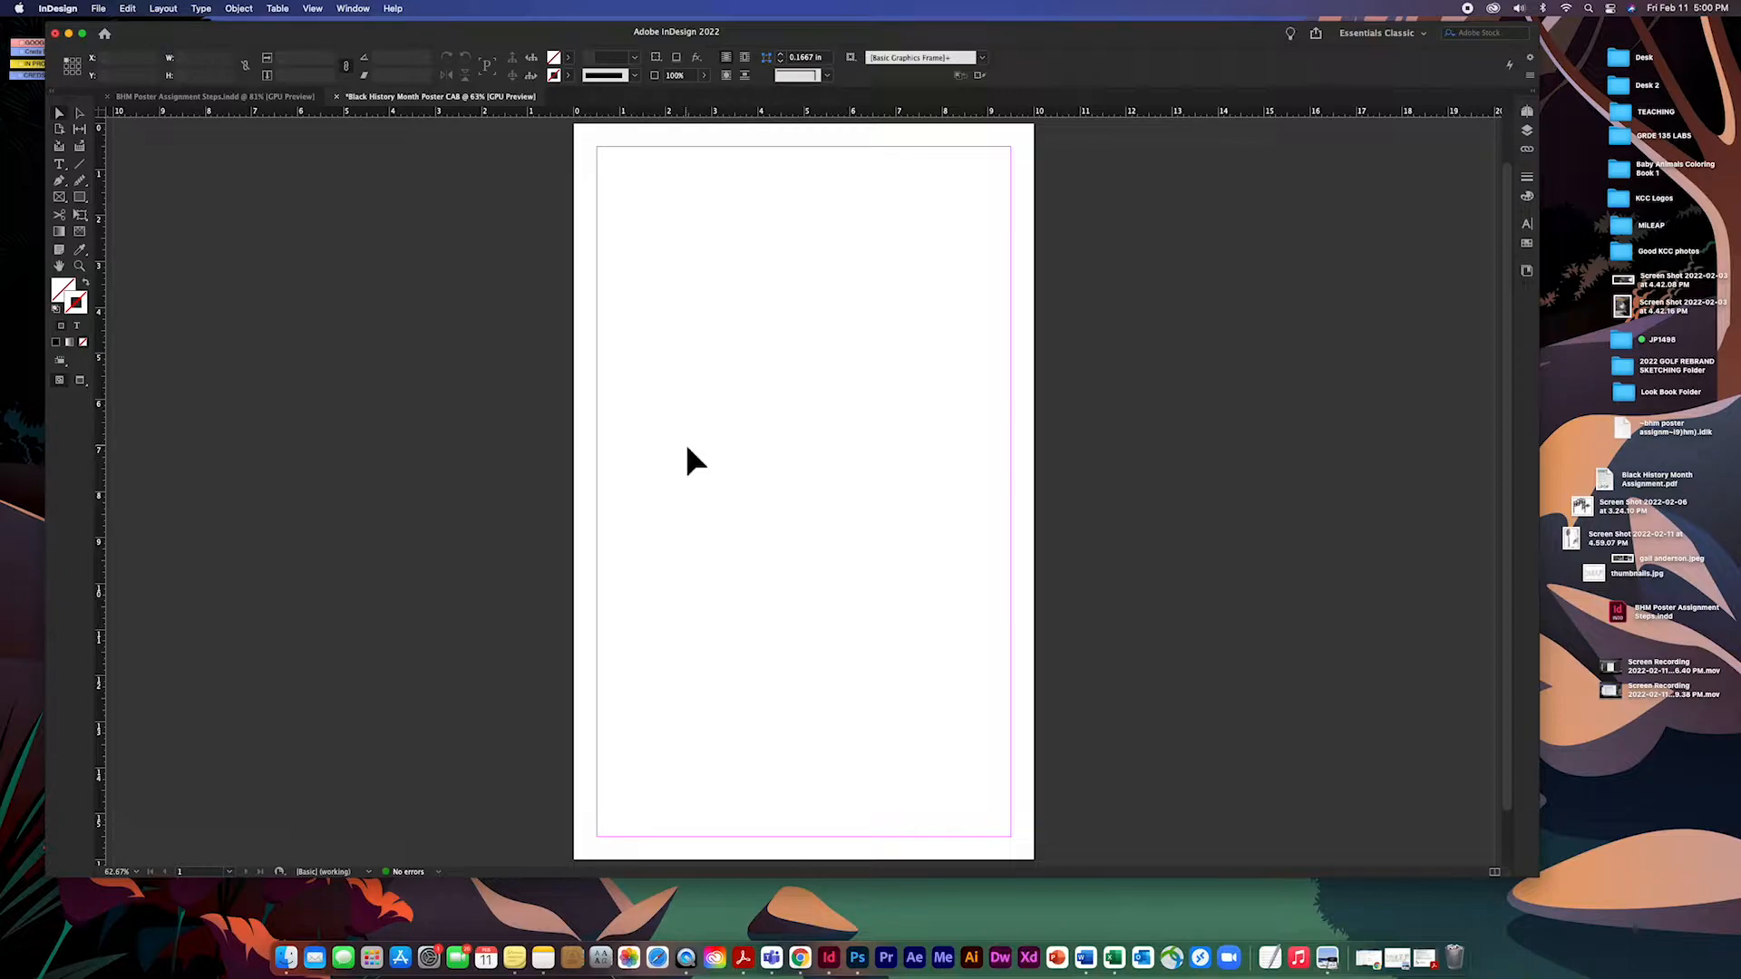
click(1061, 435)
Place the desktop photo Screen Shot 2022-02-11 at 4.59.07 PM from the page's upper-left corner, about 11.98 in wide and 16.54 in high.
drag(1573, 541, 804, 349)
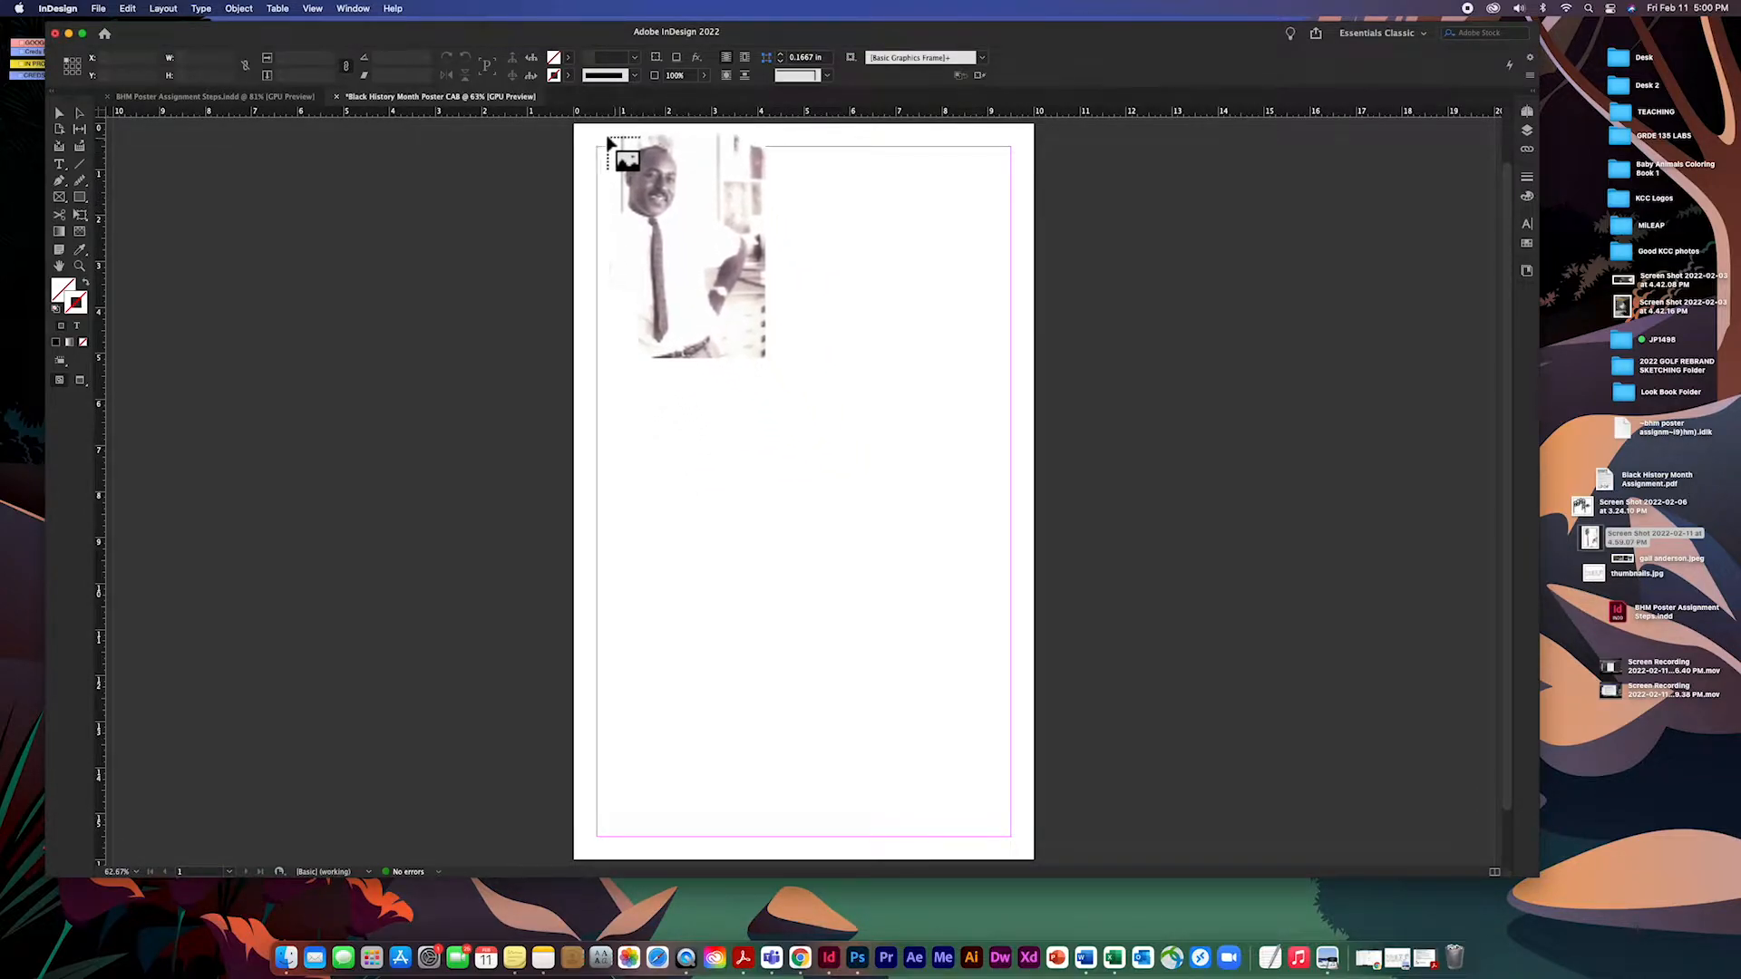
scroll(632, 181, up, 1)
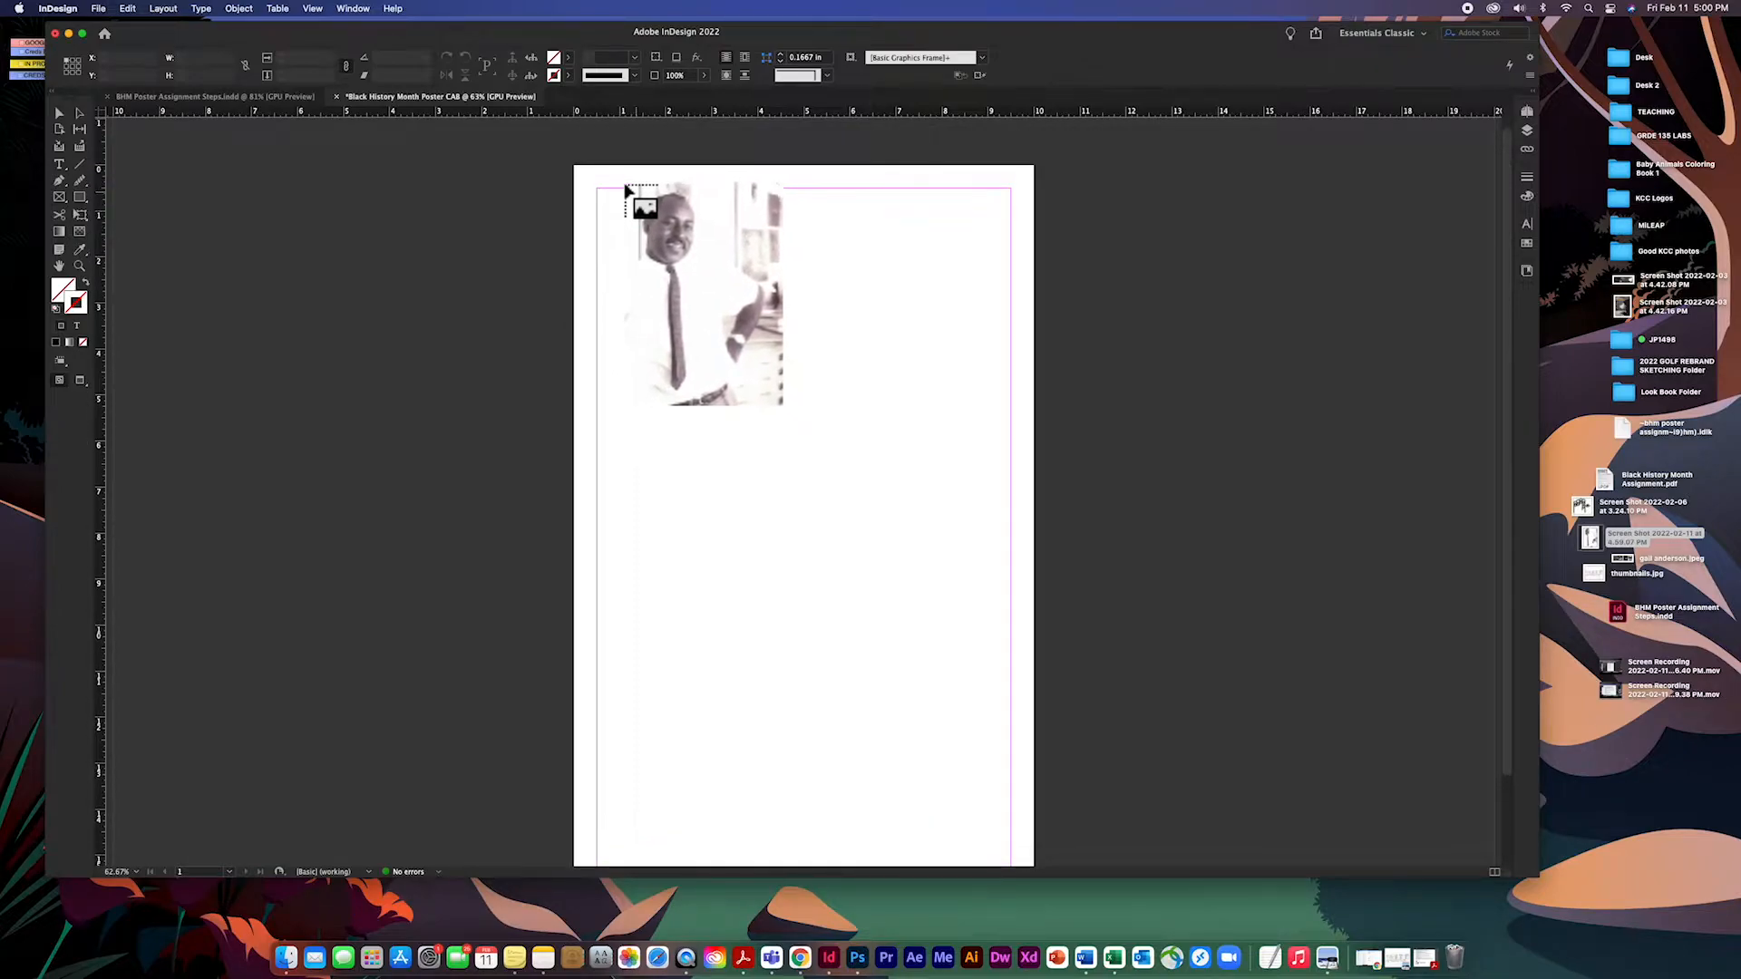
drag(575, 166, 1249, 821)
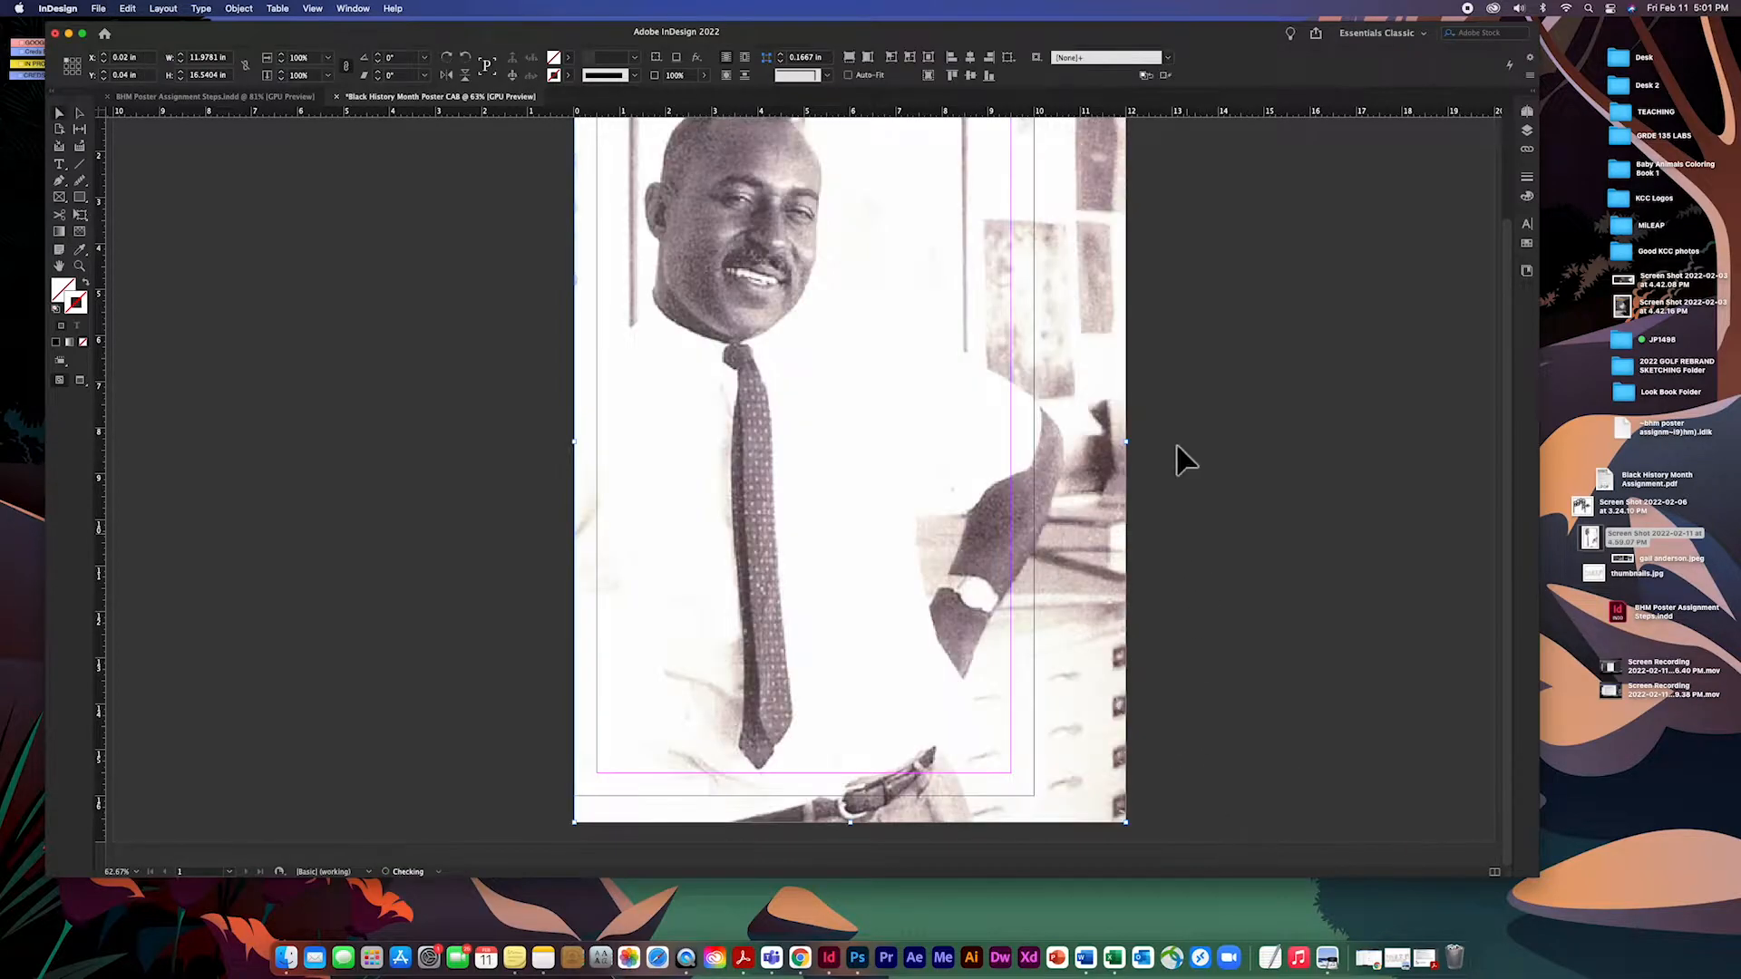
Move the photo to about X -1.18 in, Y -0.02 in so it overhangs both page sides, and preview the trimmed page.
drag(827, 331, 773, 327)
scroll(1113, 365, up, 3)
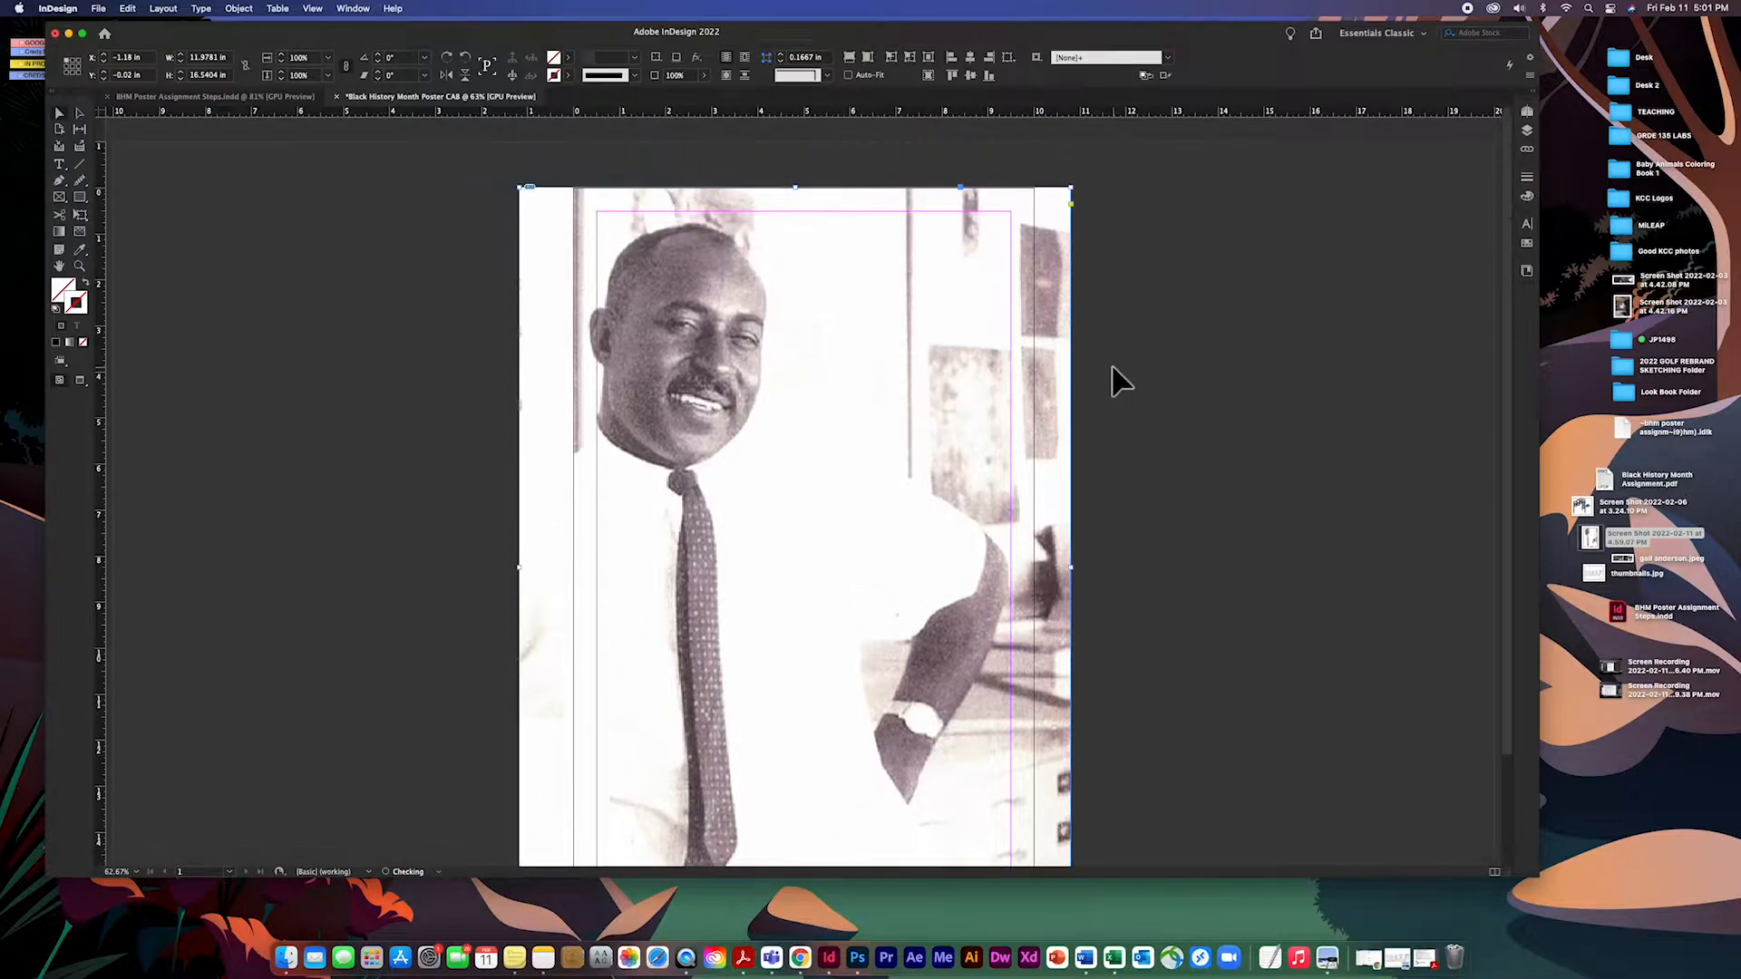
key(w)
click(1157, 360)
key(w)
key(w)
key(w)
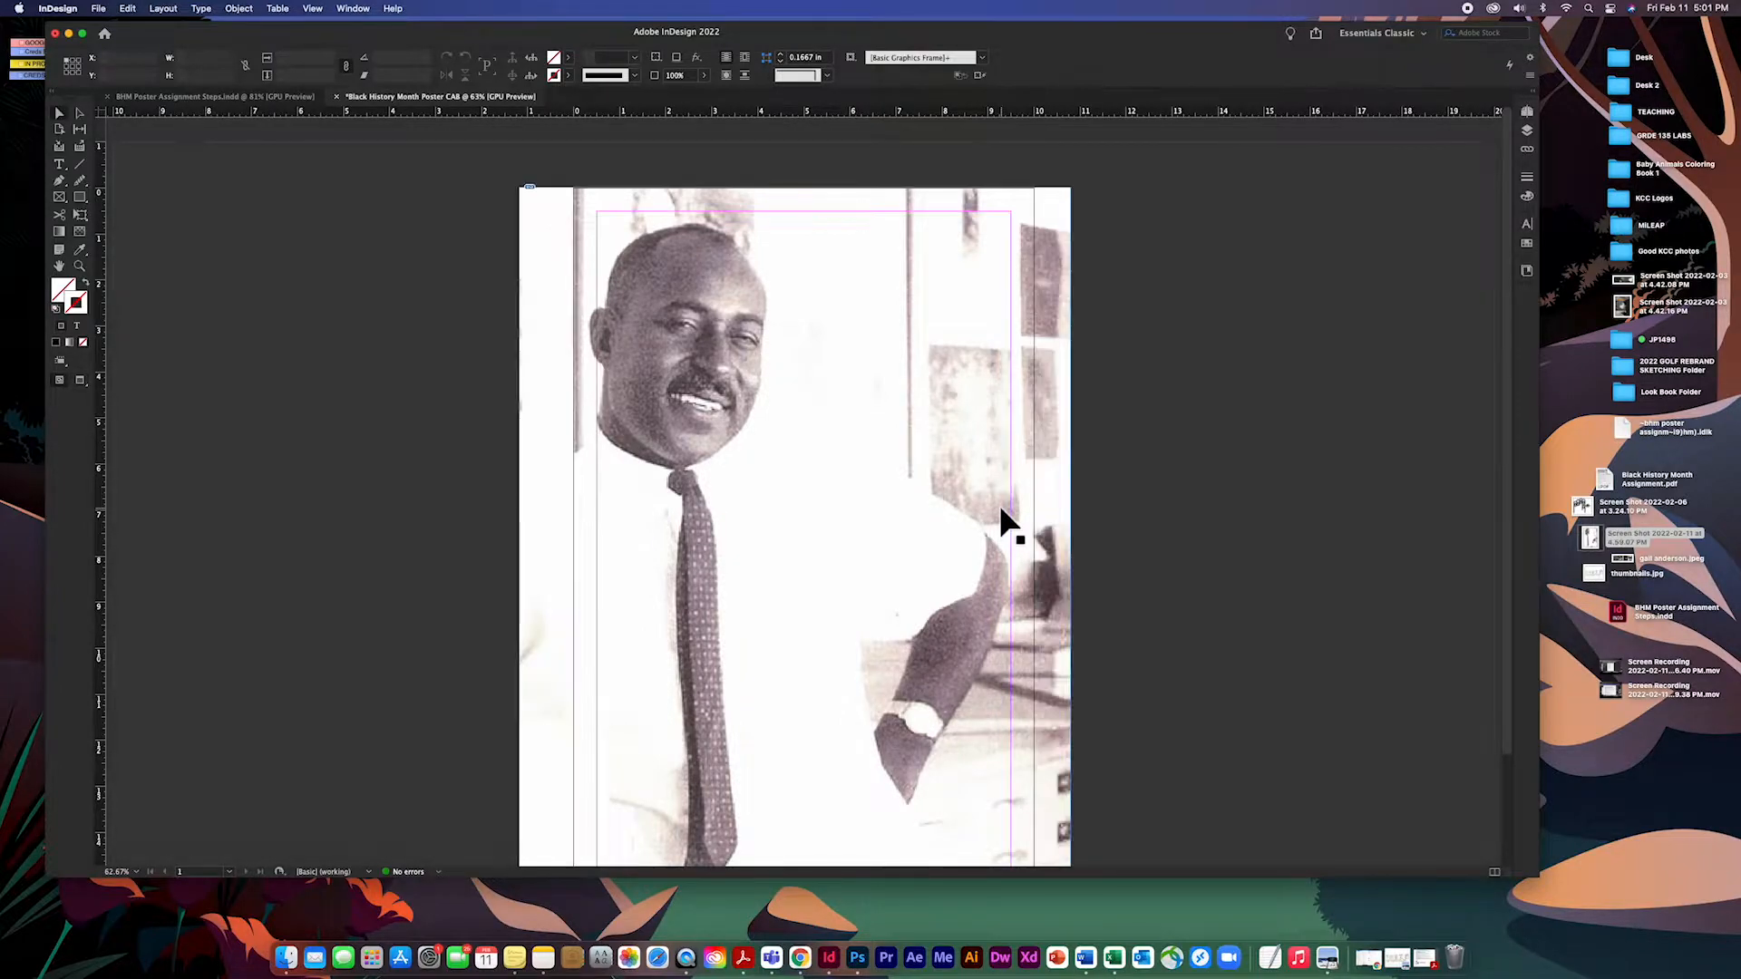
Extend the photo's frame beyond the page's upper and lower edges, to about Y -0.42 in and a height of 17.22 in.
click(812, 204)
drag(796, 187, 796, 168)
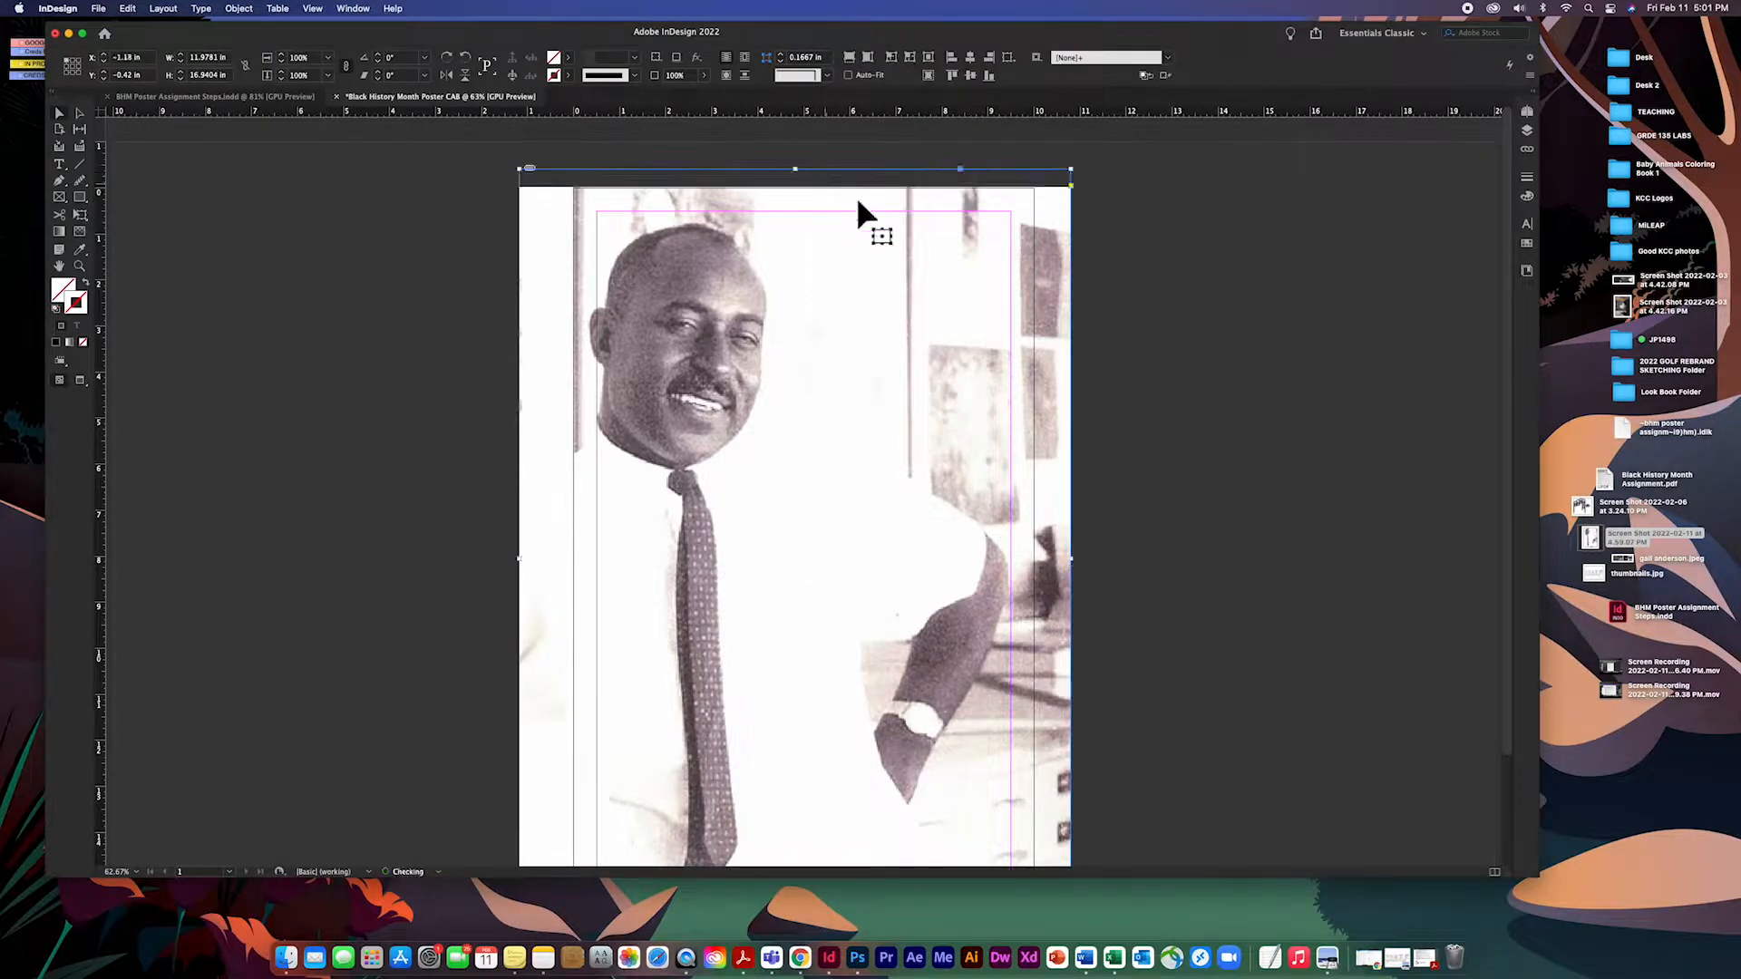
scroll(1157, 409, down, 3)
scroll(1157, 410, down, 1)
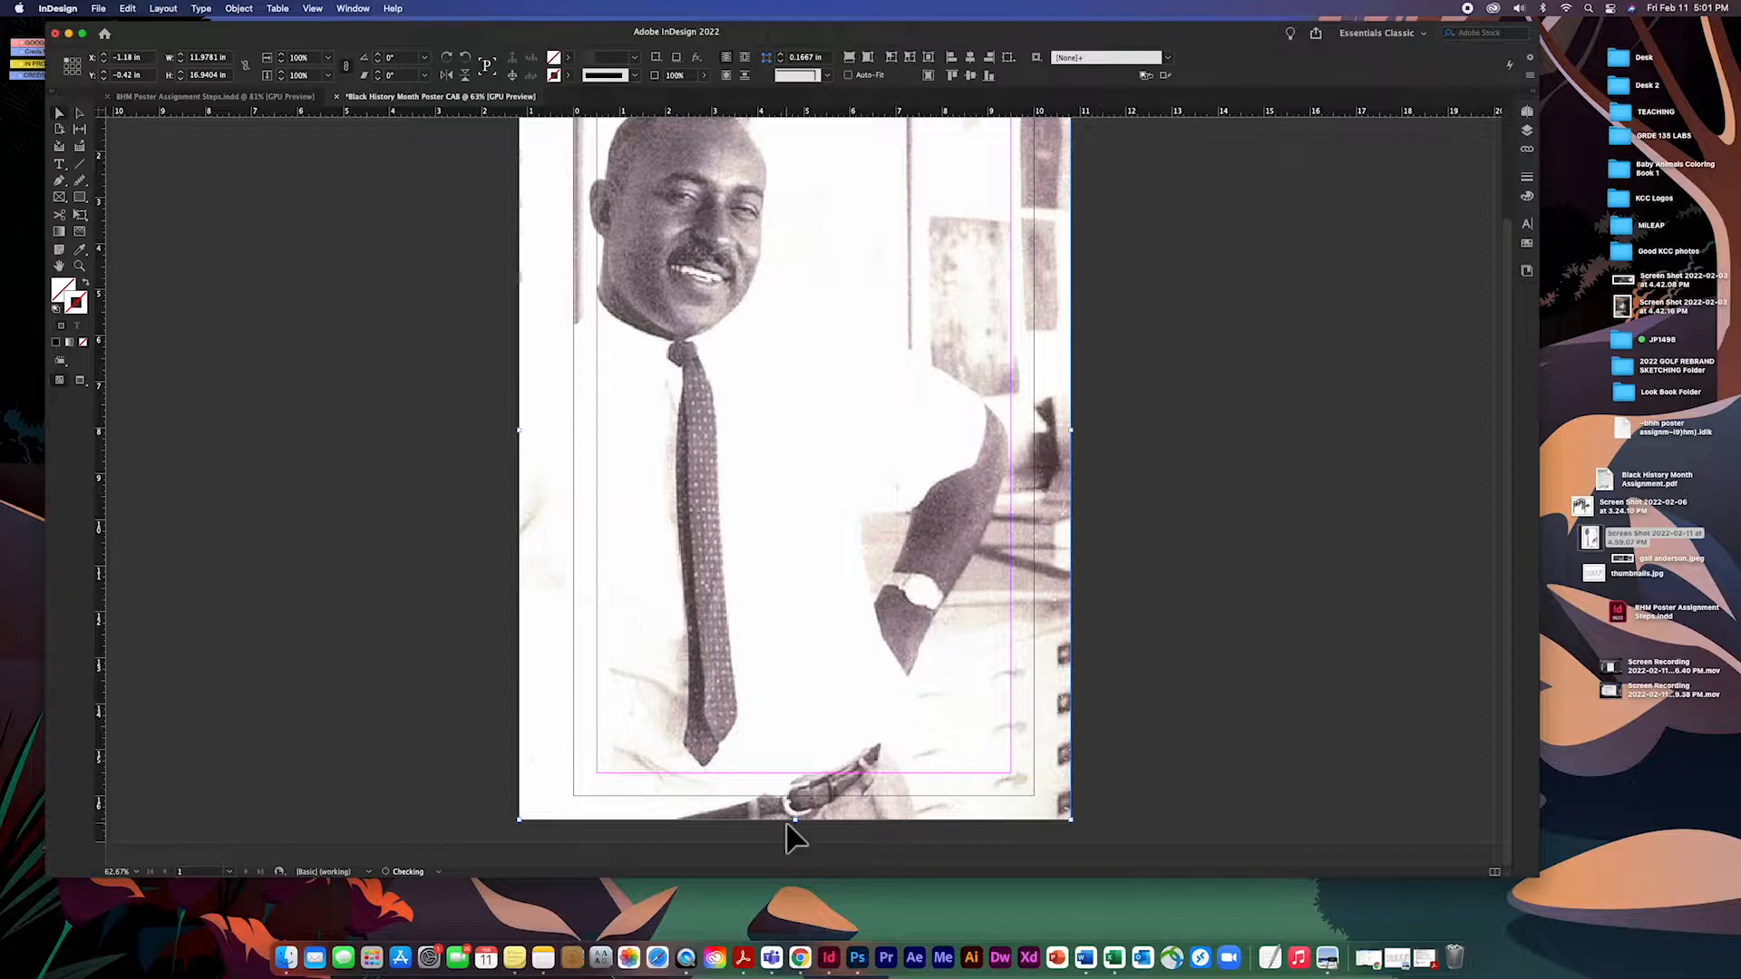
drag(797, 820, 806, 845)
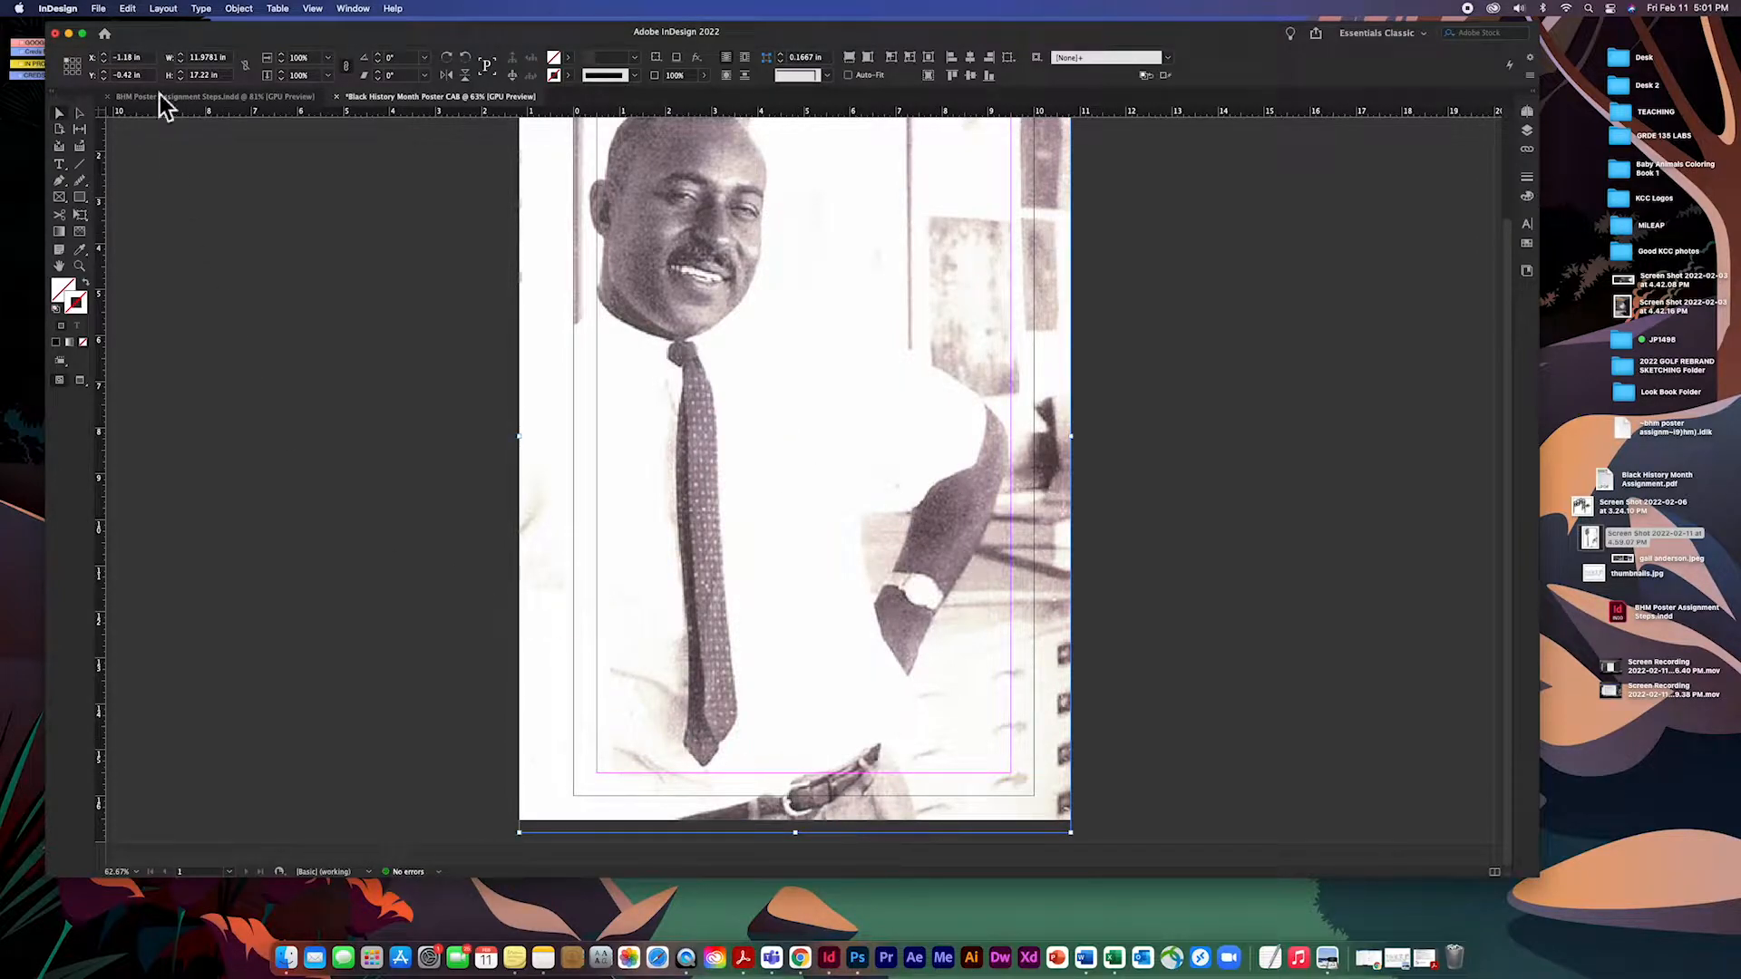
Add a linked bleed of 0.125 in on all four sides in the document setup.
click(98, 9)
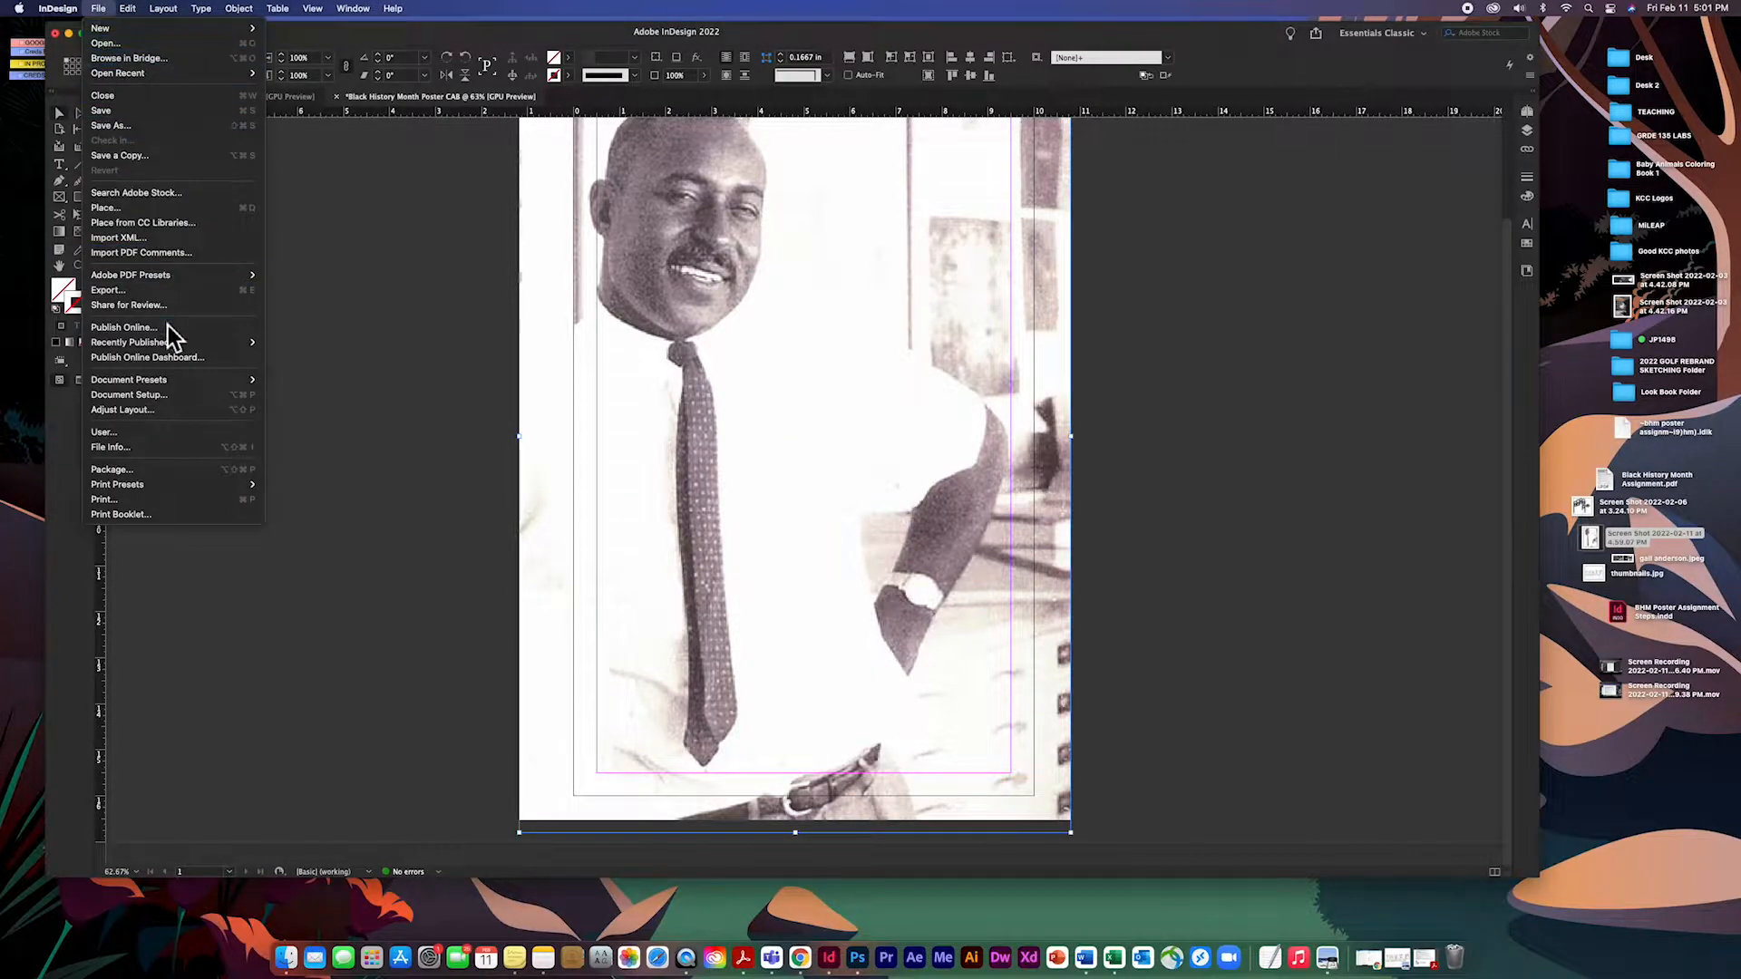
click(168, 397)
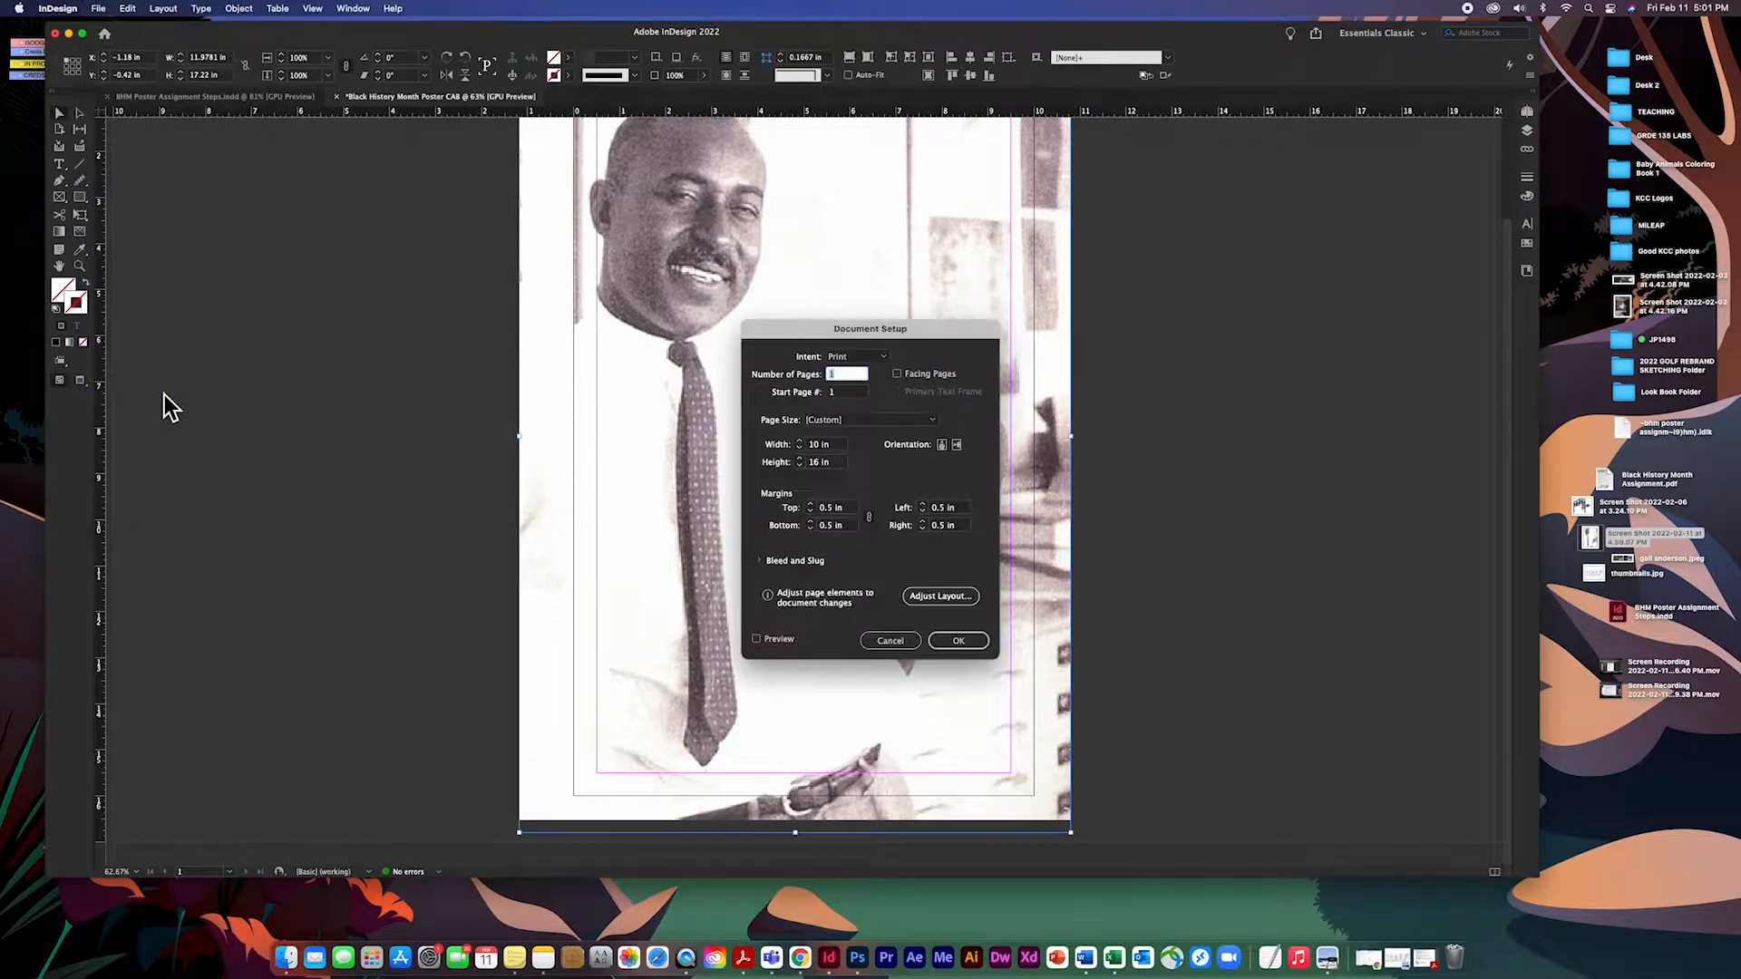
click(763, 561)
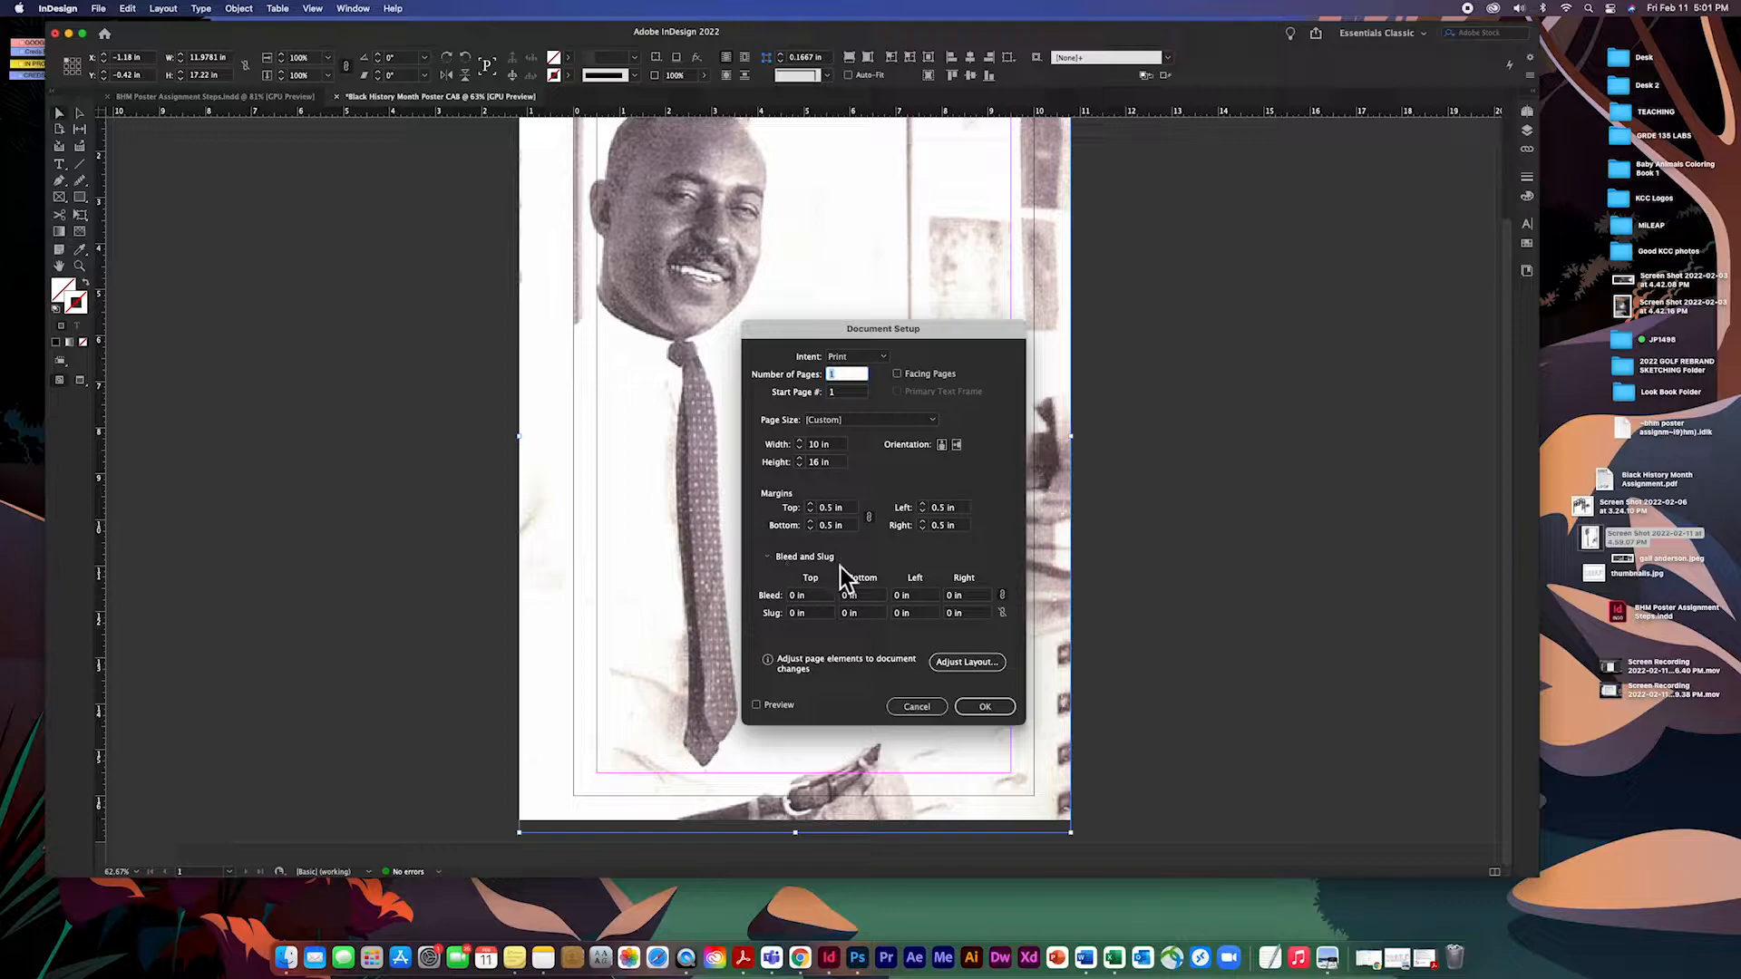
click(790, 597)
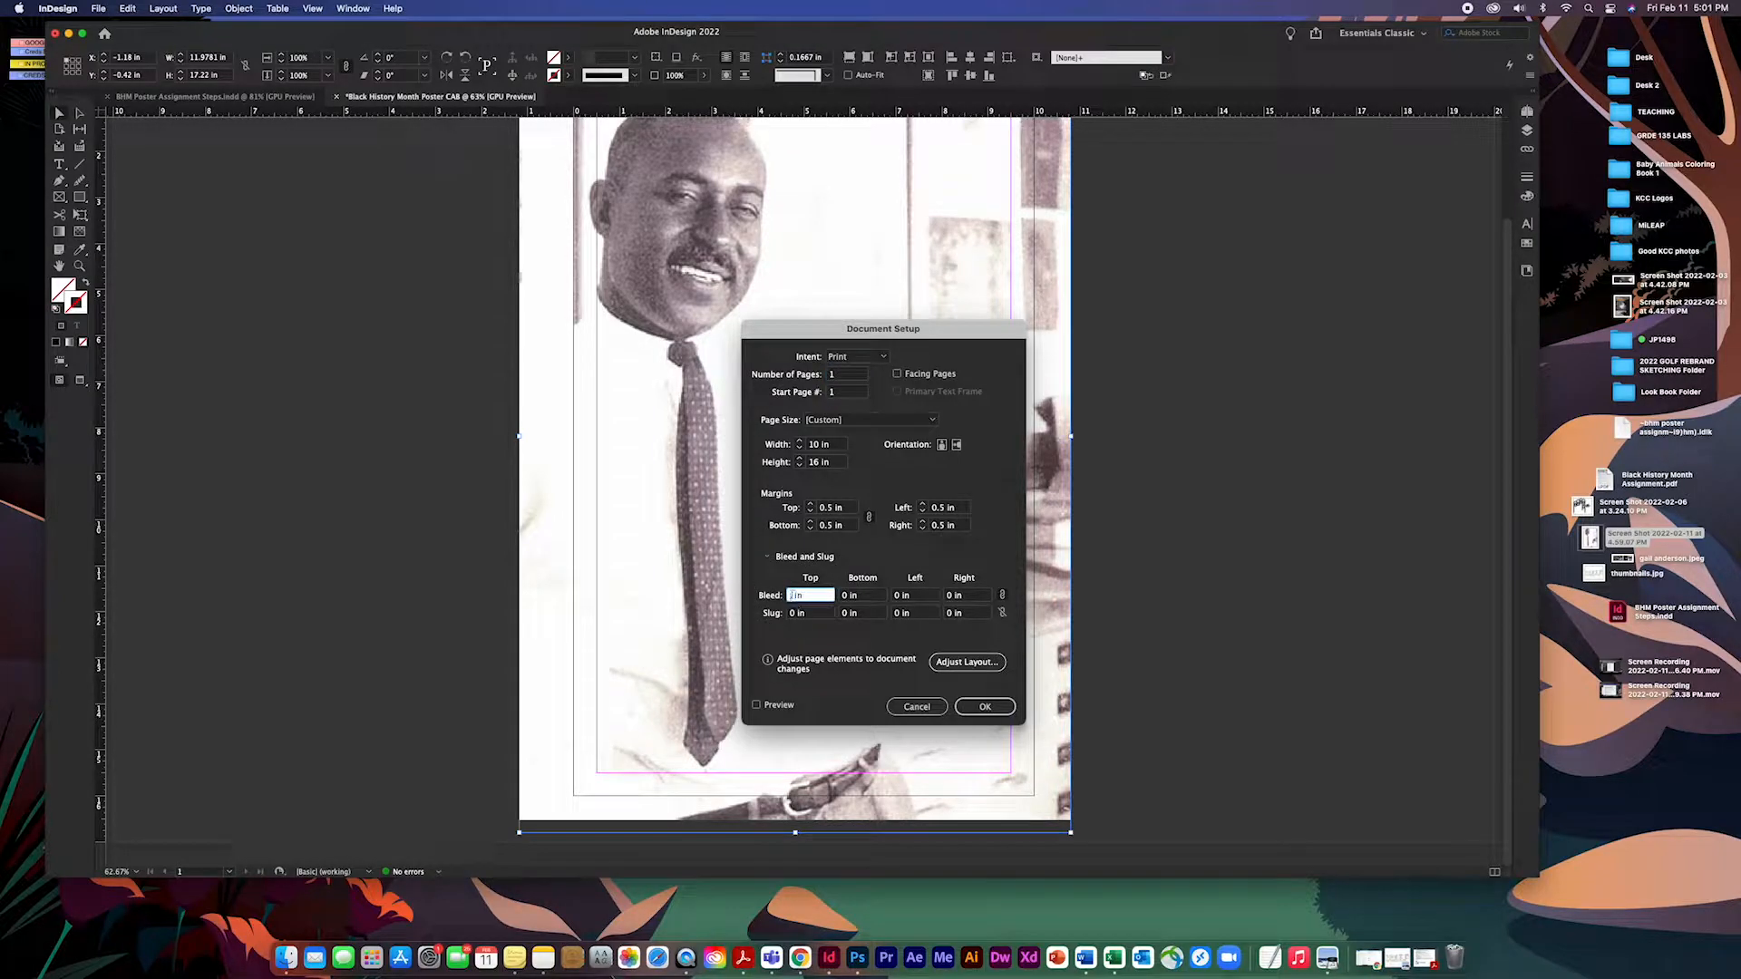
click(1002, 596)
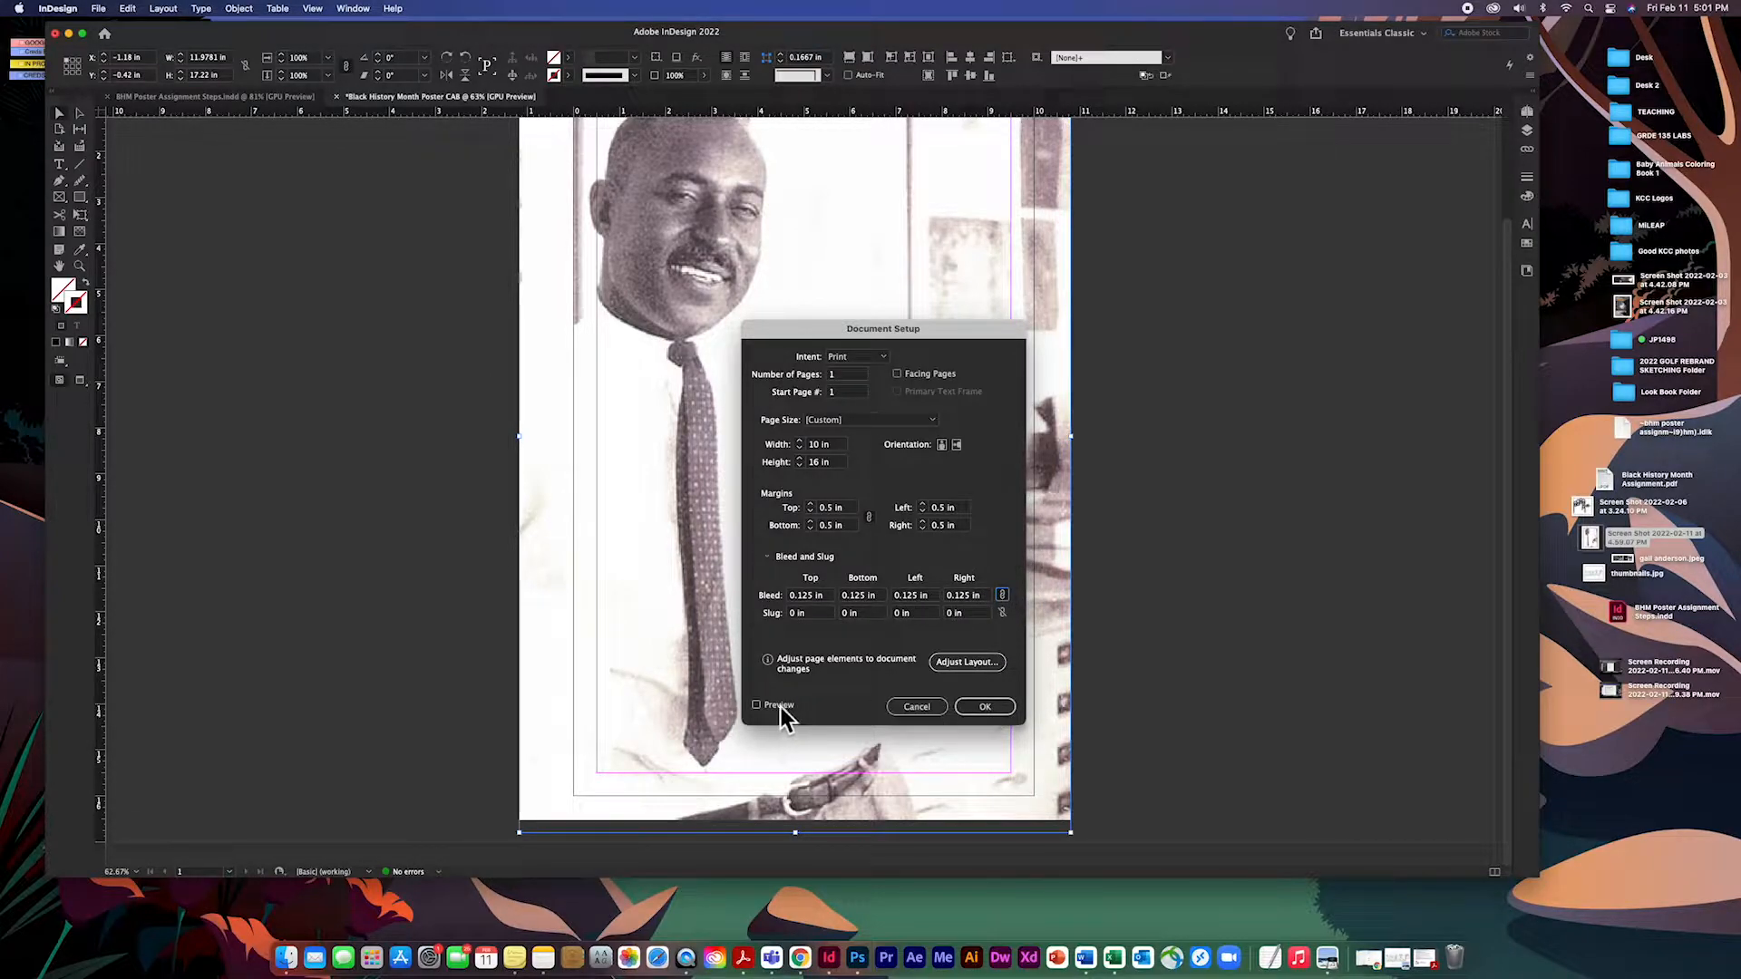
click(989, 707)
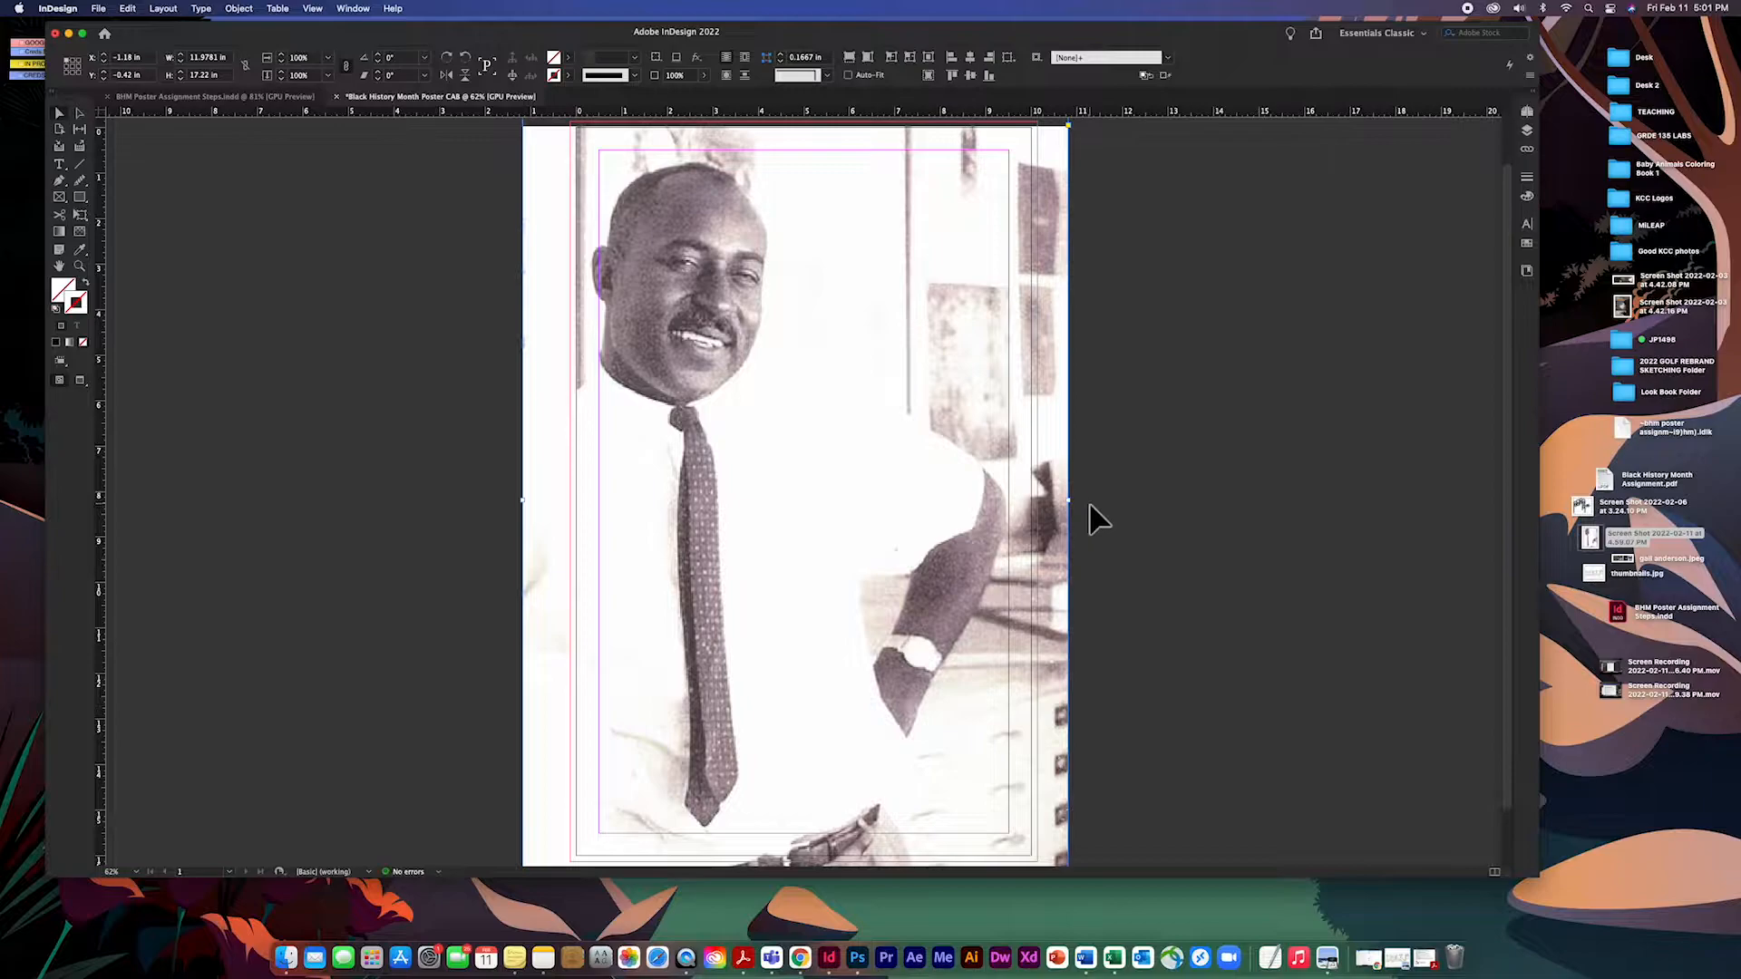
Pull the photo frame's top and left edges in to the bleed guides, at X -0.125 in and Y -0.125 in.
scroll(1088, 513, up, 2)
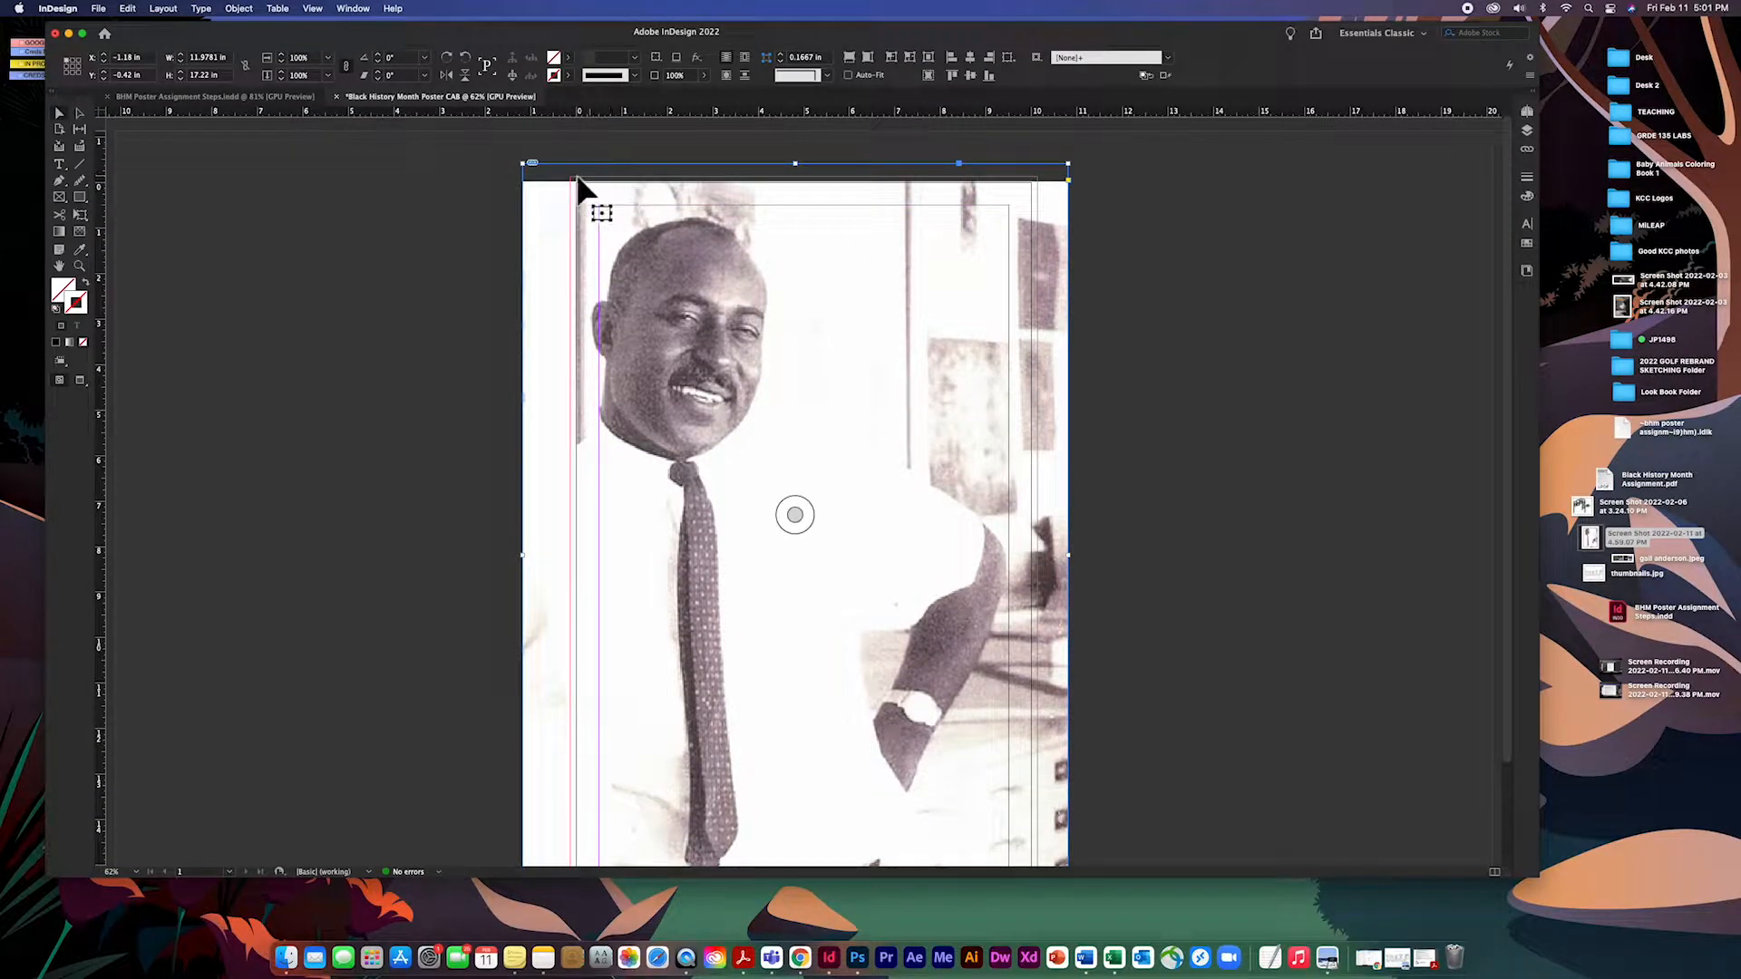
super+click(615, 185)
super+click(732, 259)
super+click(780, 232)
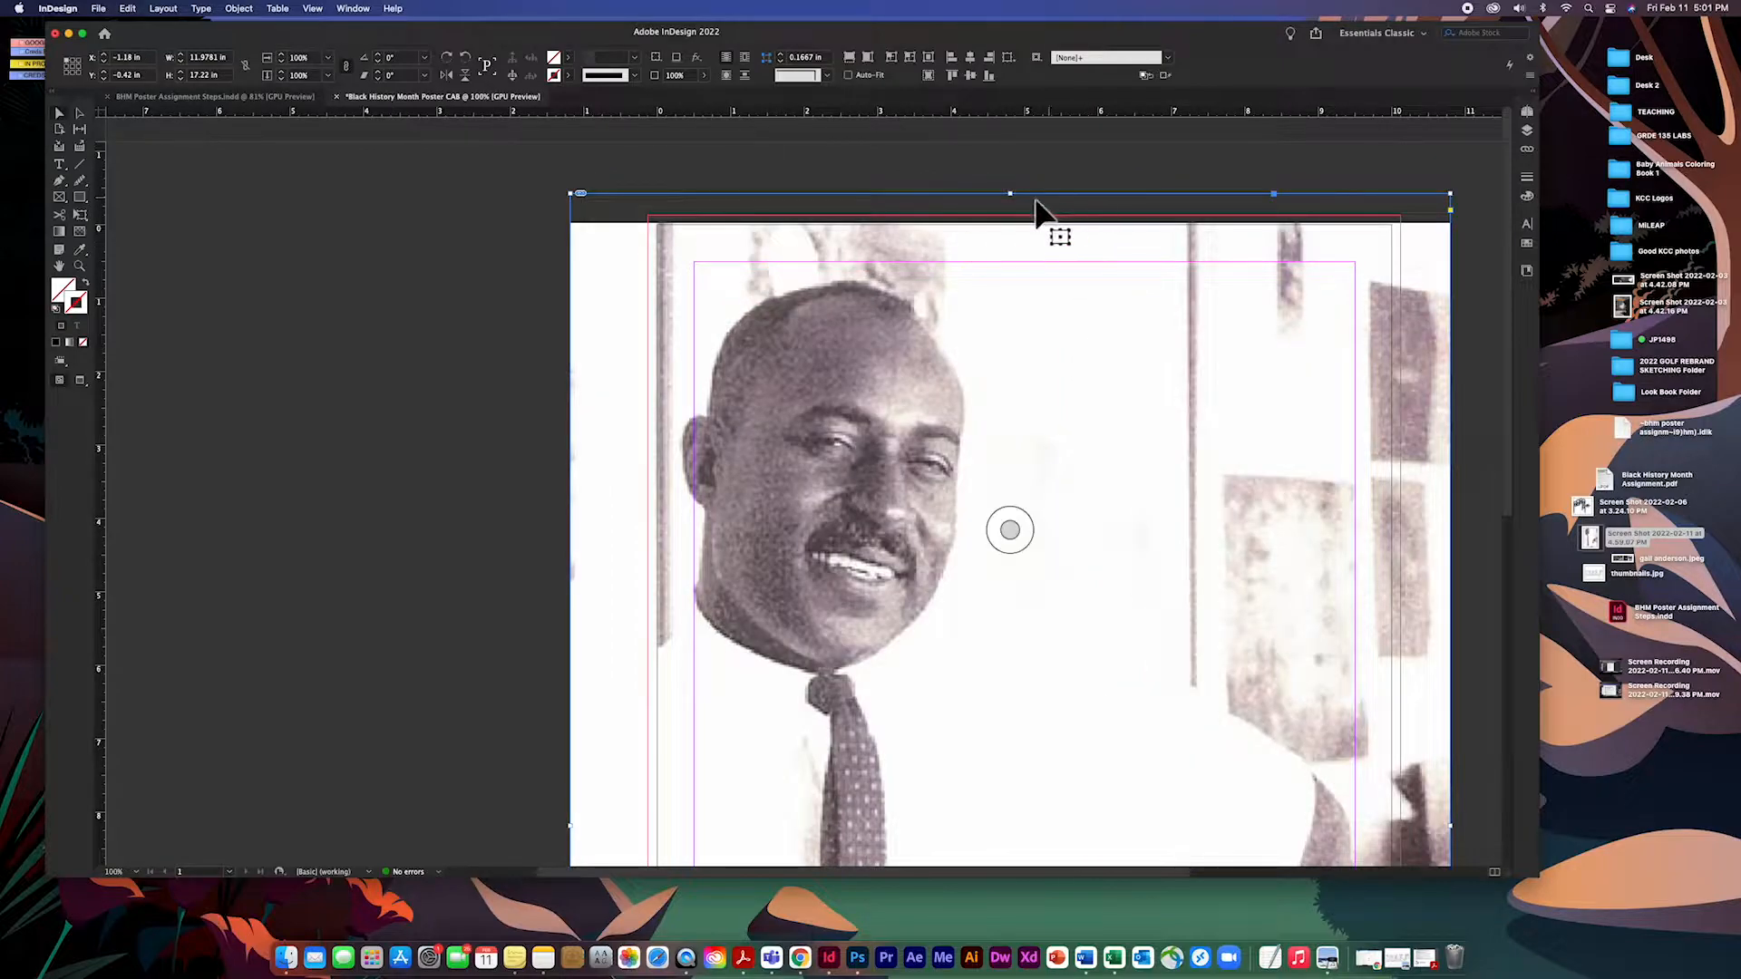
drag(1020, 195, 1016, 216)
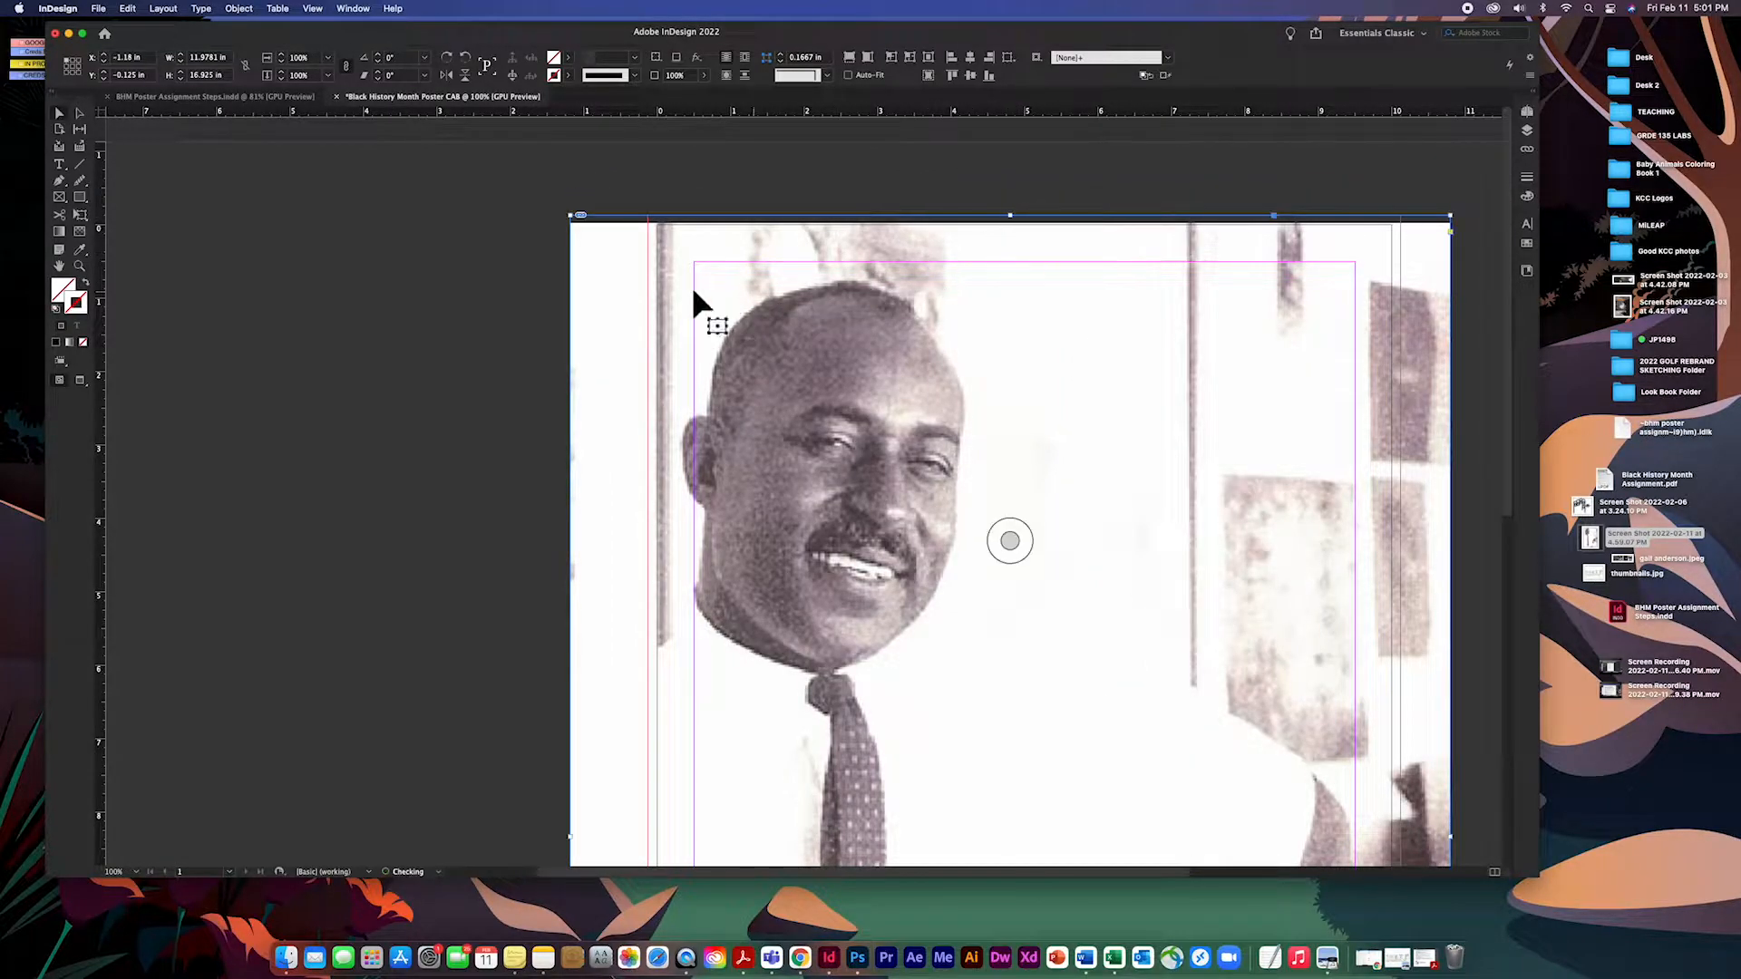
drag(572, 217, 649, 215)
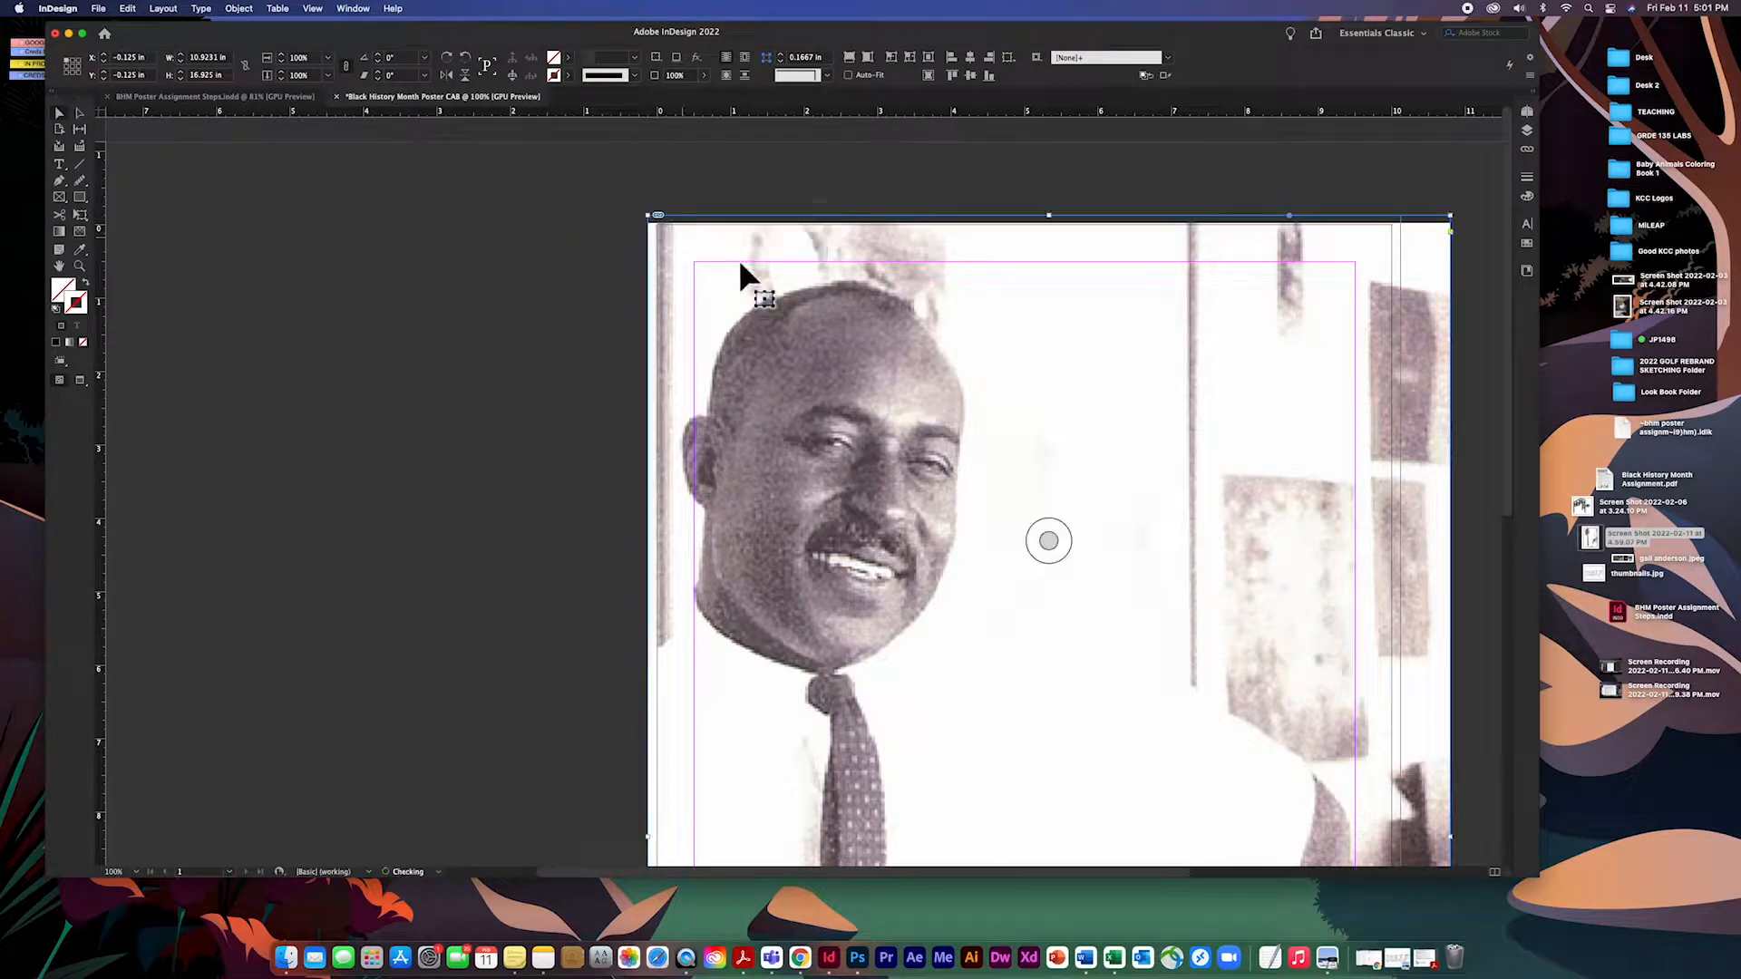
Trim the photo frame's right and bottom edges to the bleed guides, making the frame 10.25 in wide and 16.25 in high.
scroll(939, 336, right, 5)
scroll(1247, 798, down, 5)
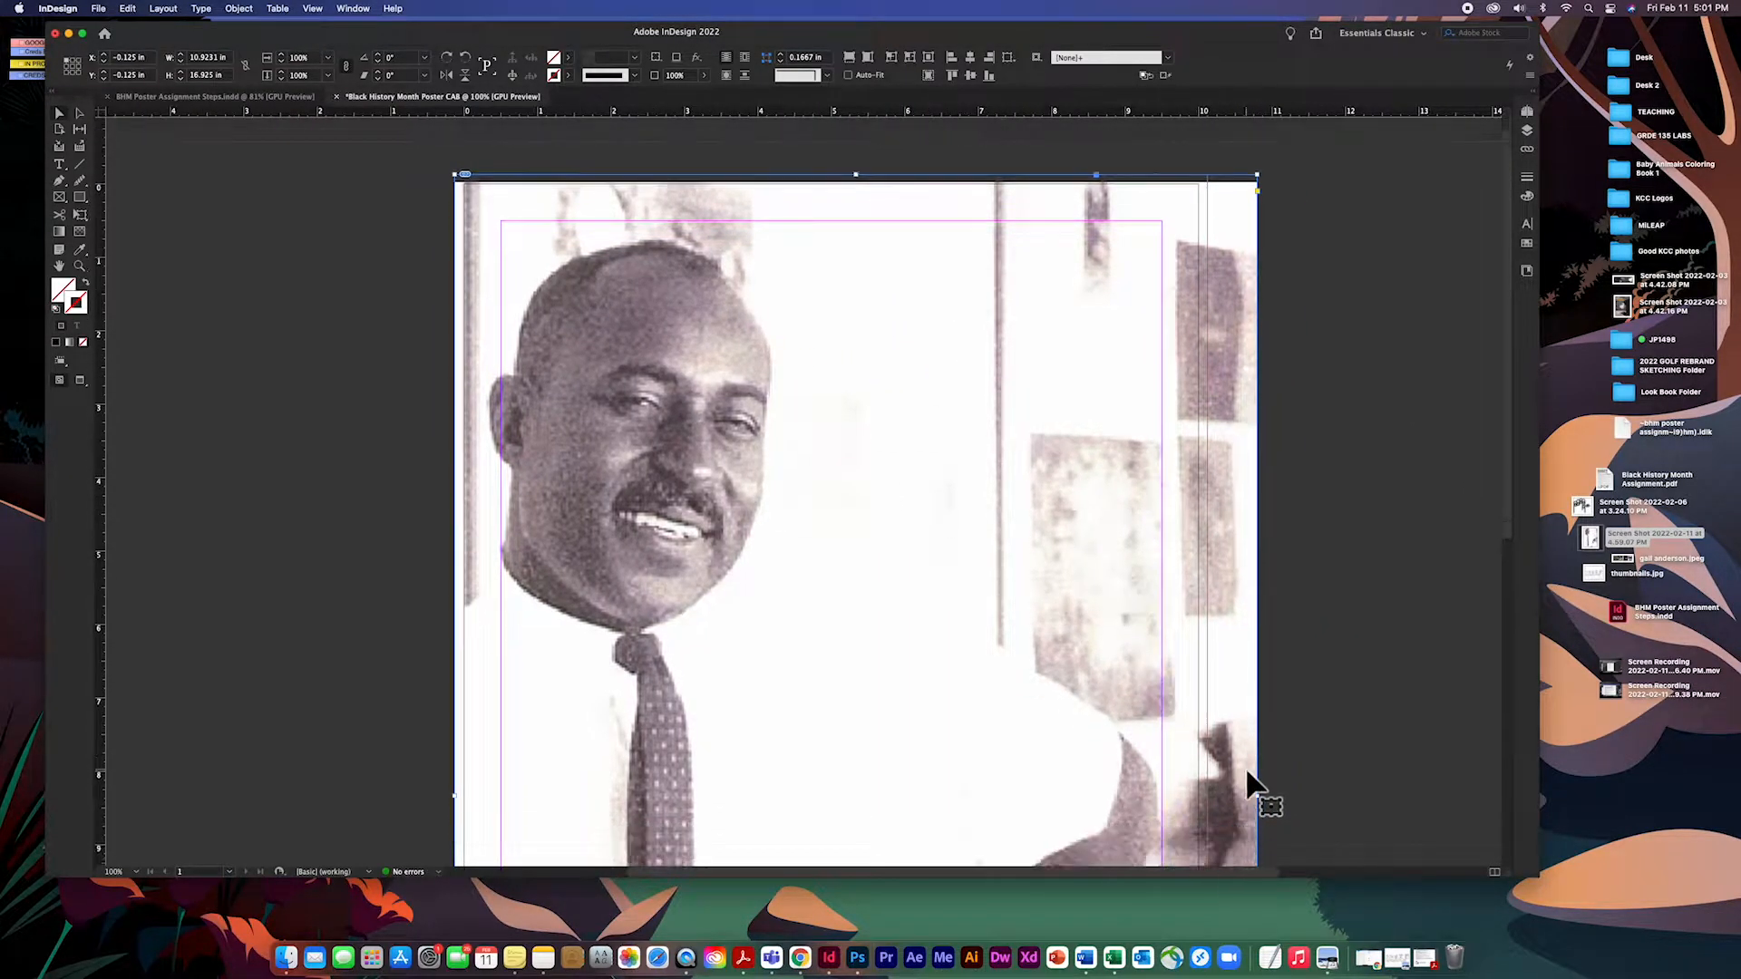
drag(1257, 626, 1208, 630)
scroll(1225, 650, down, 10)
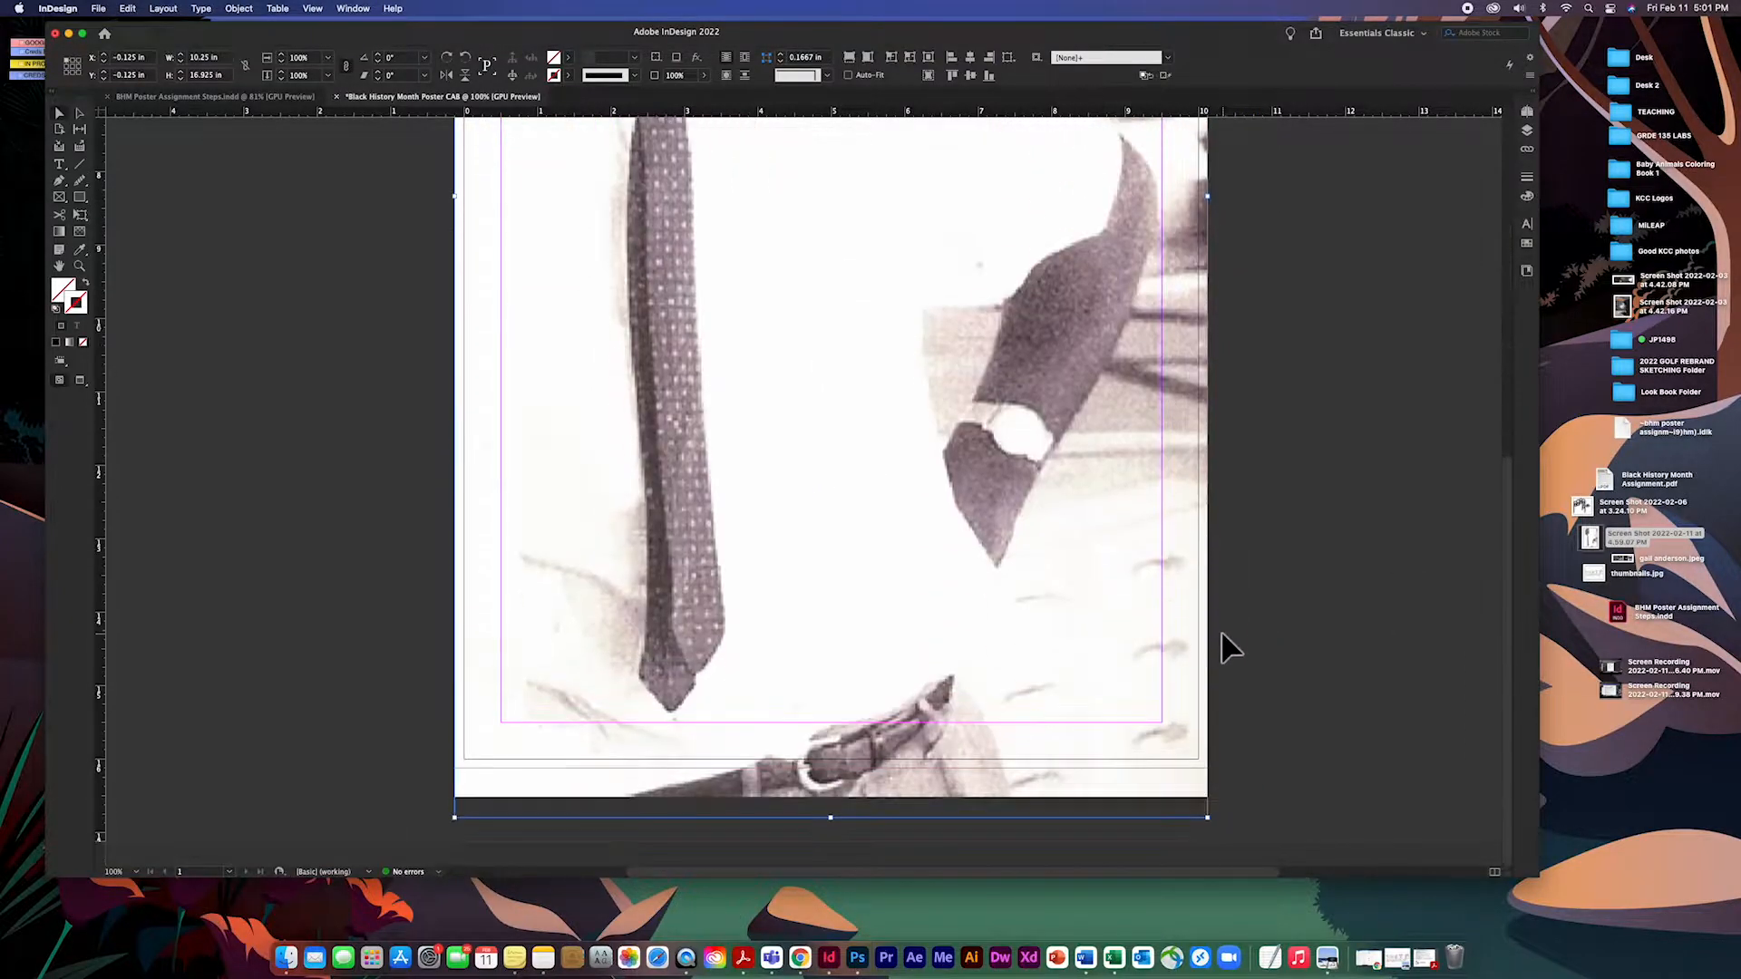
drag(831, 817, 830, 769)
scroll(1342, 634, up, 12)
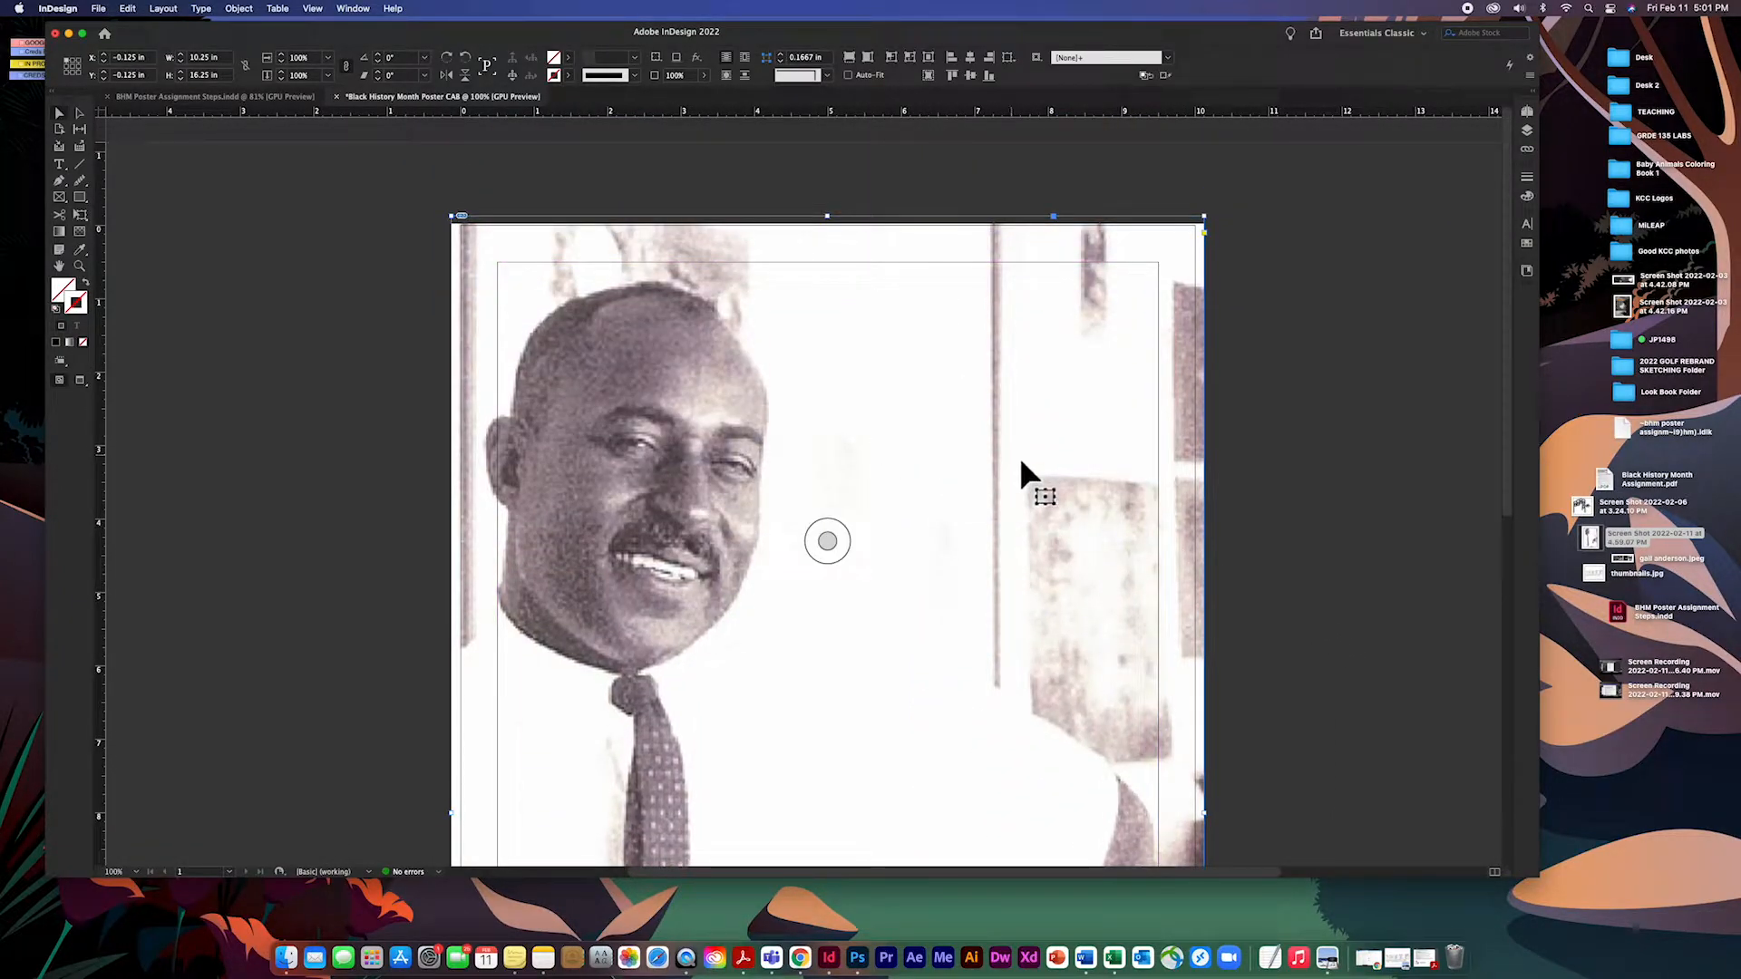
Examine the cropped photo and its bleed edges at several magnifications, finishing with the whole page in view.
scroll(1020, 476, down, 3)
alt+super+click(911, 467)
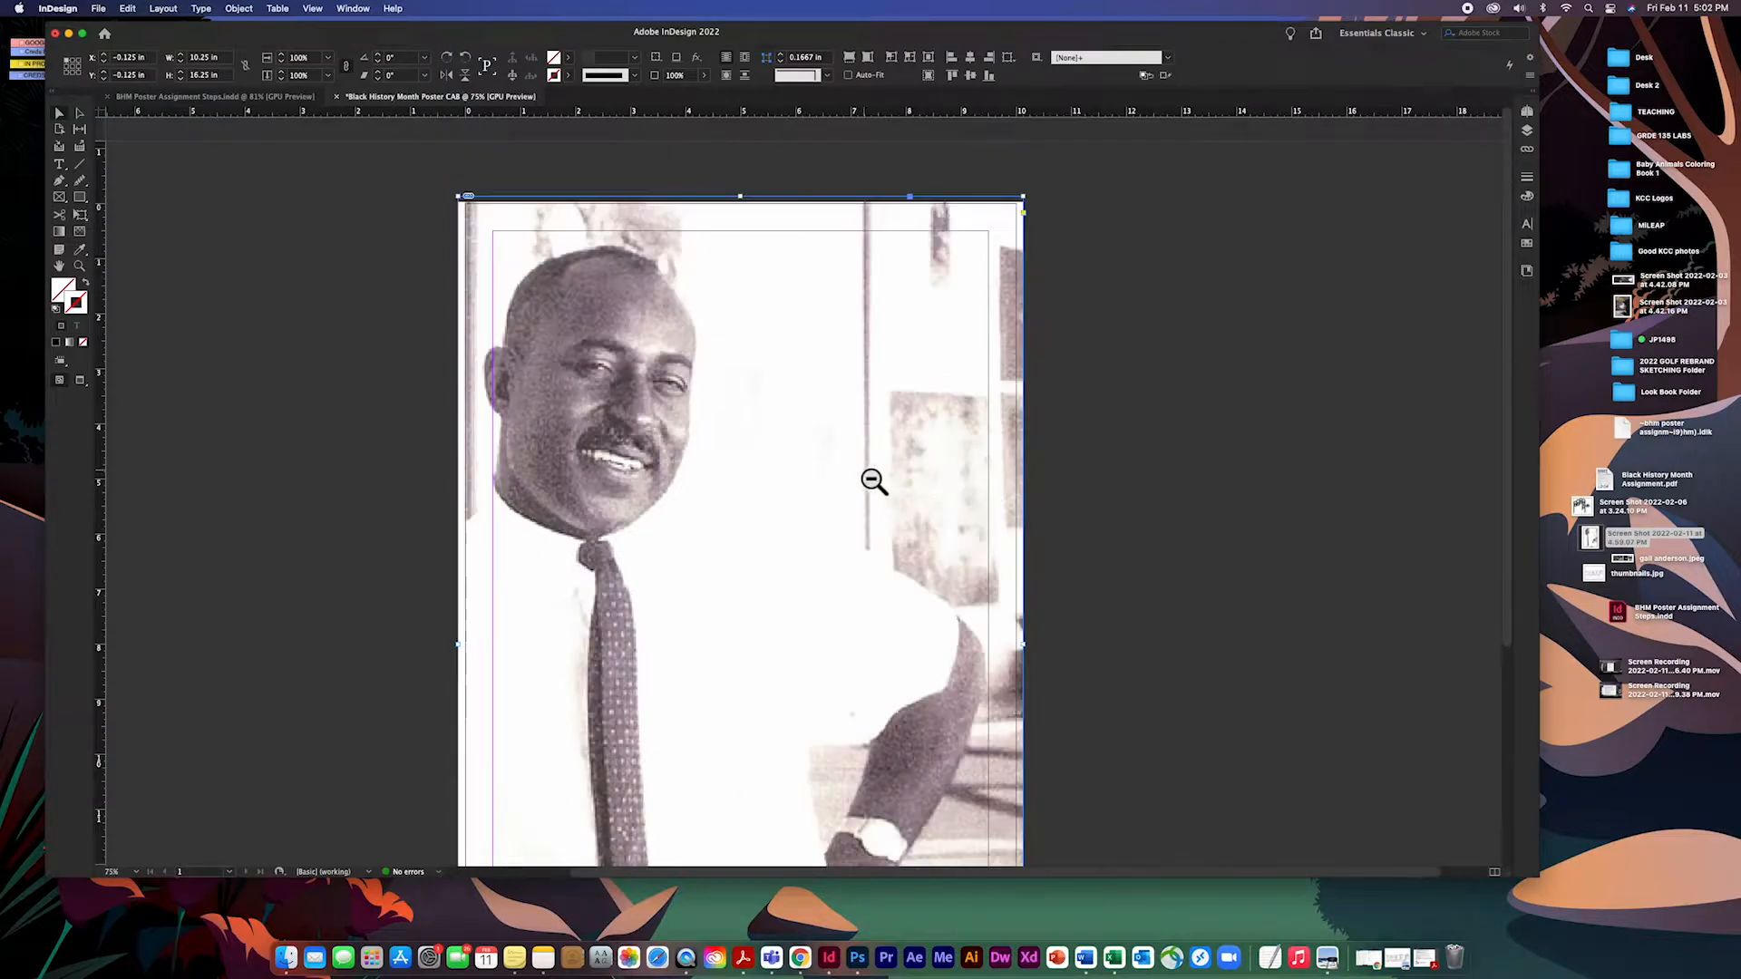
alt+super+click(819, 466)
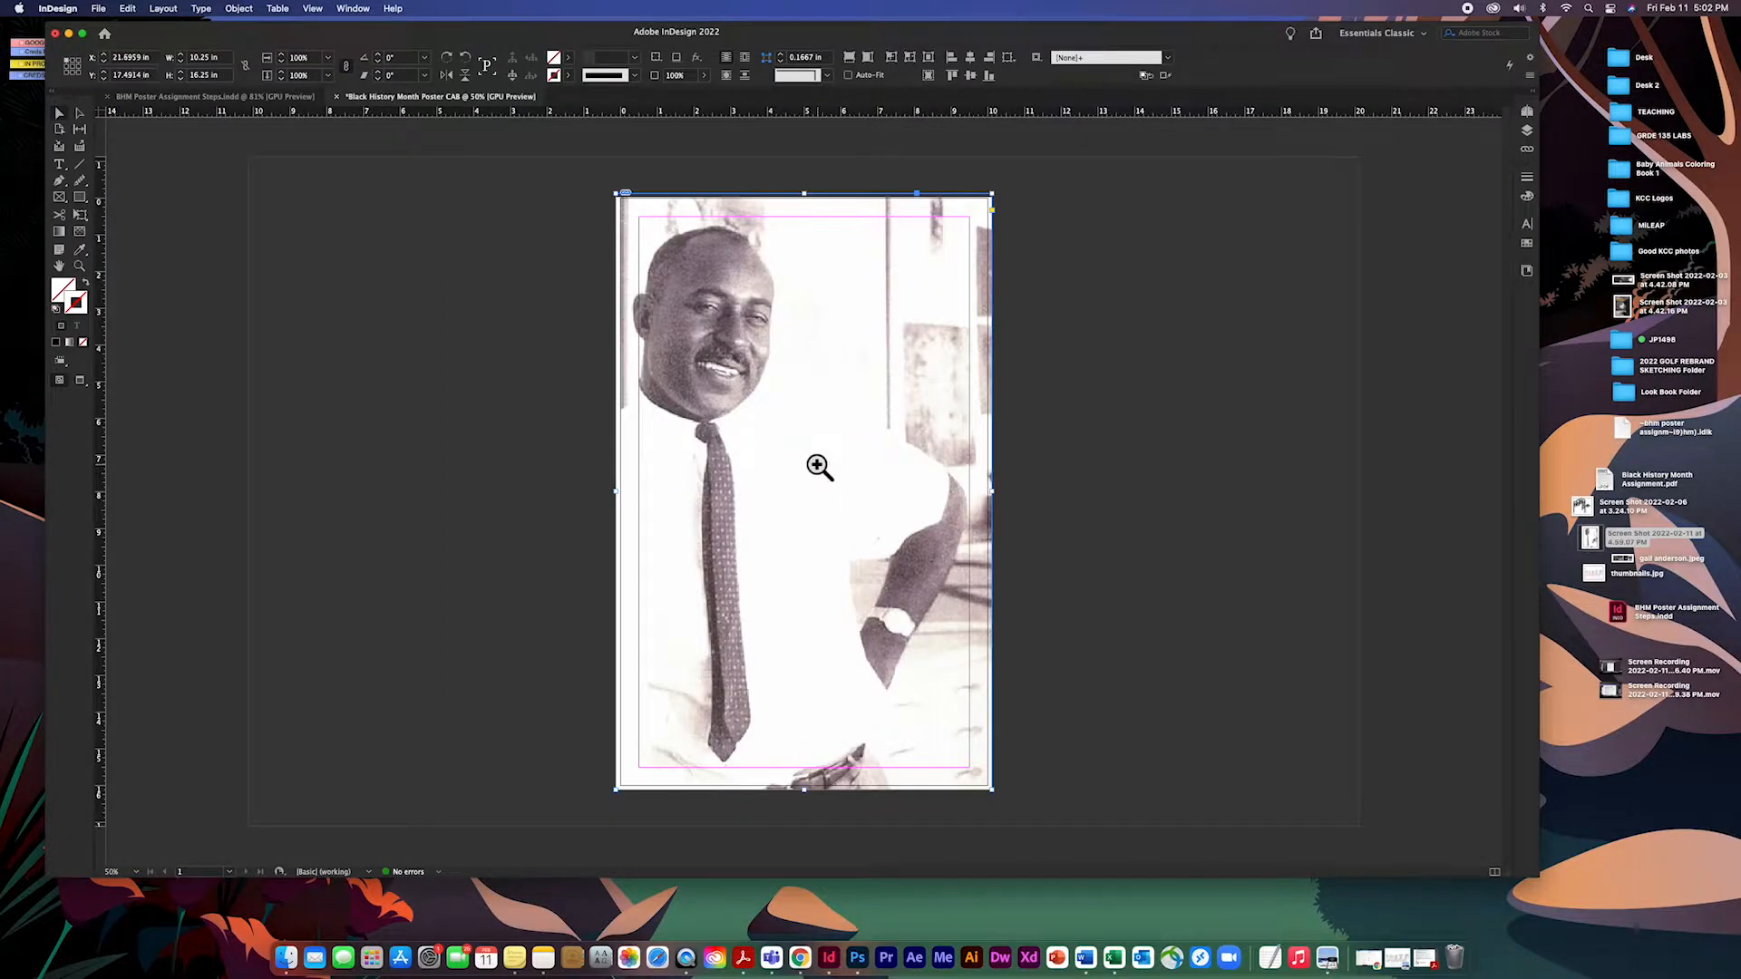
super+click(819, 466)
super+click(819, 467)
alt+super+click(819, 466)
alt+super+click(819, 467)
super+click(818, 466)
super+click(819, 466)
alt+super+click(819, 467)
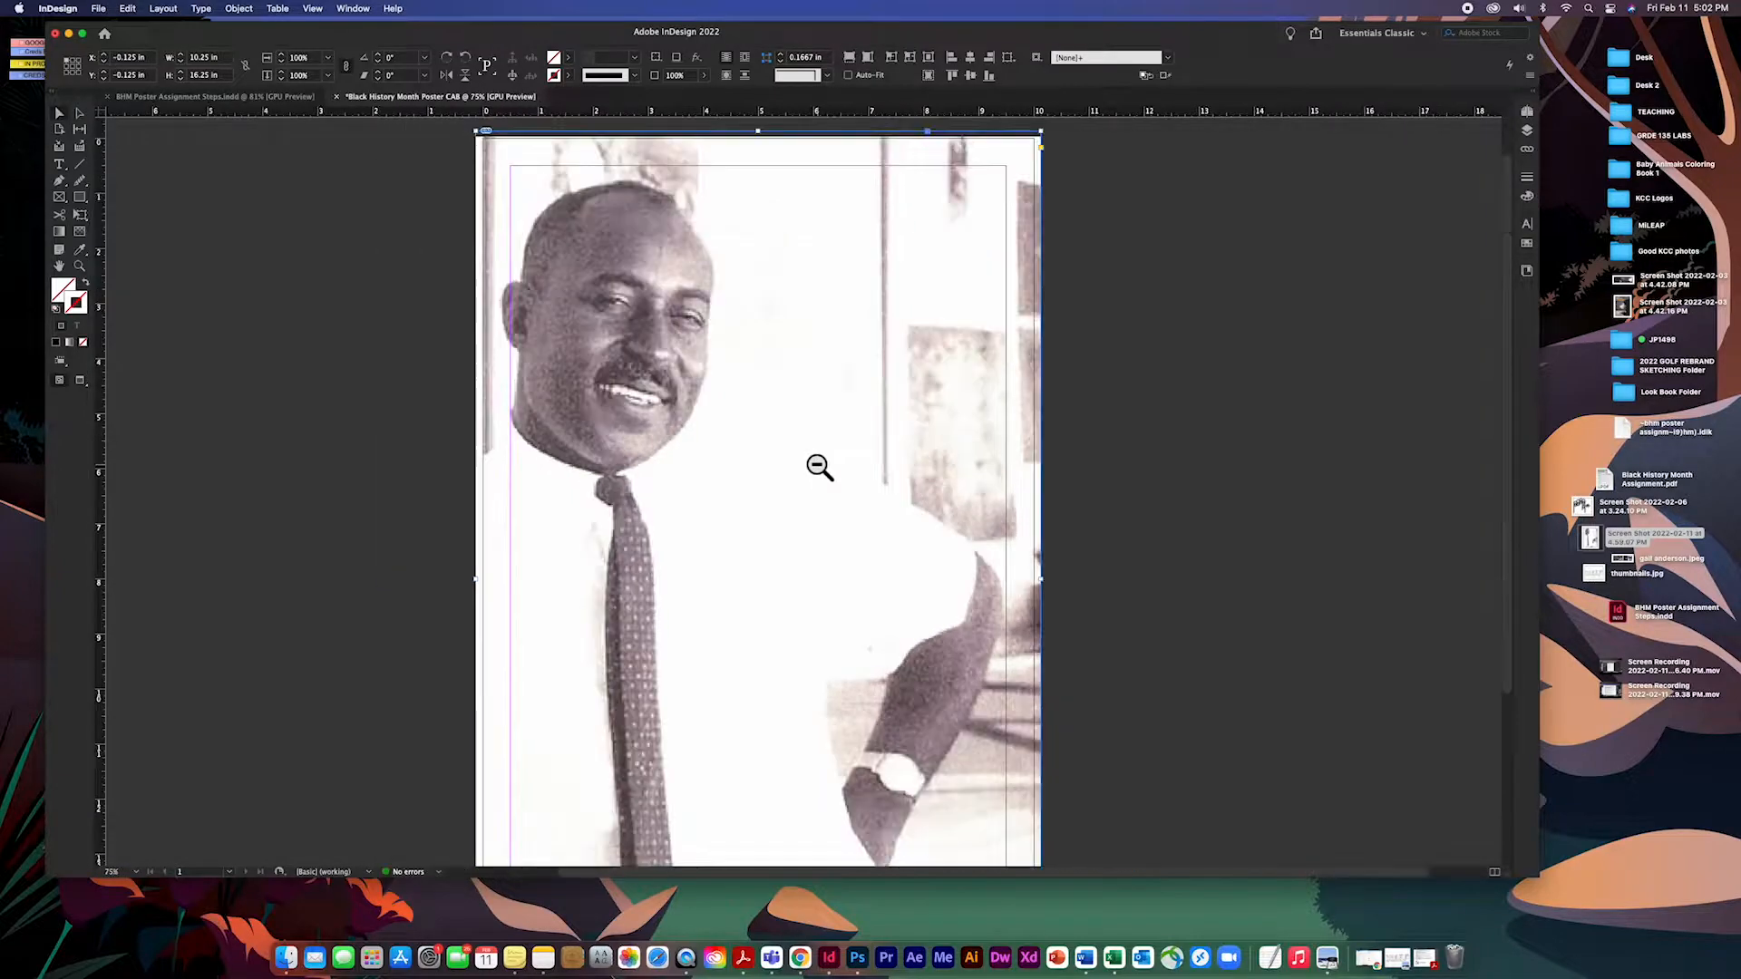
alt+super+click(819, 466)
Fit the photo with Fill Frame Proportionally and deselect it to check the result on the page.
right_click(823, 294)
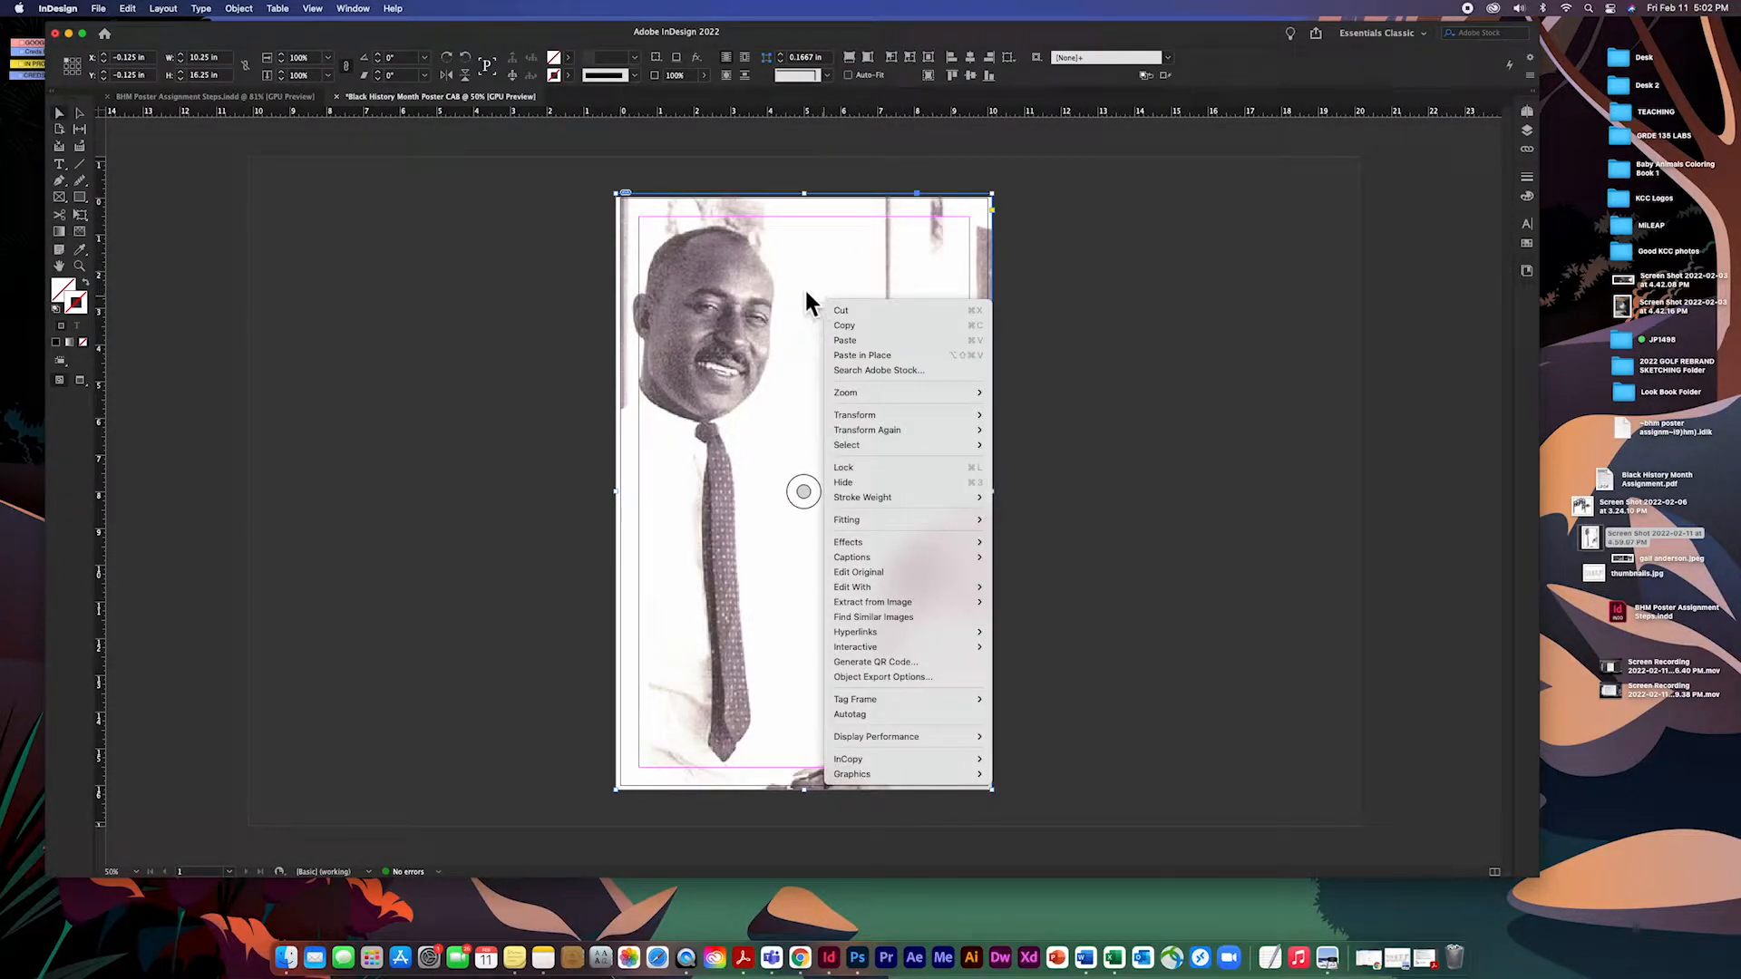
mouse_move(927, 521)
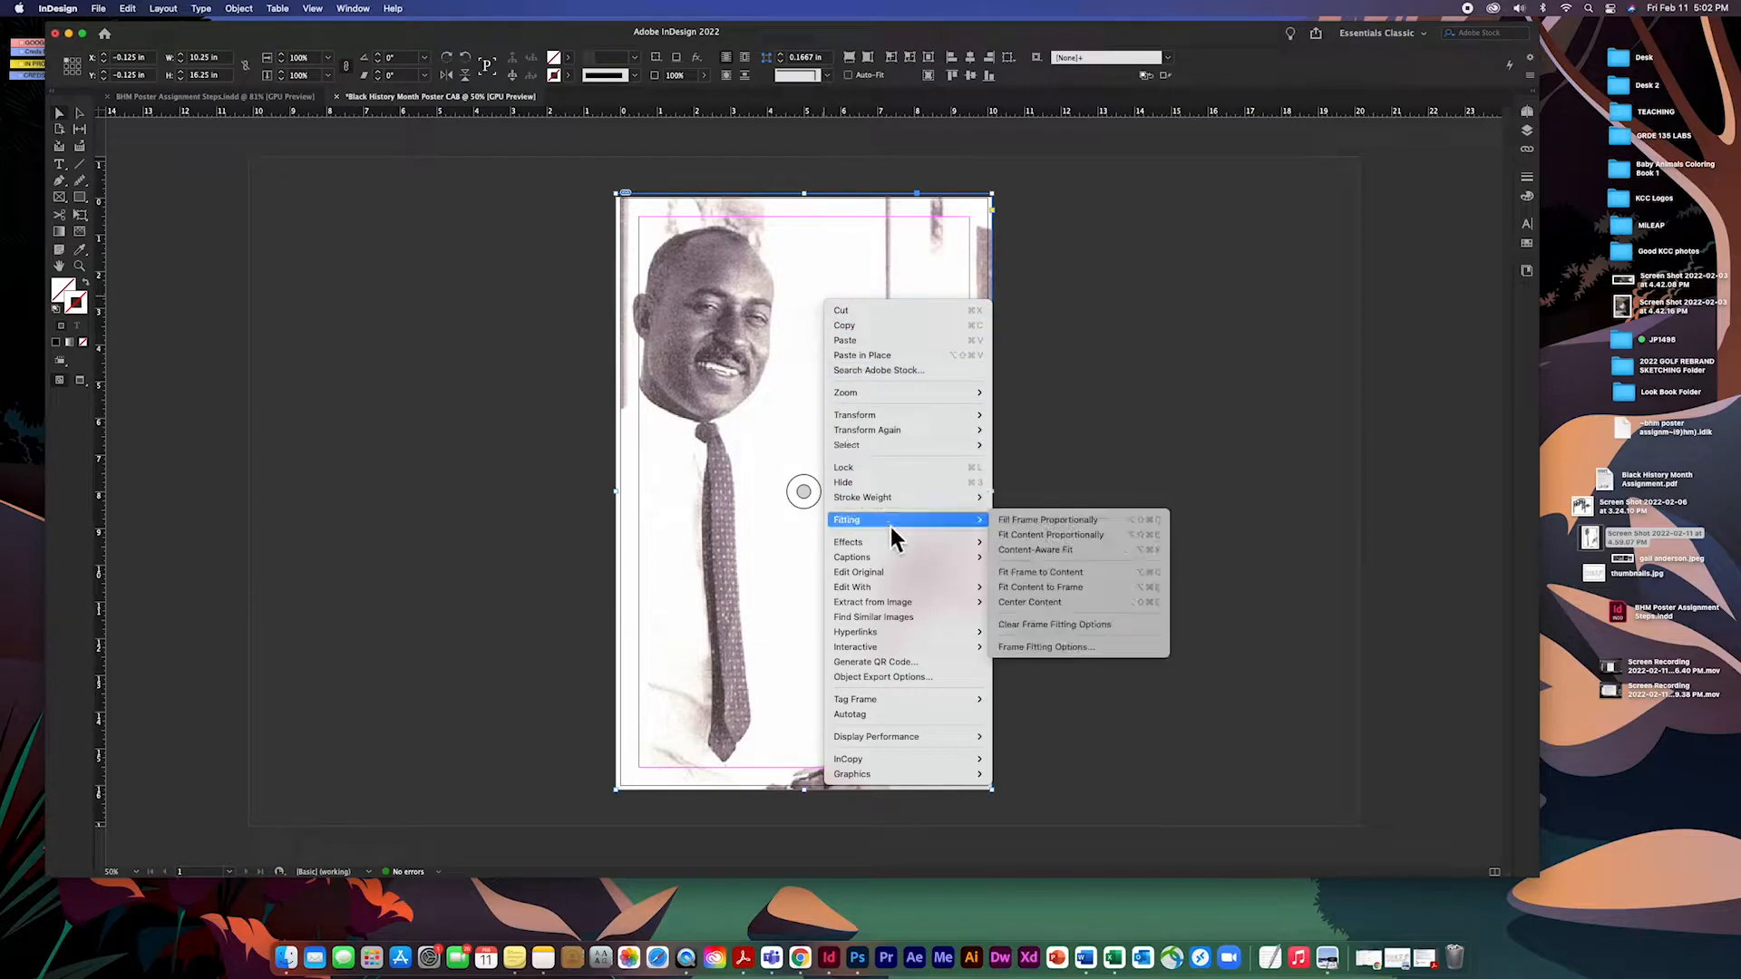
click(1053, 520)
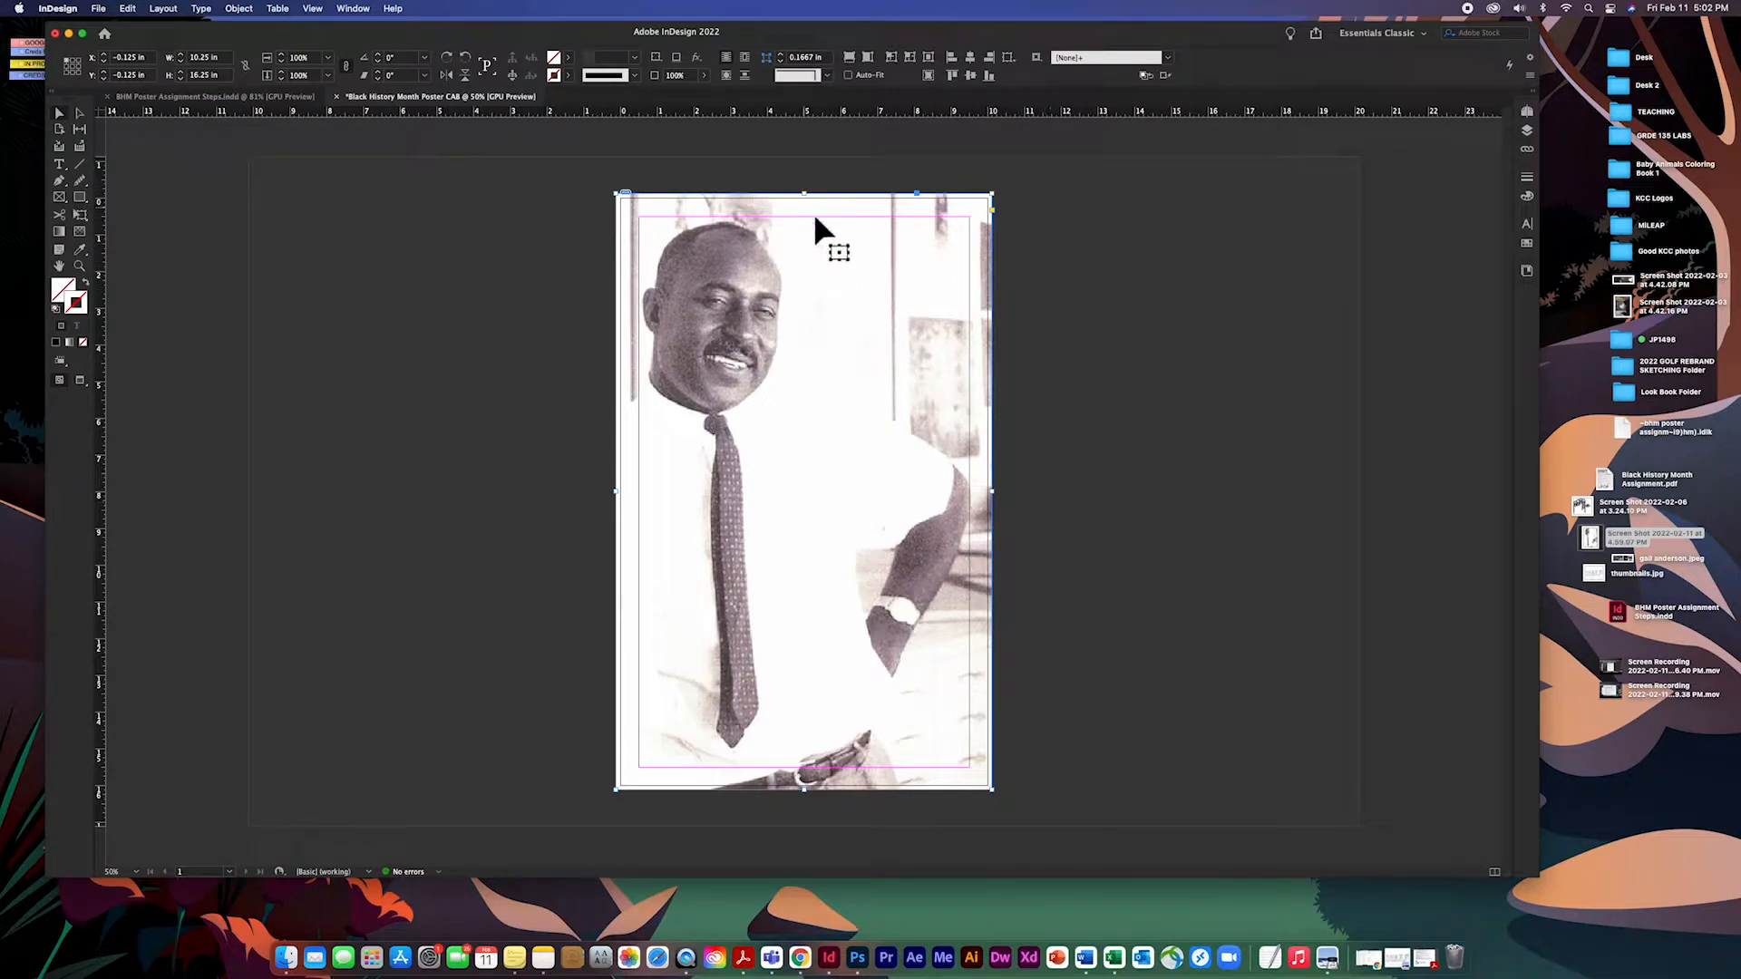
click(1091, 413)
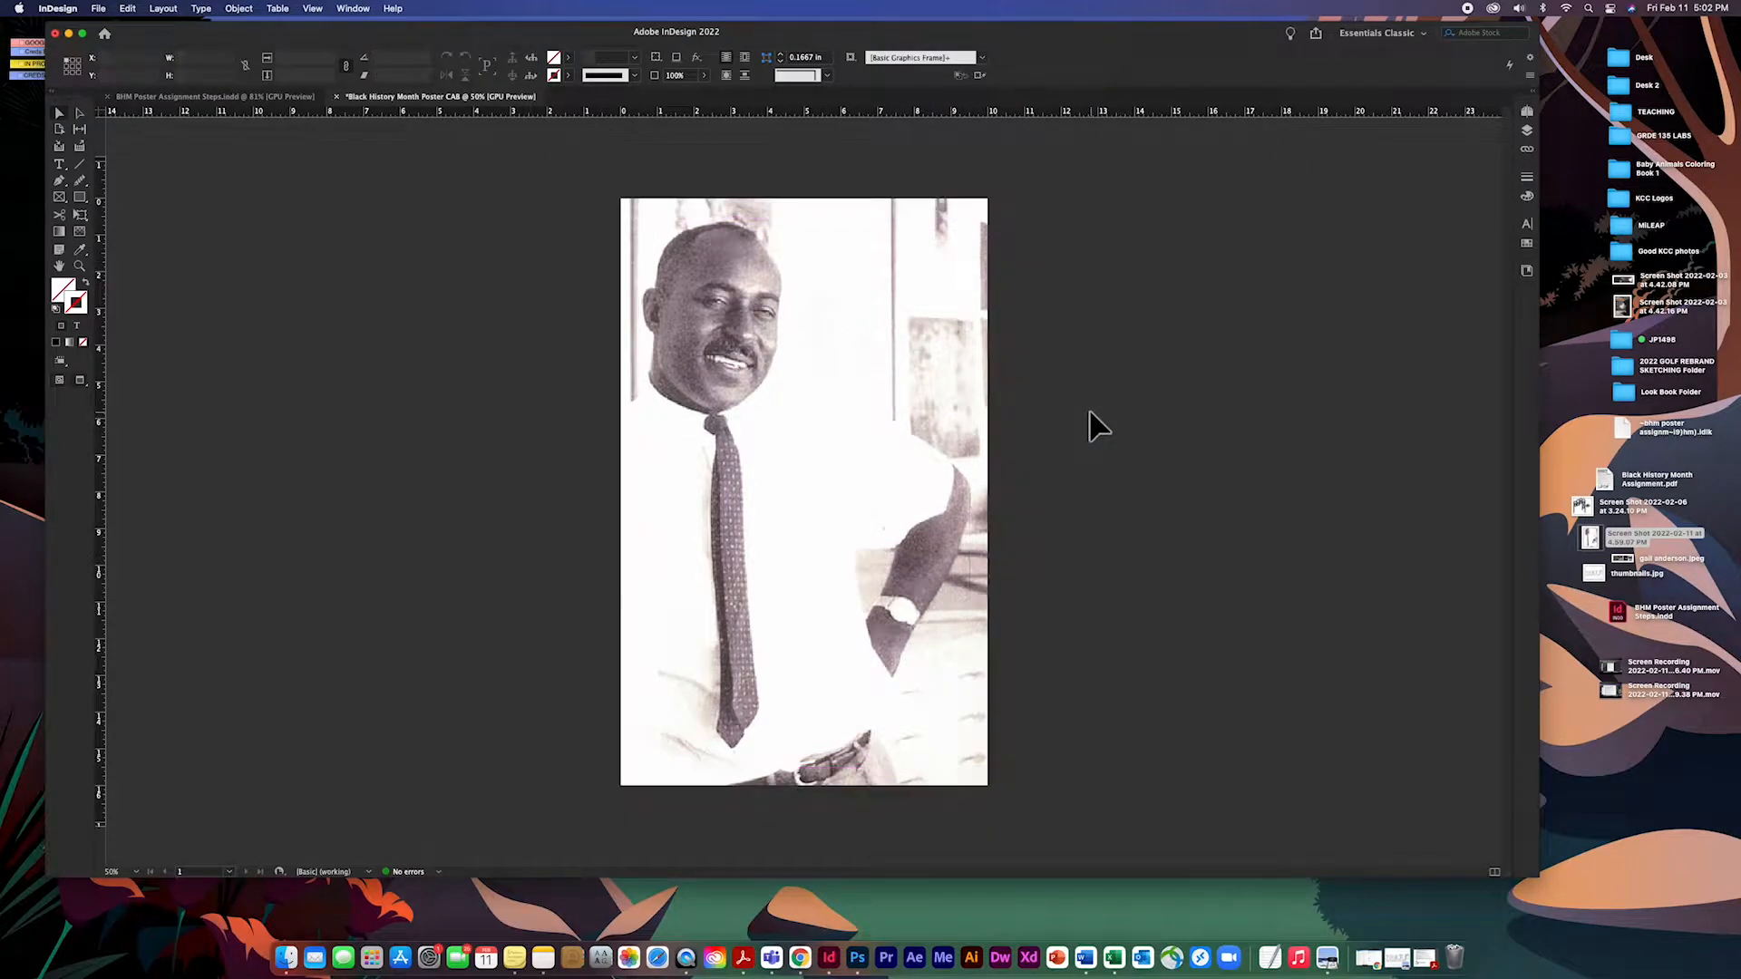
Shift the photo around inside its fixed frame, leaving the content offset at about X -0.335 in, Y -0.355 in.
click(889, 511)
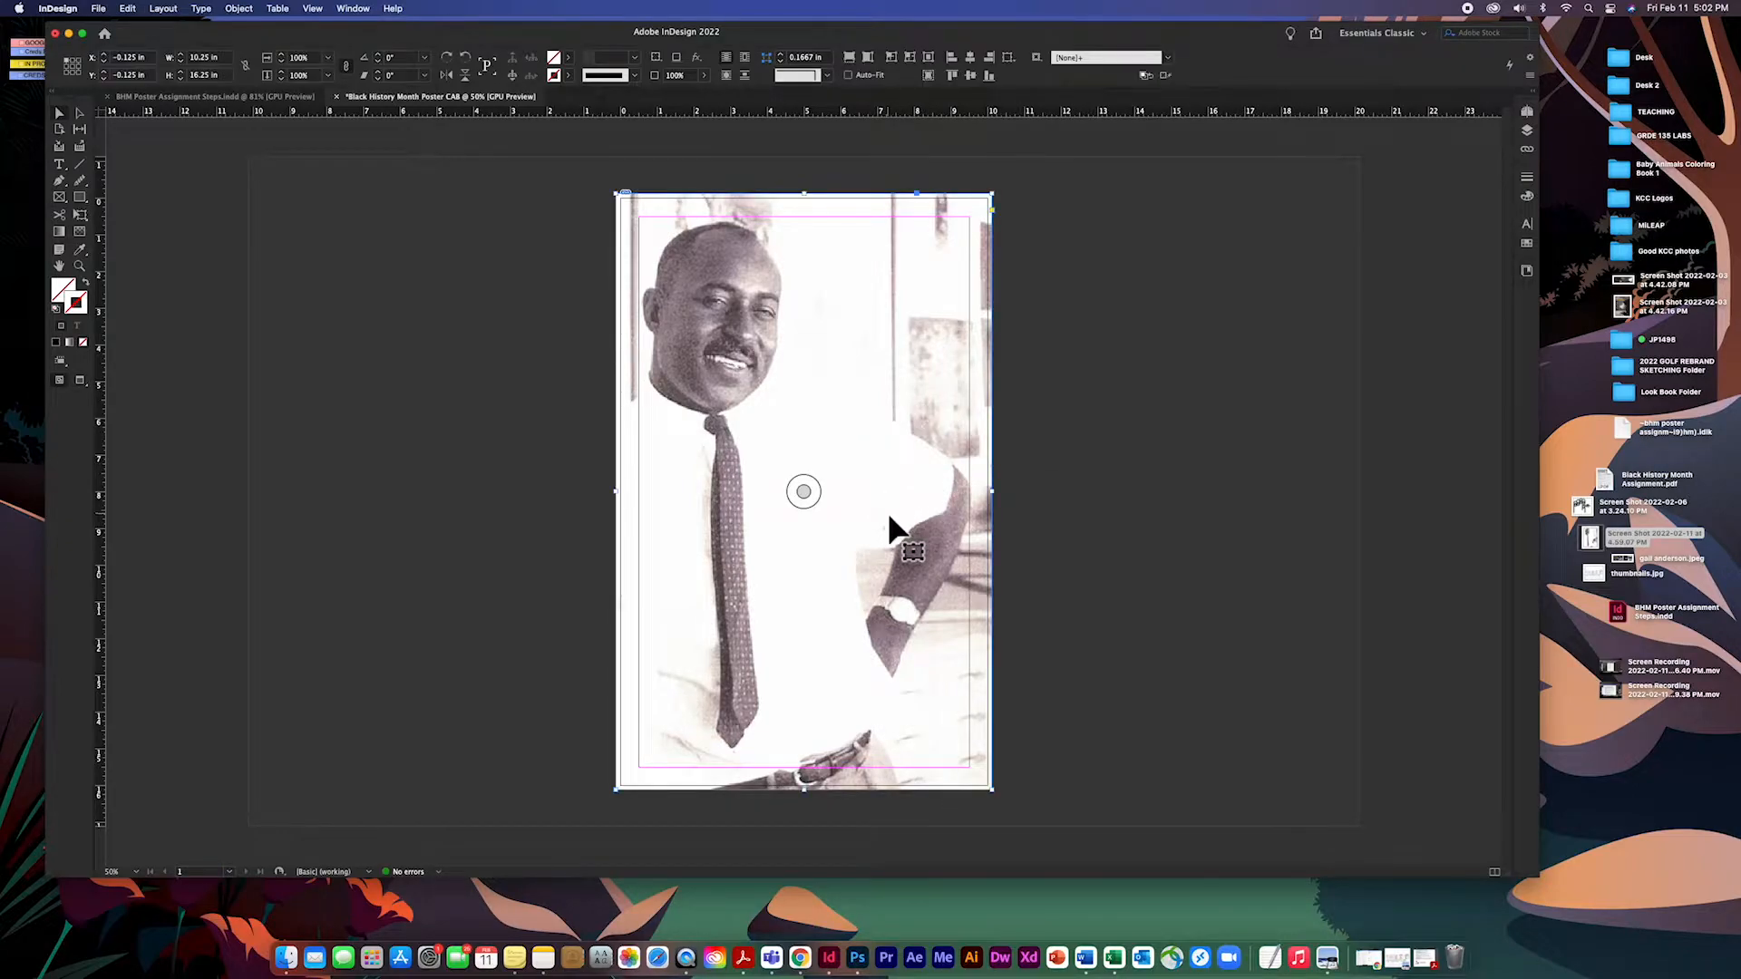
click(804, 492)
drag(803, 497, 928, 501)
click(805, 495)
drag(807, 496, 583, 497)
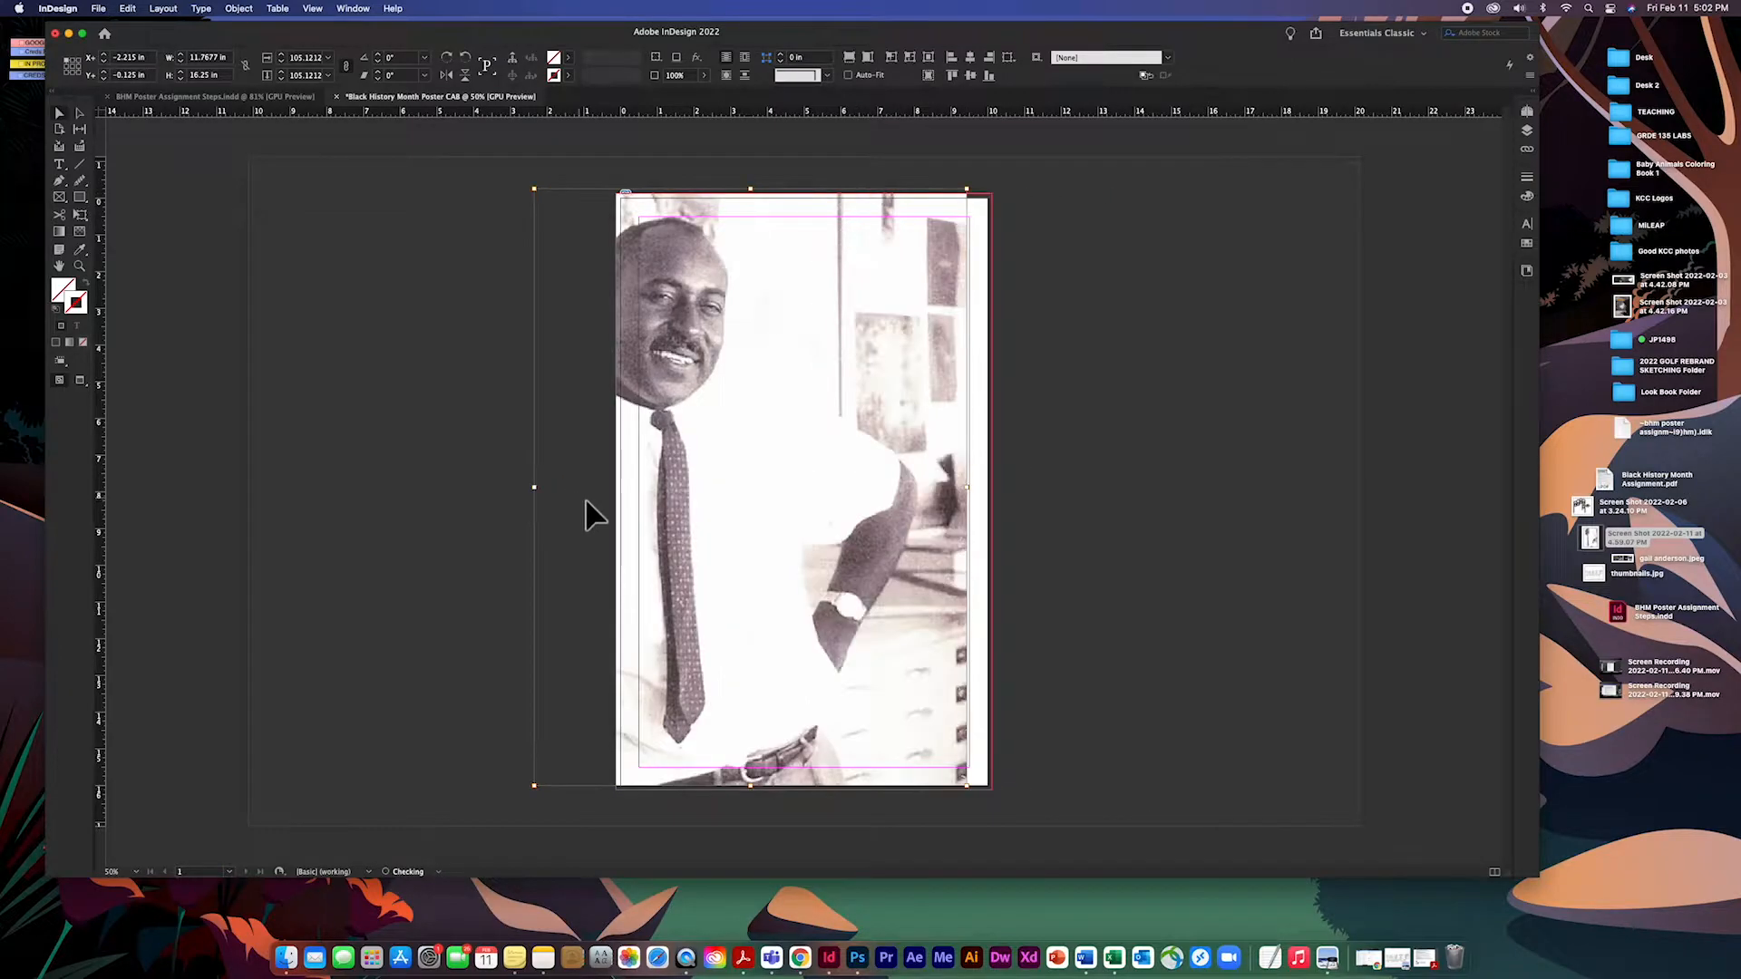
drag(807, 494, 812, 281)
drag(807, 499, 953, 719)
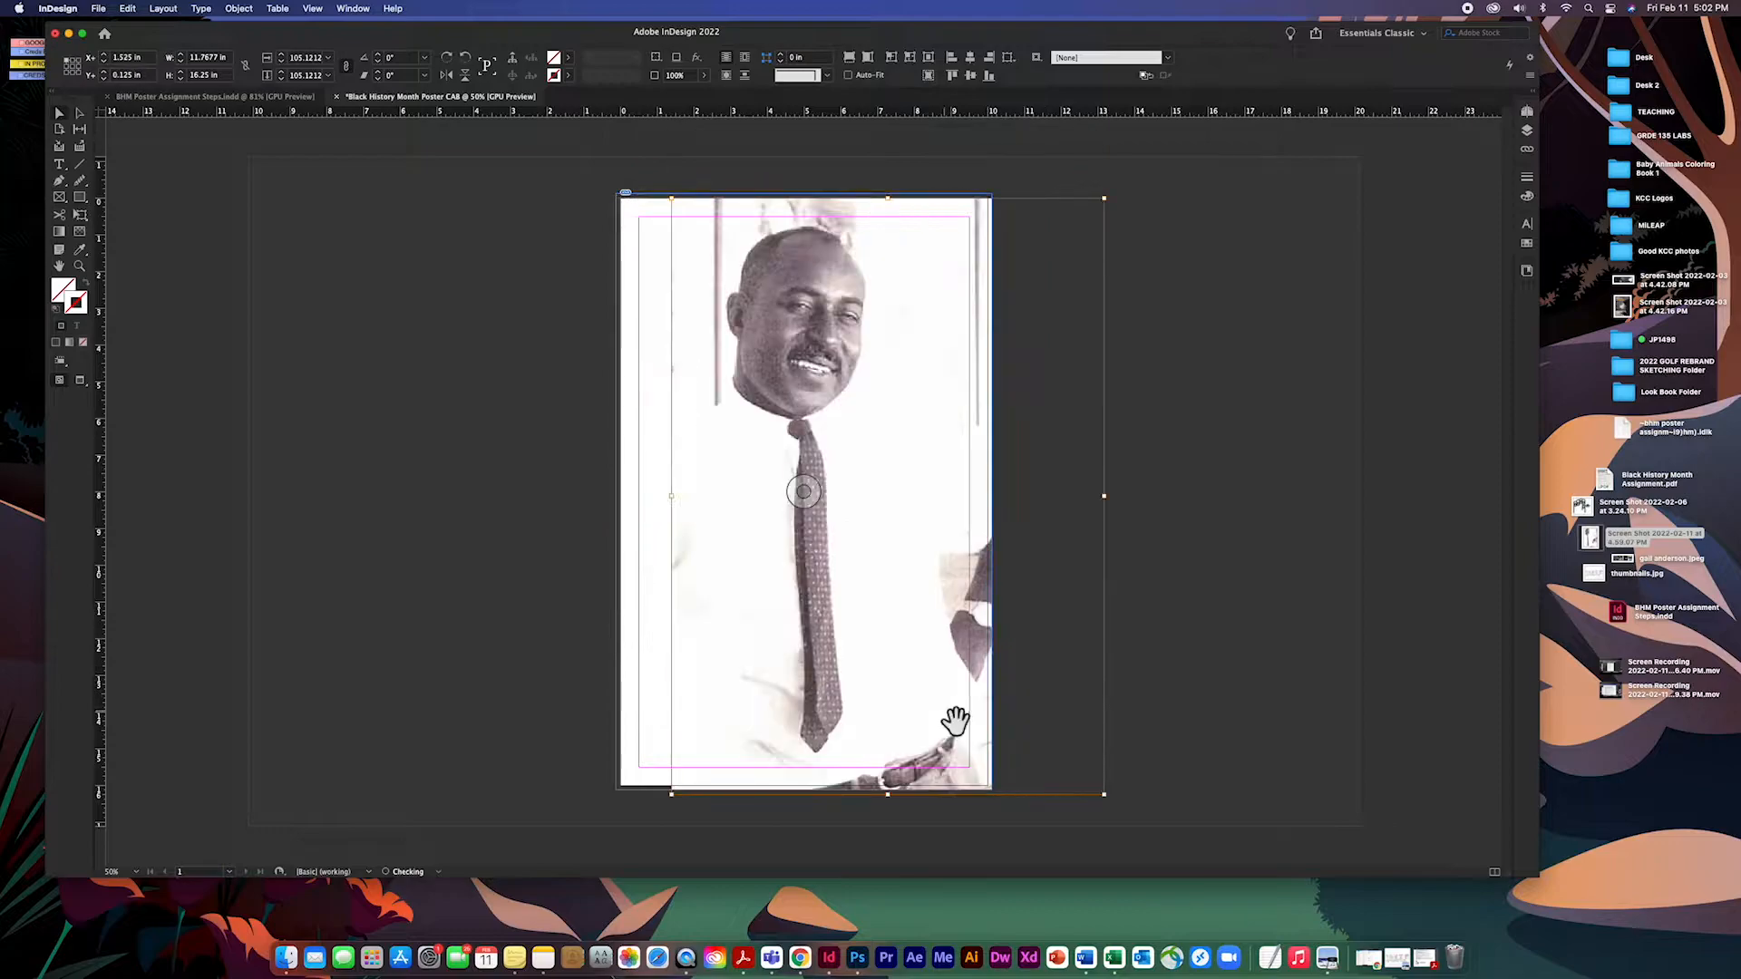
drag(755, 476, 737, 470)
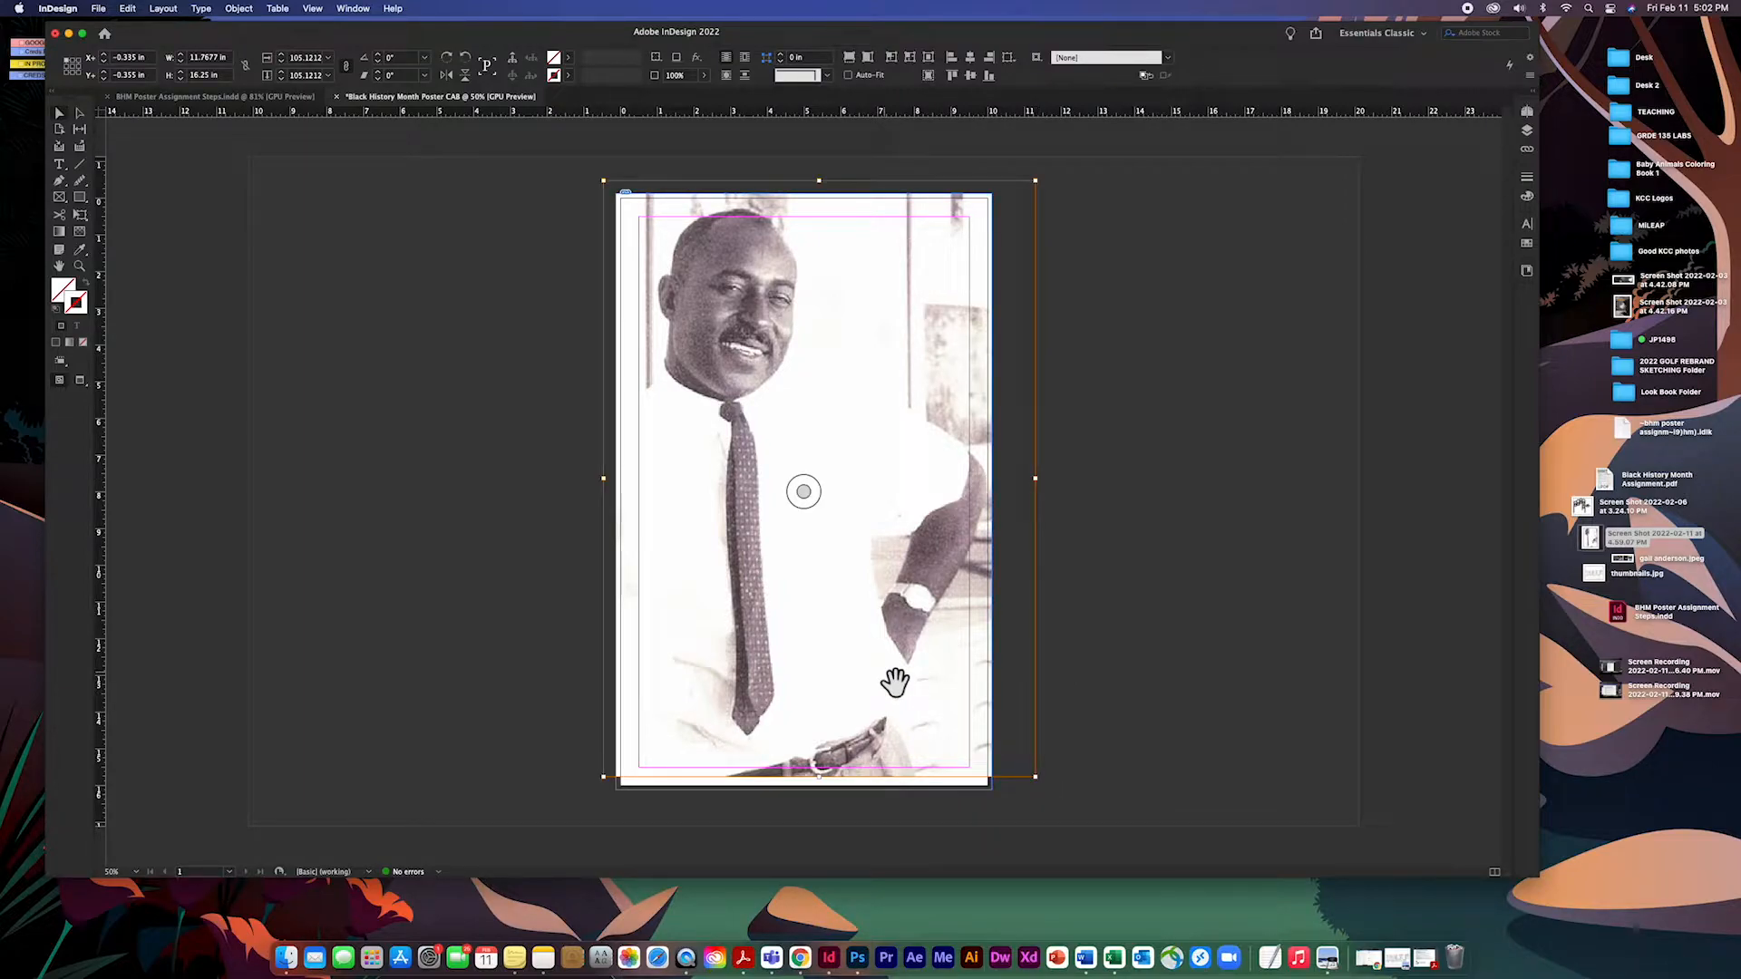
Enlarge the photo proportionally inside its frame to about 127%, keeping its upper-left corner in place.
drag(1037, 778, 1126, 787)
key(super+alt+shift+e)
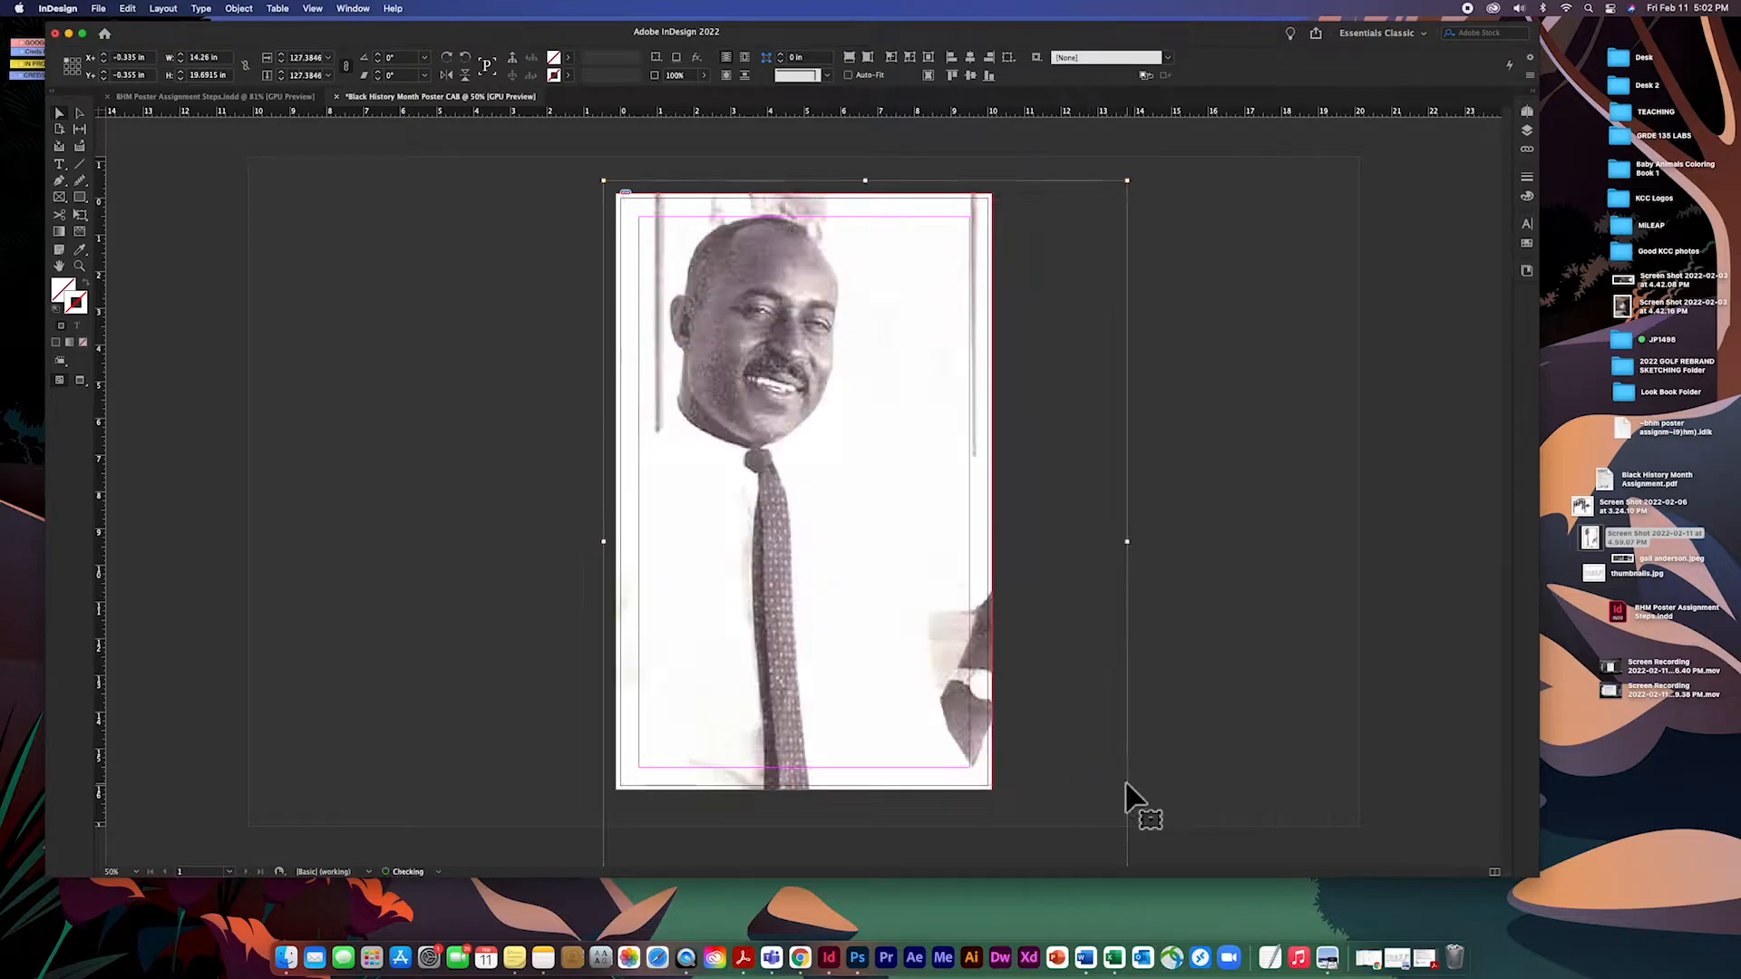
Undo the last photo enlargement and scale the photo proportionally inside its frame to about 107.5%, then select the frame.
key(super+z)
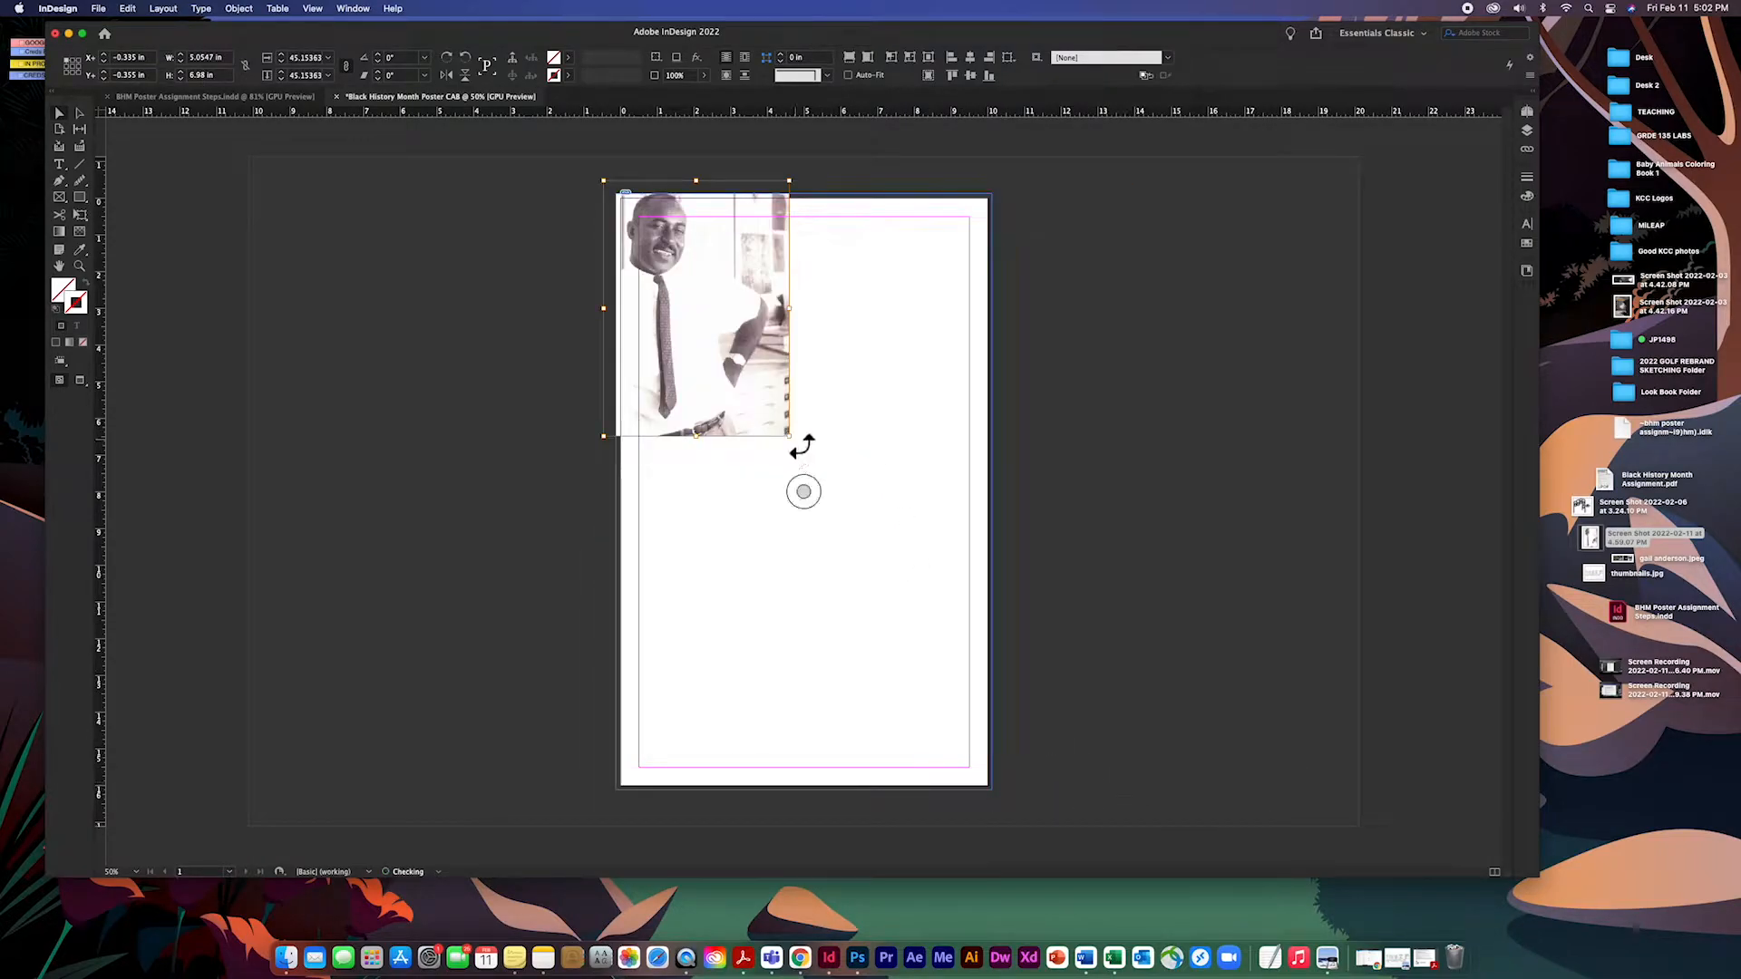
drag(791, 439, 1045, 670)
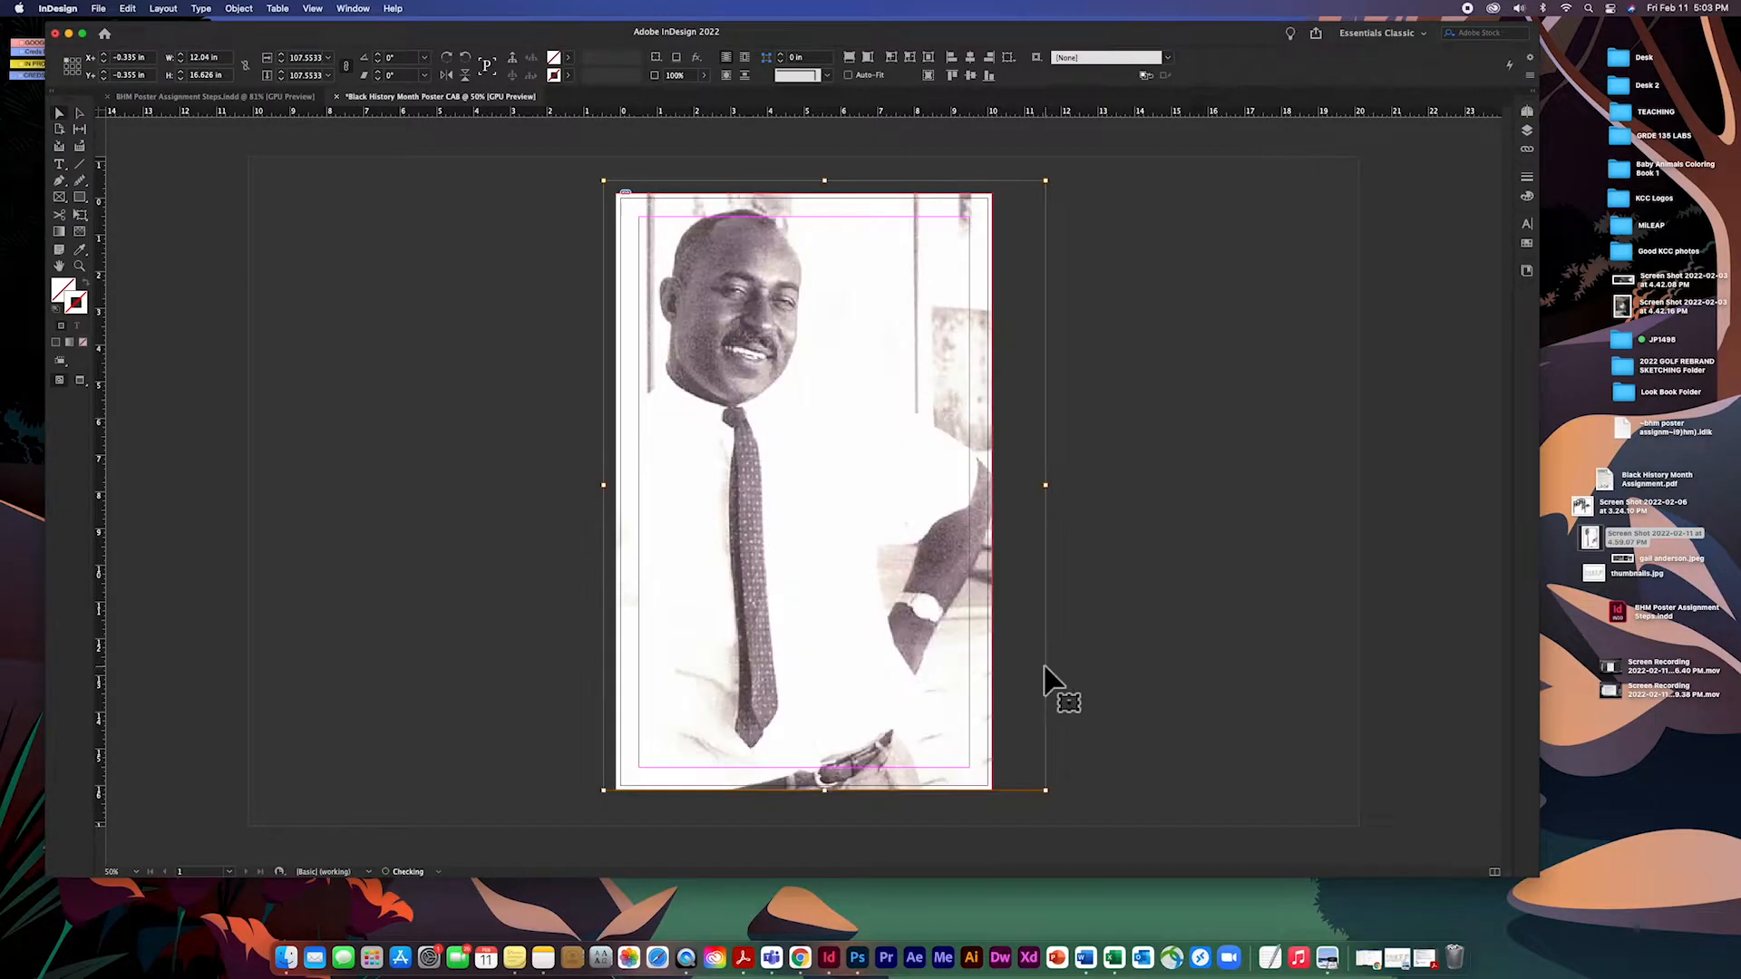
click(1103, 601)
click(883, 526)
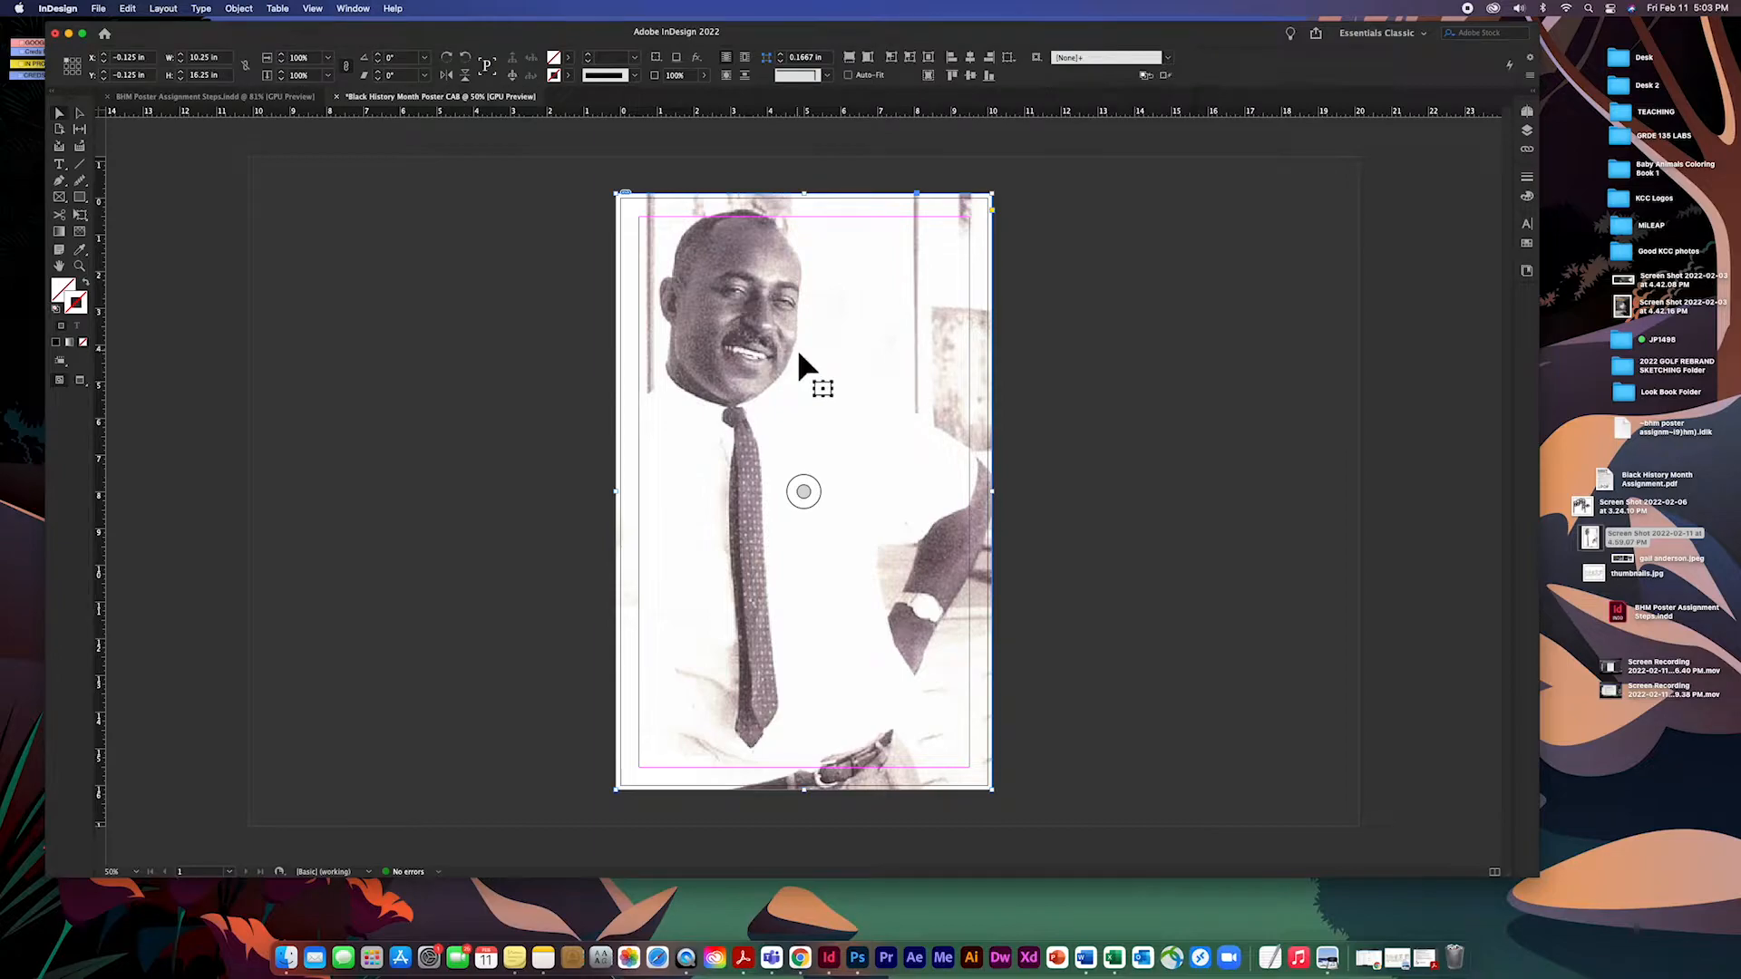
Examine the man's face at higher magnification, finishing with the whole page in view and the photo frame selected.
super+click(752, 330)
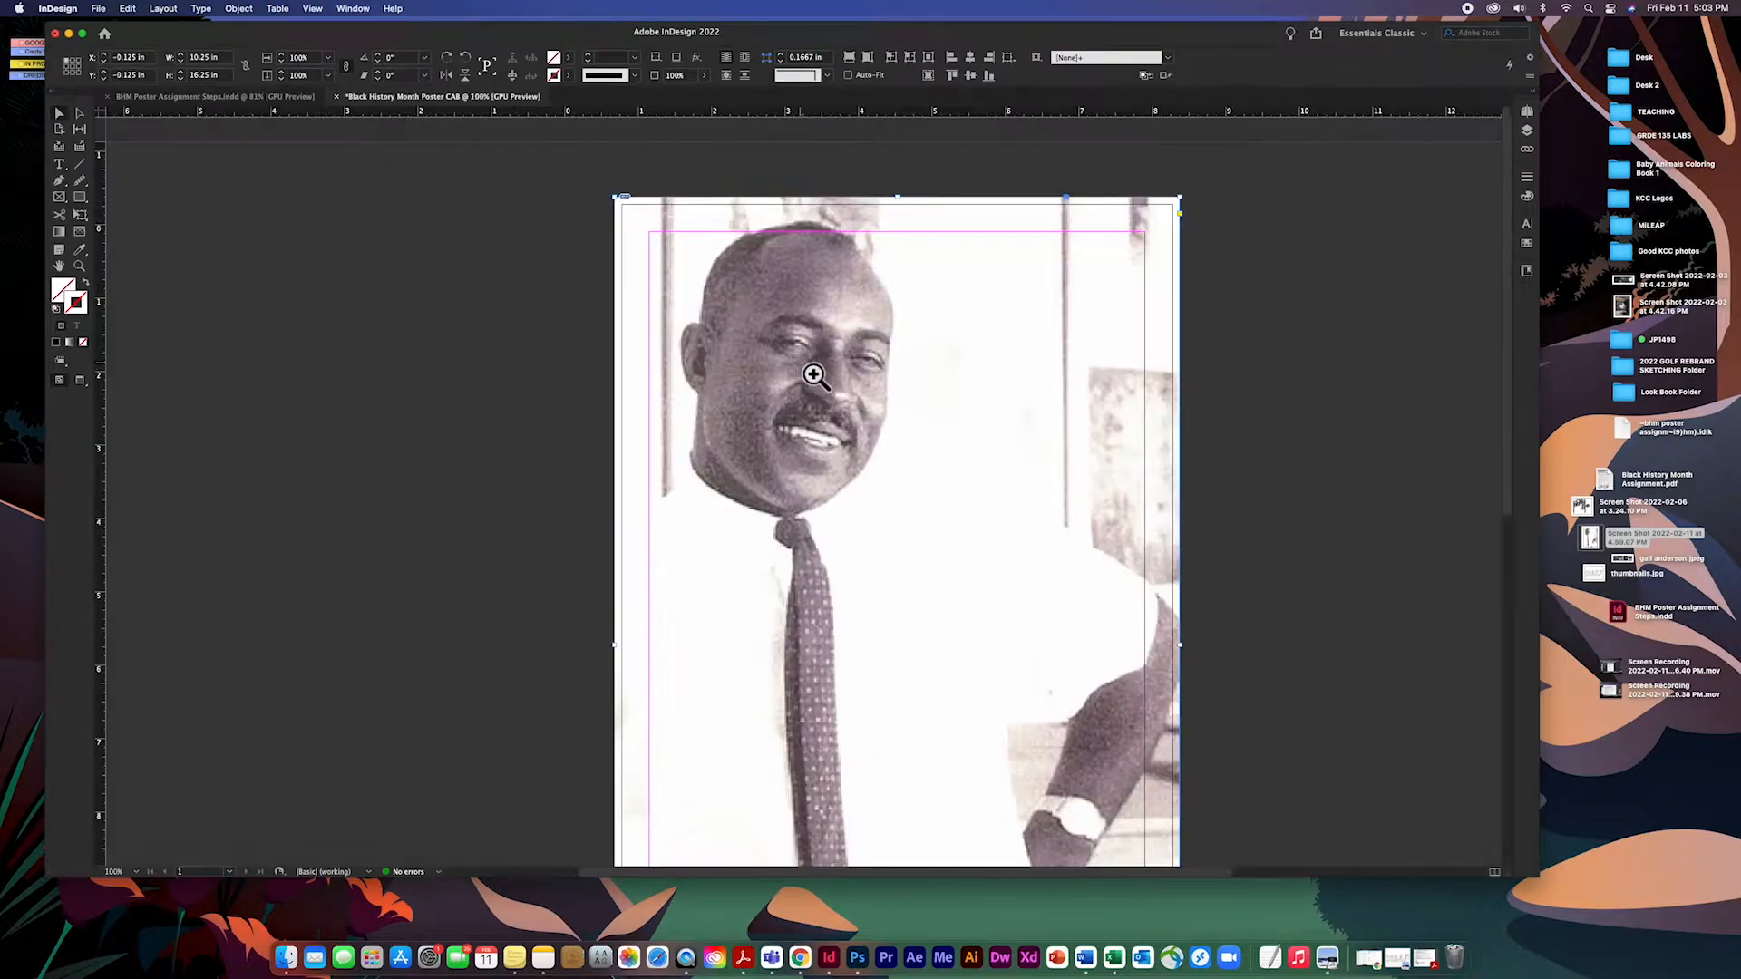
super+click(810, 374)
super+click(843, 393)
alt+super+click(886, 600)
alt+super+click(806, 578)
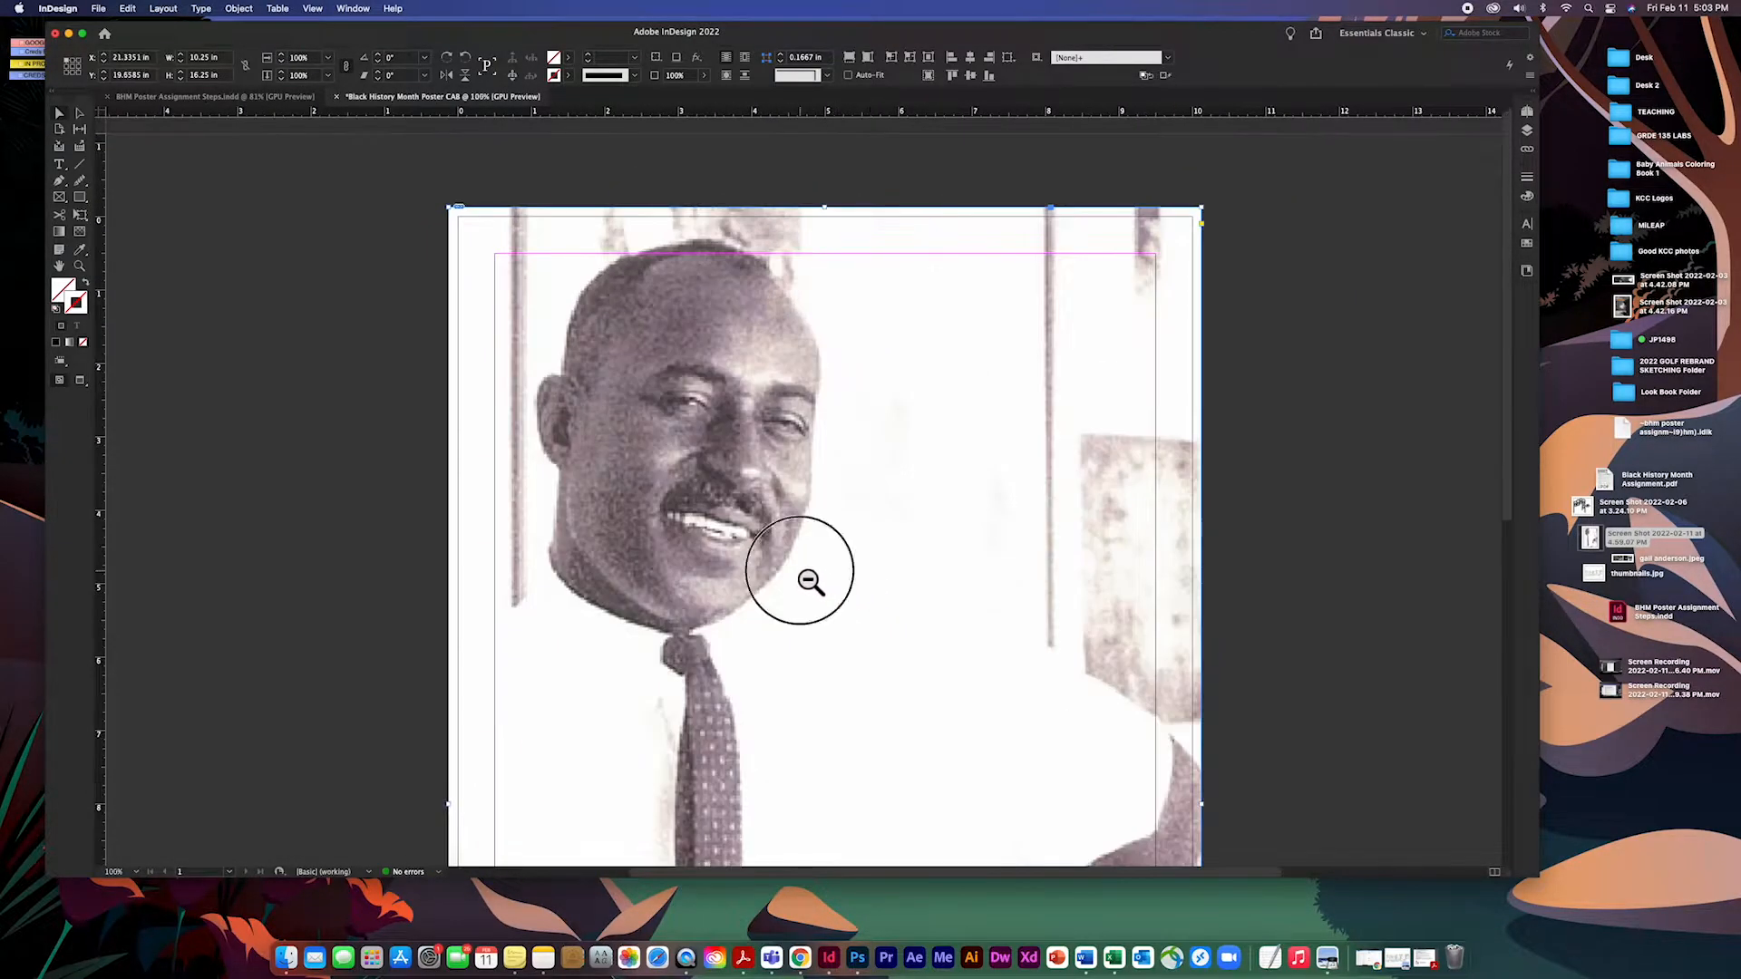
alt+super+click(800, 574)
click(1075, 414)
click(845, 377)
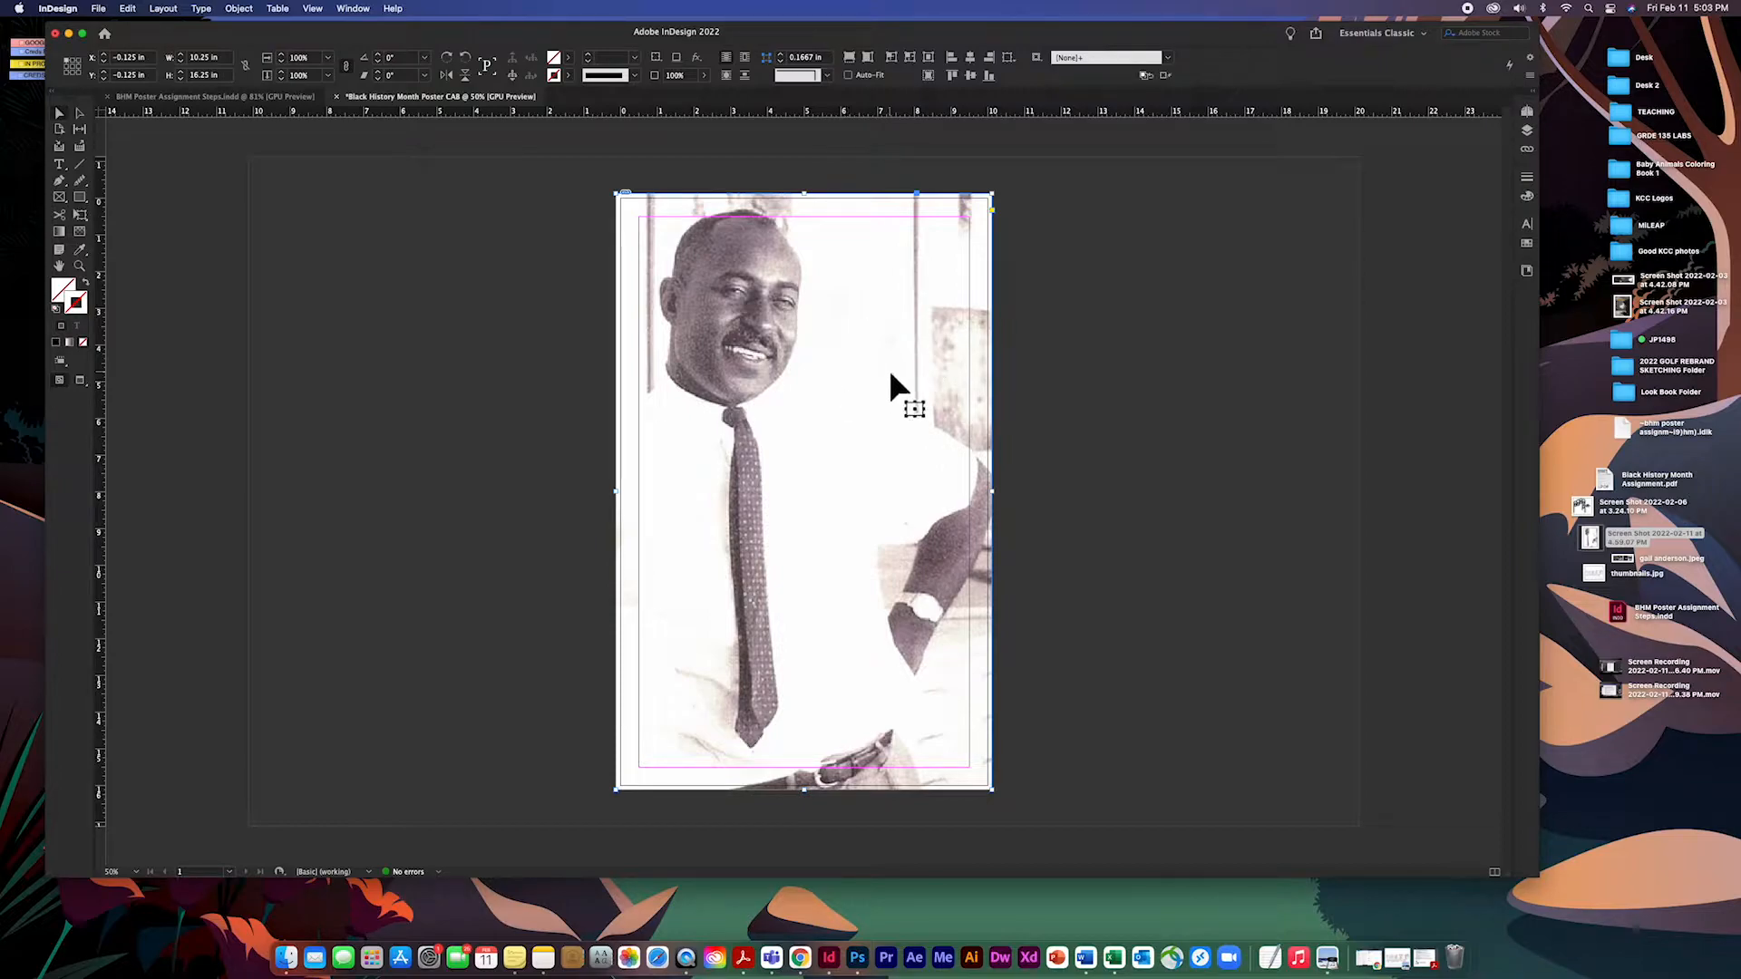
Shift the photo and its frame horizontally to about X 1.06 in, keeping Y at -0.125 in, and deselect it.
drag(836, 503, 871, 502)
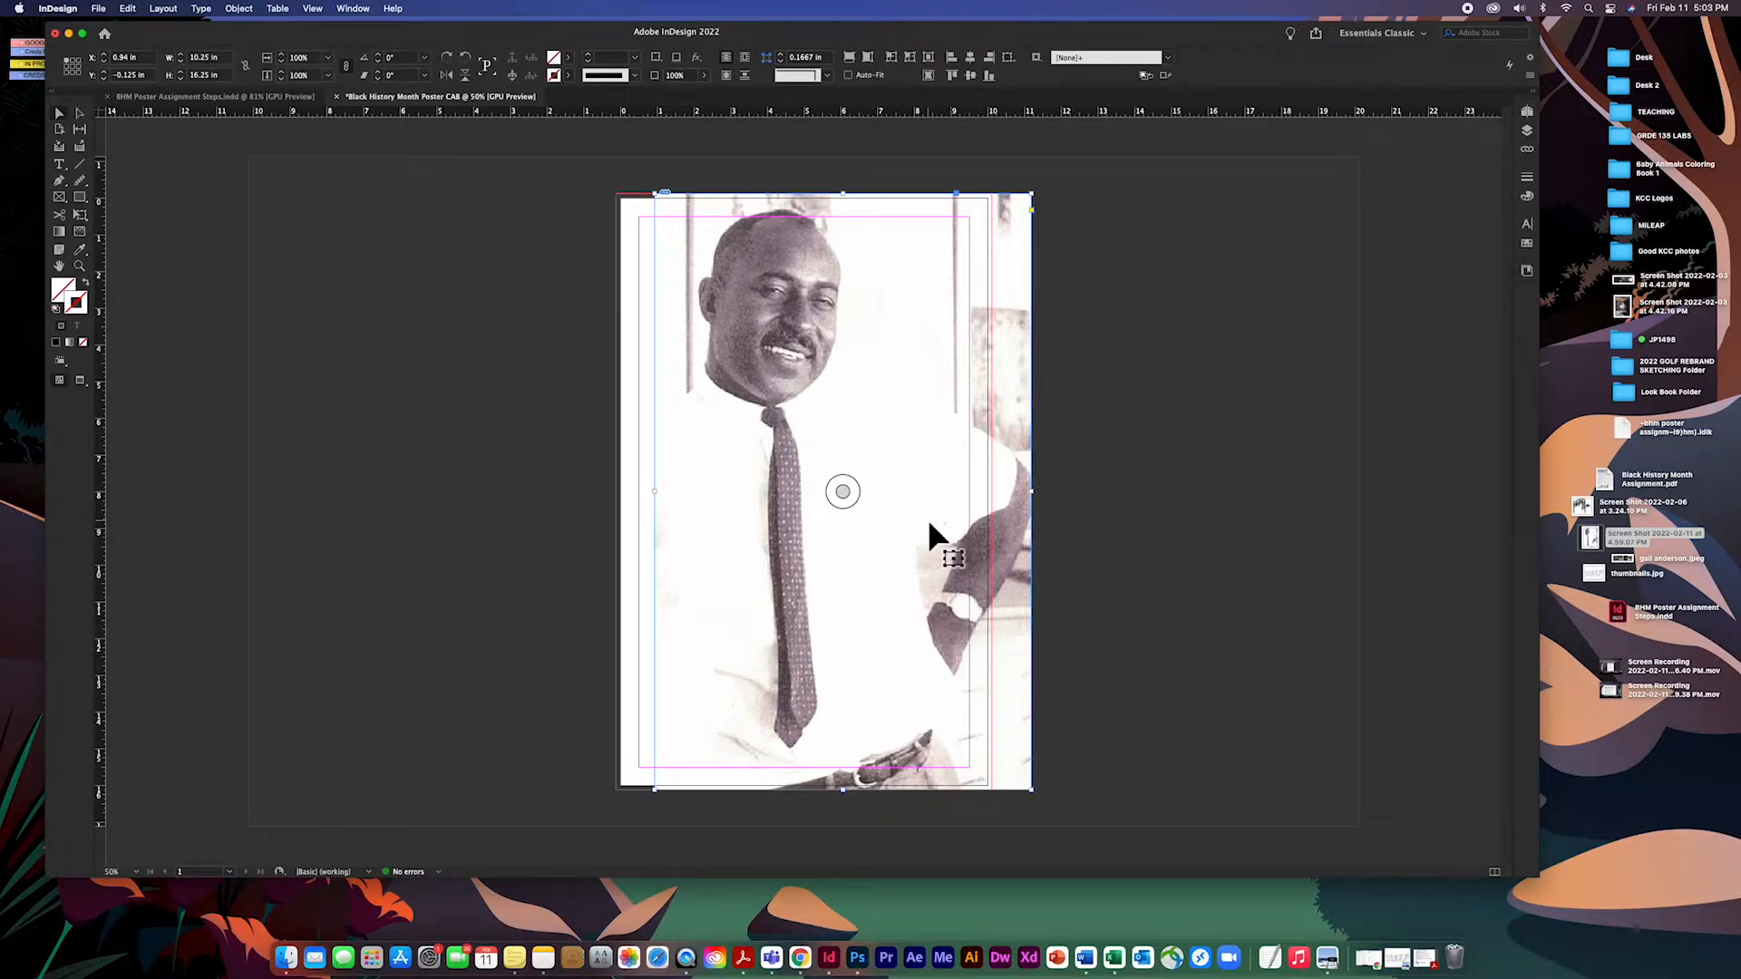
click(1041, 526)
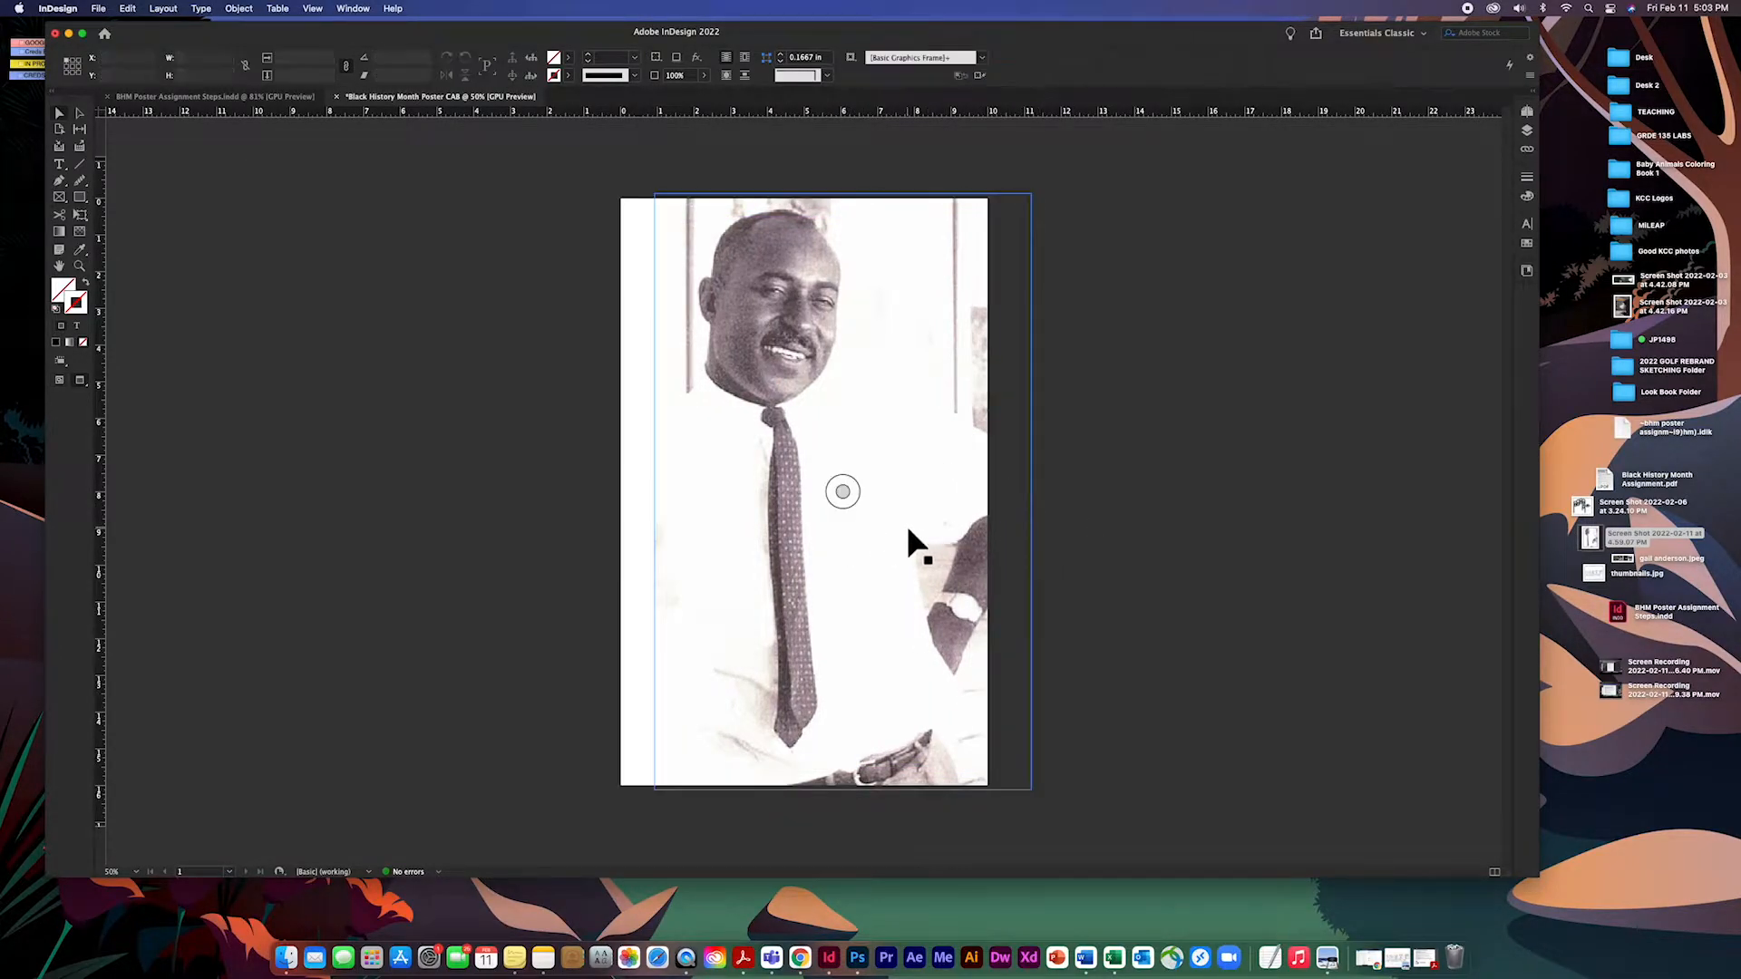
click(909, 530)
mouse_move(935, 531)
mouse_down()
mouse_move(883, 536)
mouse_move(907, 536)
mouse_up()
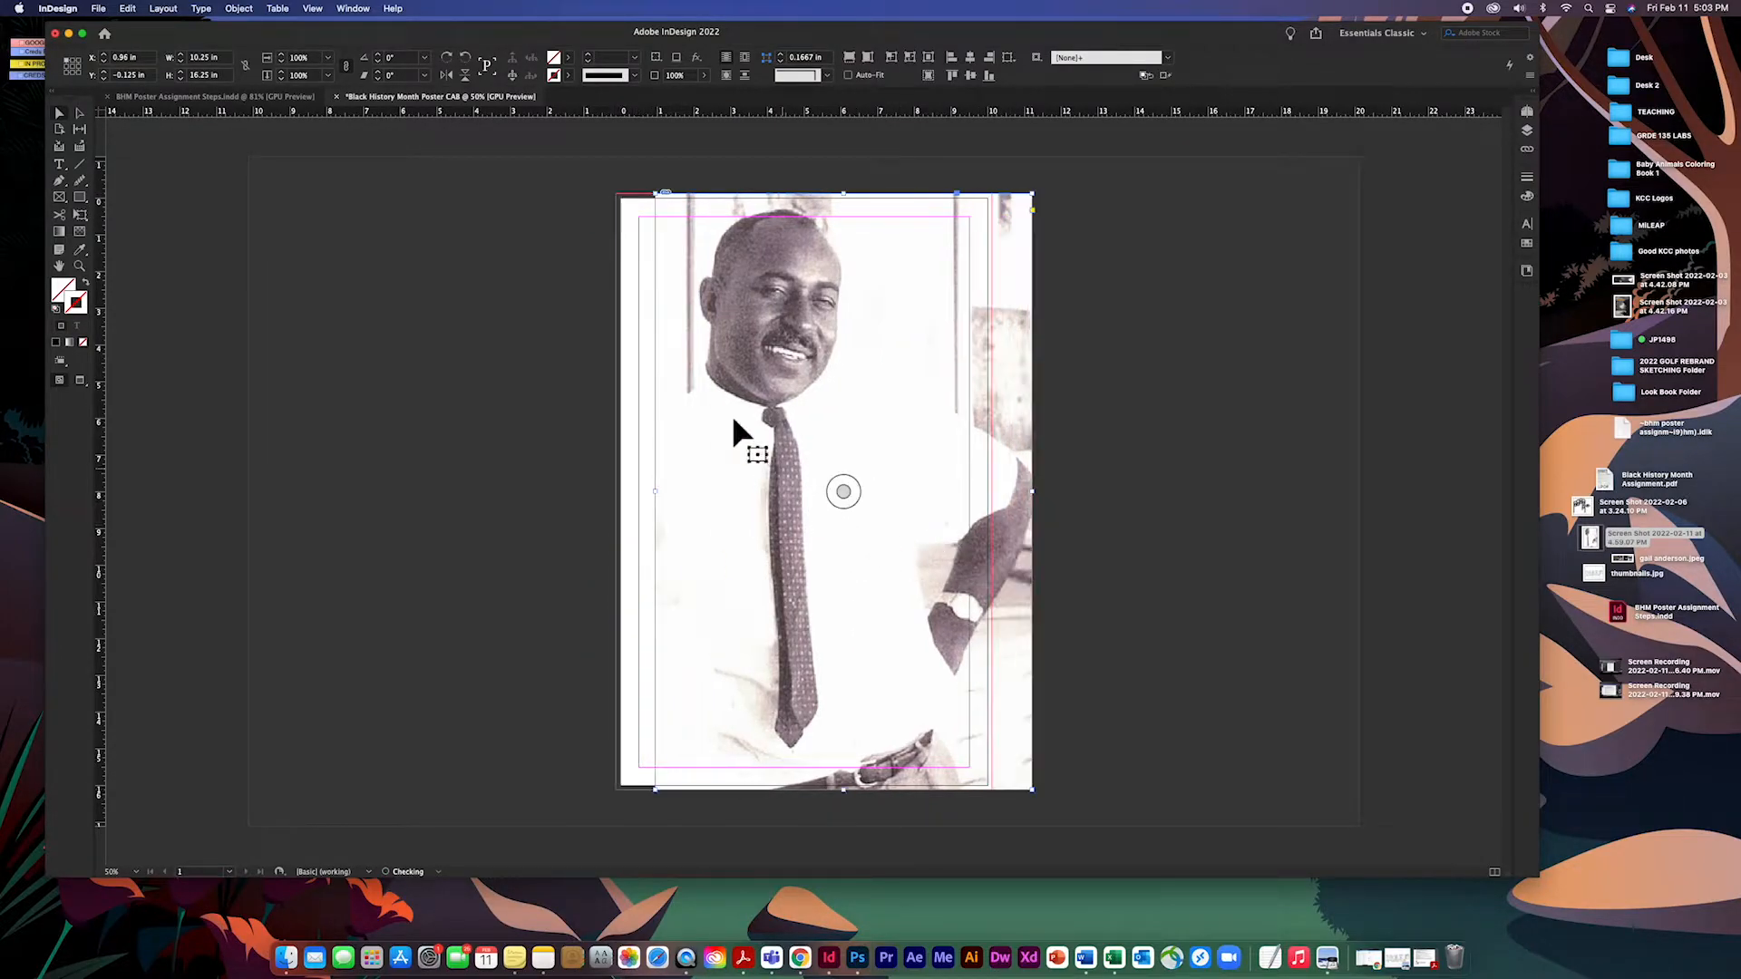
drag(821, 410, 823, 411)
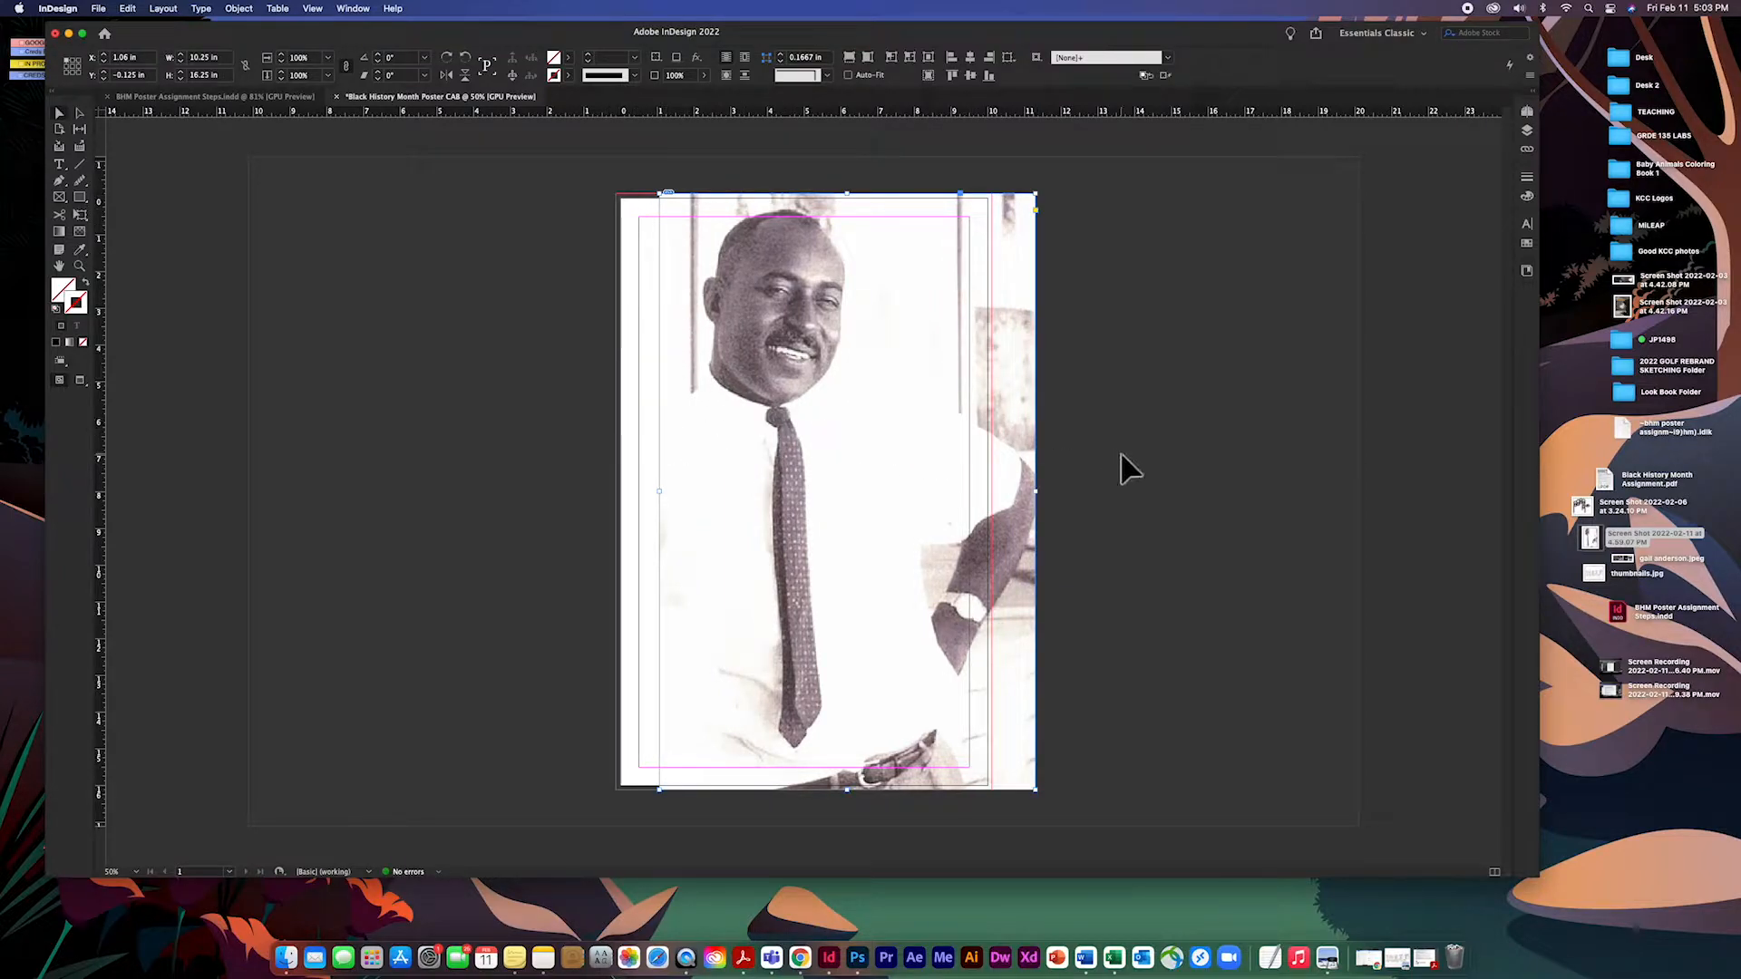
click(544, 349)
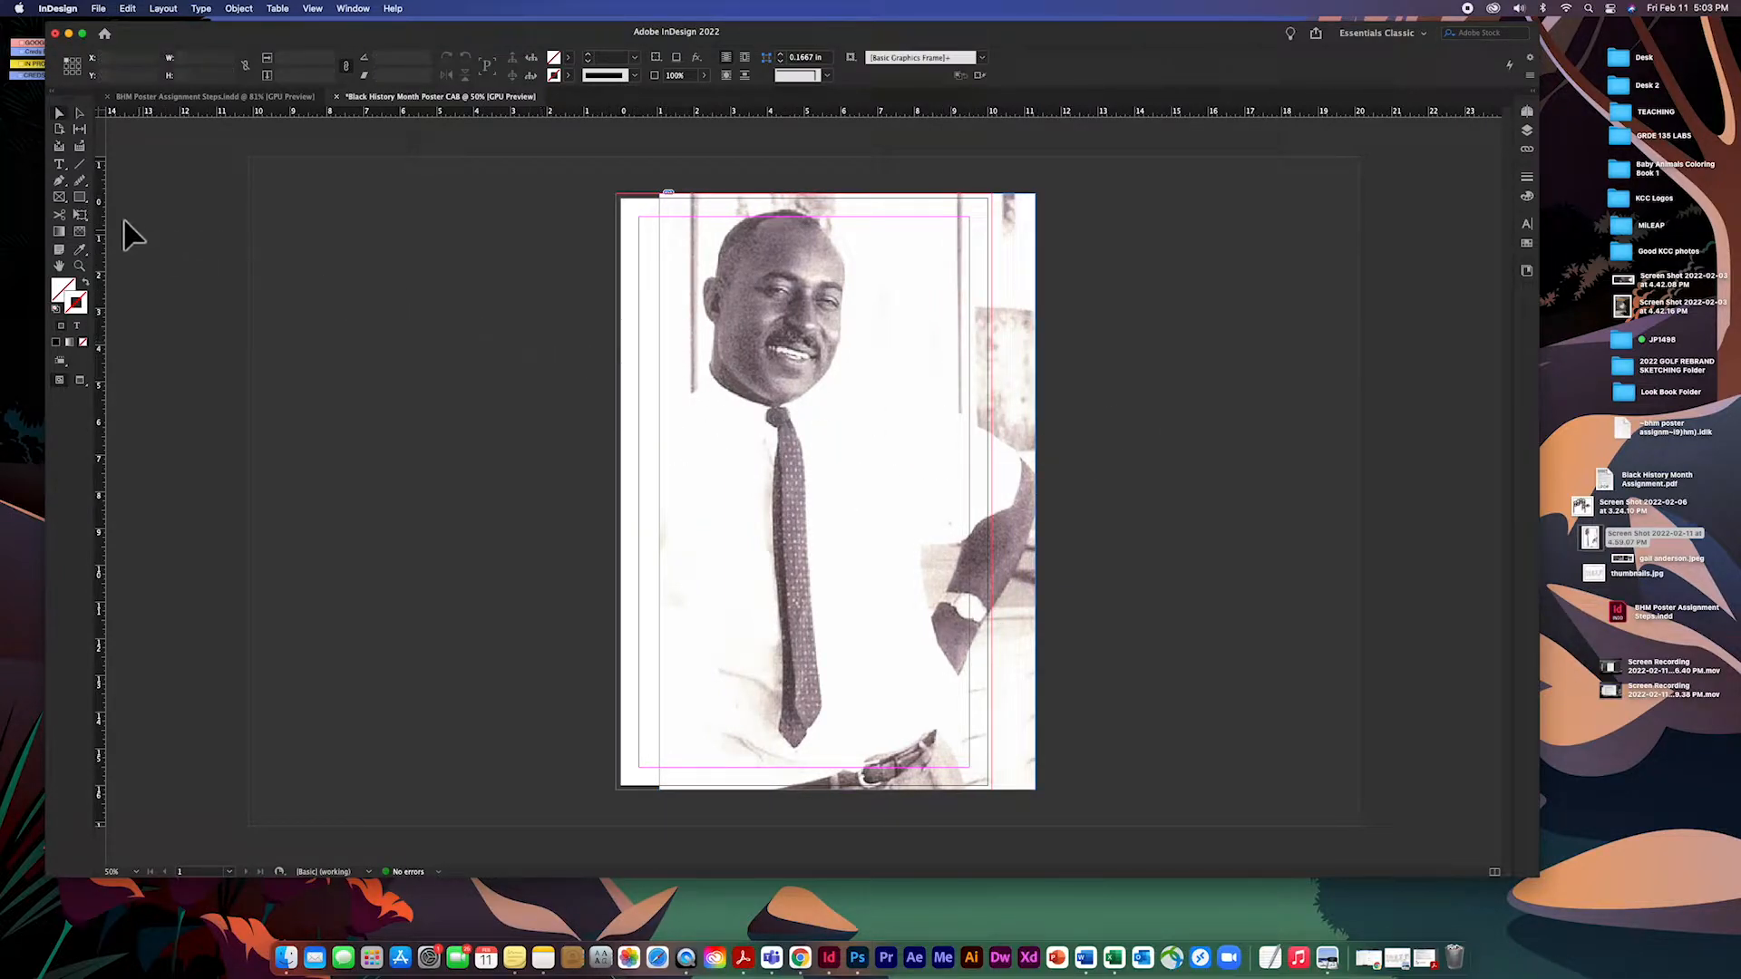
Add a text frame about 18.82 by 8.75 in reading "CELEBRATING BLACK HISTORY MONTH FEB 22" and position it at about X -5.62 in, Y 0.5 in.
click(62, 165)
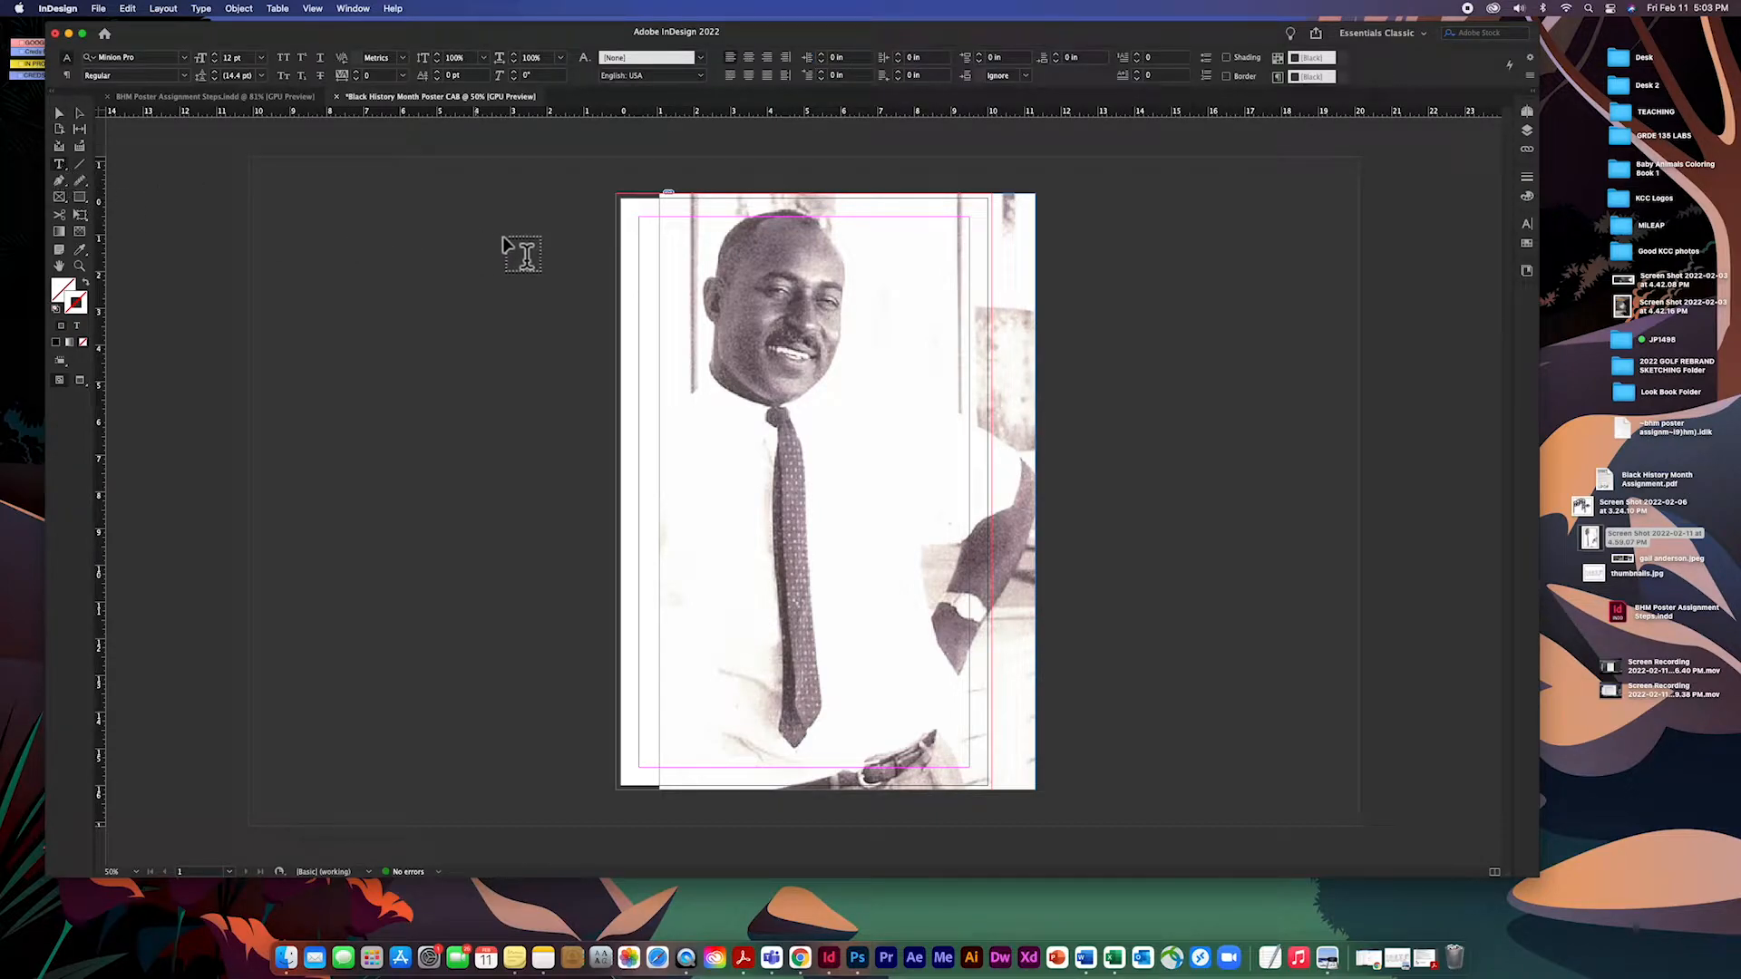
drag(433, 193, 1118, 514)
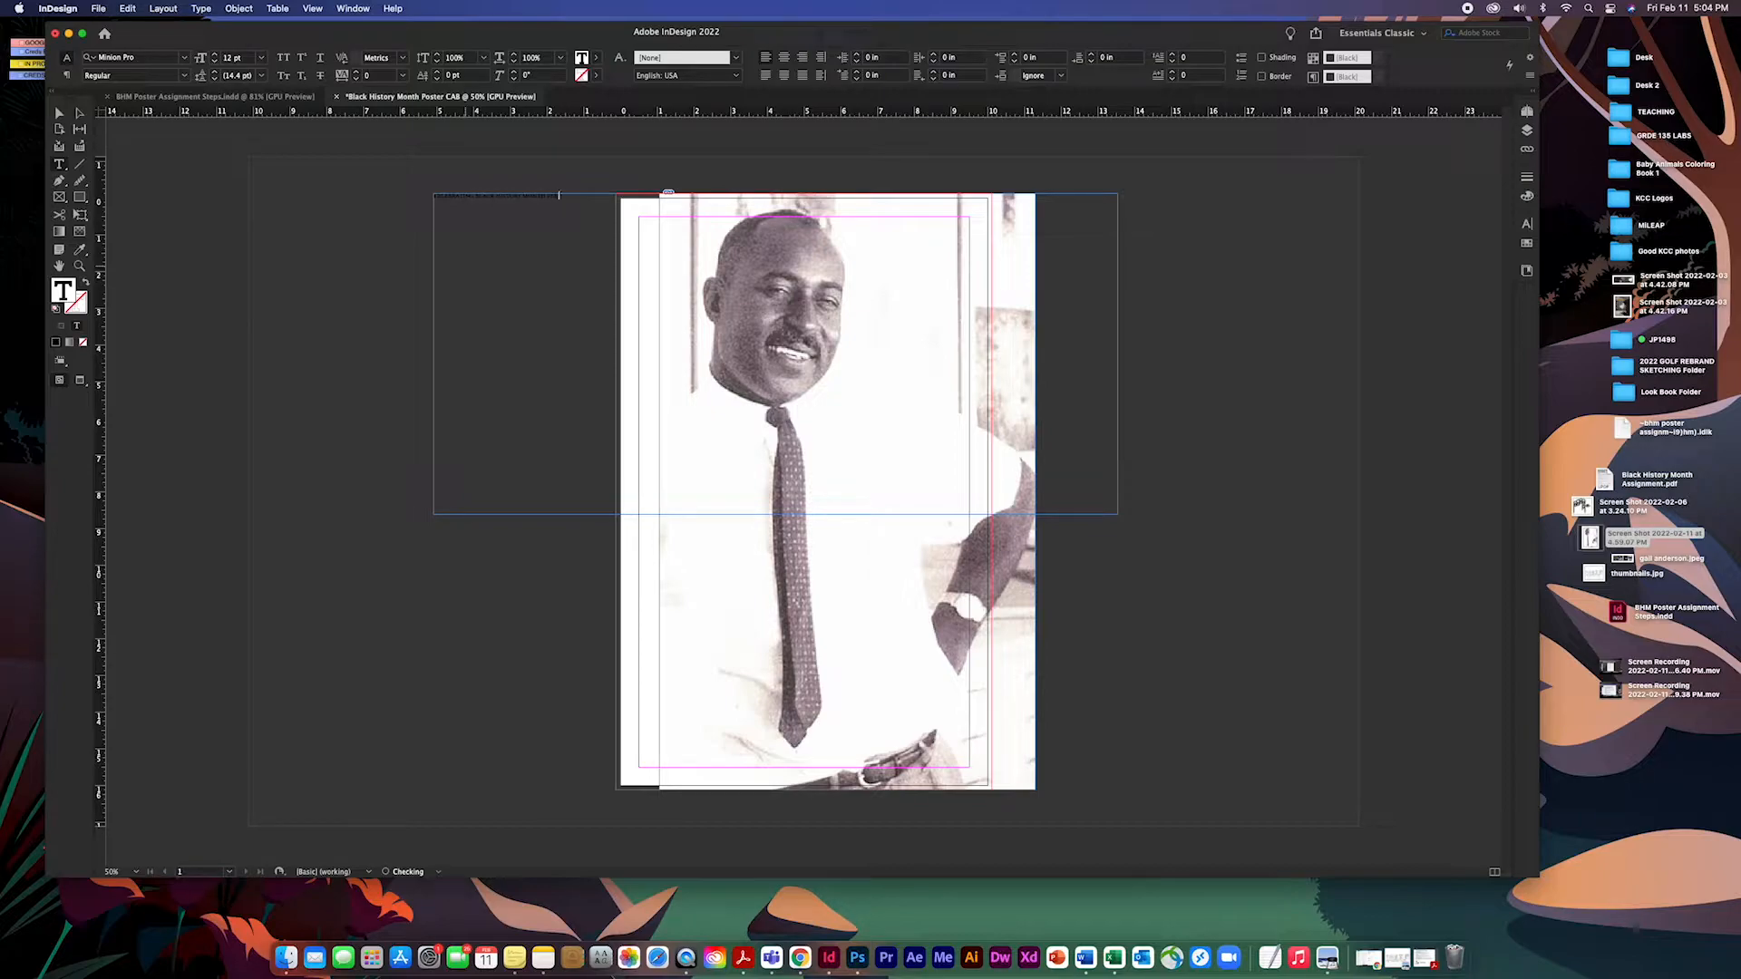
key(super+a)
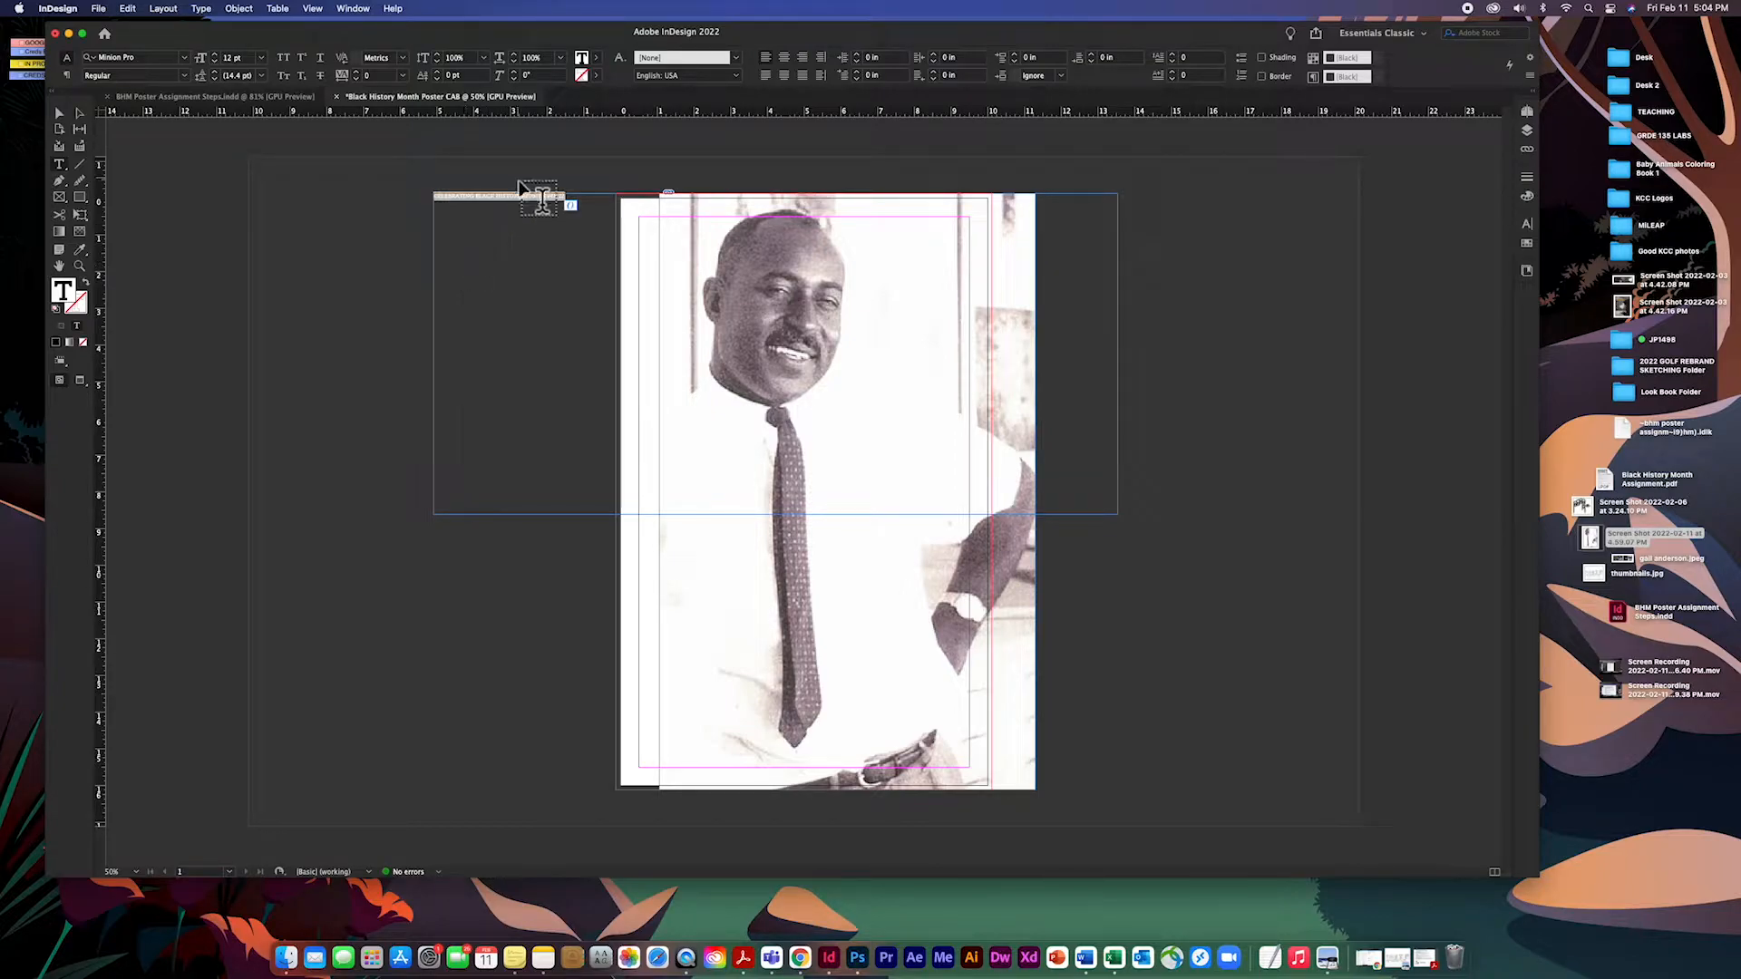
click(528, 211)
key(super+a)
drag(560, 198, 390, 209)
key(Escape)
drag(504, 203, 484, 228)
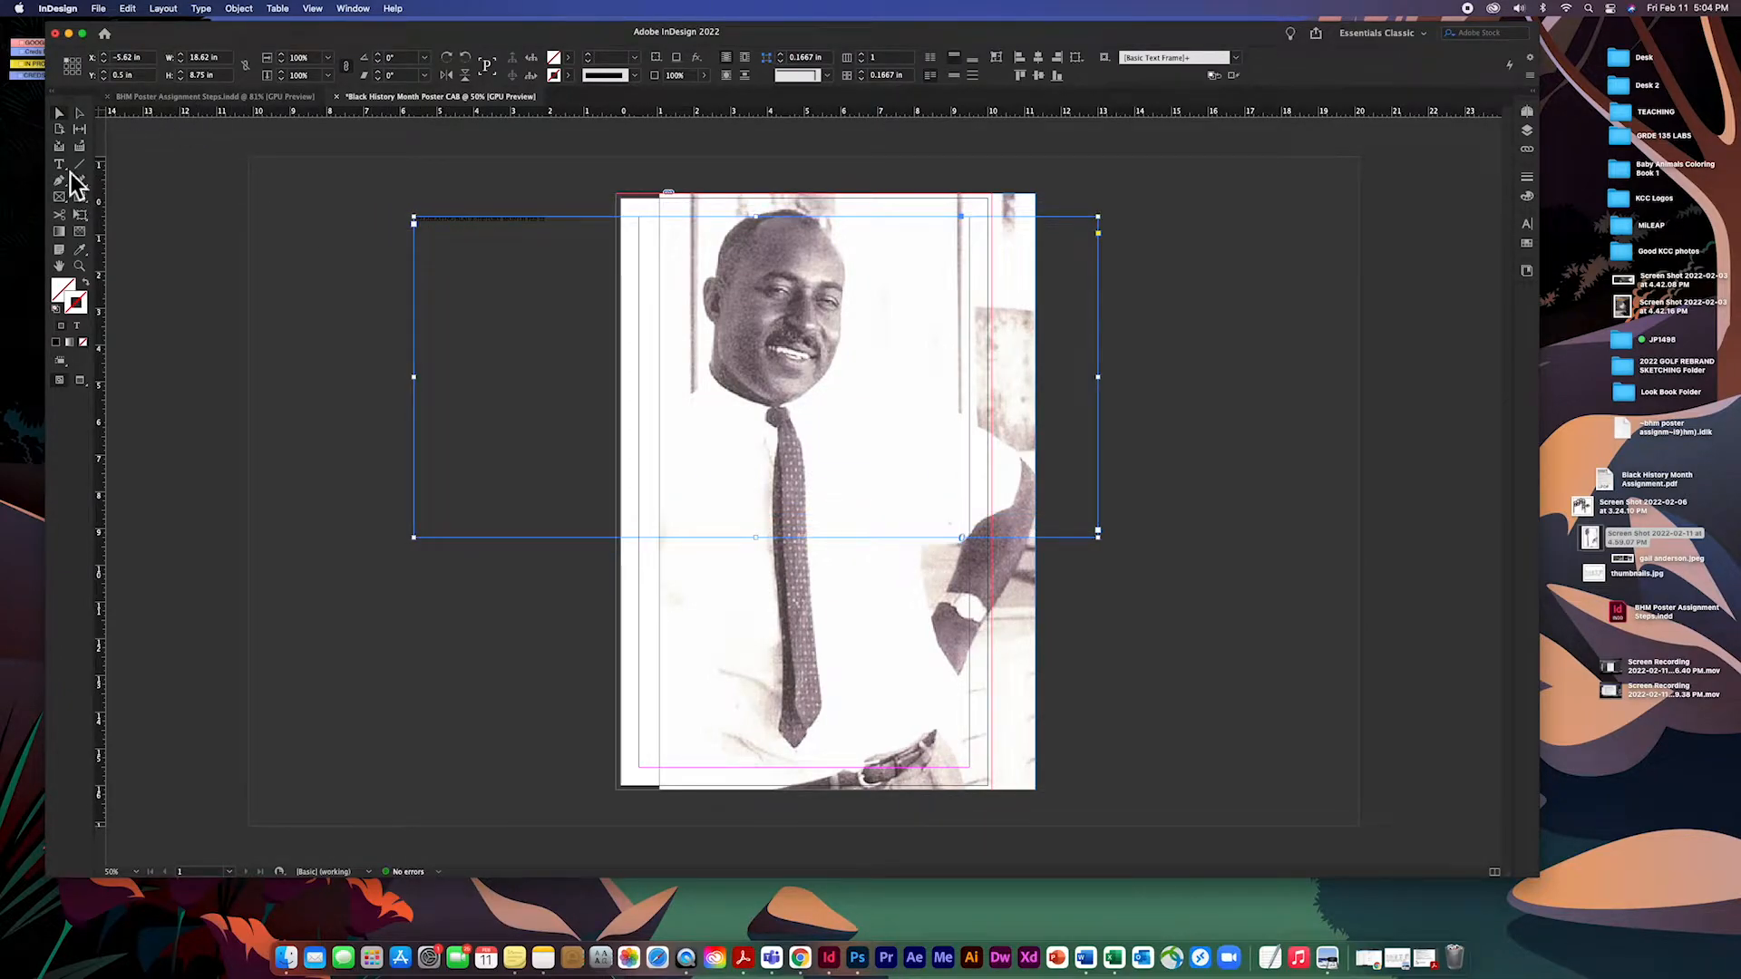
Set the headline text to 72 pt Graphik Medium.
click(64, 169)
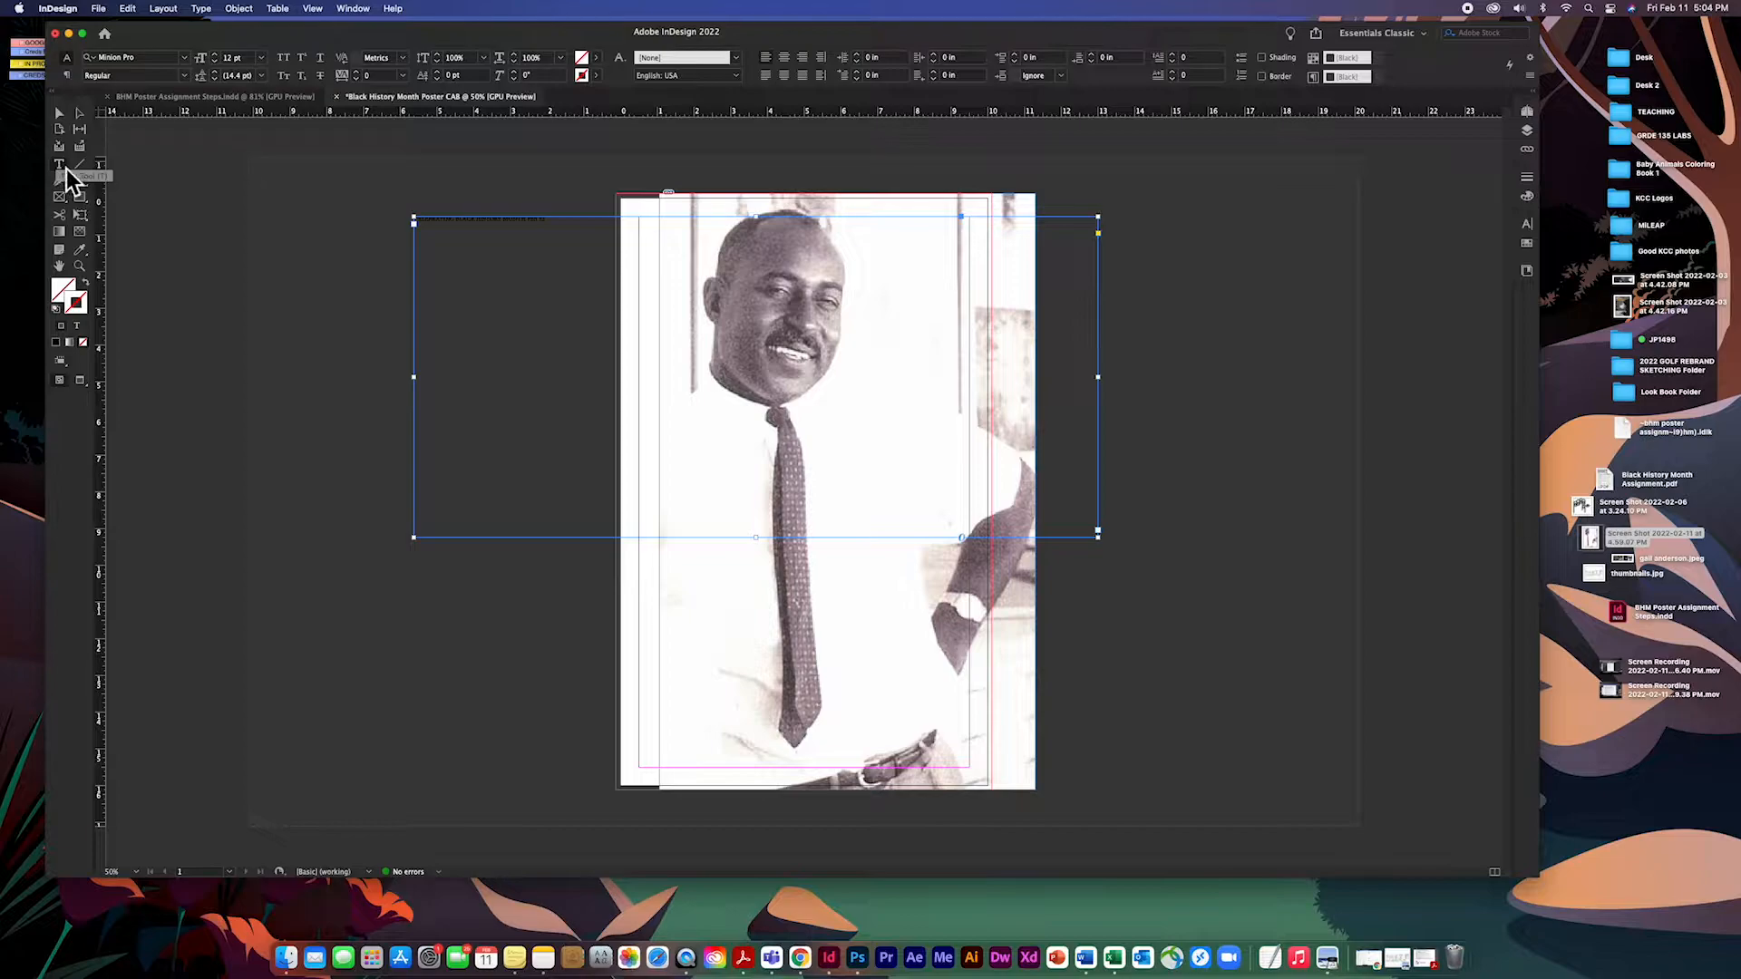
click(260, 58)
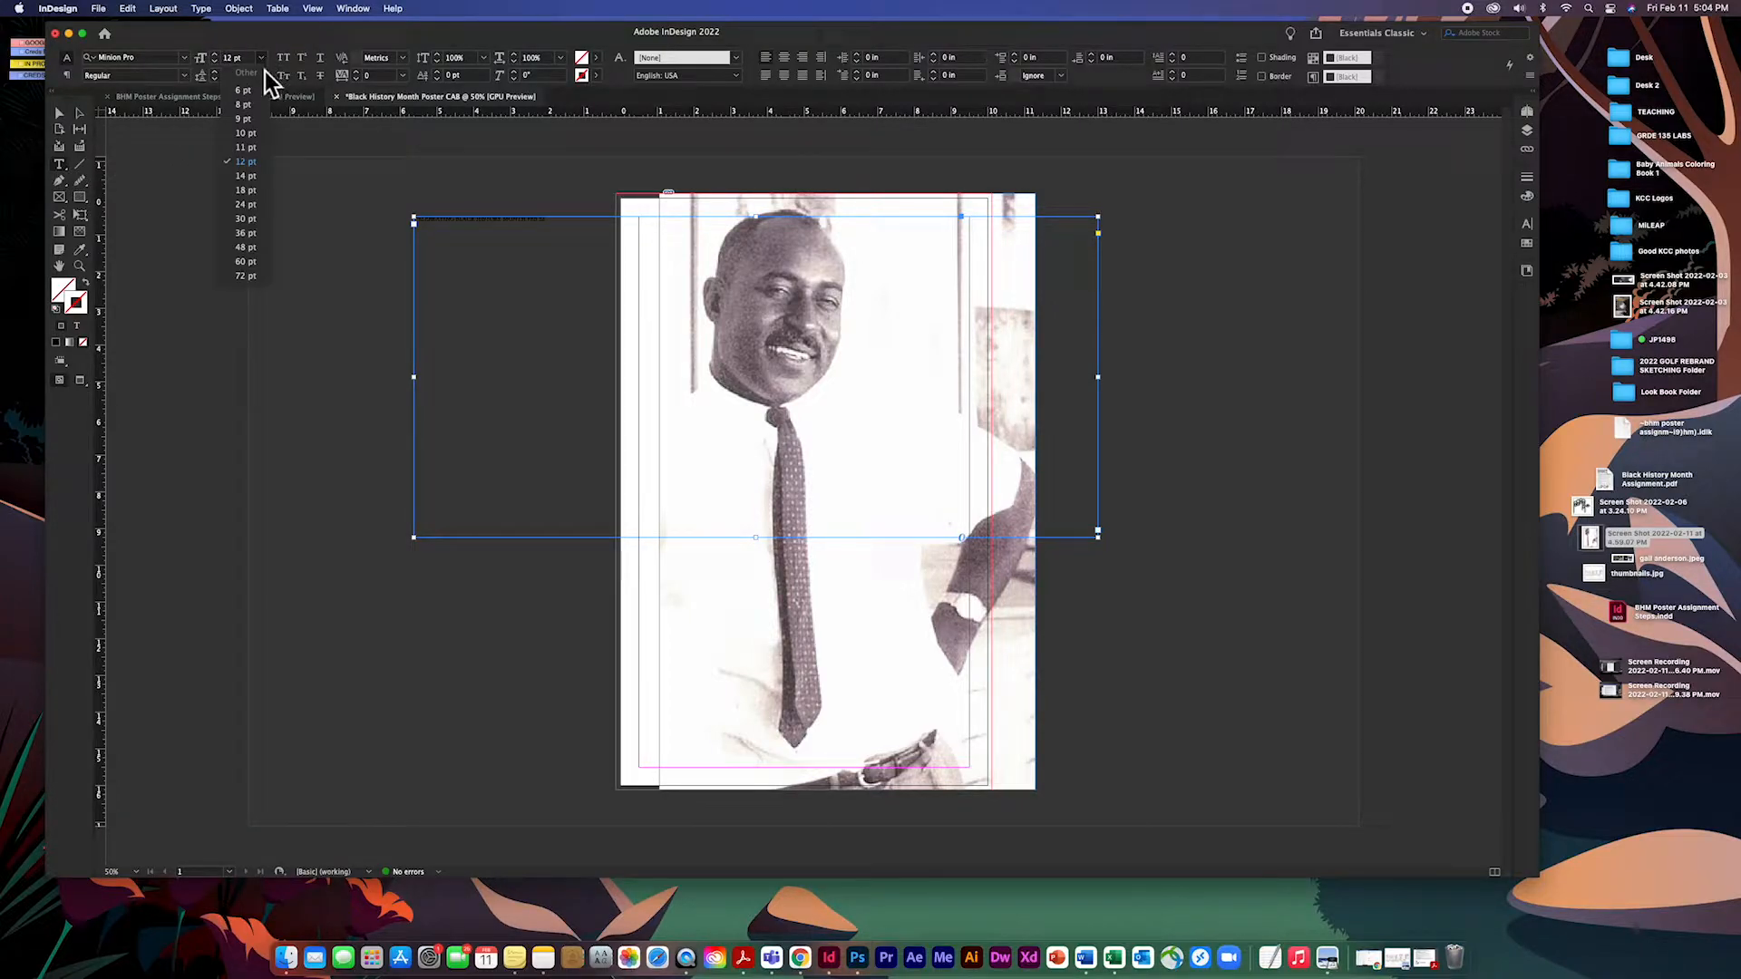
click(255, 275)
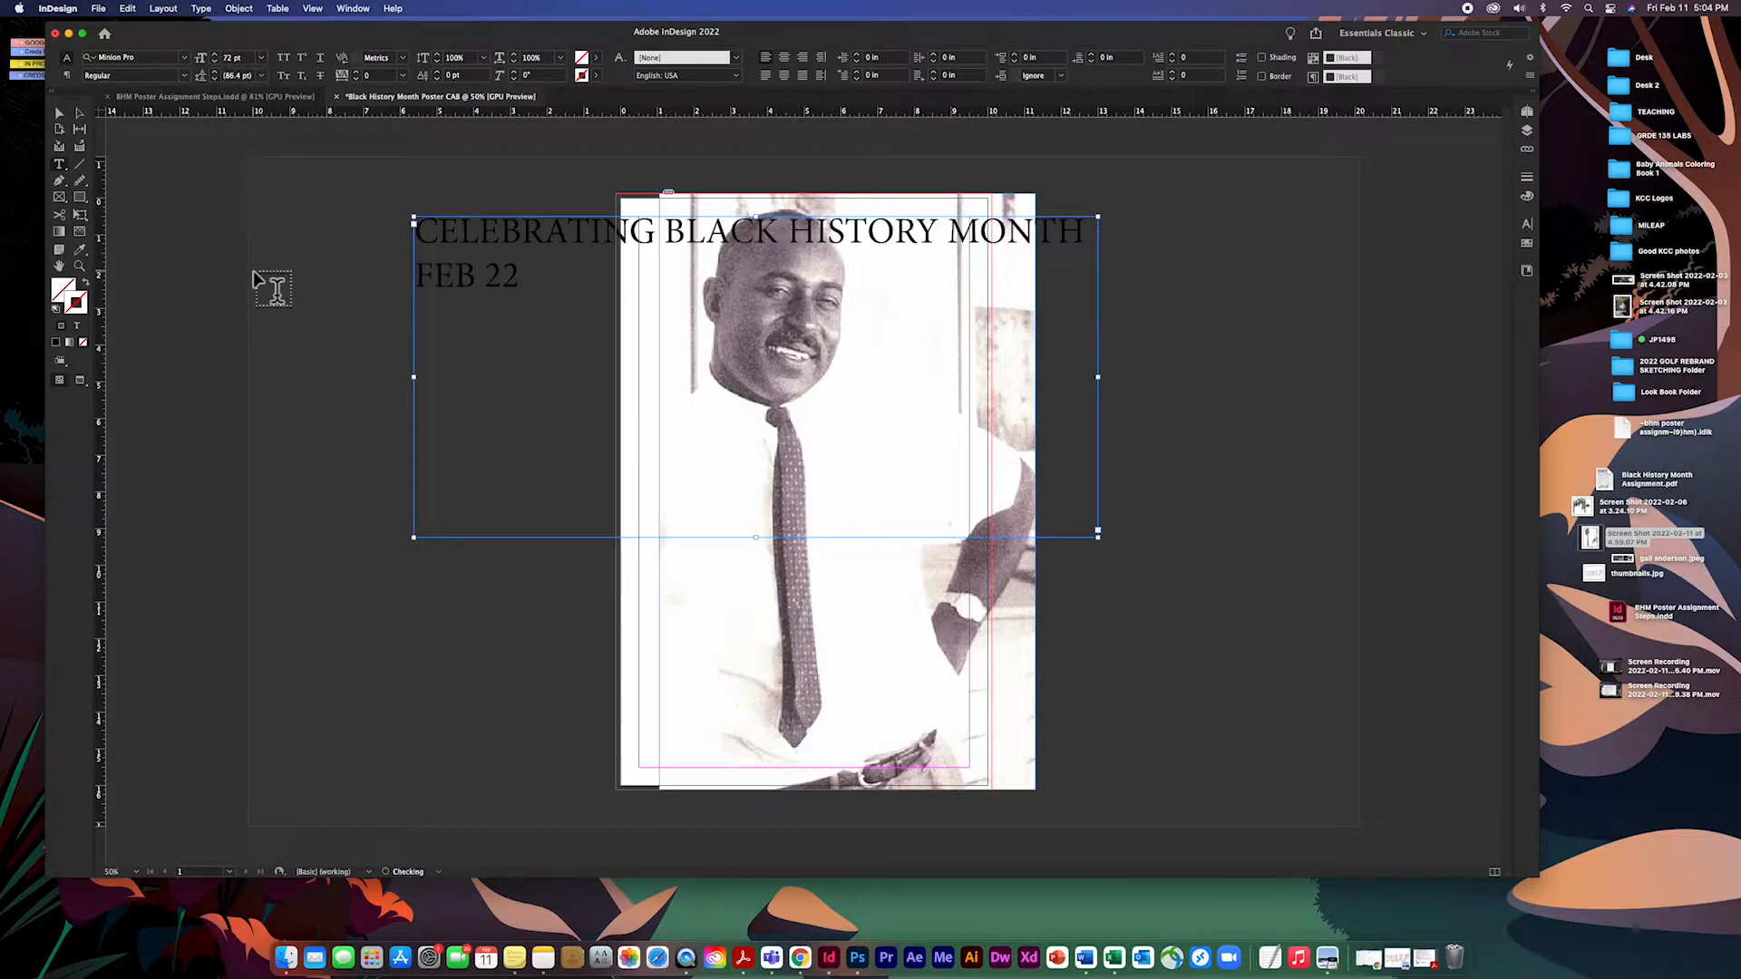
click(185, 58)
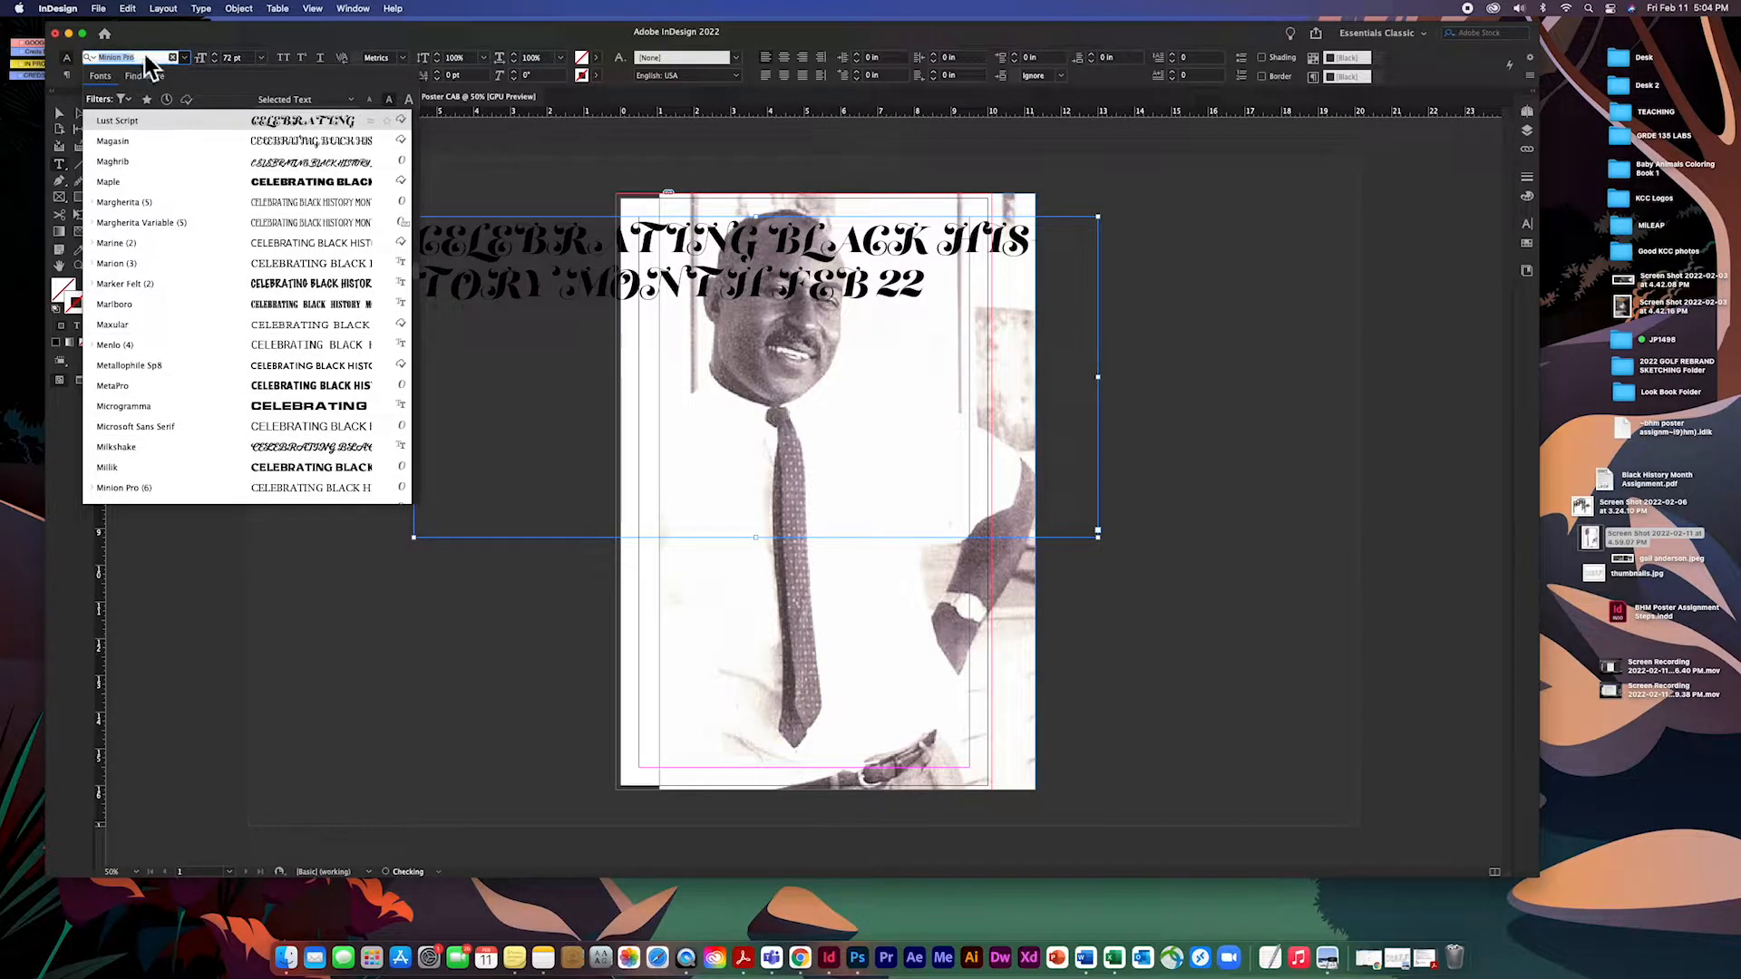
text(GRAPHI)
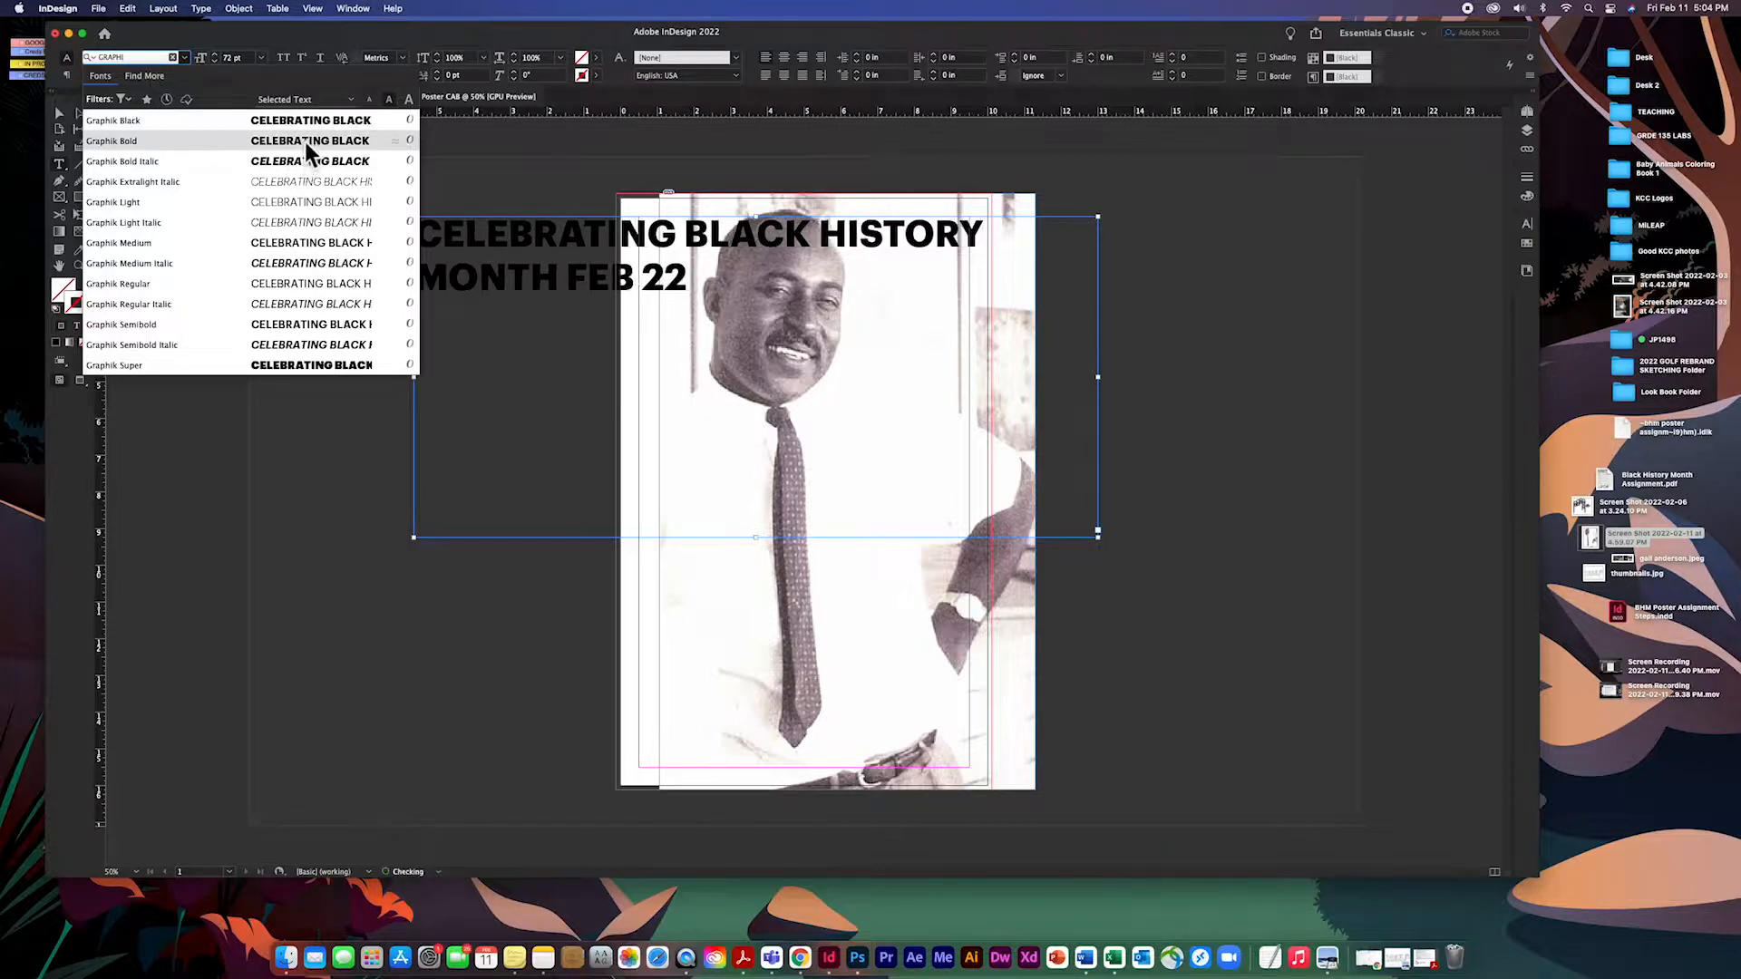
click(316, 243)
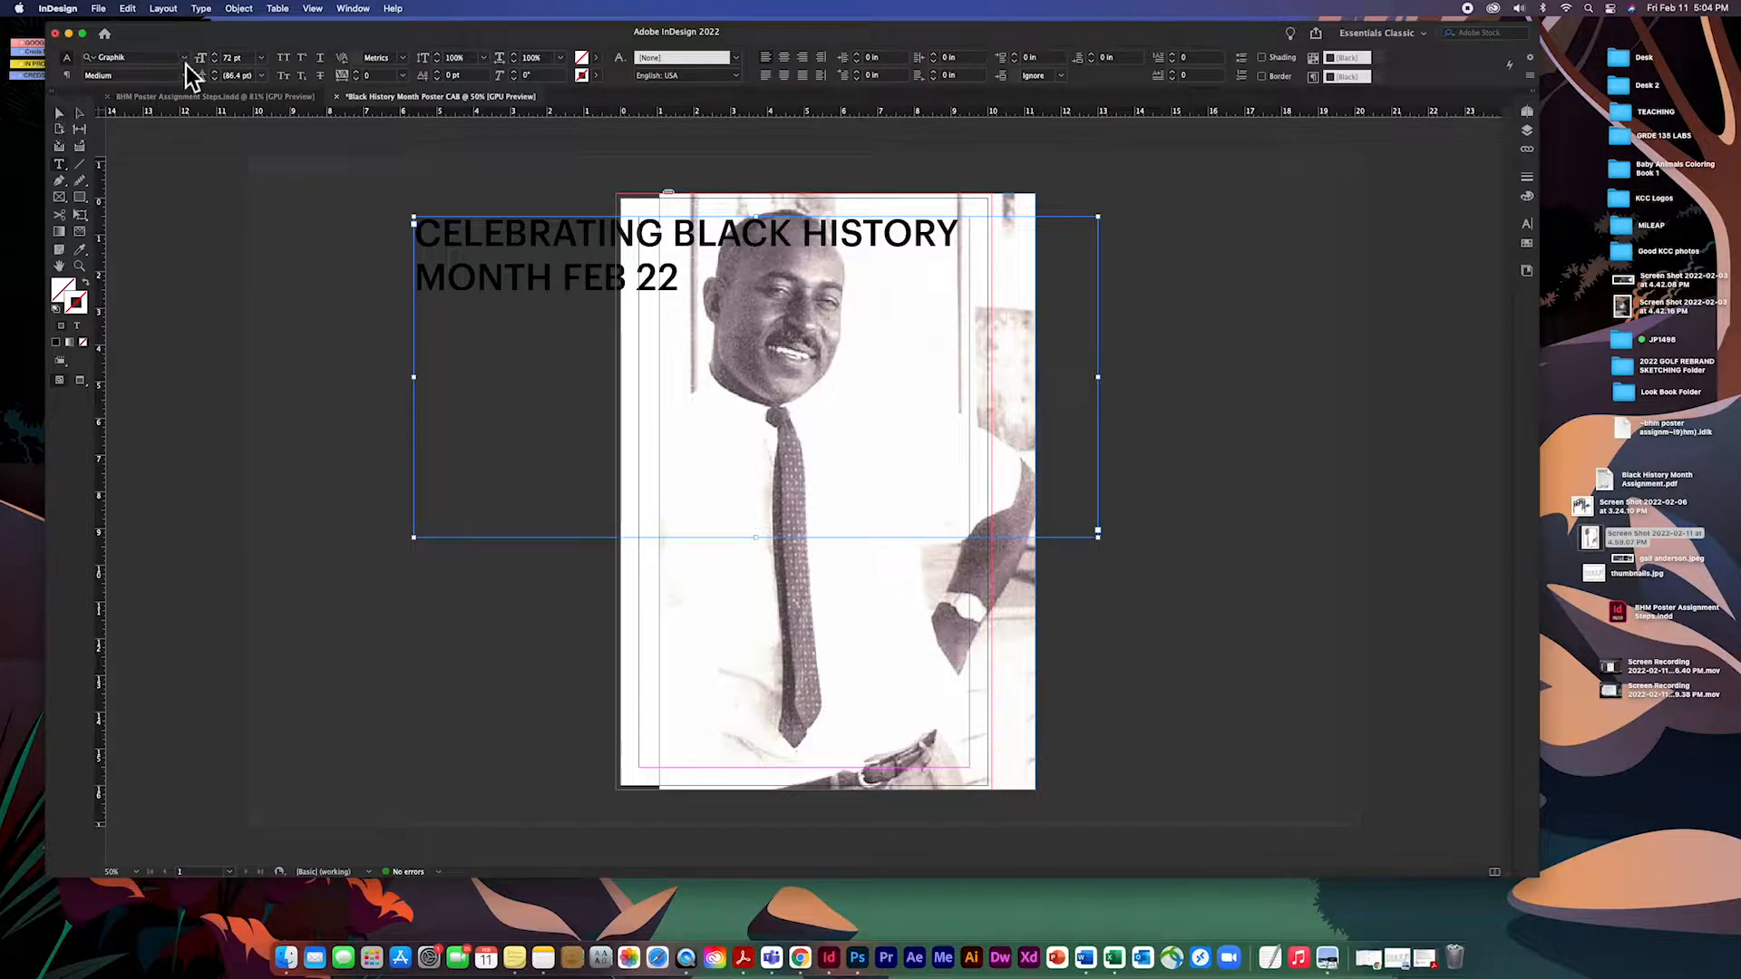
drag(204, 36, 208, 46)
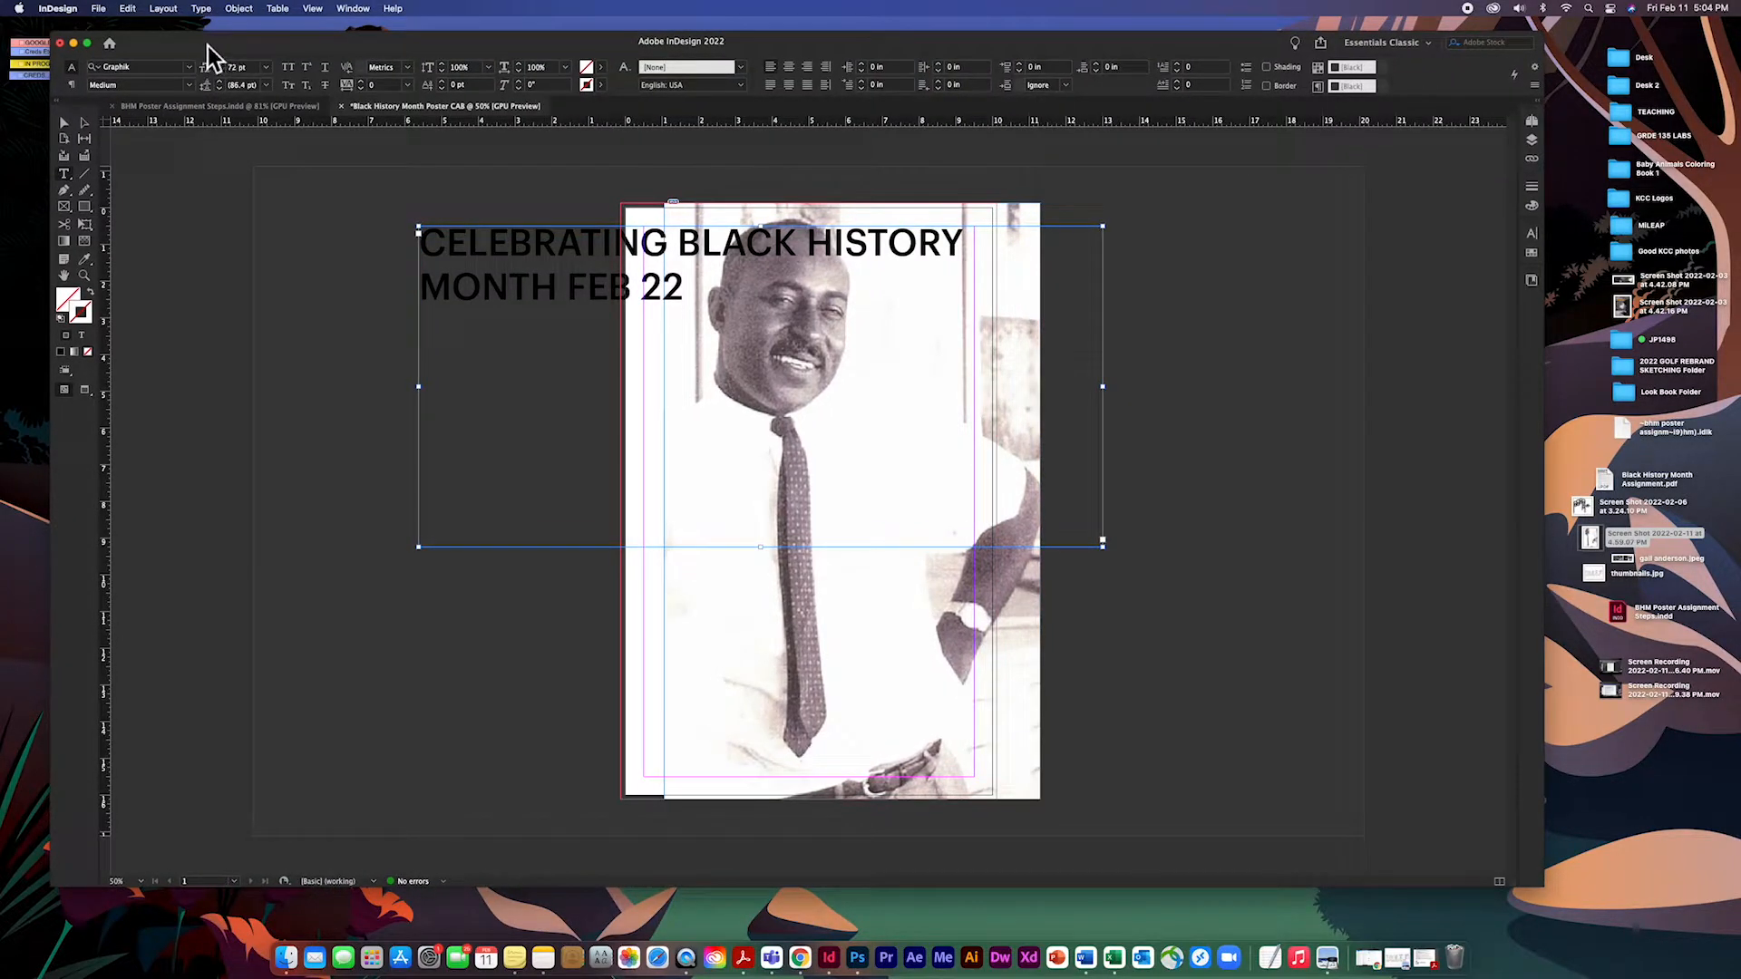
Select the whole headline and set its tracking to -40, trying tighter spacing along the way.
click(64, 123)
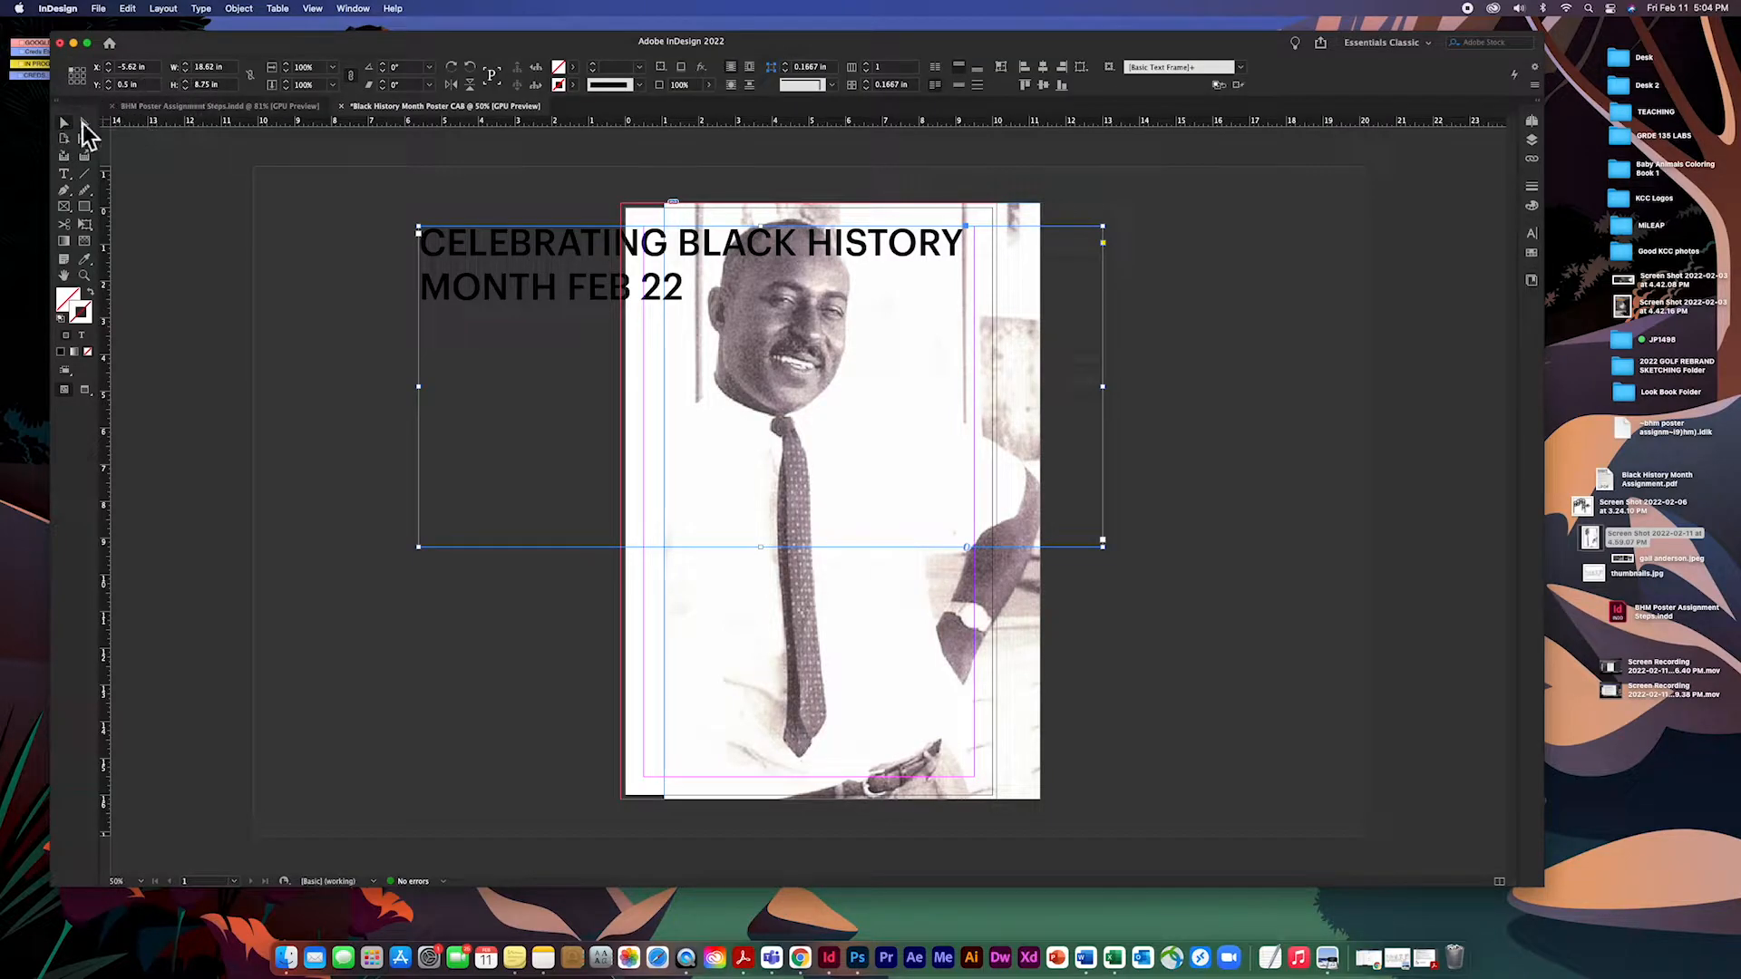
click(65, 174)
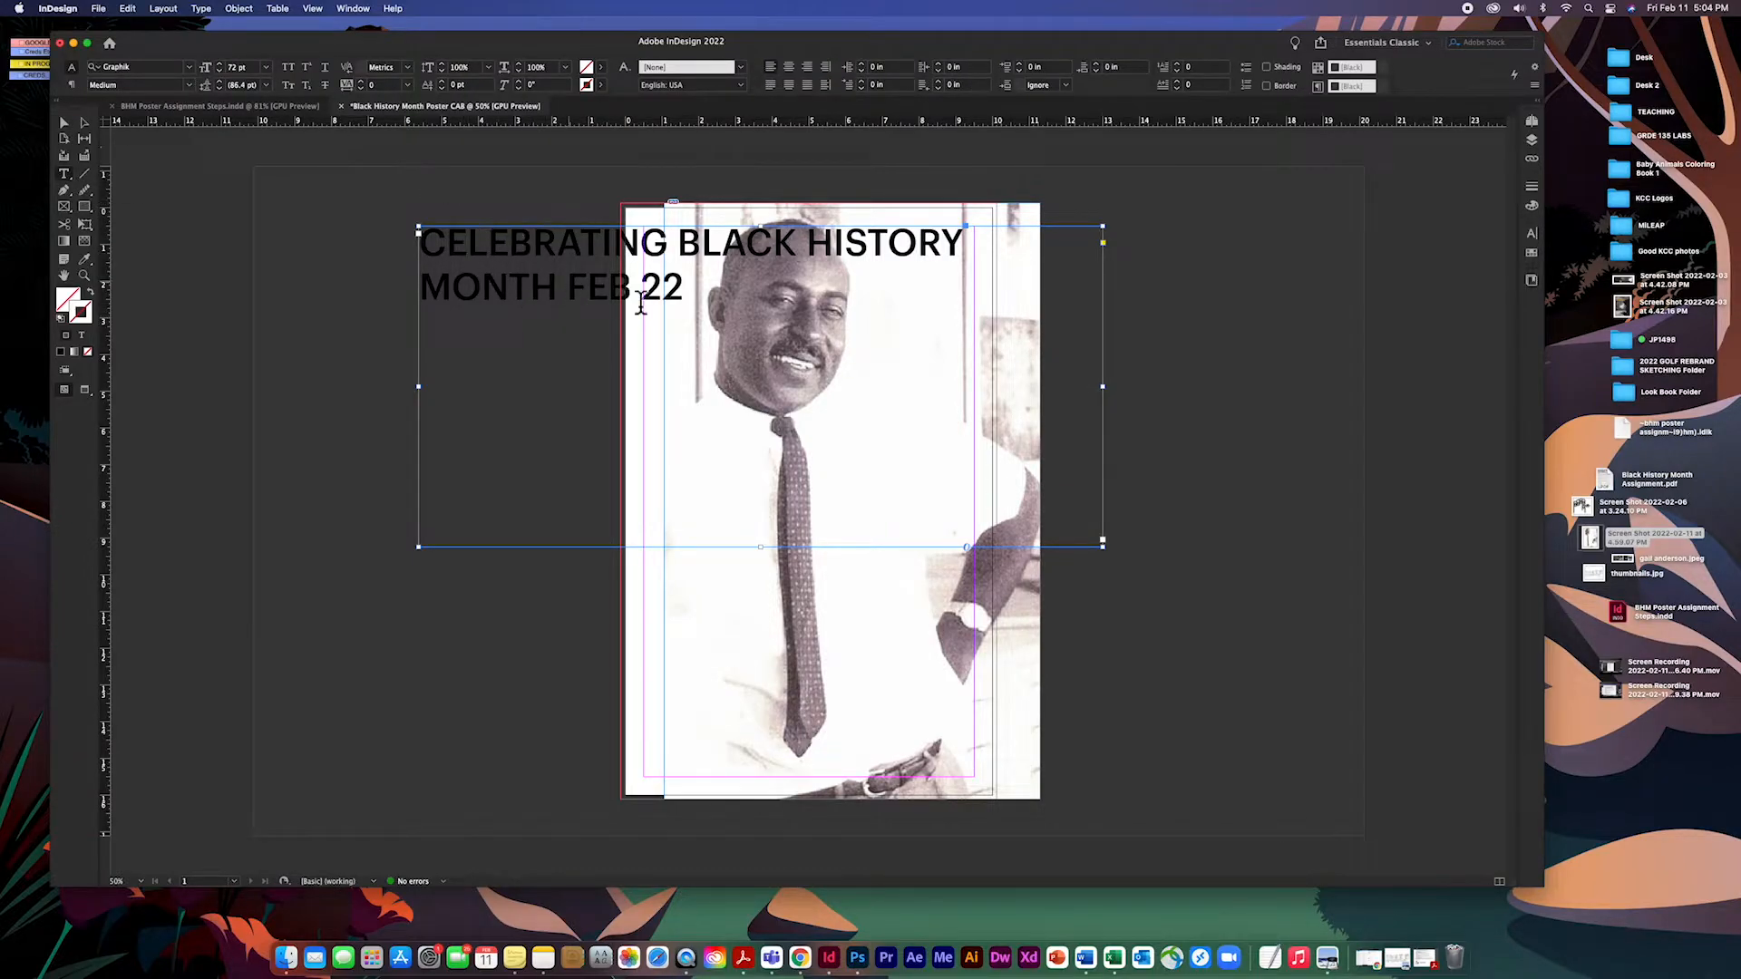
drag(687, 298, 377, 260)
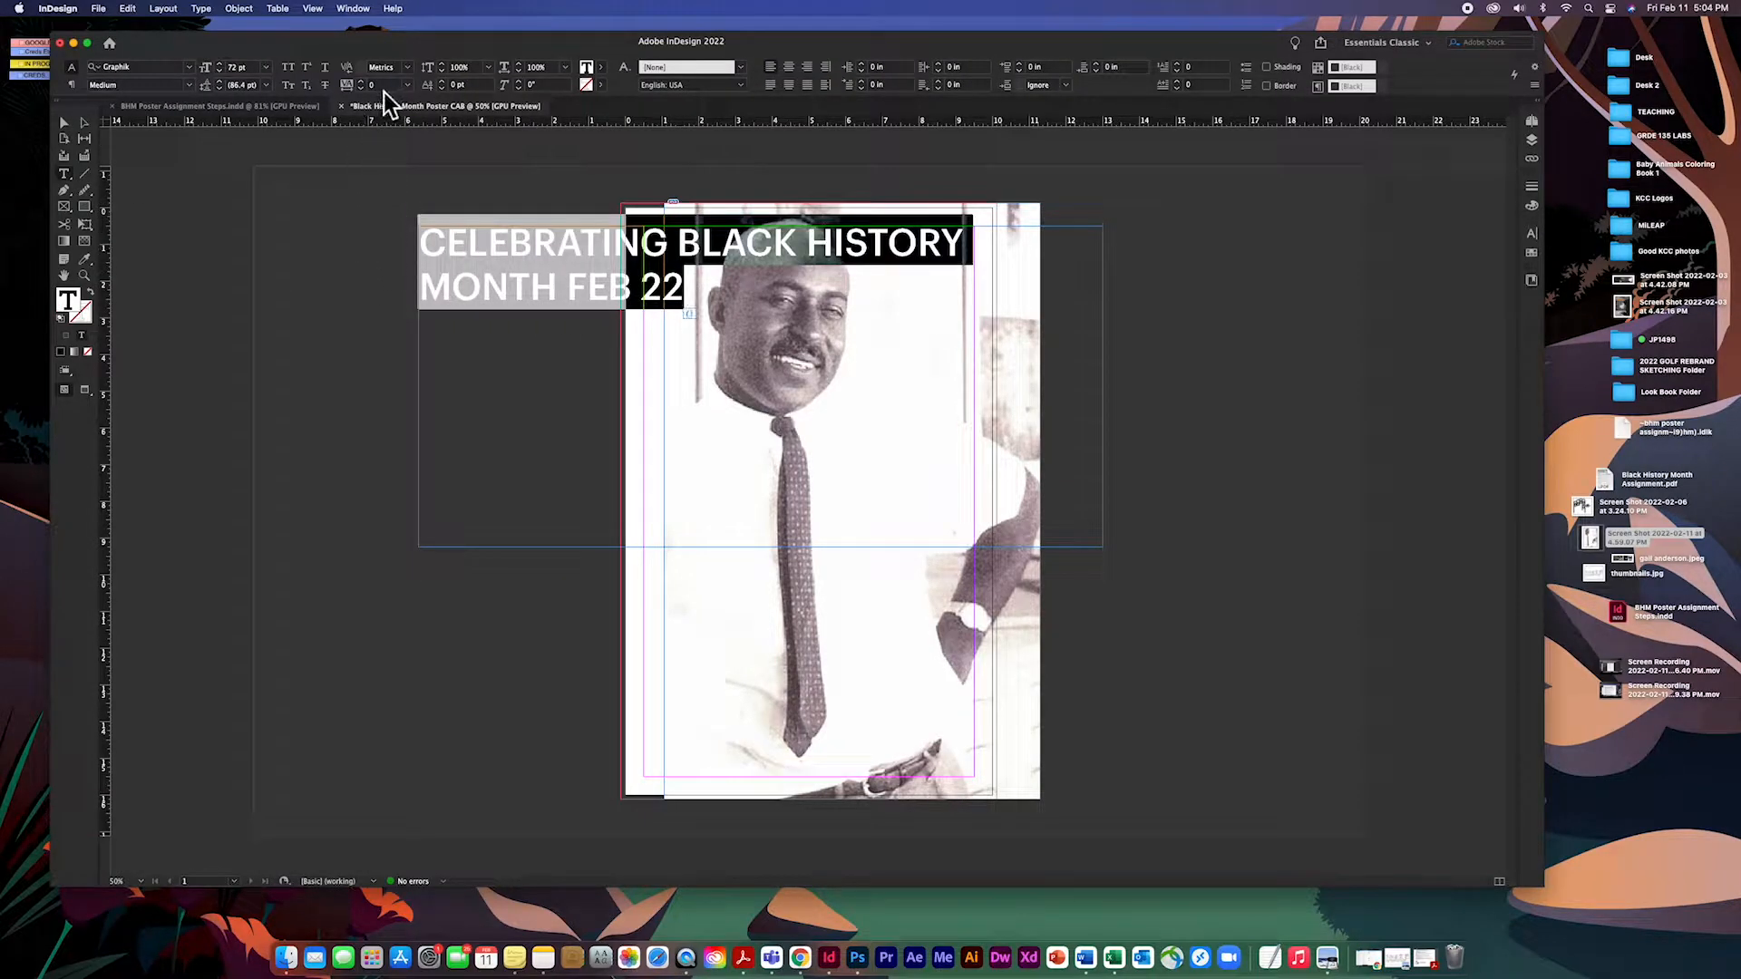
click(361, 88)
click(360, 88)
click(361, 88)
click(361, 88)
click(361, 88)
click(361, 88)
click(361, 88)
click(360, 88)
click(361, 88)
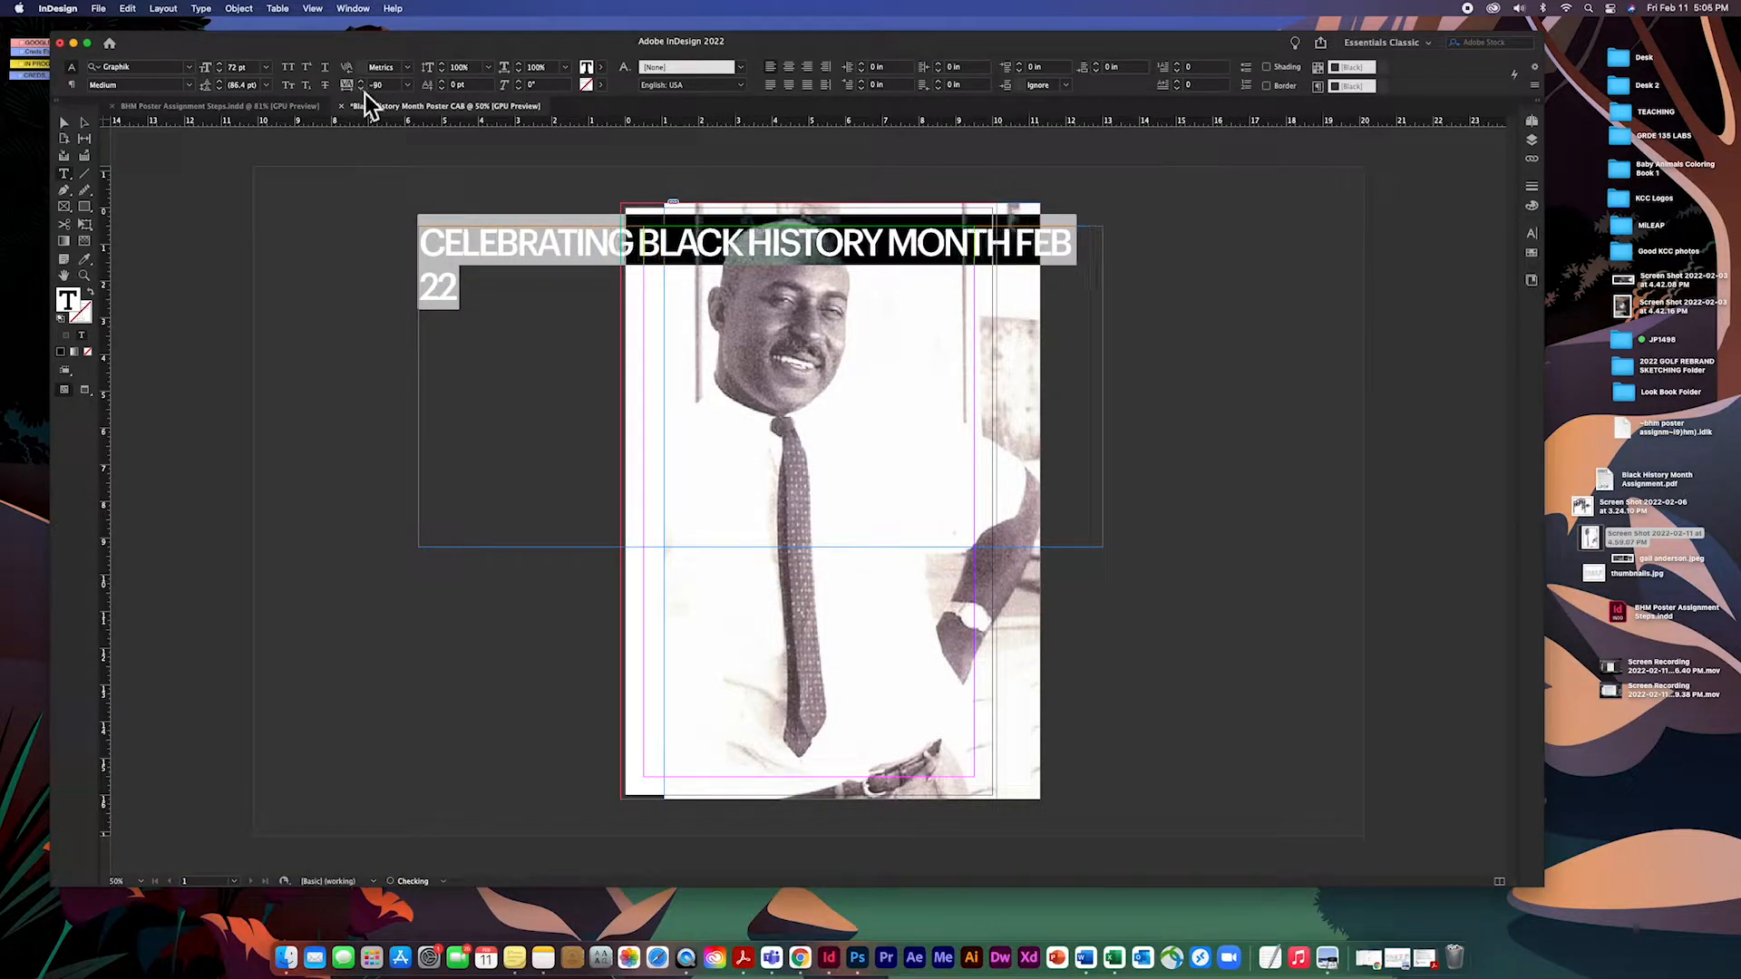
click(361, 88)
click(361, 88)
click(361, 88)
click(360, 88)
click(361, 88)
click(361, 88)
click(361, 88)
click(361, 88)
click(361, 82)
click(360, 82)
click(361, 81)
click(361, 81)
click(361, 81)
click(360, 81)
click(361, 82)
click(361, 82)
click(361, 81)
click(361, 82)
click(361, 81)
click(361, 82)
click(361, 82)
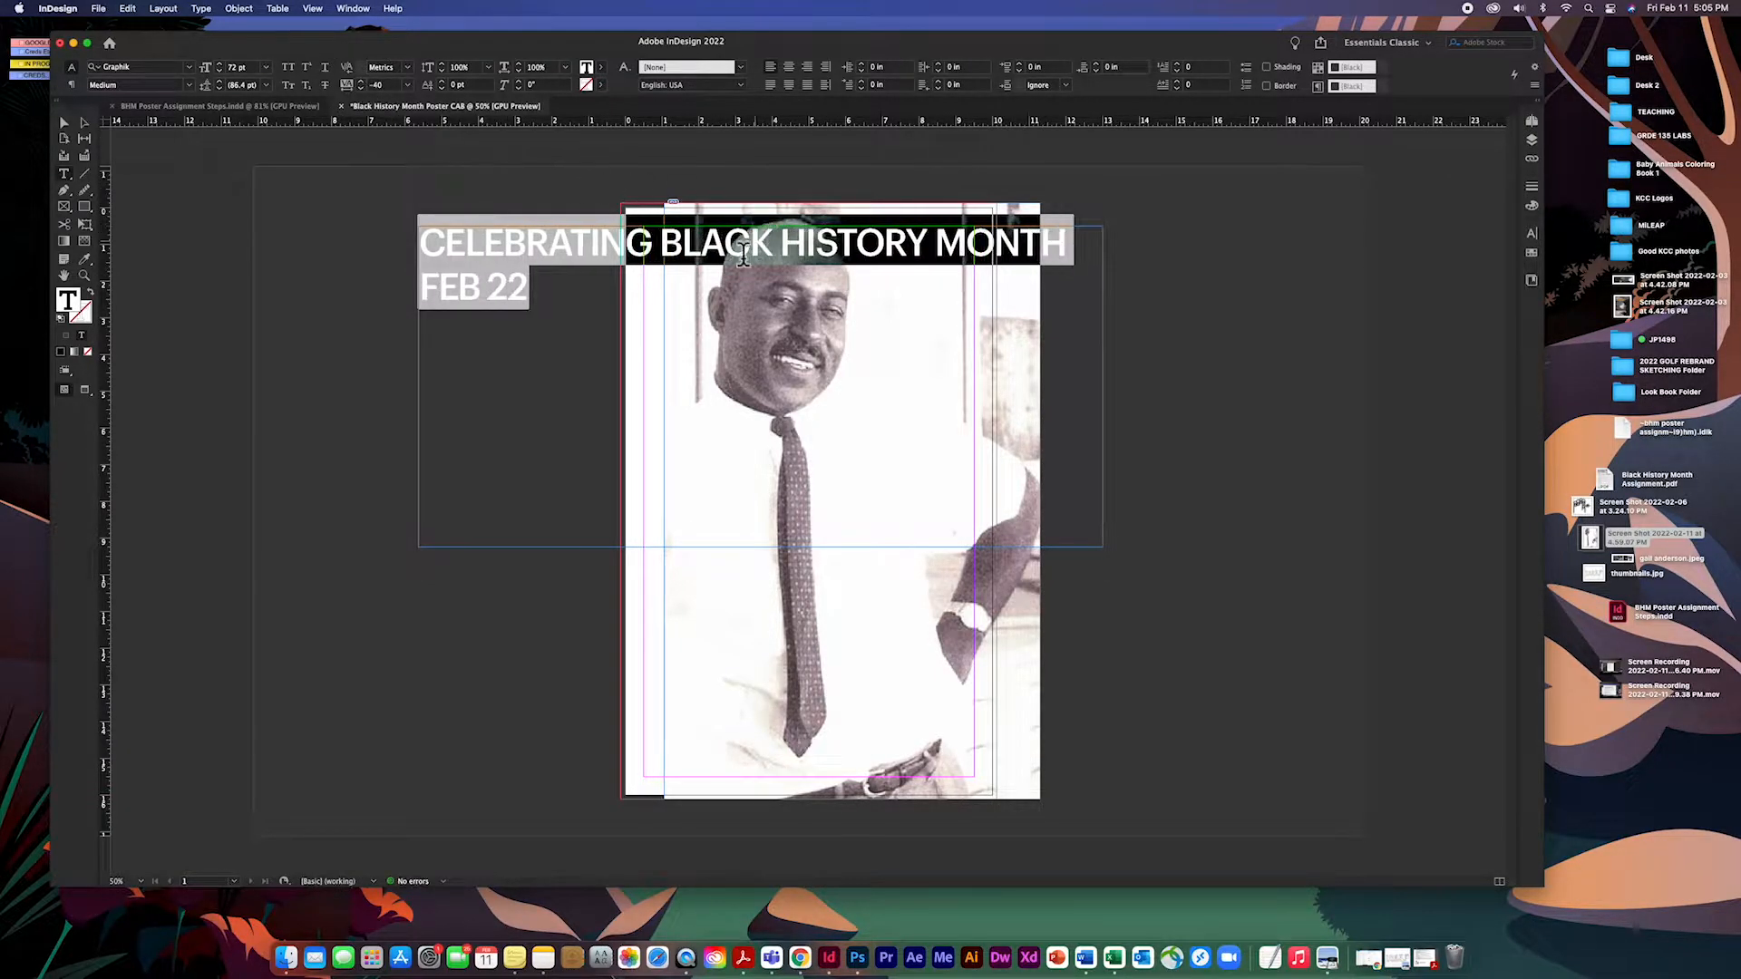
Tighten the kerning between A and C in "BLACK" and set the kerning between T and O in "HISTORY" to -80.
click(734, 263)
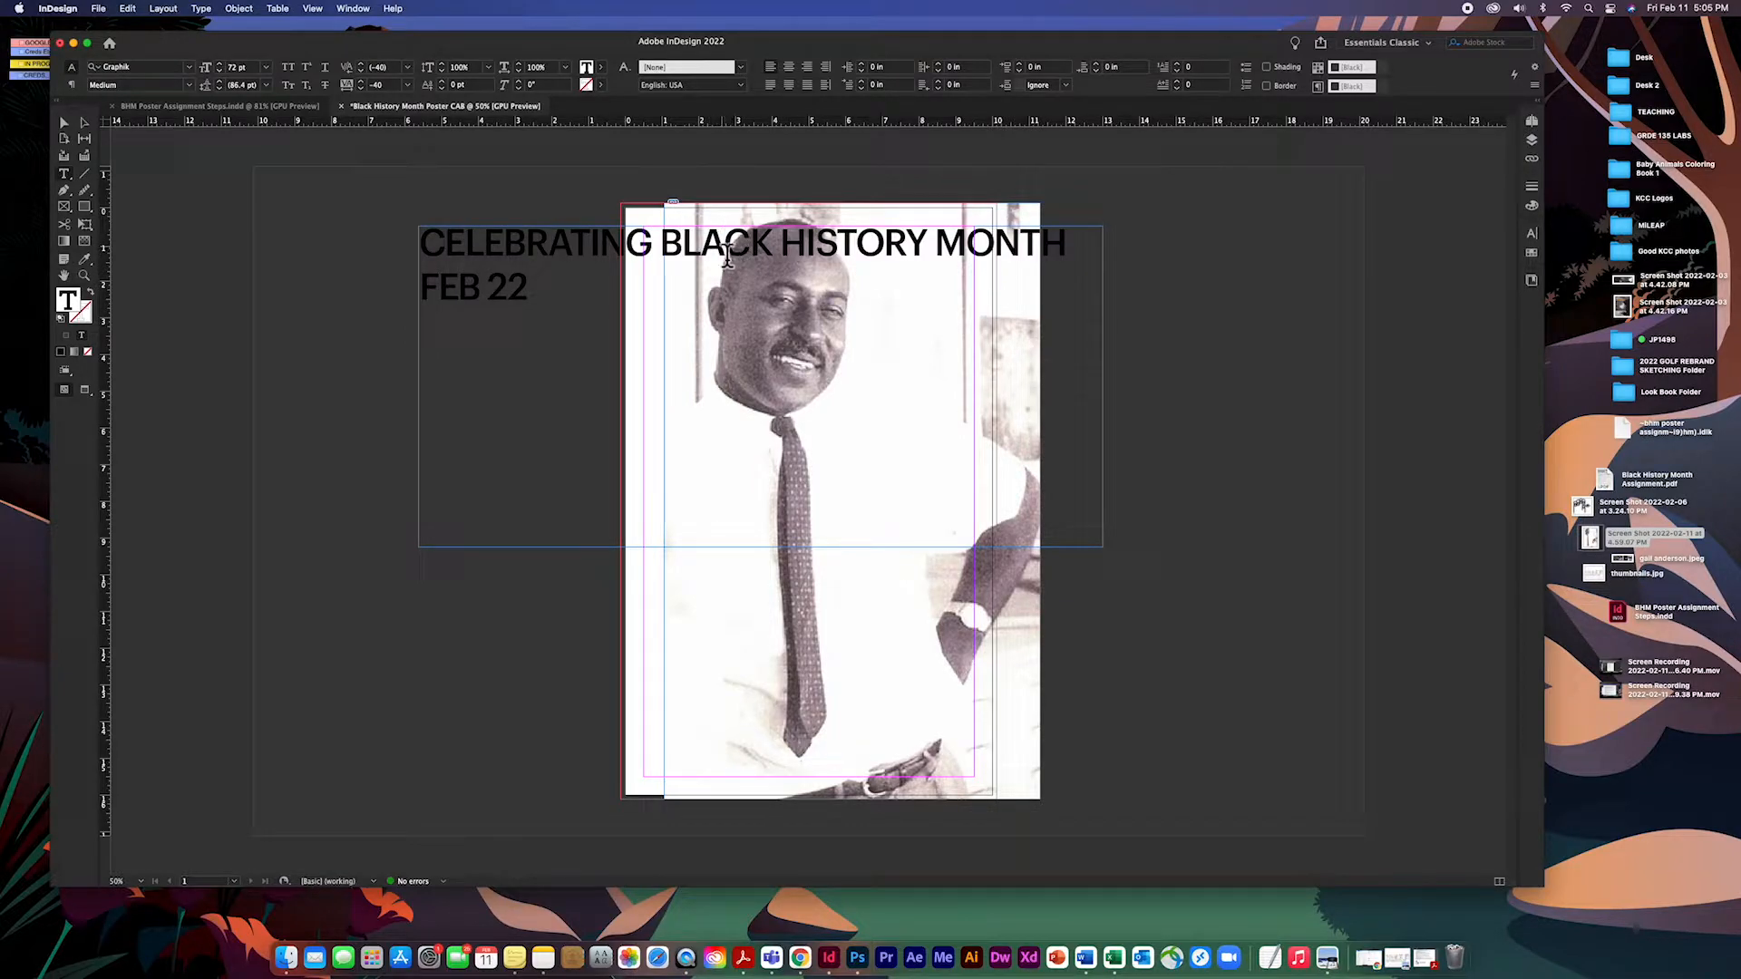
click(360, 71)
click(360, 72)
click(361, 71)
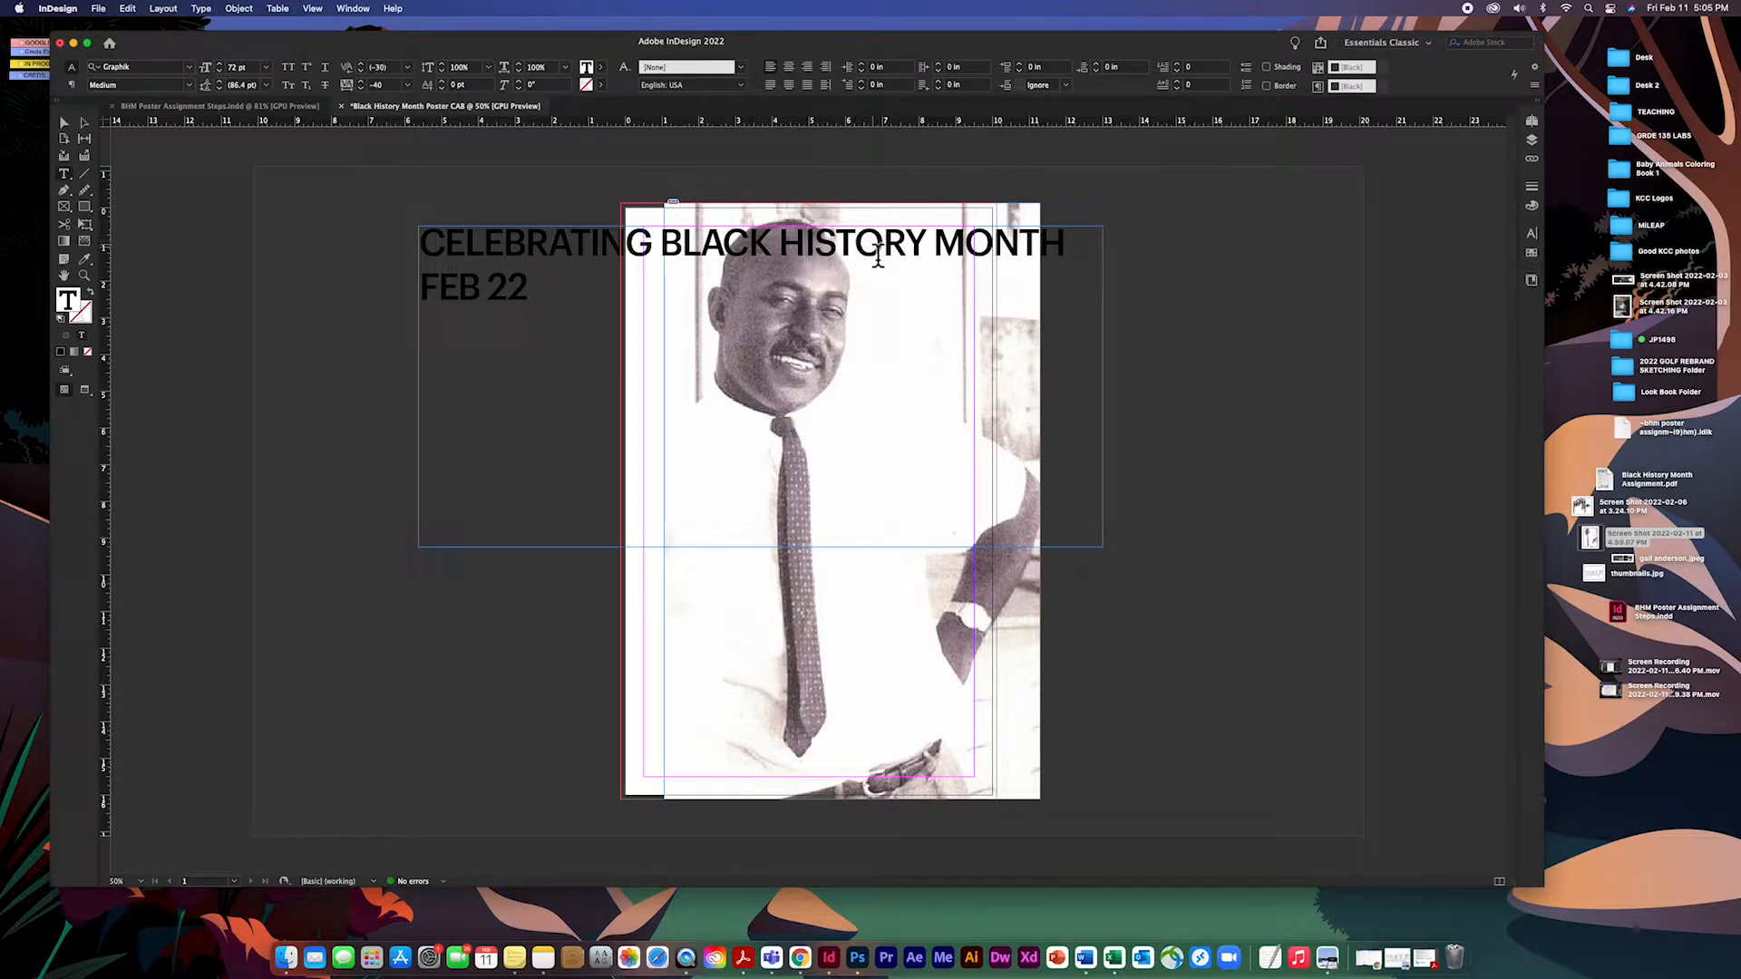
click(361, 73)
click(362, 73)
click(362, 73)
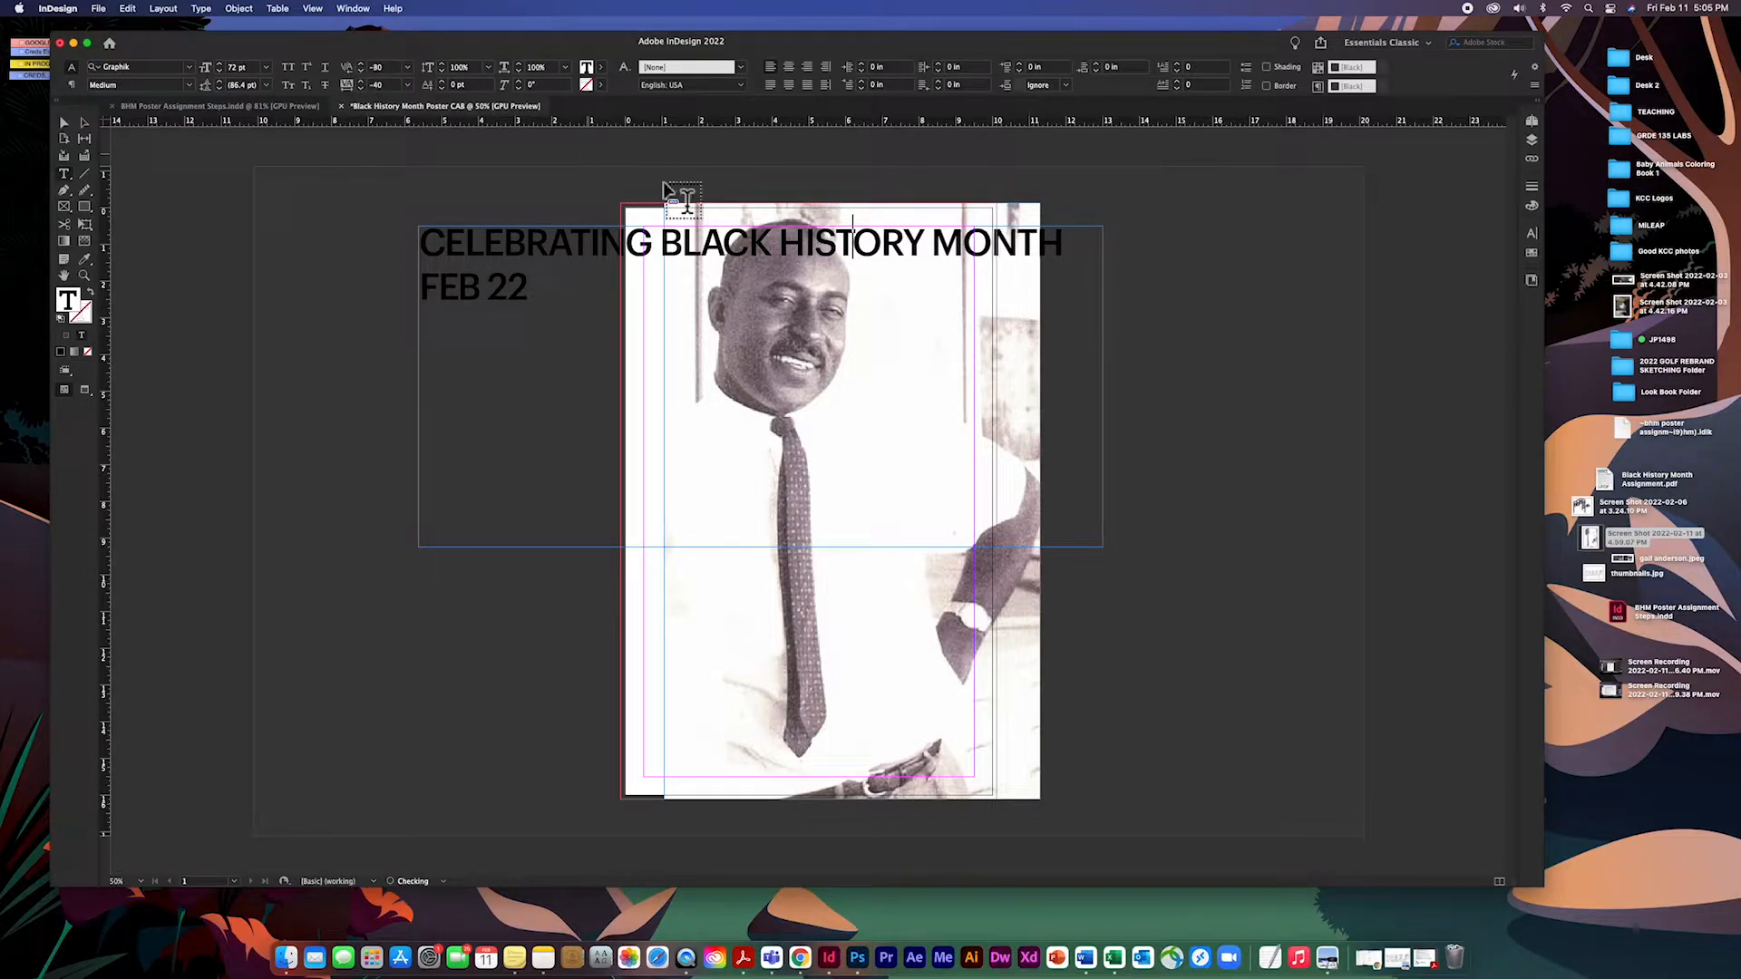
Resize the headline frame to about 21.12 by 1.64 in so the text fits one line, and move it to about X -4.84 in, Y 5.625 in.
click(63, 122)
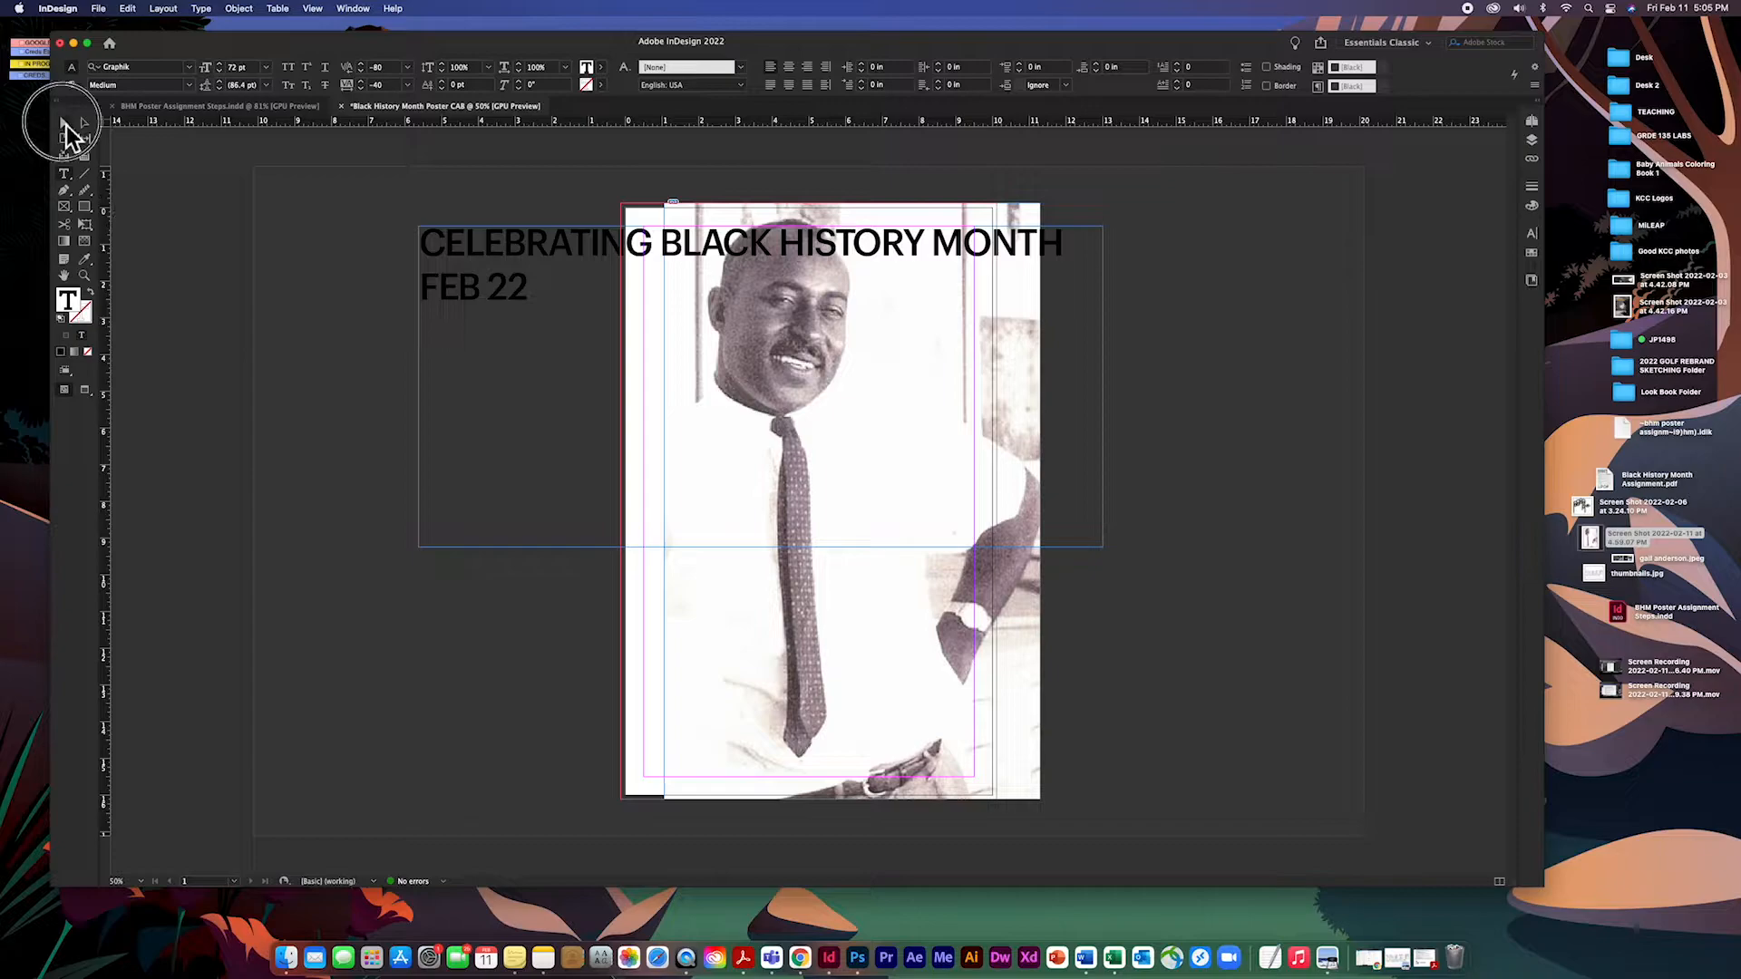
drag(1113, 397, 1254, 390)
drag(1243, 547, 1194, 286)
drag(1056, 263, 1112, 447)
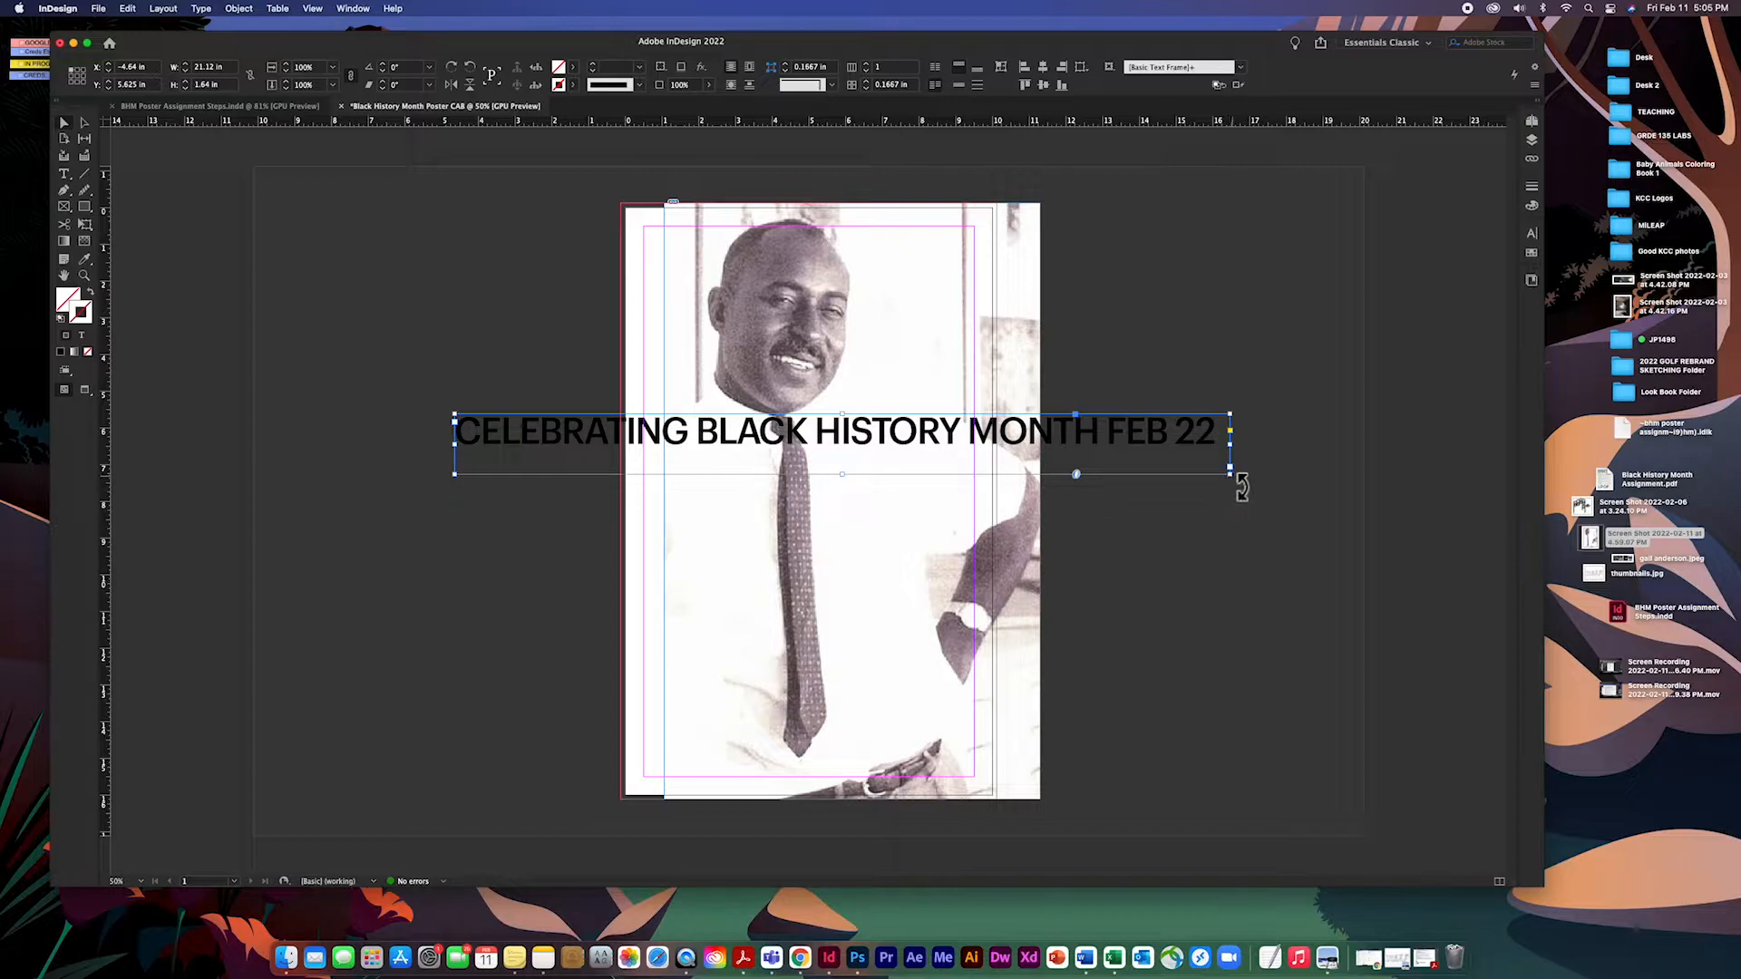
Try to scale the headline and its frame down to about 14.57 in wide, and undo the change.
drag(1239, 481, 1012, 431)
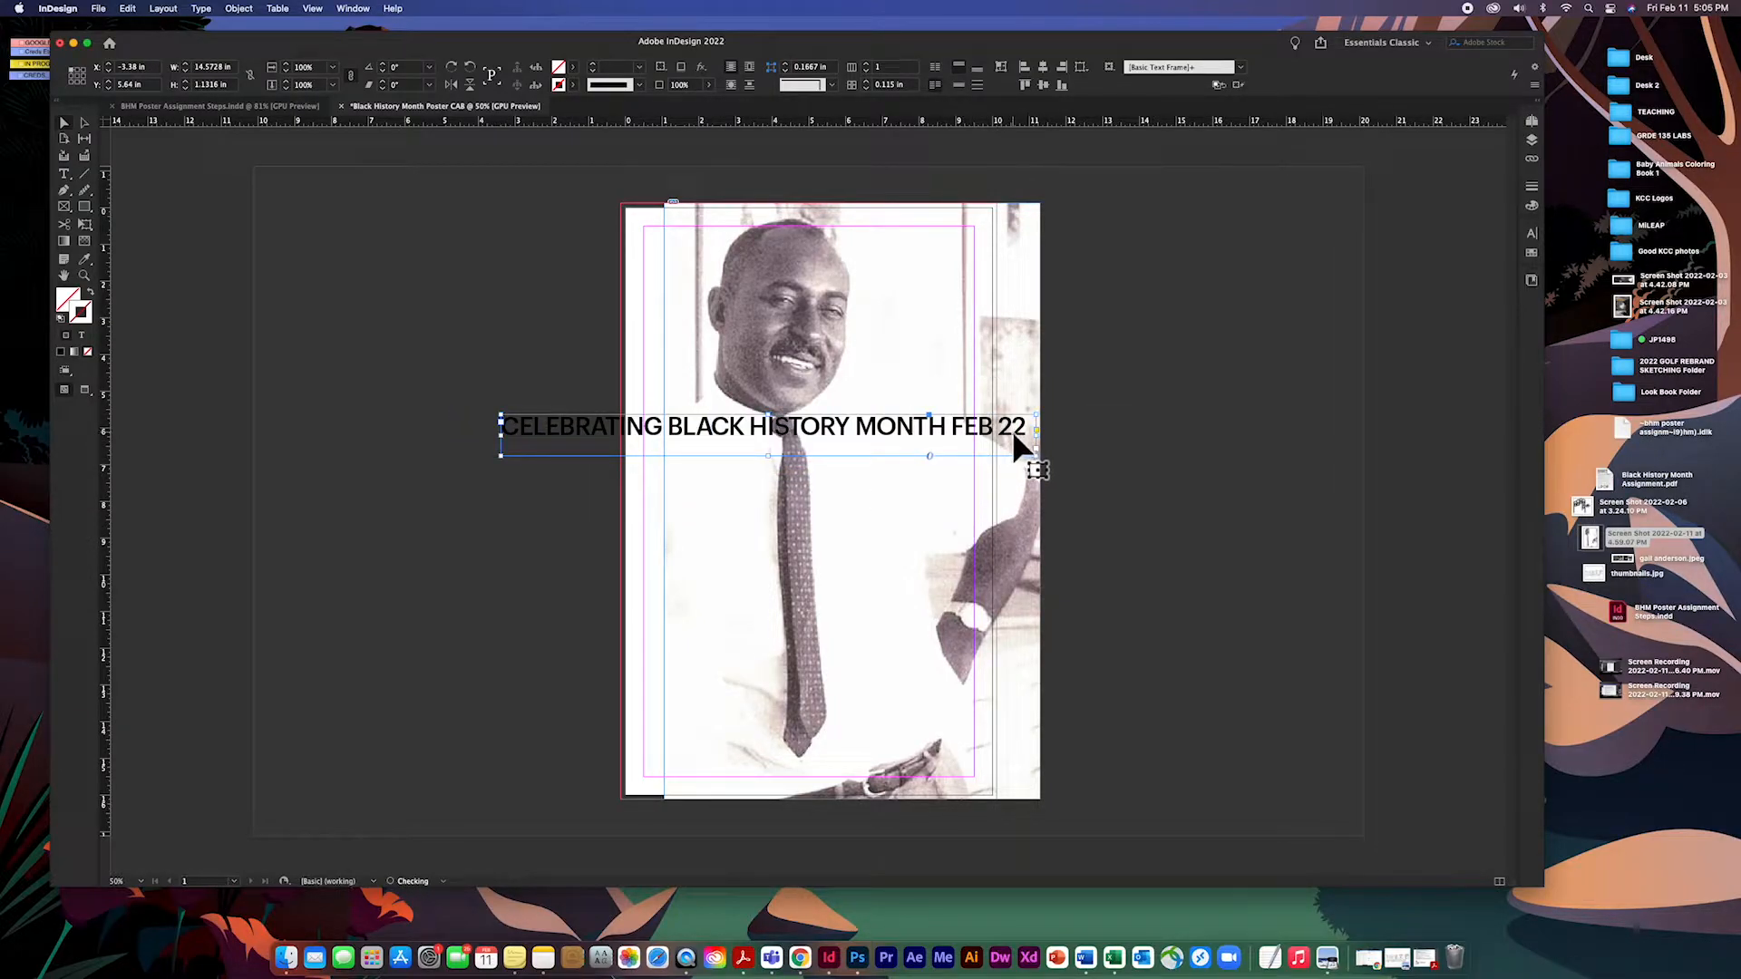
key(super+z)
key(super+z)
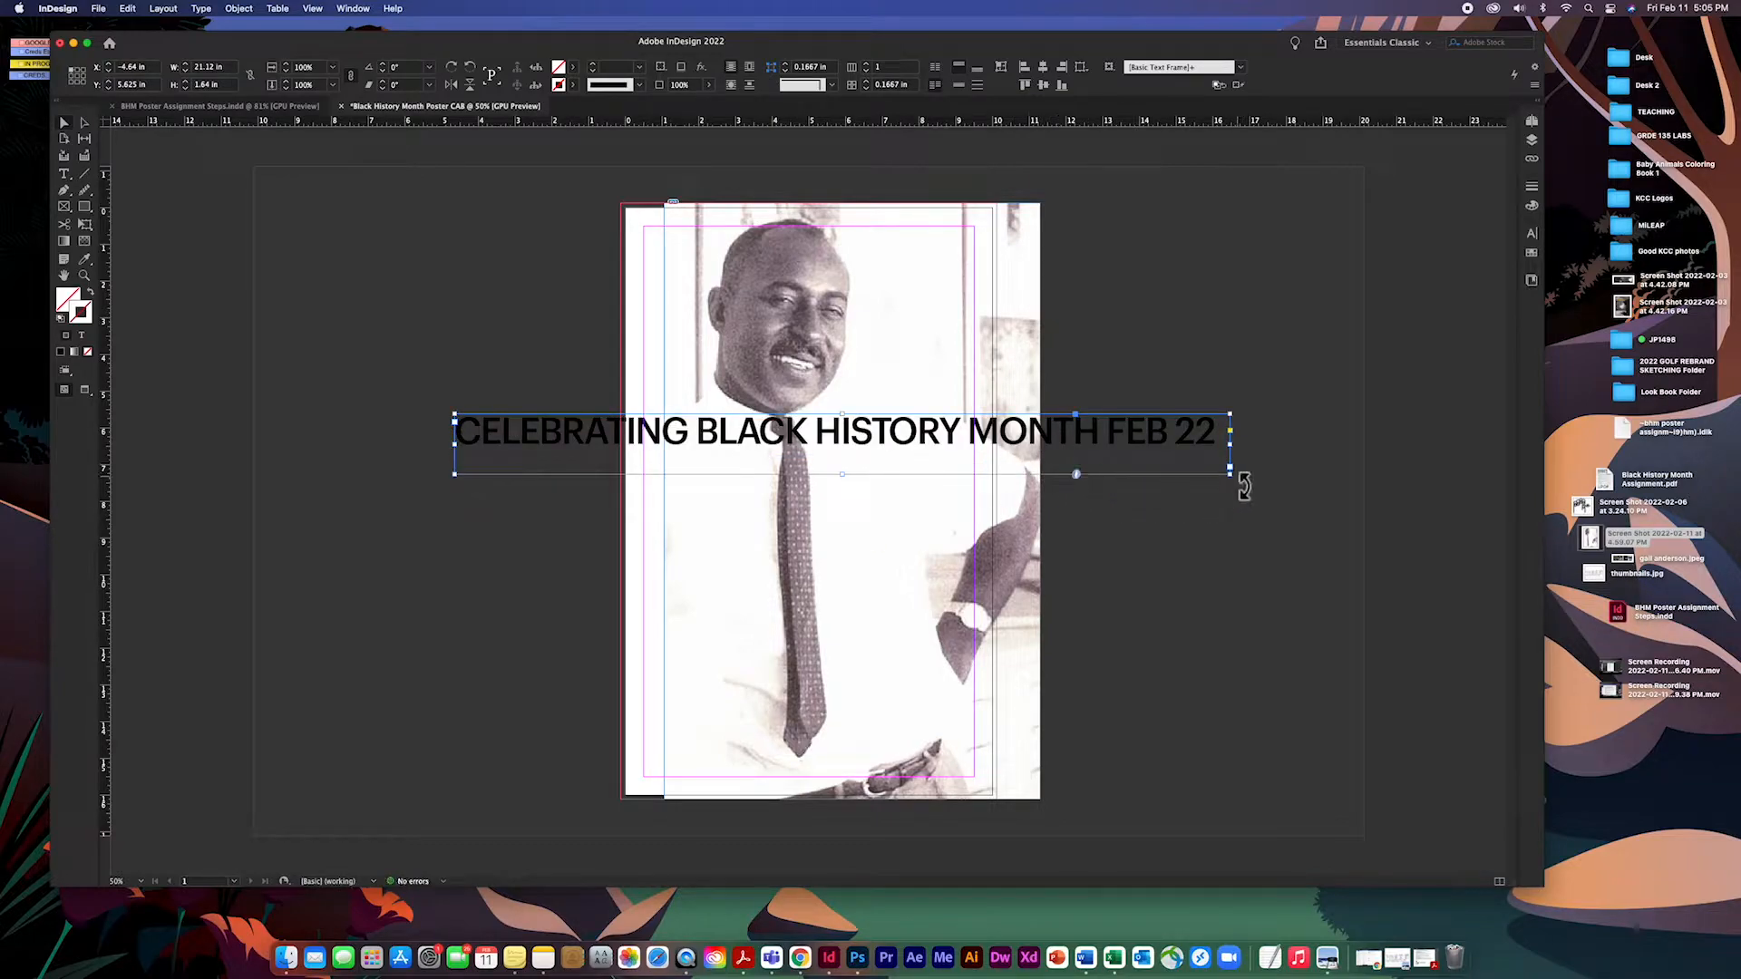
Scale the headline text down to about 36.2 pt in a taller frame across the man's chest, and activate the Type tool.
drag(1231, 473, 1211, 525)
click(65, 175)
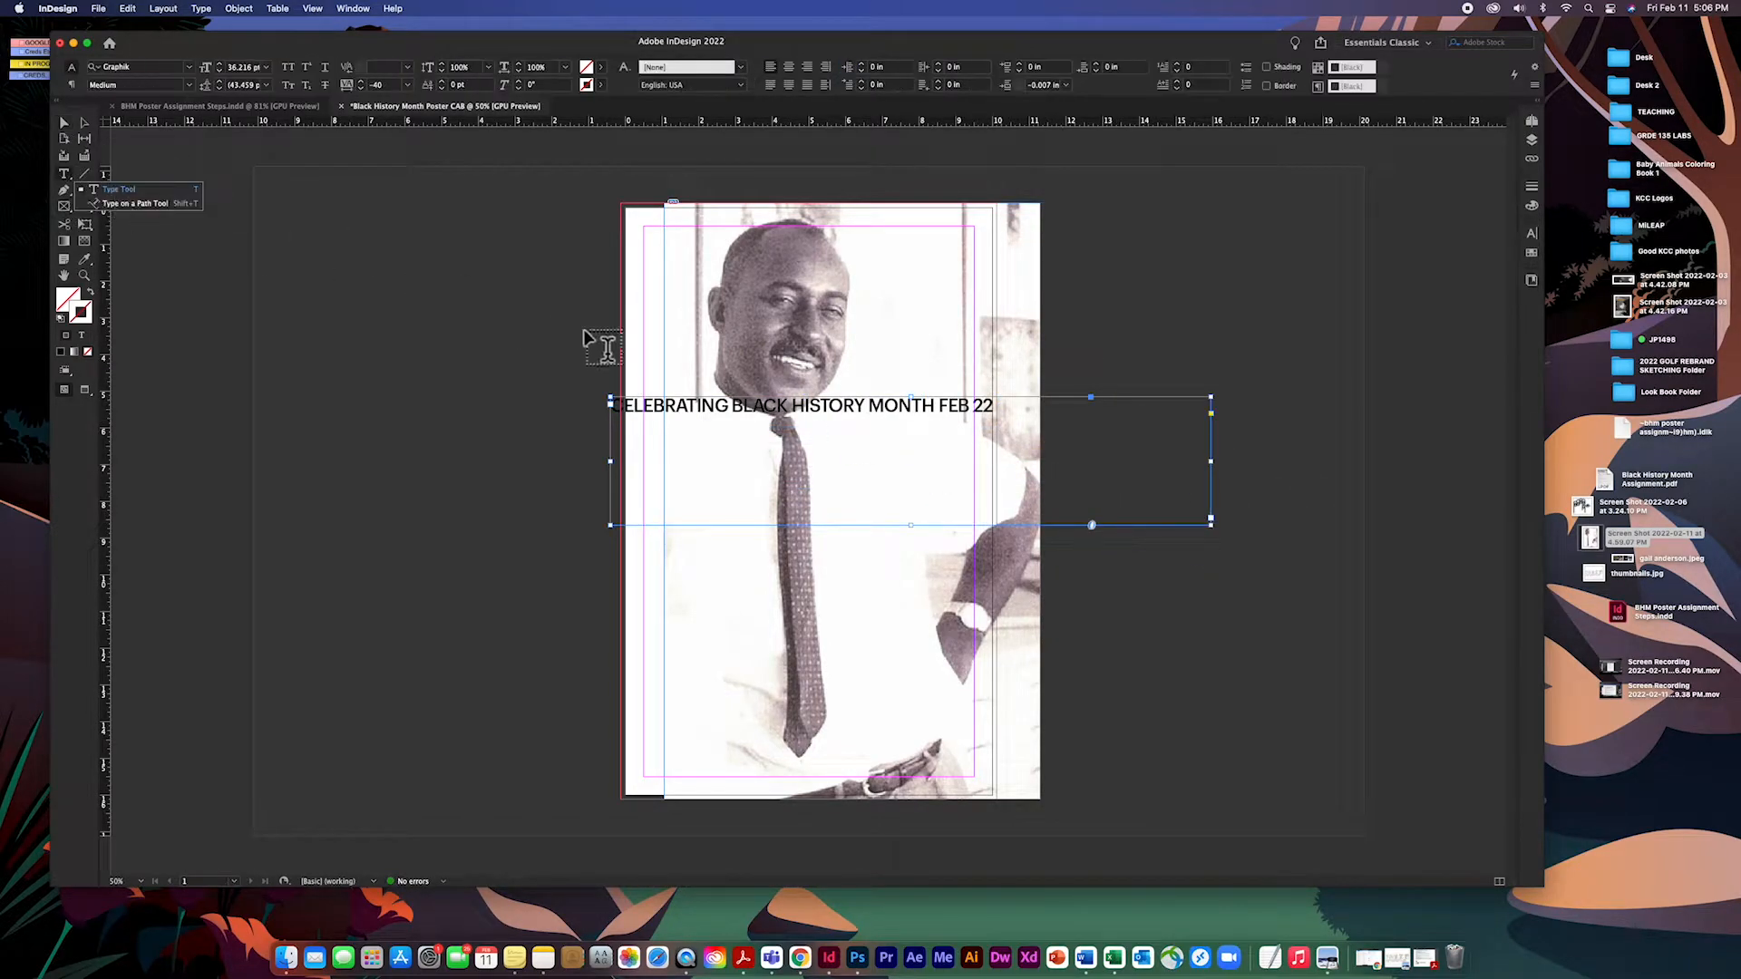
Select all of the headline text and increase its size to about 51 pt.
click(742, 417)
key(super+a)
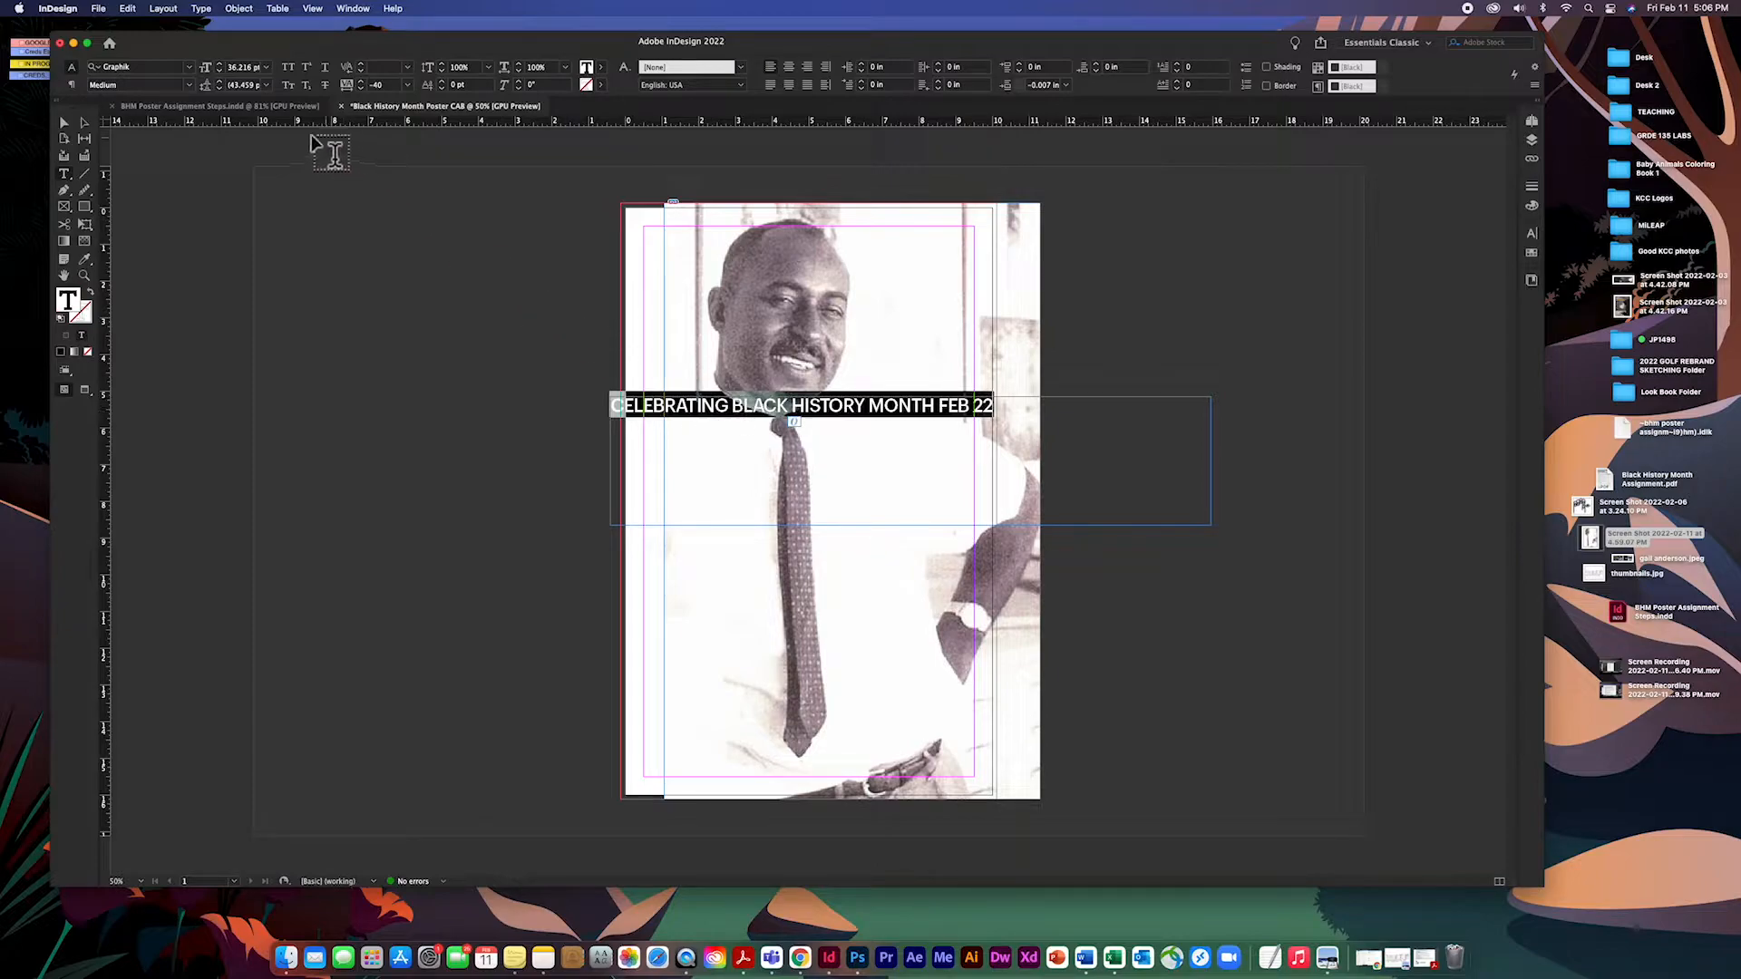
click(220, 65)
click(220, 66)
click(219, 65)
click(220, 65)
click(220, 65)
click(220, 66)
click(220, 66)
click(220, 66)
click(220, 66)
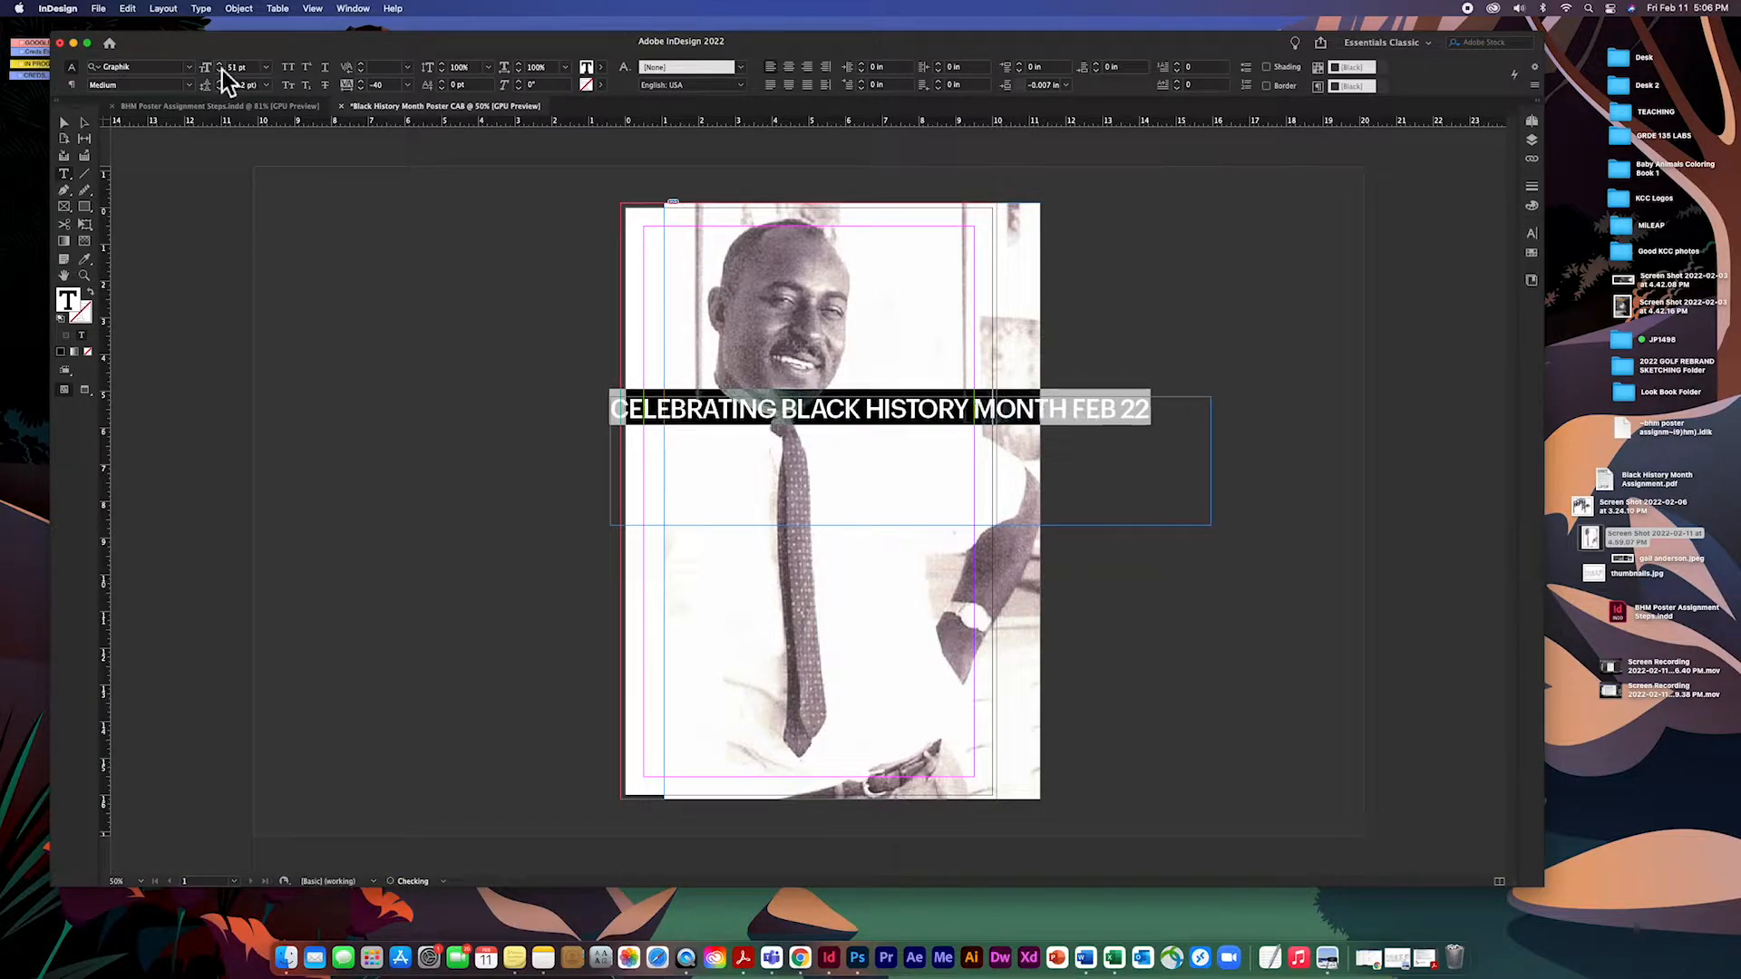
Trim the headline frame to about 15.68 by 1.26 in and stand it rotated 90° along the page's left margin.
click(63, 123)
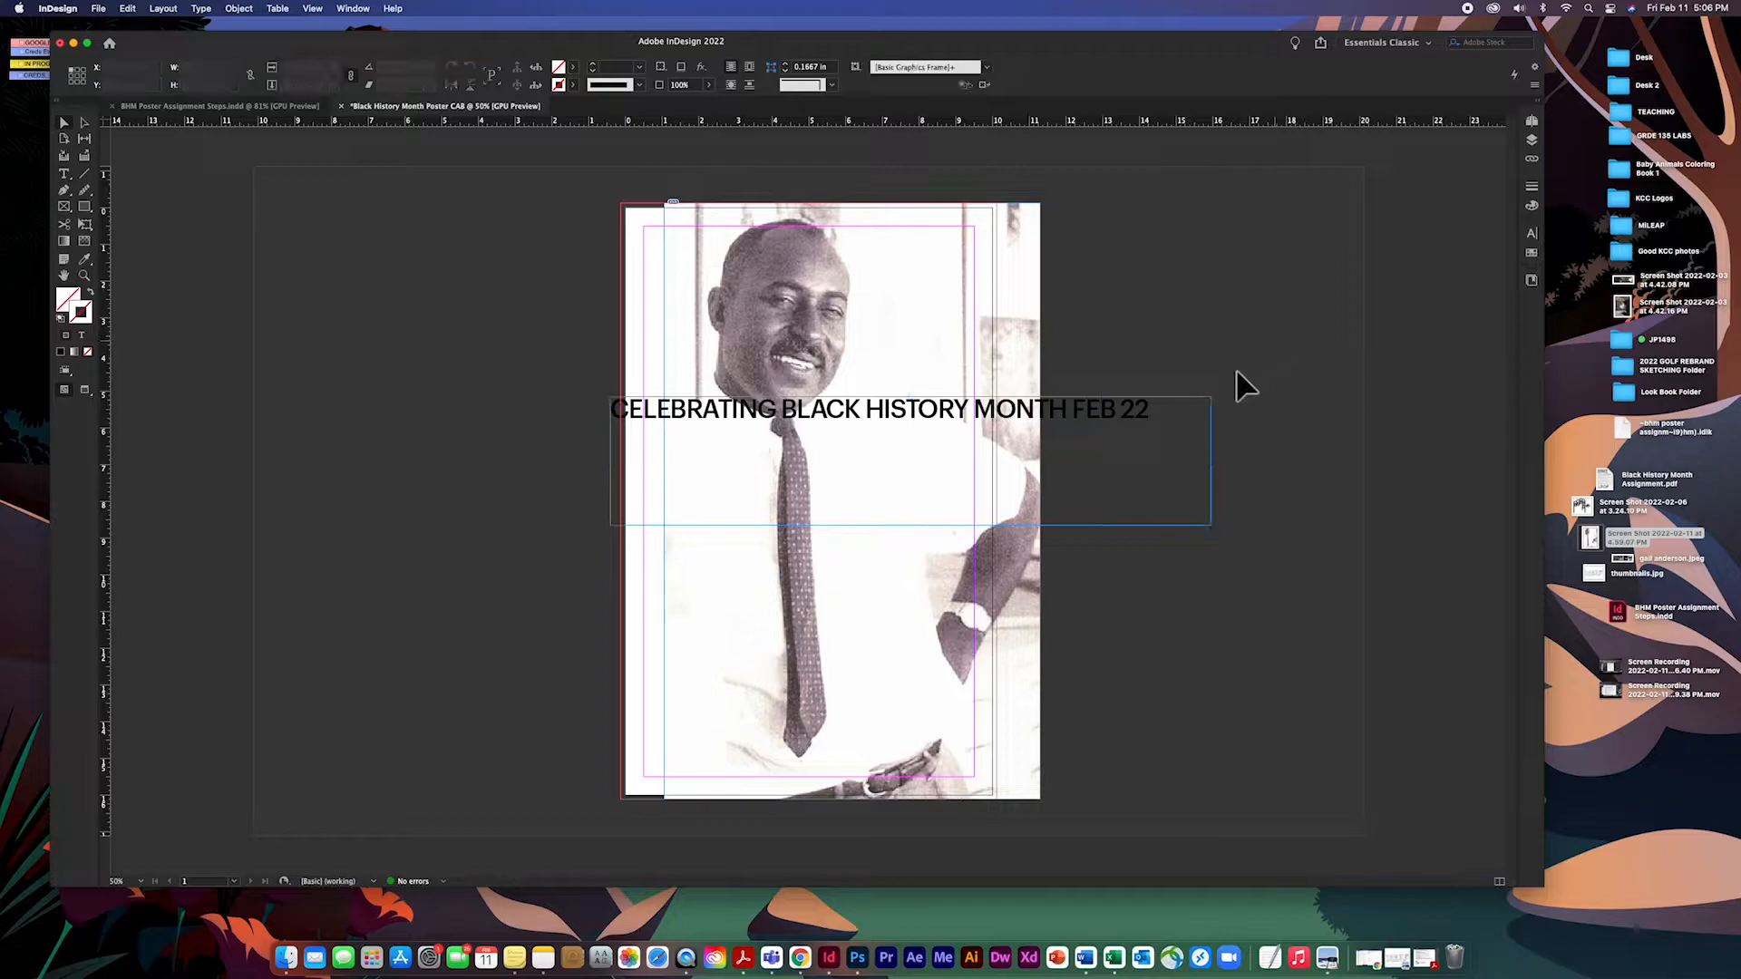
drag(1213, 527, 1186, 443)
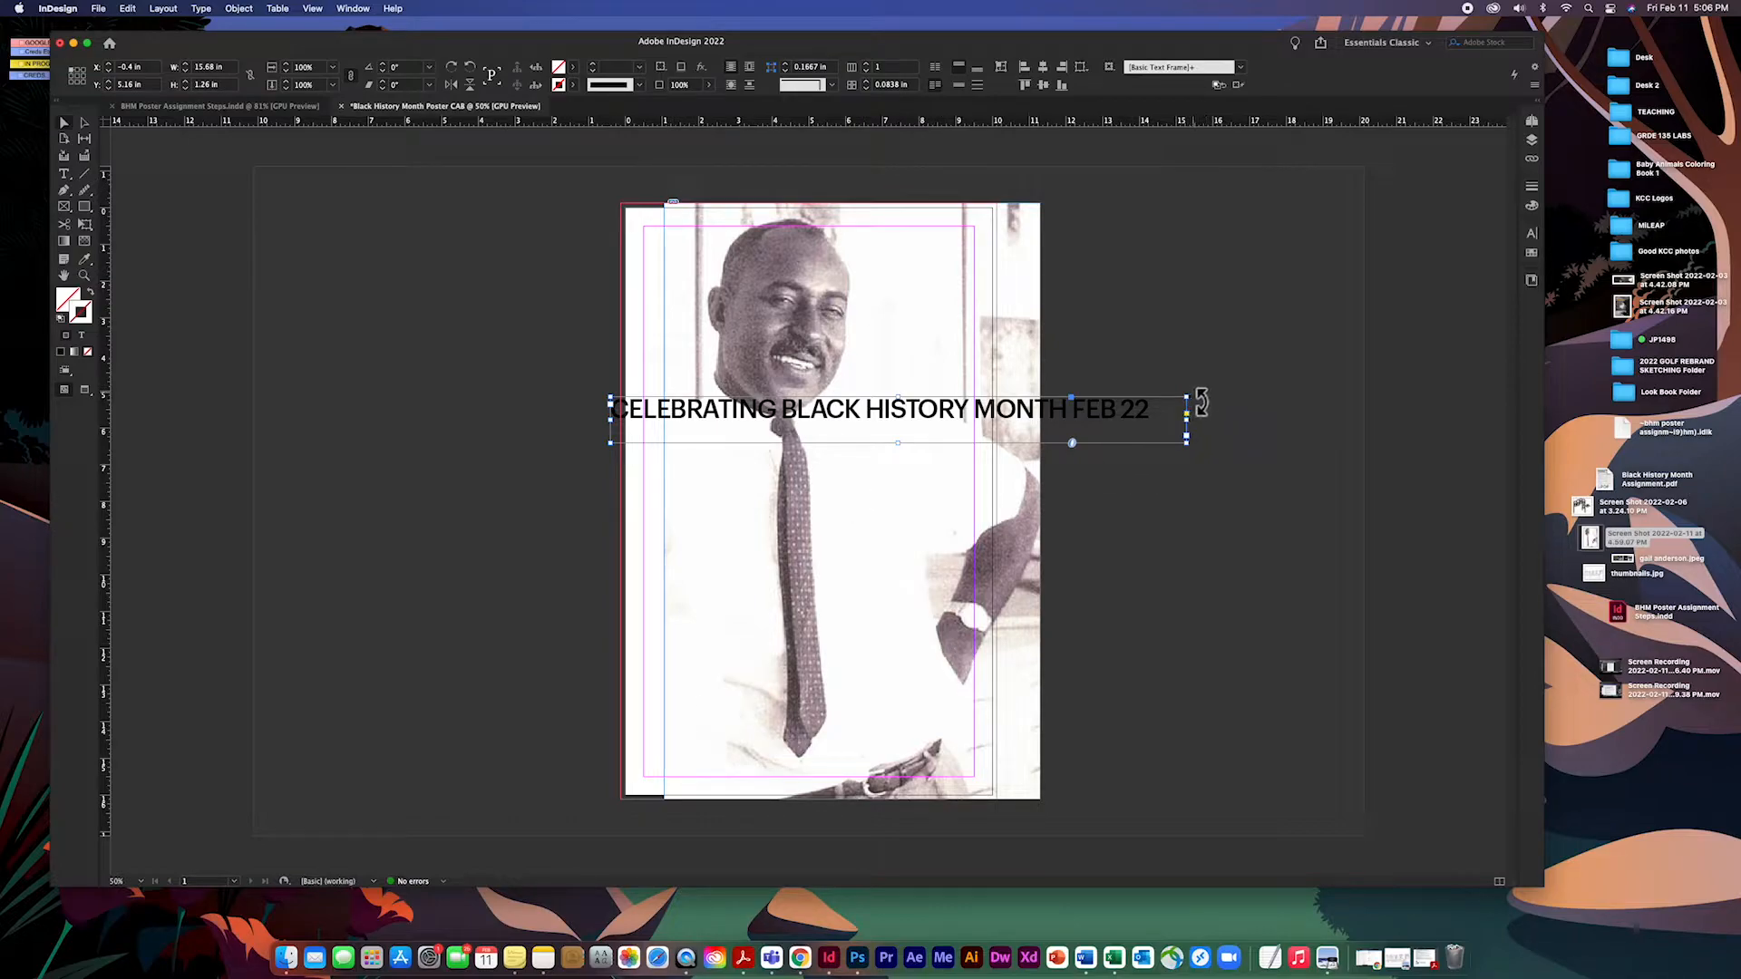
drag(1200, 403, 880, 238)
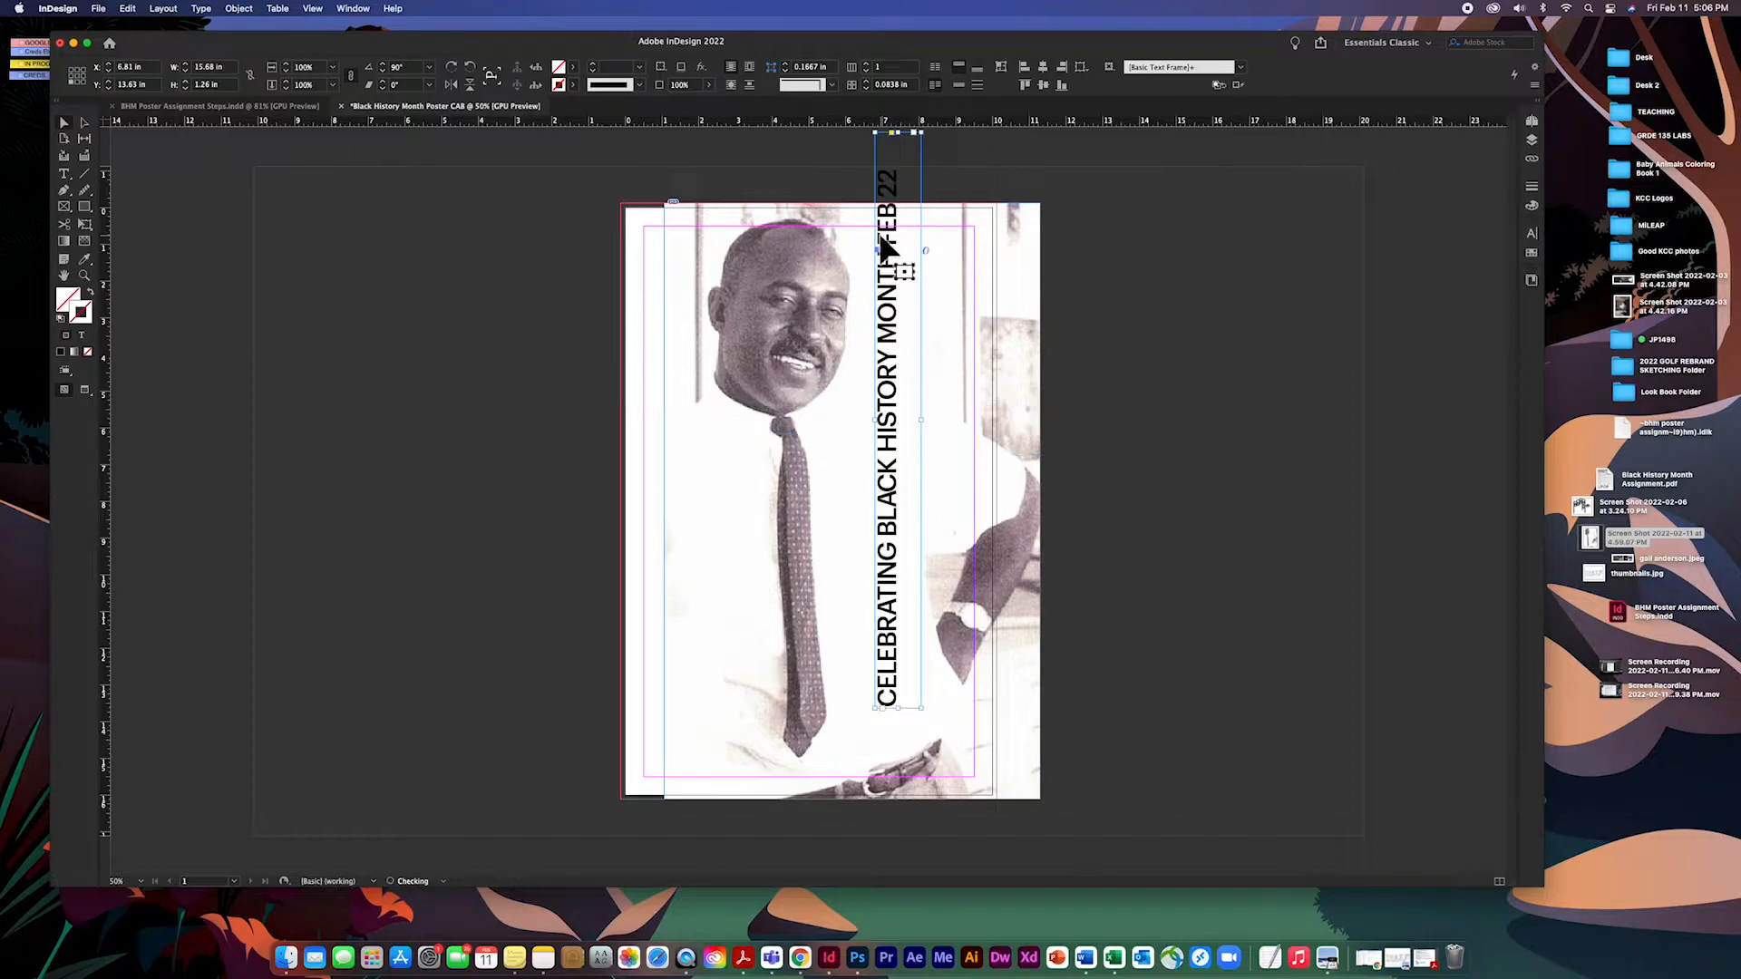
drag(891, 363, 662, 430)
click(1244, 493)
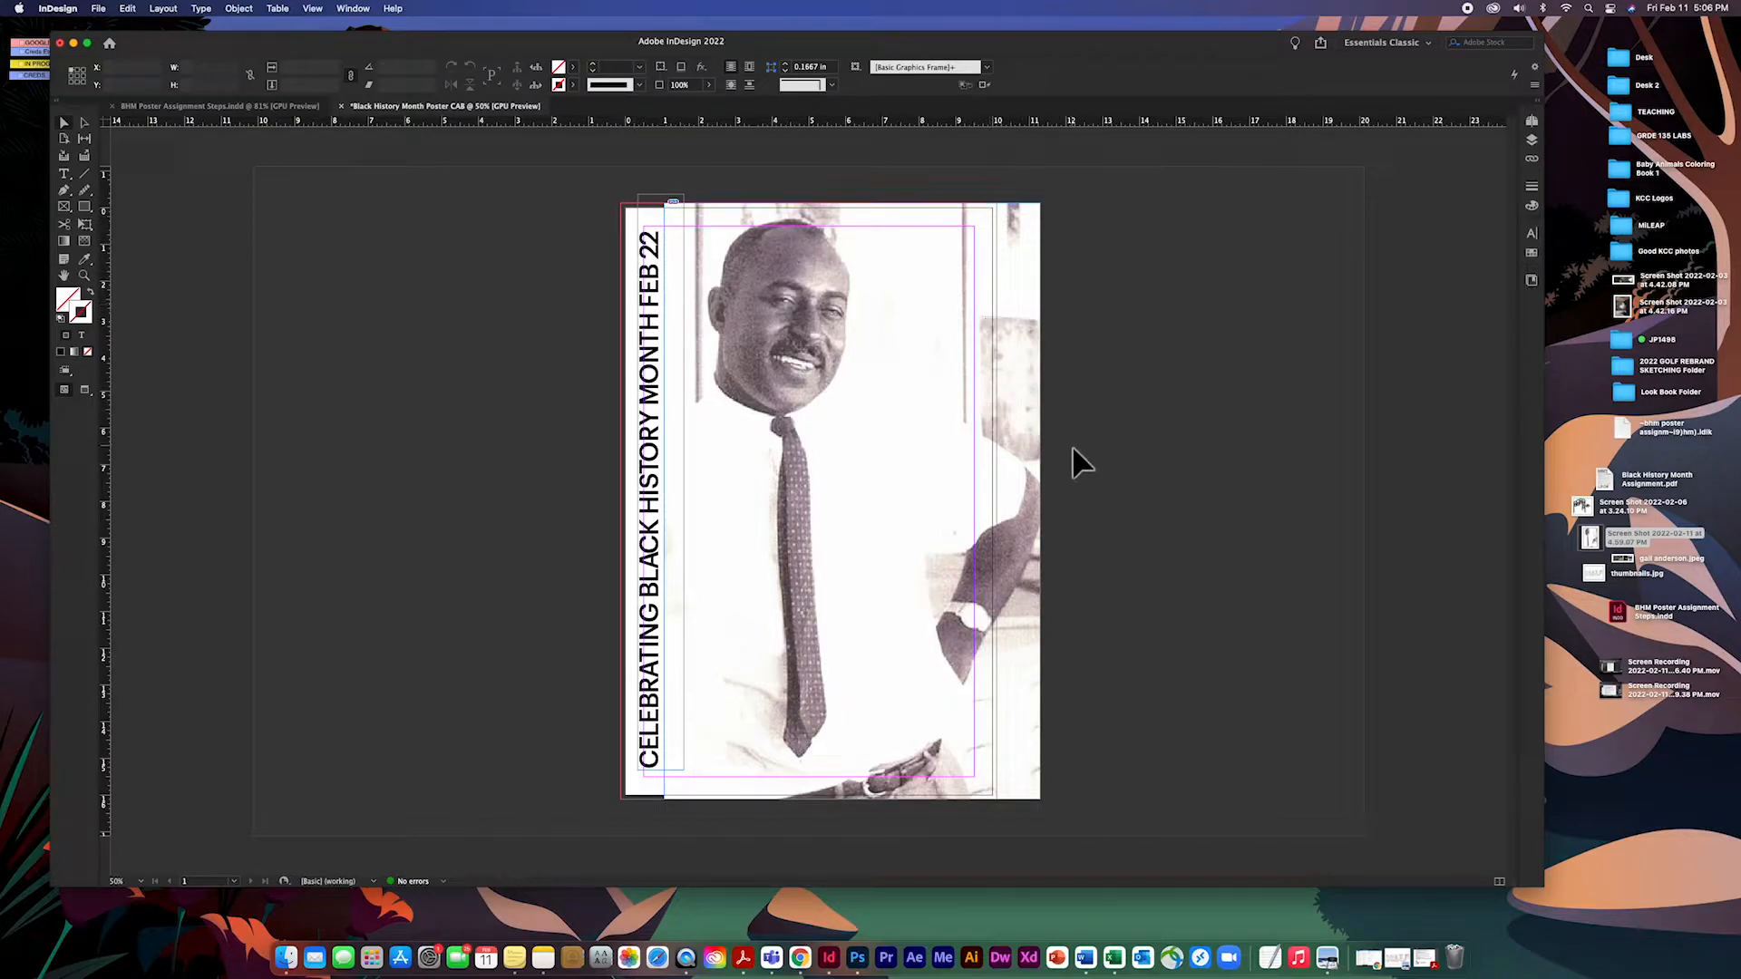
Preview the poster without guides and shift the photo slightly to the left inside its frame.
key(w)
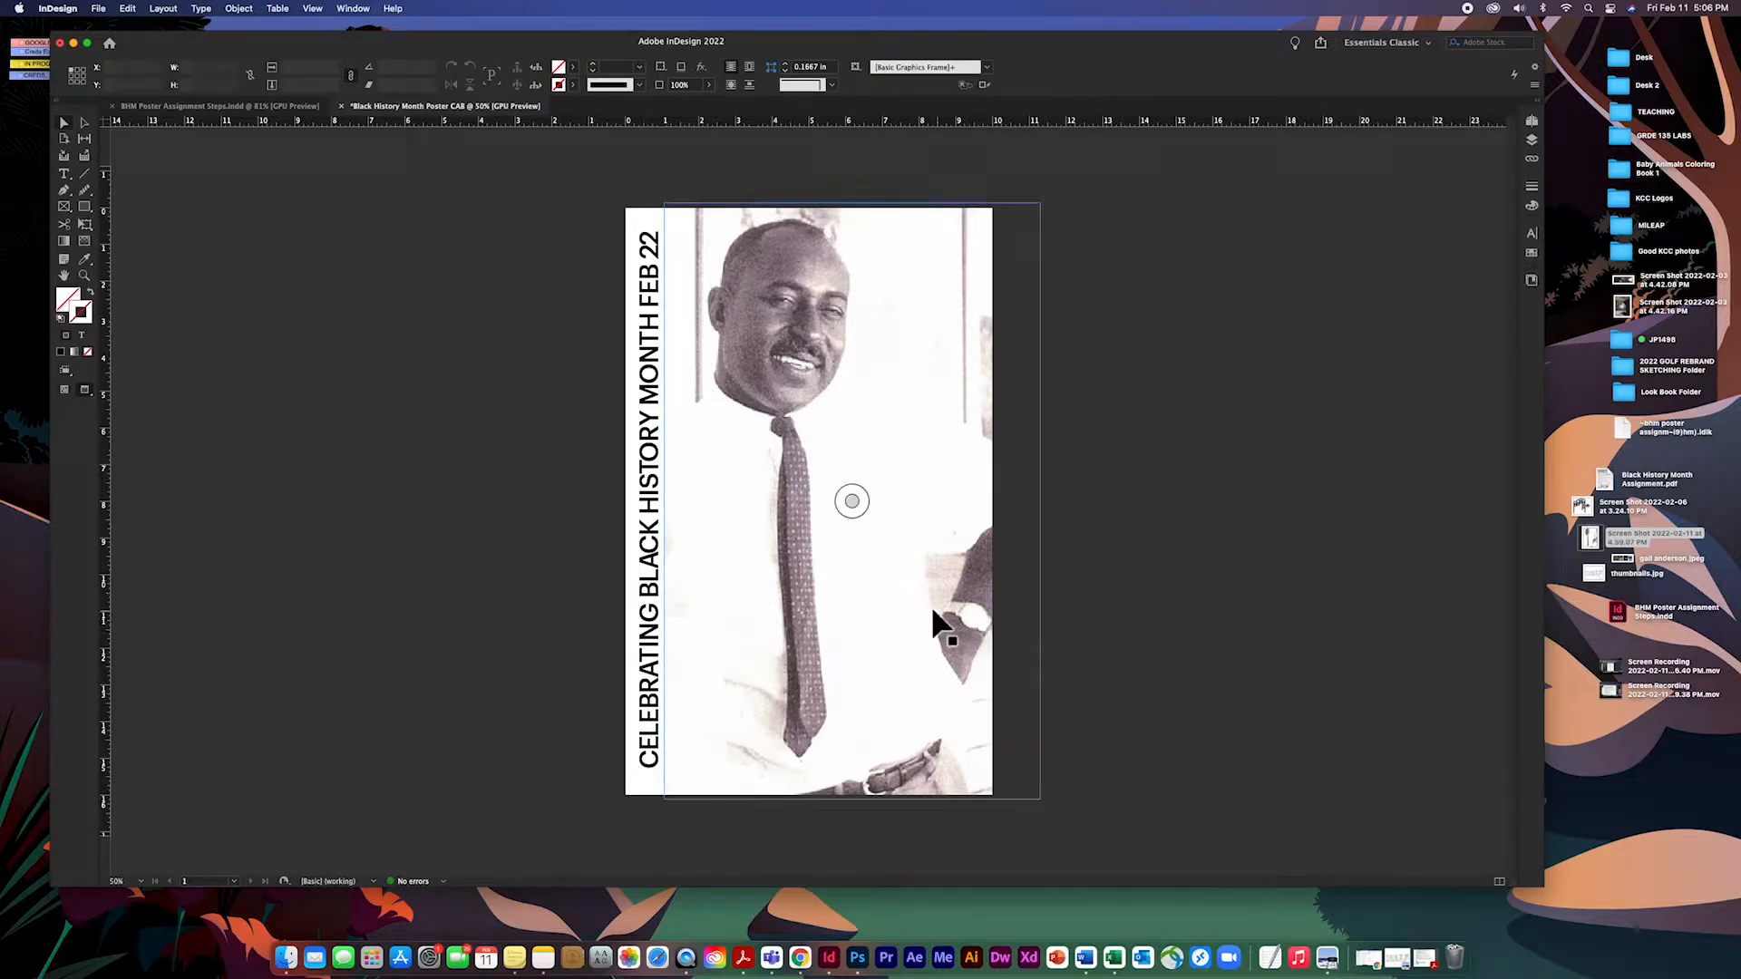
click(909, 601)
click(856, 500)
drag(856, 501, 832, 503)
click(1143, 583)
click(911, 555)
click(1166, 590)
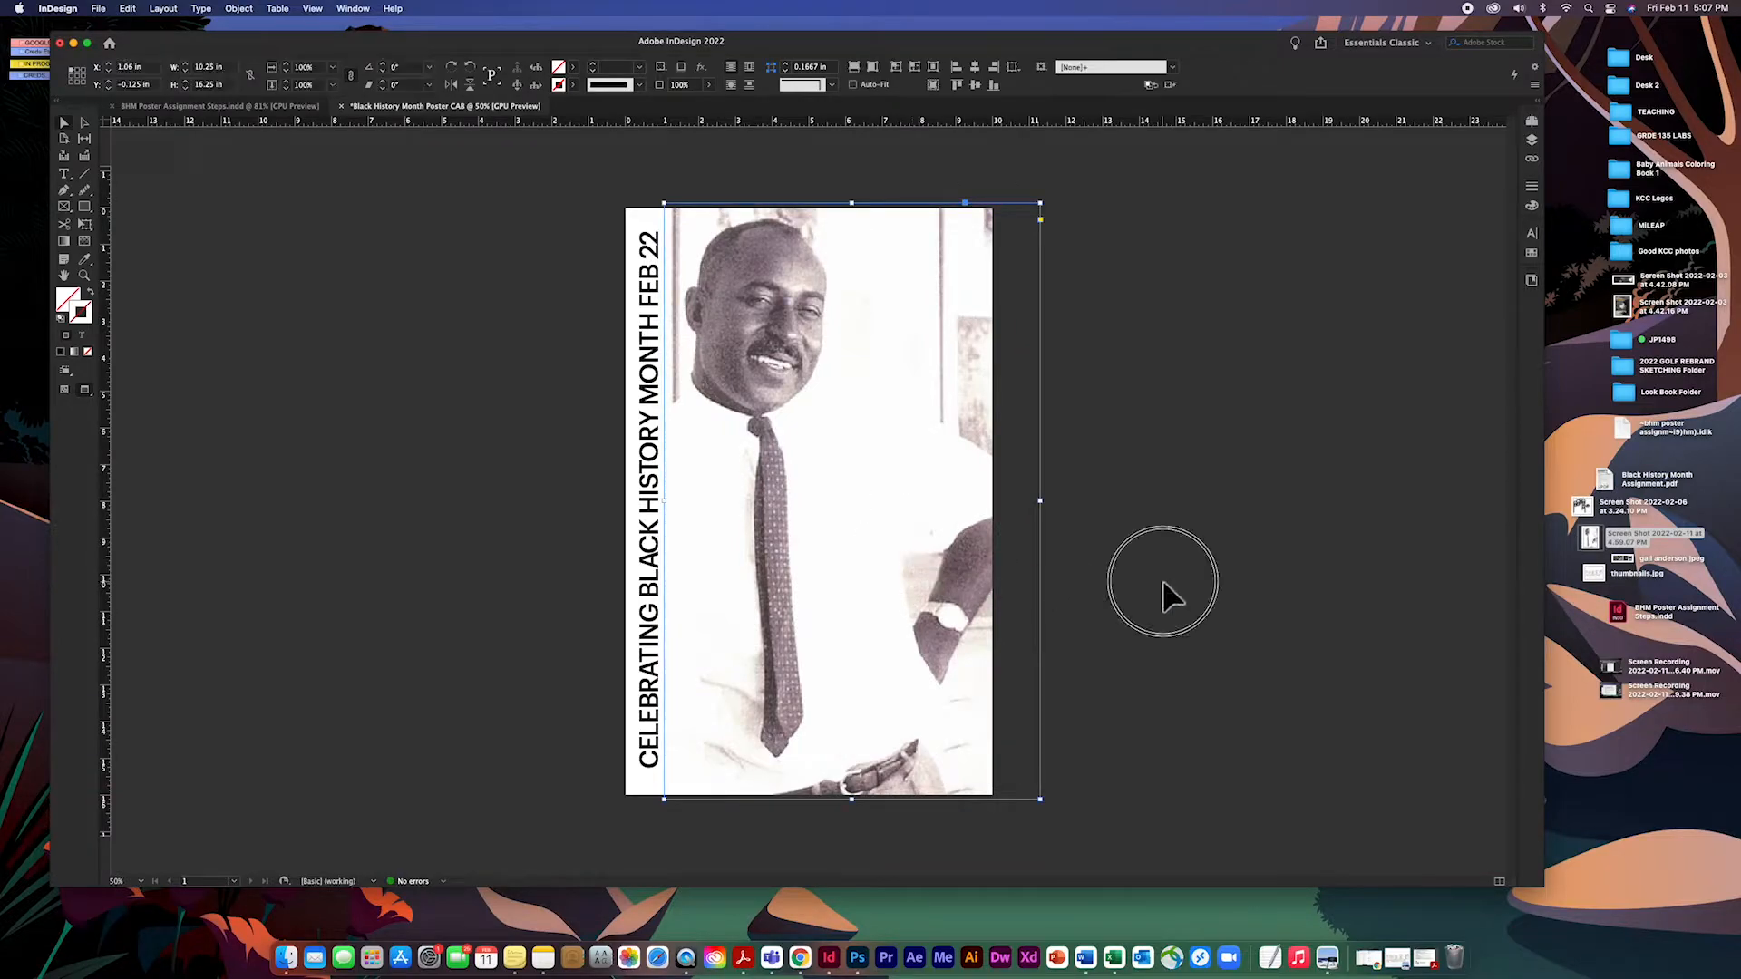
Draw a text frame about 7 by 4.28 in beside the man's tie and enter the honoree's full name in capitals.
click(65, 174)
drag(794, 470, 1059, 633)
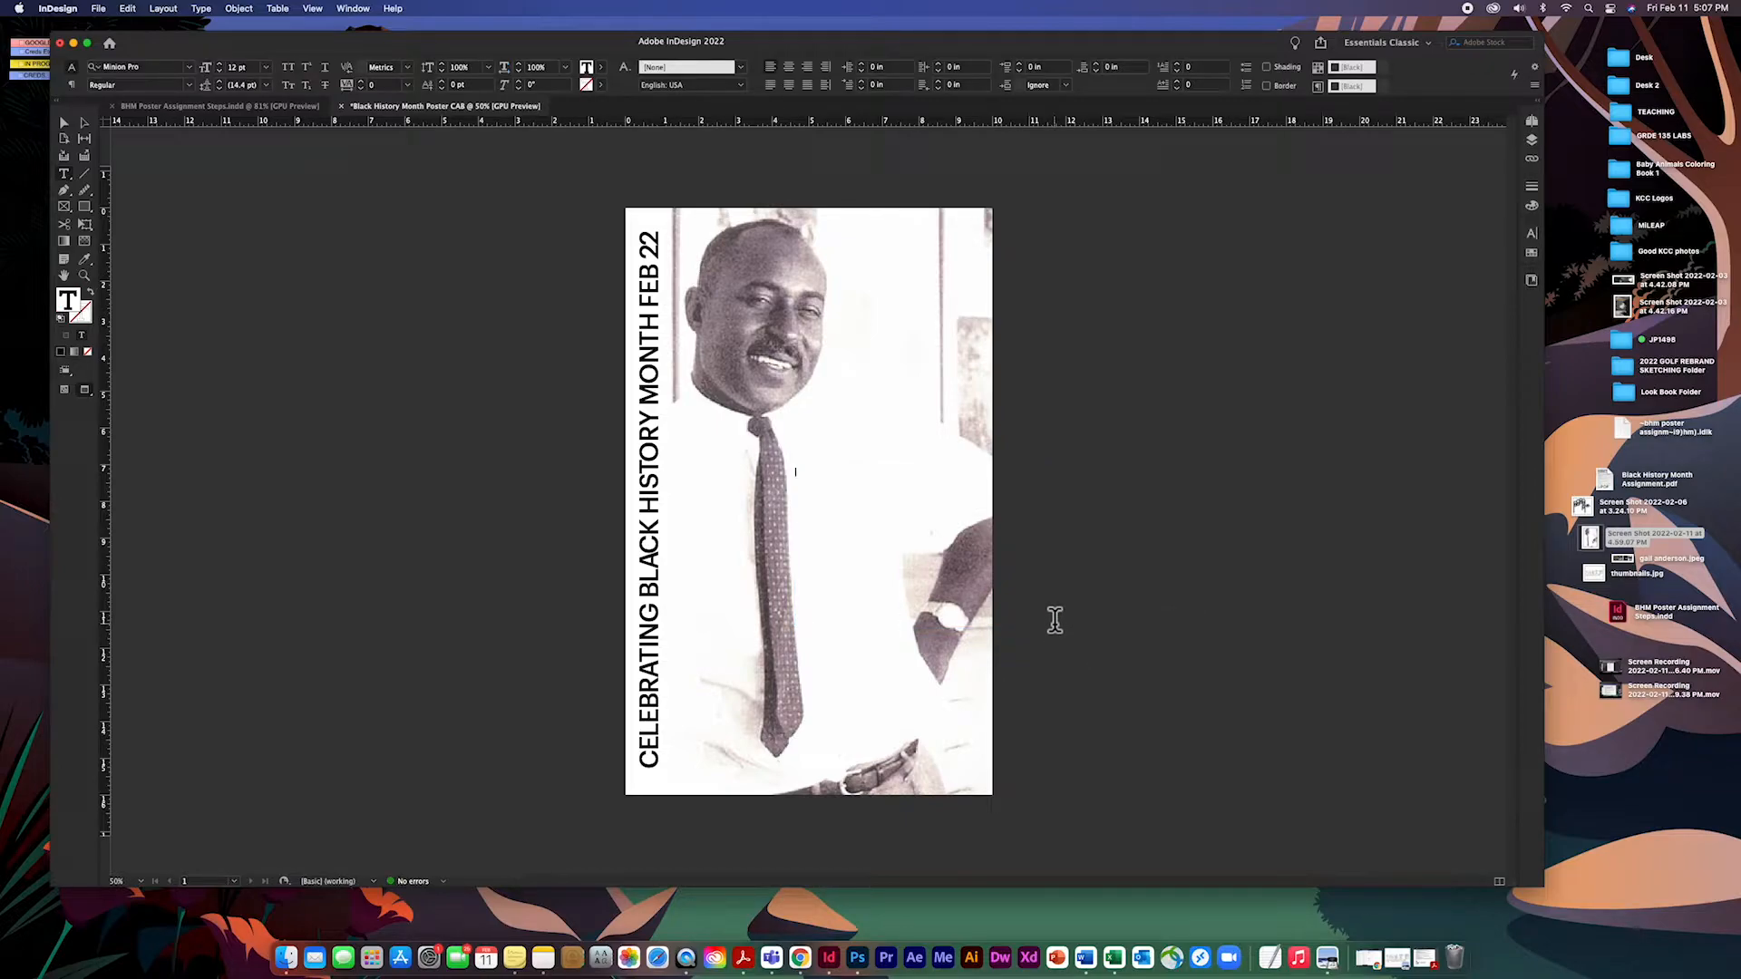
click(63, 123)
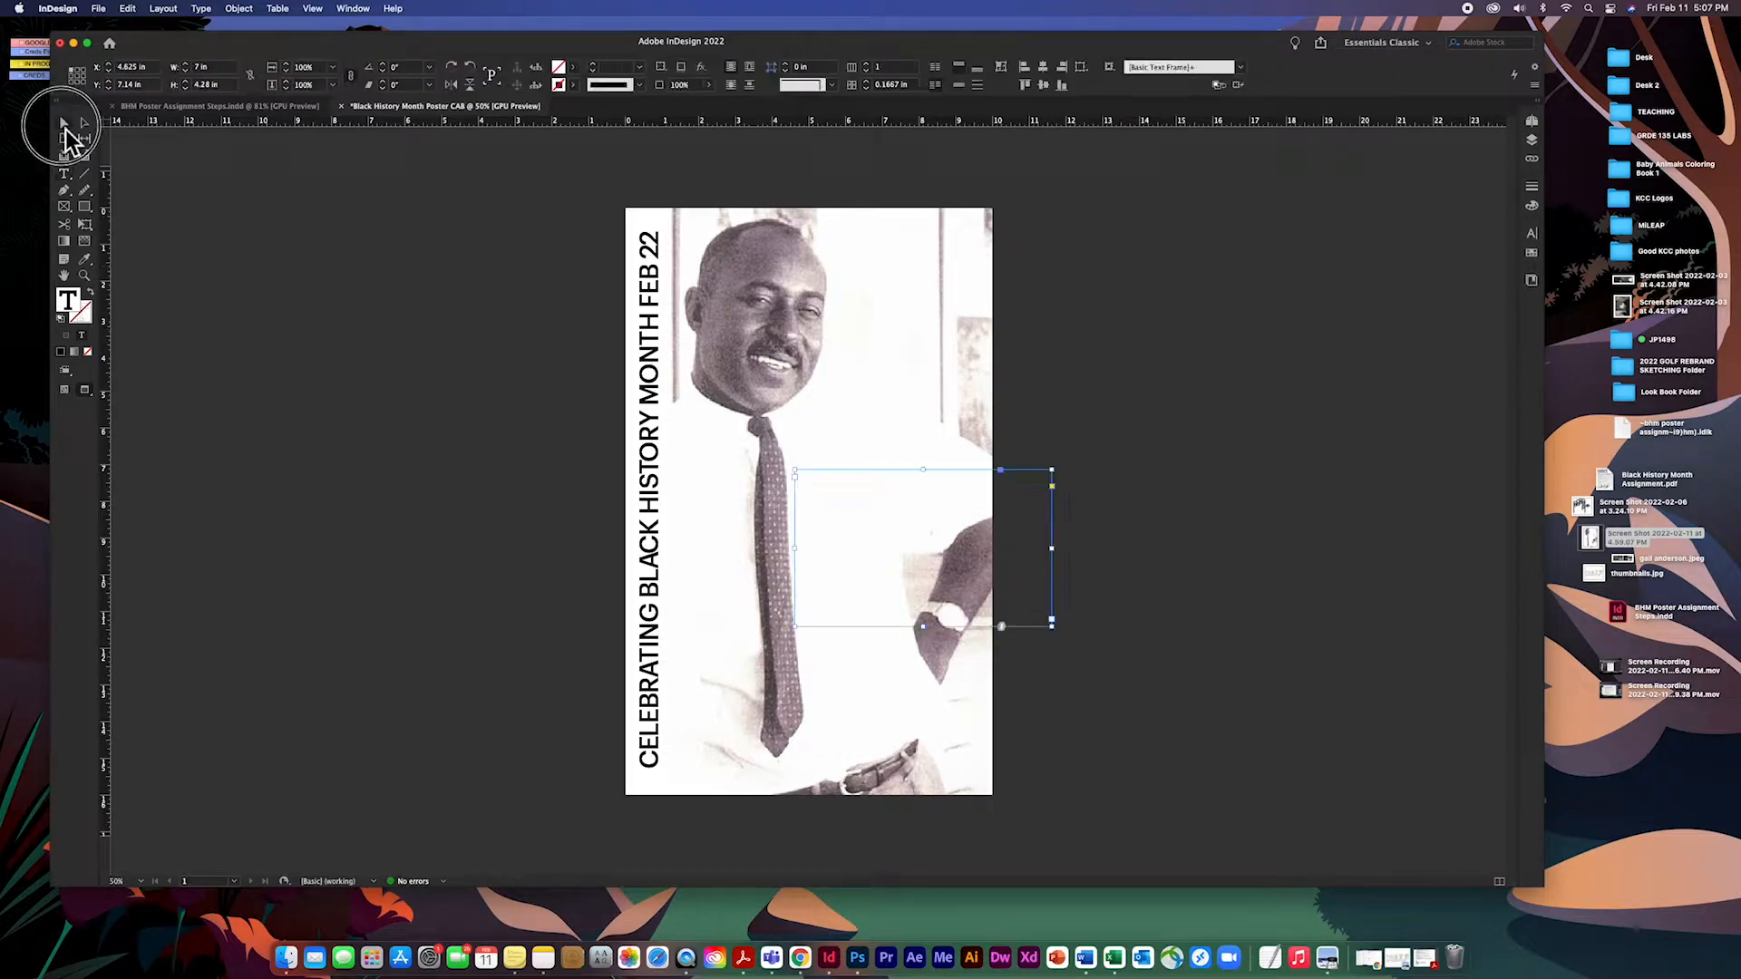
key(w)
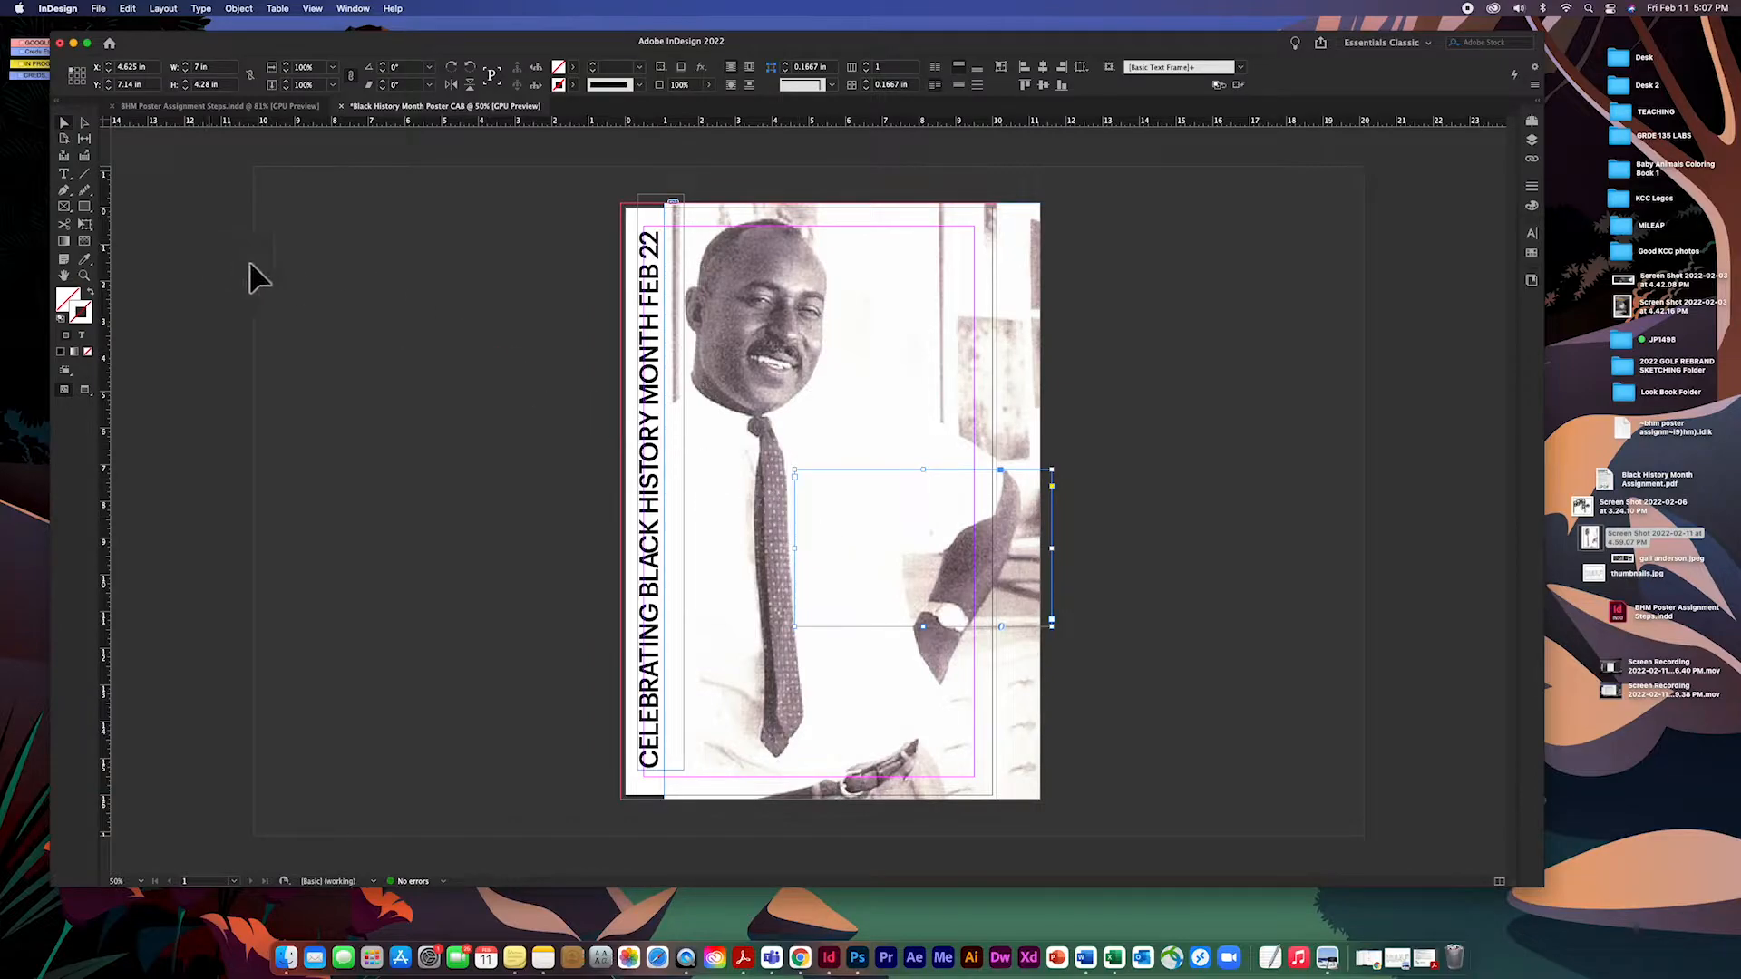
click(63, 173)
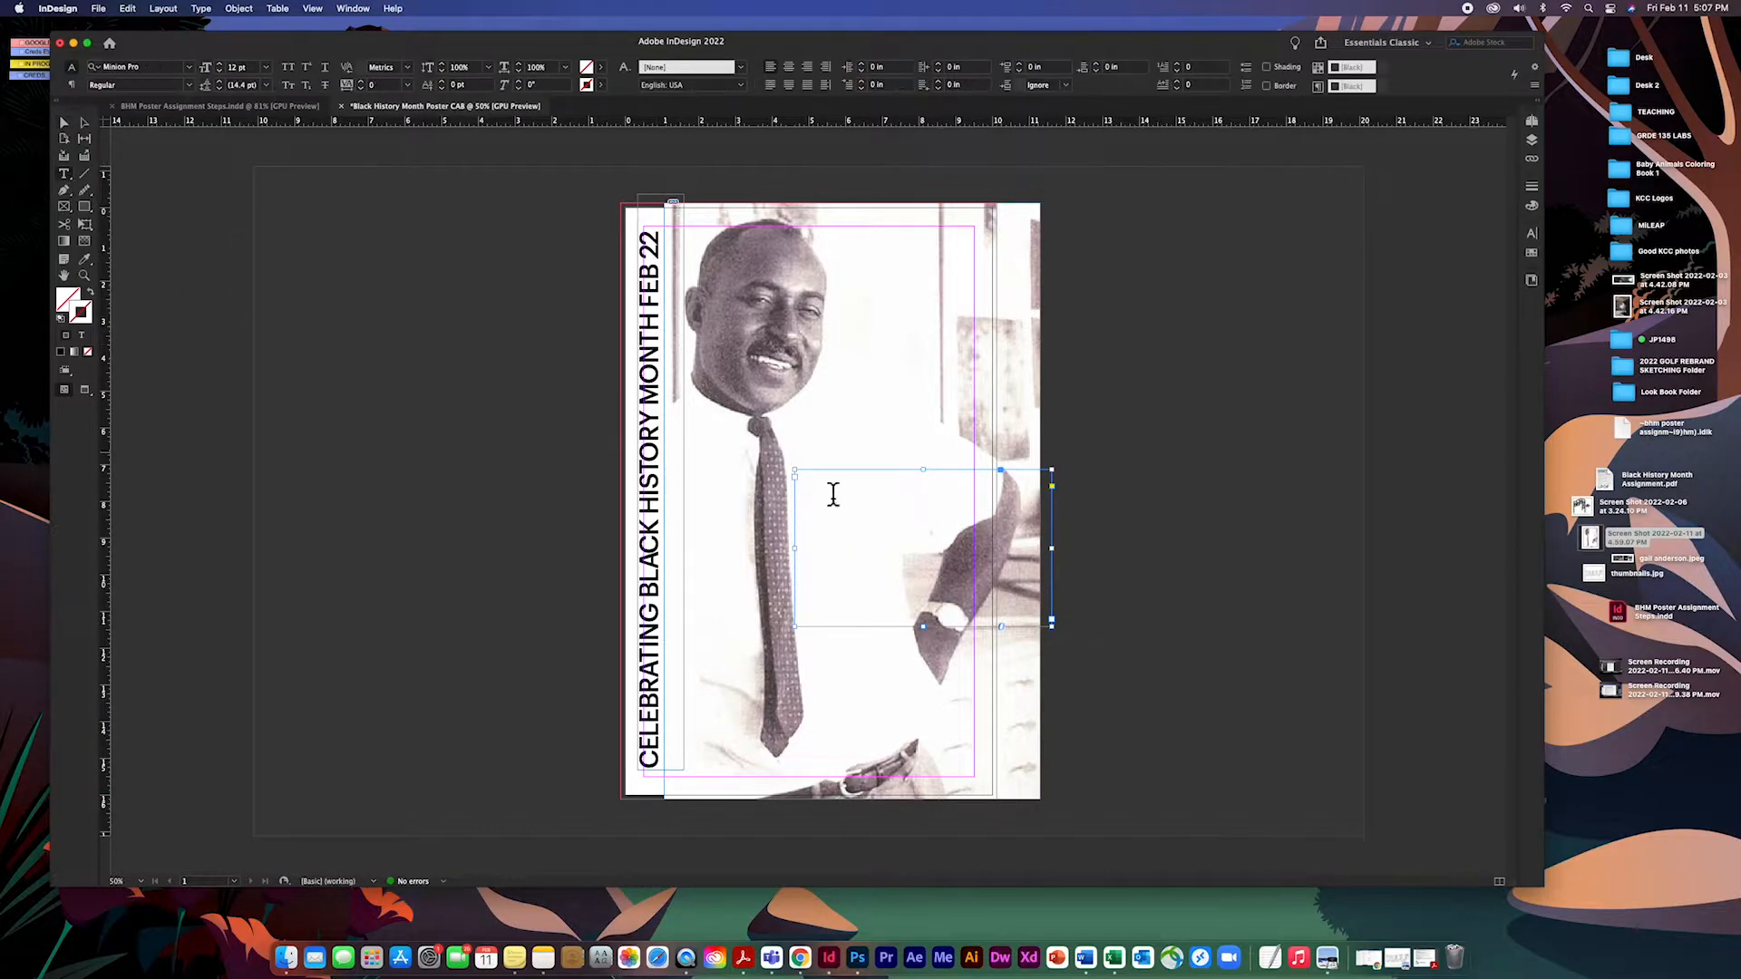
click(883, 506)
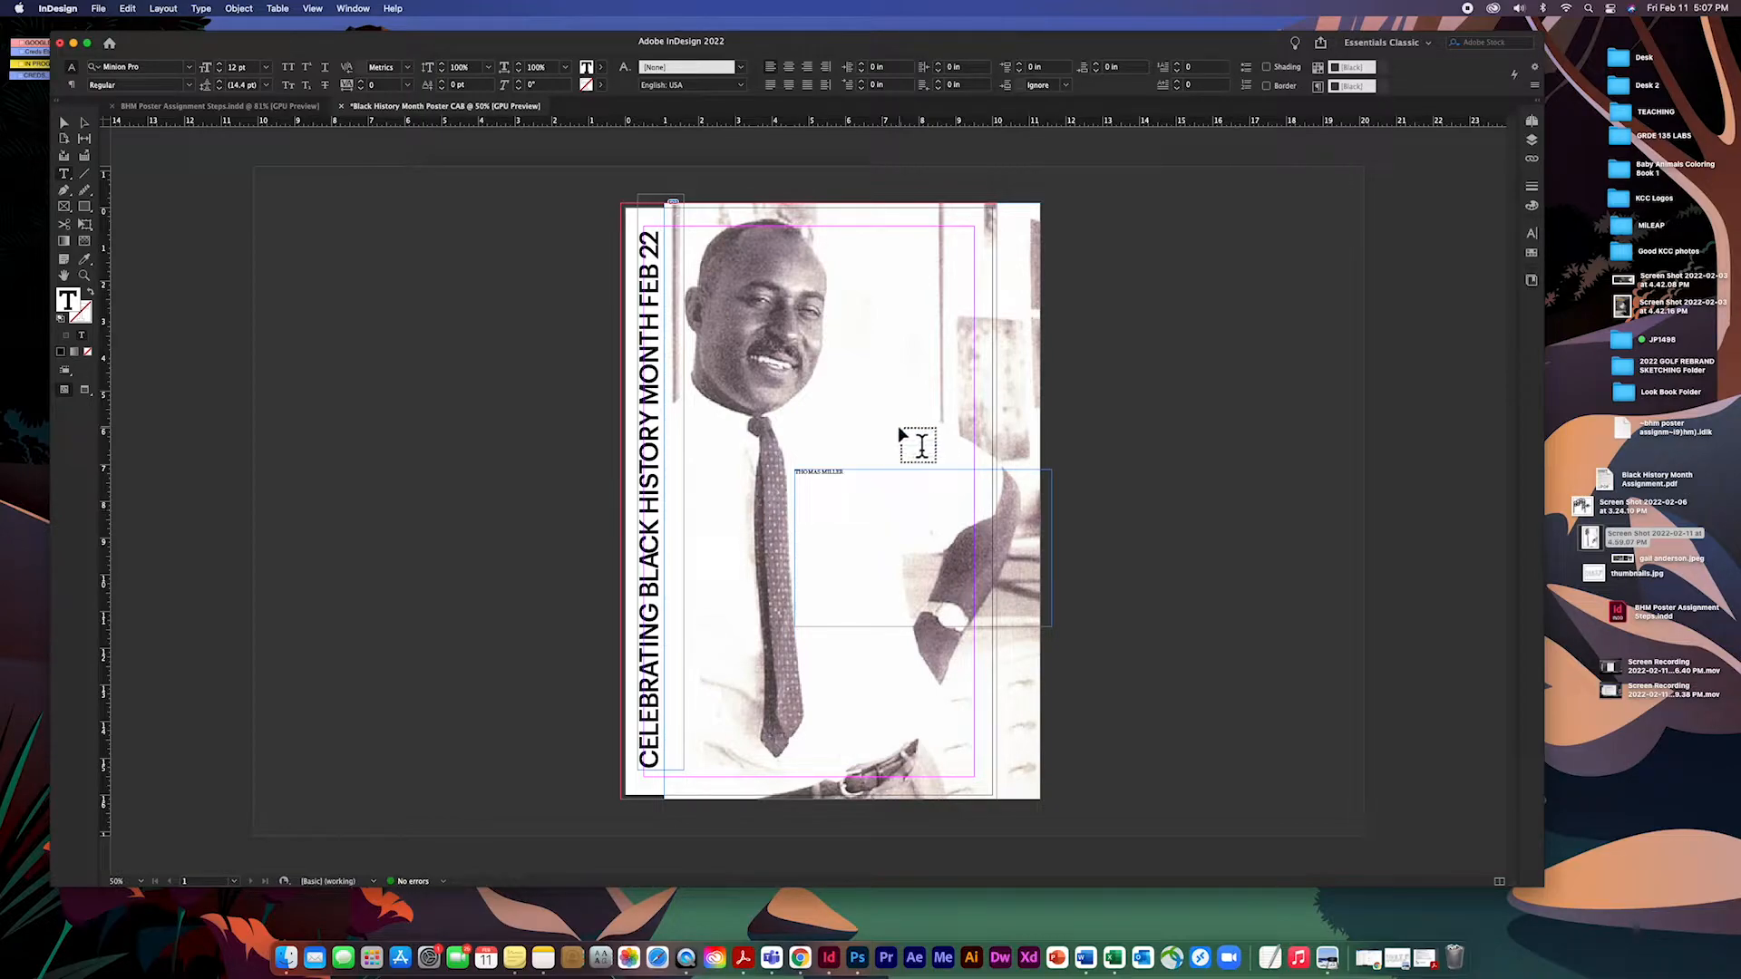
Set the font size of the honoree's name to 172 pt.
click(64, 122)
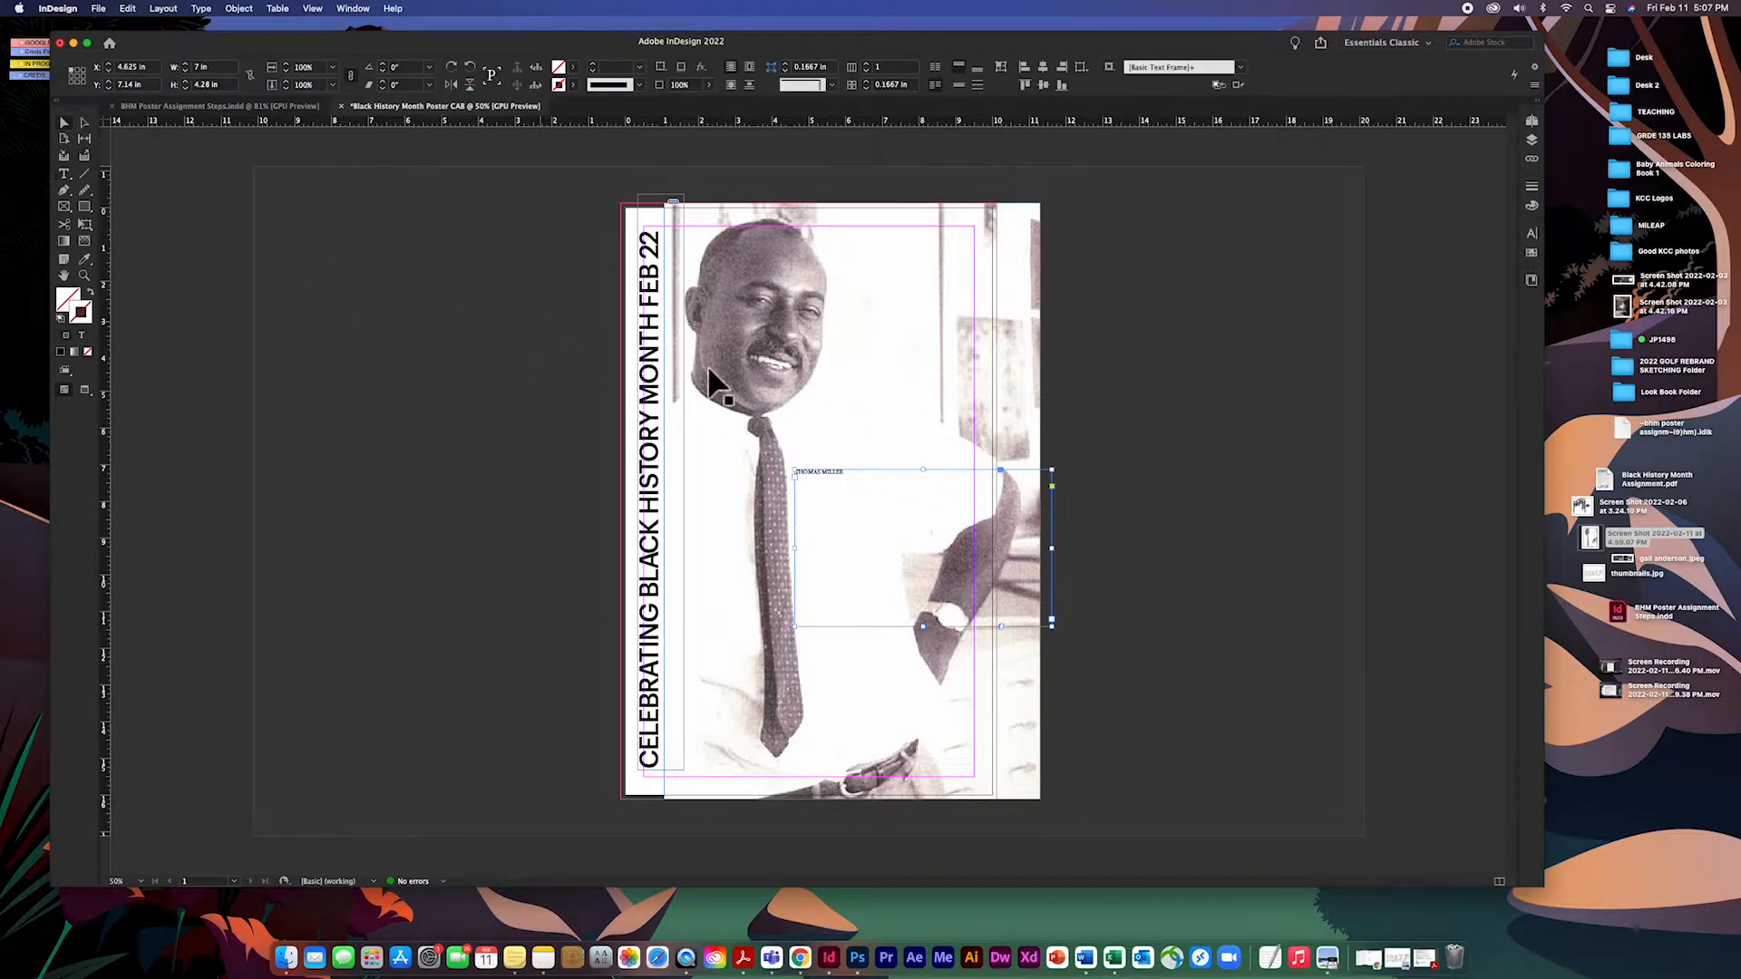
click(65, 175)
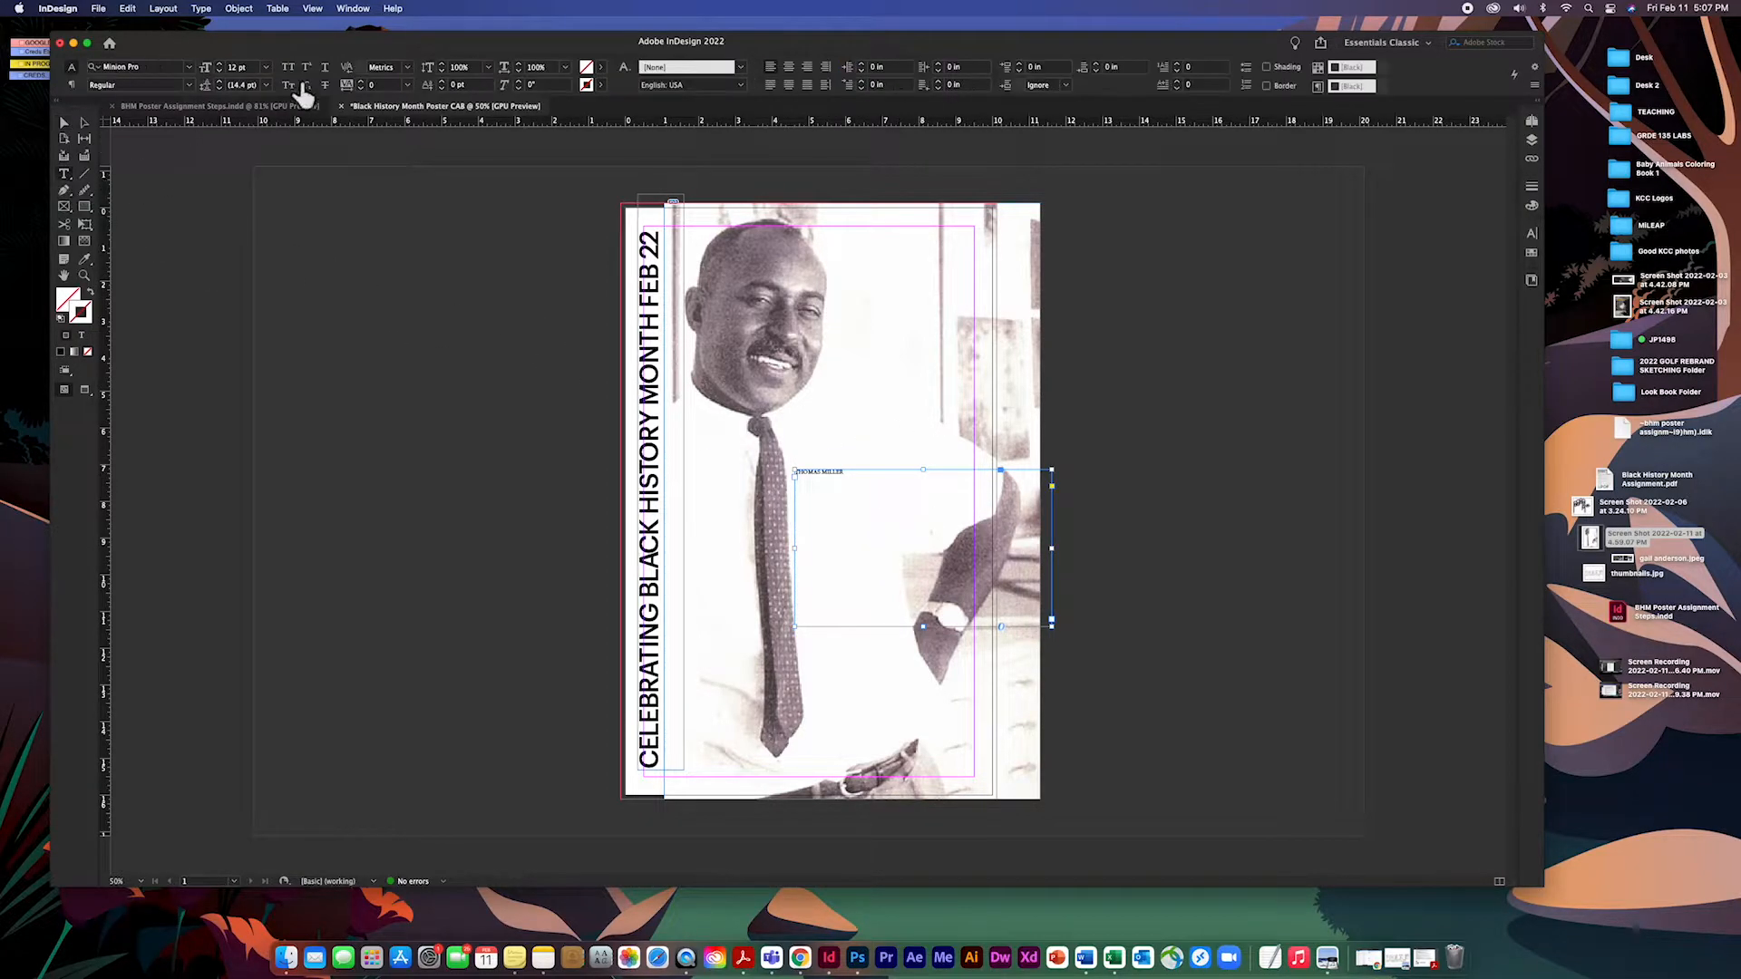
click(267, 68)
click(263, 285)
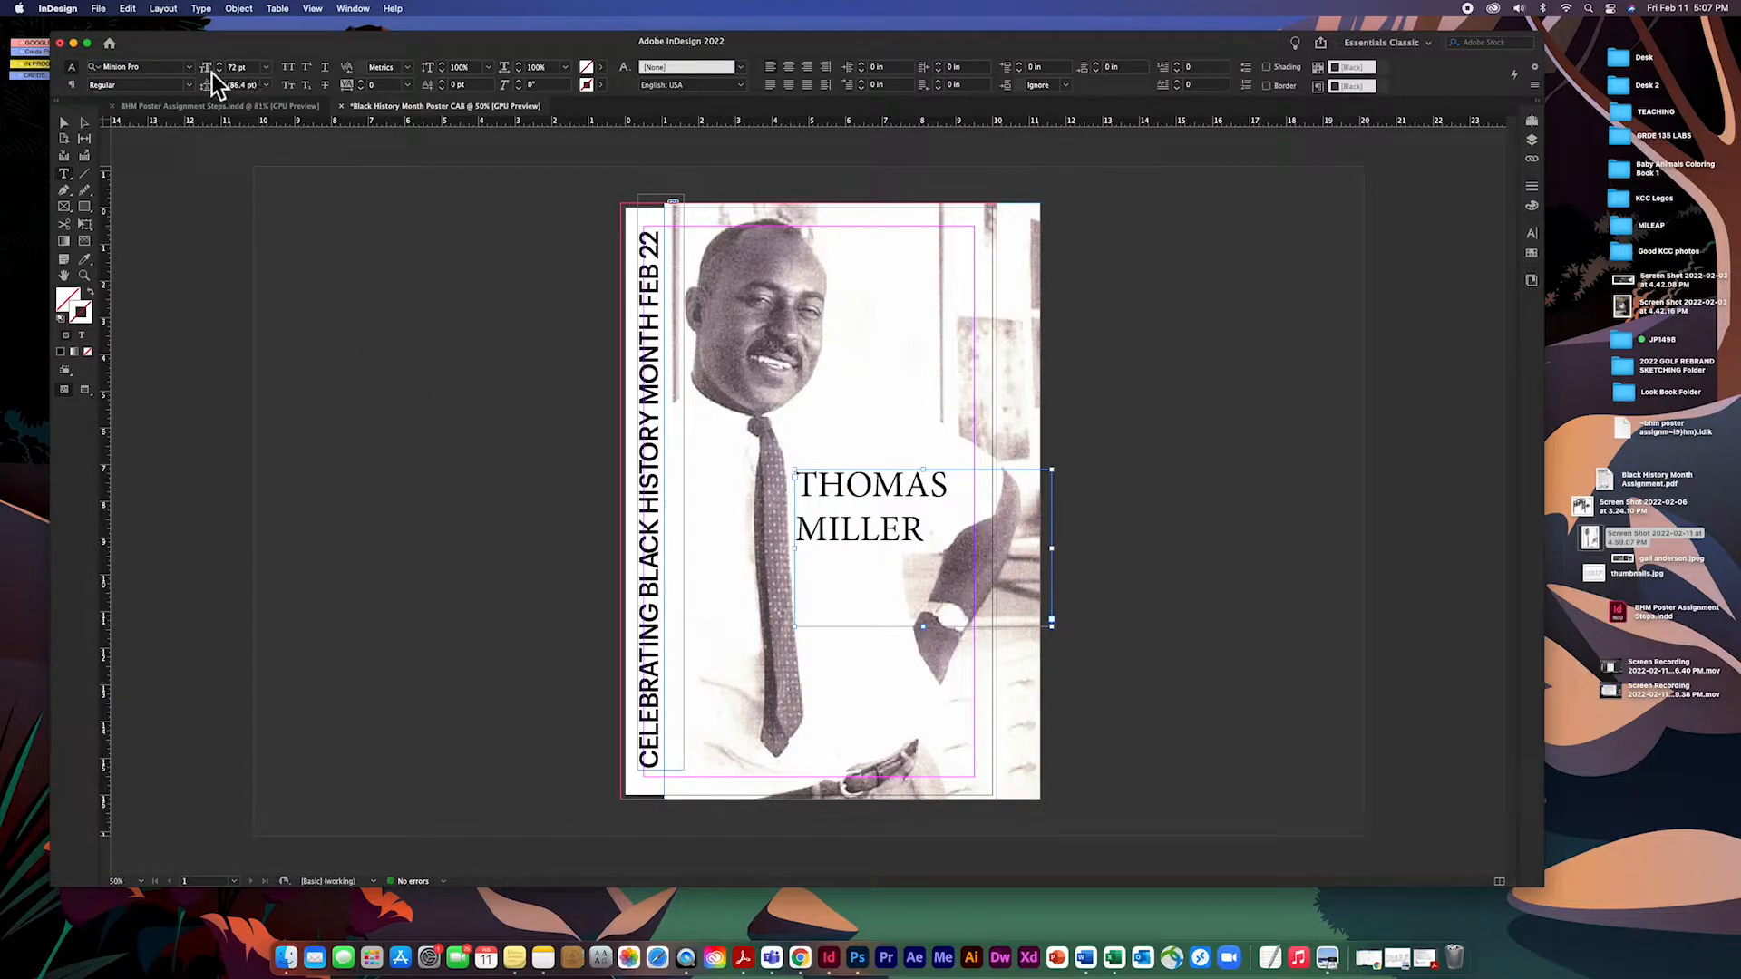
click(237, 68)
key(Return)
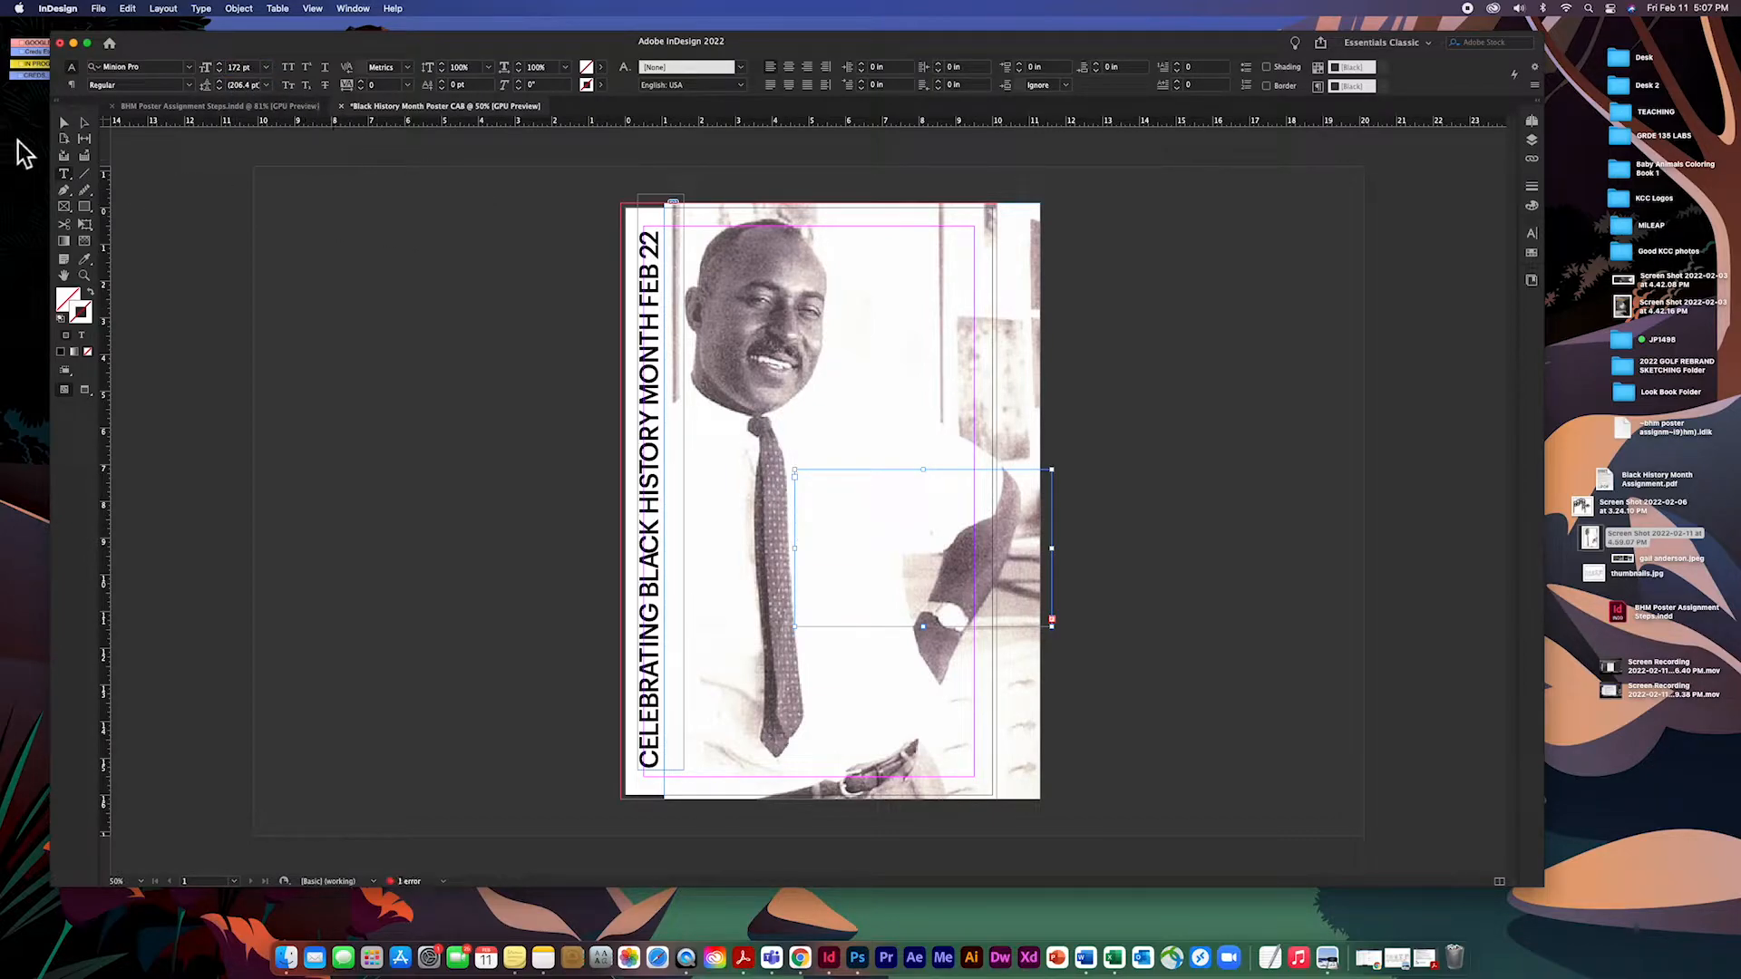
Enlarge the name's text frame to about 13.585 by 7.59 in so the large text fits.
click(66, 124)
super+click(1072, 634)
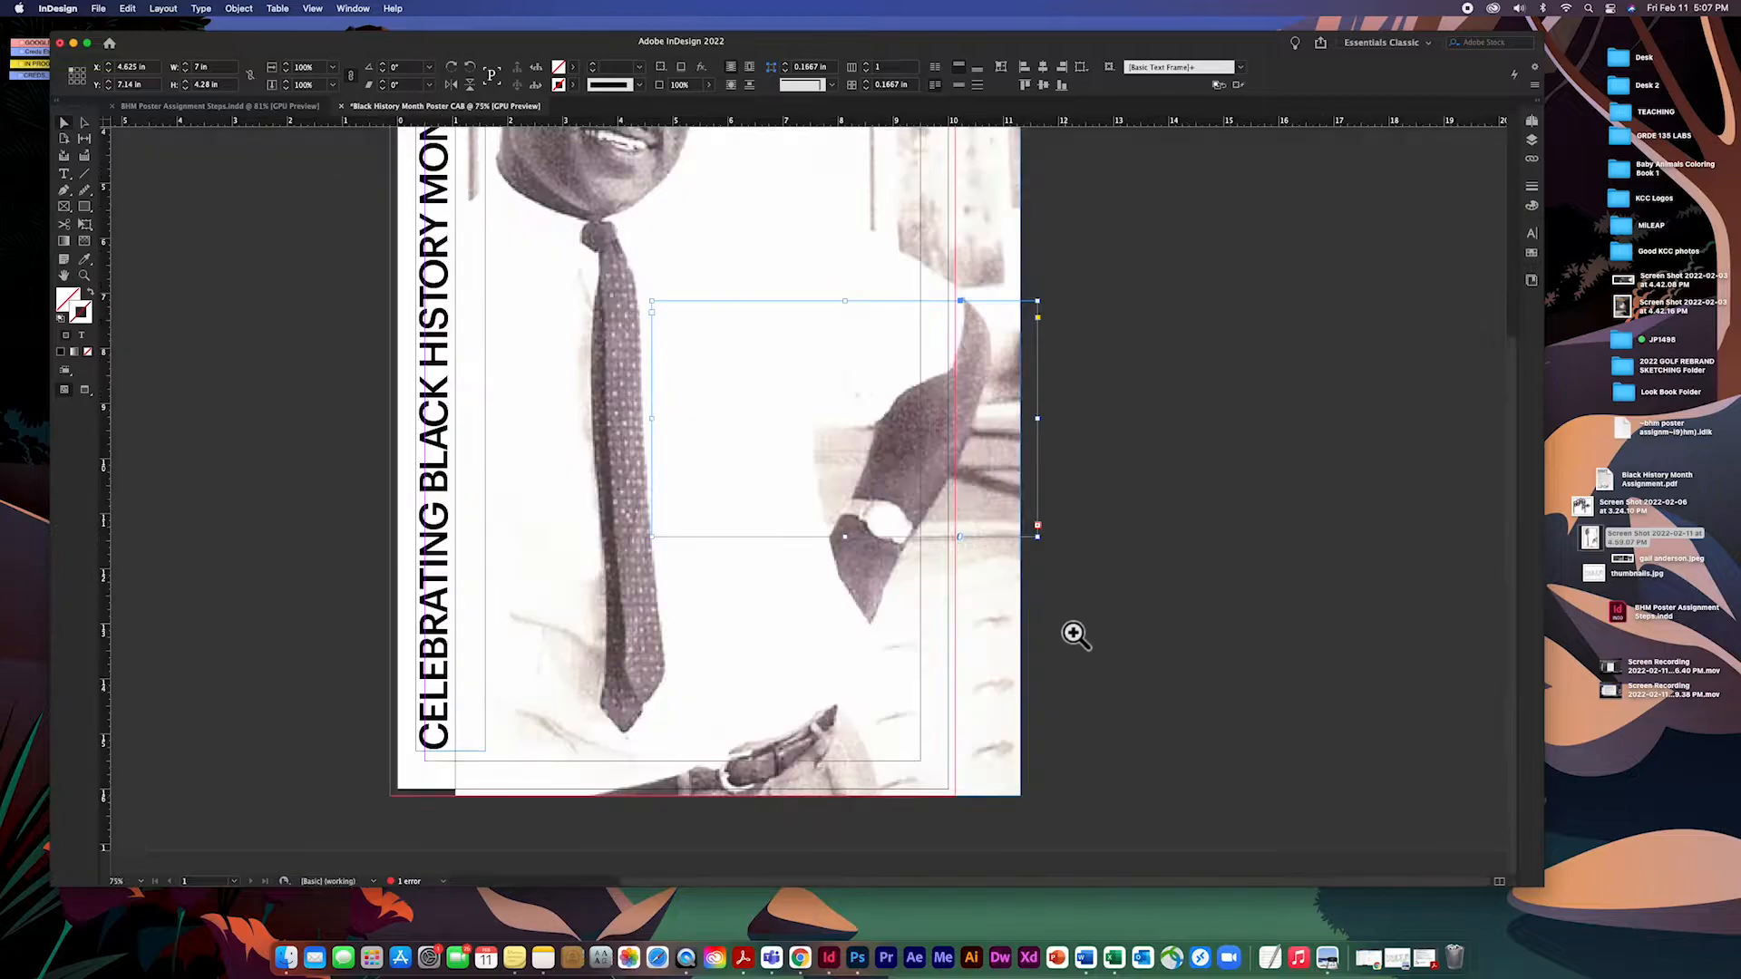
super+click(1057, 530)
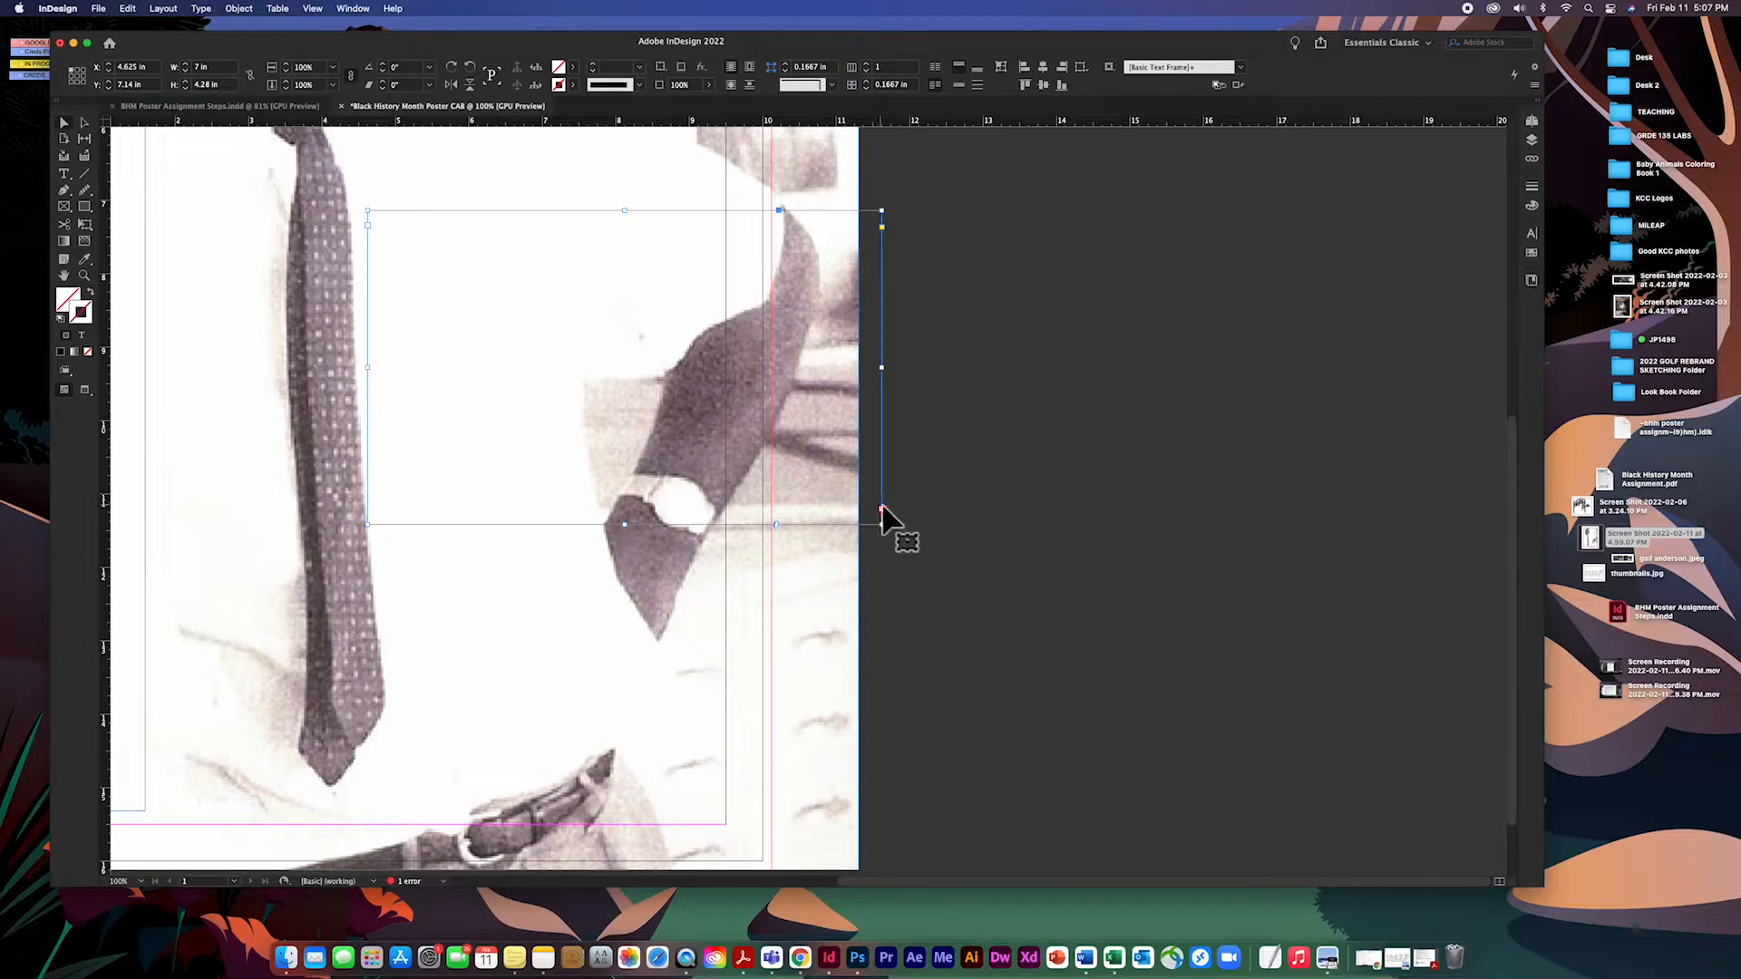
drag(882, 525, 1360, 769)
alt+super+click(825, 515)
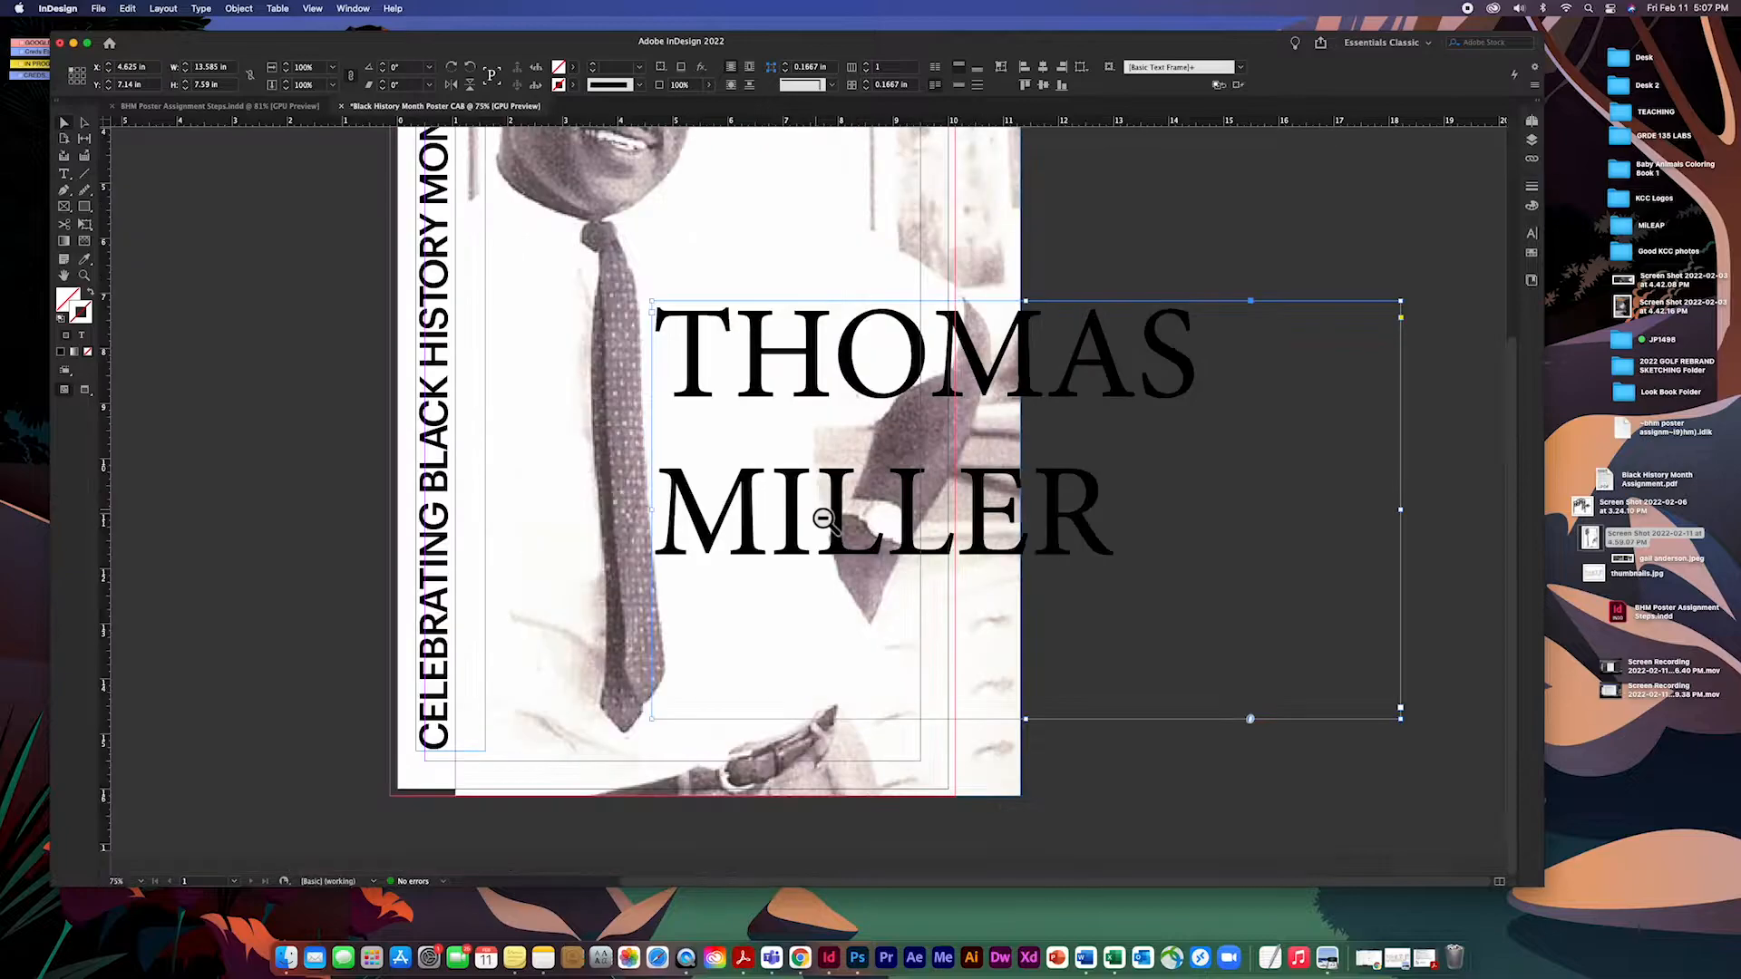
alt+super+click(826, 517)
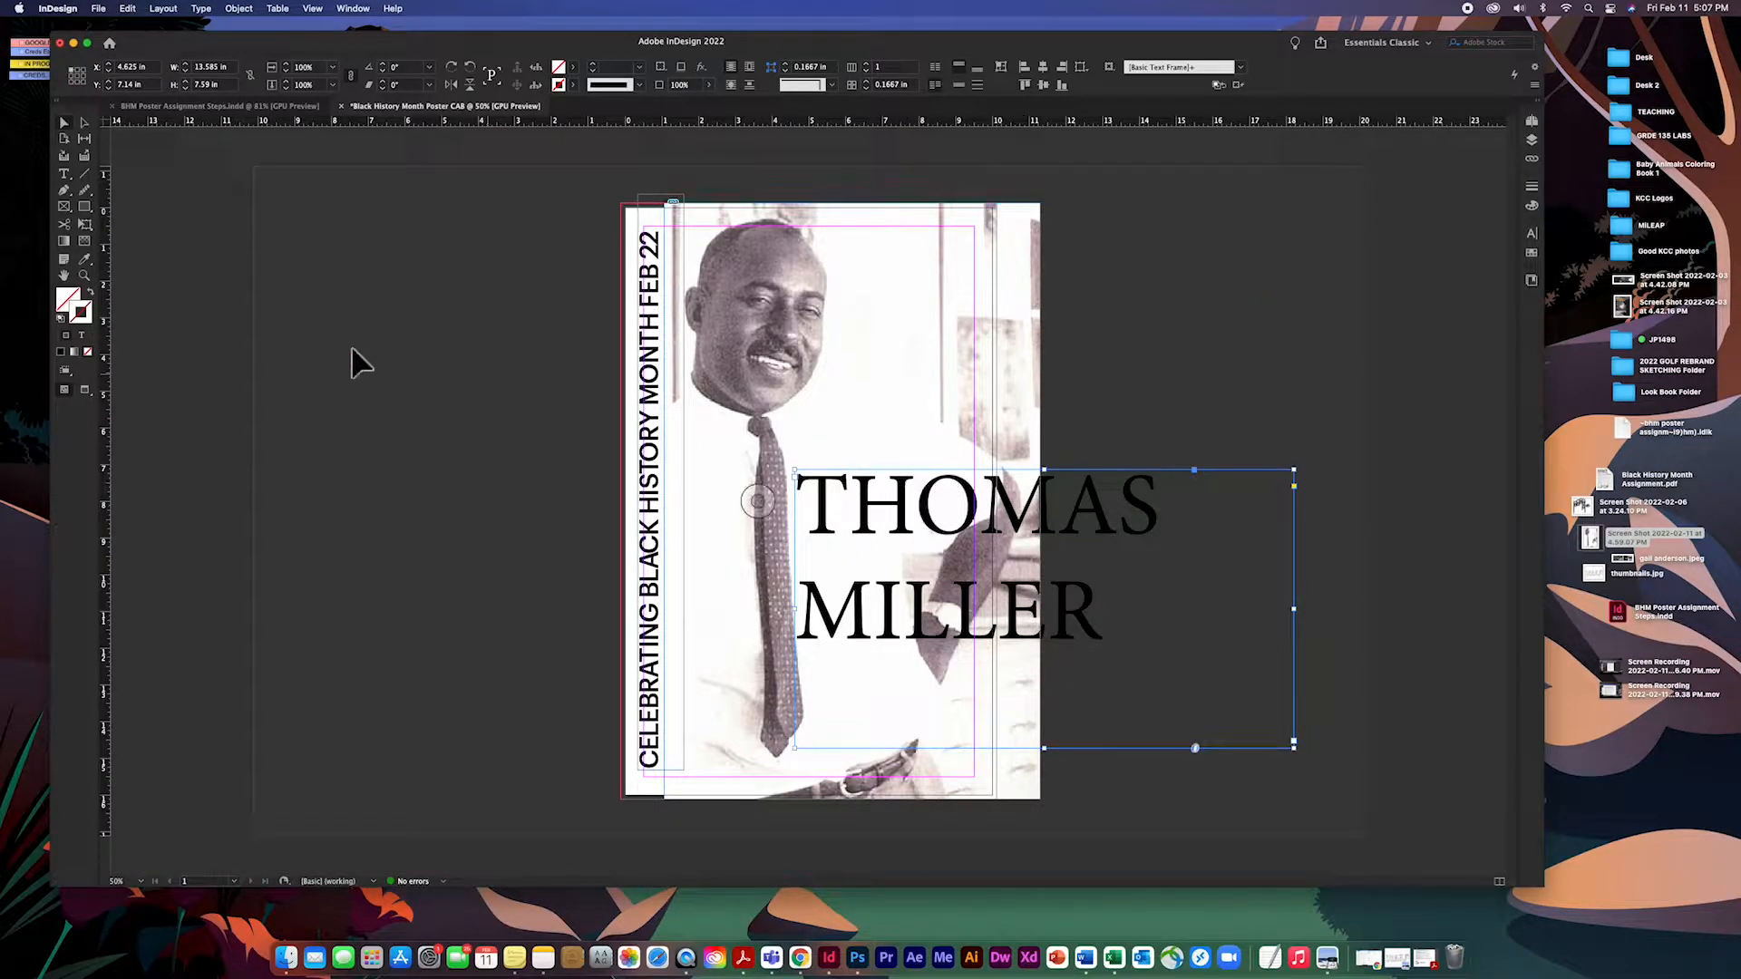
Compare typefaces by previewing them on the honoree's name, and apply the Mongoose font.
click(69, 171)
click(191, 68)
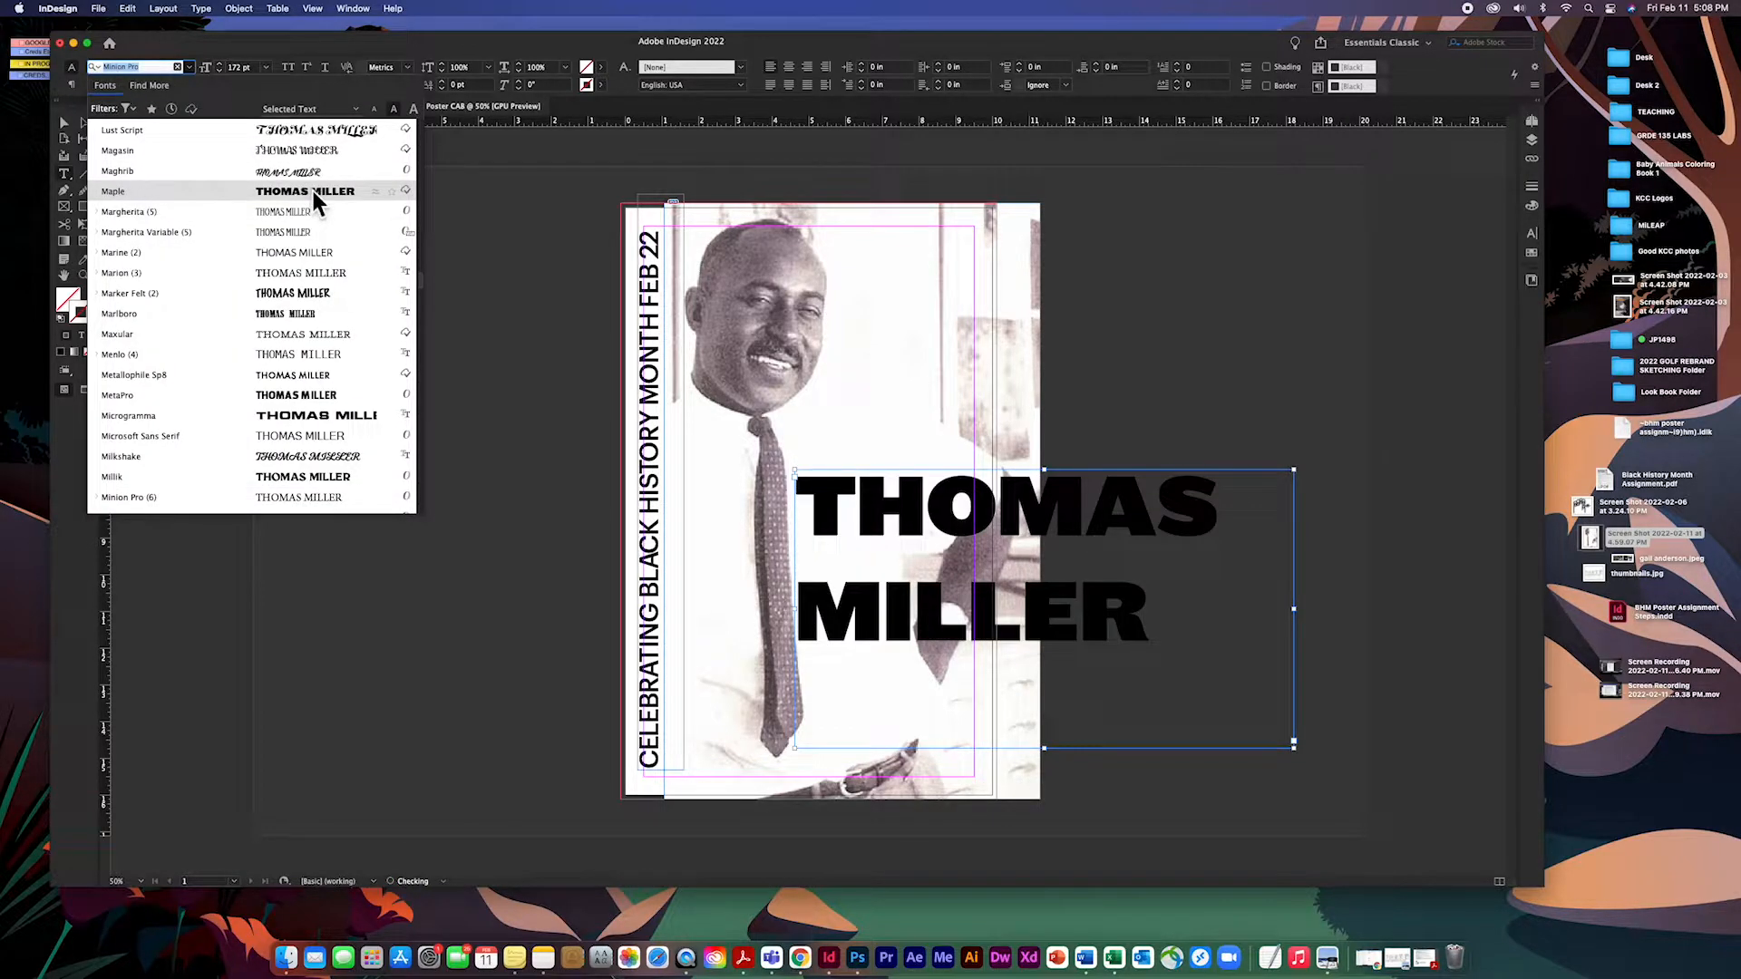
key(Down)
key(Down)
key(Down)
key(Down)
key(Down)
key(Down)
key(Down)
key(Down)
key(Down)
key(Down)
key(Down)
key(Down)
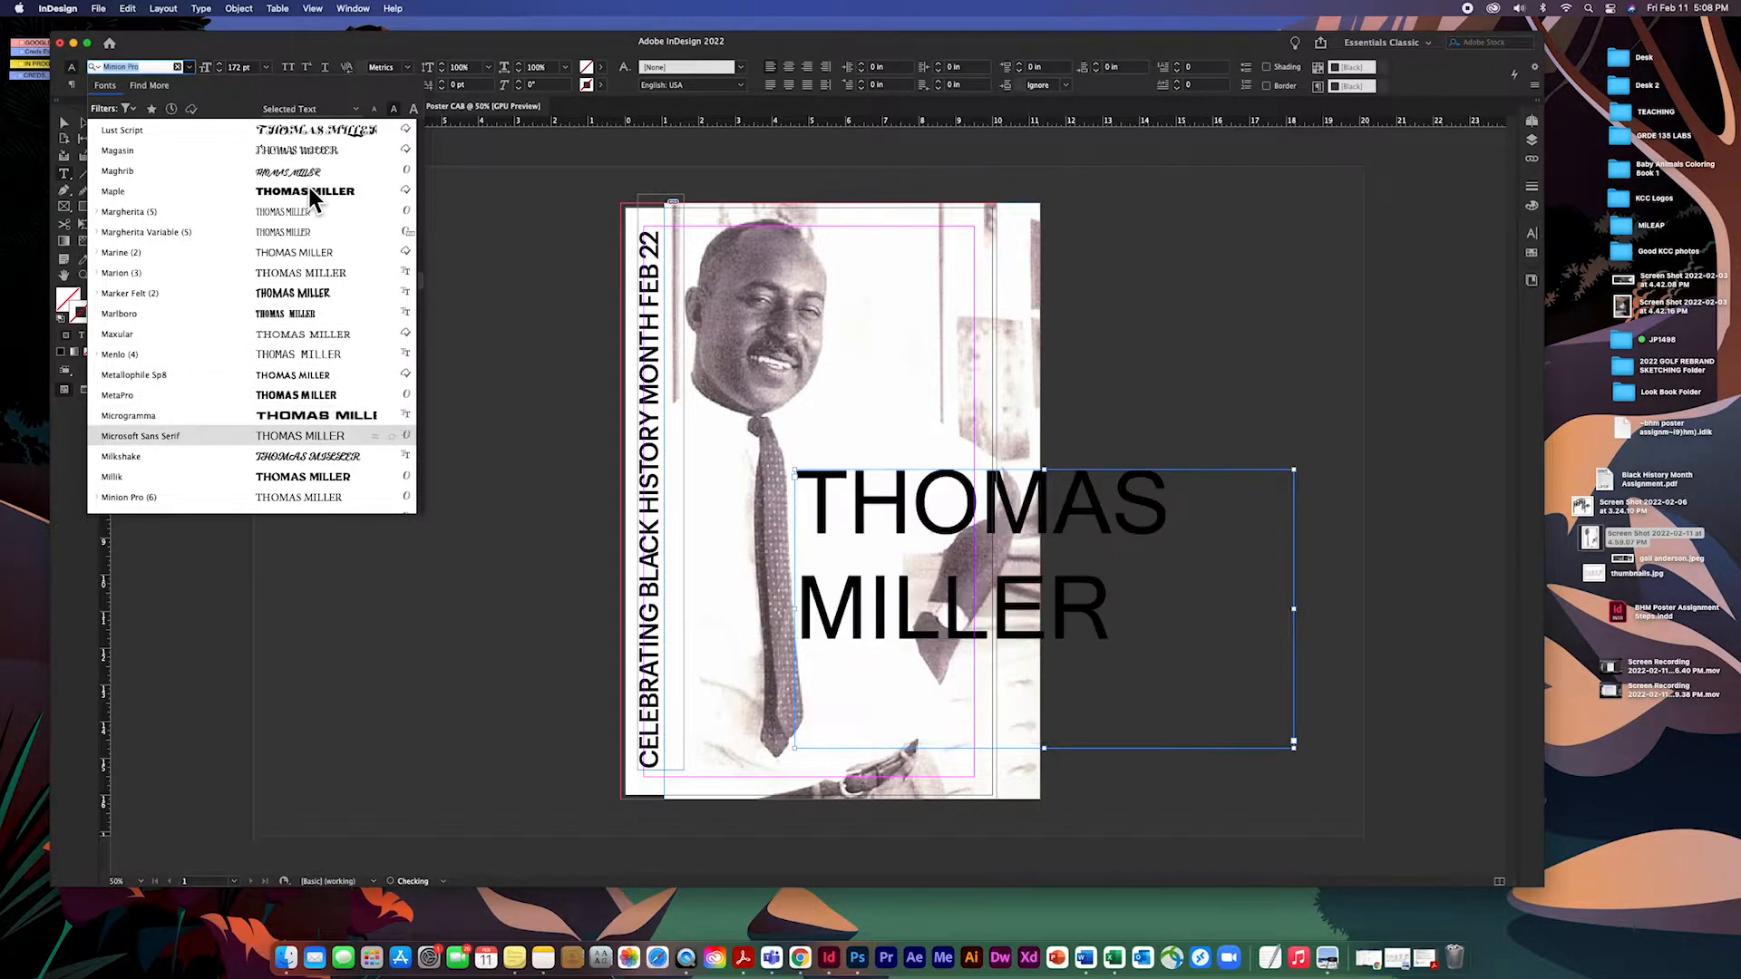
key(Down)
key(Down)
key(Down)
key(Down)
key(Down)
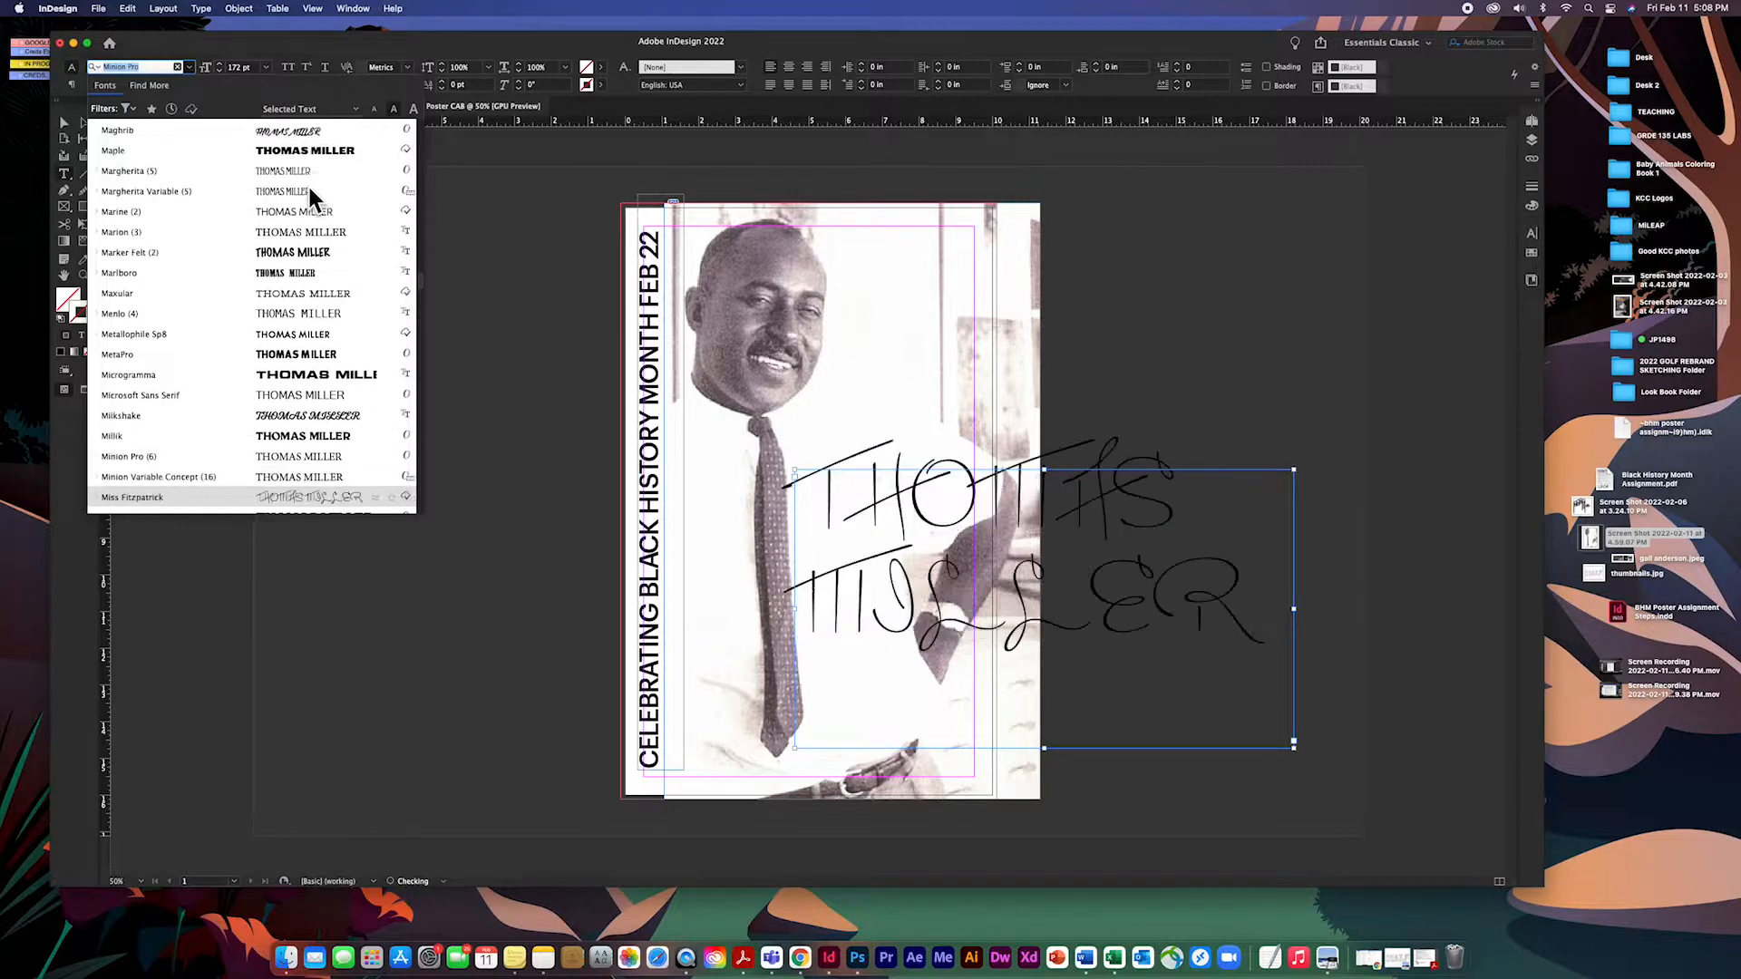
key(Down)
key(Down)
key(Down)
key(Down)
key(Up)
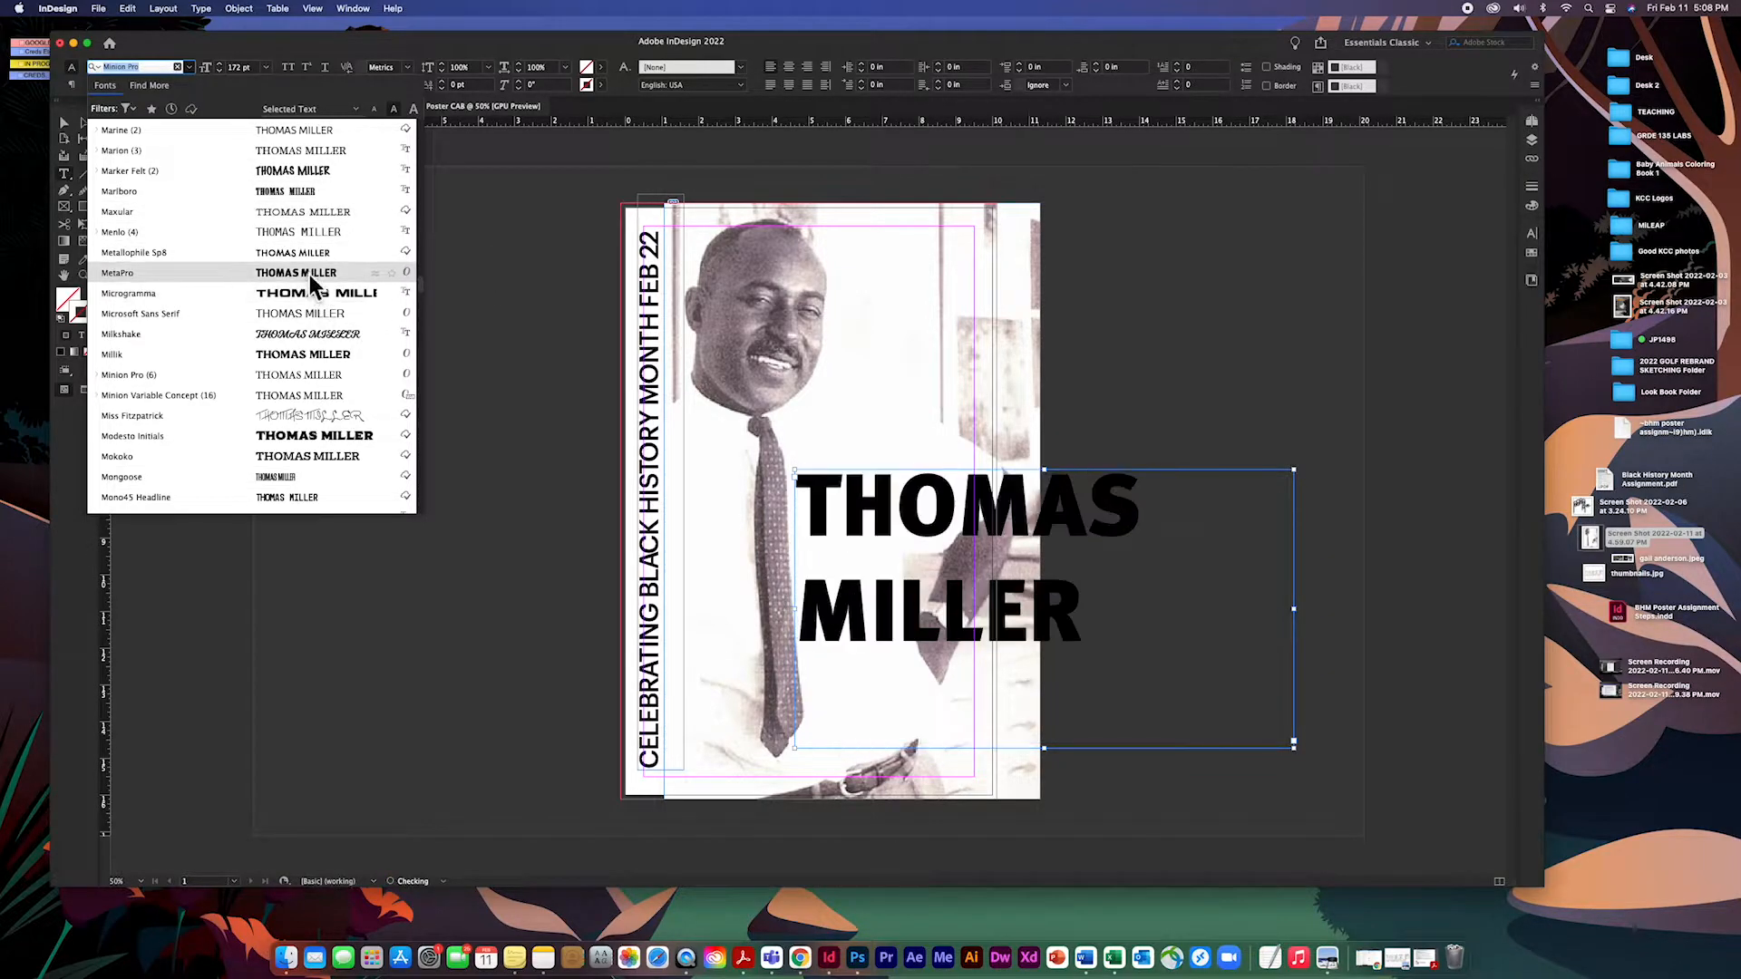
key(Down)
key(Down)
key(Down)
key(Down)
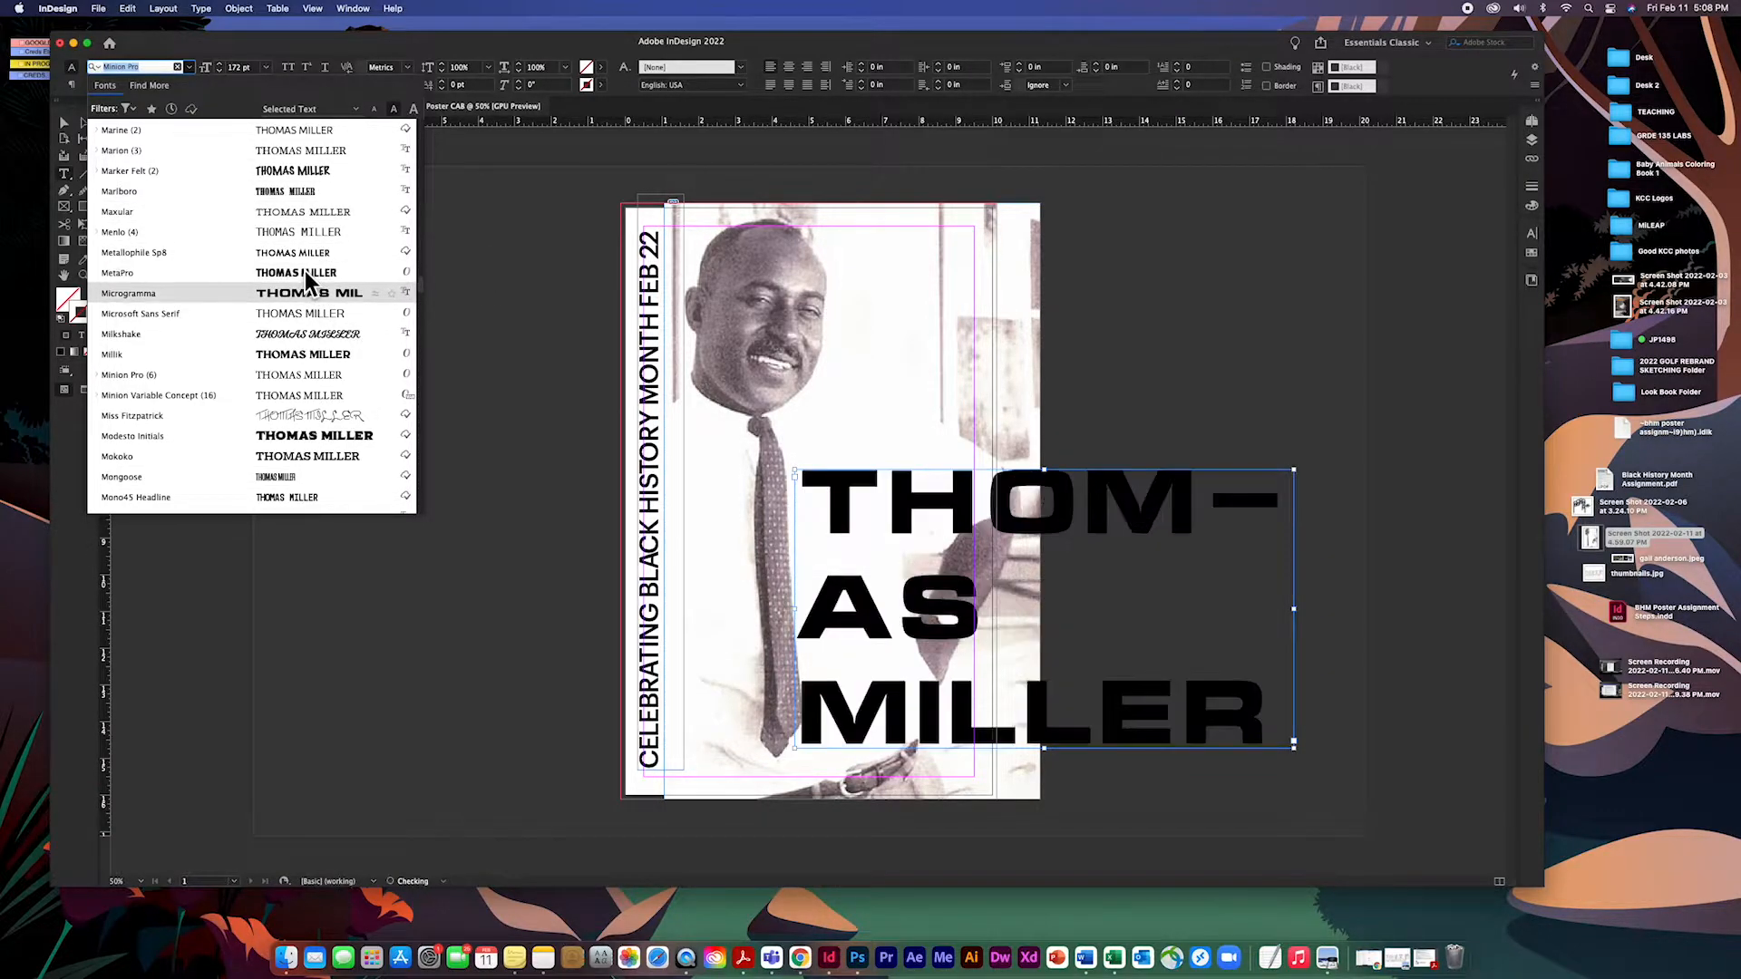
key(Down)
key(Down)
key(Down)
key(Down)
key(Down)
key(Down)
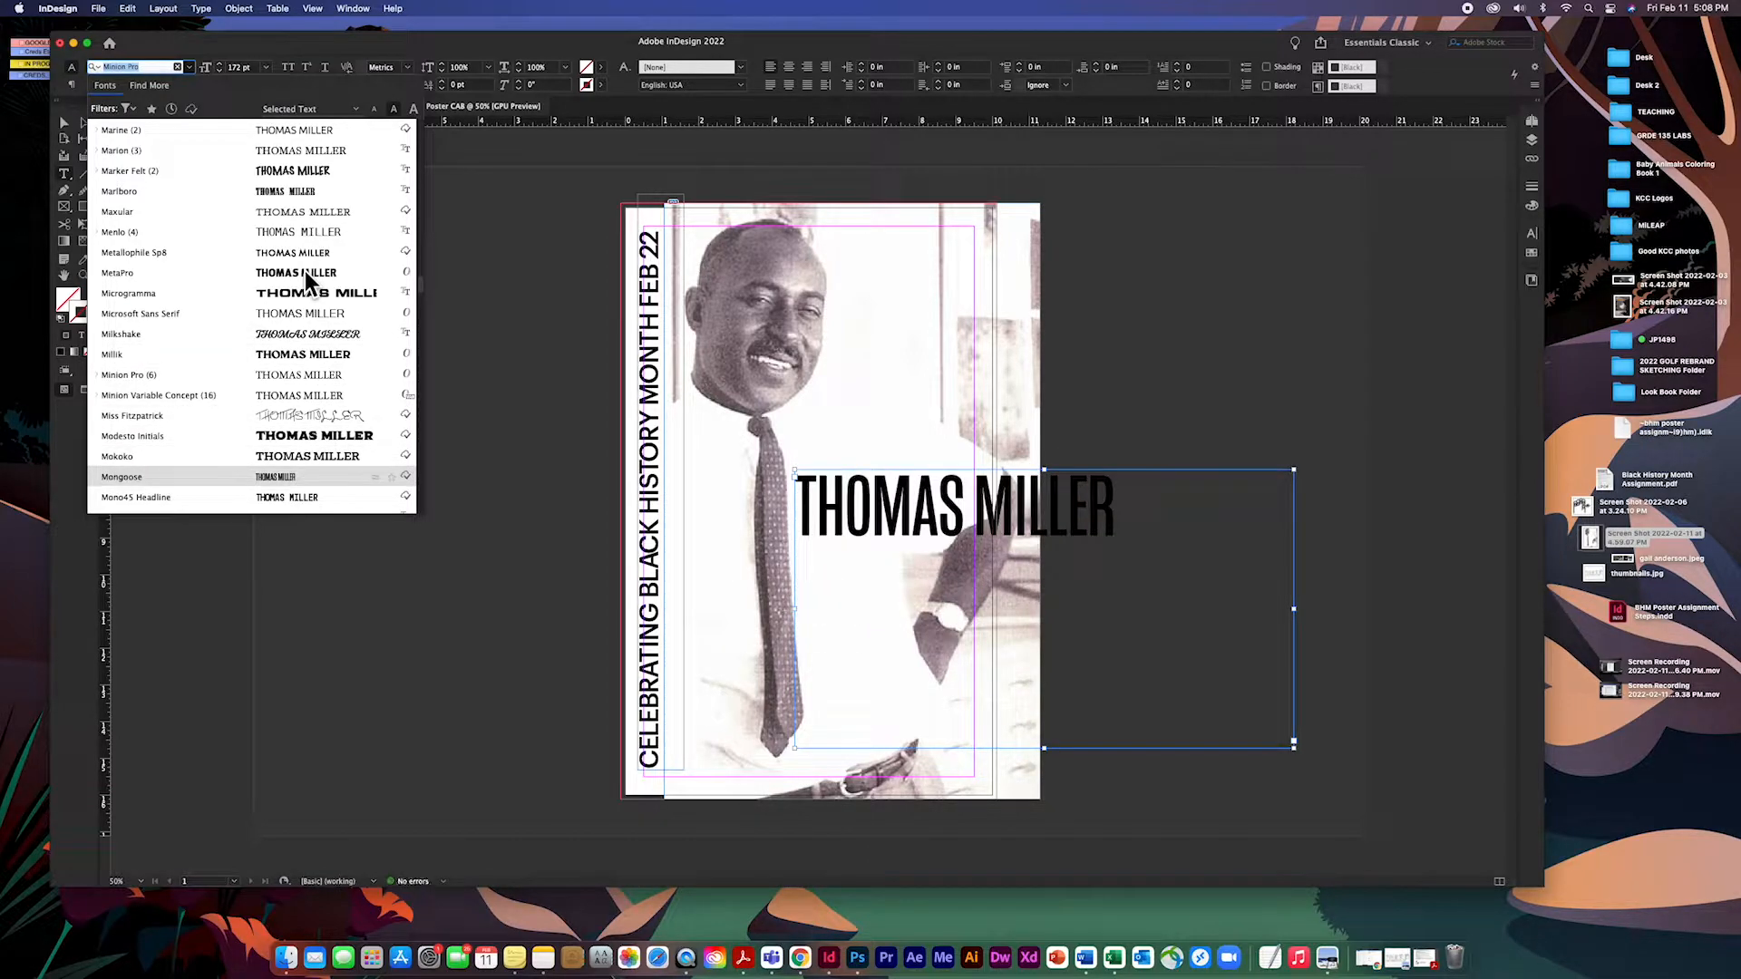
key(Return)
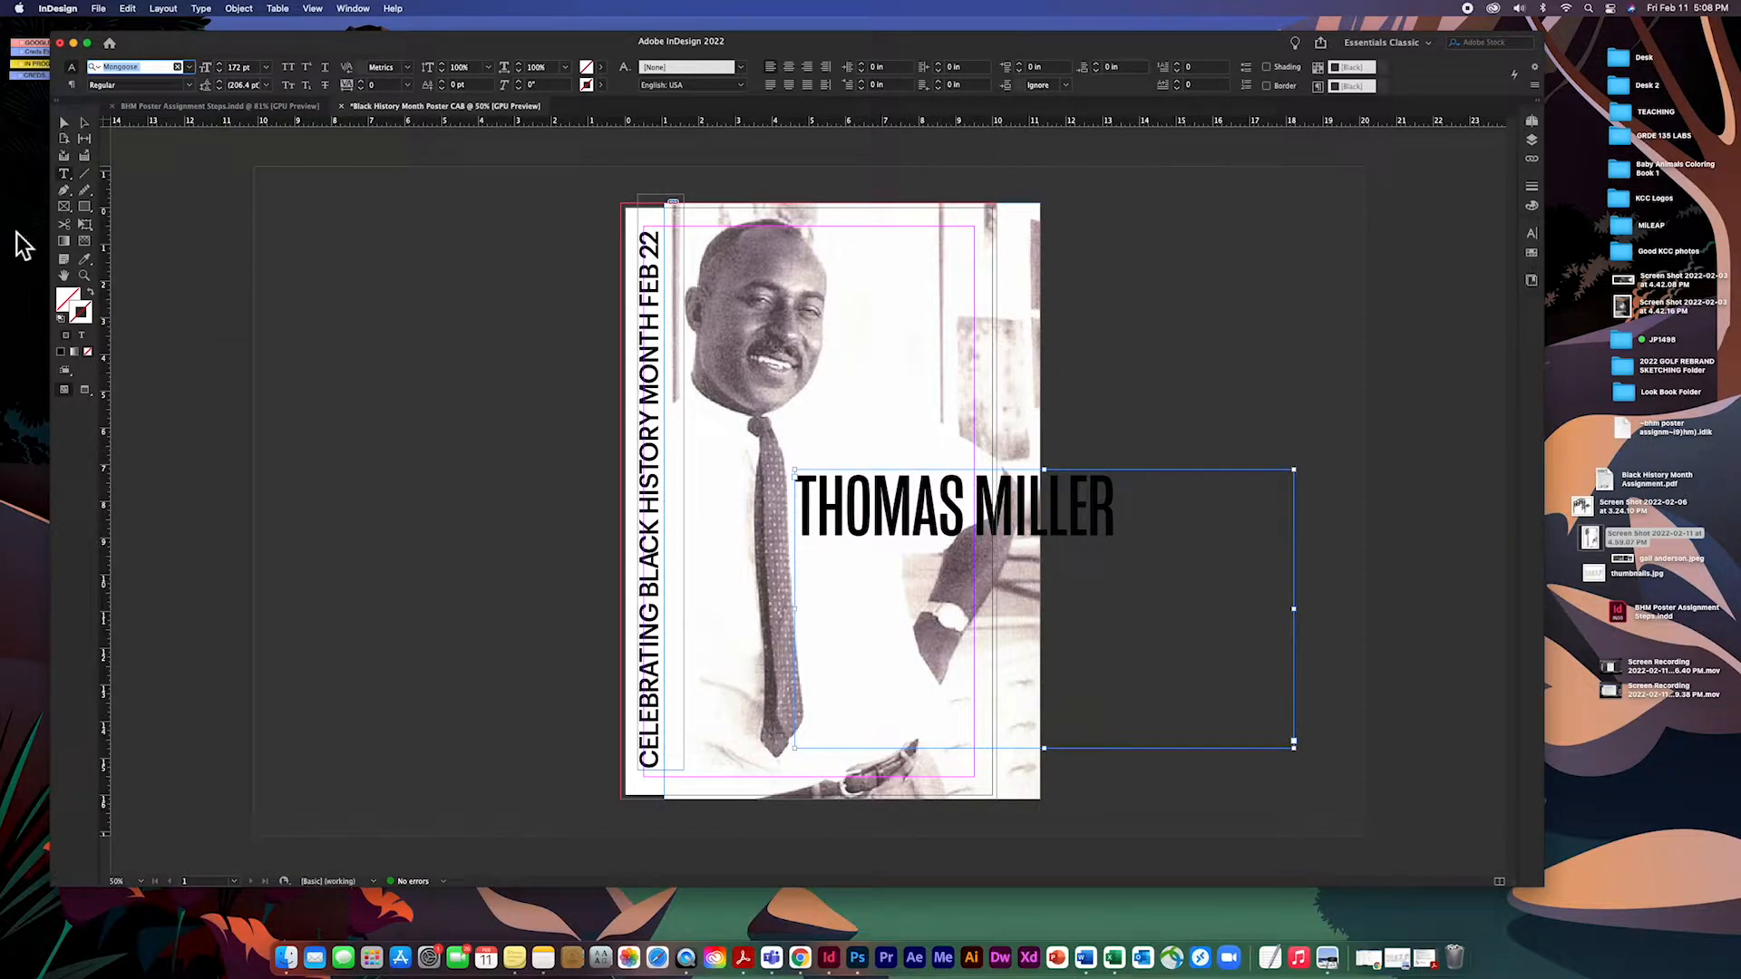
Narrow the name's frame to about 7.575 by 7.26 in and move it to about X 5.06 in, Y 4.64 in.
click(64, 124)
drag(1294, 742, 1073, 735)
click(1135, 742)
drag(914, 642, 910, 523)
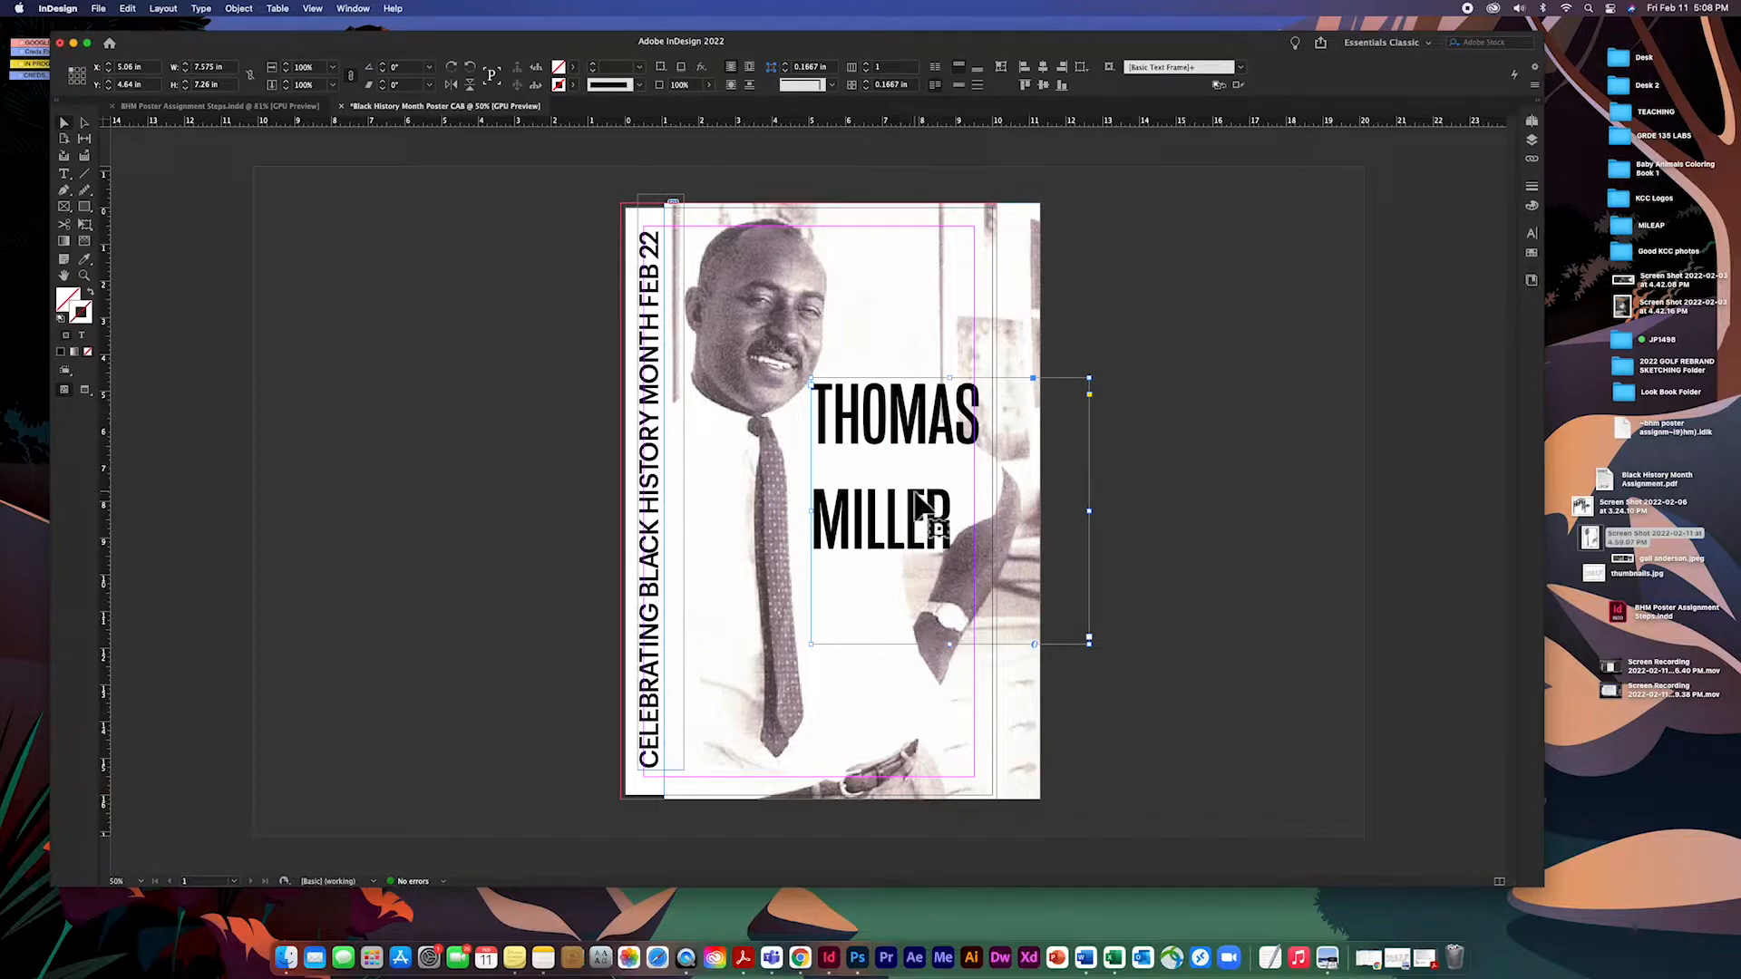
Reduce the leading of the surname line until it sits closely beneath the first name.
click(67, 175)
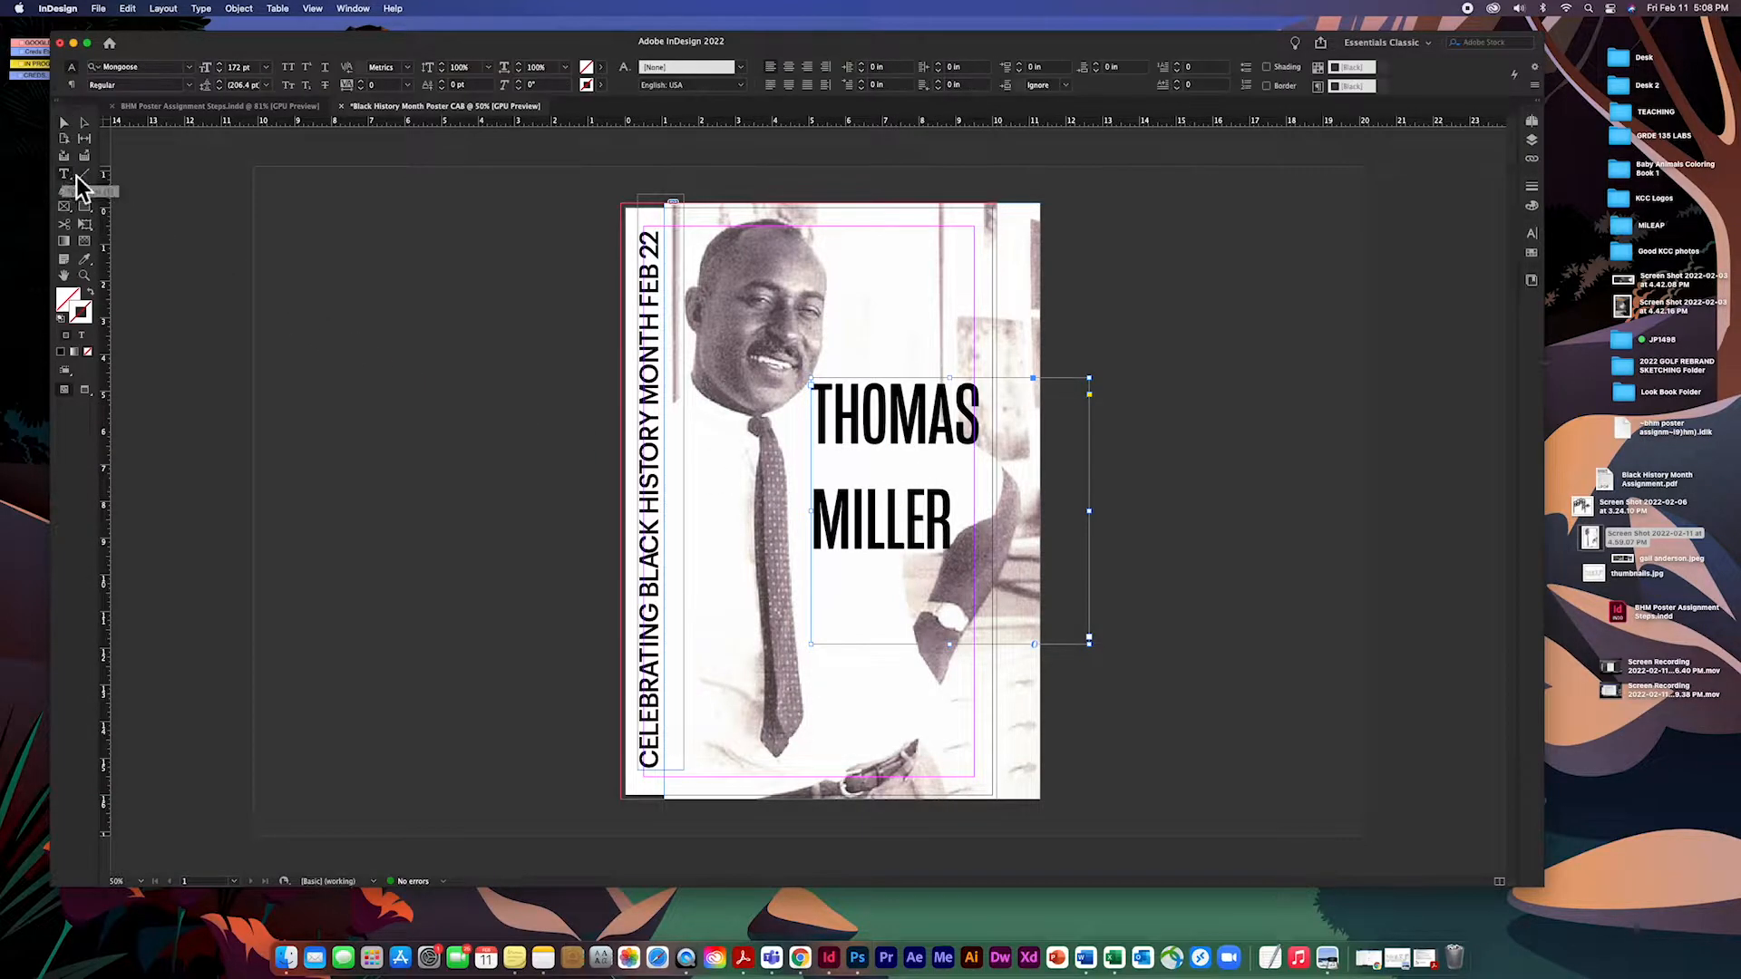
click(964, 481)
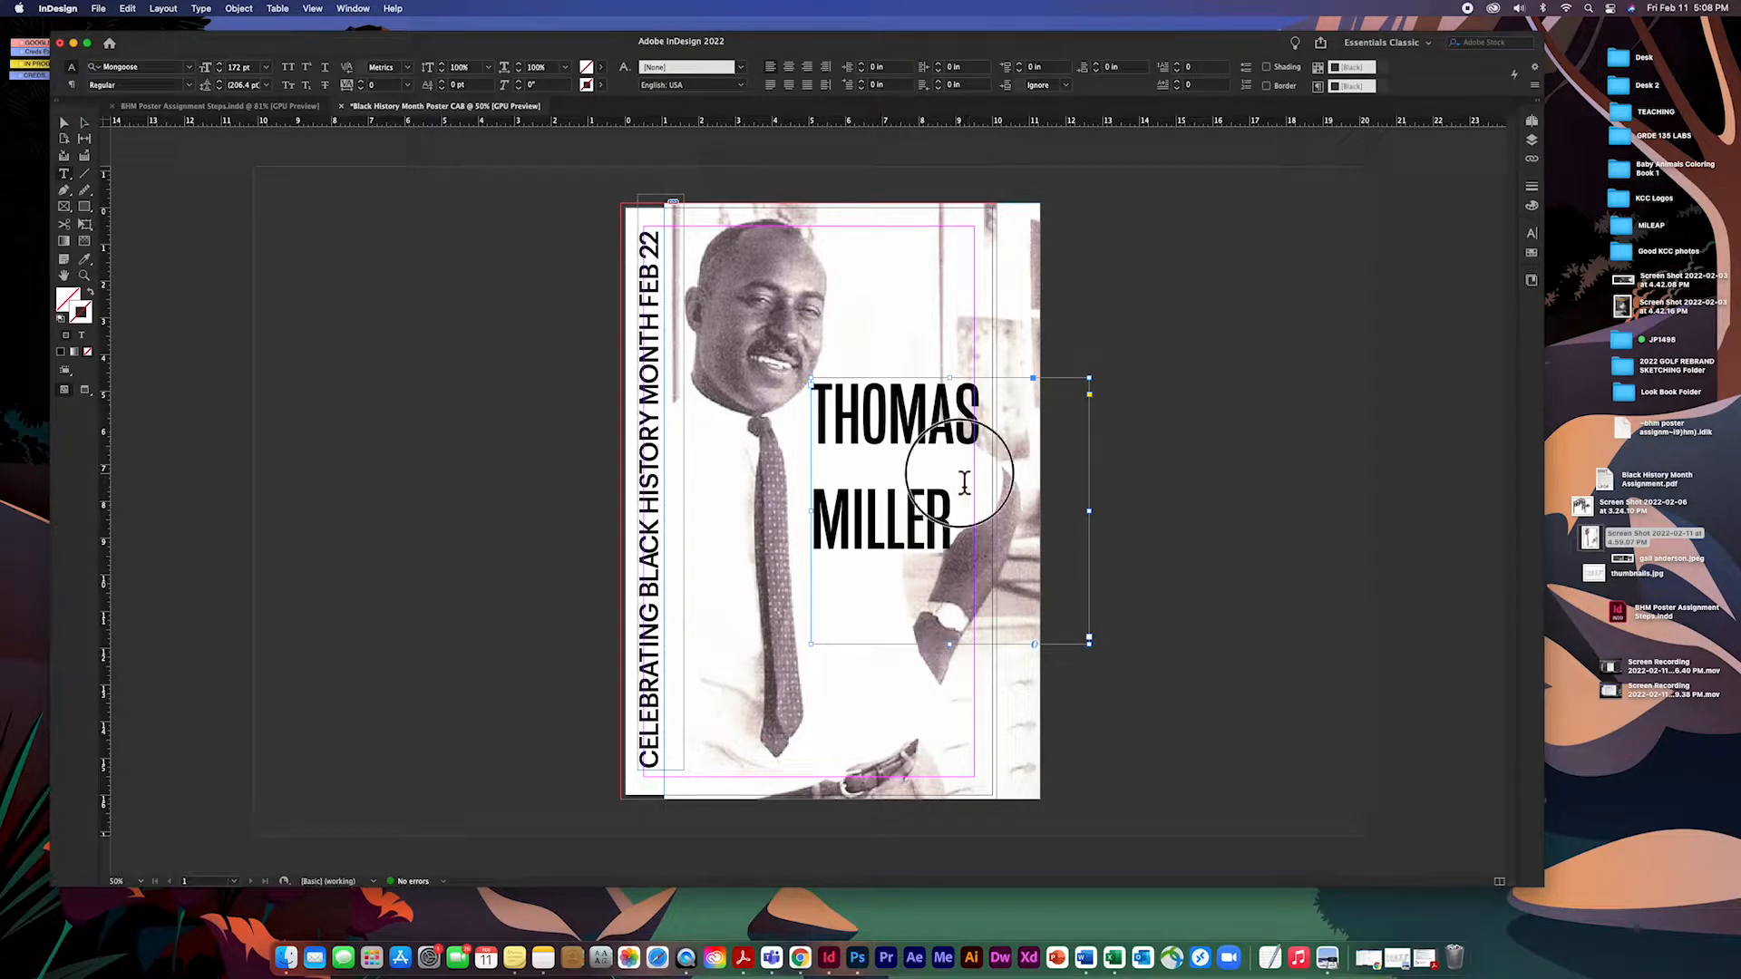
double_click(923, 512)
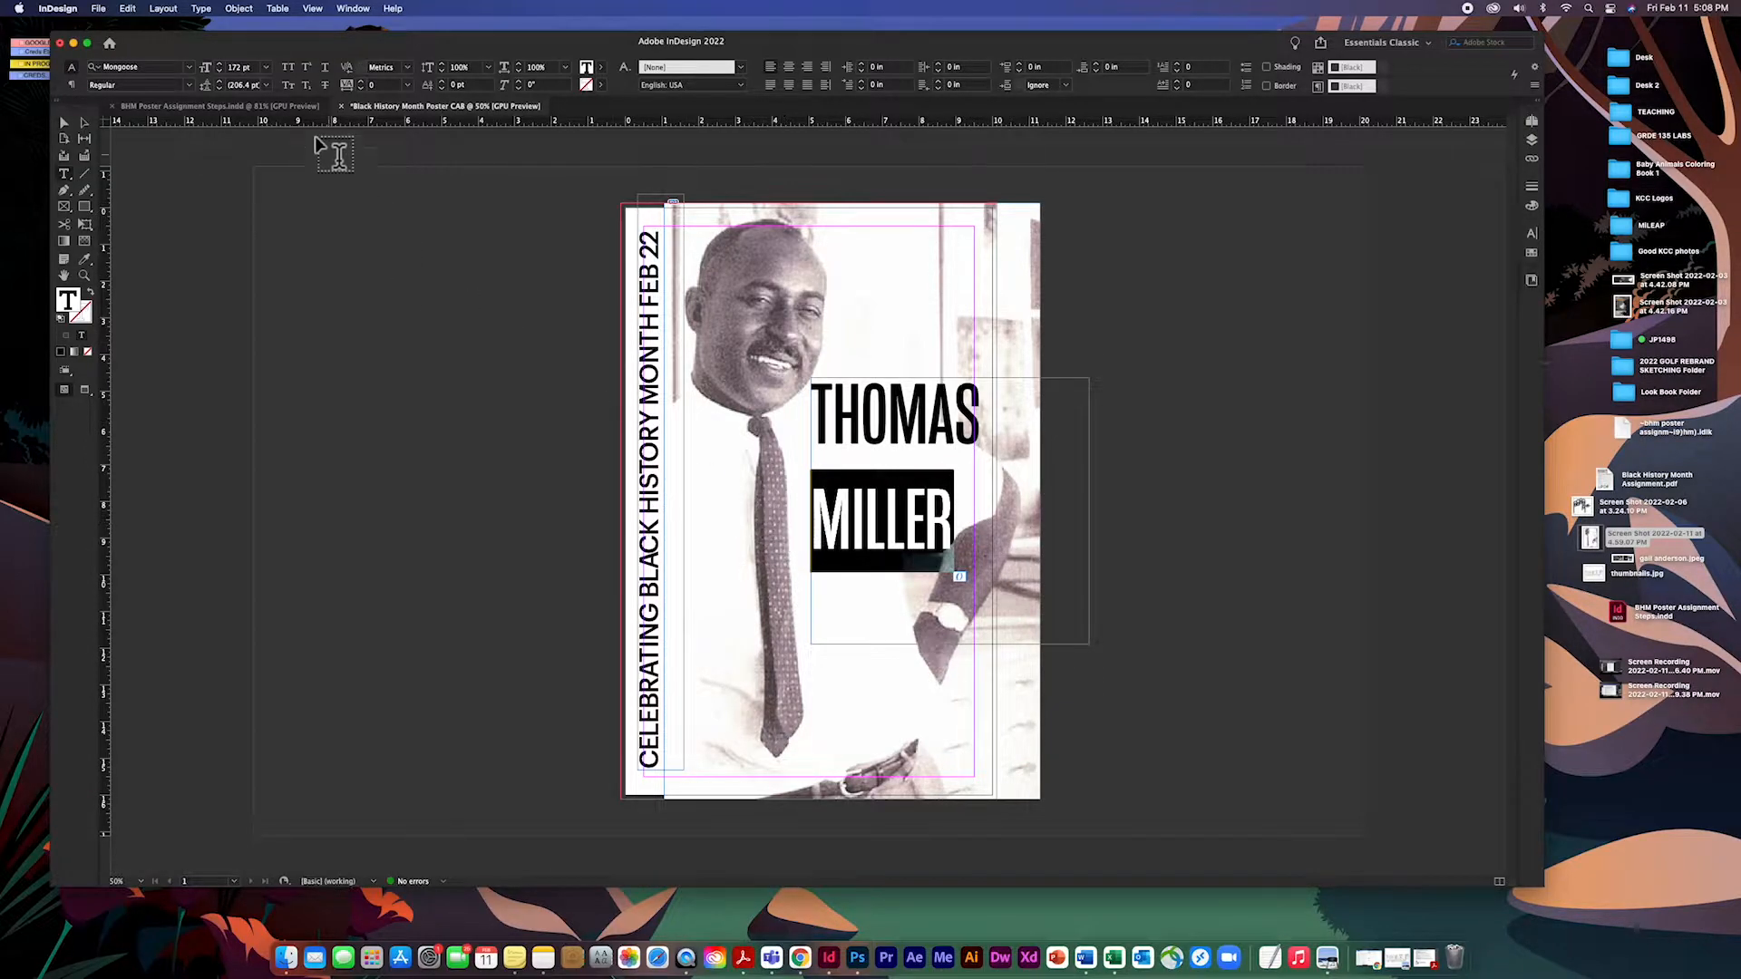
click(220, 90)
click(219, 89)
click(220, 89)
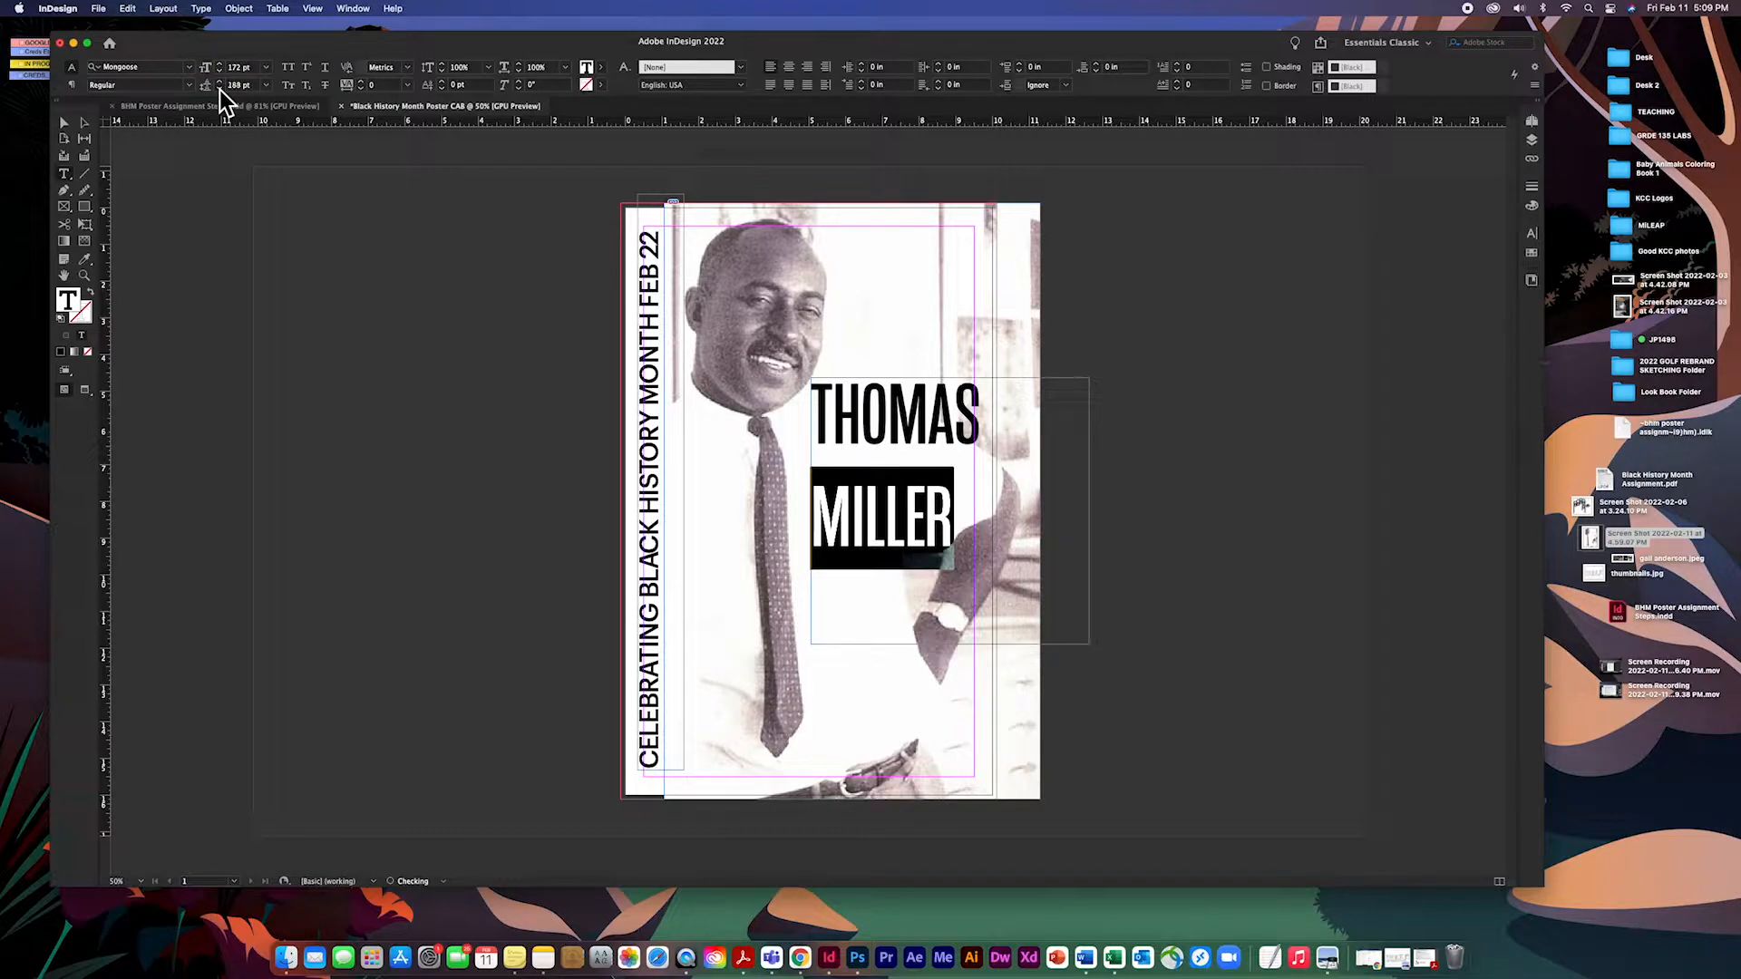
click(219, 89)
click(220, 90)
click(220, 90)
click(219, 90)
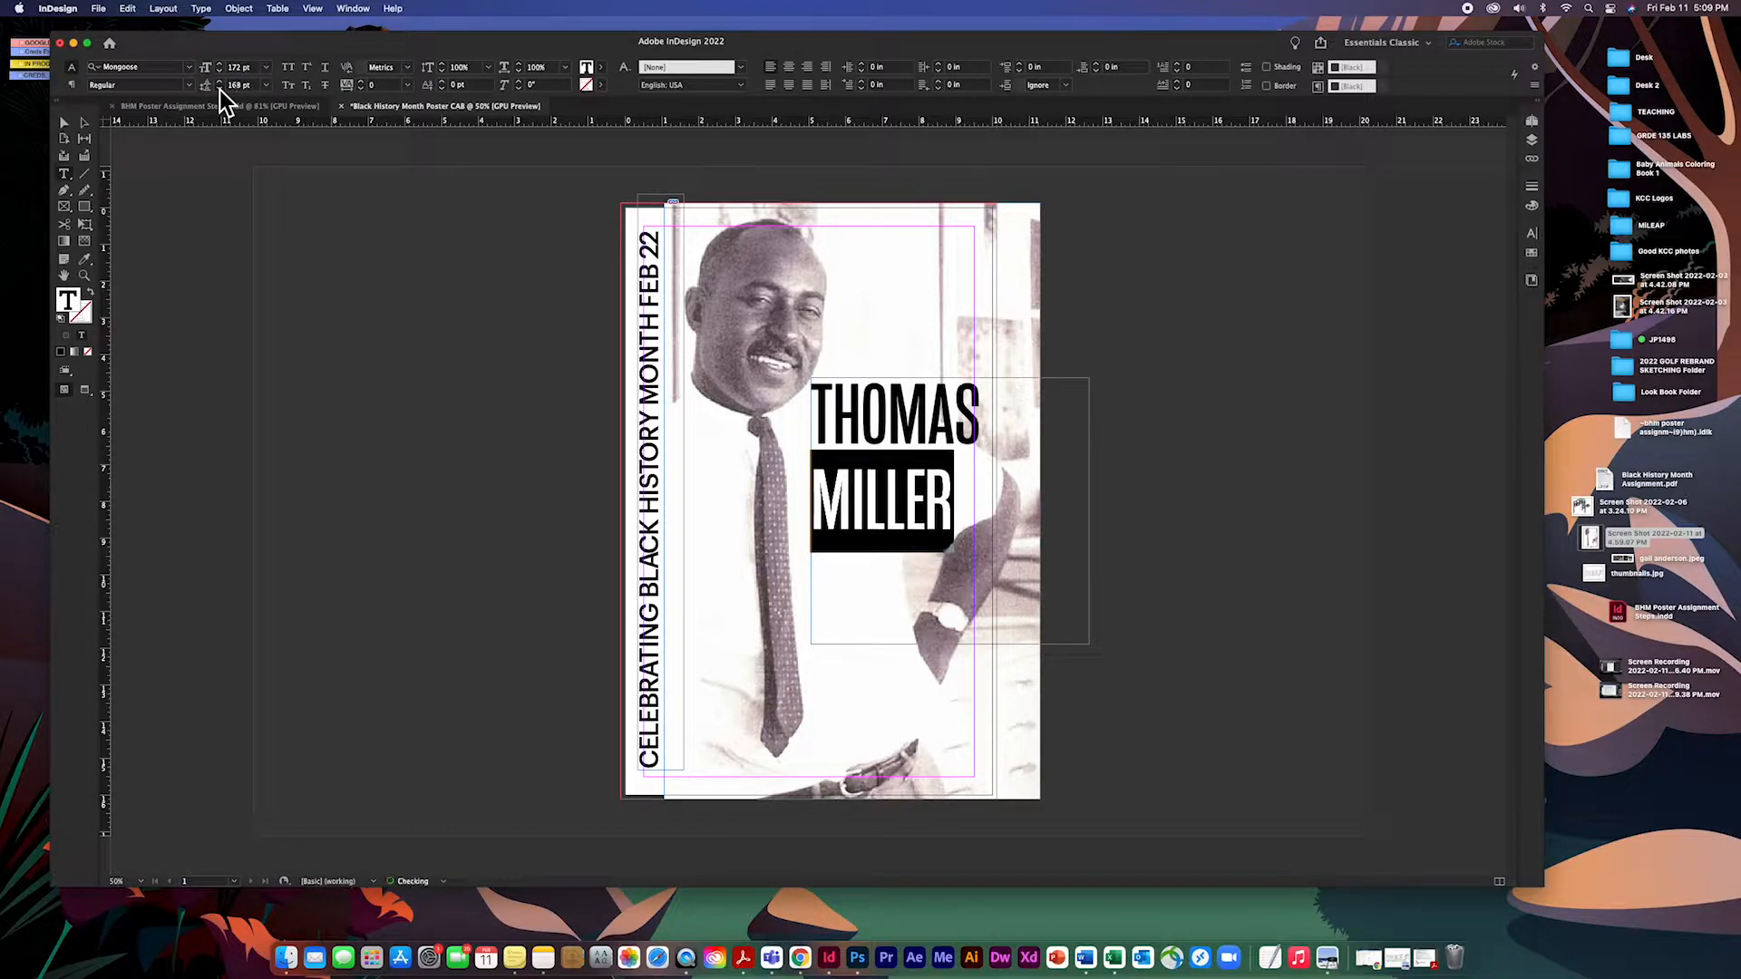
click(219, 90)
click(219, 89)
click(219, 90)
click(220, 90)
click(220, 90)
click(219, 90)
click(219, 89)
click(220, 90)
click(929, 490)
drag(963, 482, 798, 490)
click(972, 427)
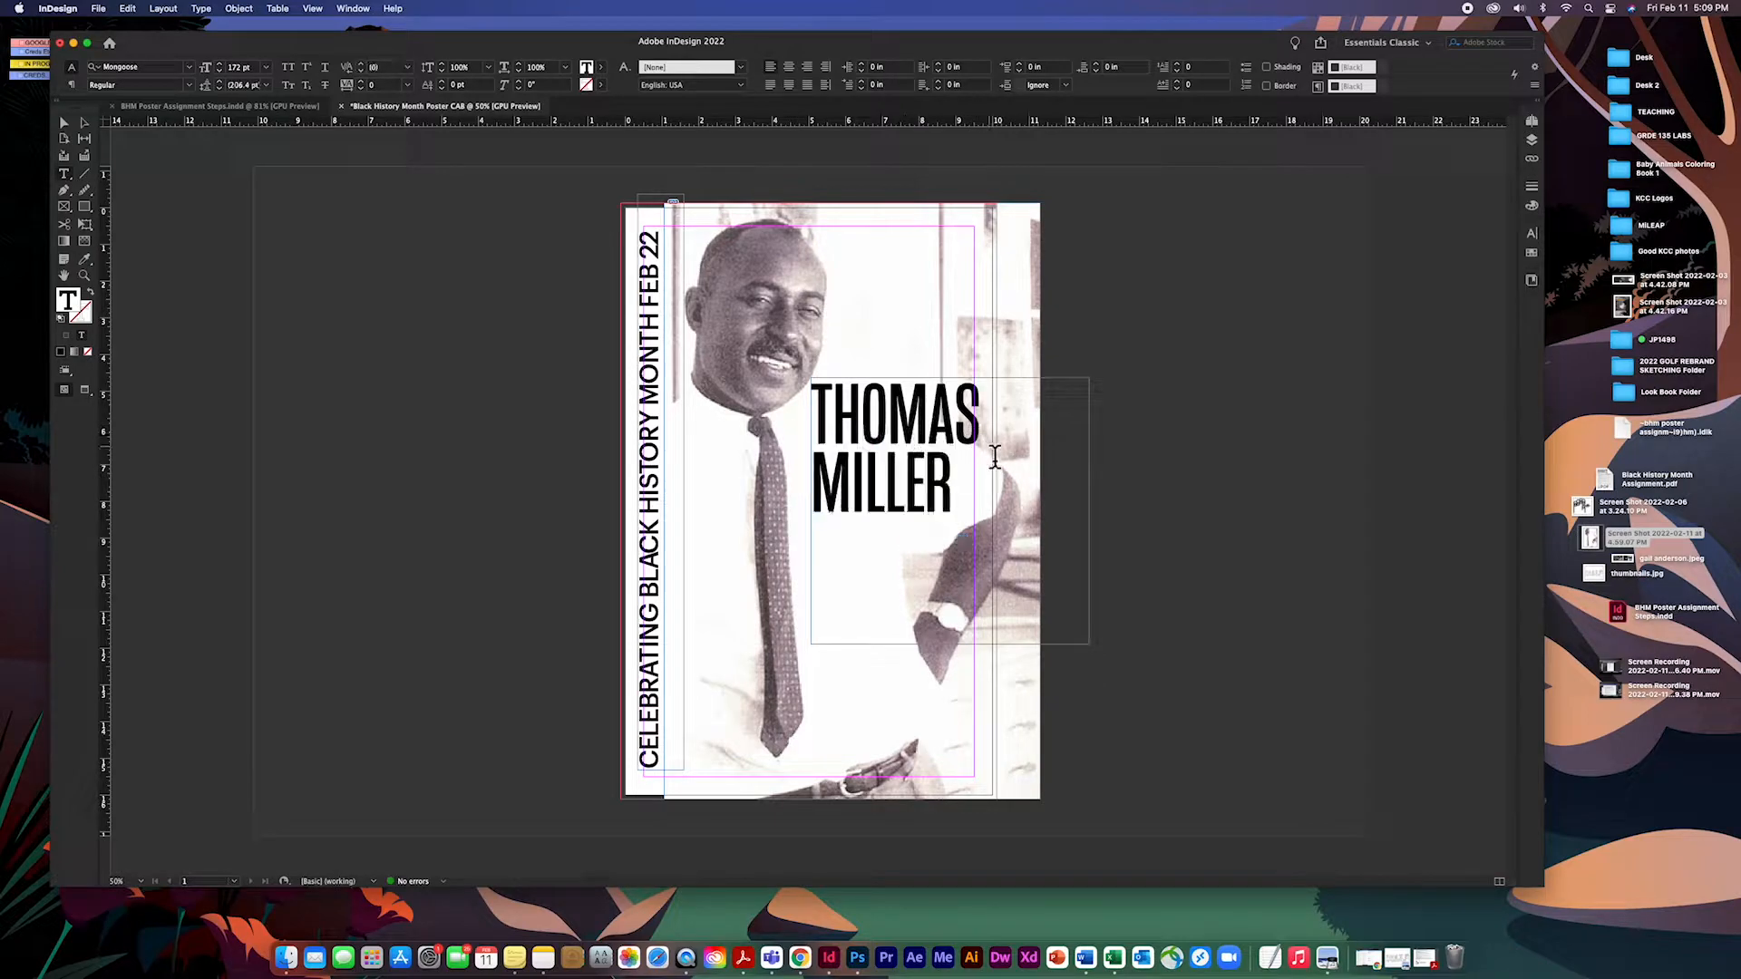
Enlarge the surname line to 208 pt so that it spans the same width as the first name.
drag(945, 481, 808, 486)
click(944, 485)
drag(946, 490, 798, 489)
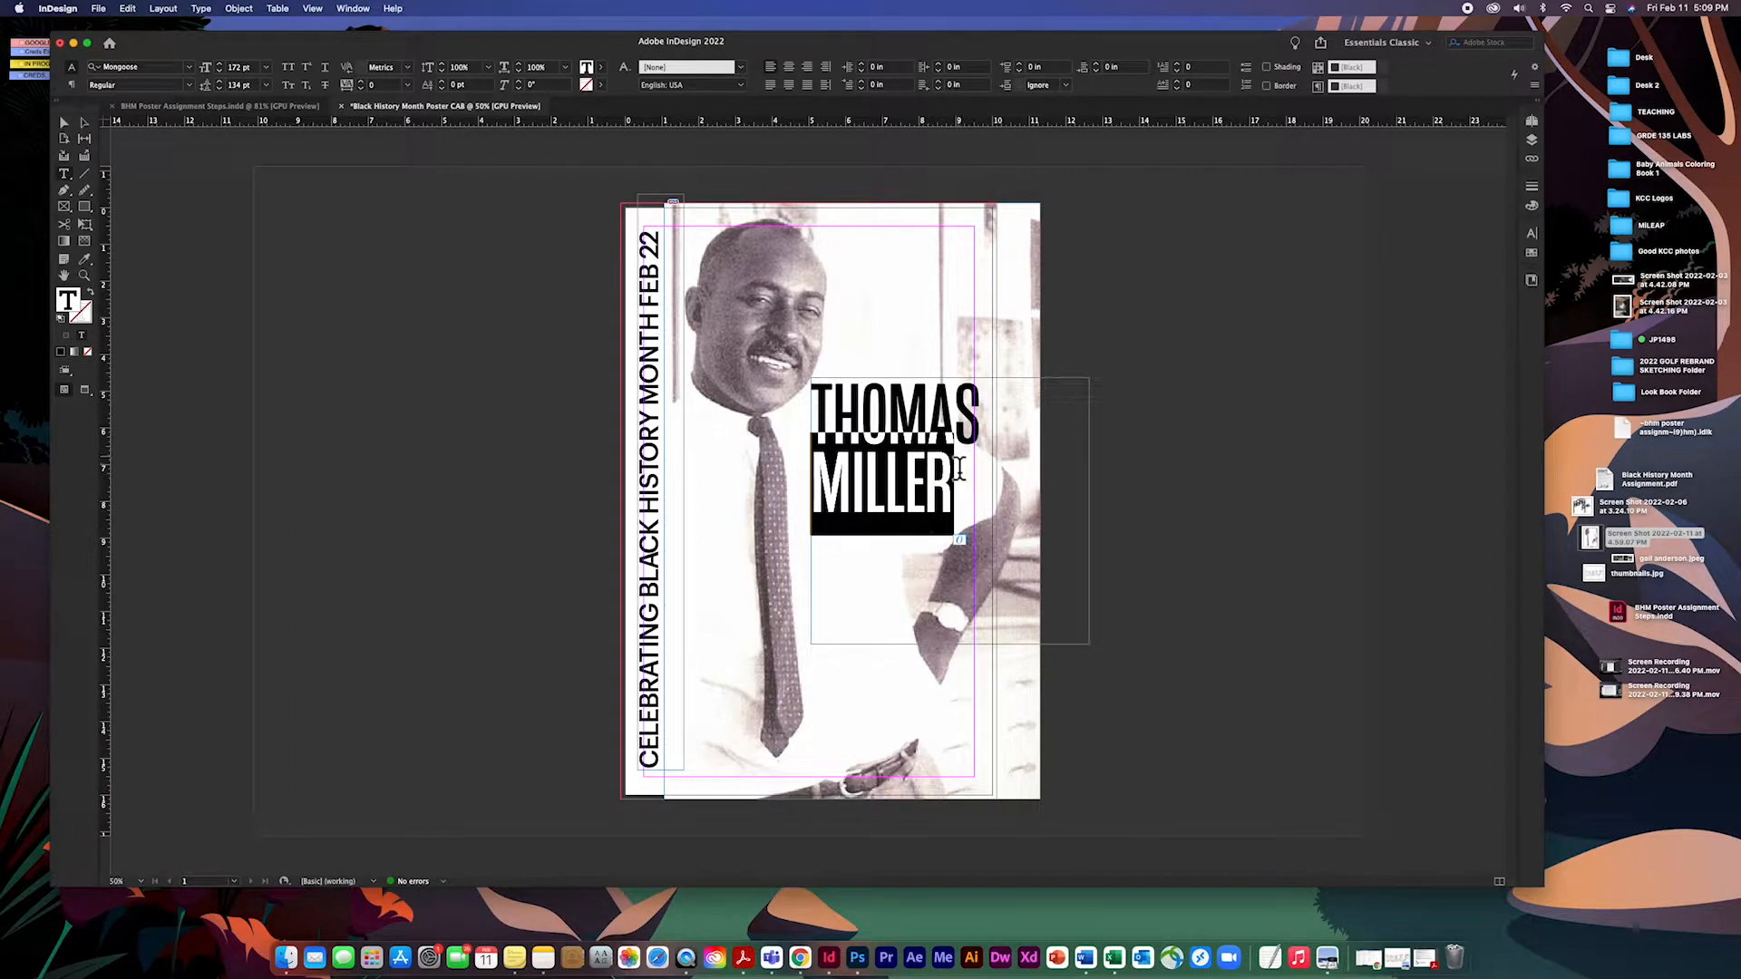
click(982, 422)
drag(982, 419, 954, 417)
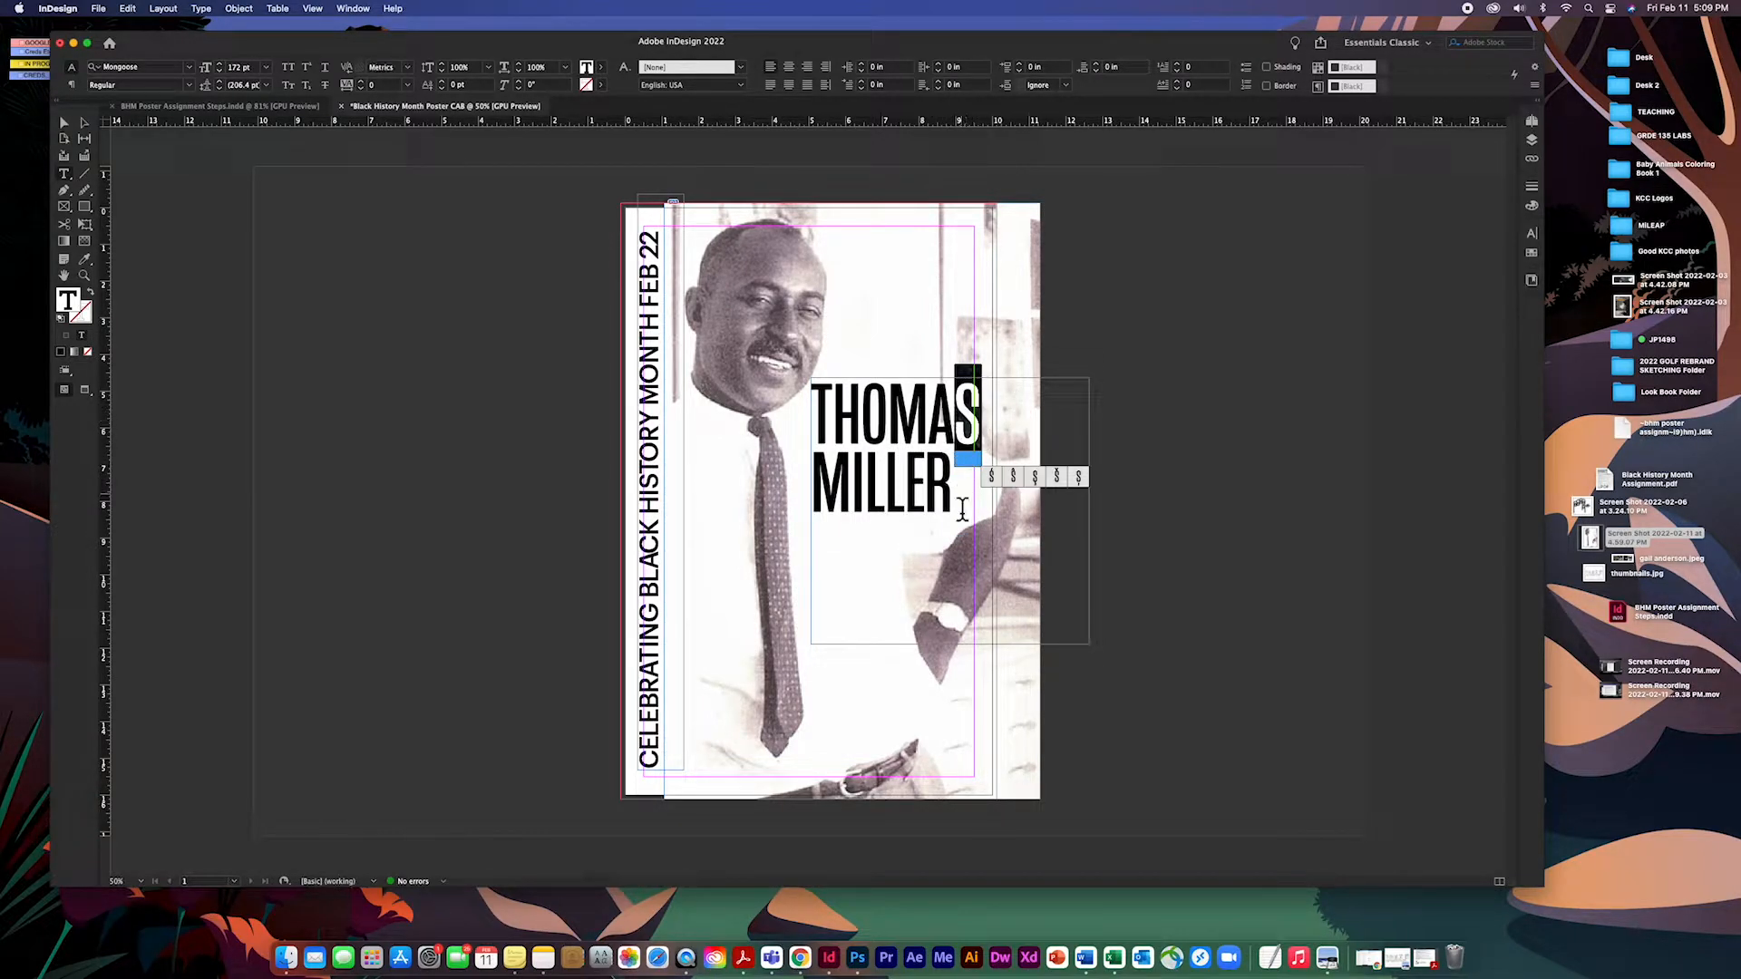
drag(966, 478, 816, 499)
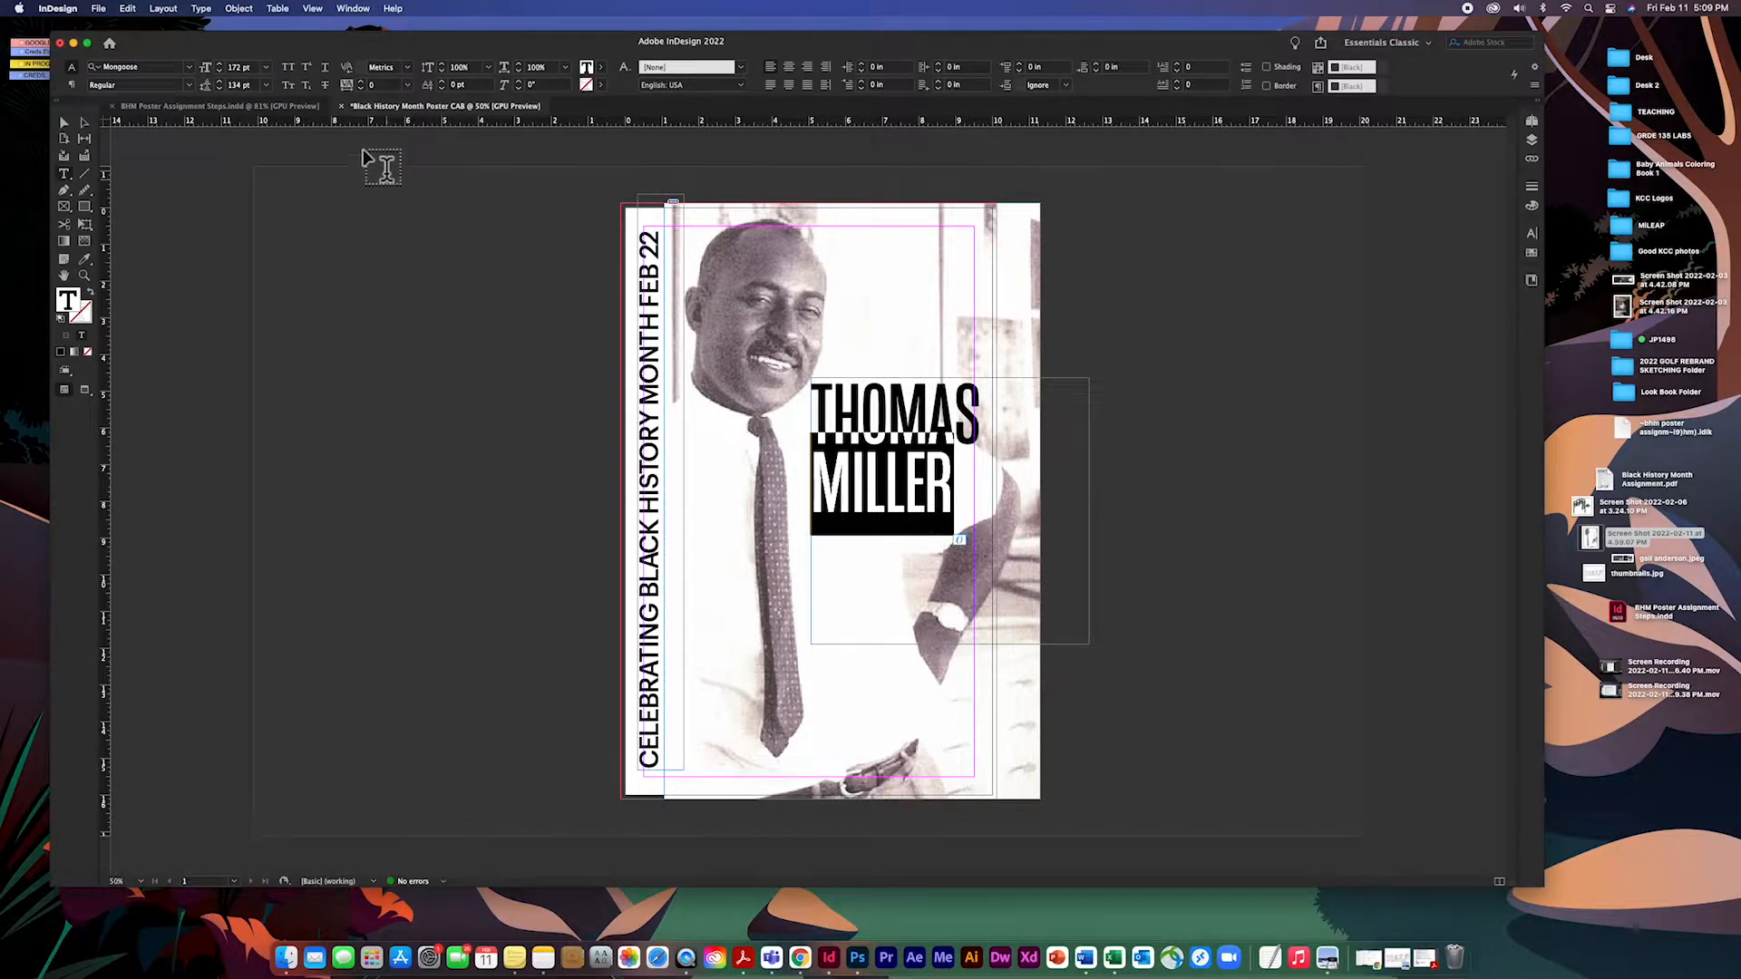
click(223, 67)
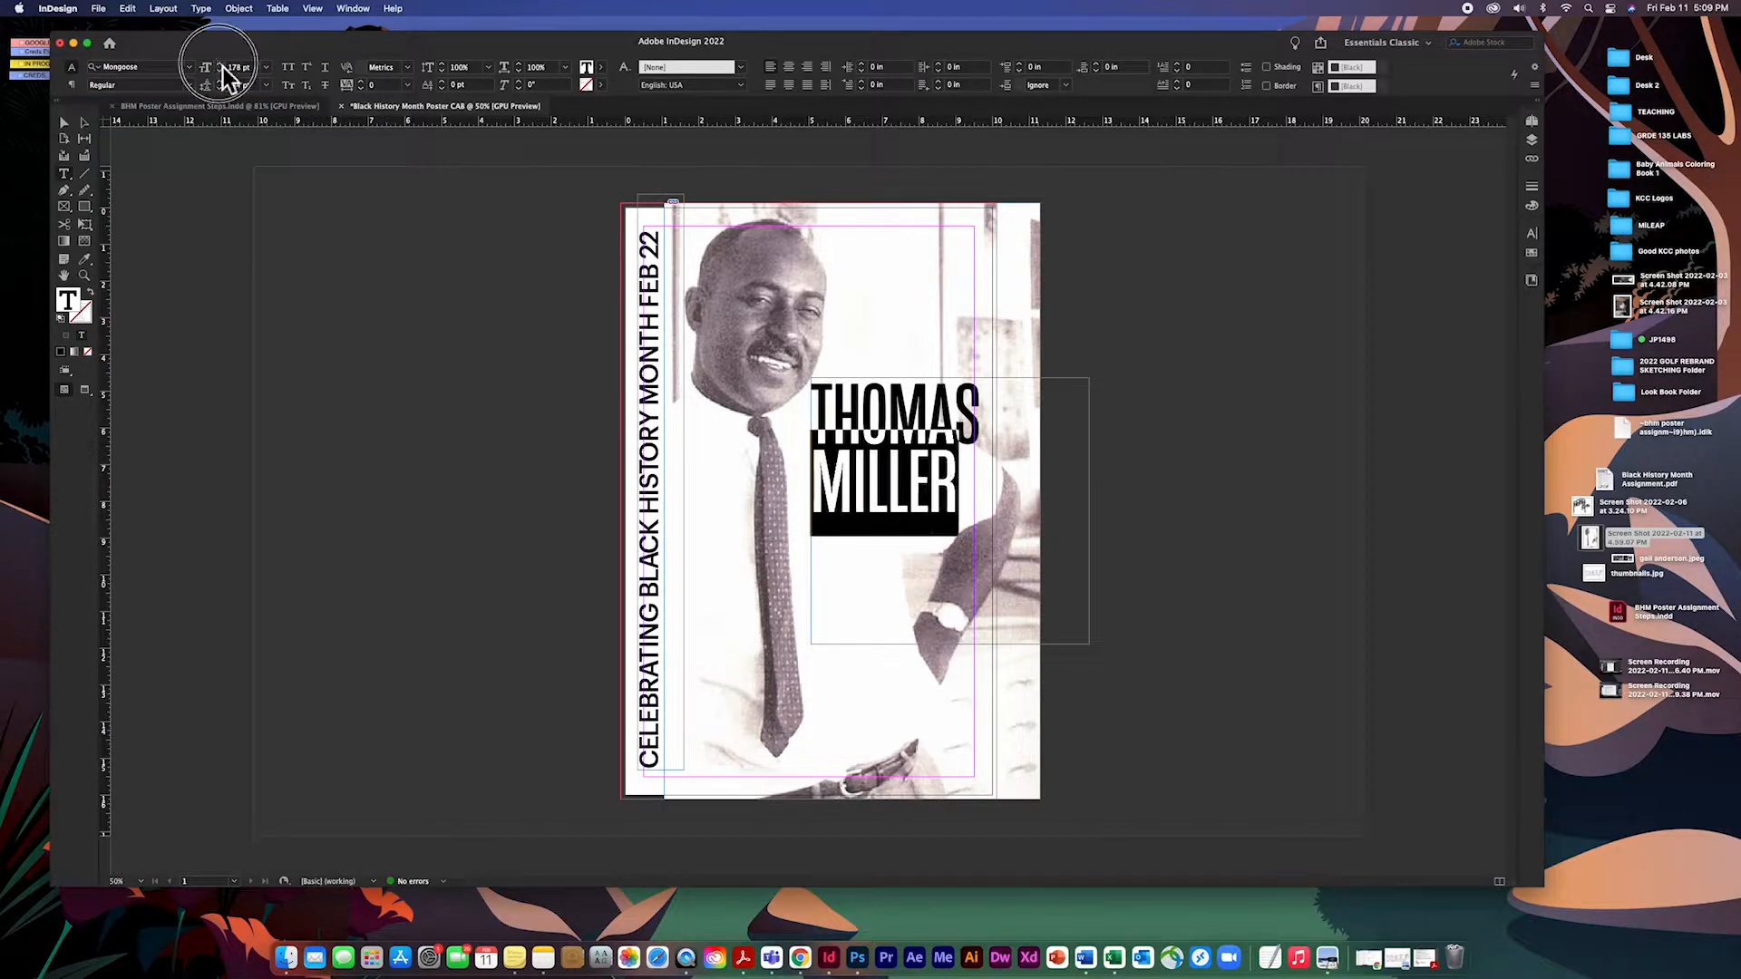
click(220, 64)
click(220, 63)
click(221, 63)
click(220, 63)
click(220, 63)
click(220, 63)
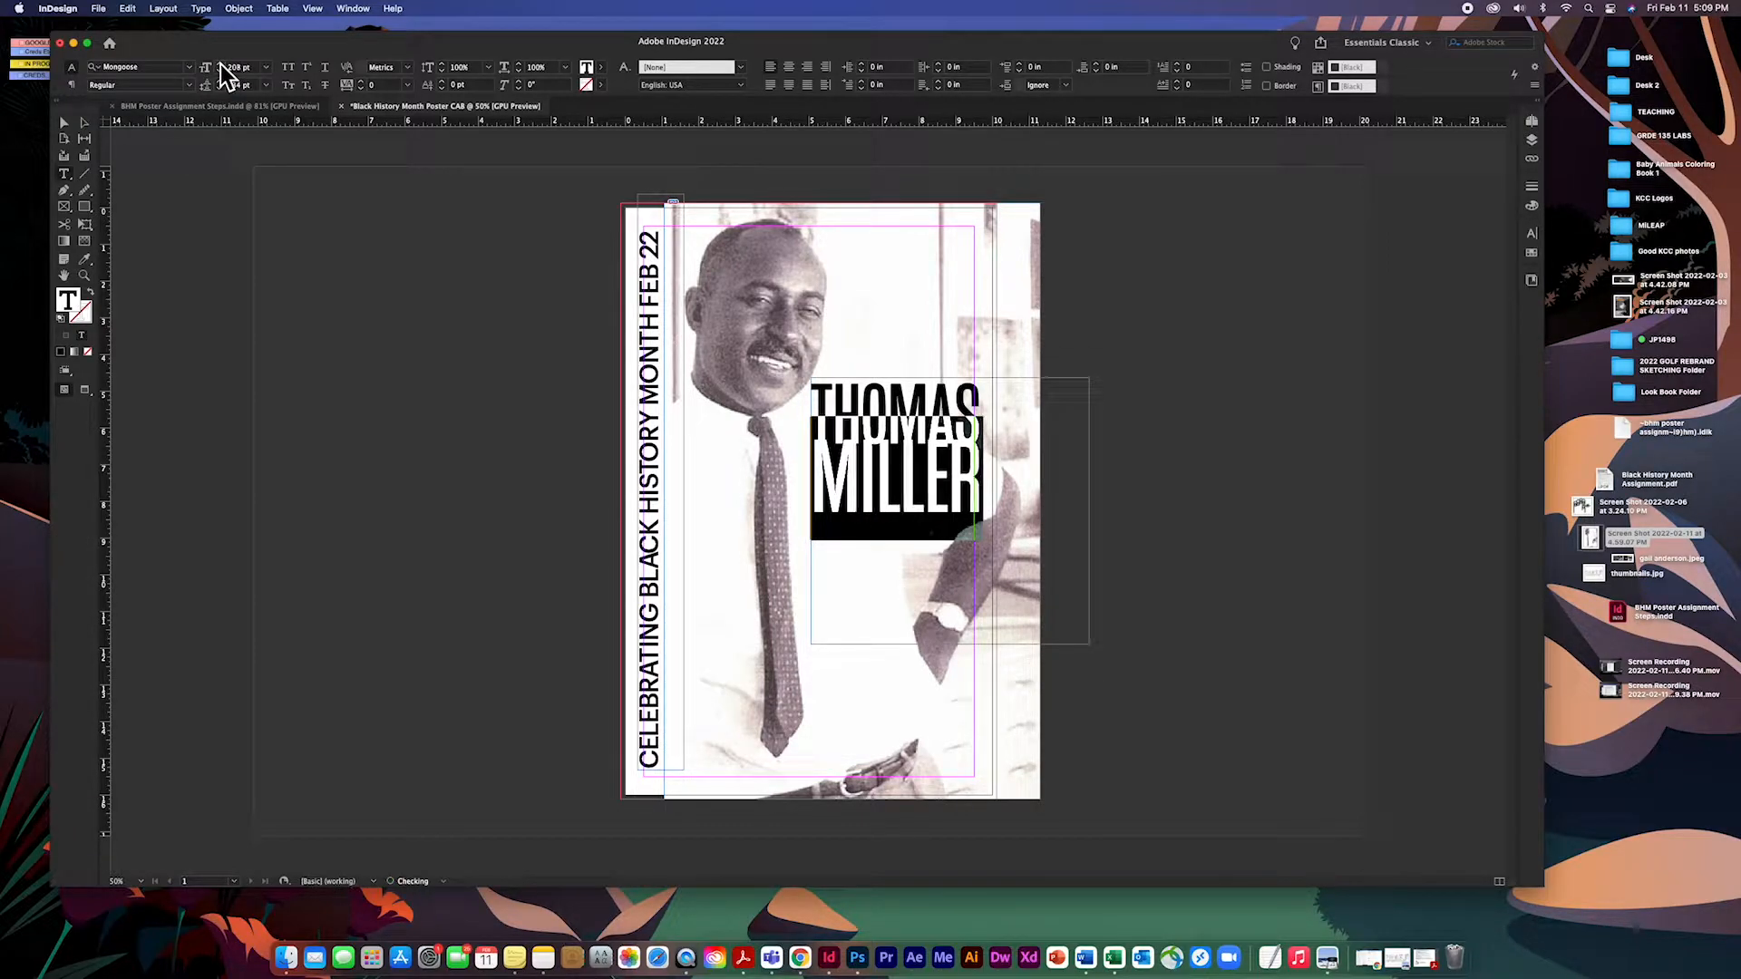
Increase the surname line's leading until it sits clear beneath the first name.
click(220, 81)
click(220, 80)
click(219, 80)
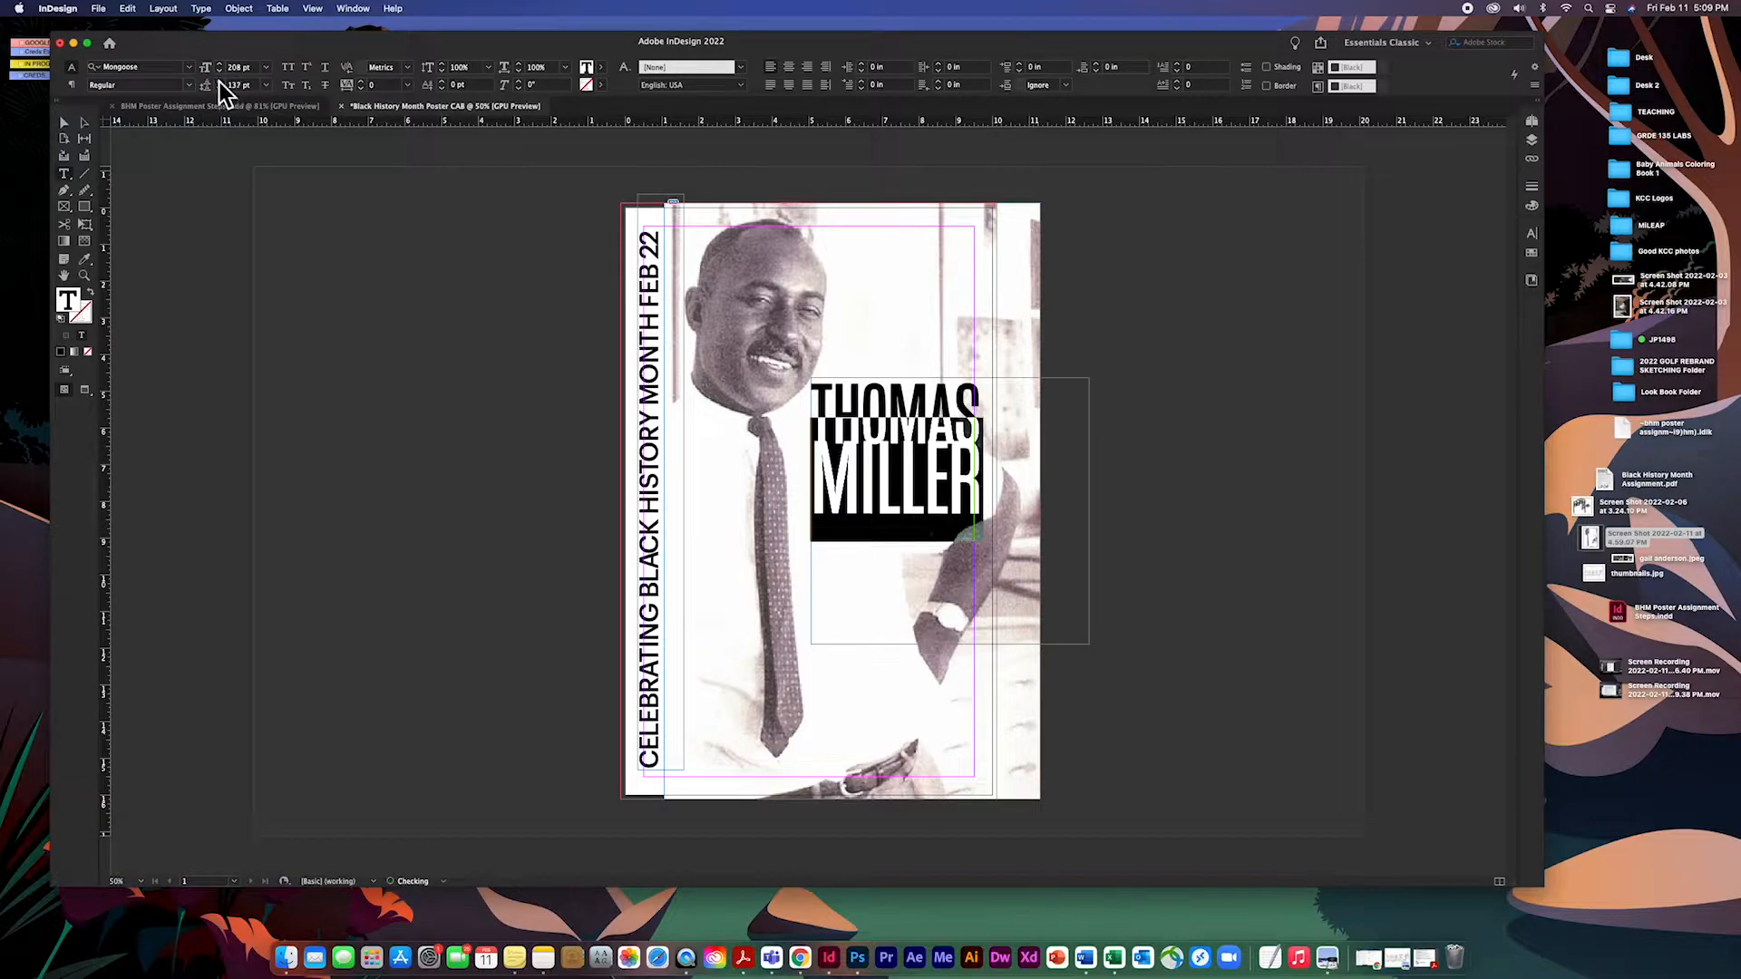
click(220, 81)
click(220, 81)
click(220, 81)
click(219, 80)
click(219, 81)
click(219, 81)
click(220, 81)
click(220, 81)
click(64, 121)
click(1217, 575)
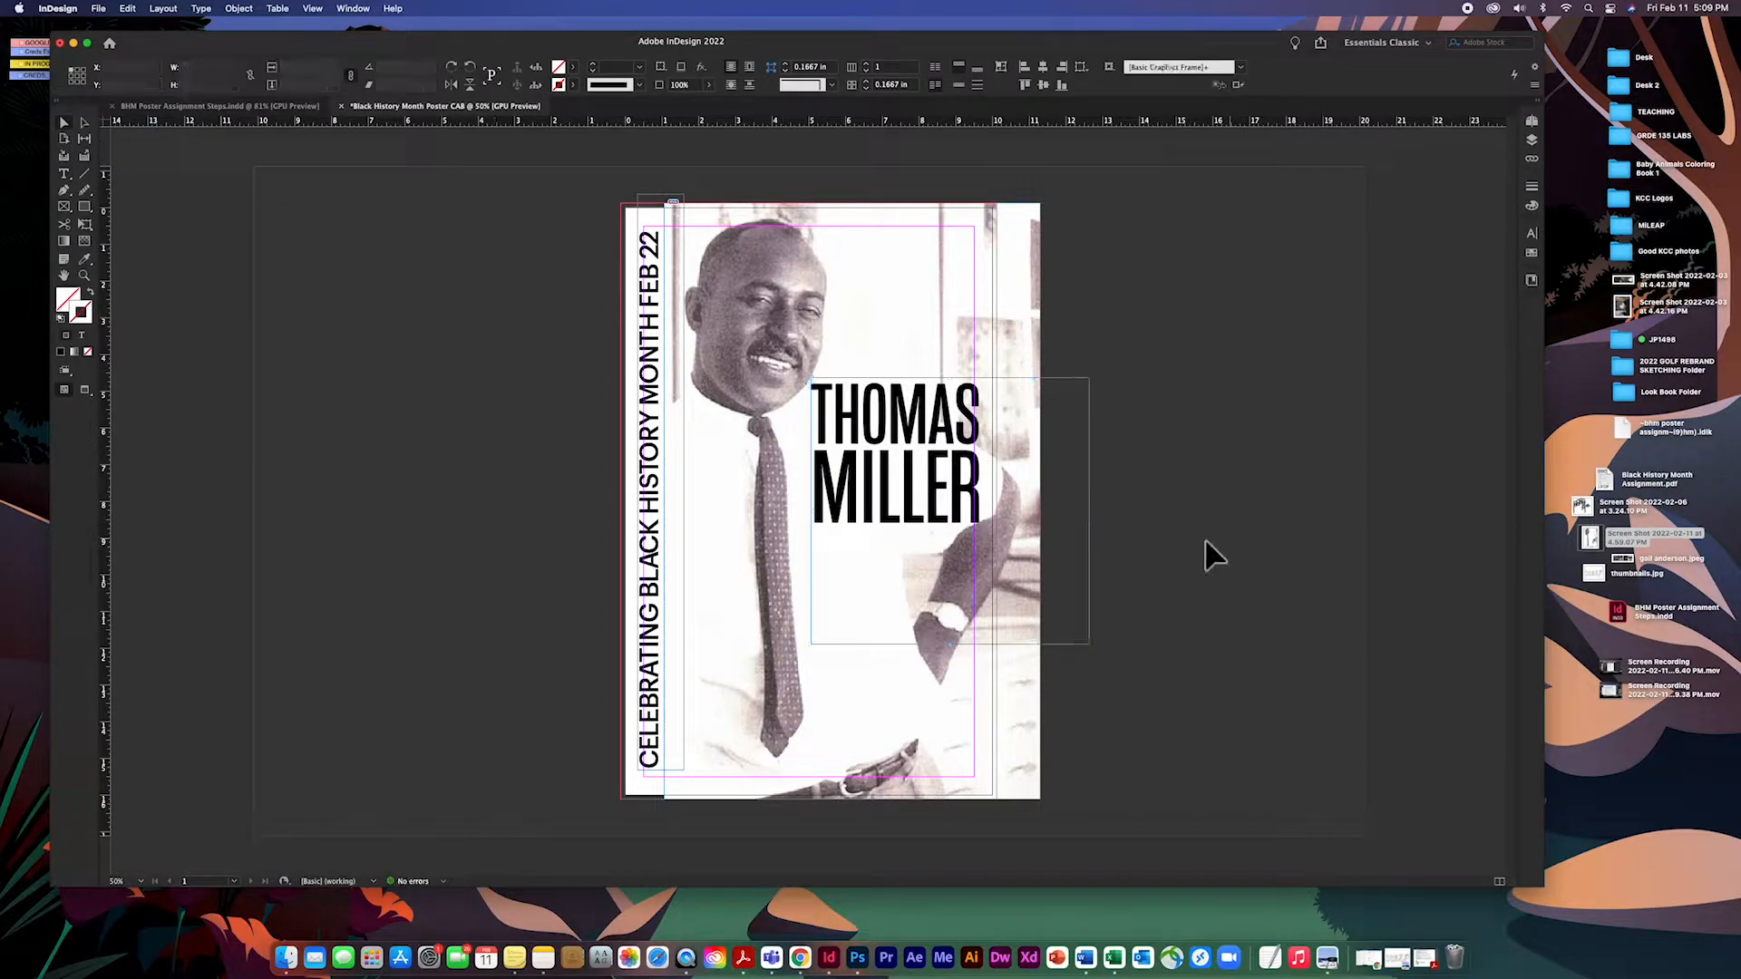
In preview mode, shift the photo slightly left and move the name's frame to about X 4.55 in, Y 5.02 in.
key(w)
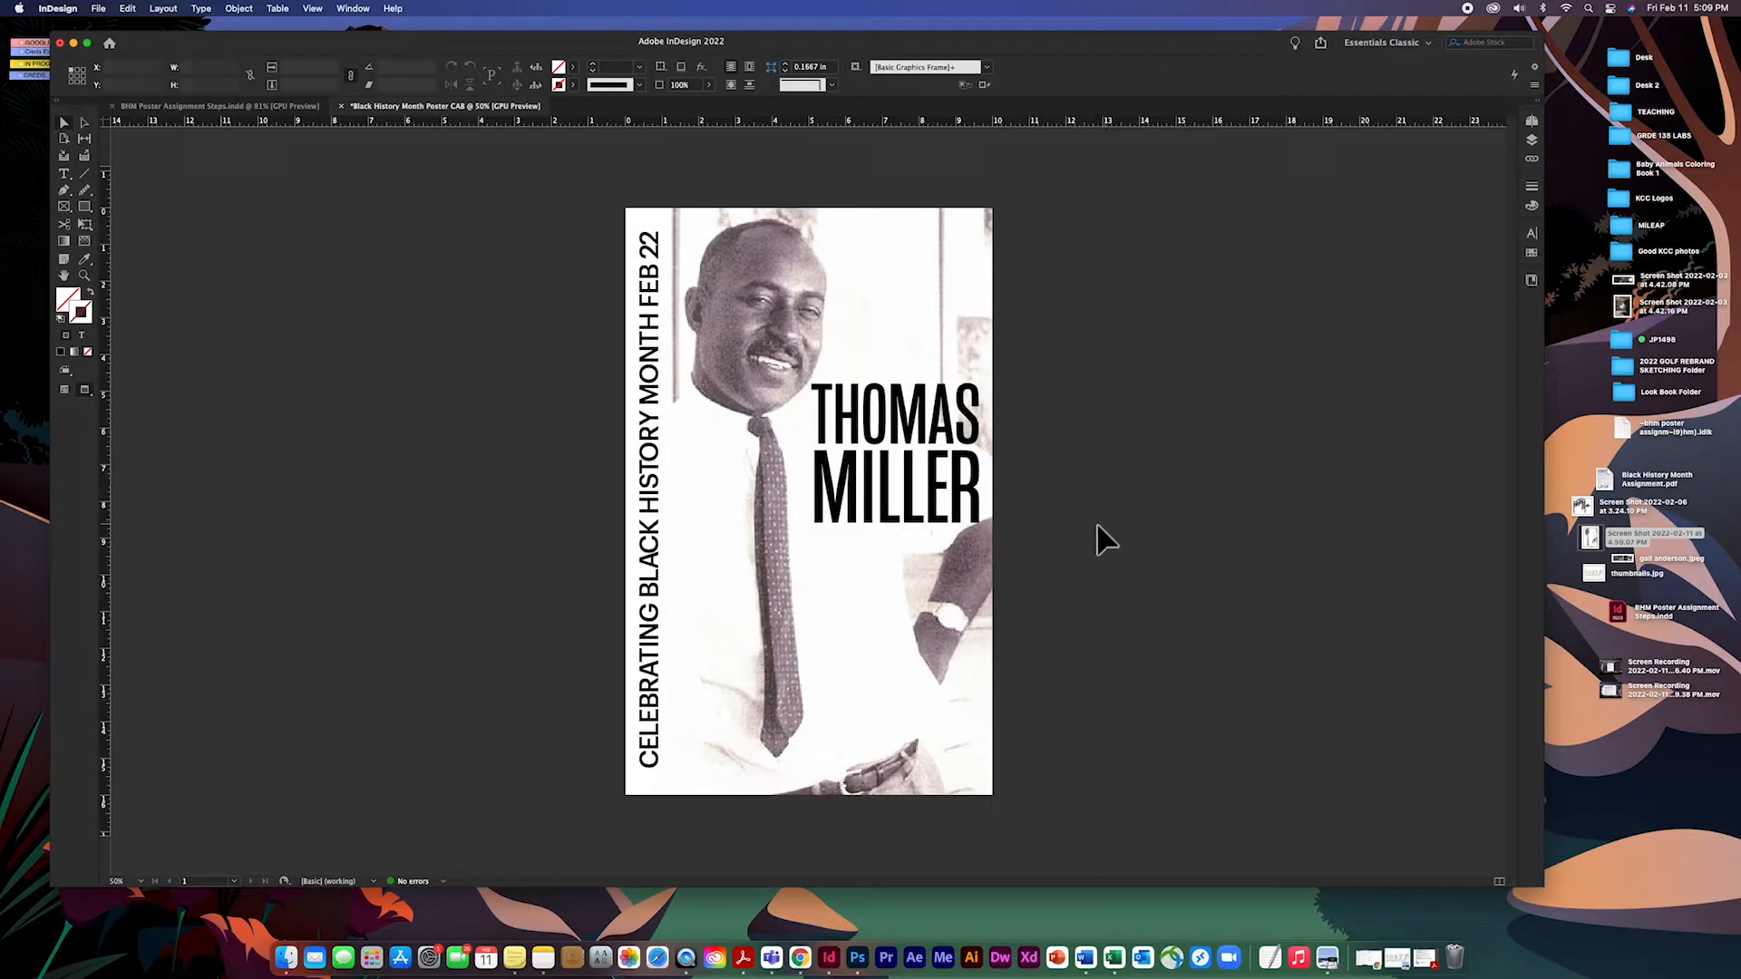
mouse_move(909, 512)
mouse_down()
mouse_move(899, 526)
mouse_move(836, 501)
mouse_move(890, 521)
mouse_up()
click(754, 536)
click(1161, 575)
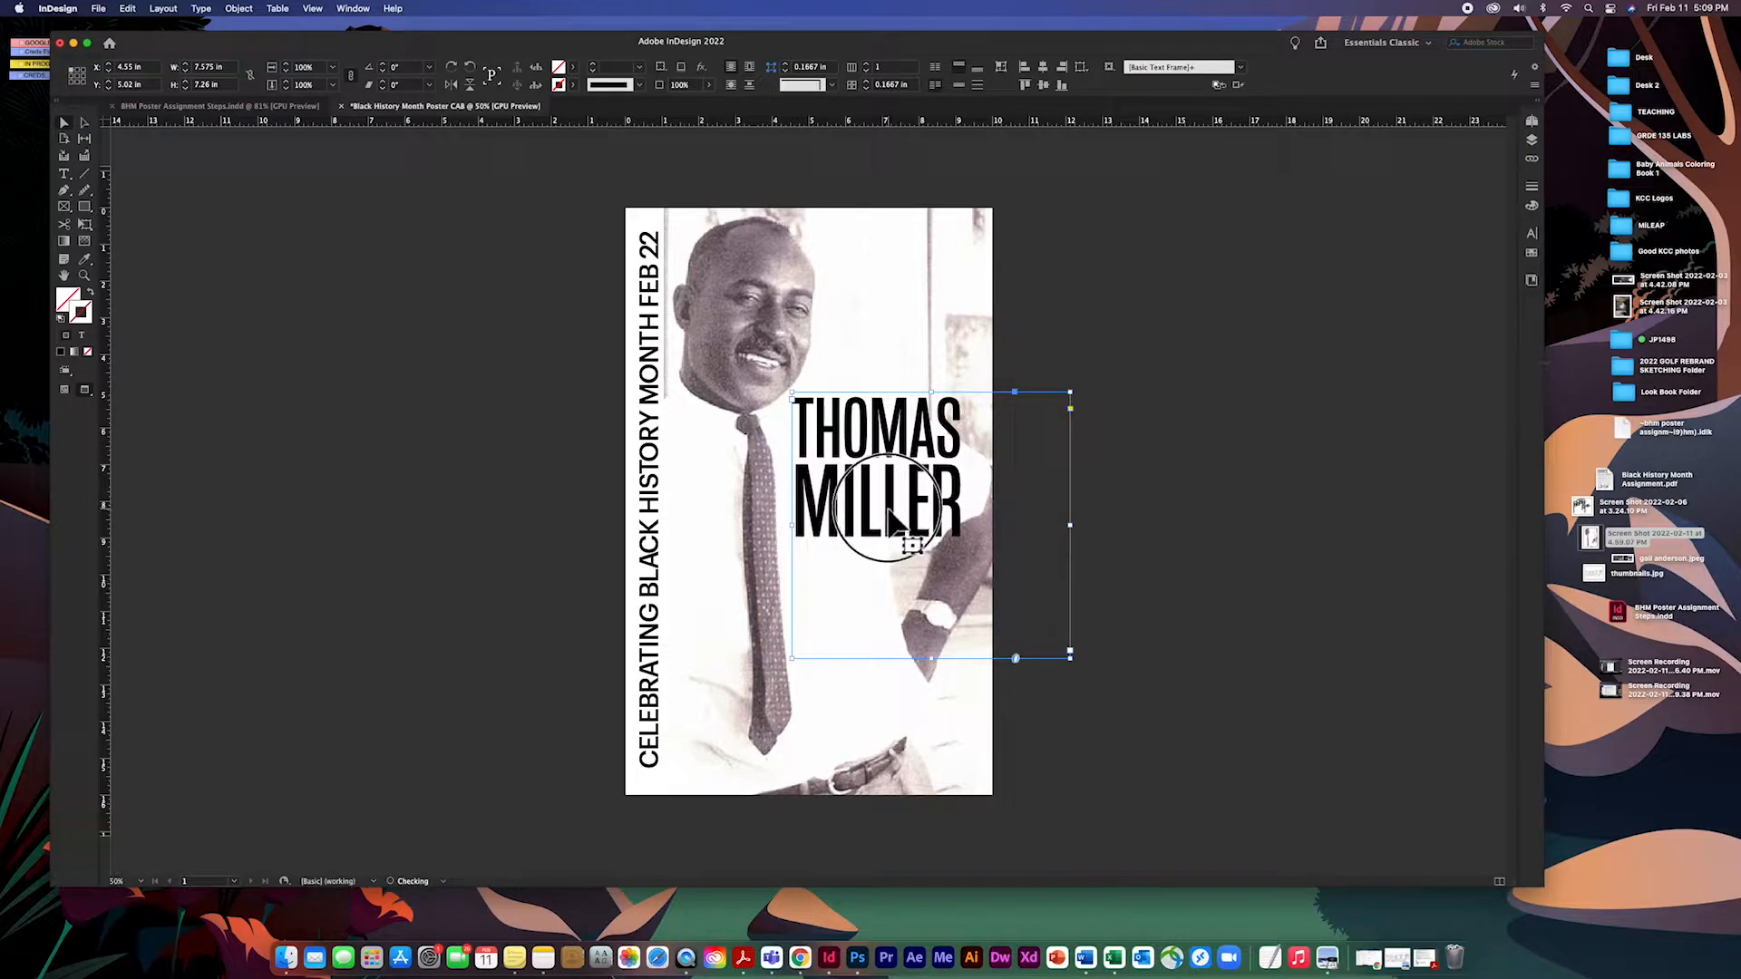
click(1147, 589)
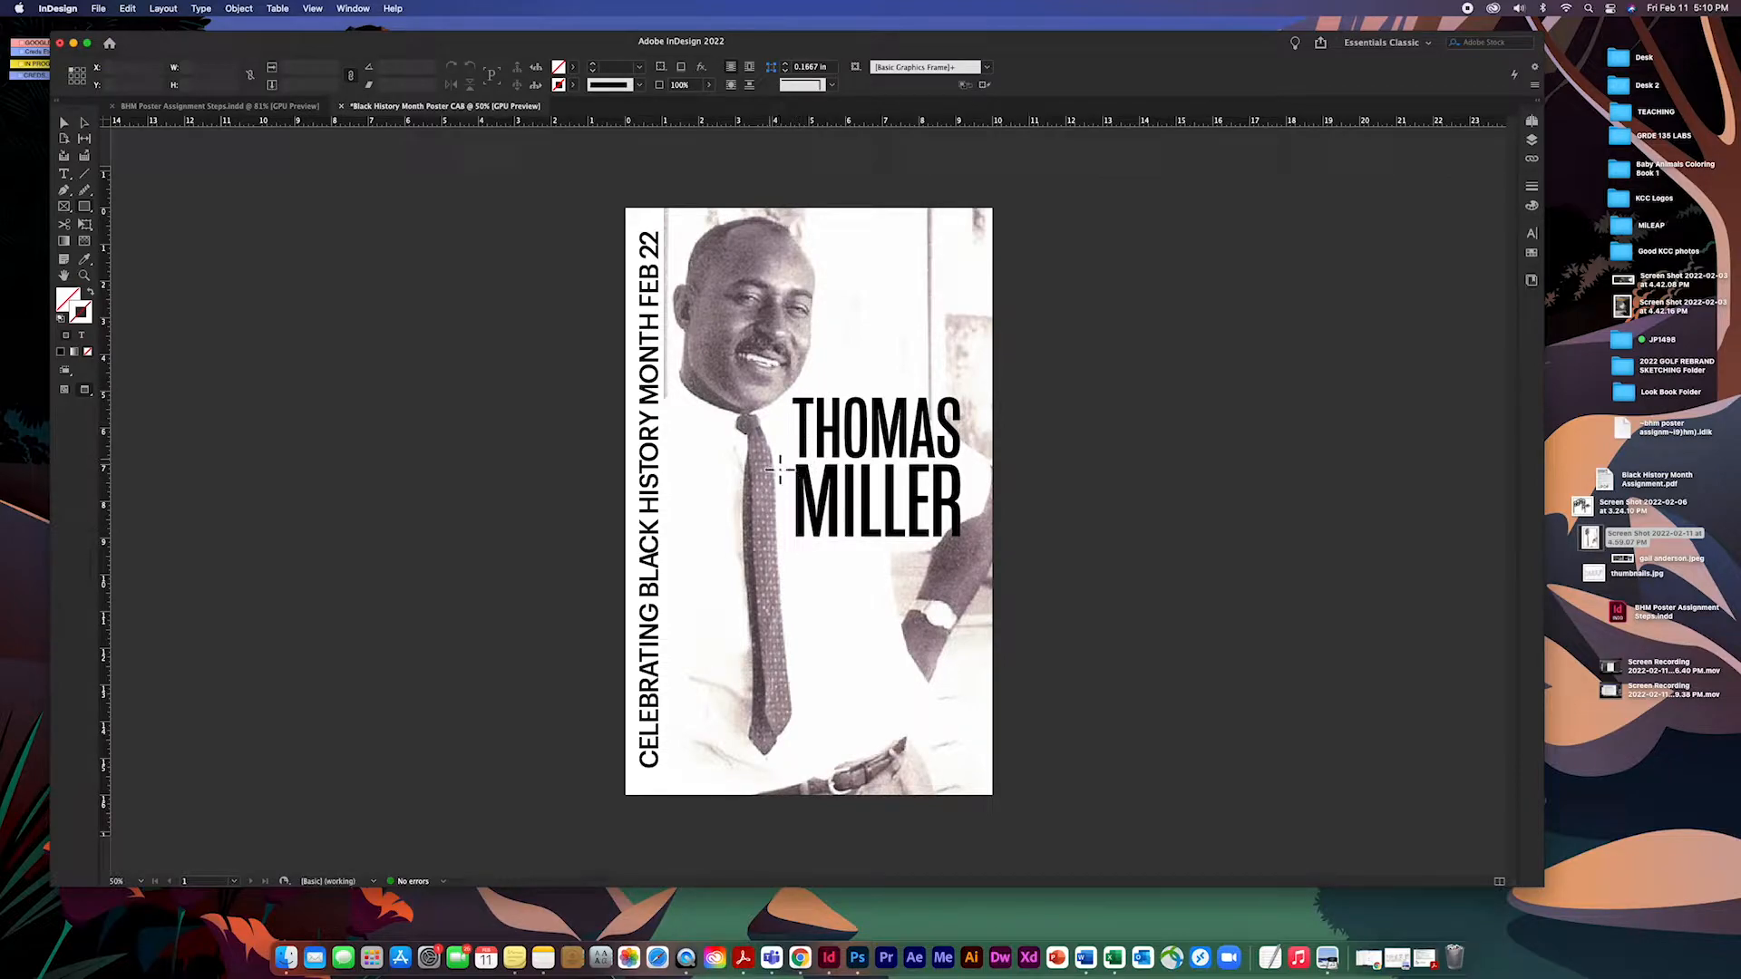
Draw a rectangle about 7.025 by 2.36 in over the surname, running past the page's right edge, and fill it with black.
drag(777, 469, 1025, 545)
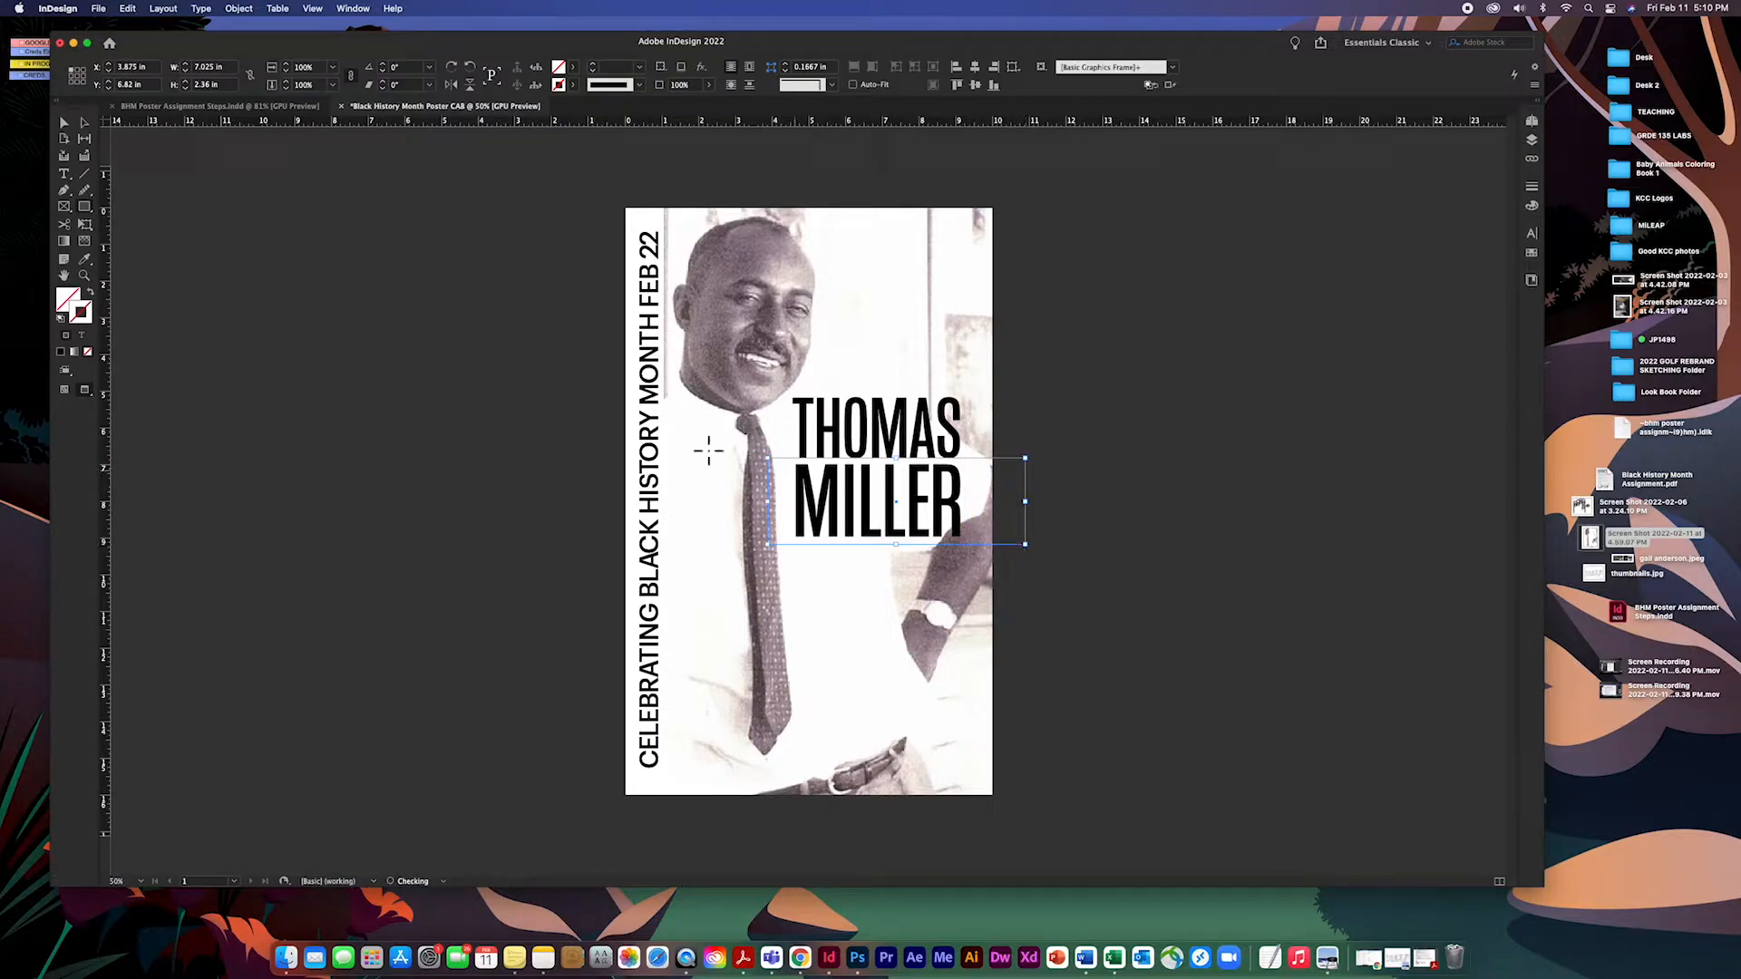
click(86, 209)
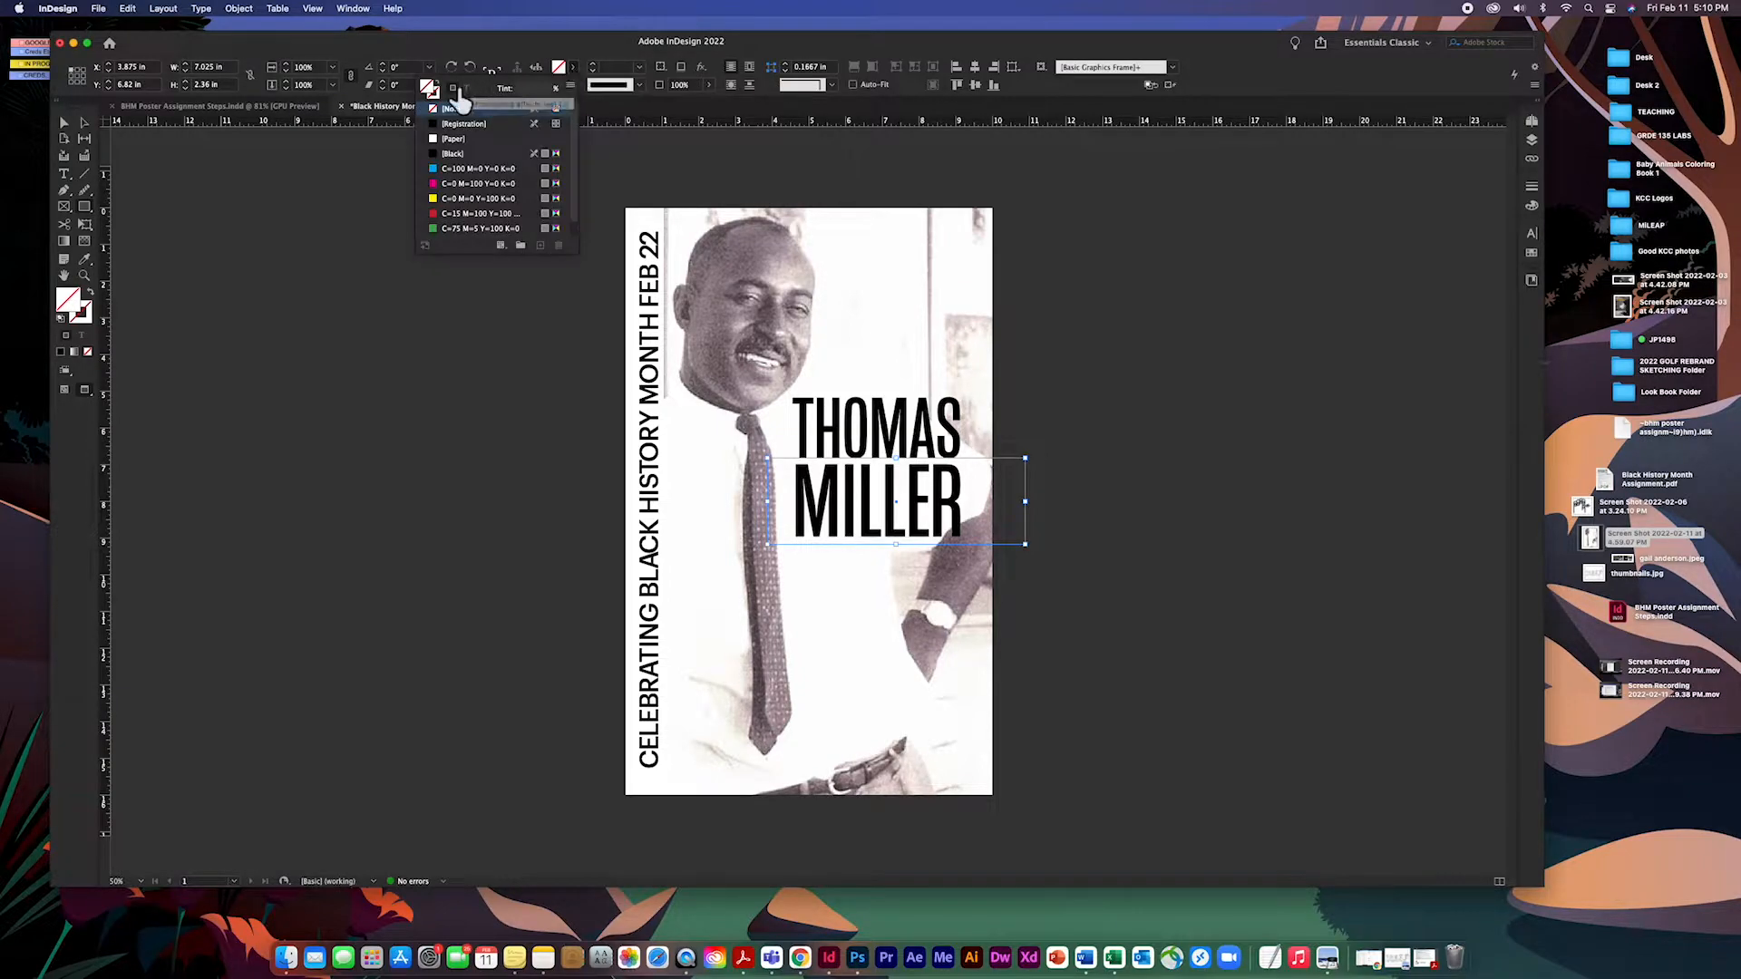
click(437, 156)
click(438, 160)
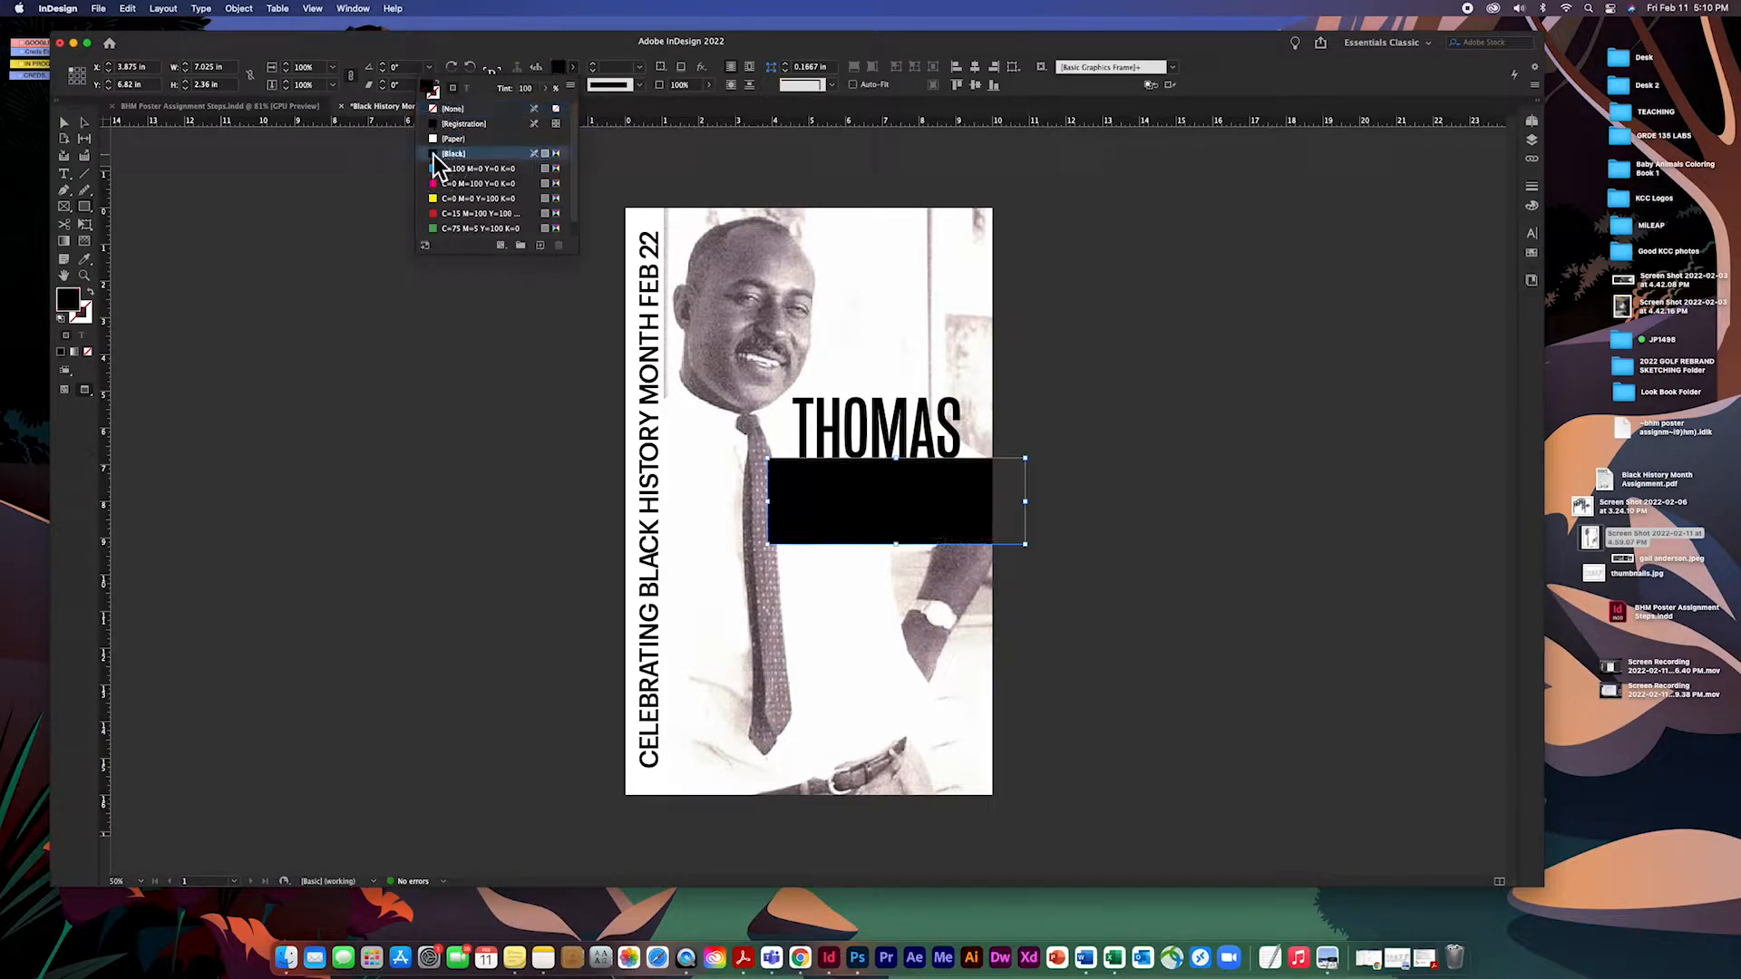
Try the magenta, yellow and red swatches on the rectangle, ending with the green C=75 M=5 Y=100 K=0 swatch.
click(1532, 255)
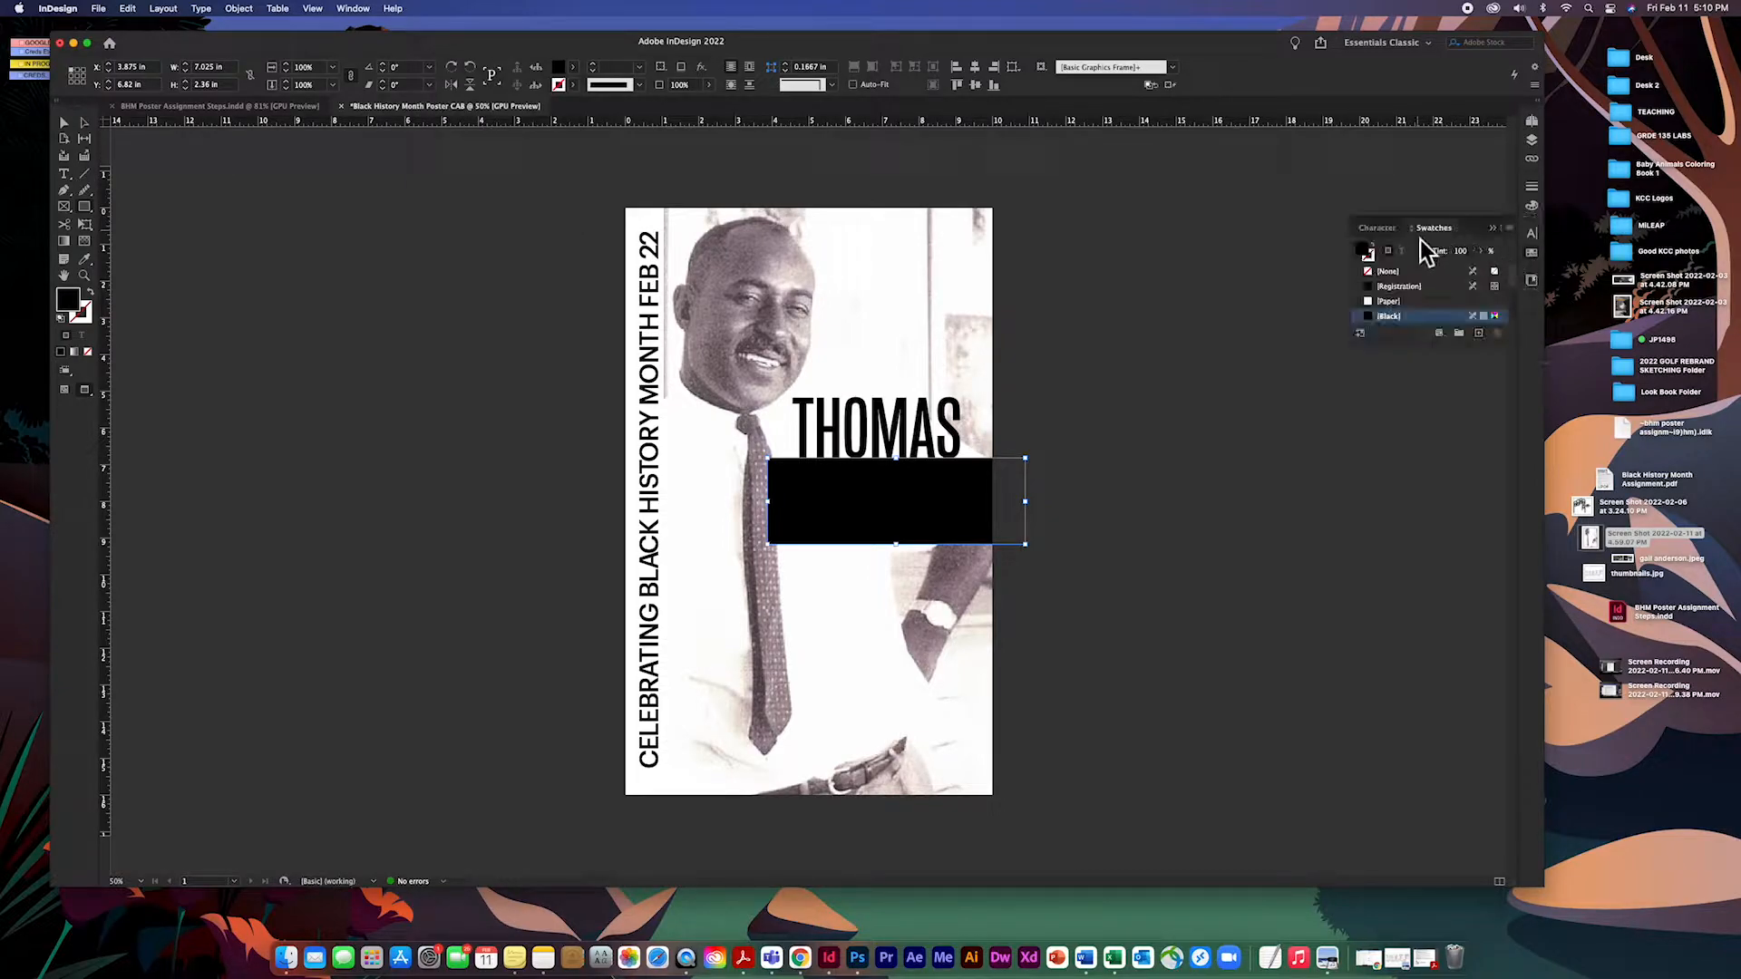
drag(1396, 341, 1440, 542)
drag(1447, 231, 1316, 203)
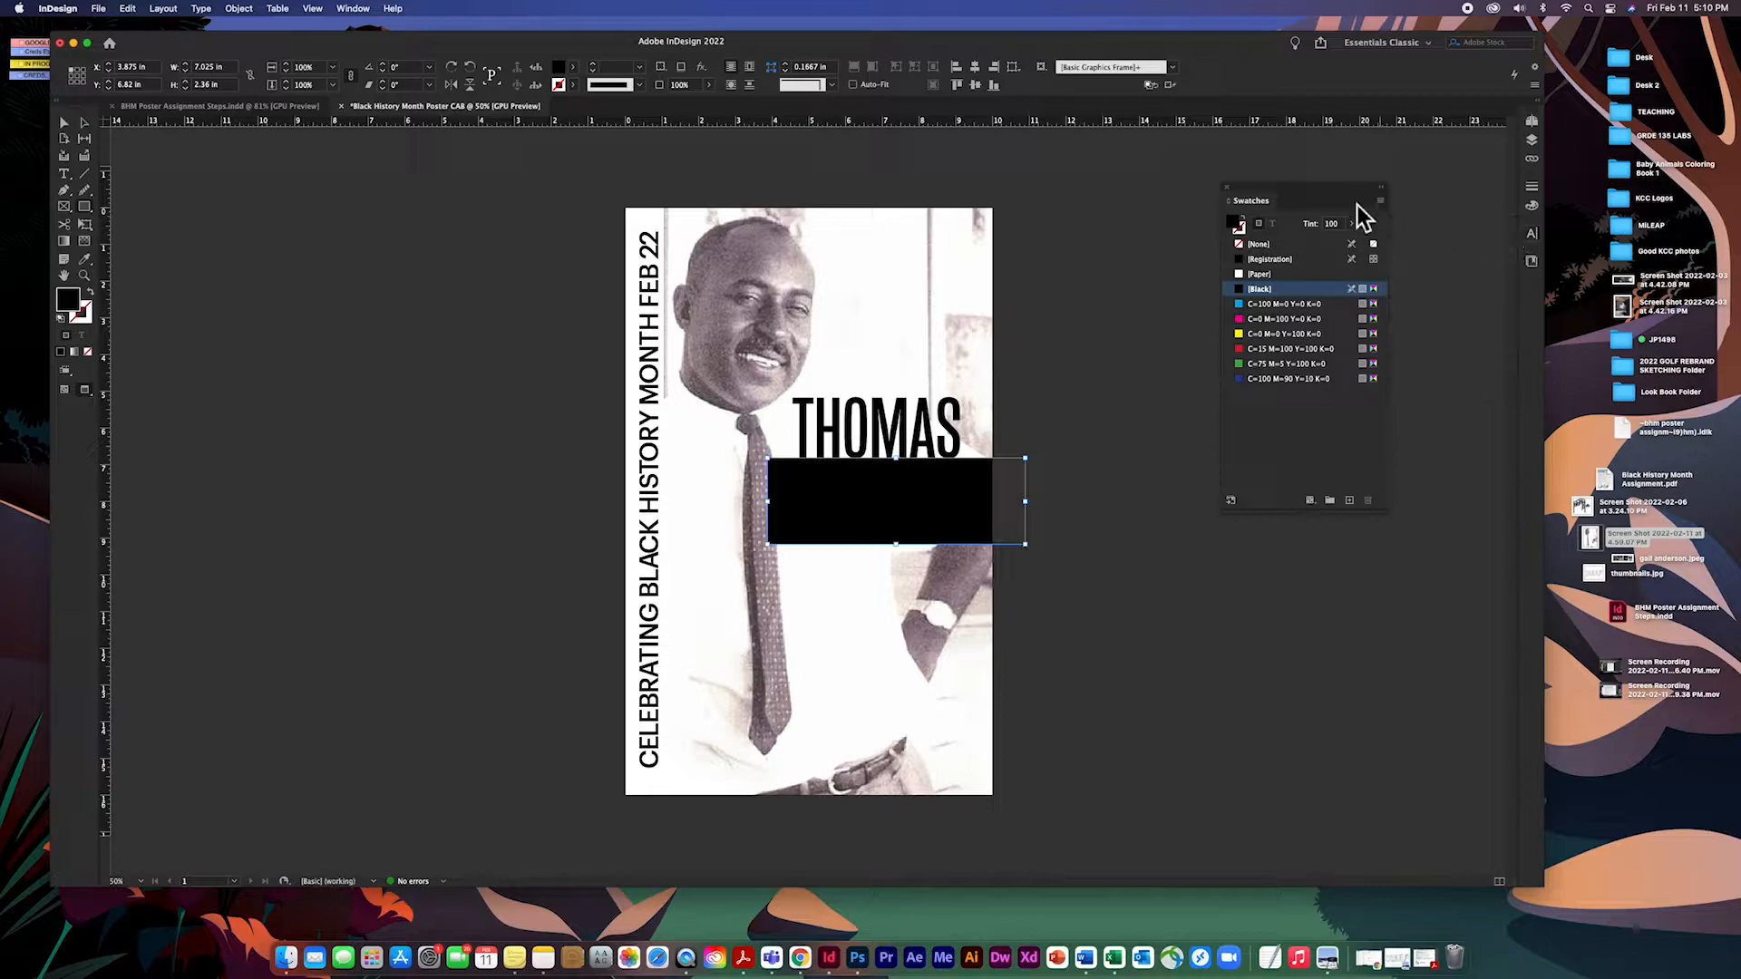
click(1257, 321)
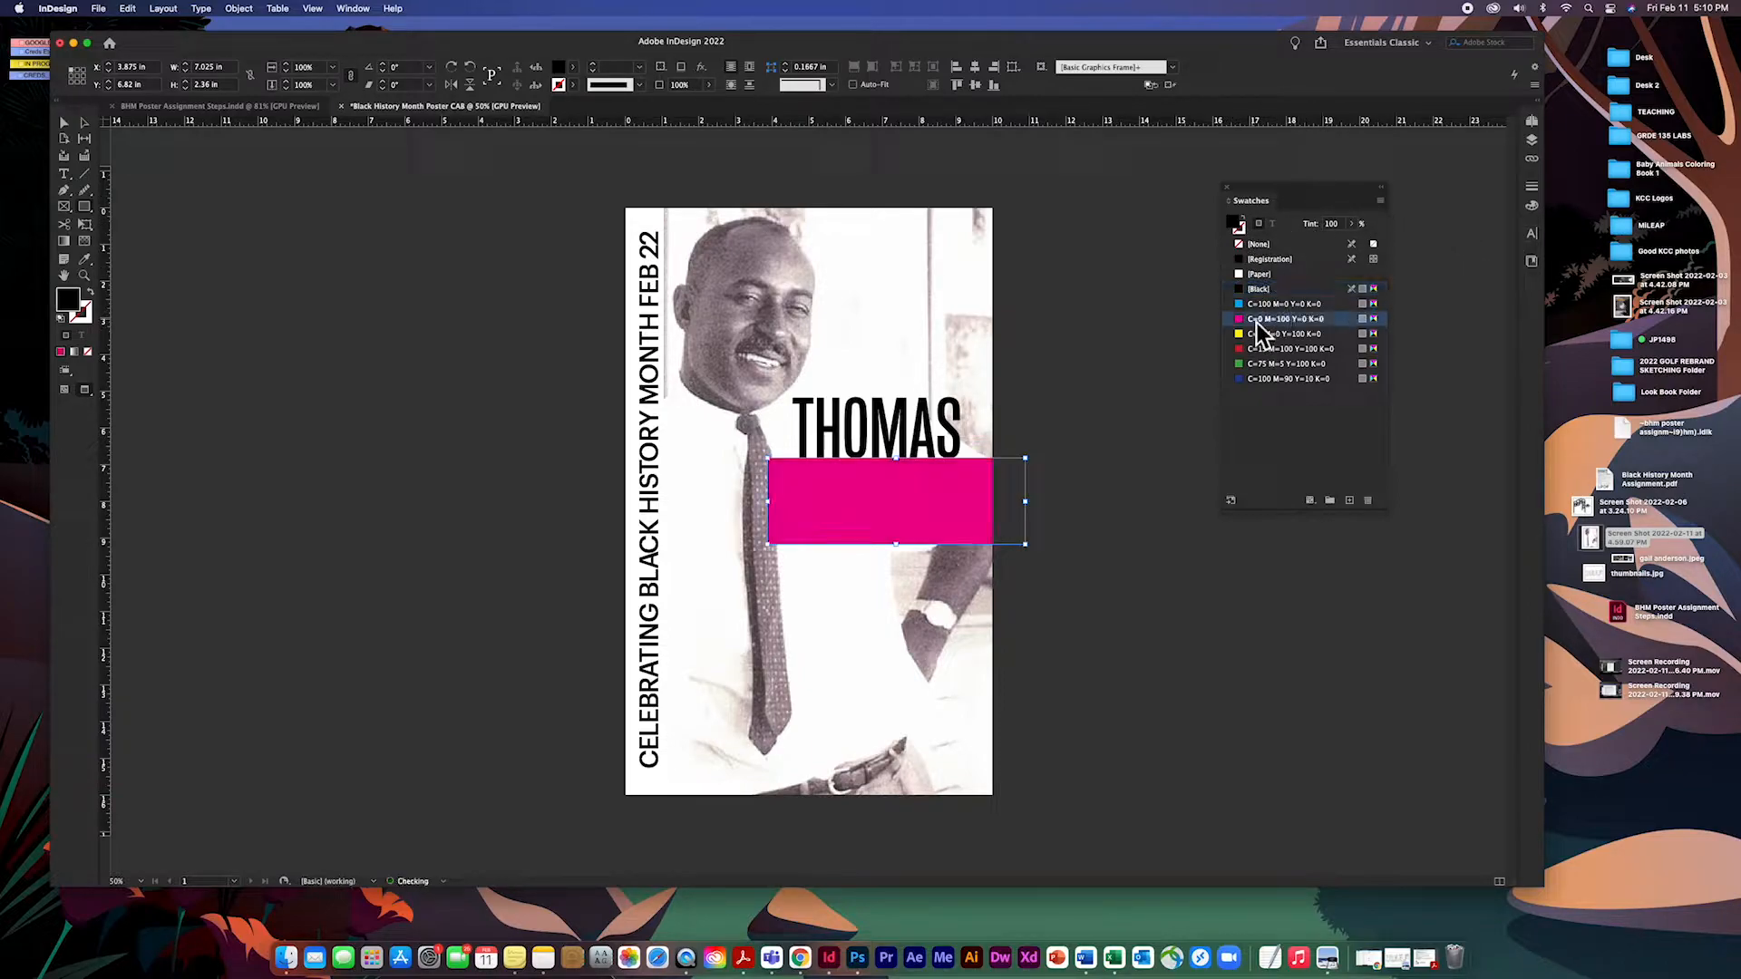
click(1261, 338)
click(1262, 350)
click(1259, 364)
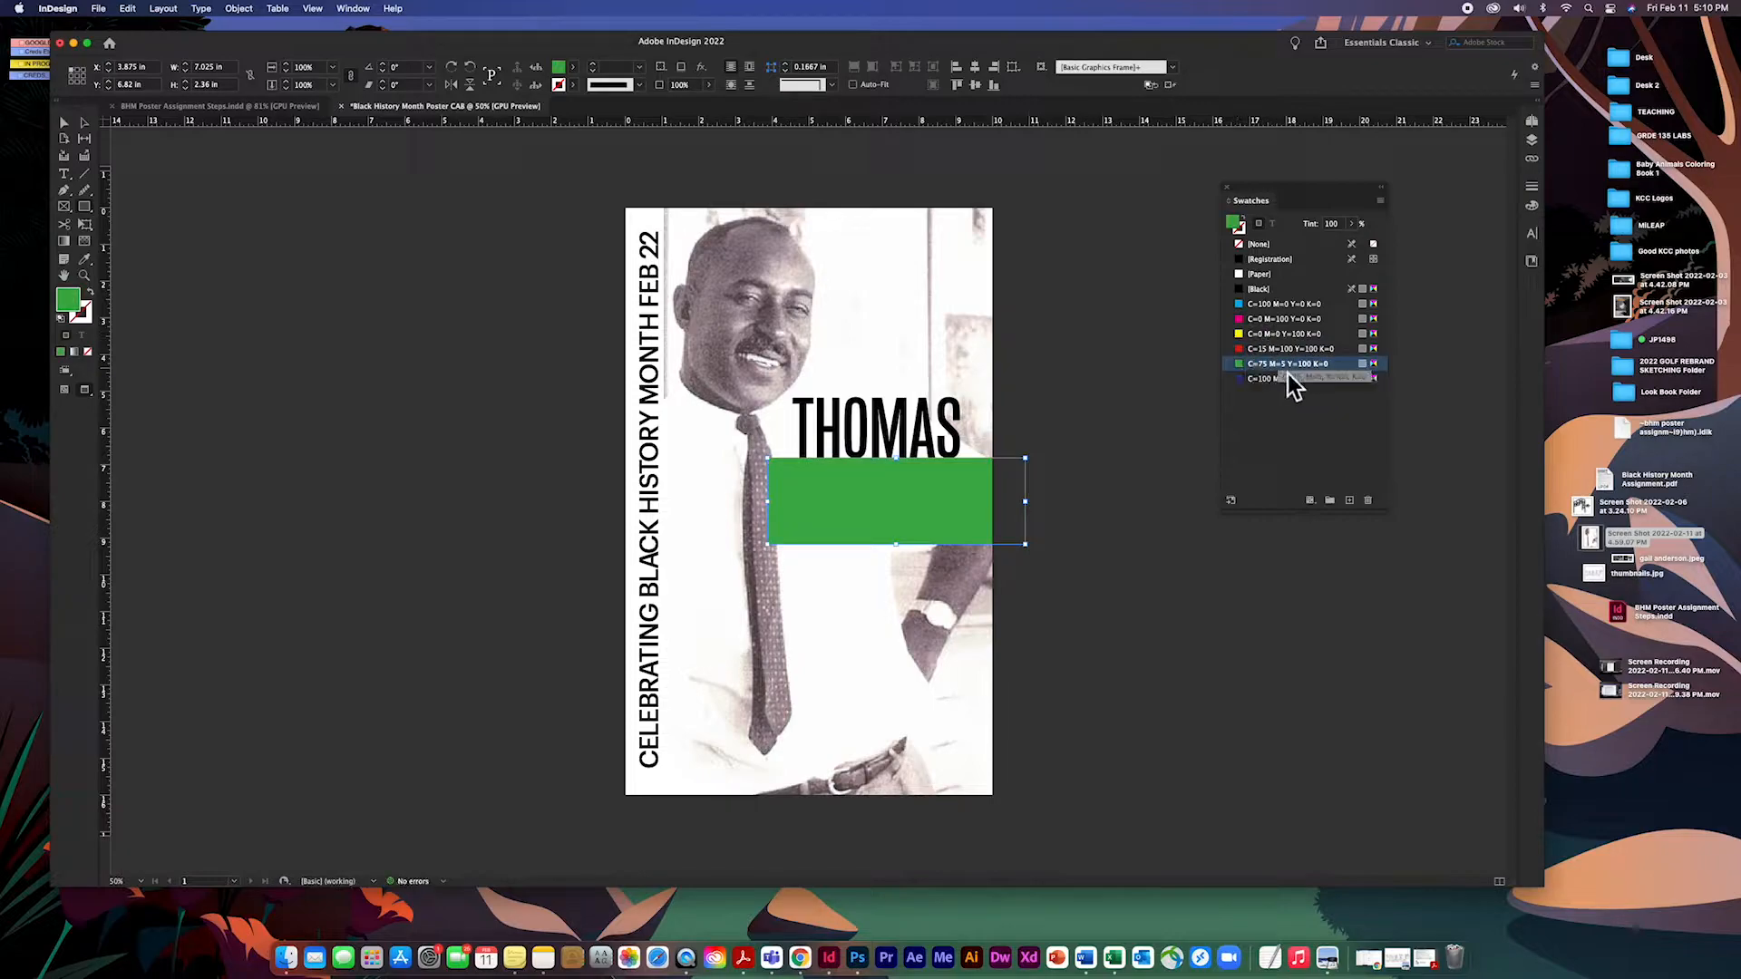
Redefine the rectangle's green swatch as a maroon with C=6, M=100, Y=51 and K=37.
double_click(1244, 367)
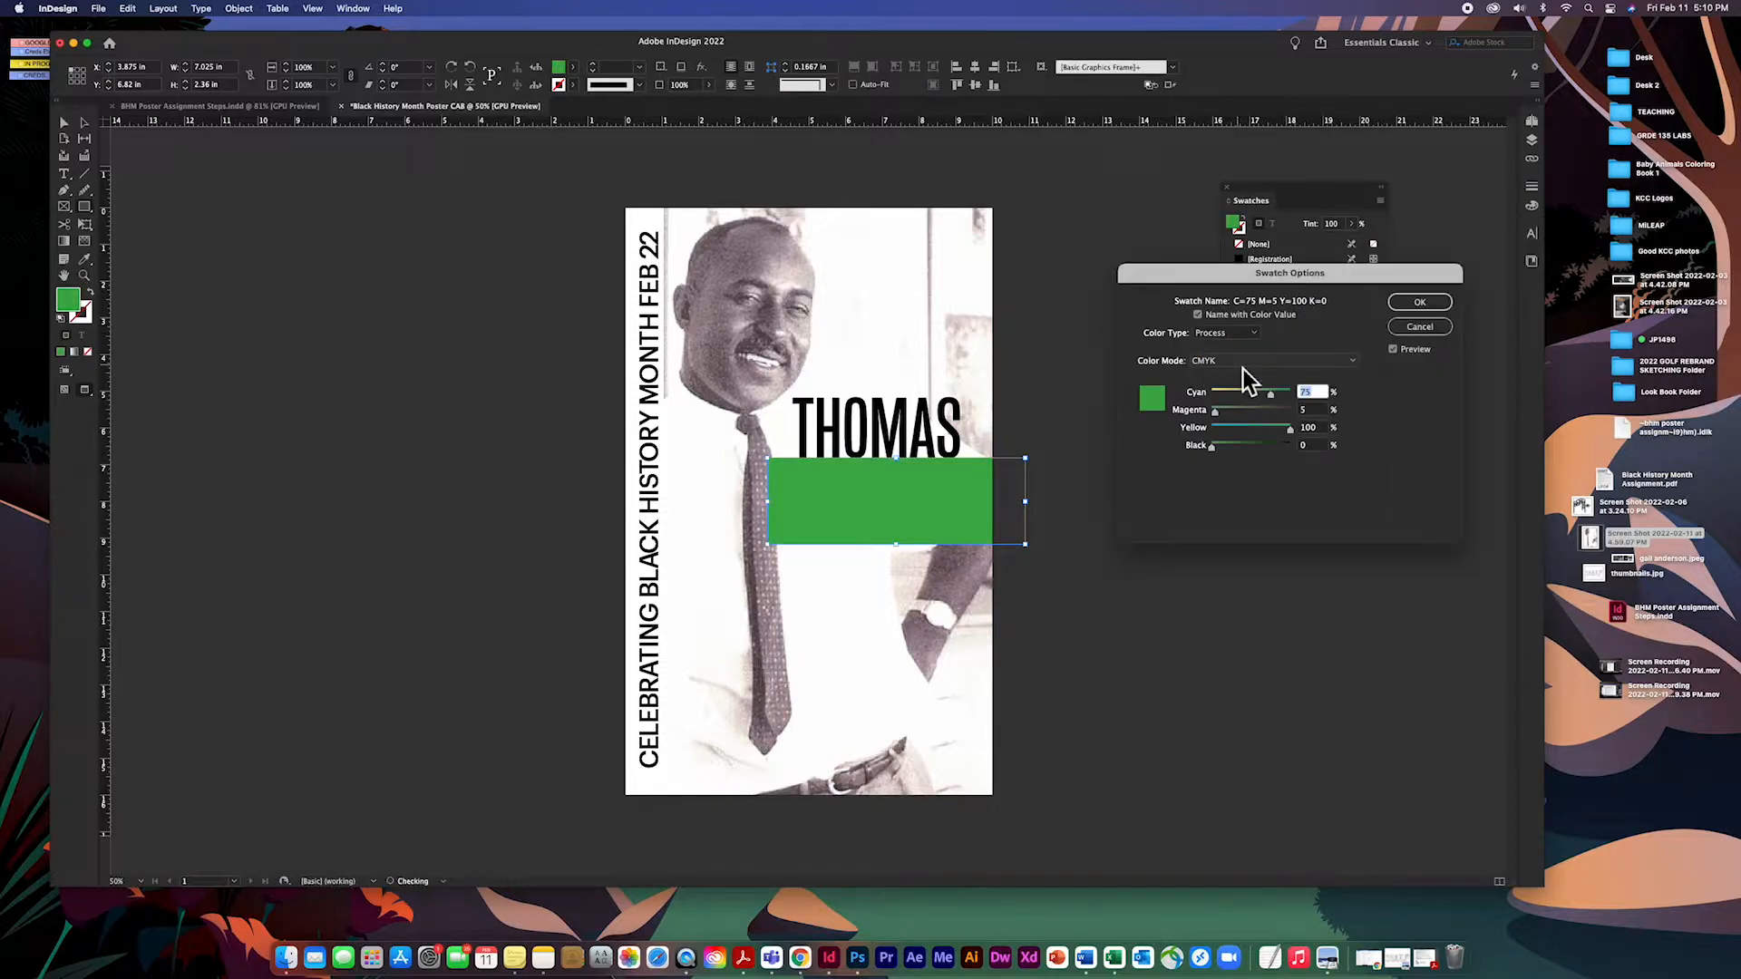
drag(1258, 399, 1241, 450)
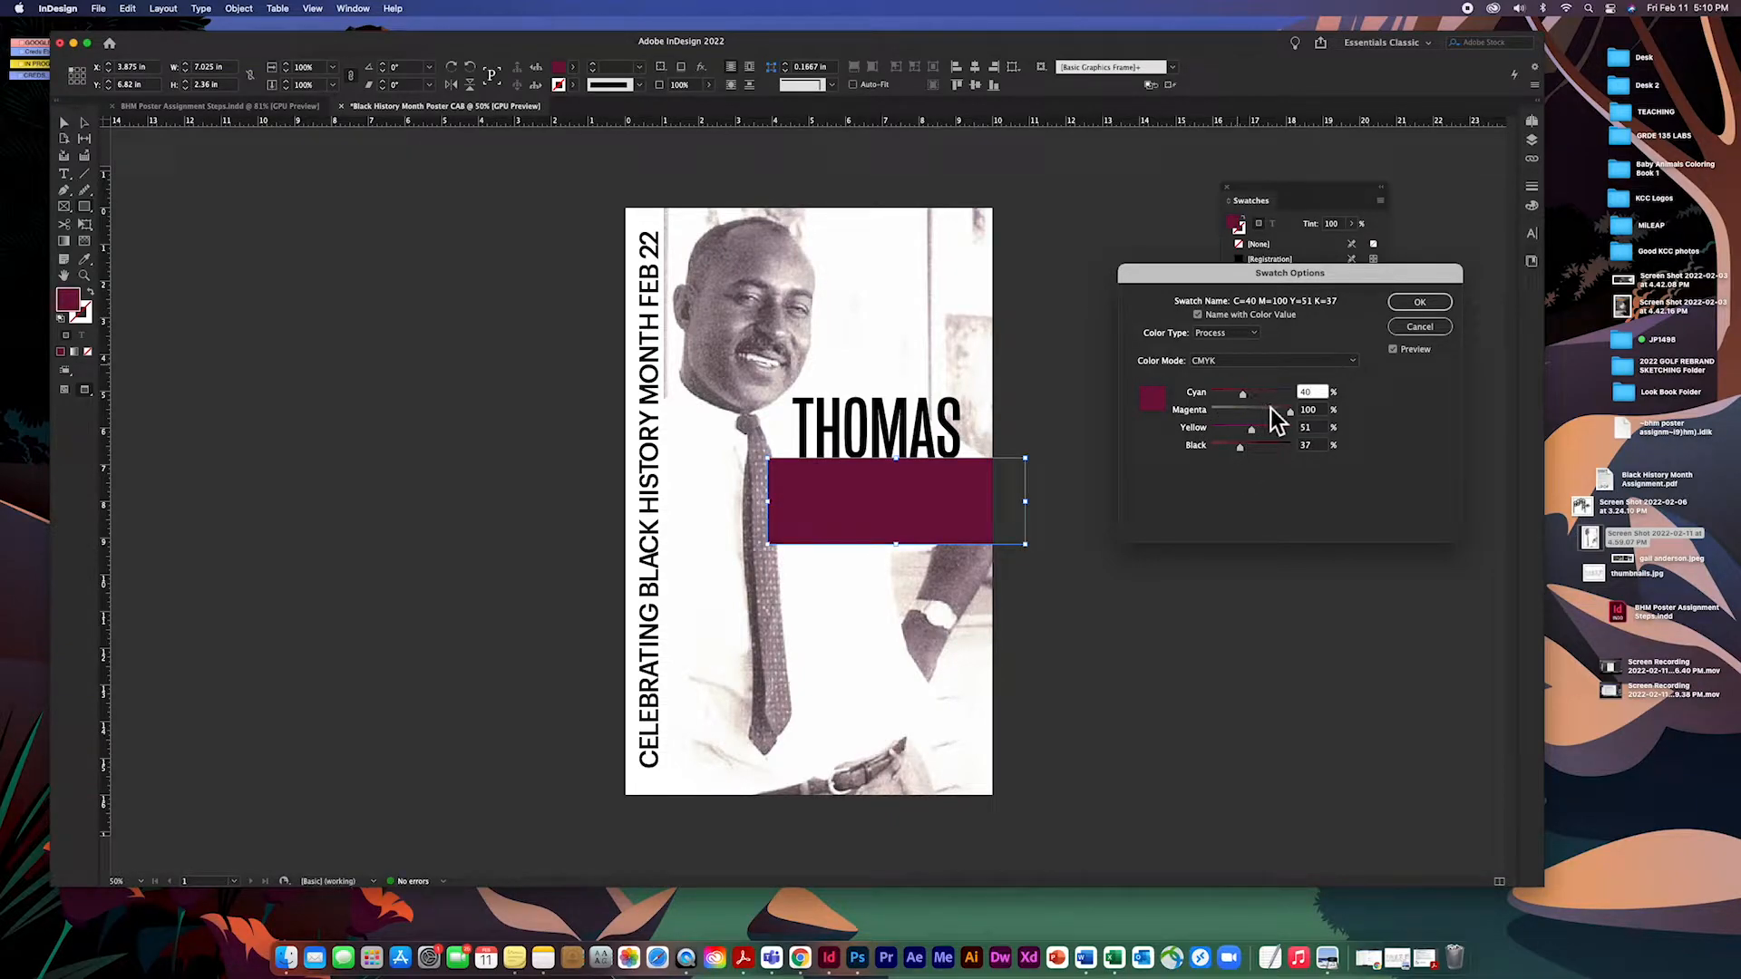
drag(1247, 395, 1222, 396)
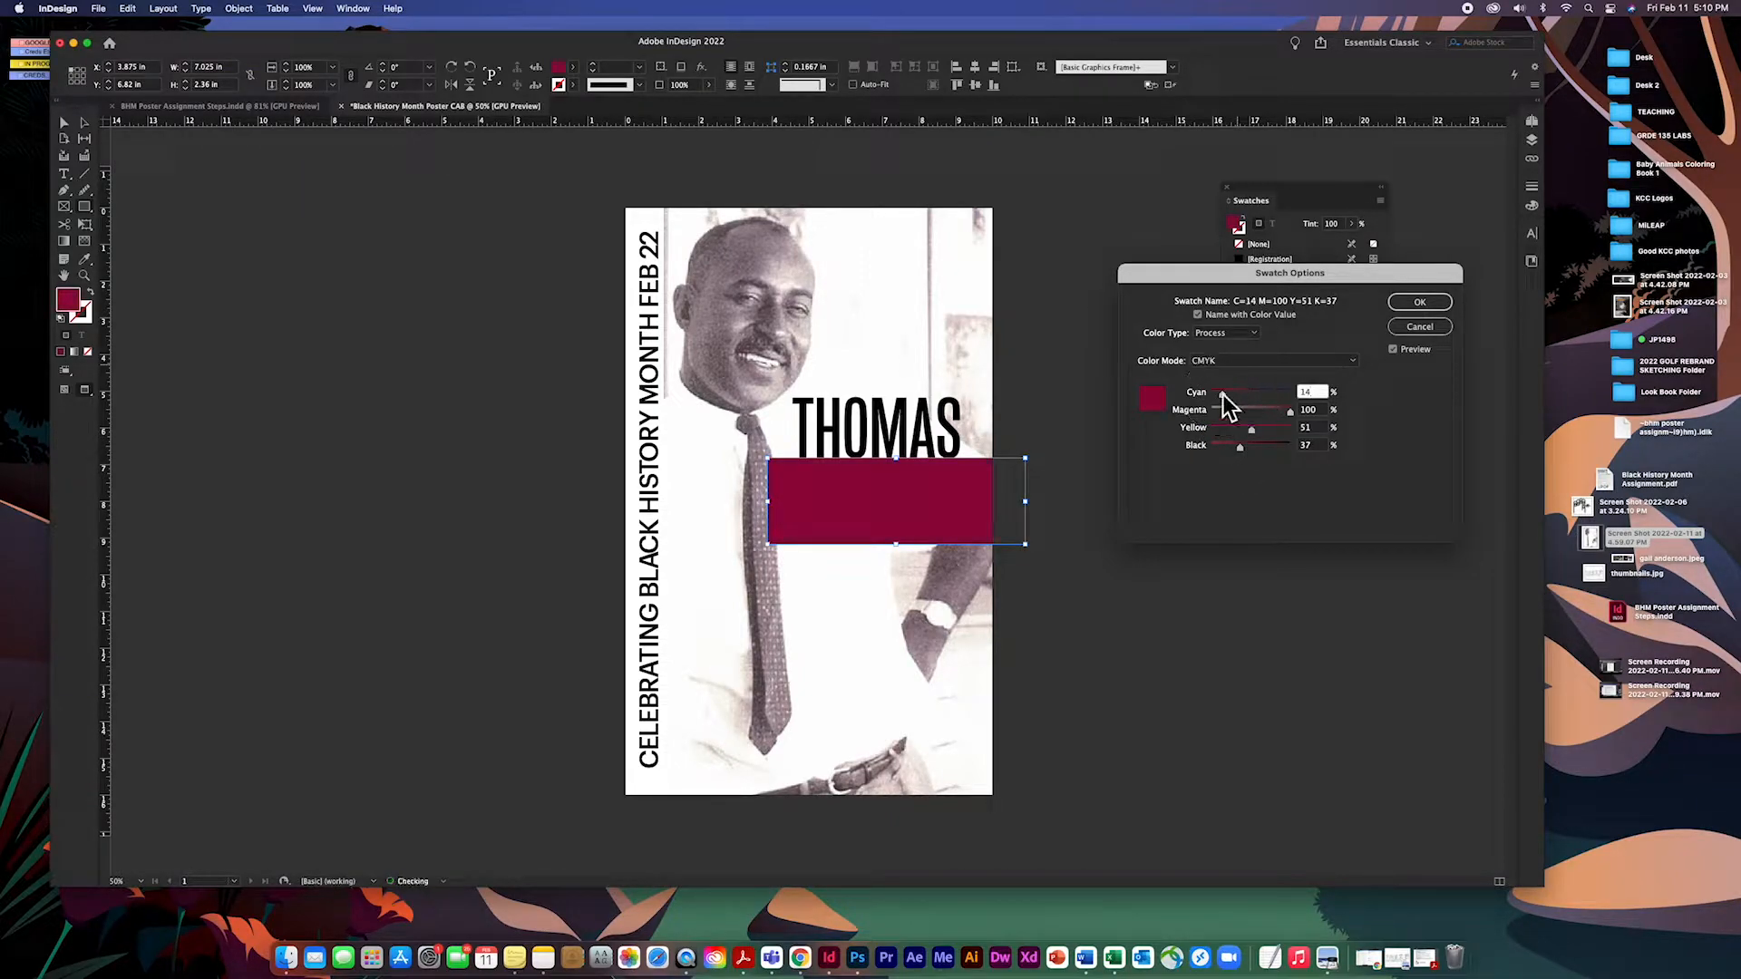
click(1427, 307)
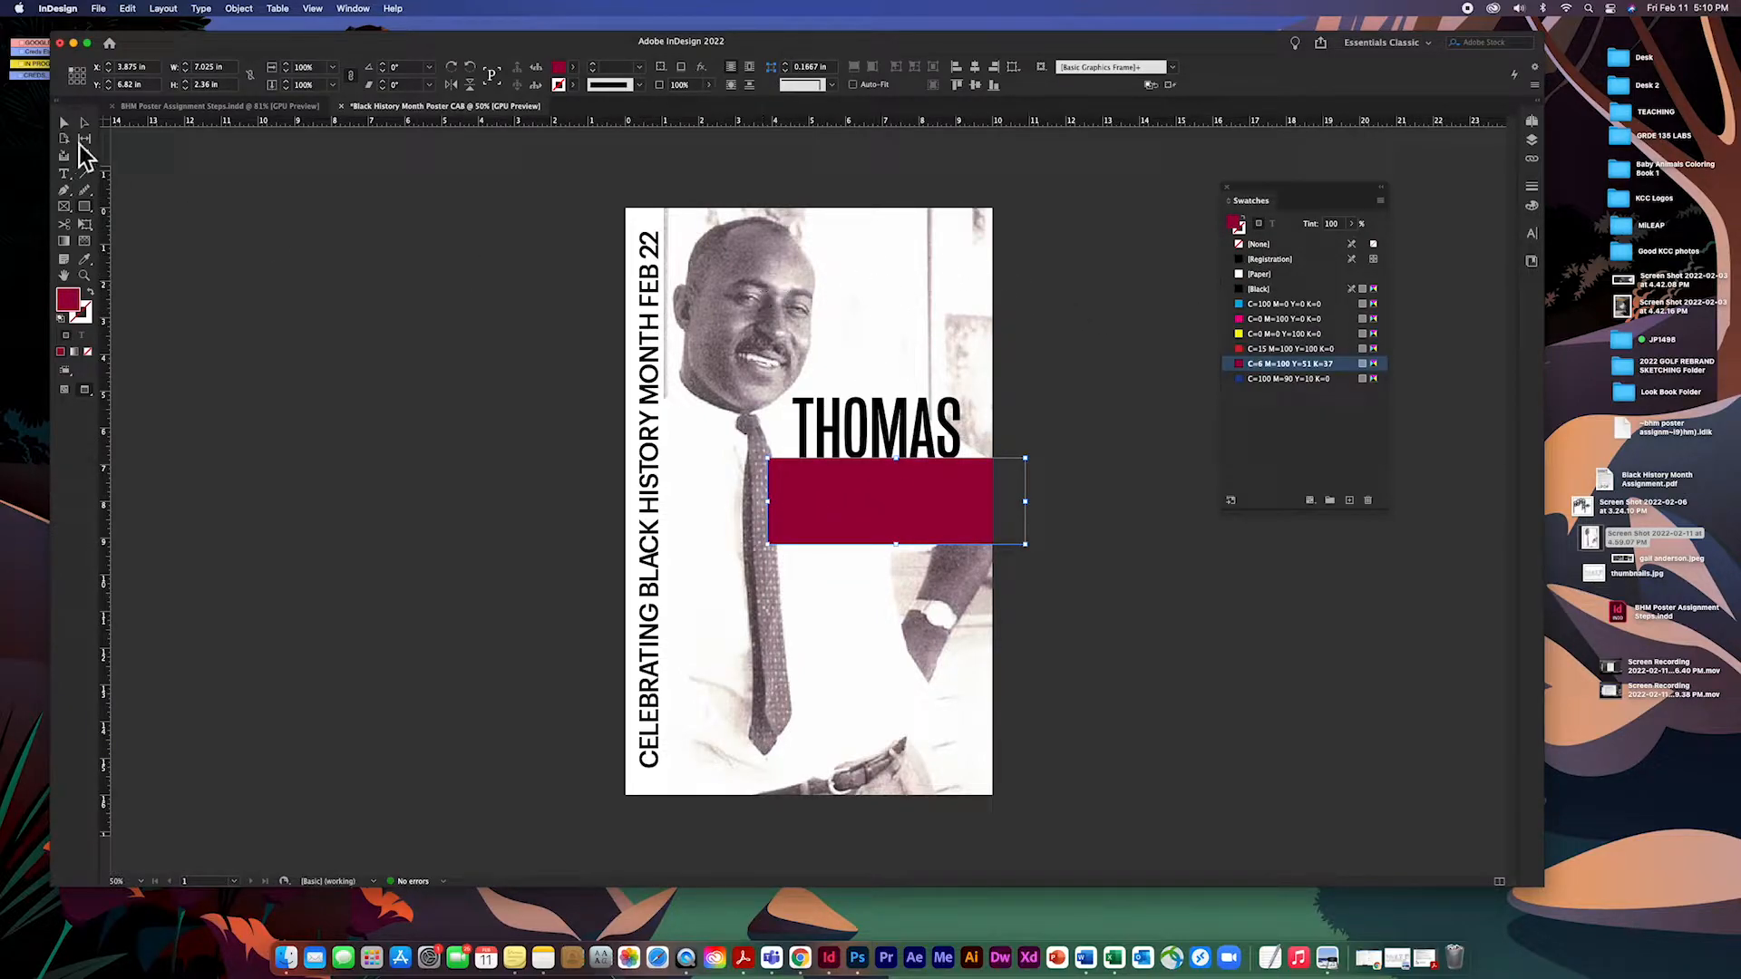
click(171, 186)
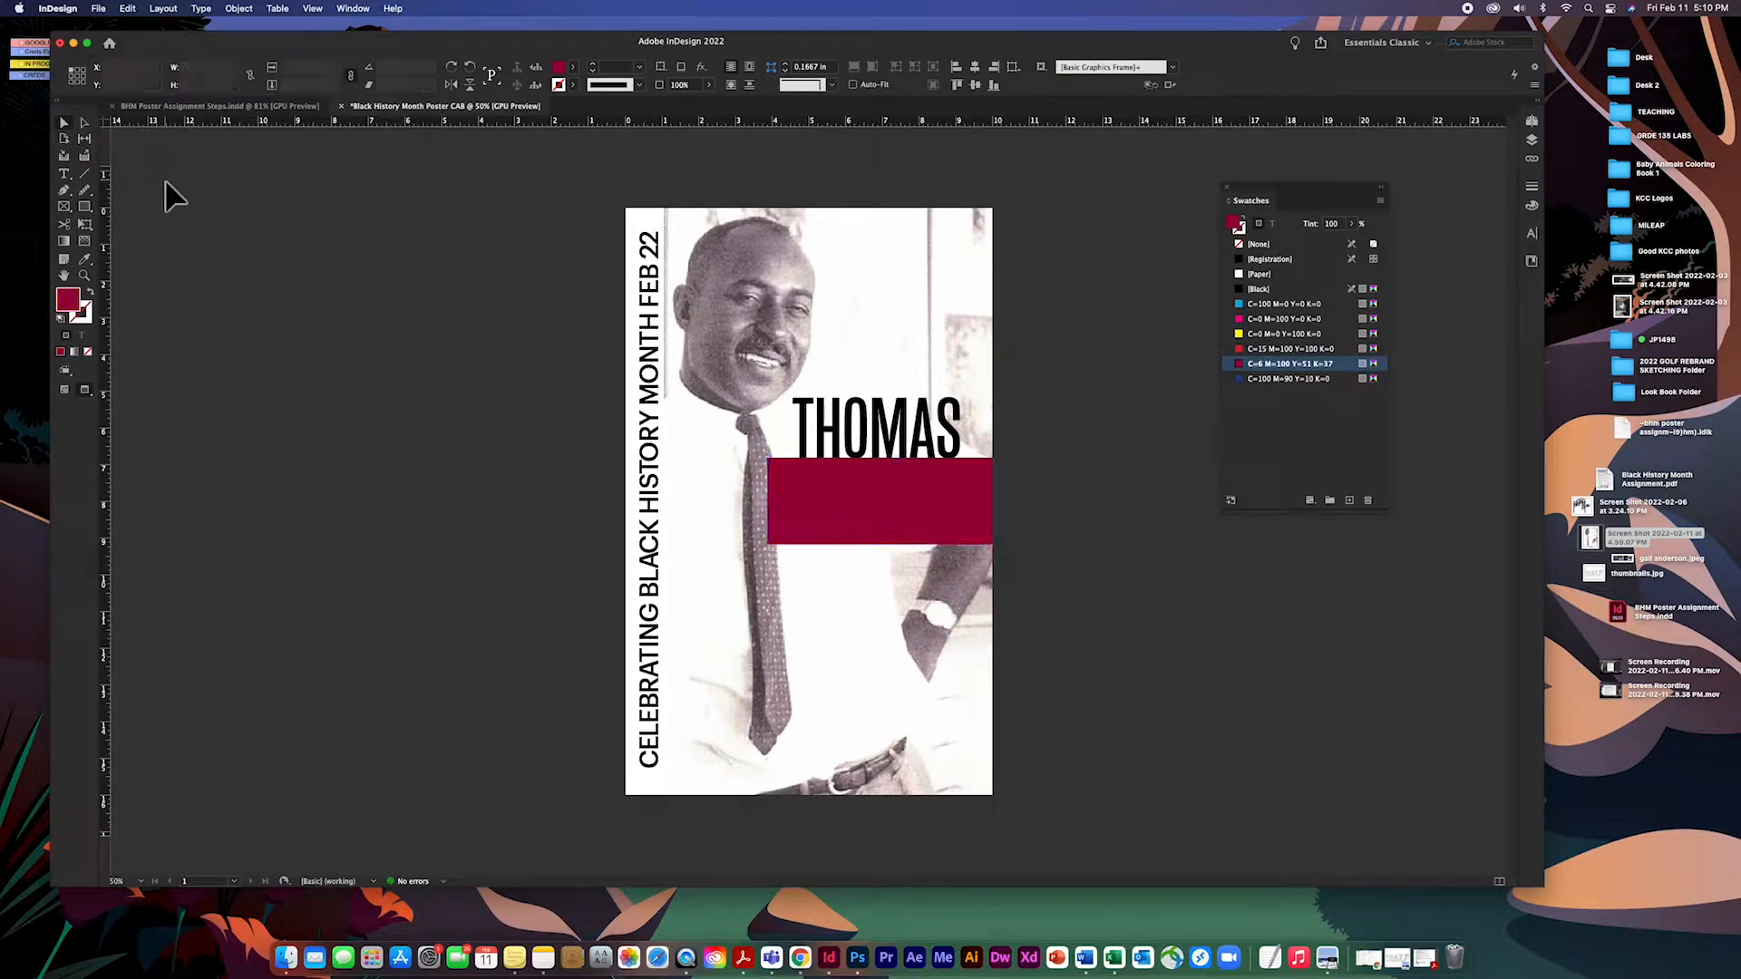
Sample a colour theme from the poster photo with the Color Theme Tool and add the theme to the swatches.
click(89, 264)
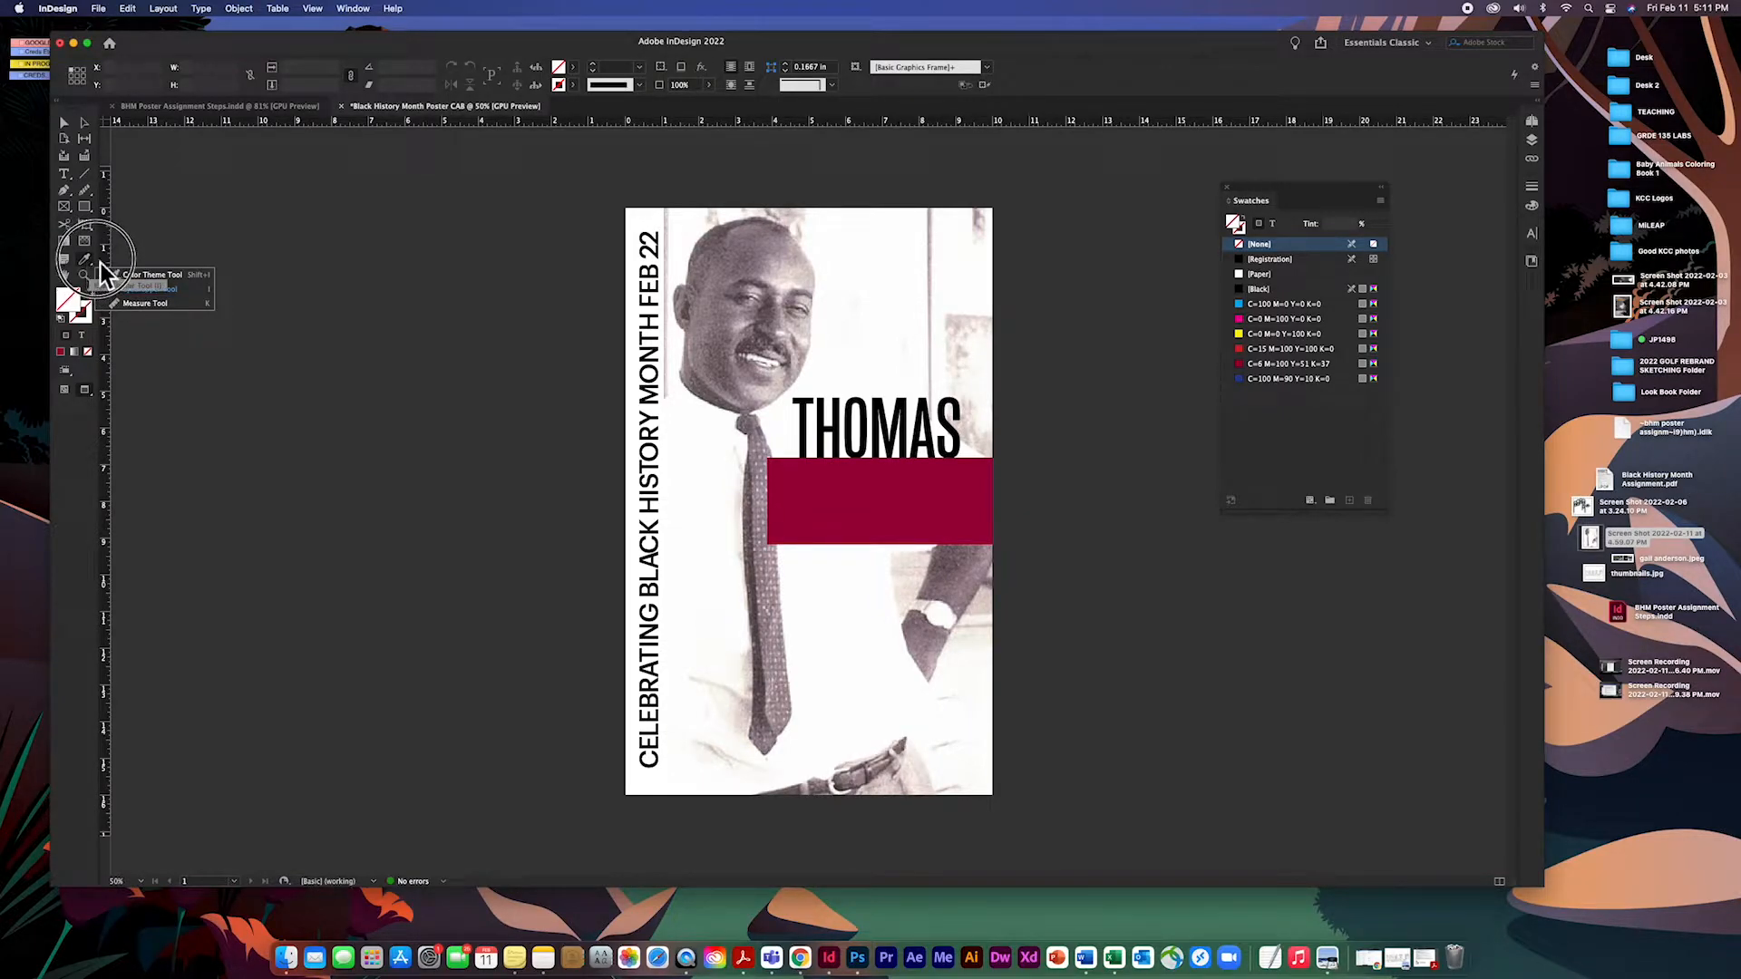
click(152, 279)
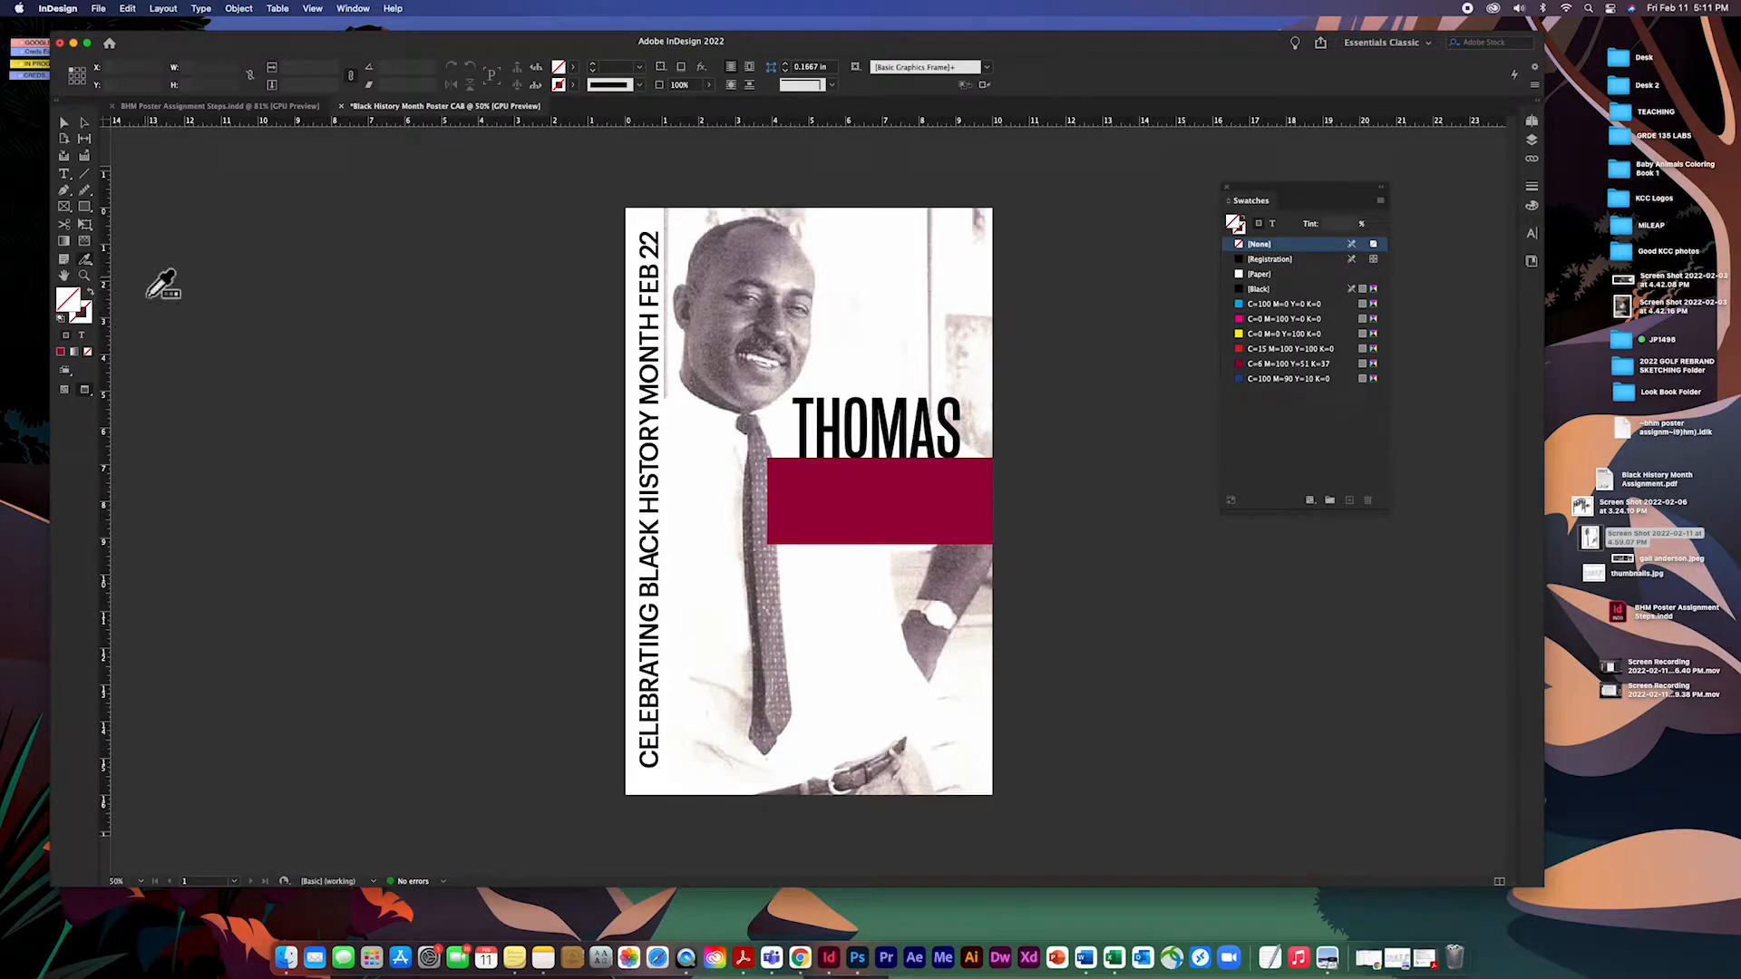
click(736, 280)
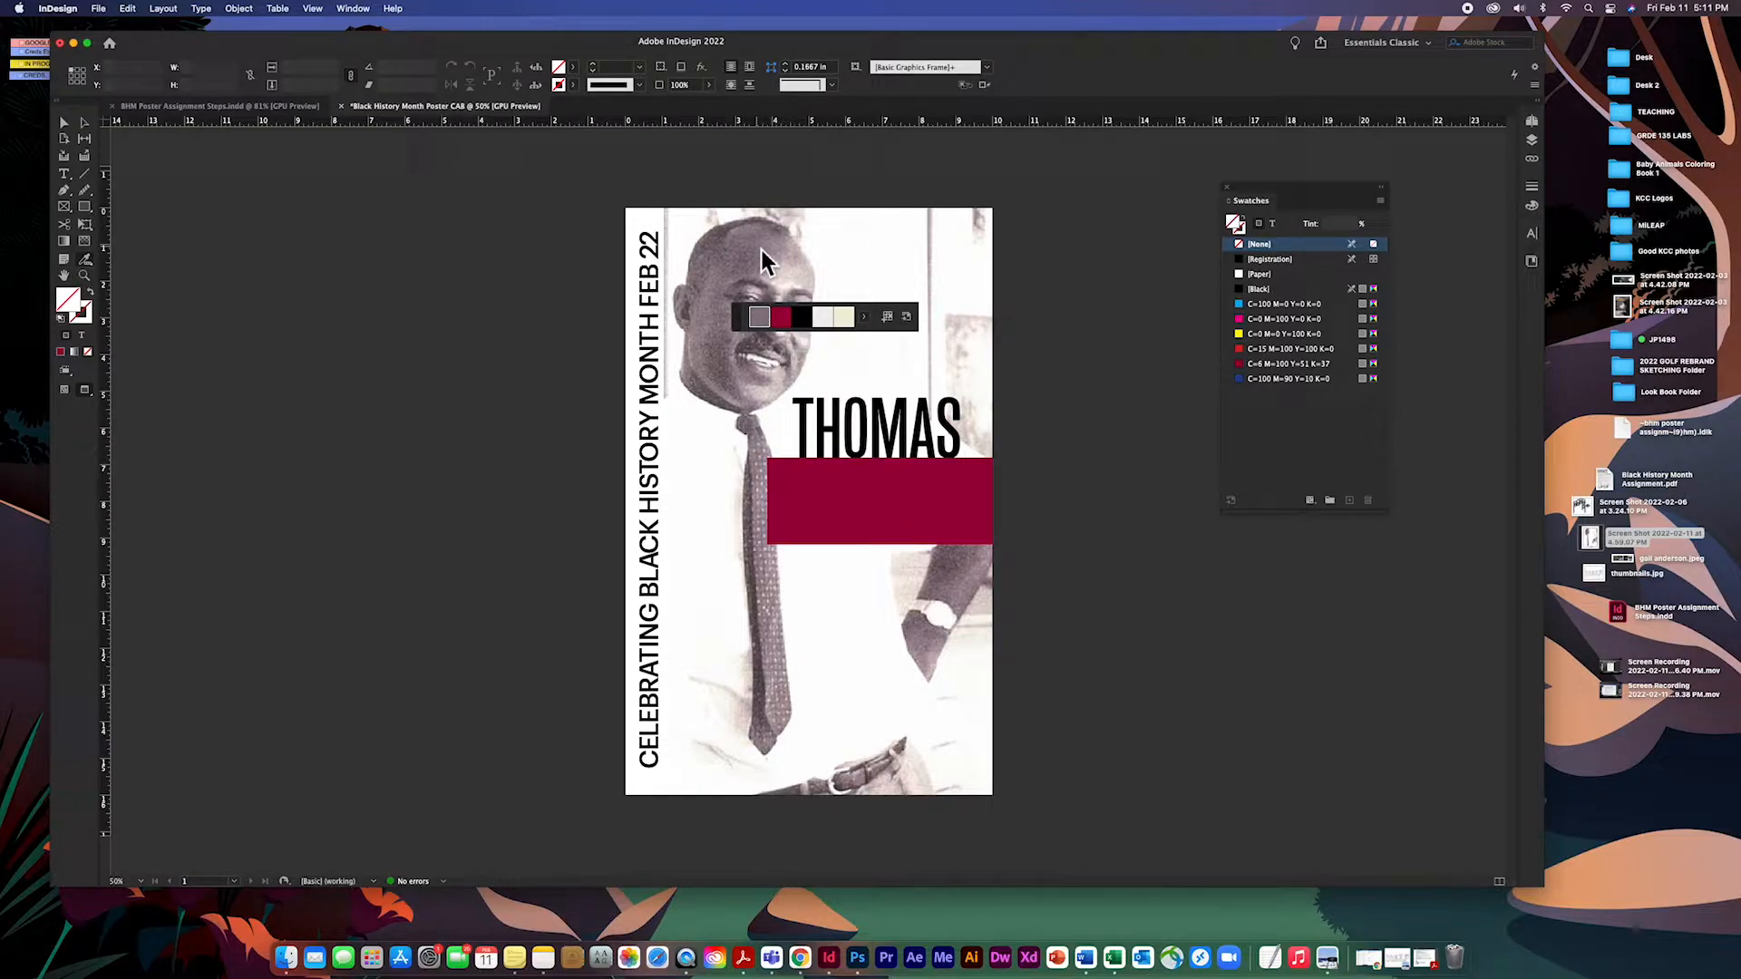
click(888, 317)
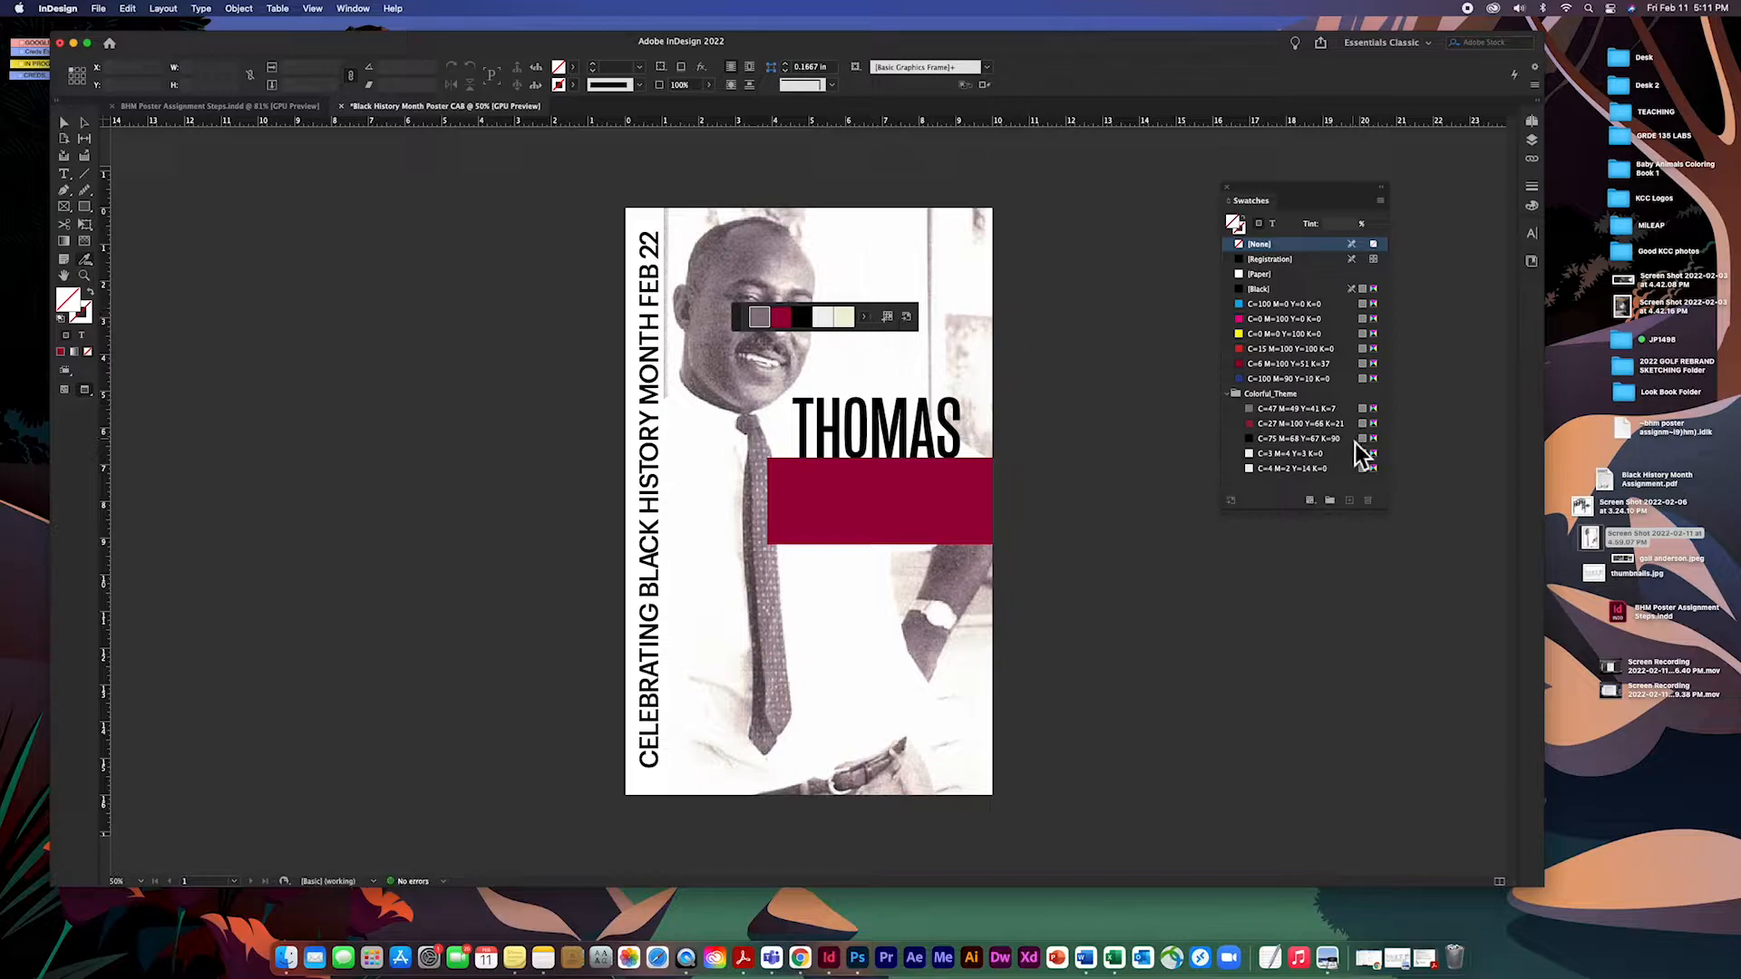
click(1233, 394)
click(1233, 394)
click(1233, 394)
click(1233, 395)
Fill the rectangle with the C=27 M=100 Y=66 K=21 swatch from Colorful_Theme.
click(73, 127)
click(988, 508)
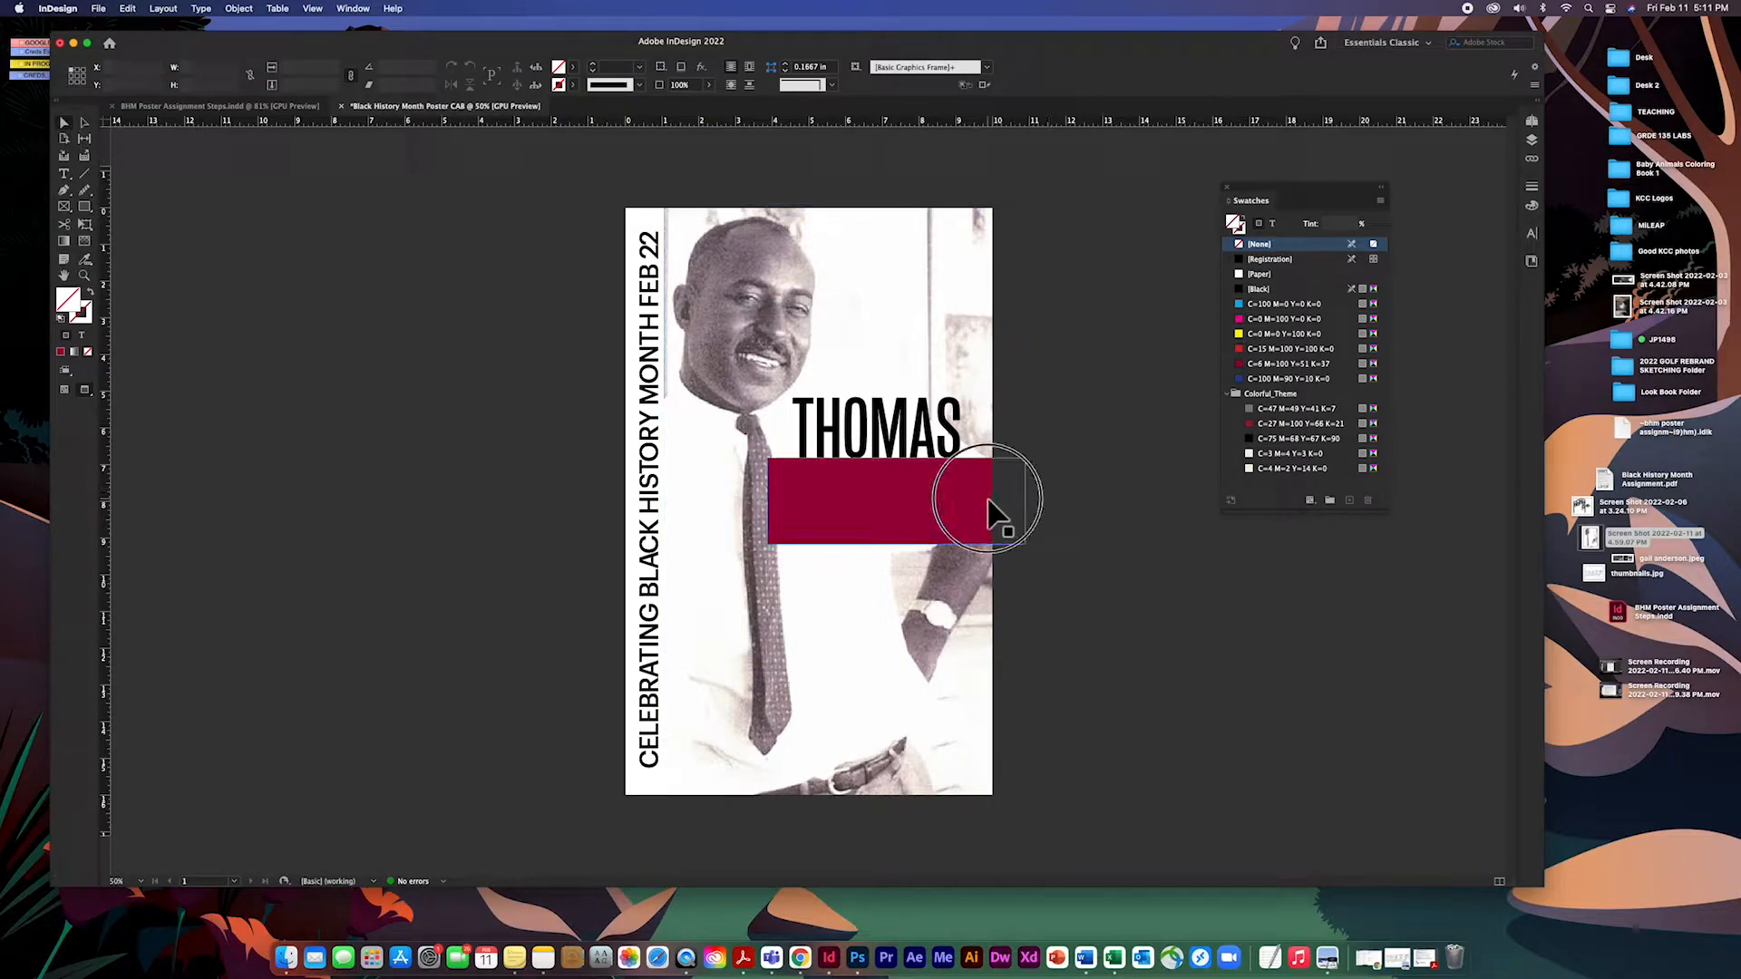
click(1287, 410)
click(1293, 422)
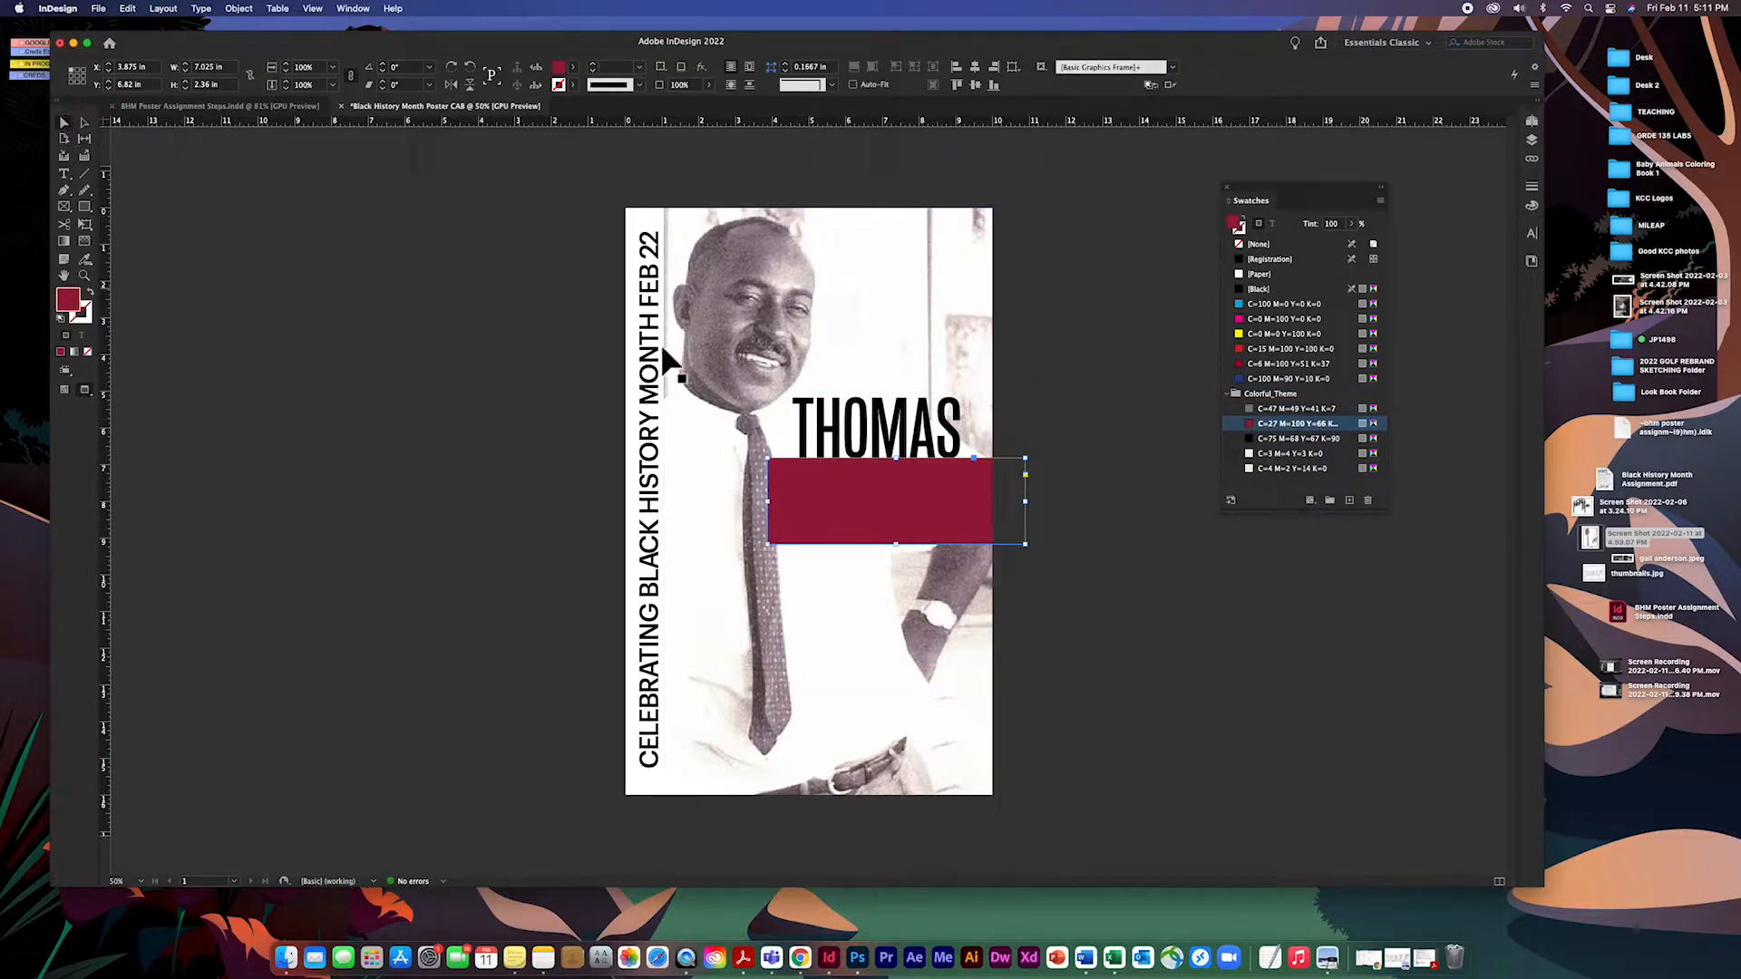
click(1045, 490)
click(1122, 487)
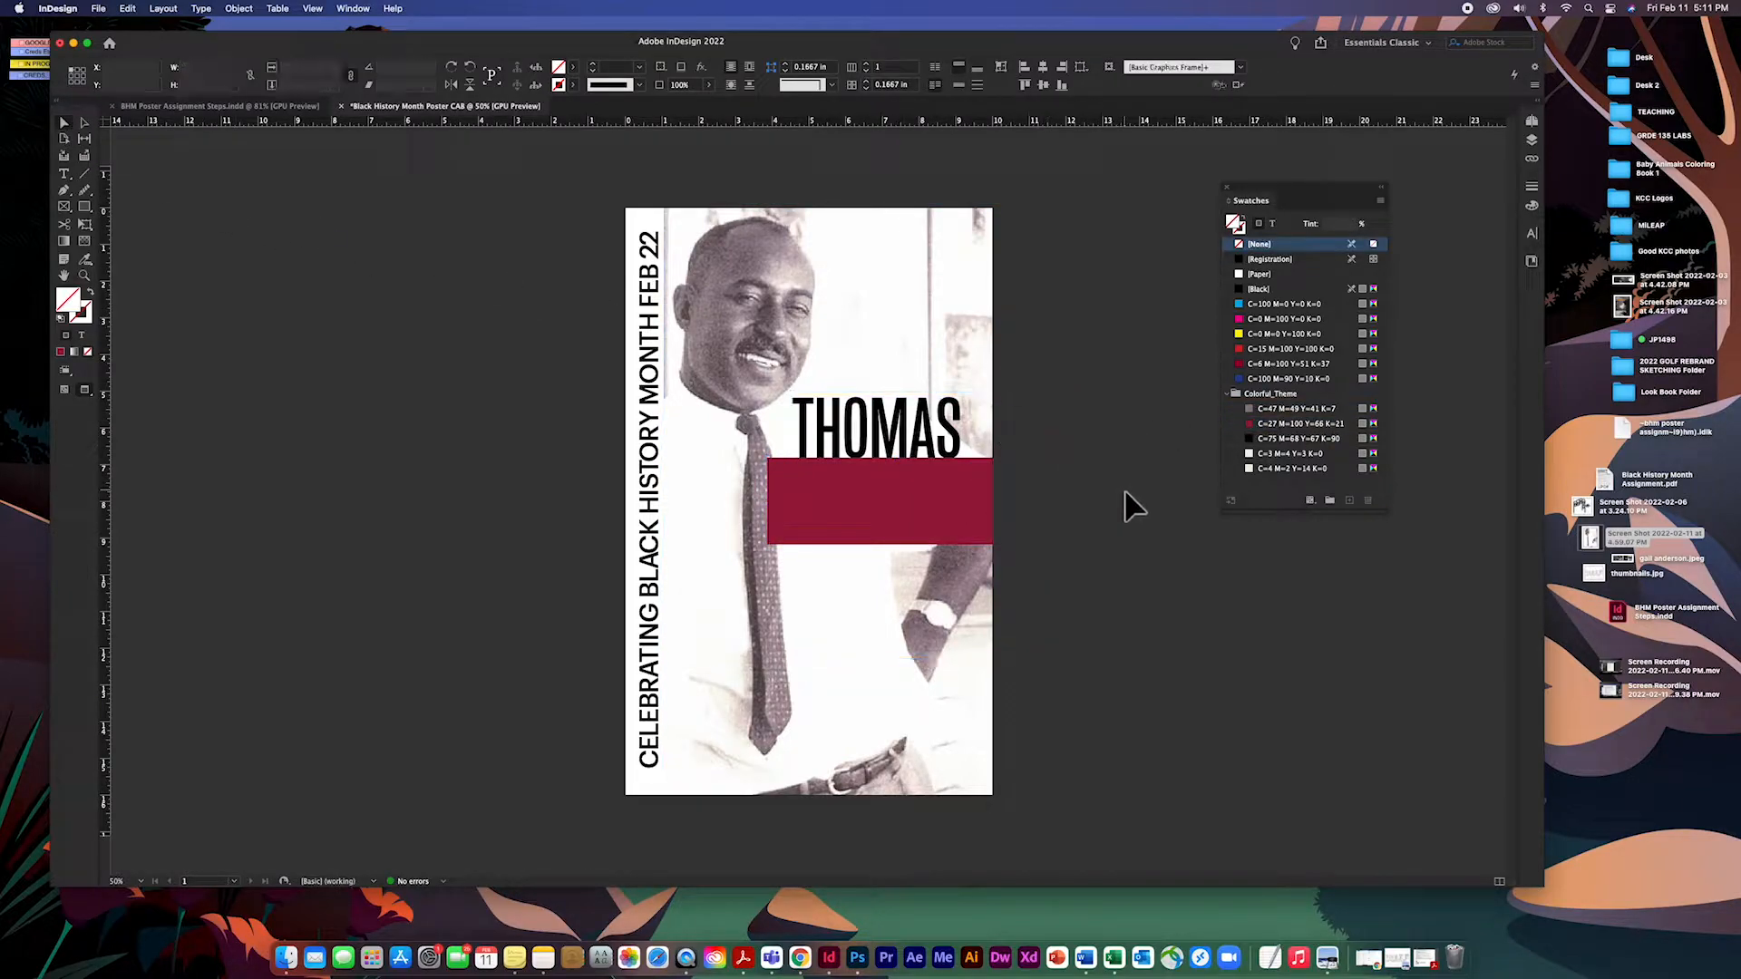
Shorten the name's text frame from its lower edge so it ends just below the rectangle.
click(934, 659)
drag(931, 658, 933, 564)
click(1126, 624)
click(996, 522)
click(1097, 562)
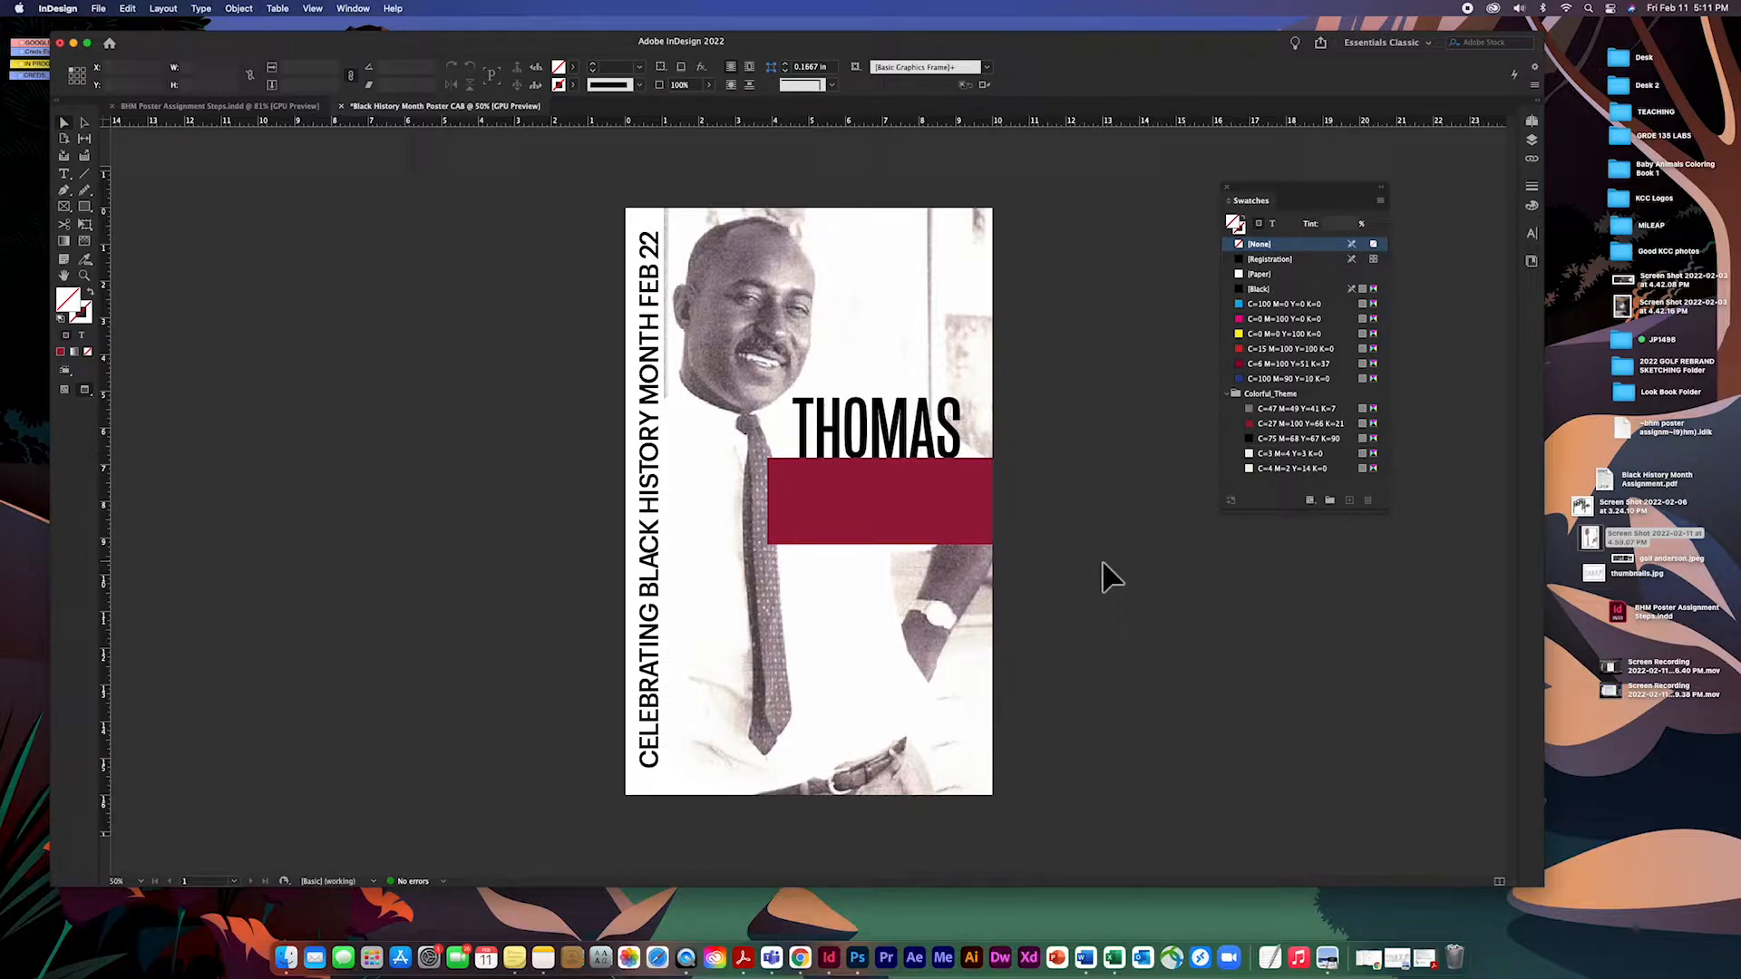
Send the maroon rectangle to the back of the stacking order.
click(916, 519)
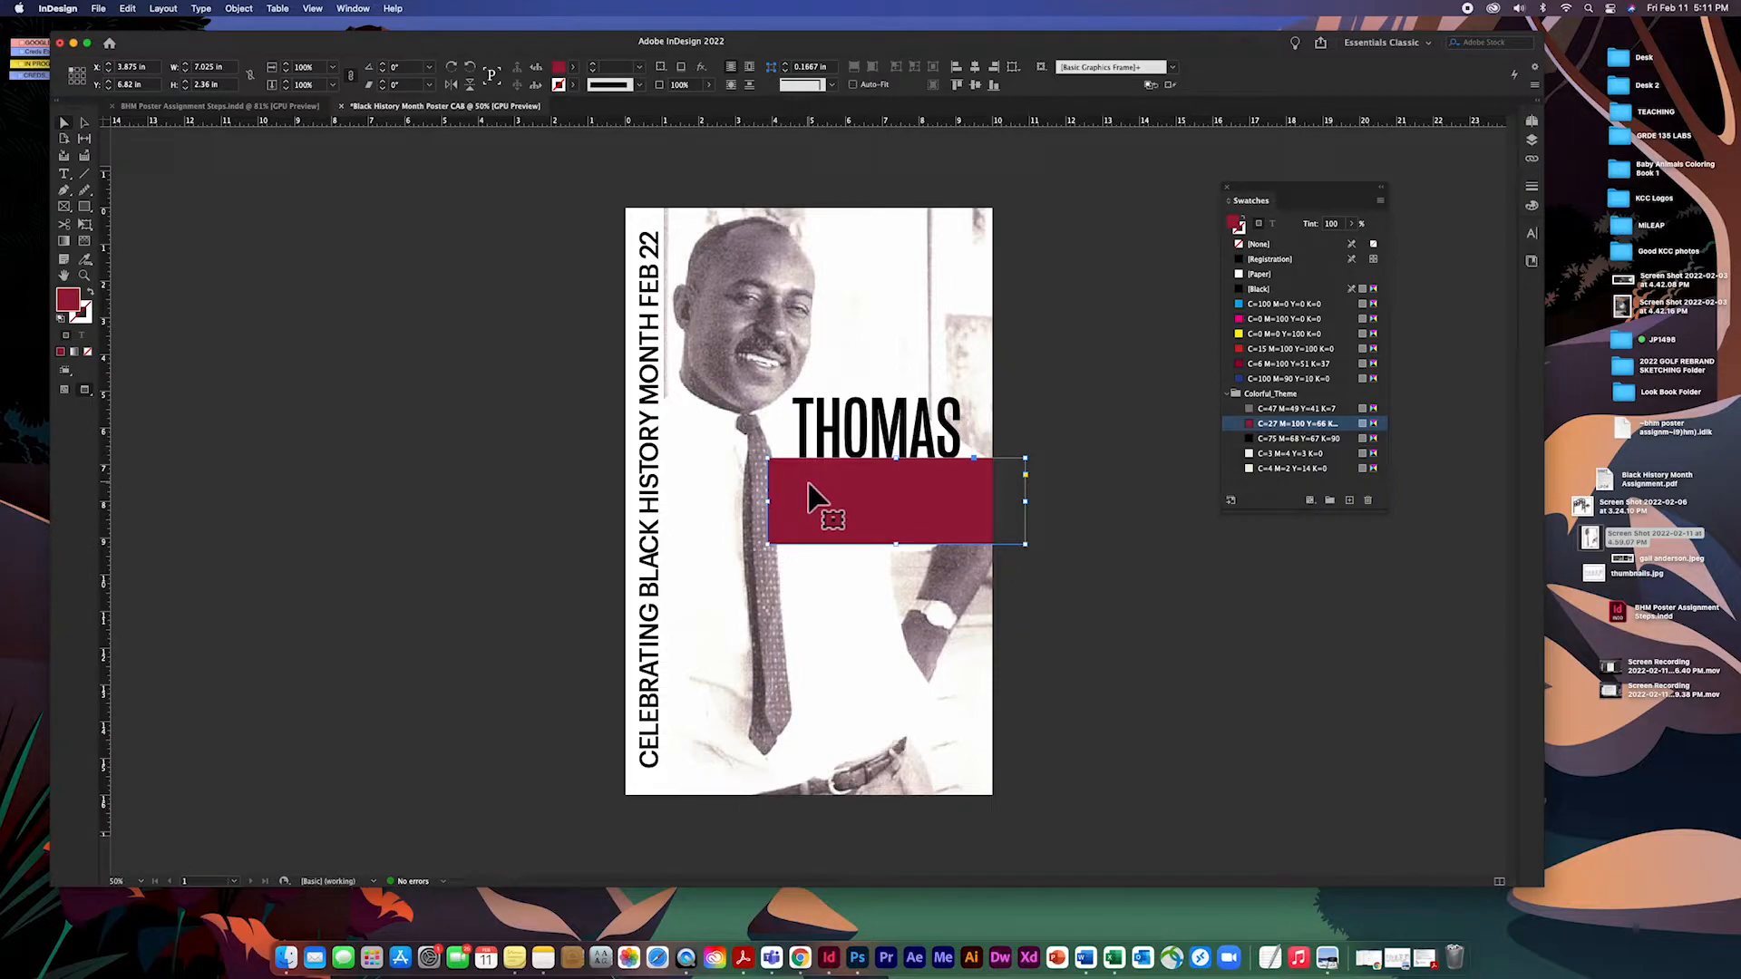
click(239, 8)
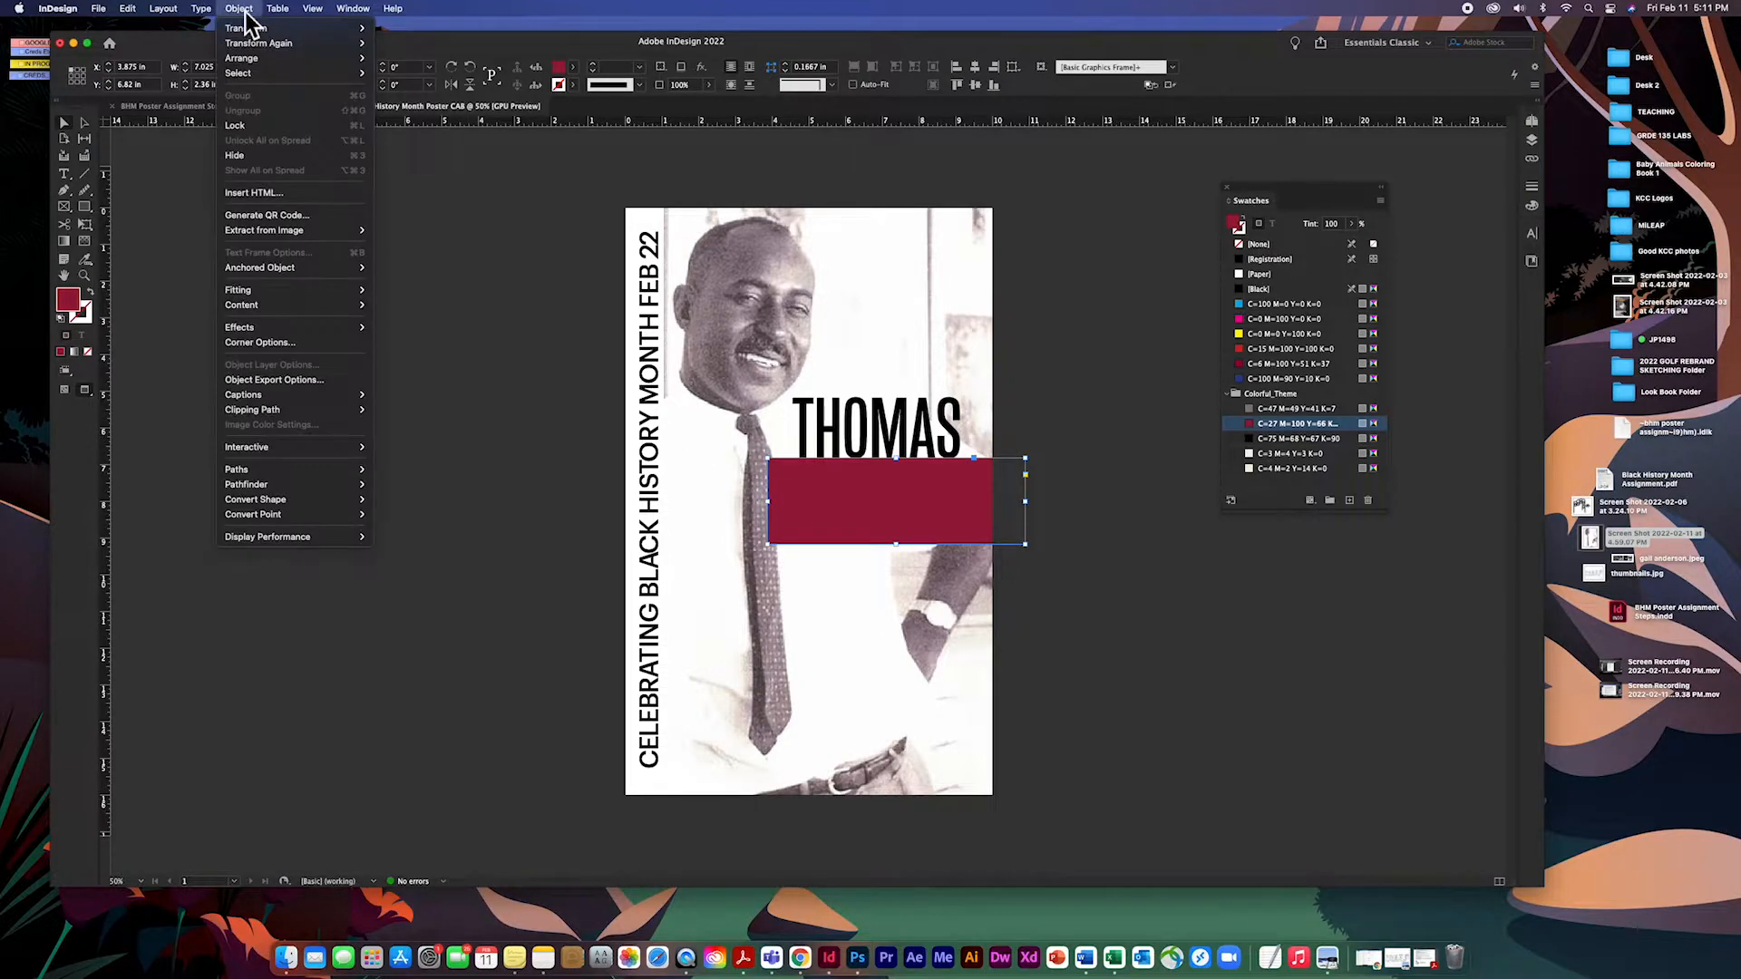
mouse_move(261, 60)
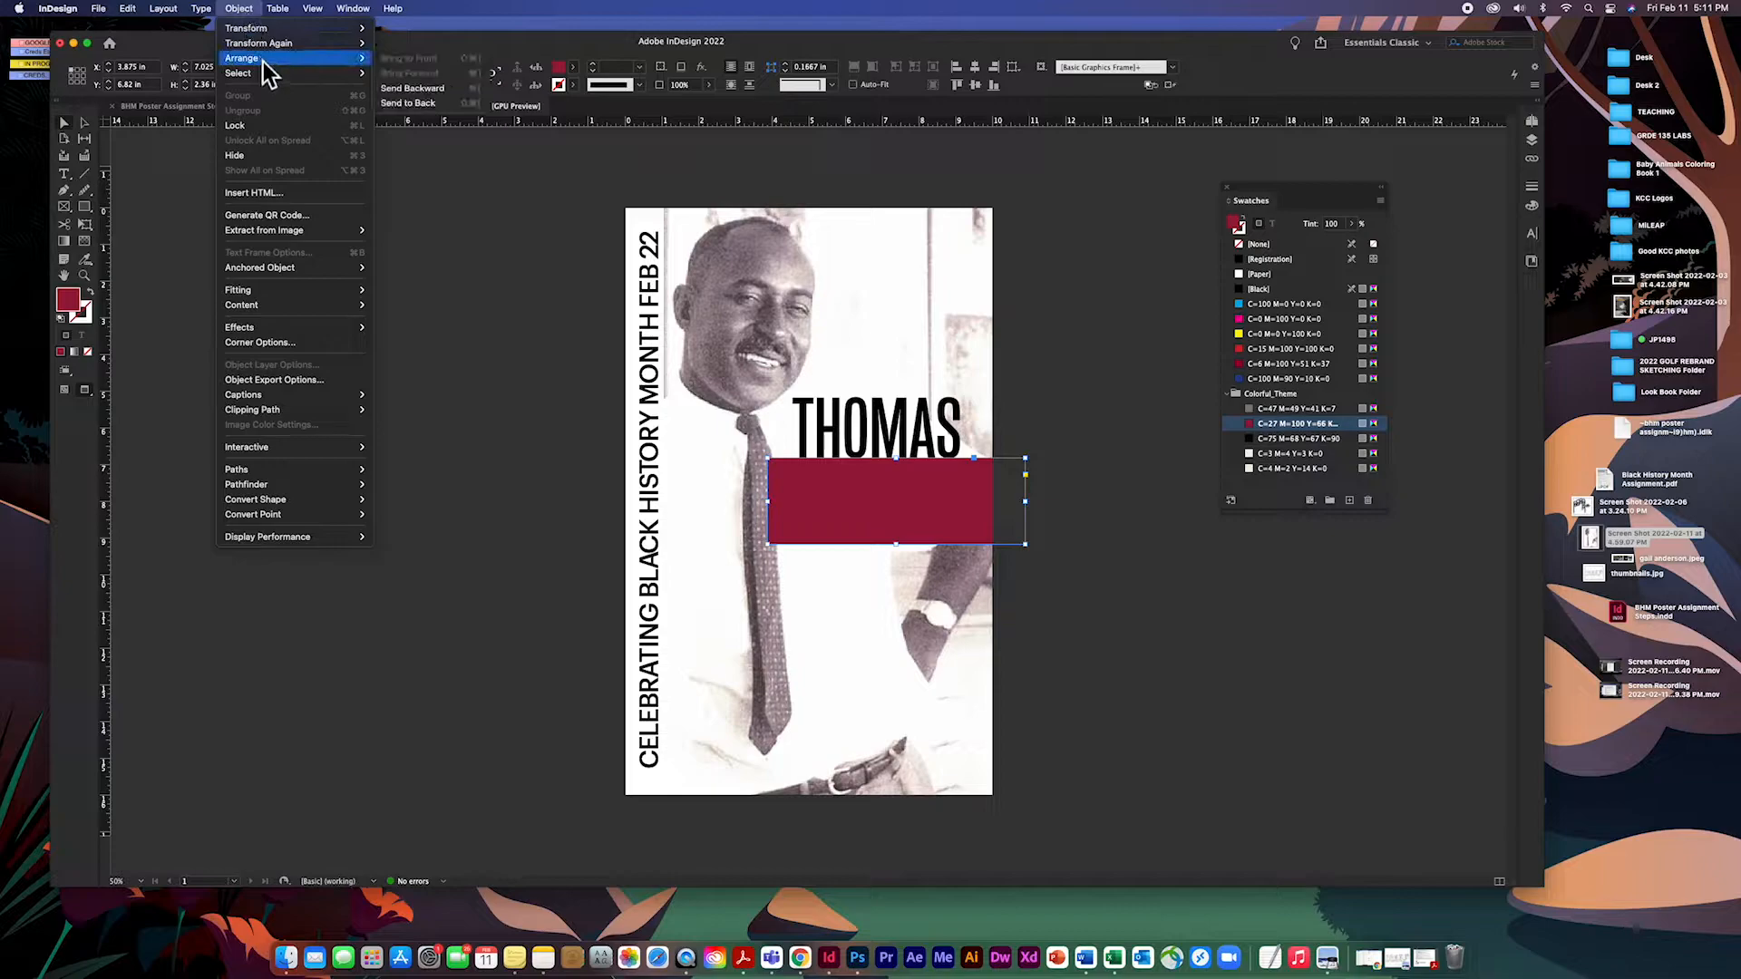
click(400, 101)
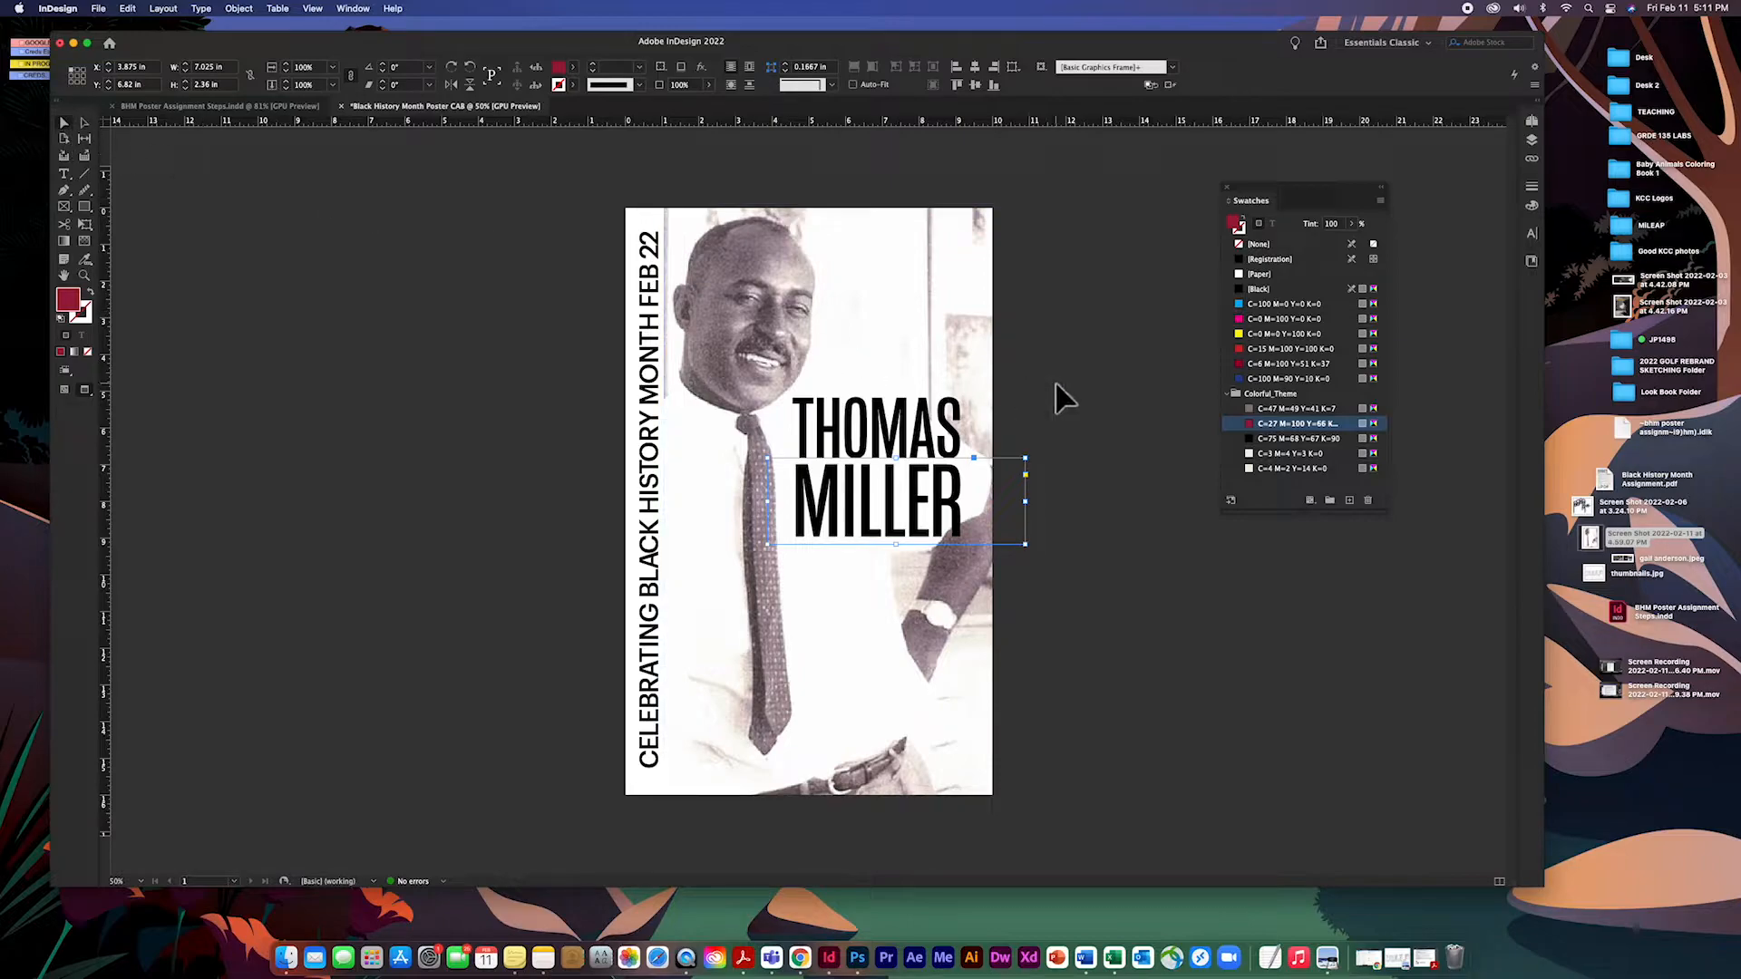
Send the portrait photo to the back of the stacking order, behind the maroon bar.
click(967, 339)
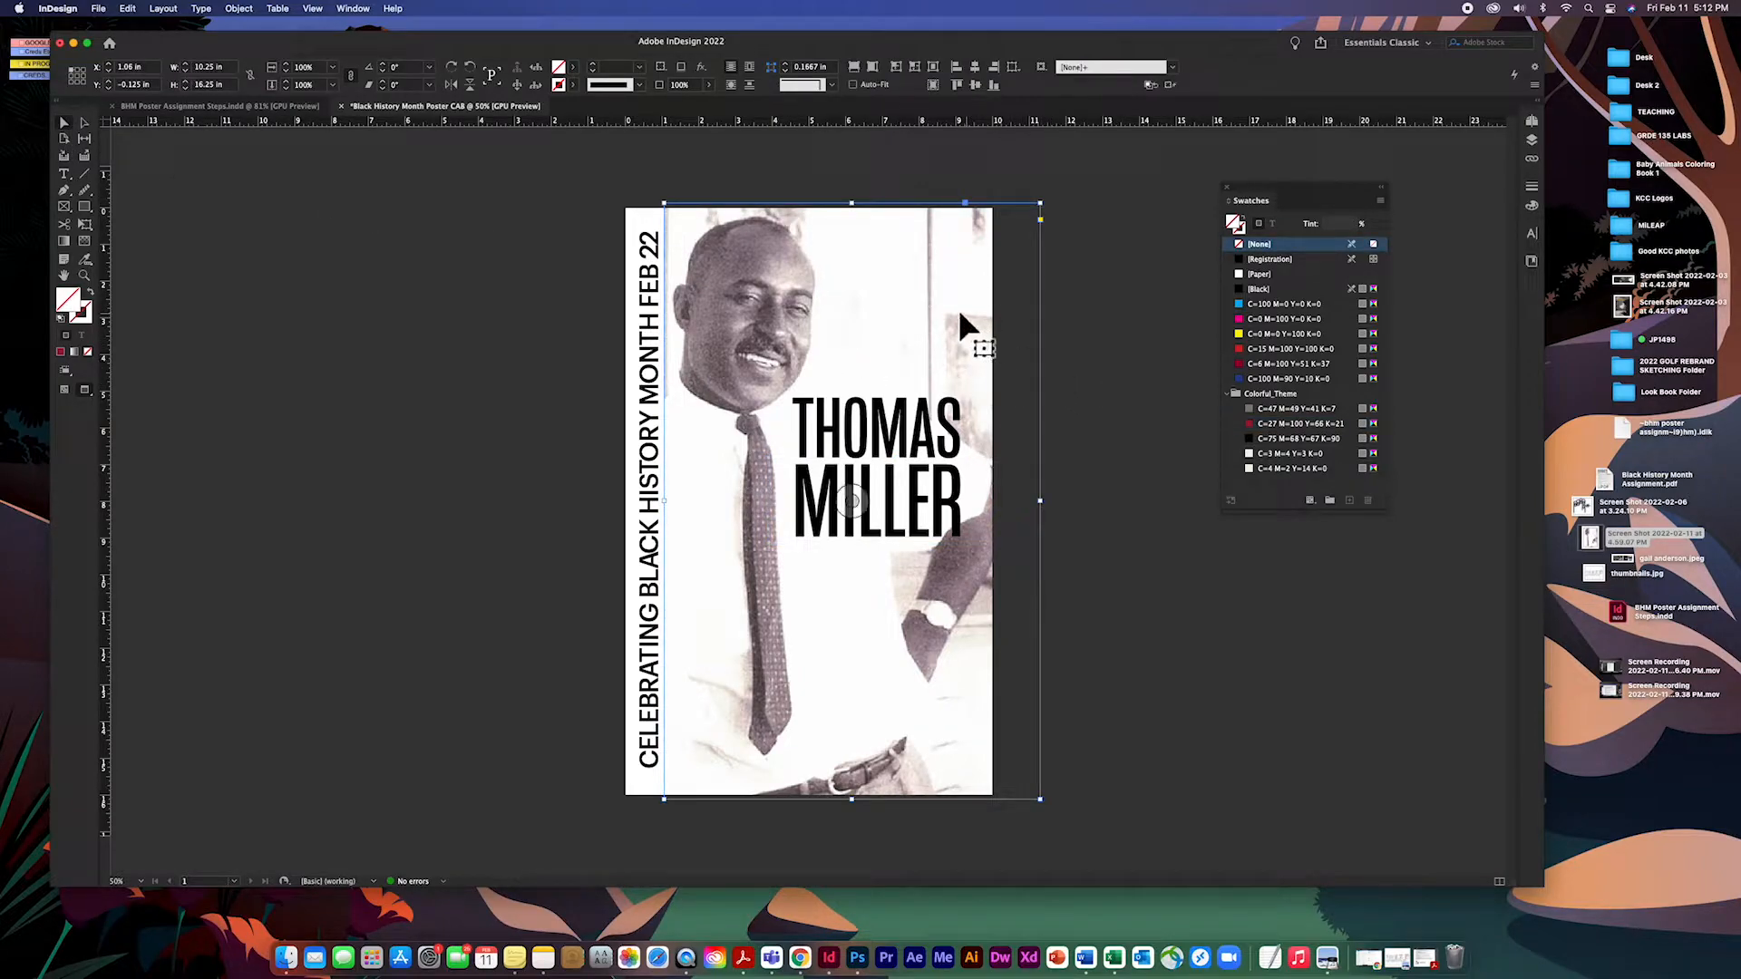
right_click(889, 272)
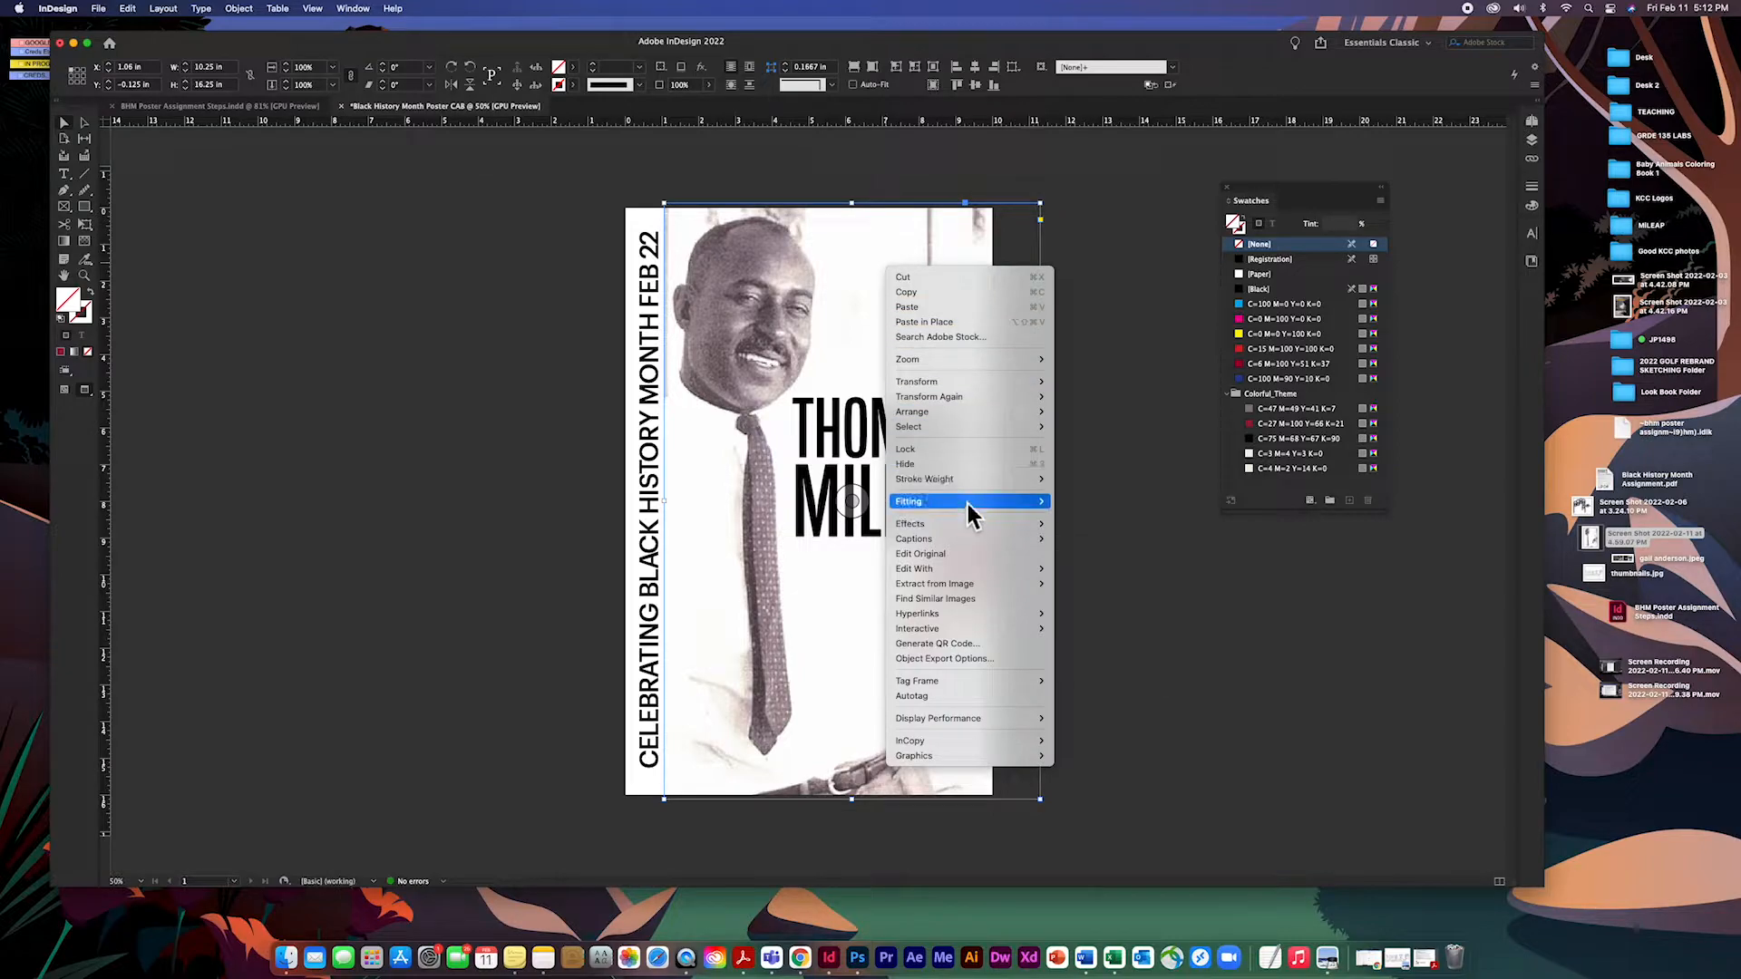
mouse_move(968, 505)
mouse_move(967, 415)
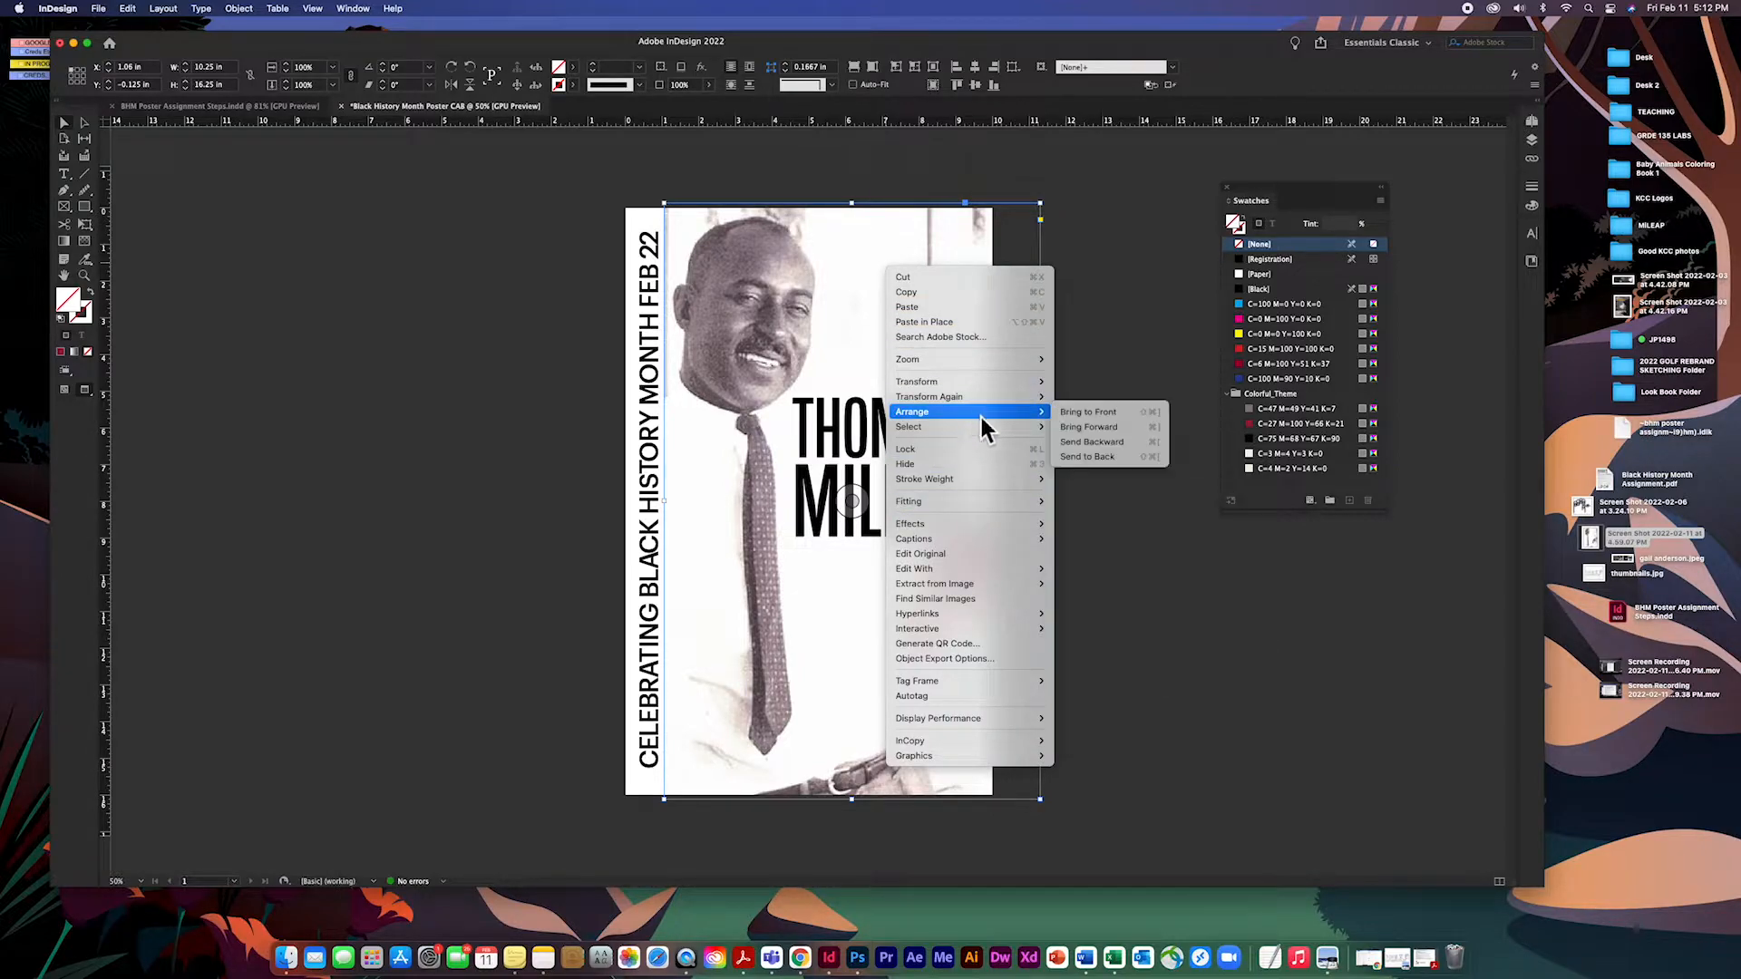
click(1104, 459)
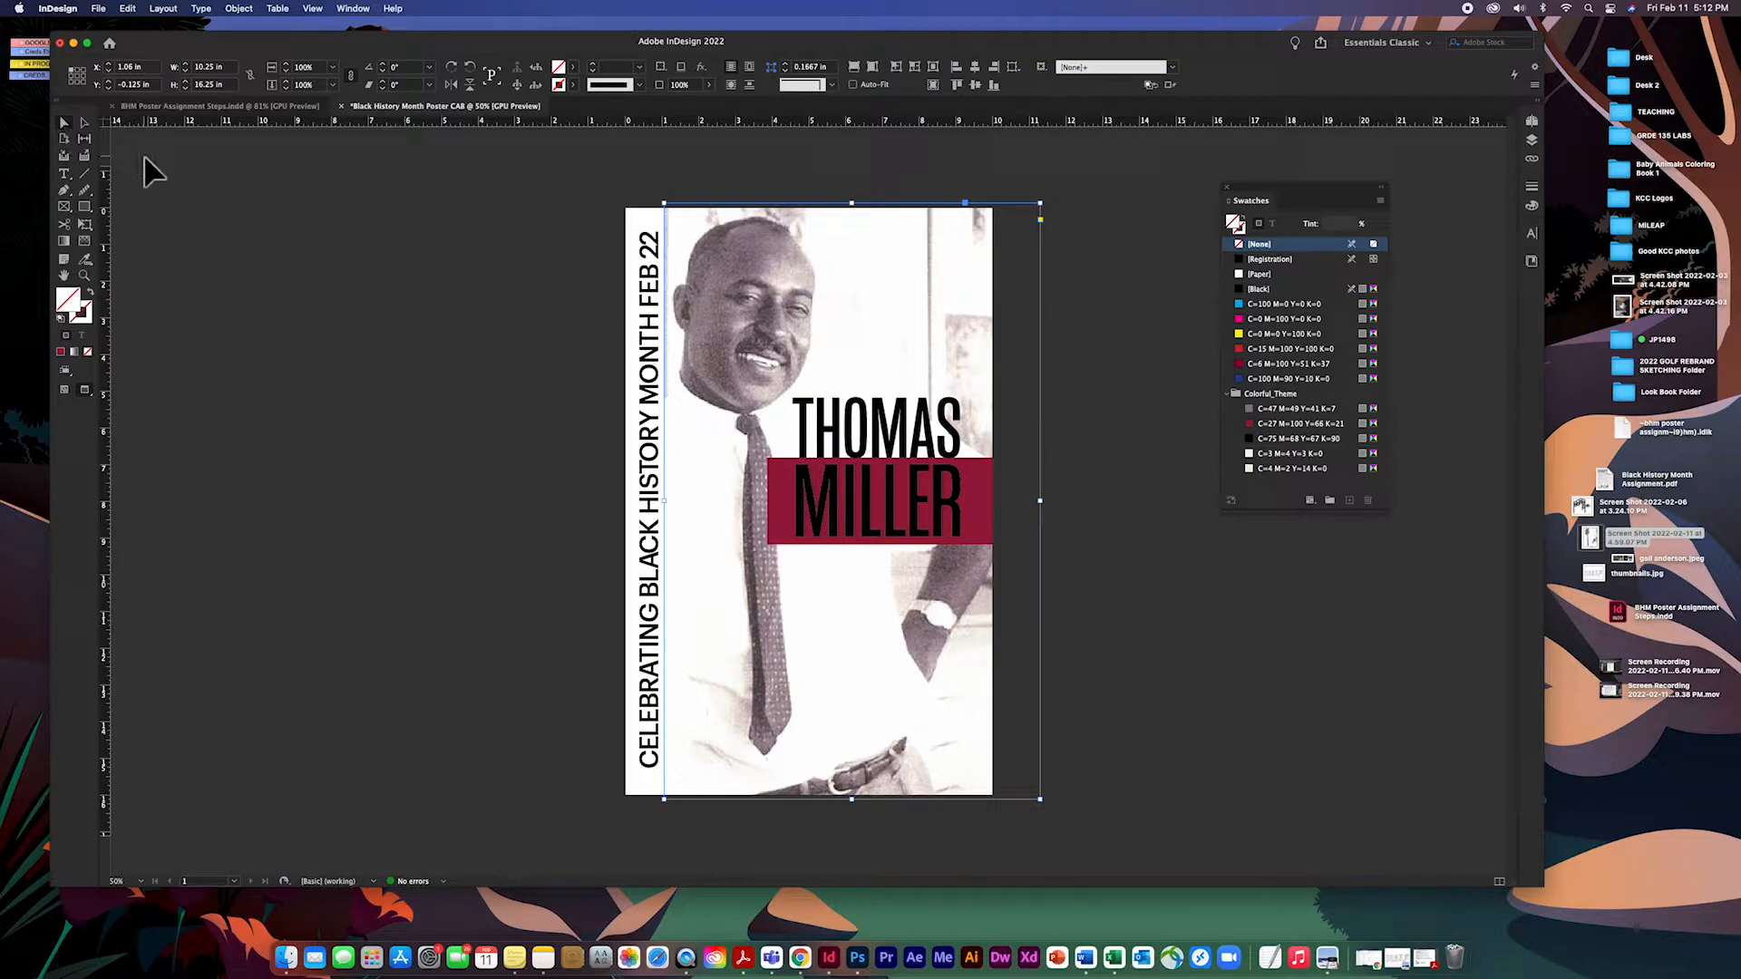
Recolour the honoree's last name over the maroon bar with the [Paper] swatch.
click(886, 519)
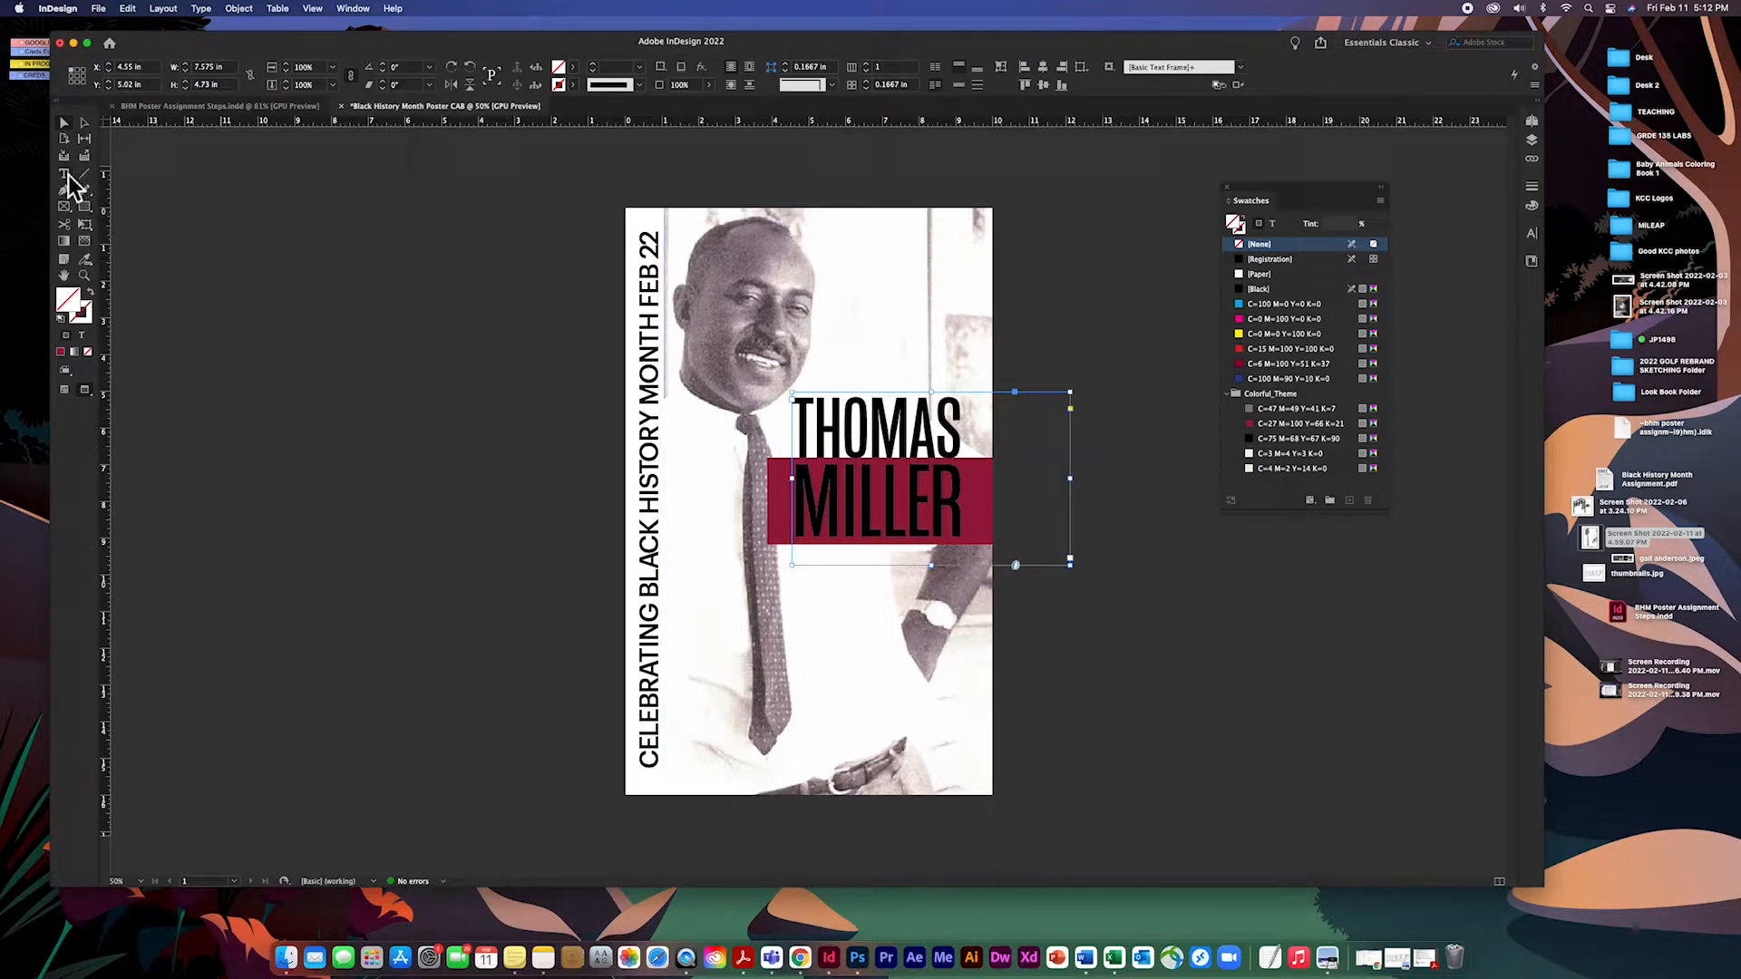
click(68, 176)
drag(965, 503, 785, 505)
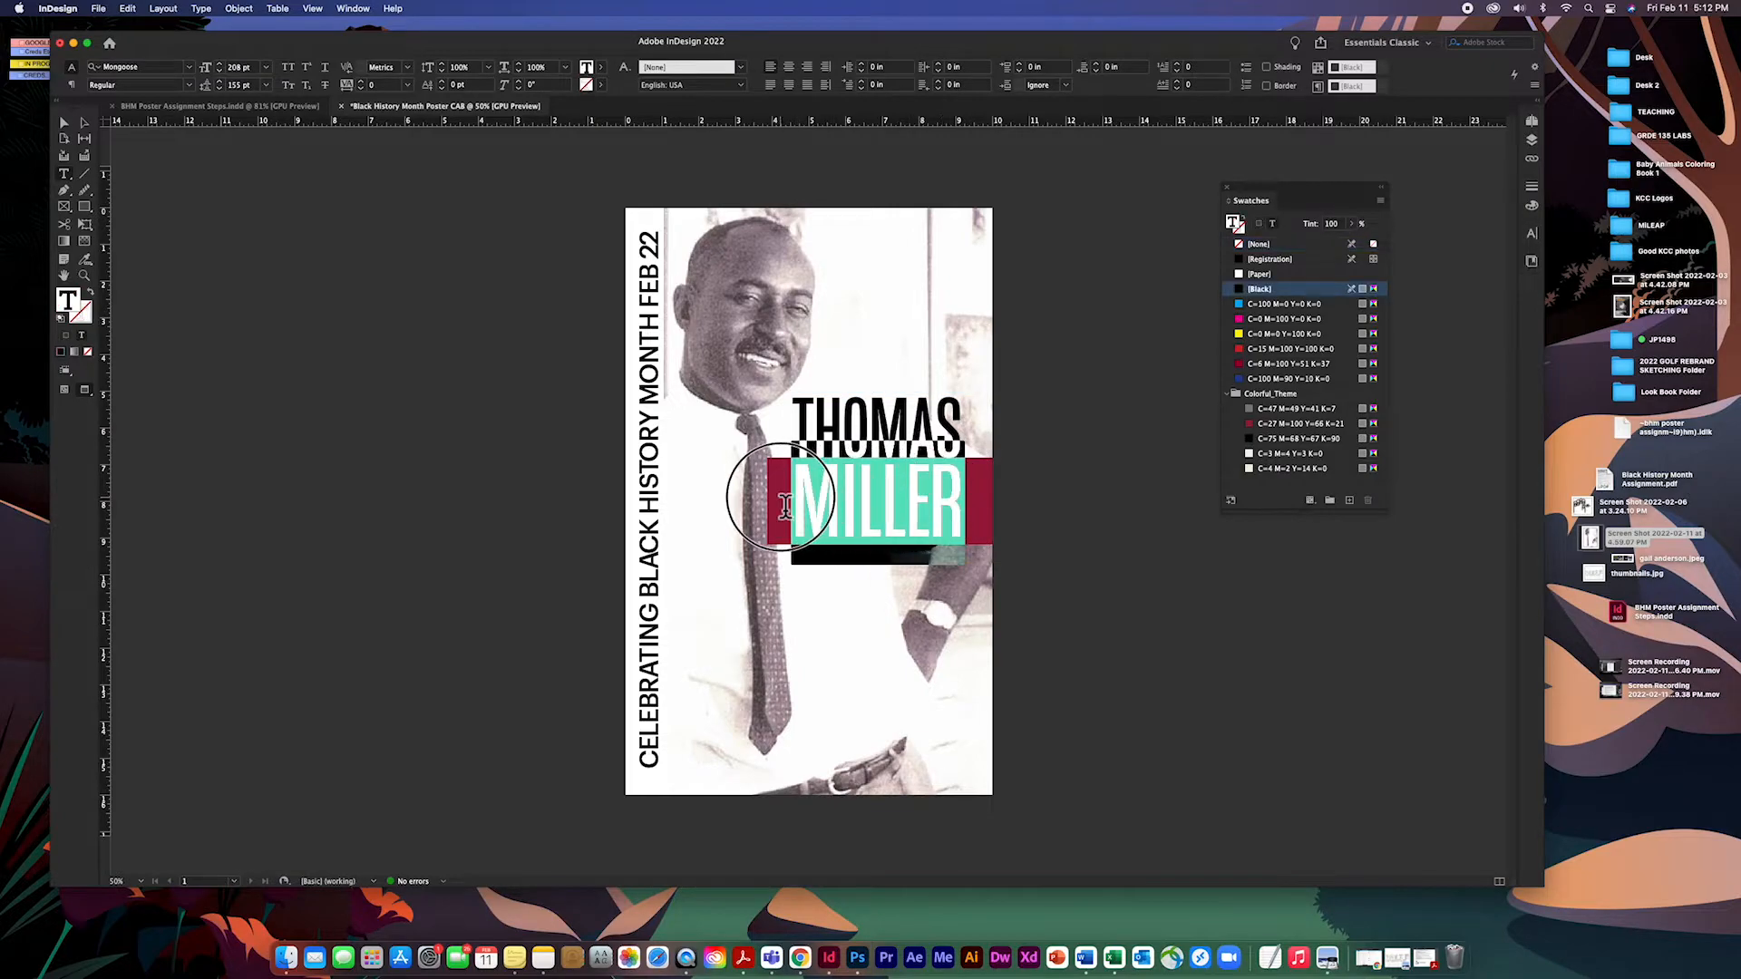
click(1239, 275)
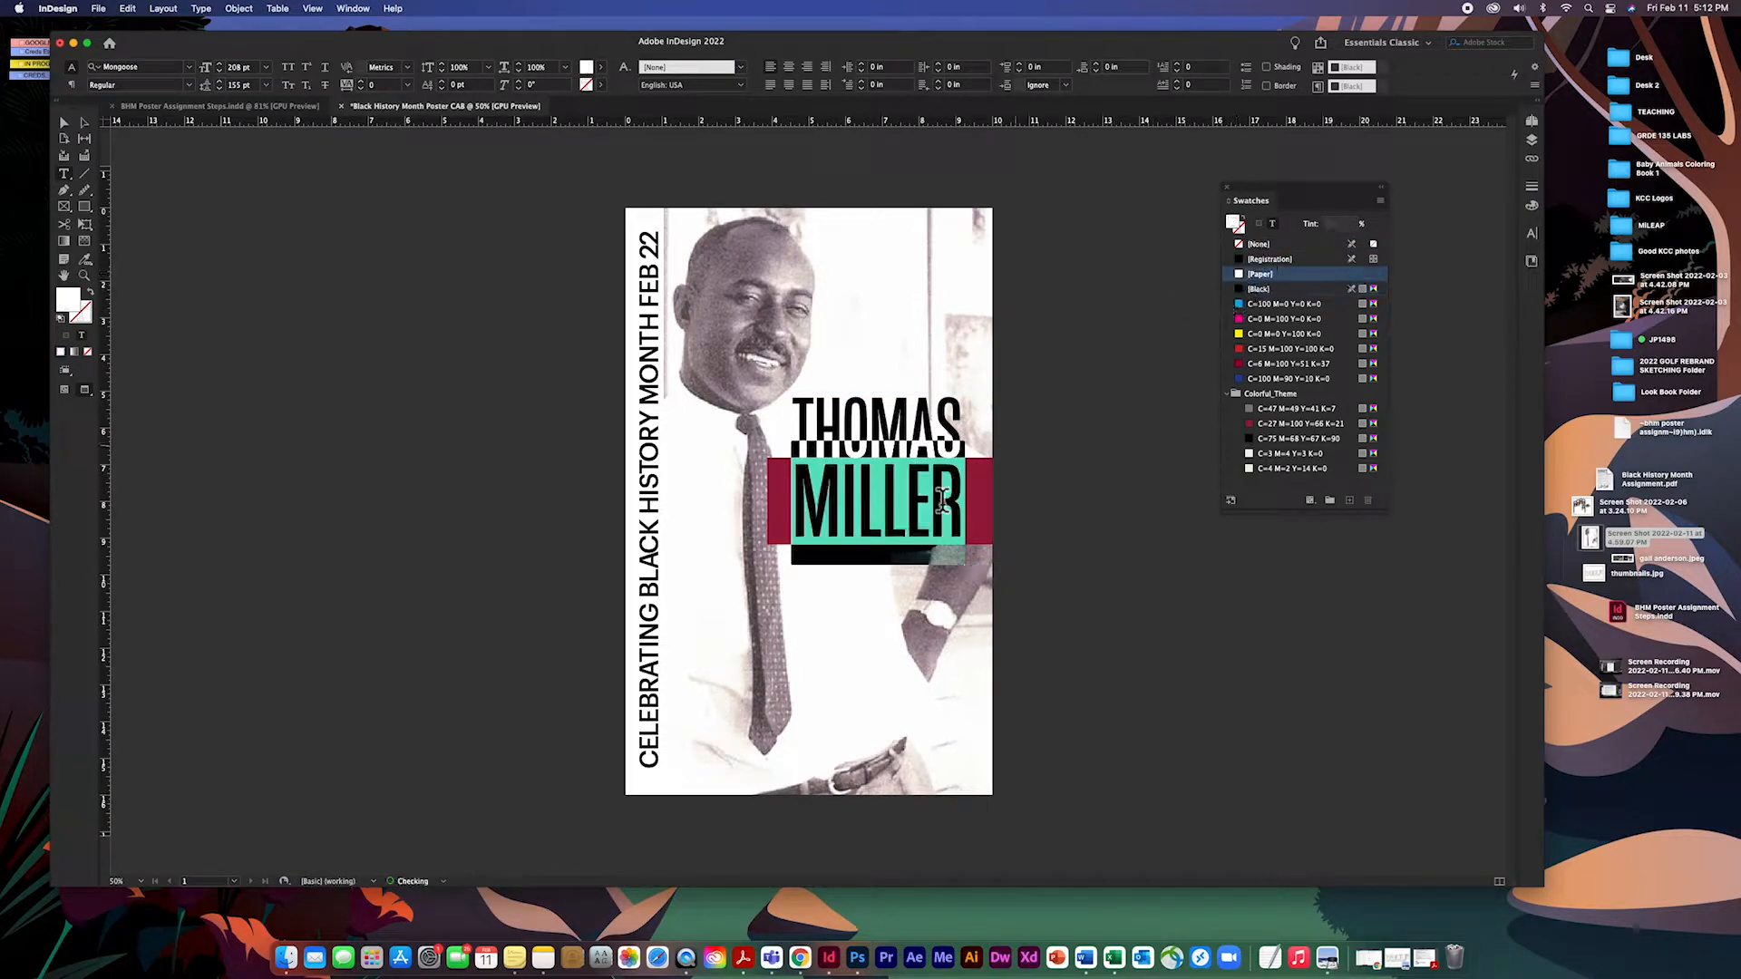
click(907, 517)
Pull in the maroon bar's left edge so the bar is 6.78 in wide and starts closer to the last name.
click(63, 122)
click(191, 215)
click(781, 516)
drag(769, 504, 777, 505)
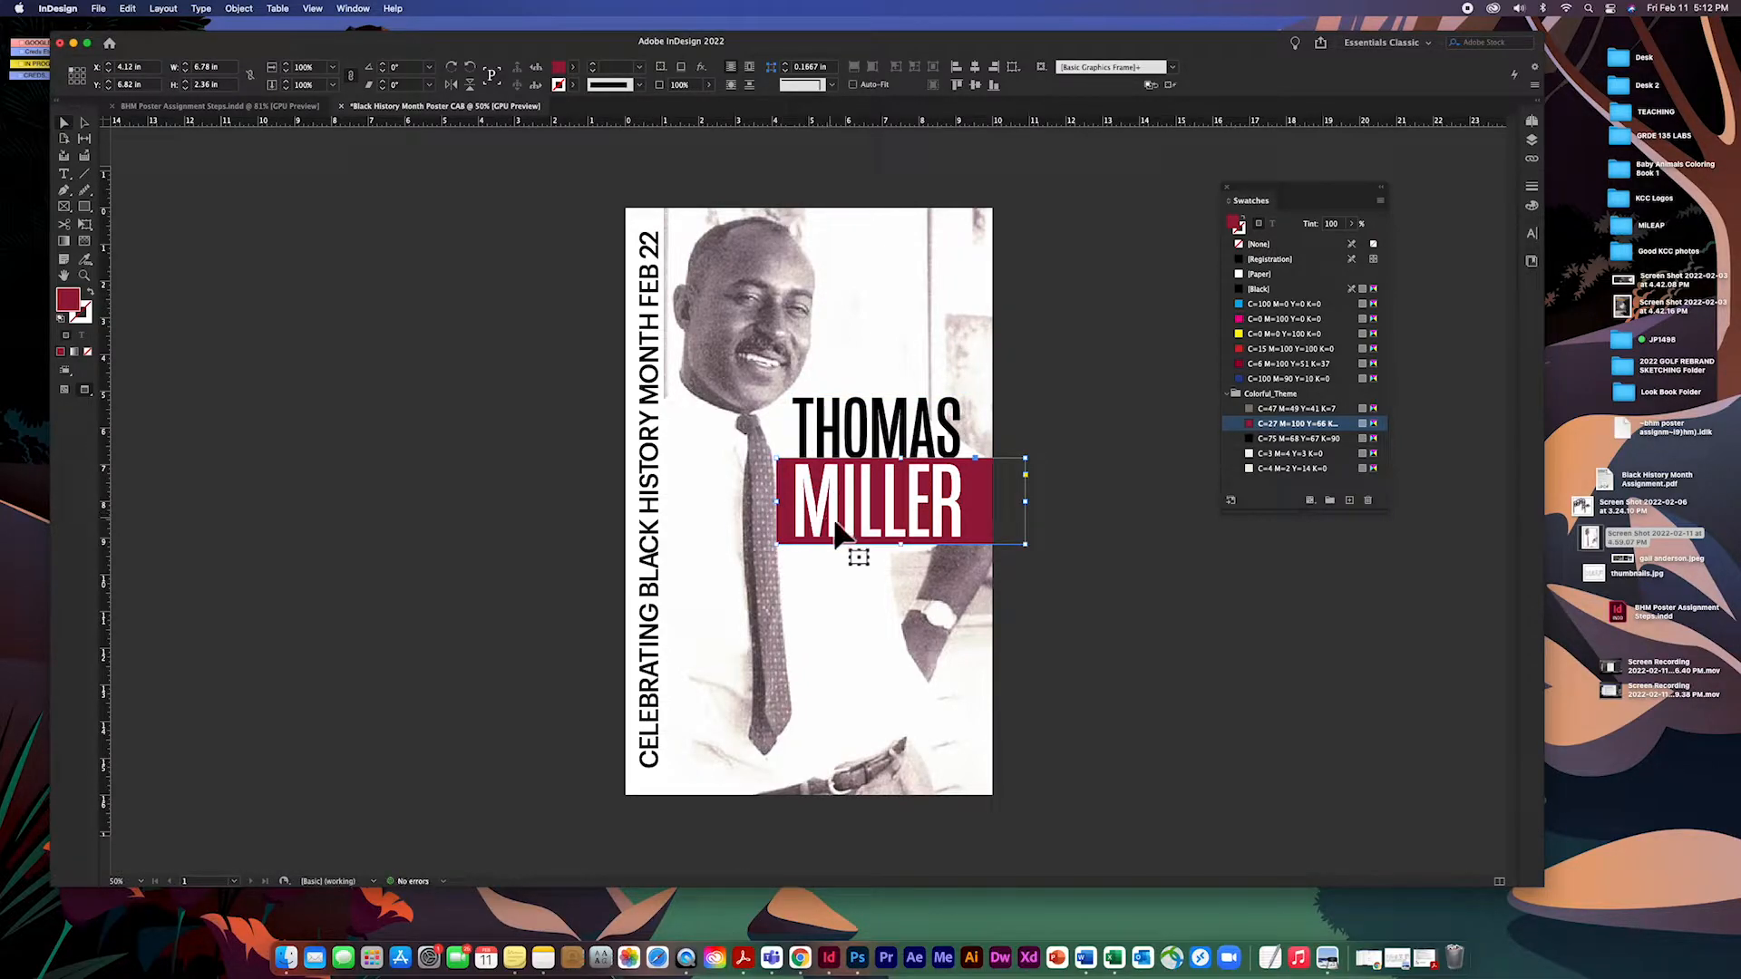
Slant the maroon bar's left edge by moving only its upper-left anchor point outward to about X 4.01 in with the Direct Selection tool.
key(z)
click(800, 506)
click(807, 508)
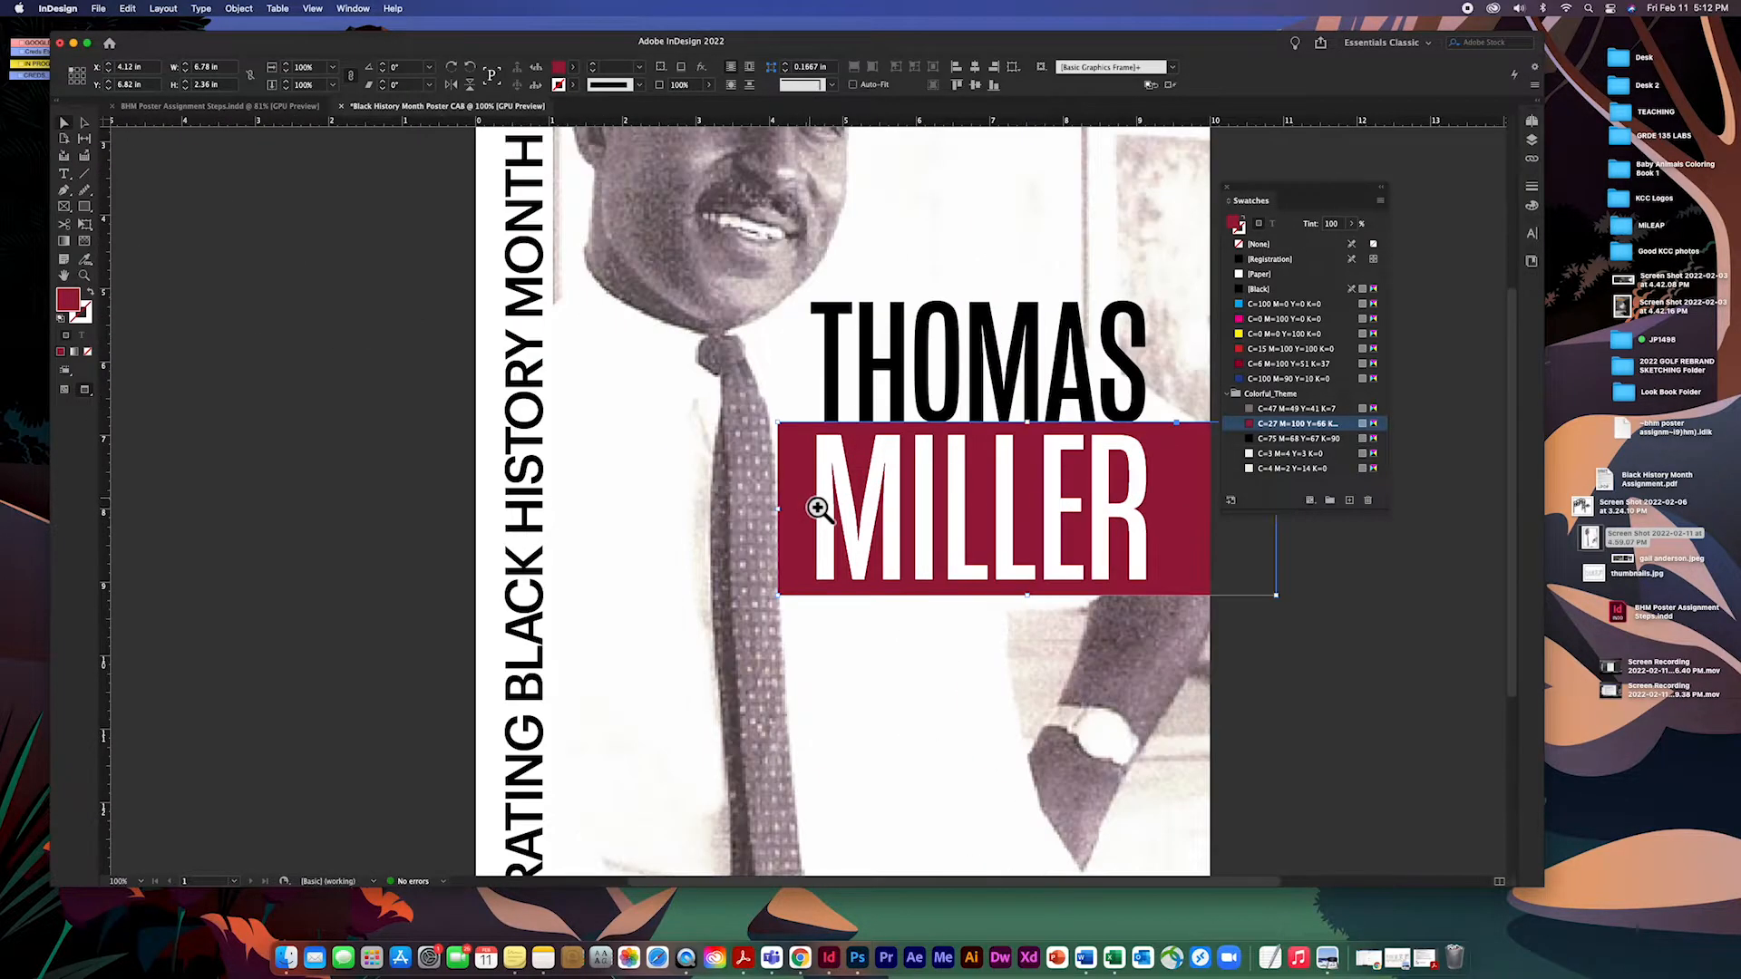
click(817, 507)
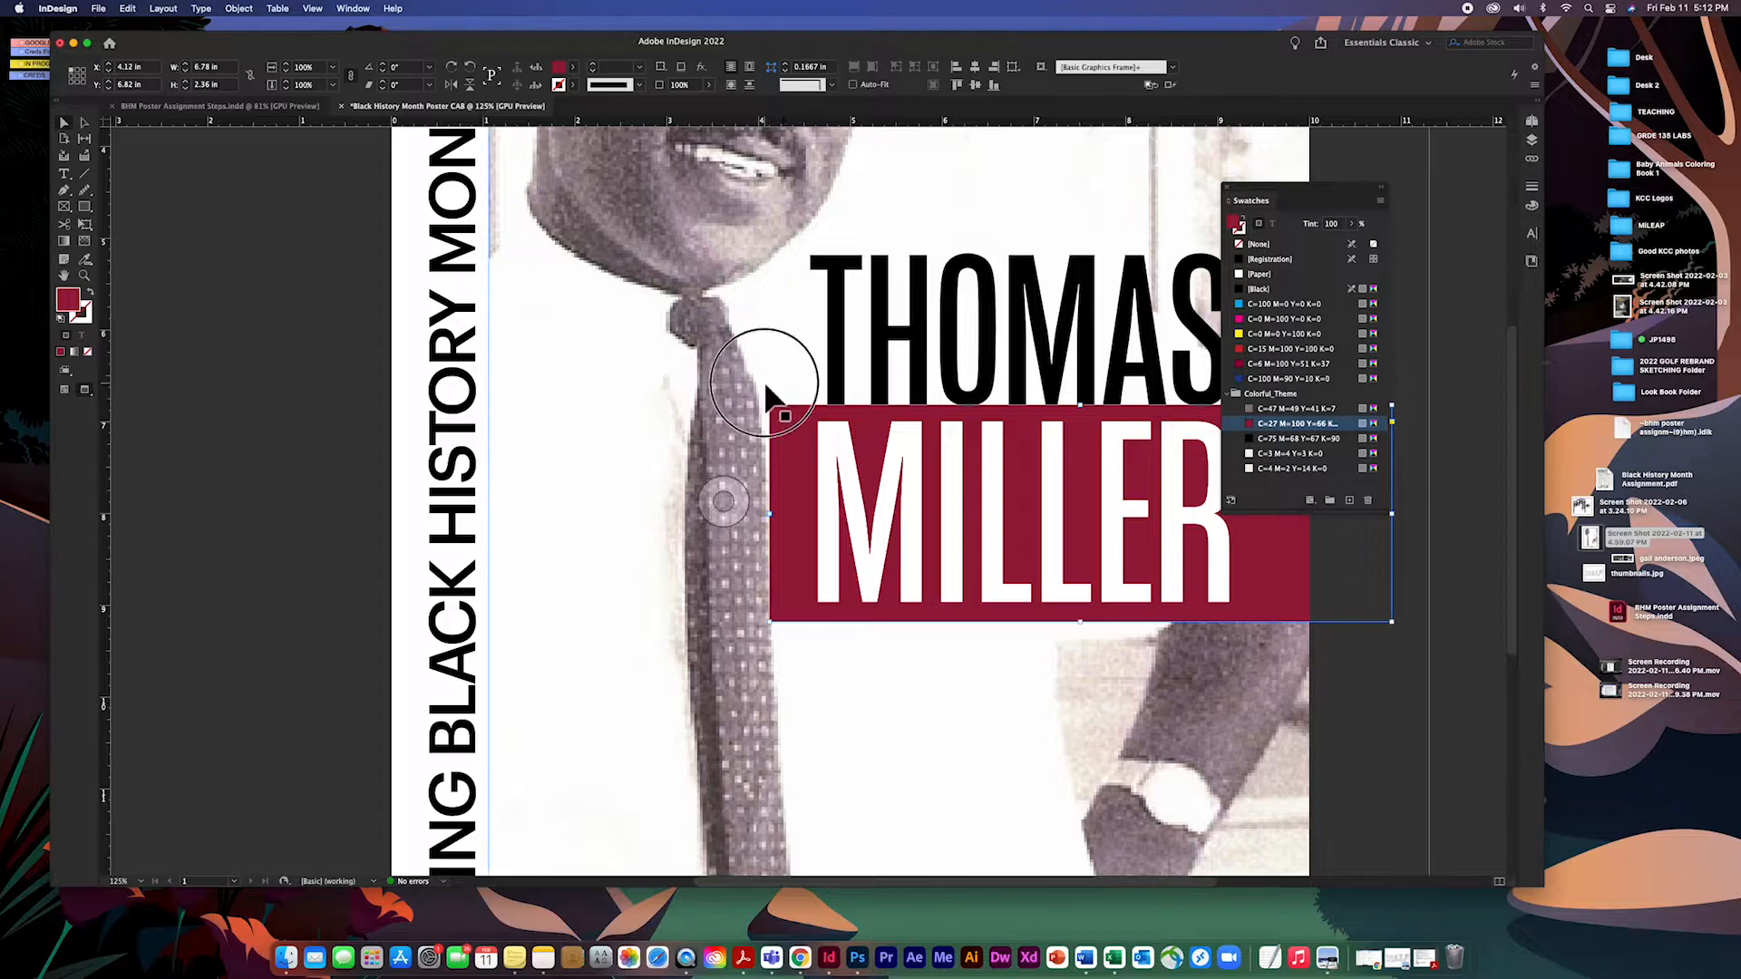
click(90, 127)
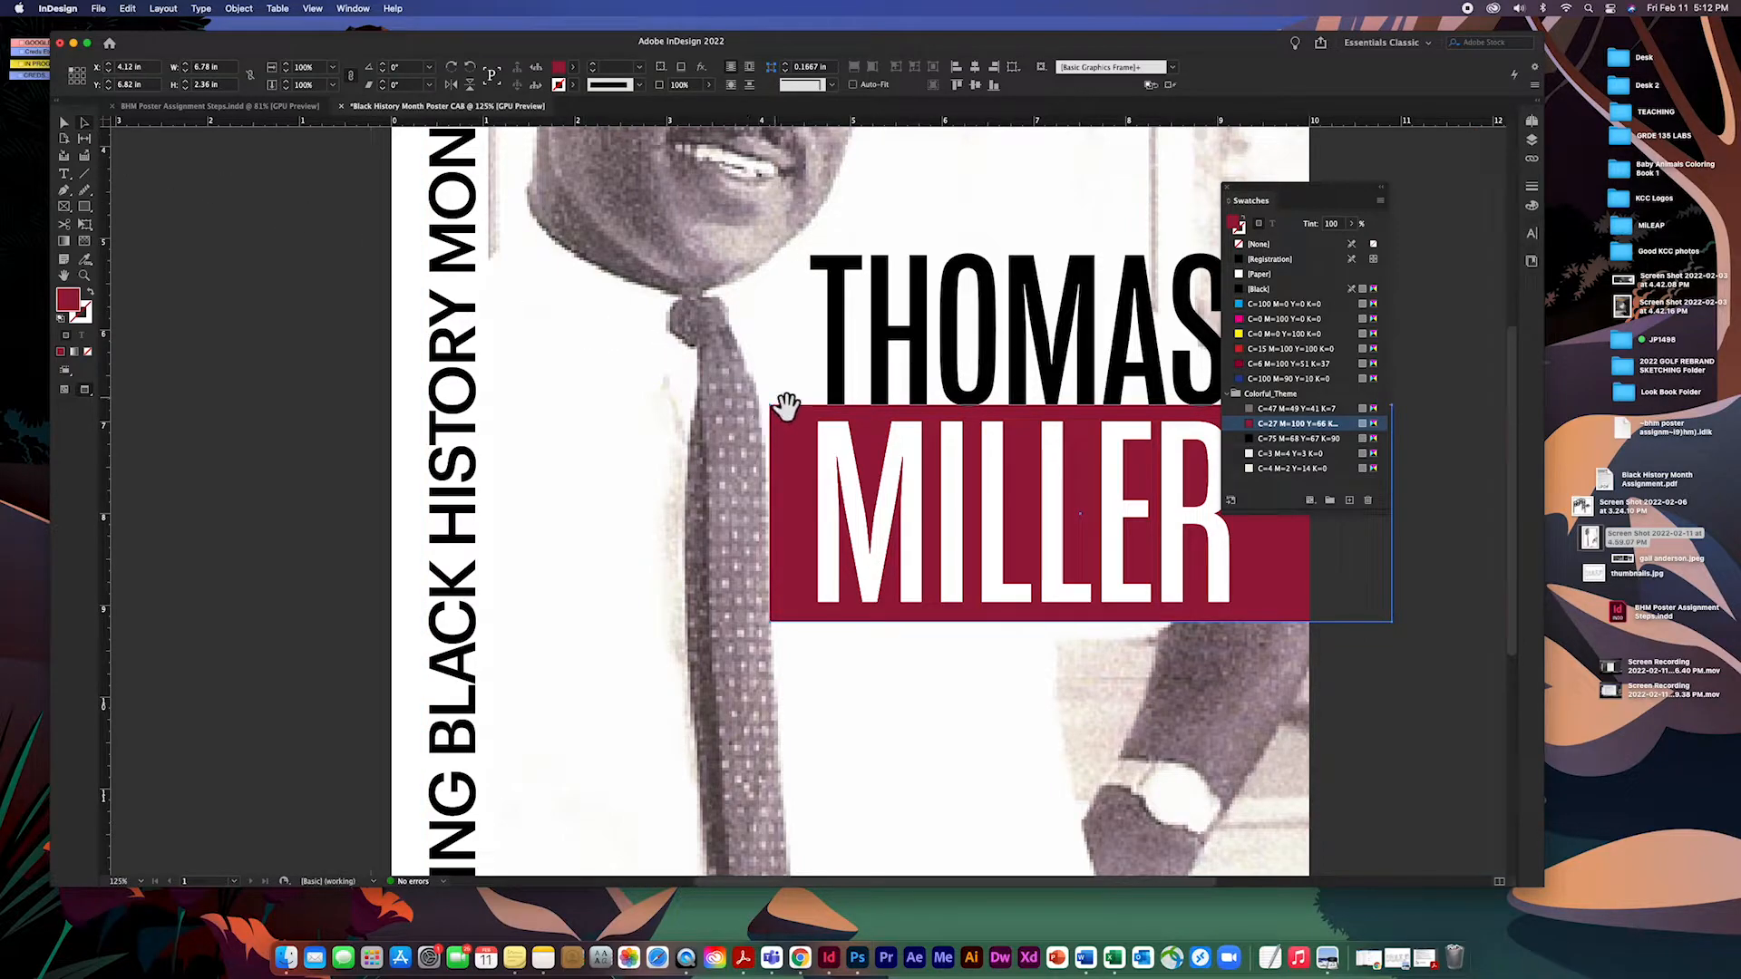
click(845, 456)
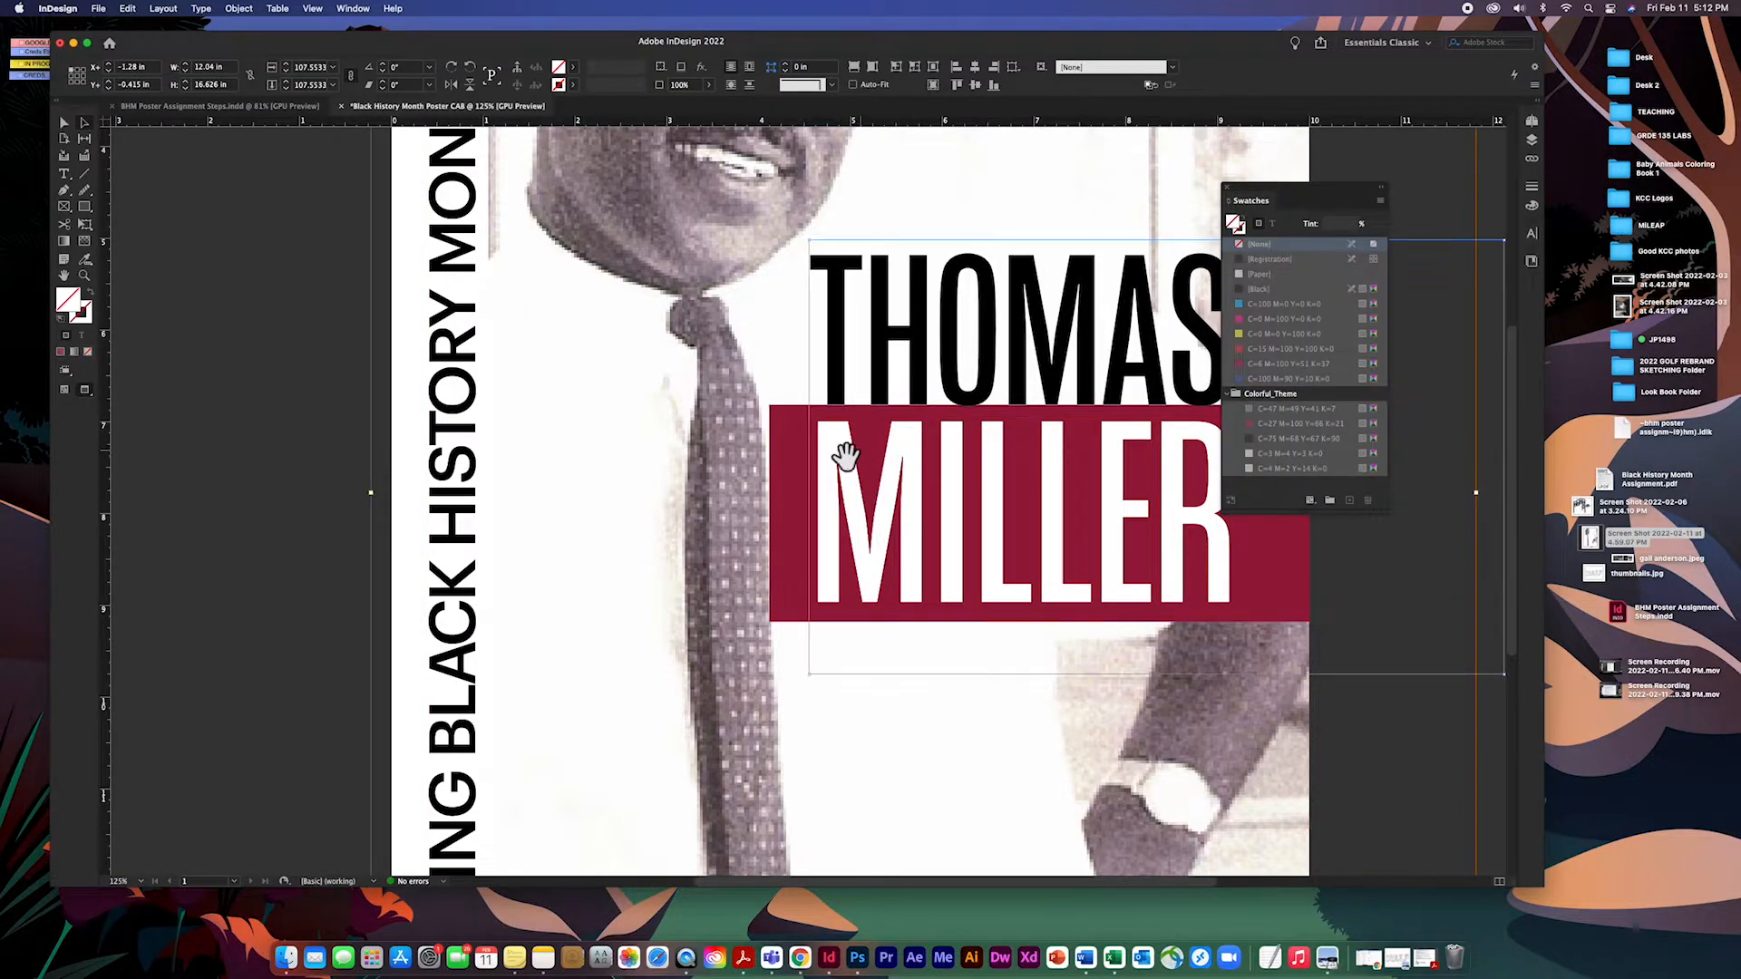
click(780, 421)
click(775, 422)
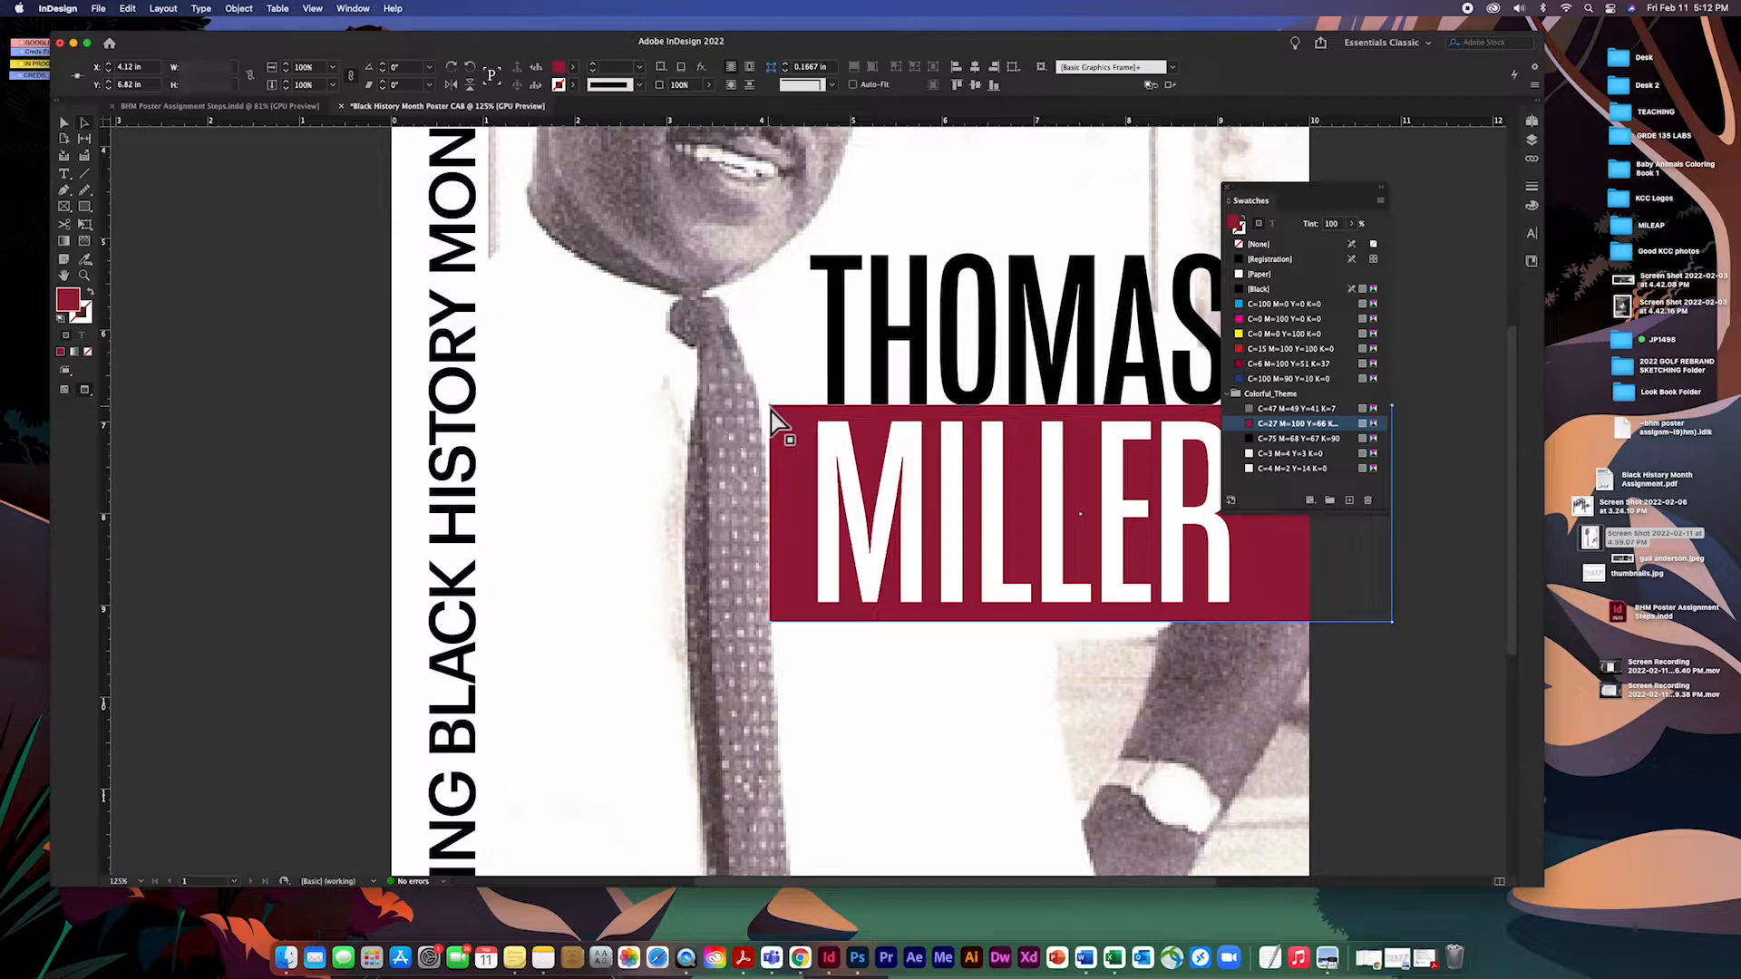
click(781, 418)
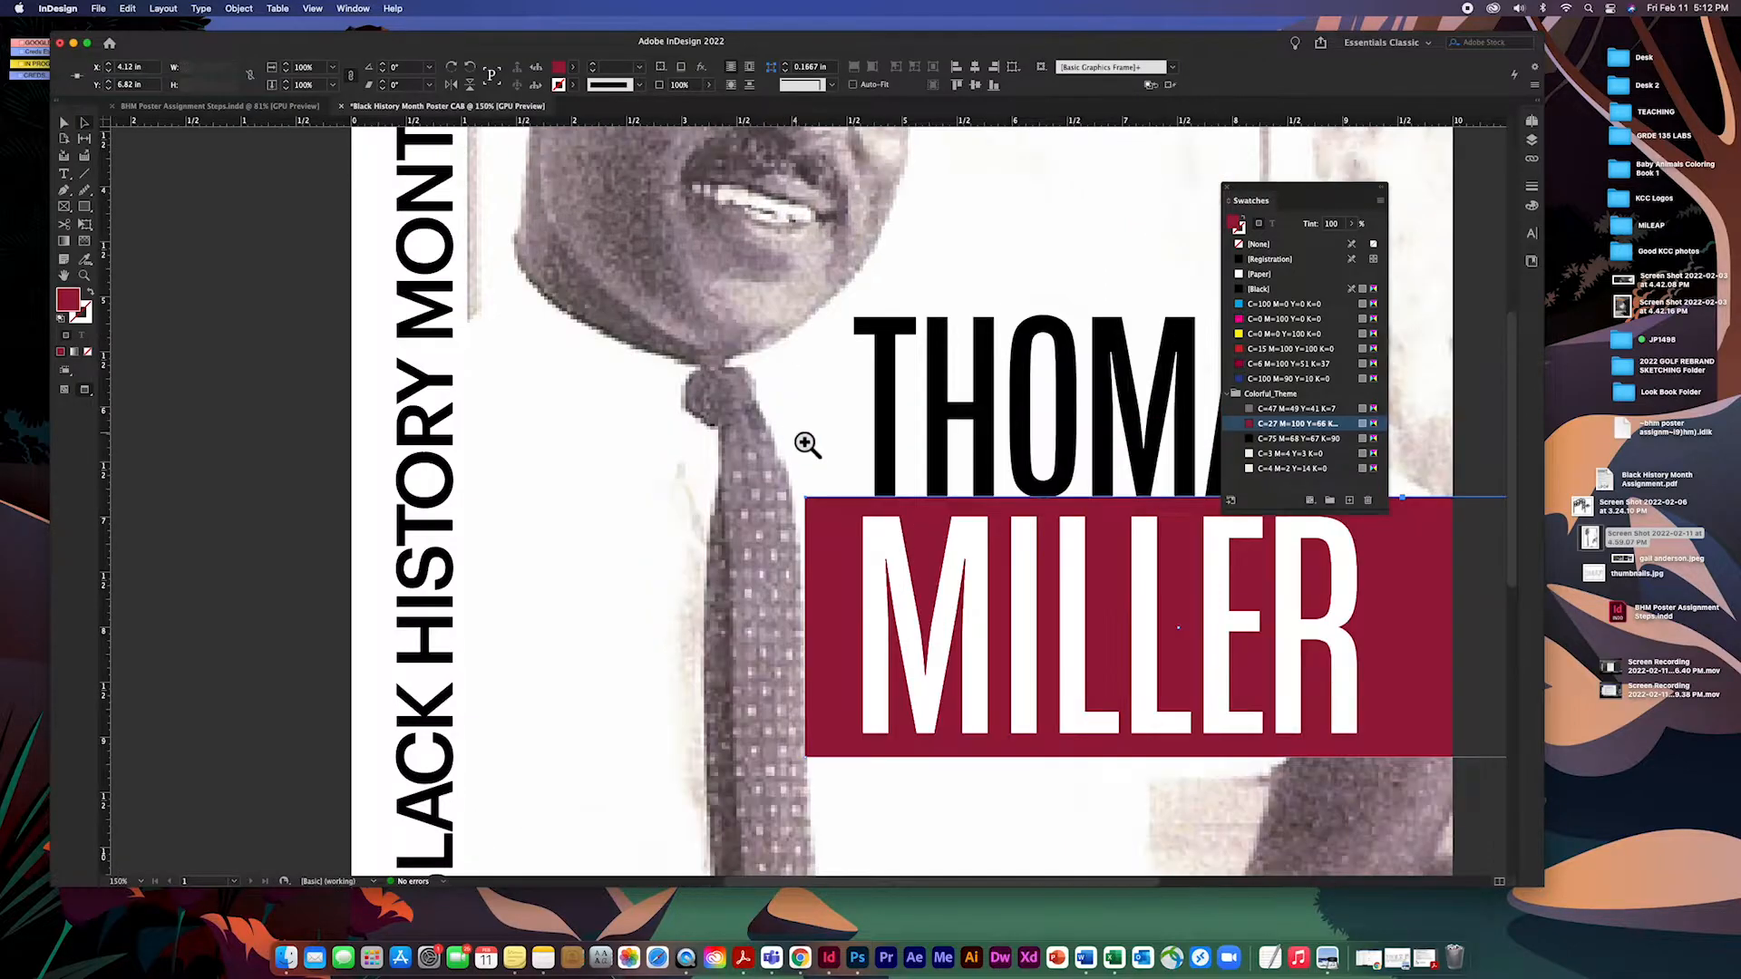
click(821, 517)
drag(828, 514, 794, 404)
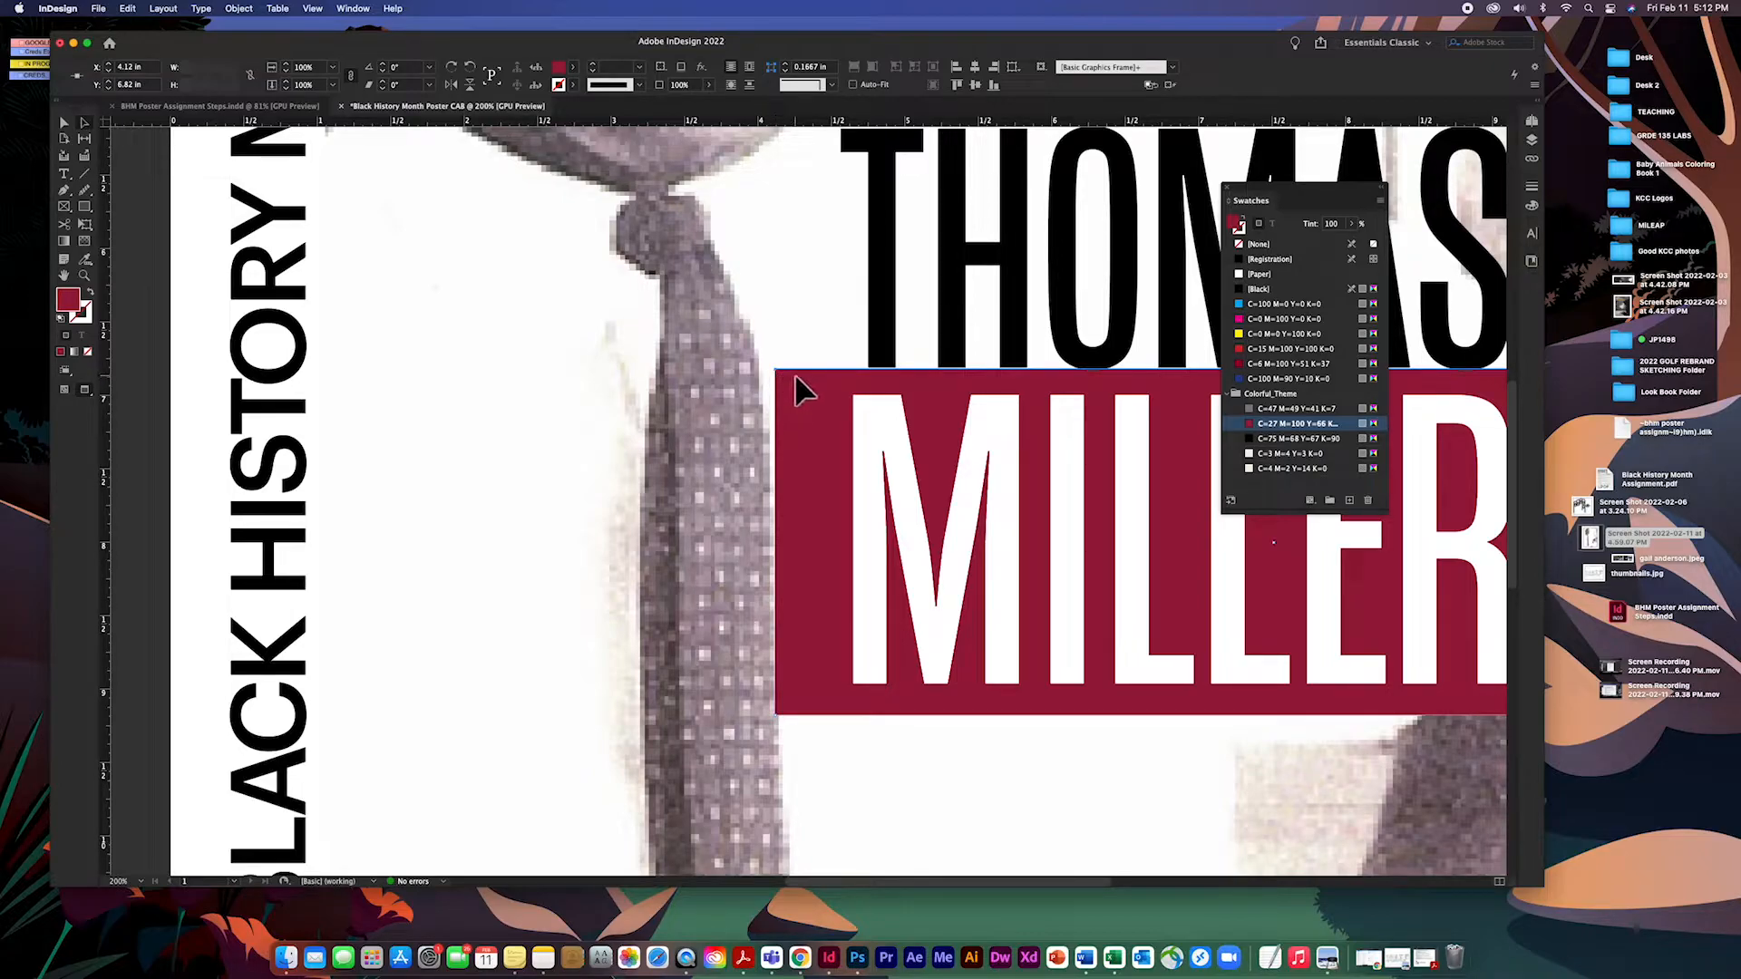
drag(781, 377, 1195, 721)
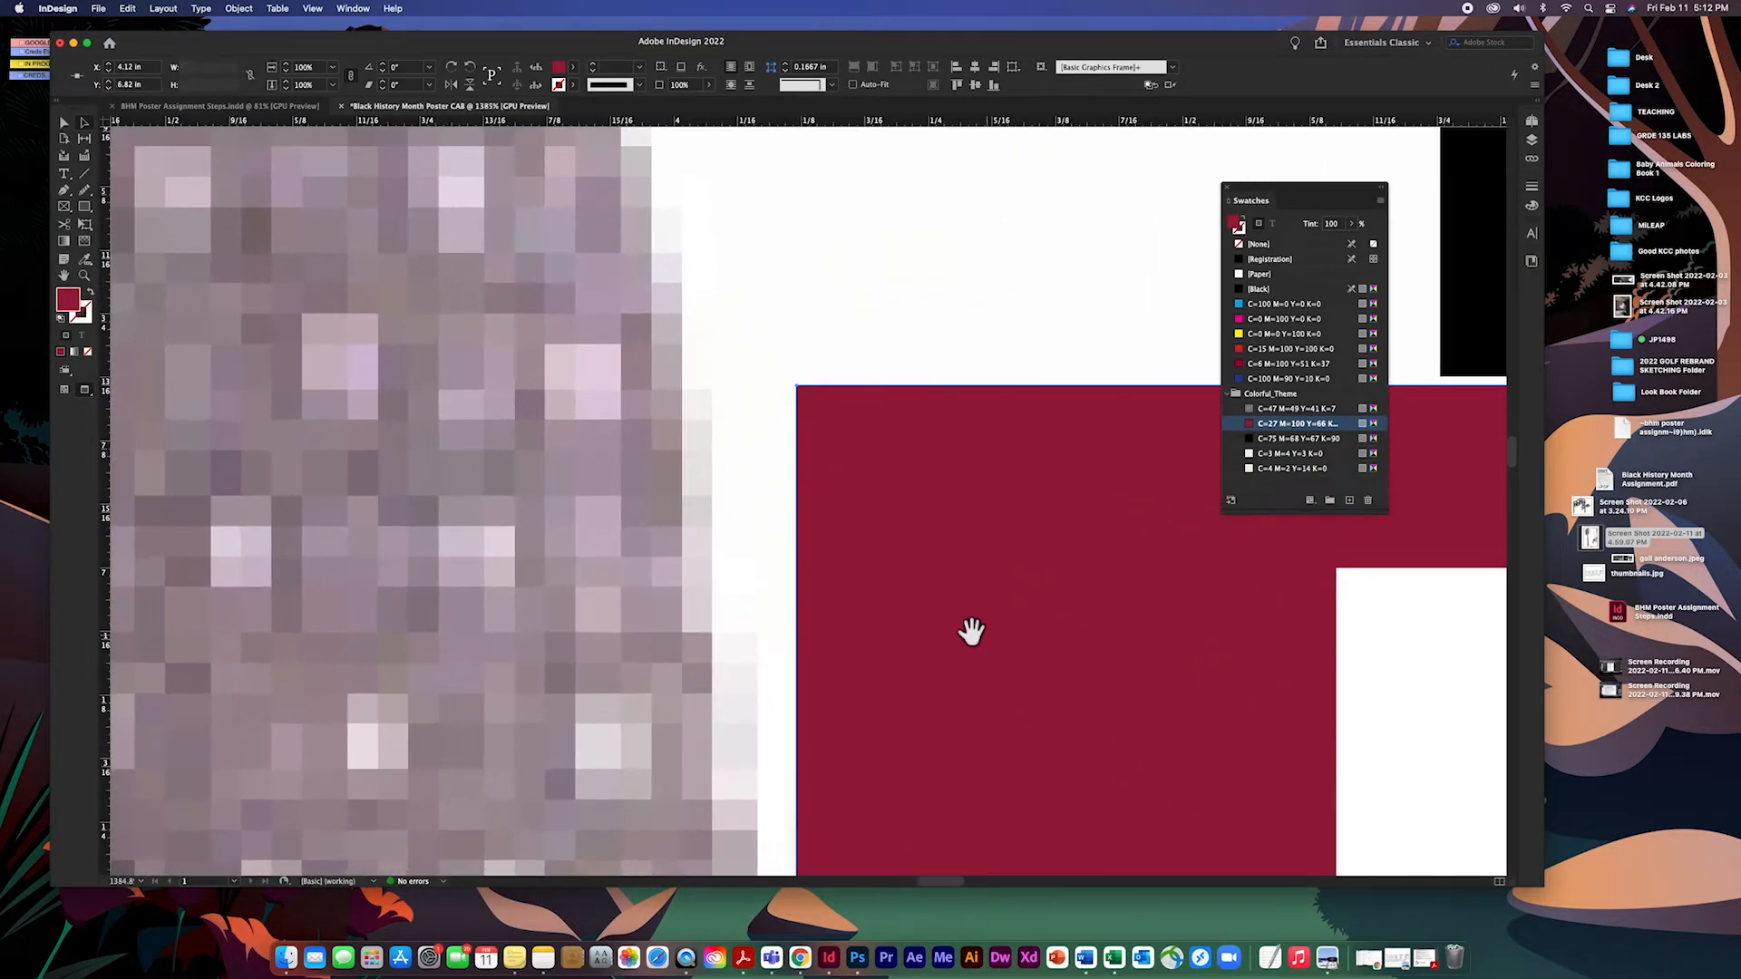
alt+super+click(865, 453)
alt+super+click(885, 479)
alt+super+click(884, 482)
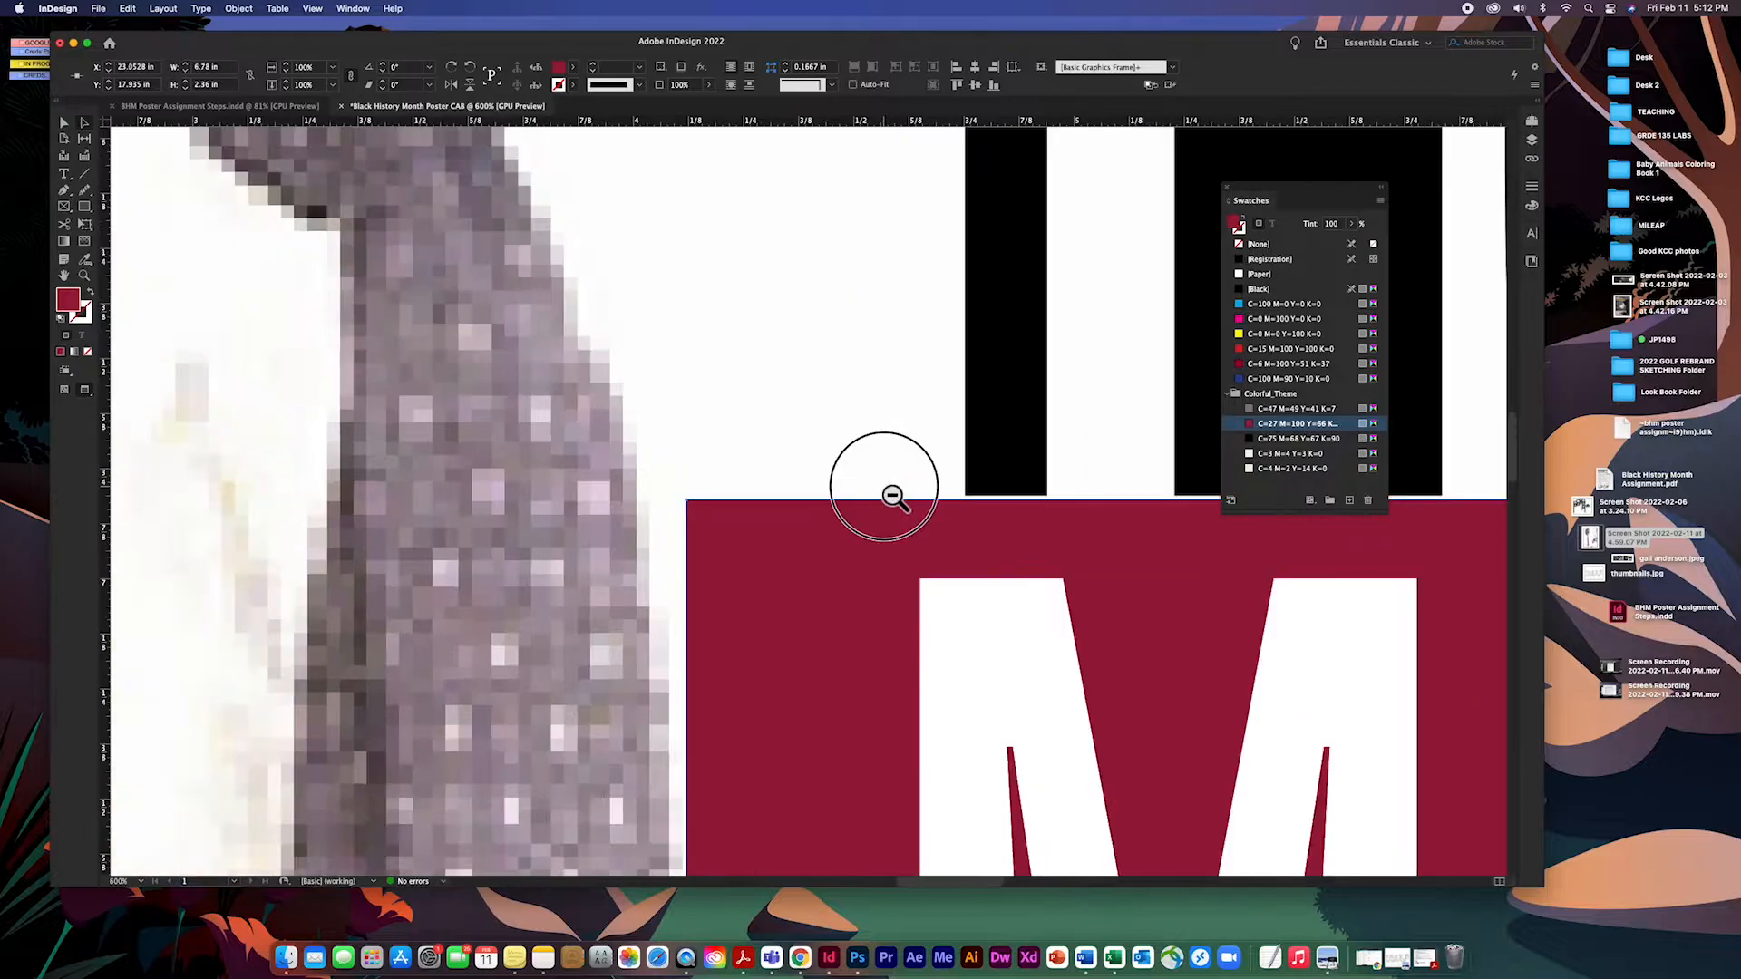
alt+super+click(883, 486)
alt+super+click(884, 489)
alt+super+click(884, 489)
drag(736, 614, 688, 704)
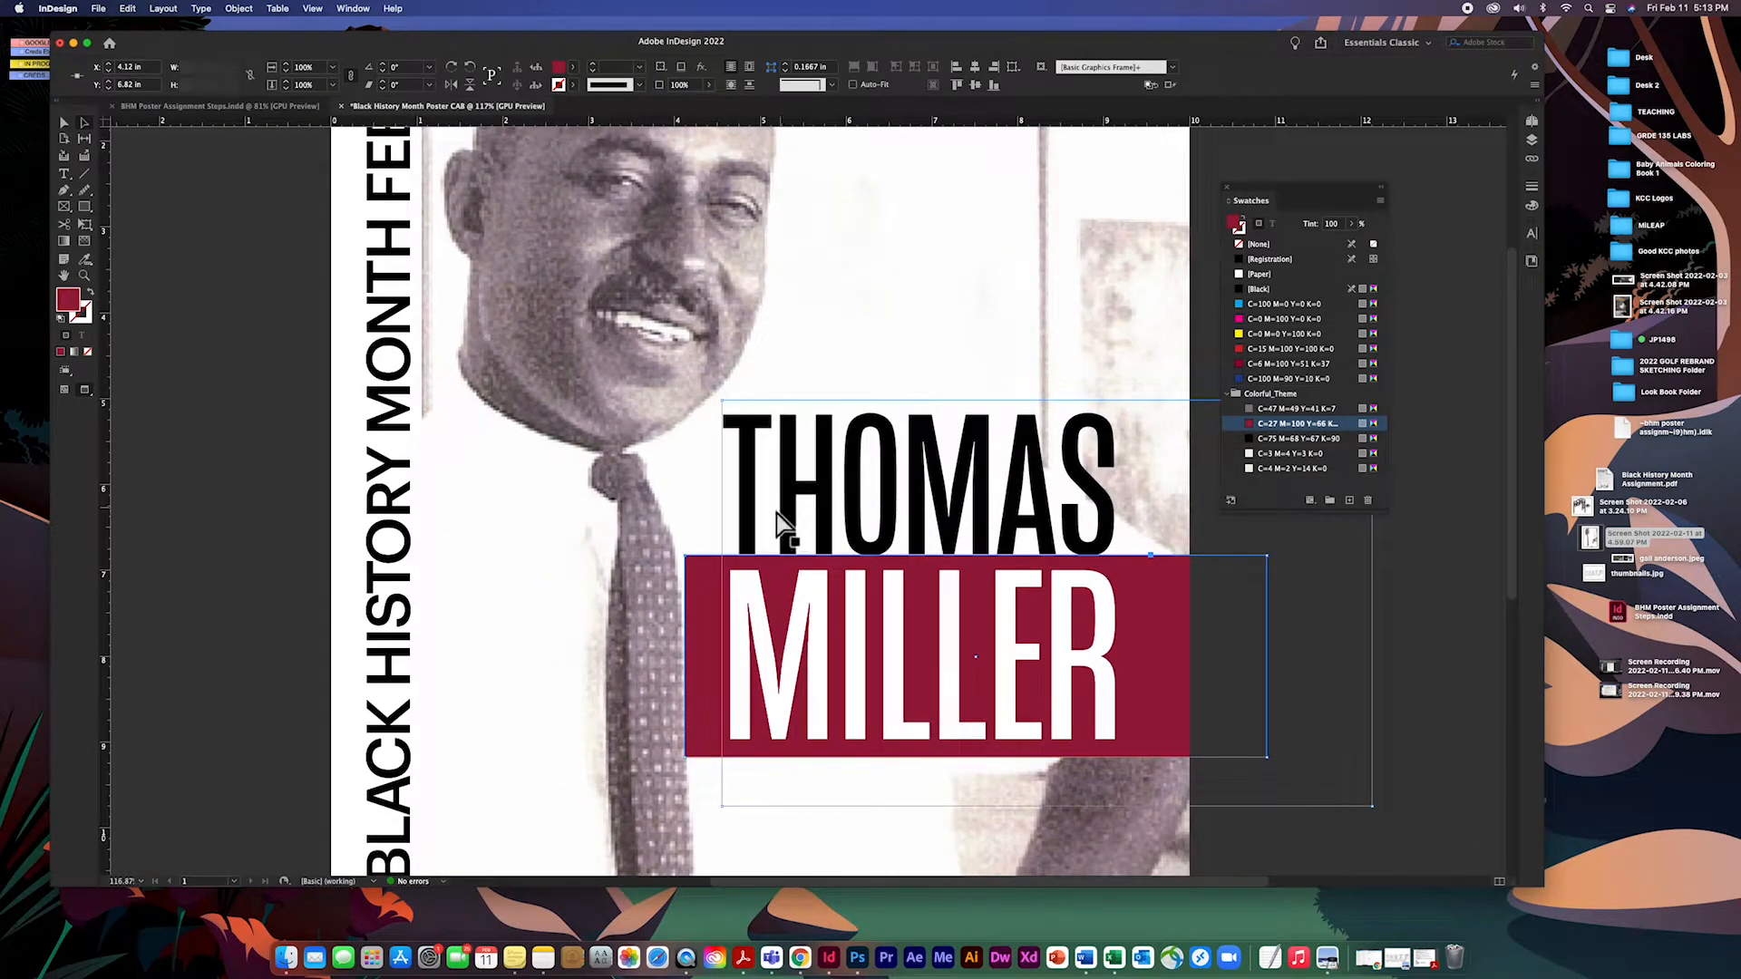
click(758, 549)
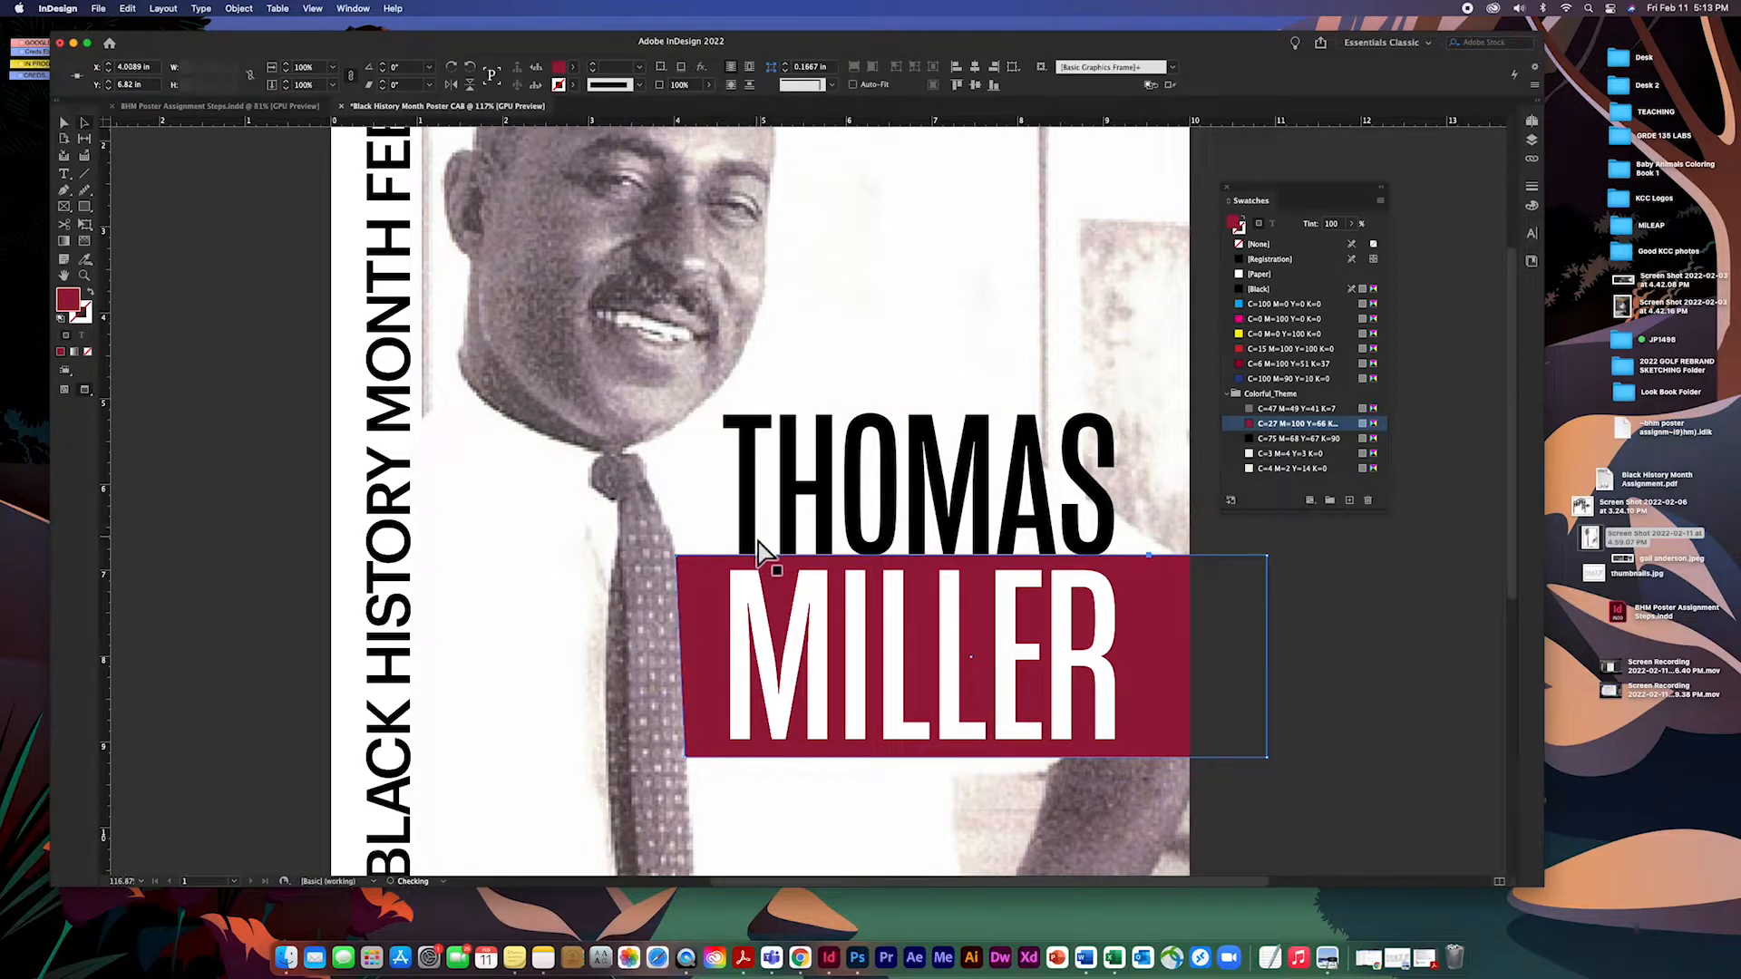
click(63, 122)
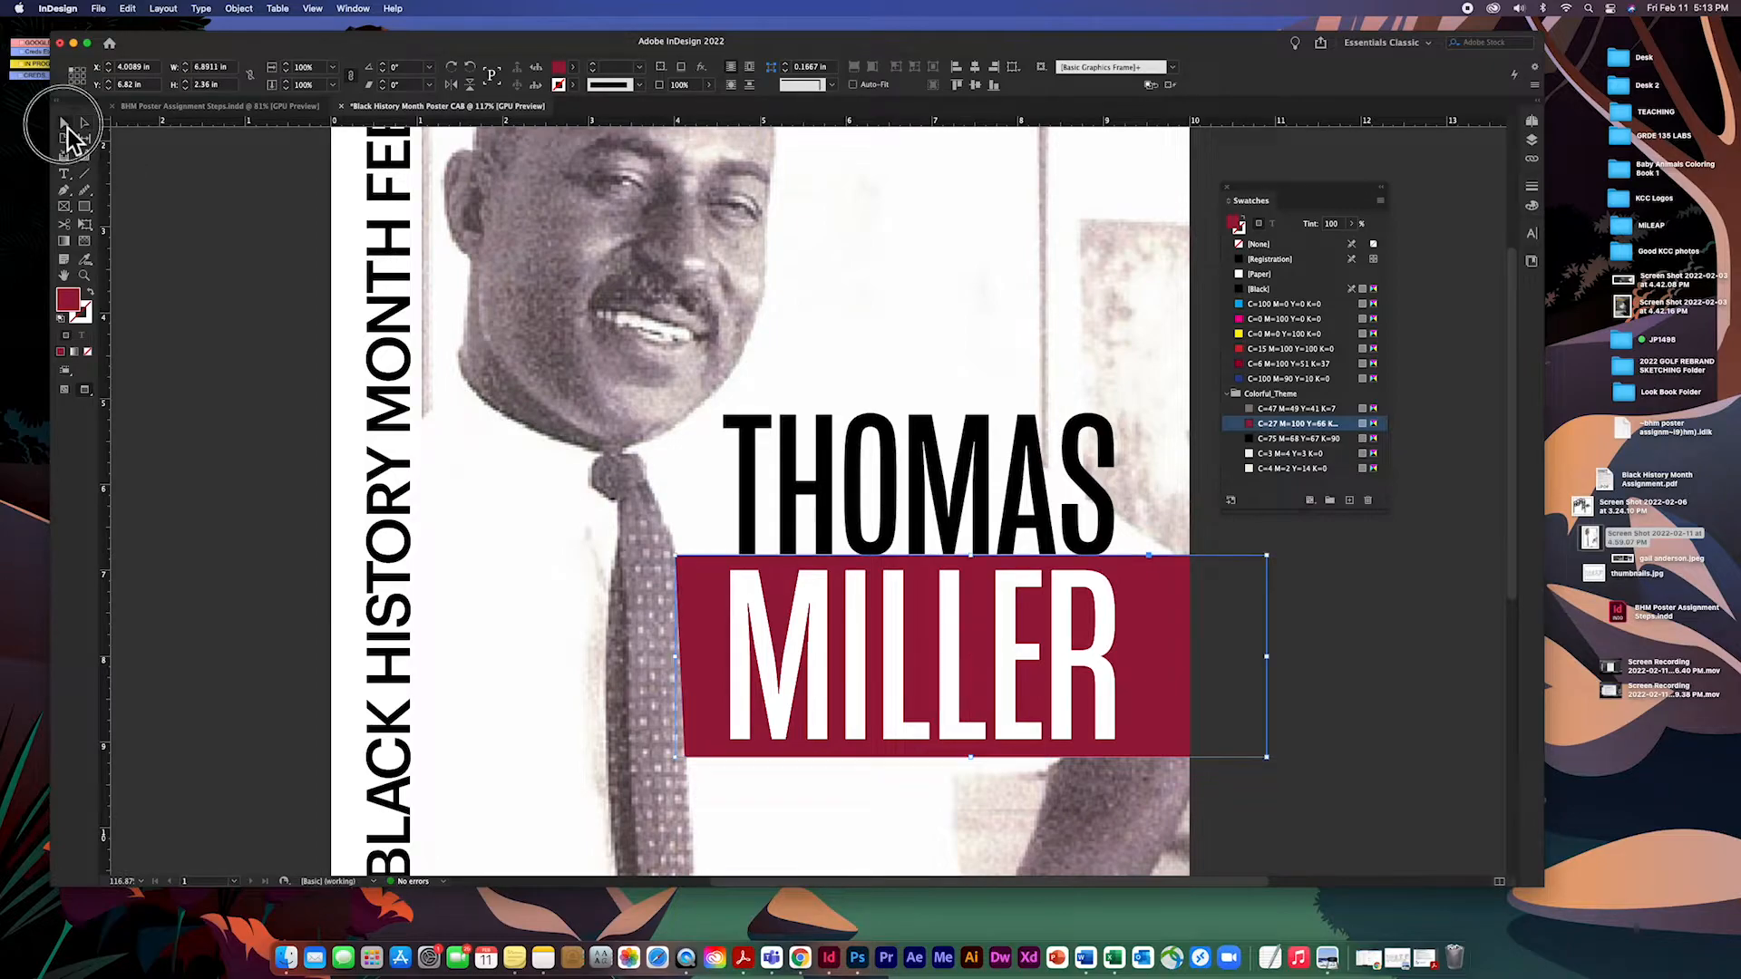
click(717, 612)
click(897, 557)
click(907, 548)
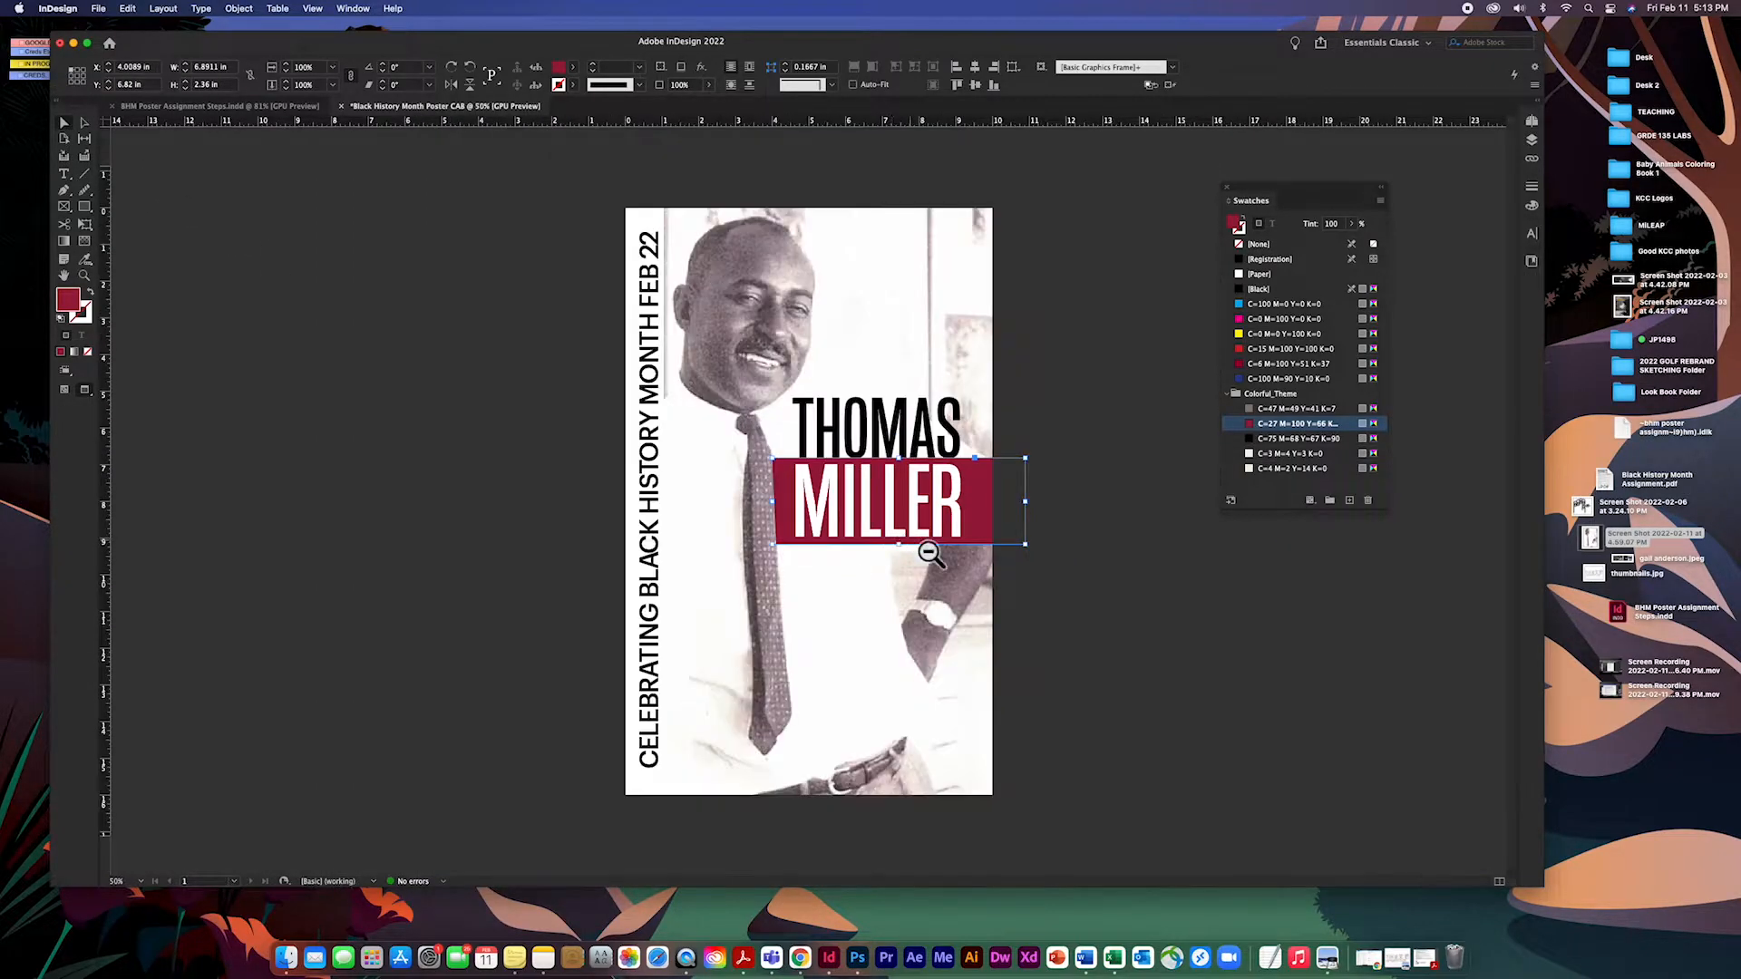
click(1052, 568)
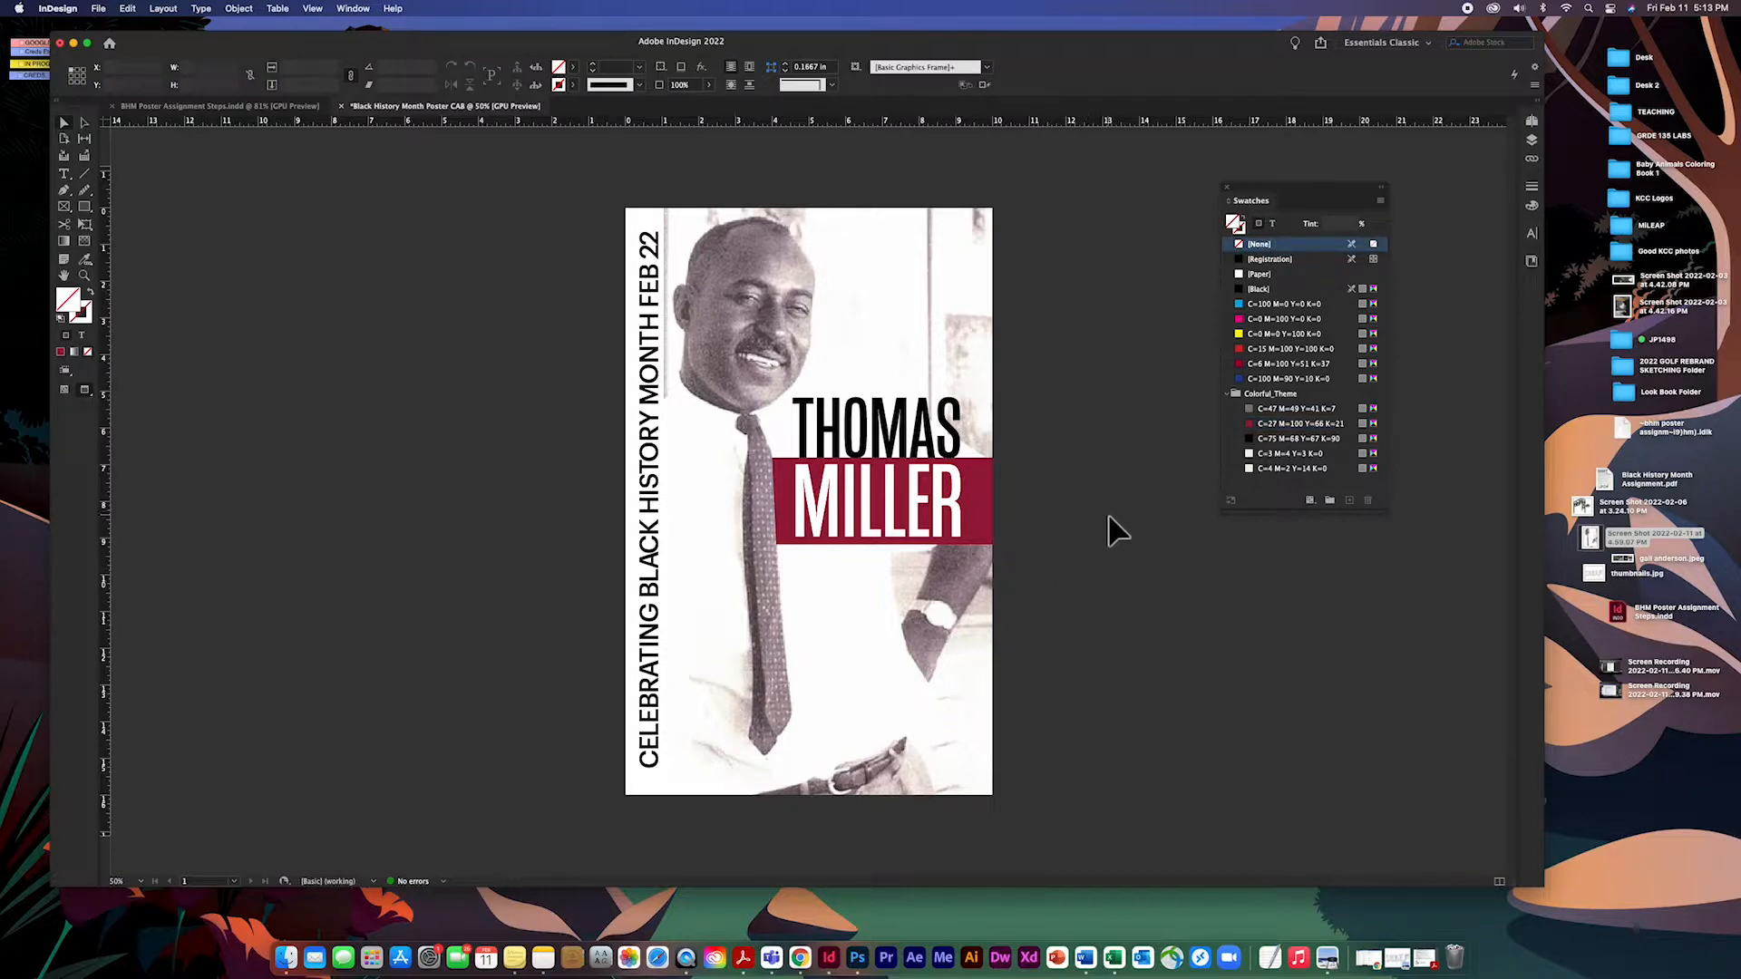
Draw a text frame below the maroon bar, aligned with the name's left edge, and fill it with placeholder text.
click(63, 175)
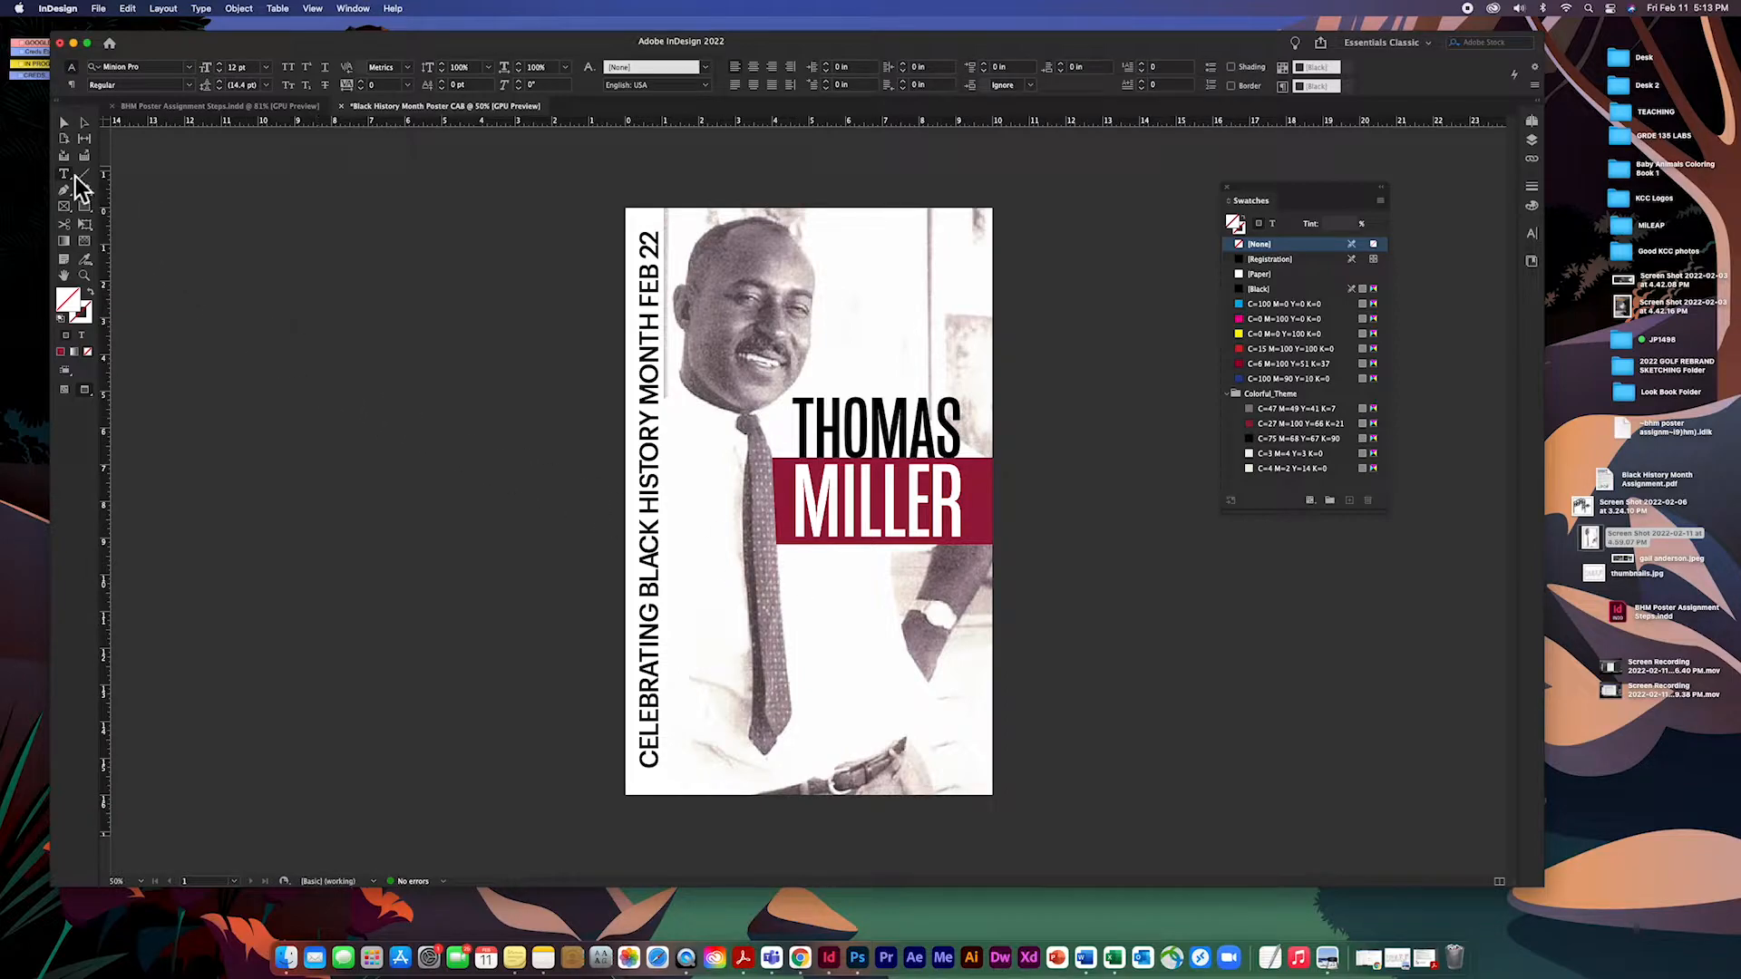
click(862, 622)
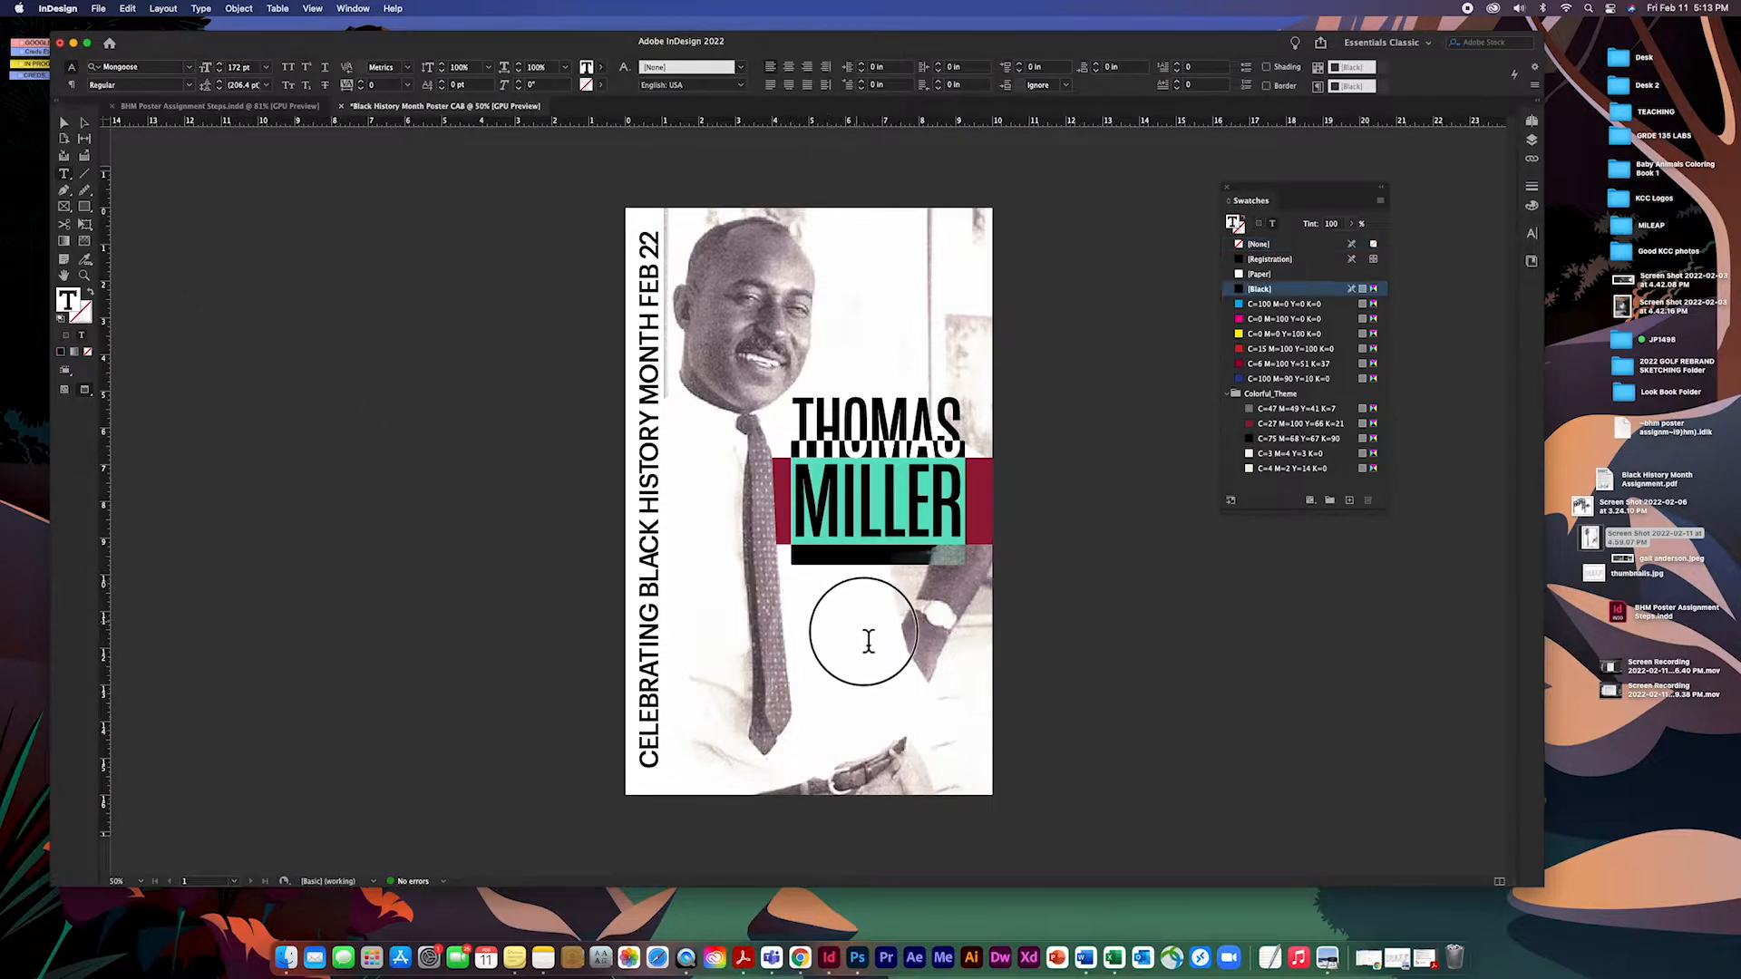
key(super+z)
drag(997, 687, 796, 563)
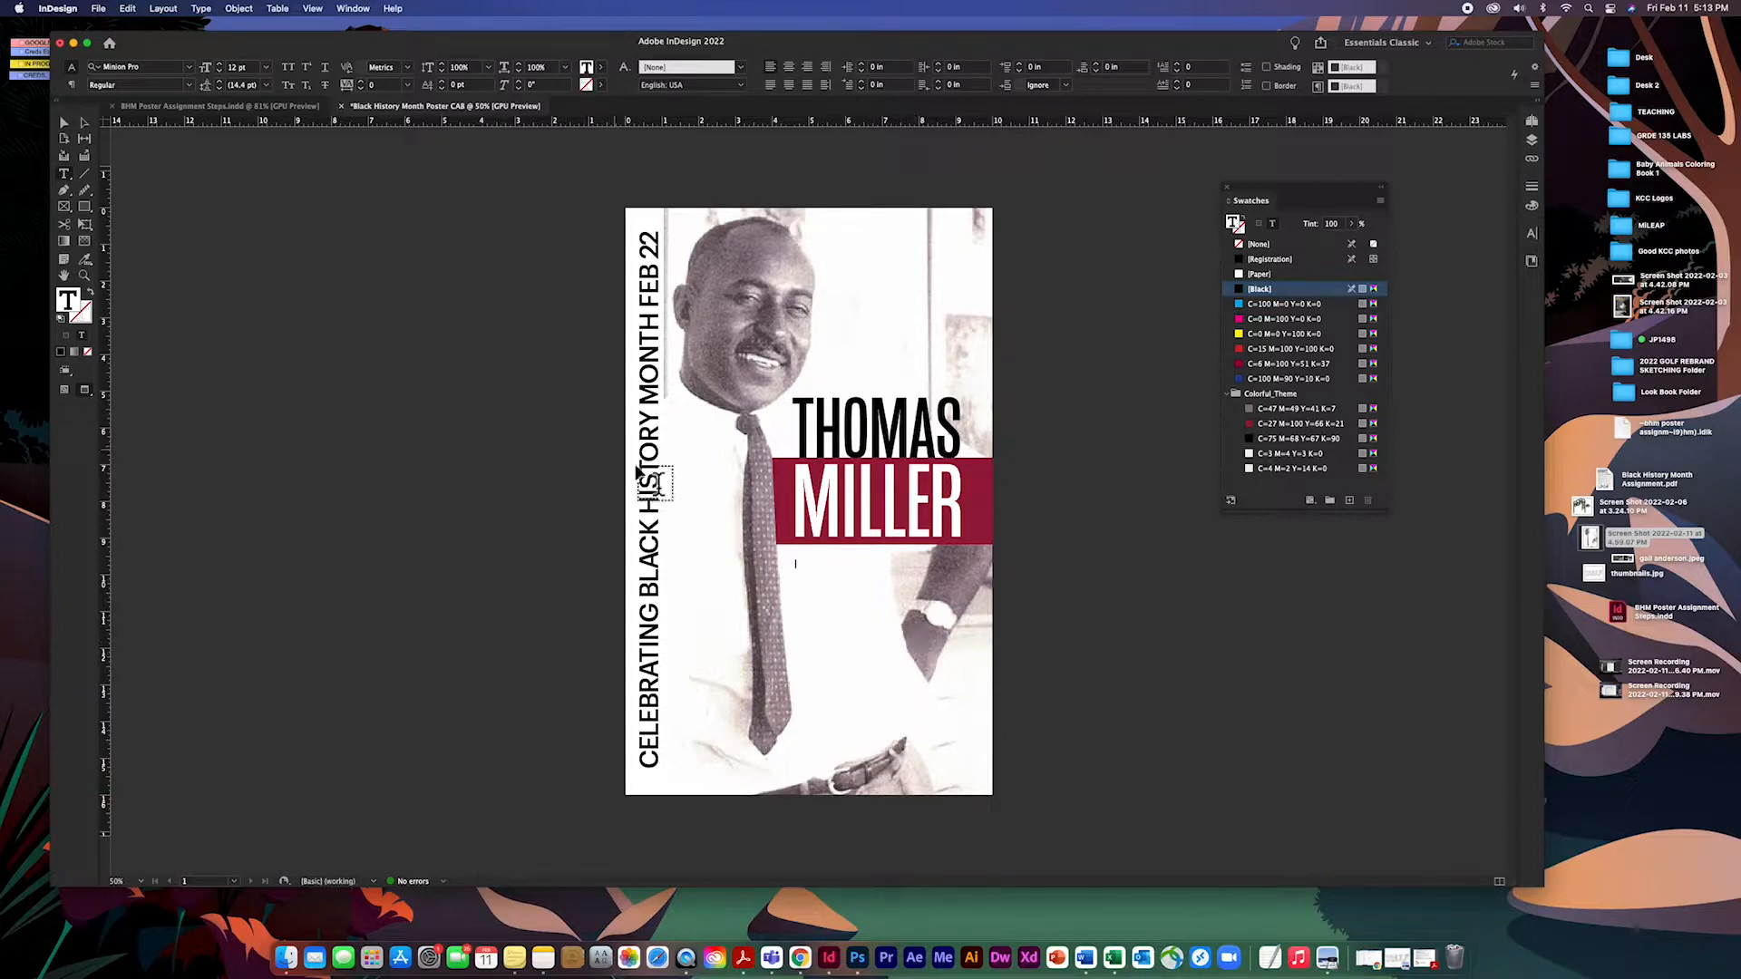
click(201, 11)
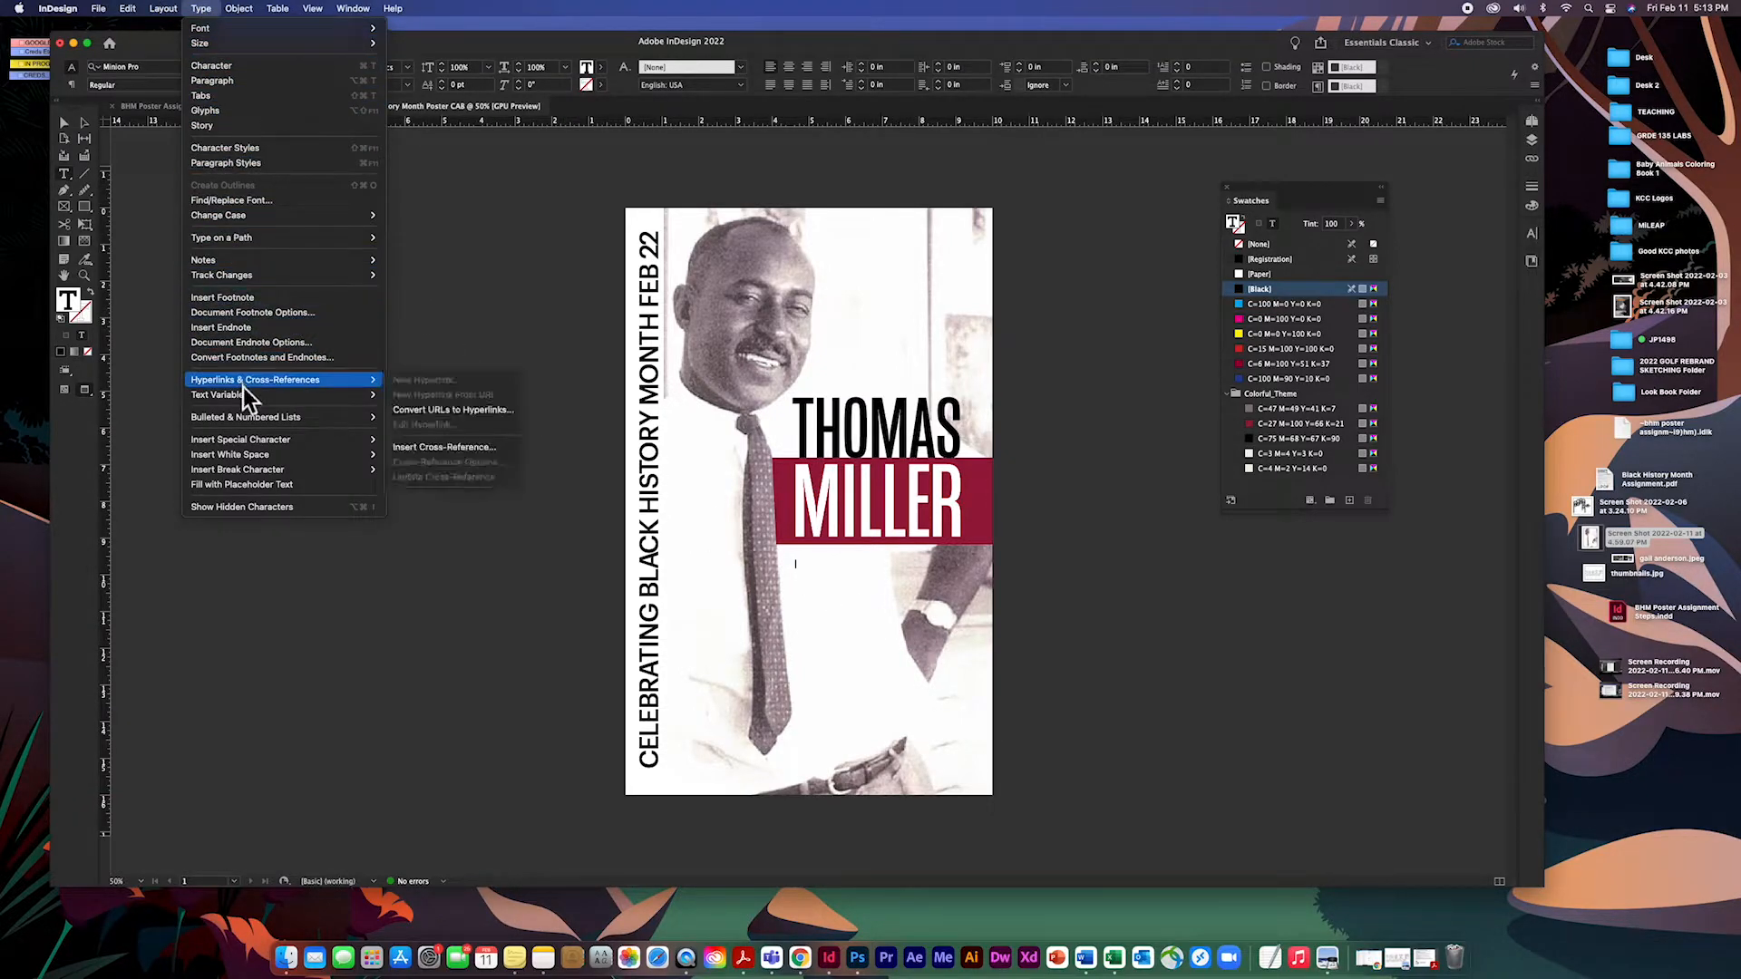
mouse_move(242, 404)
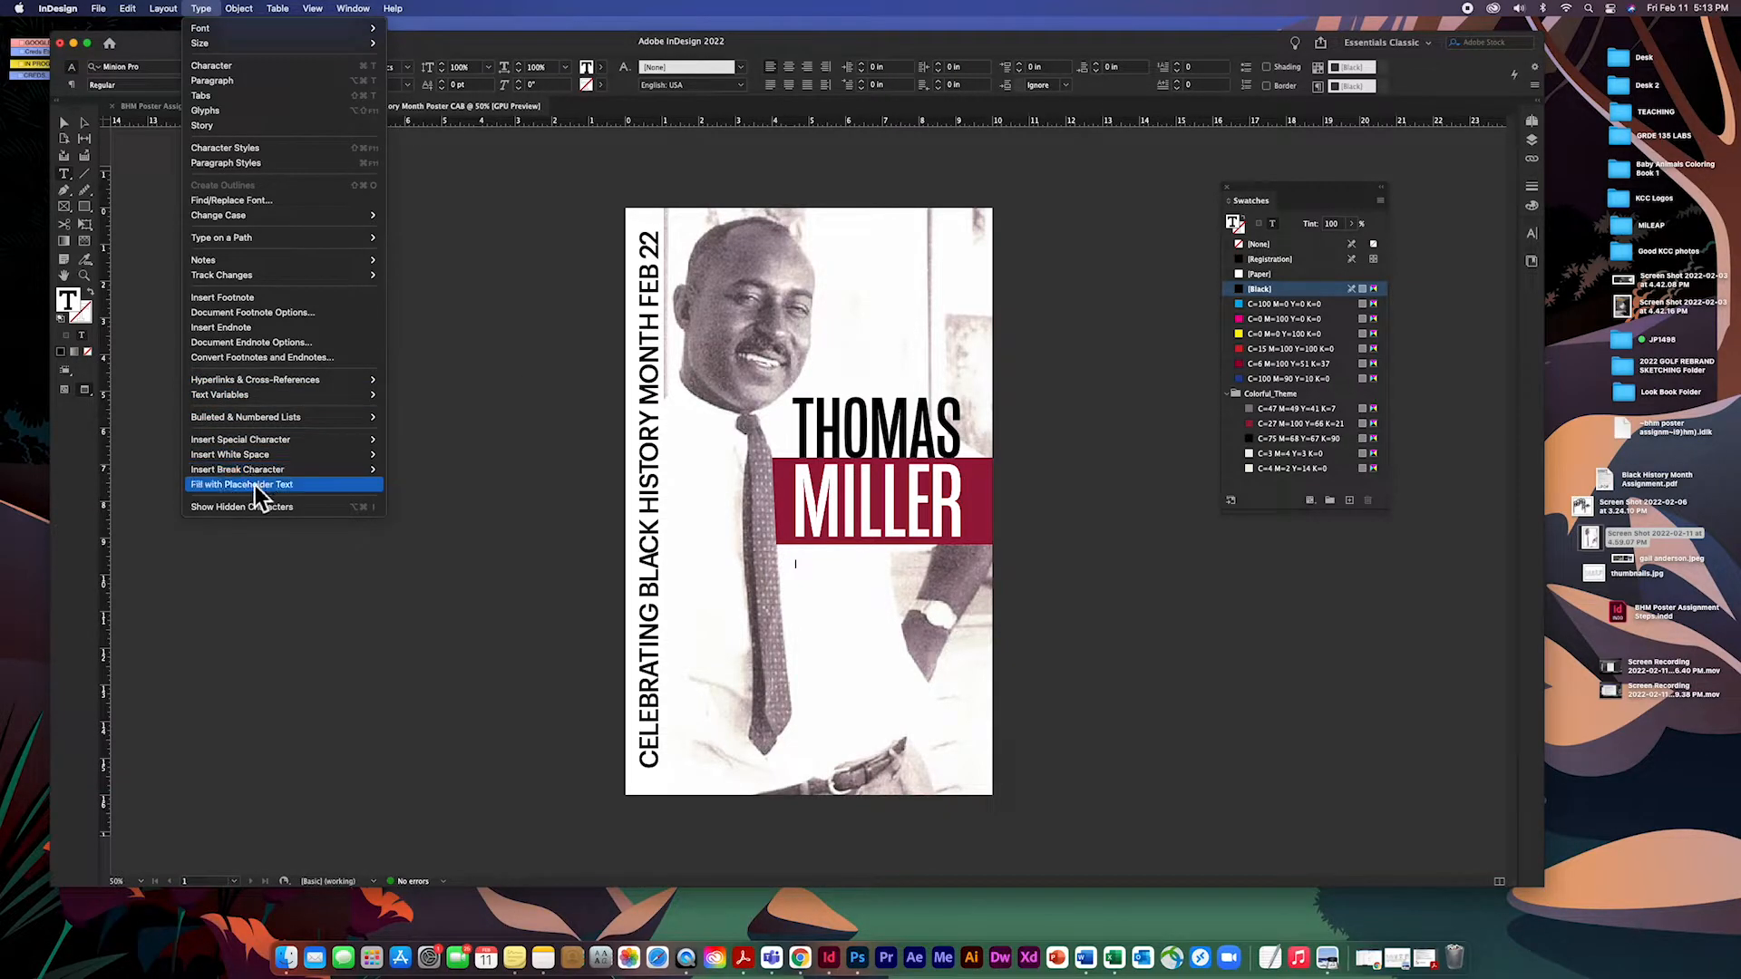
click(288, 486)
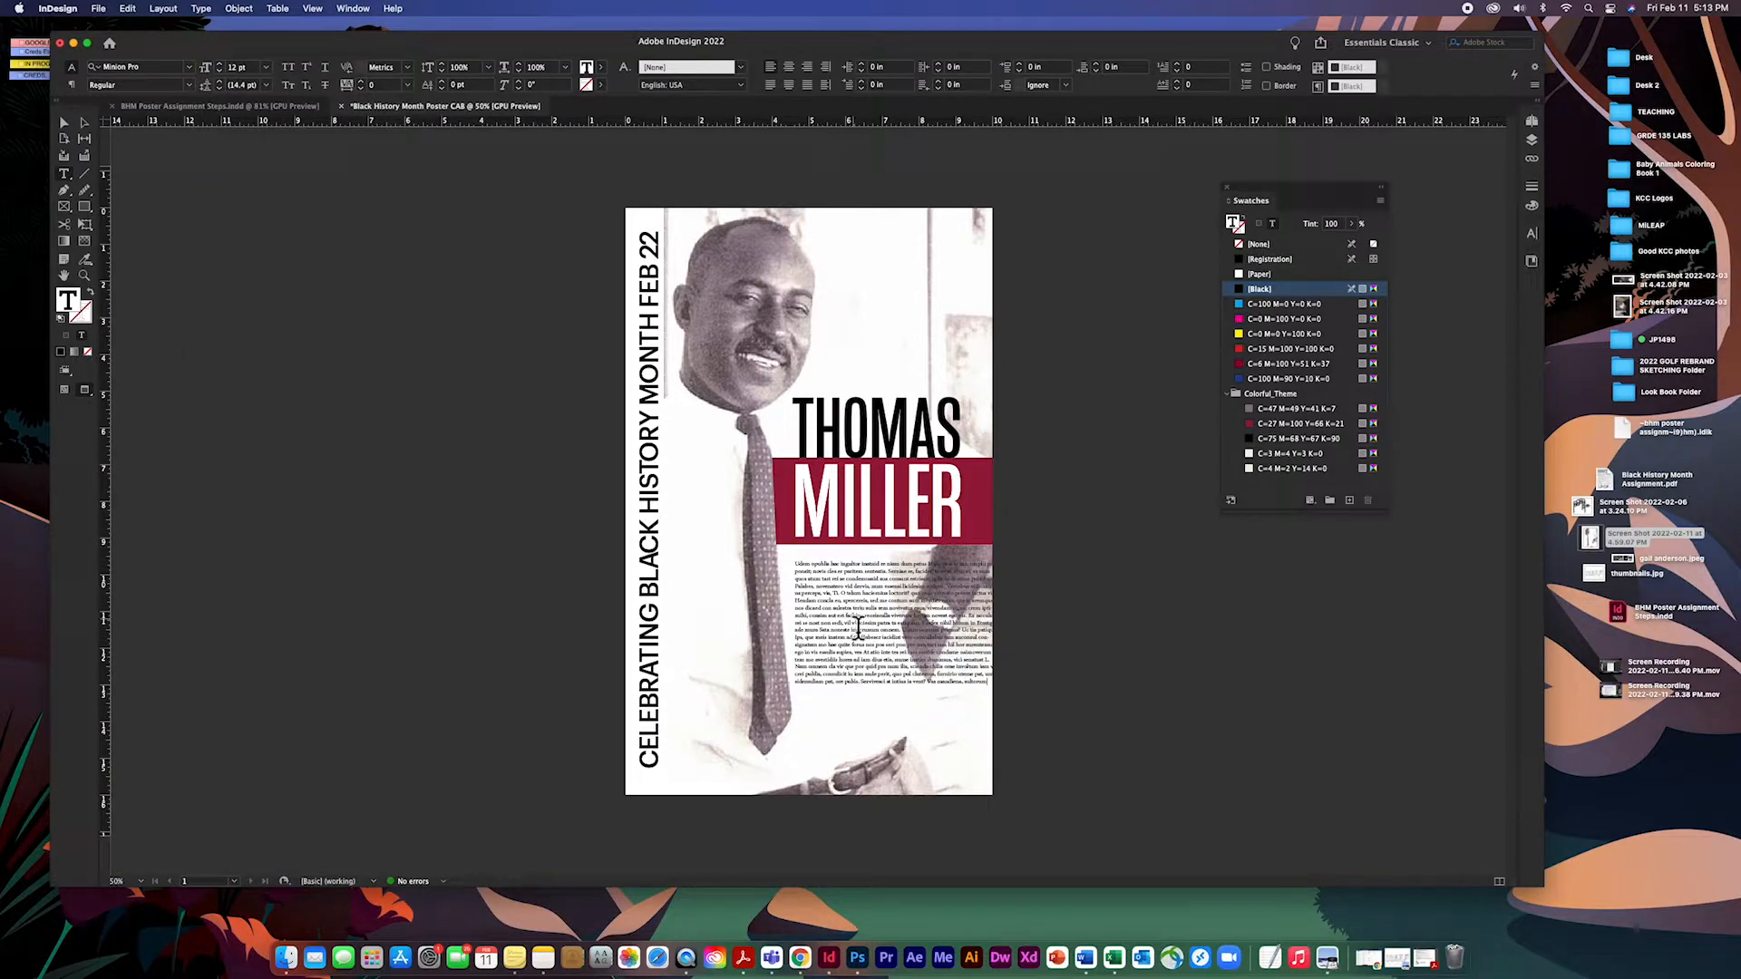
Set the font size of all the placeholder text to 17 pt.
key(super+a)
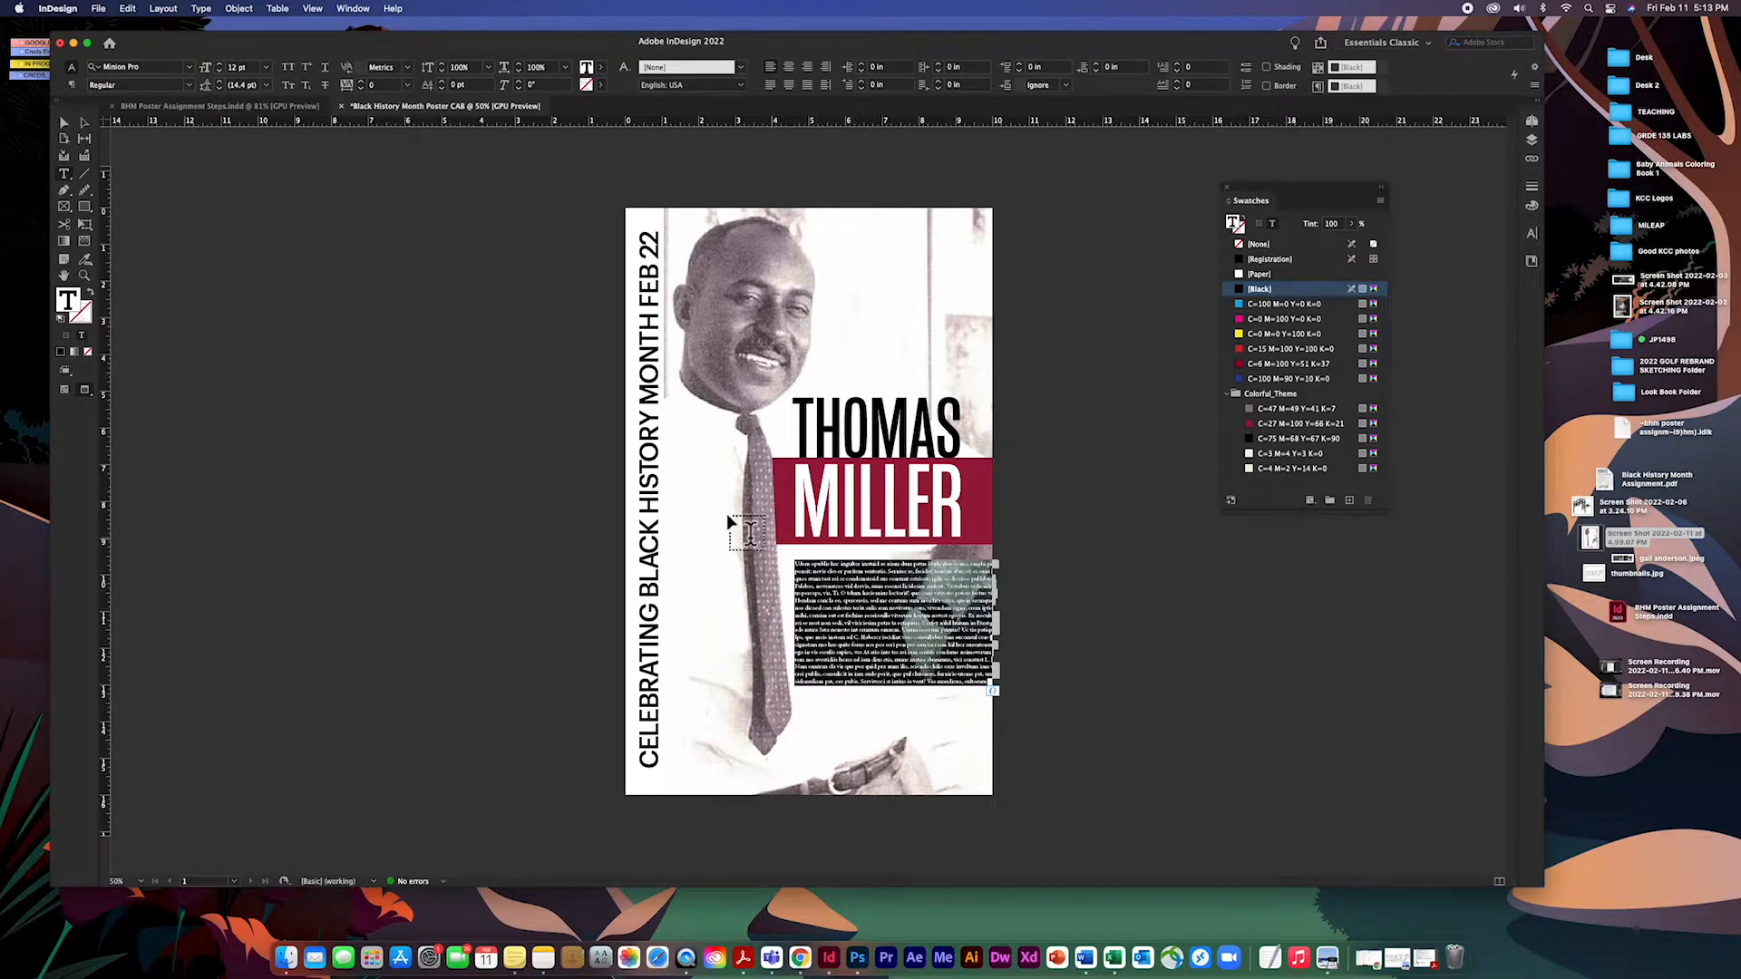
click(222, 65)
click(221, 63)
click(220, 64)
click(221, 63)
click(220, 63)
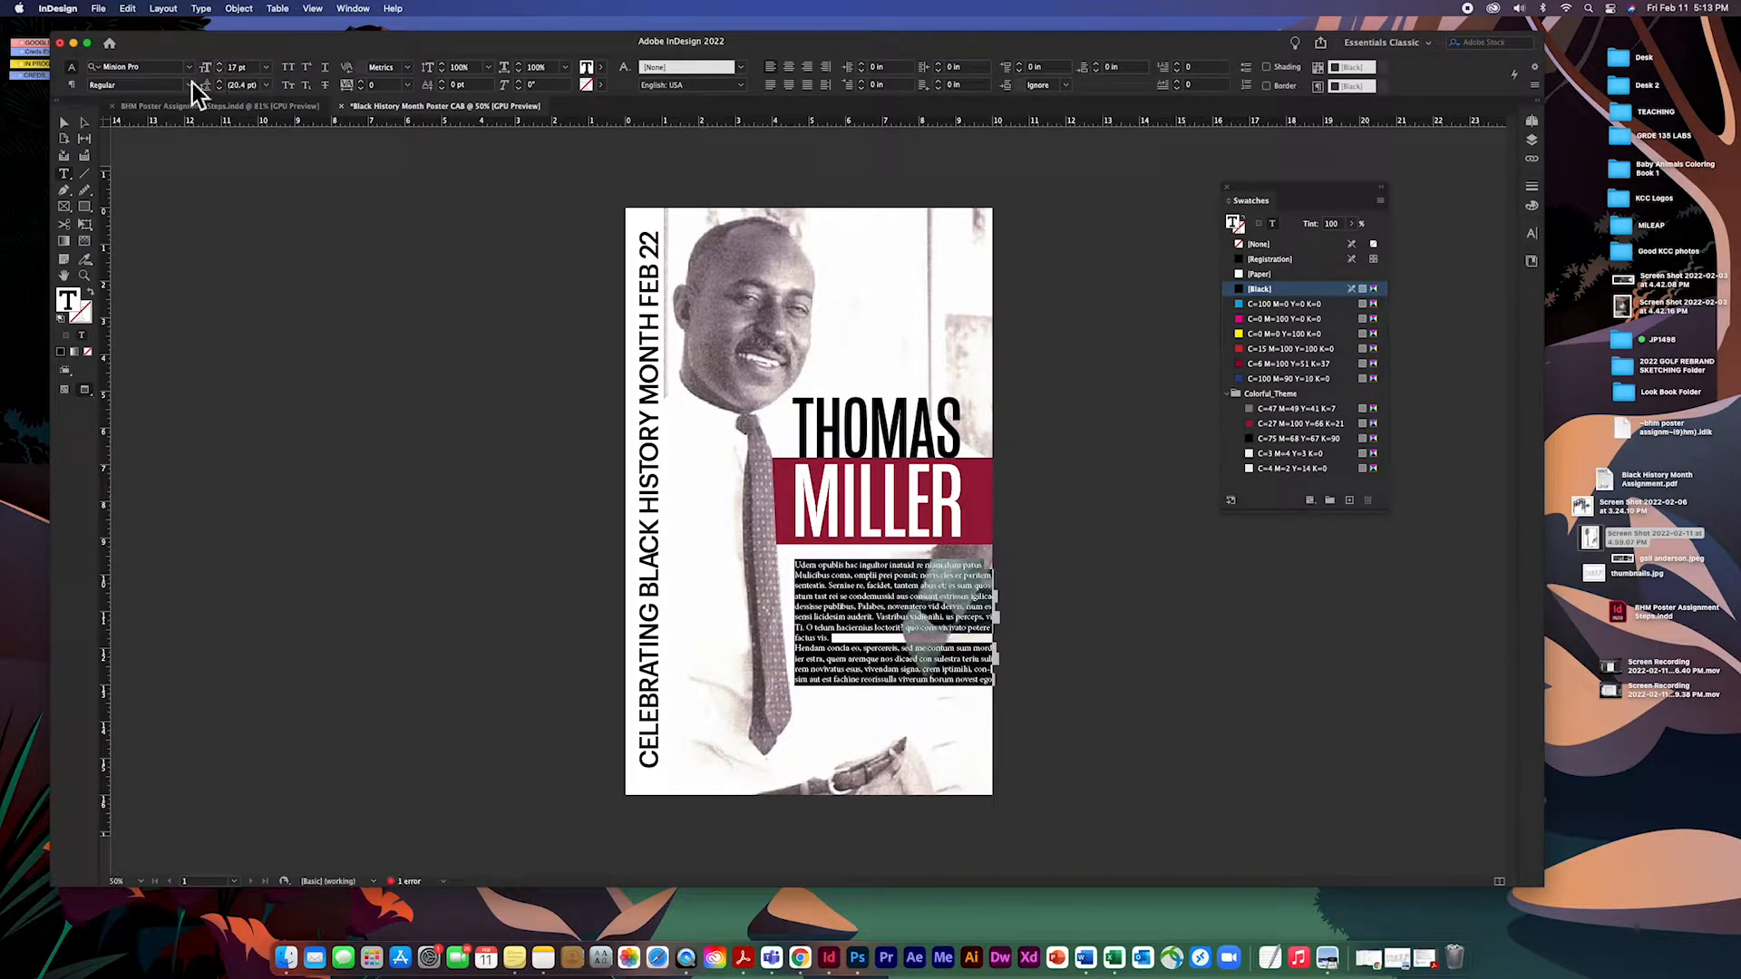
Set the font of the placeholder body text to Acumin Pro Regular.
click(197, 73)
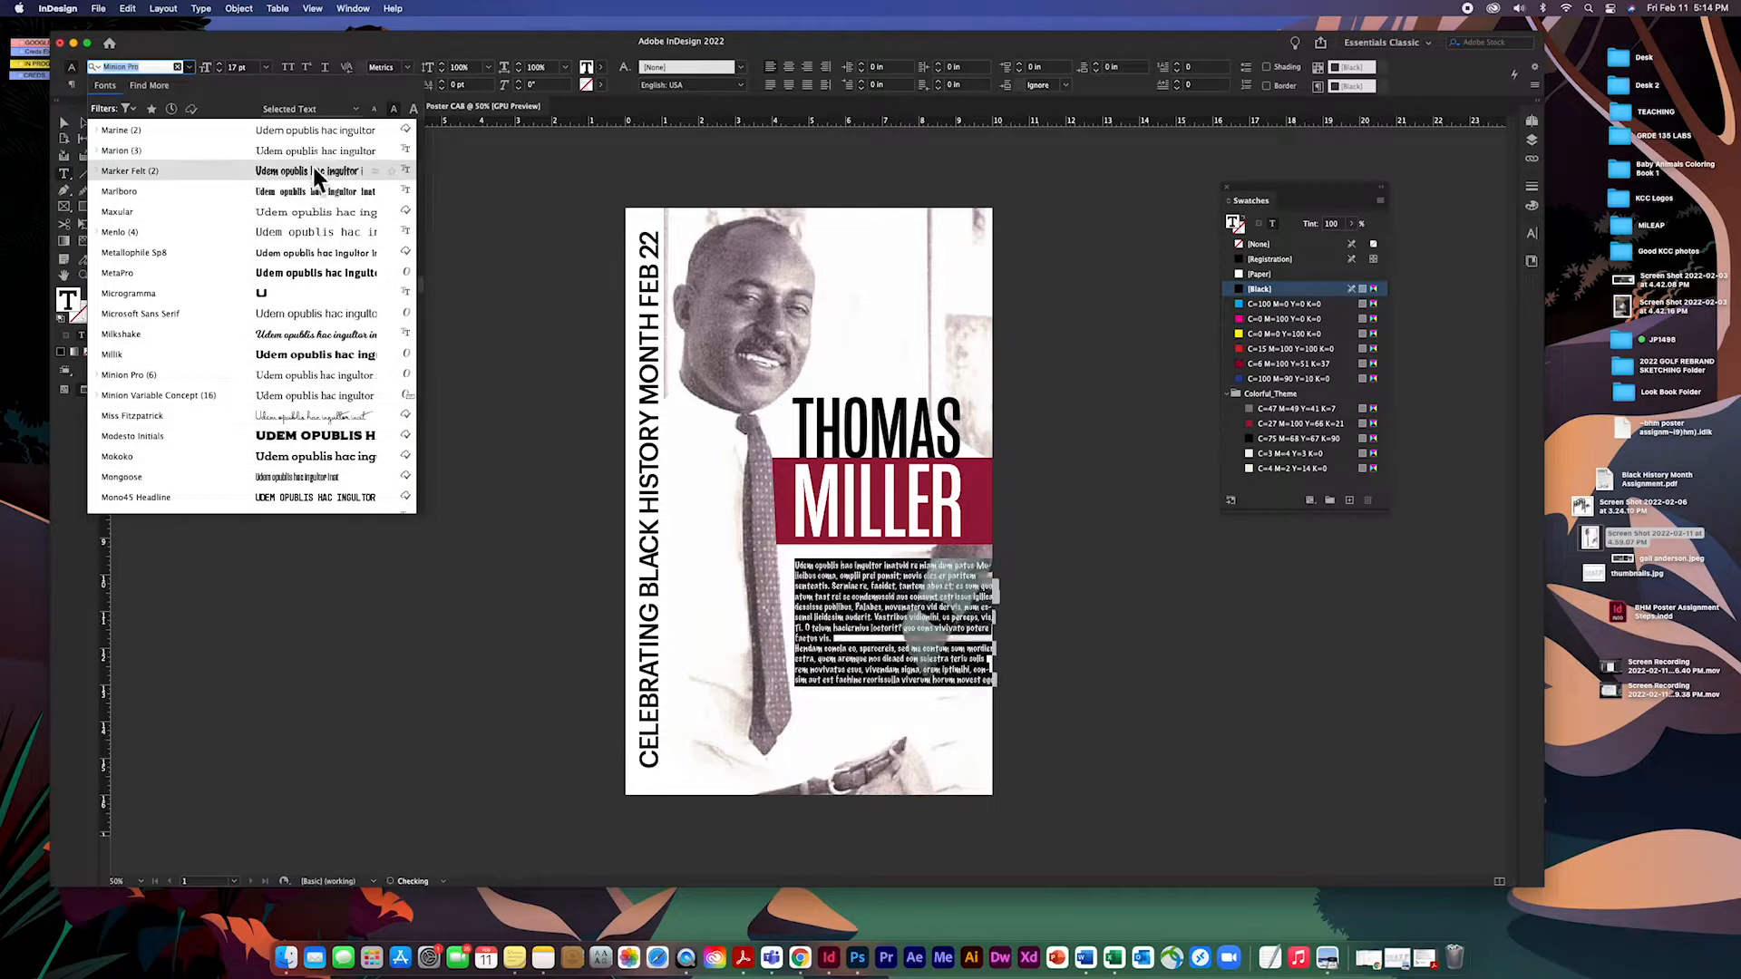
scroll(317, 188, up, 5)
scroll(316, 192, up, 4)
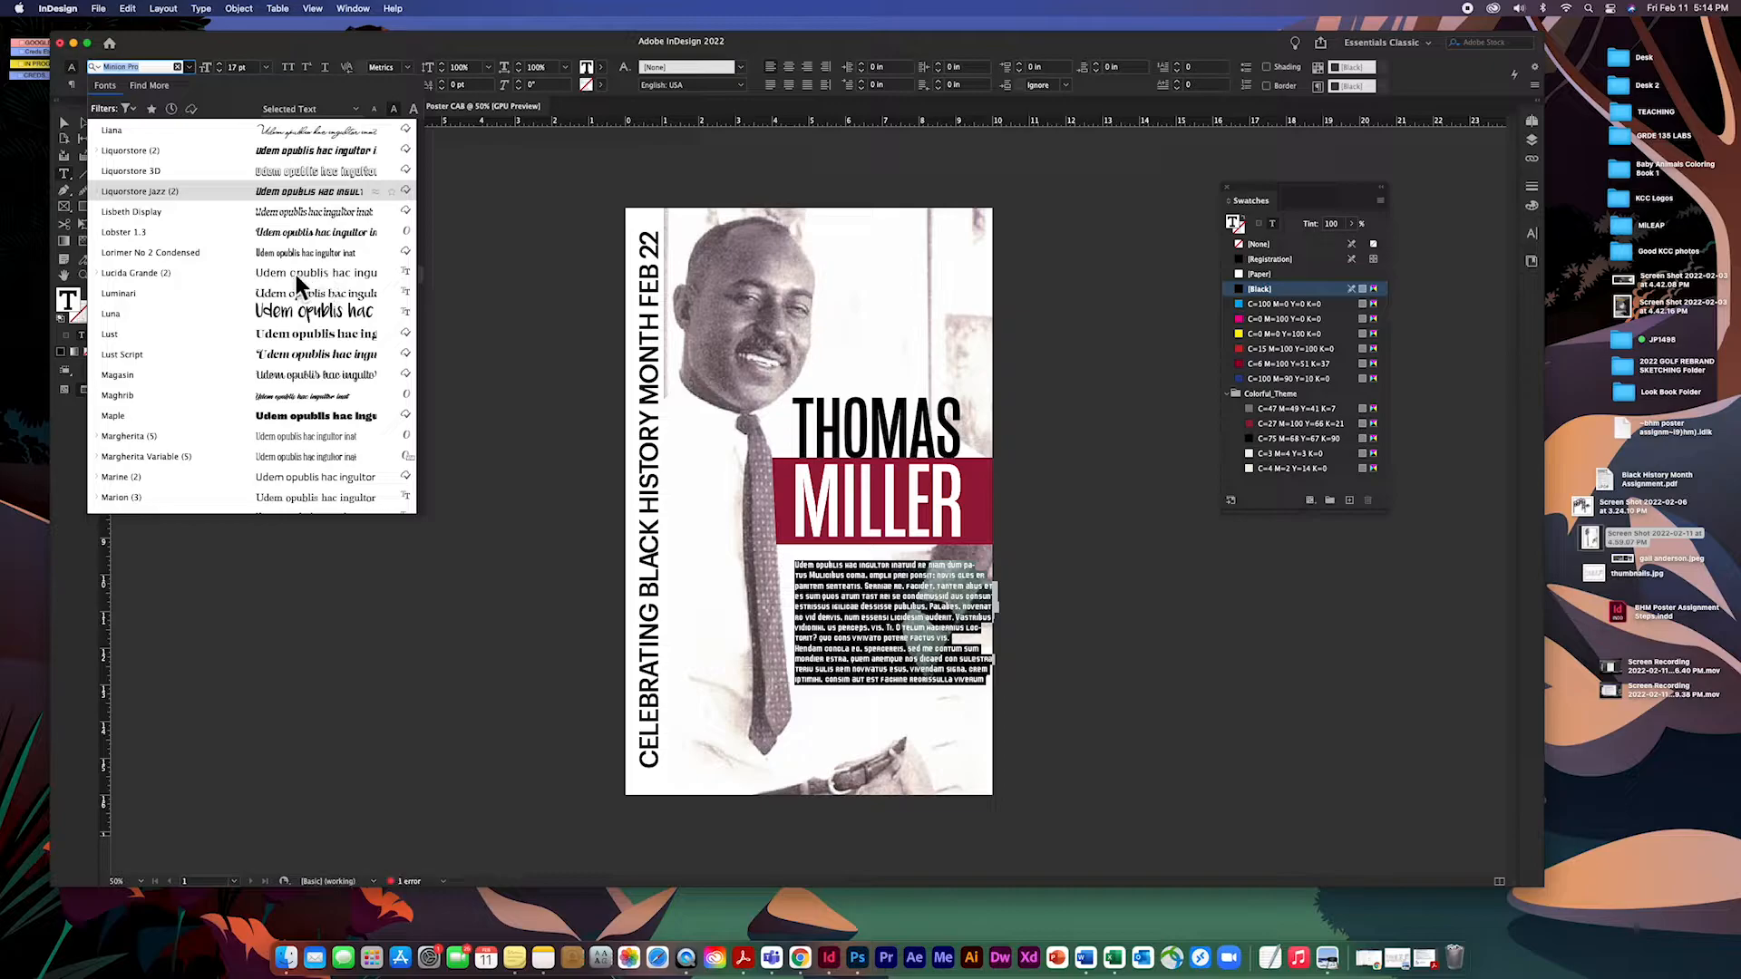
scroll(325, 243, up, 10)
scroll(335, 217, up, 6)
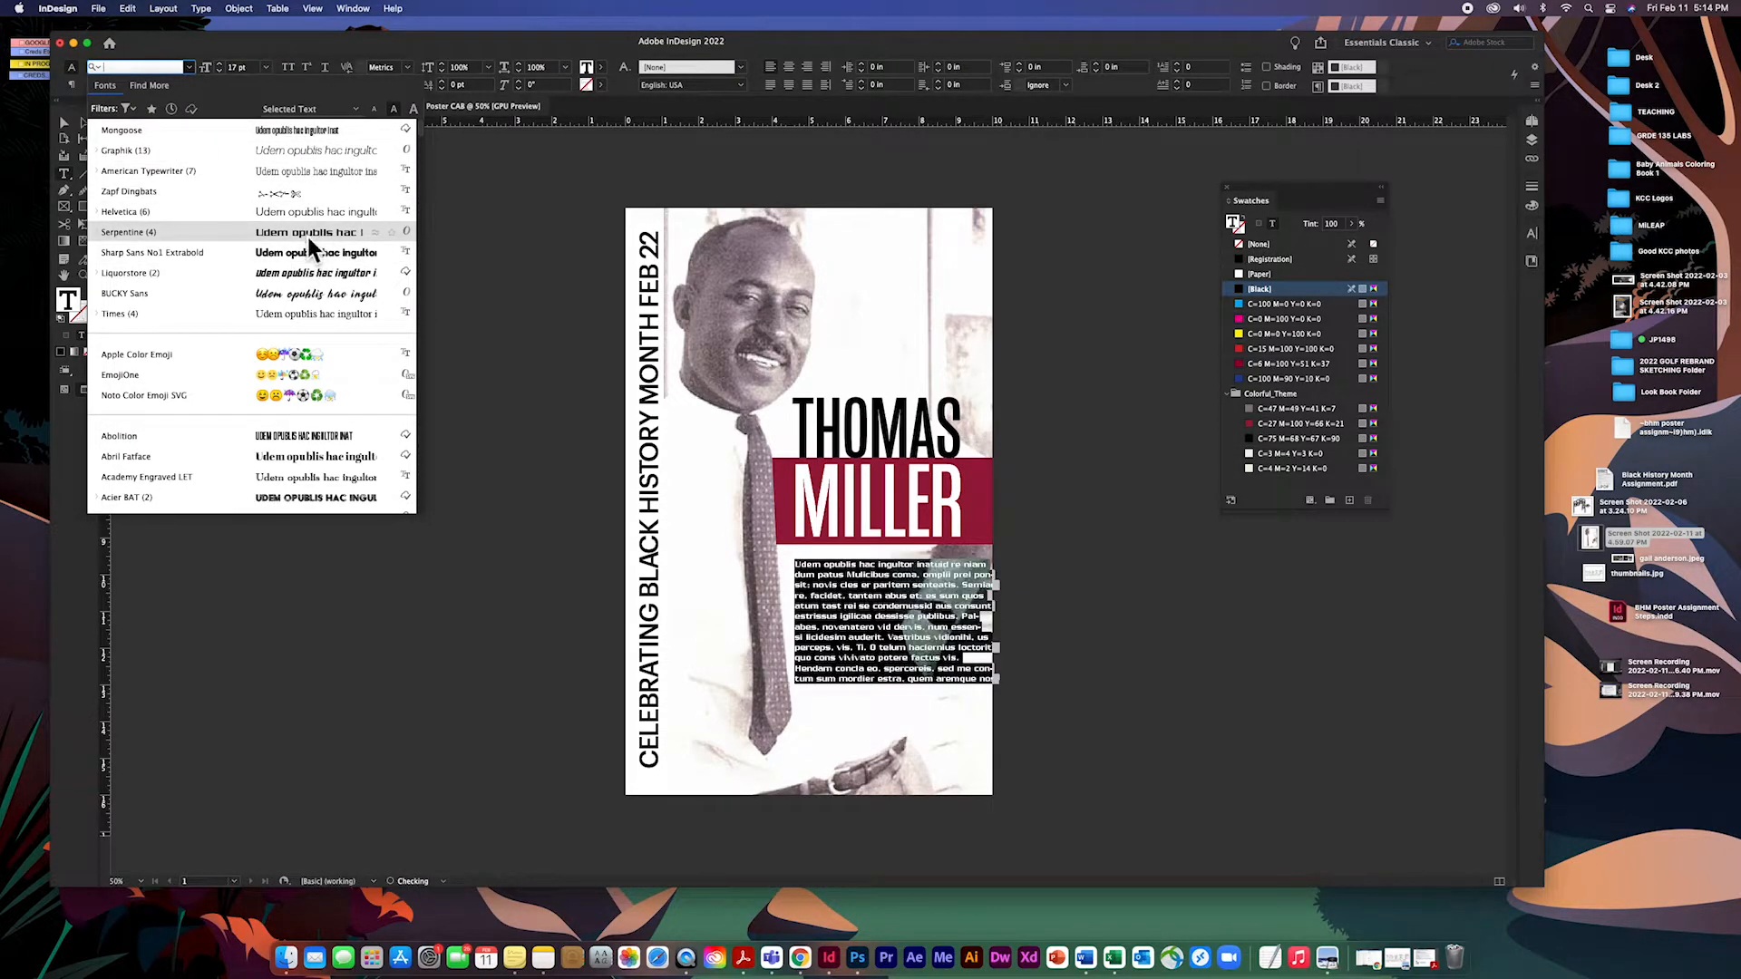
scroll(312, 254, down, 5)
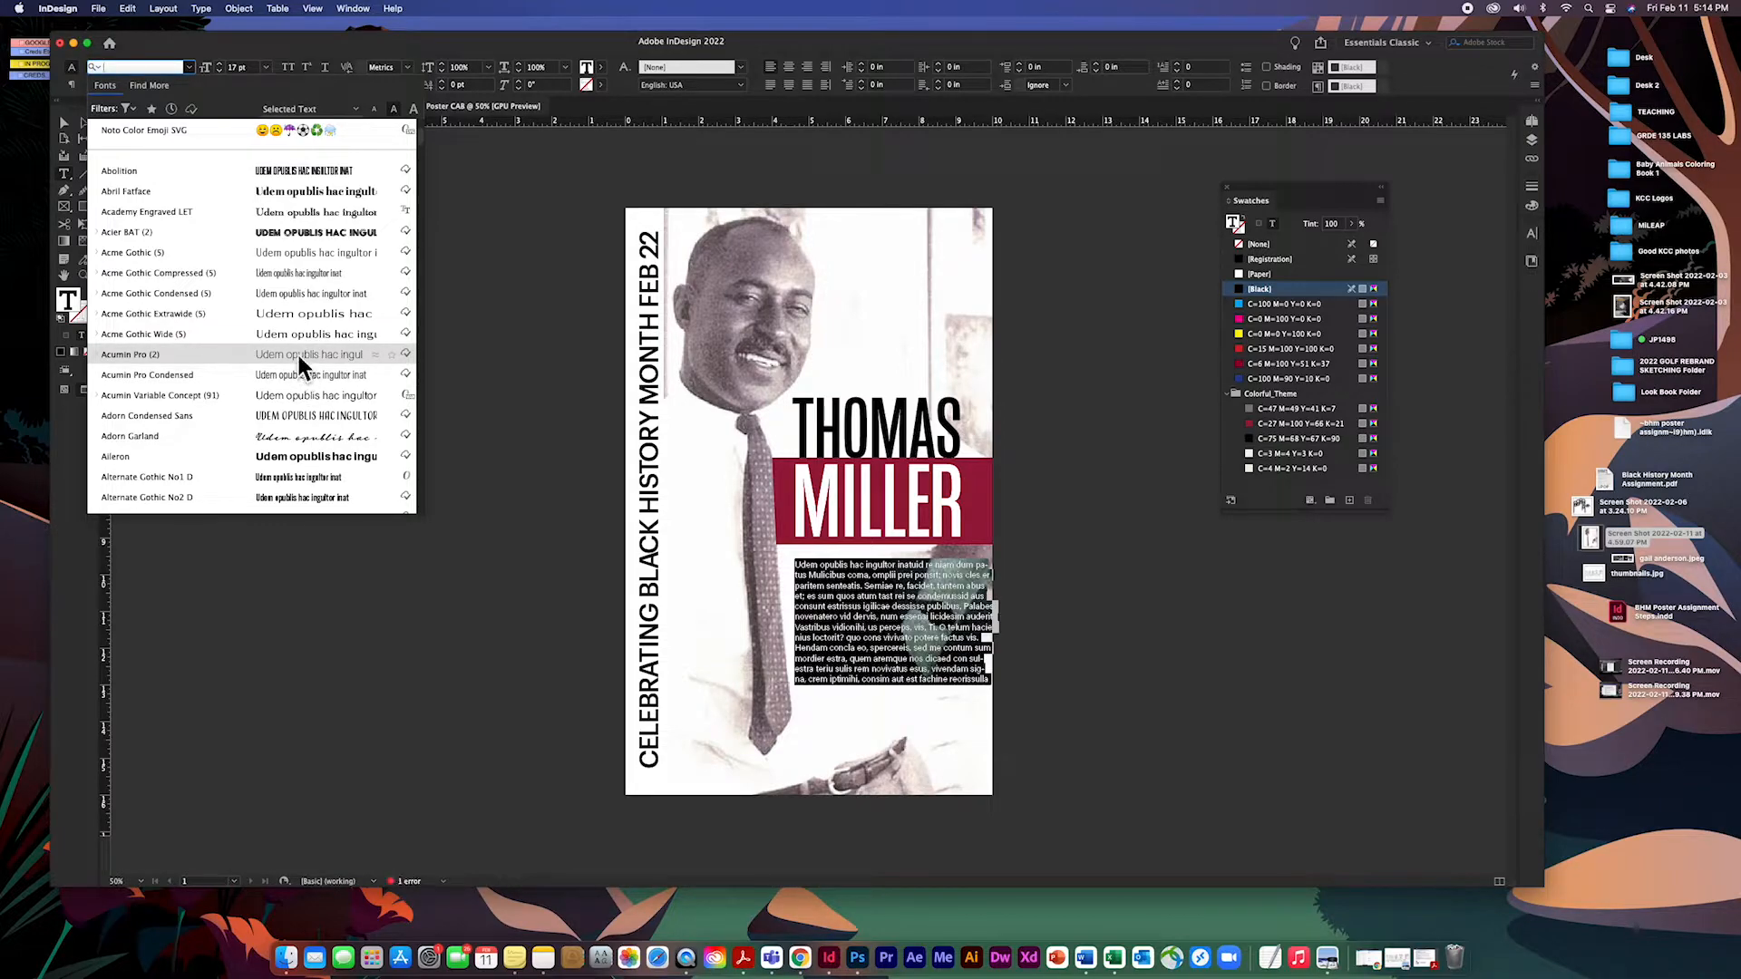
click(100, 355)
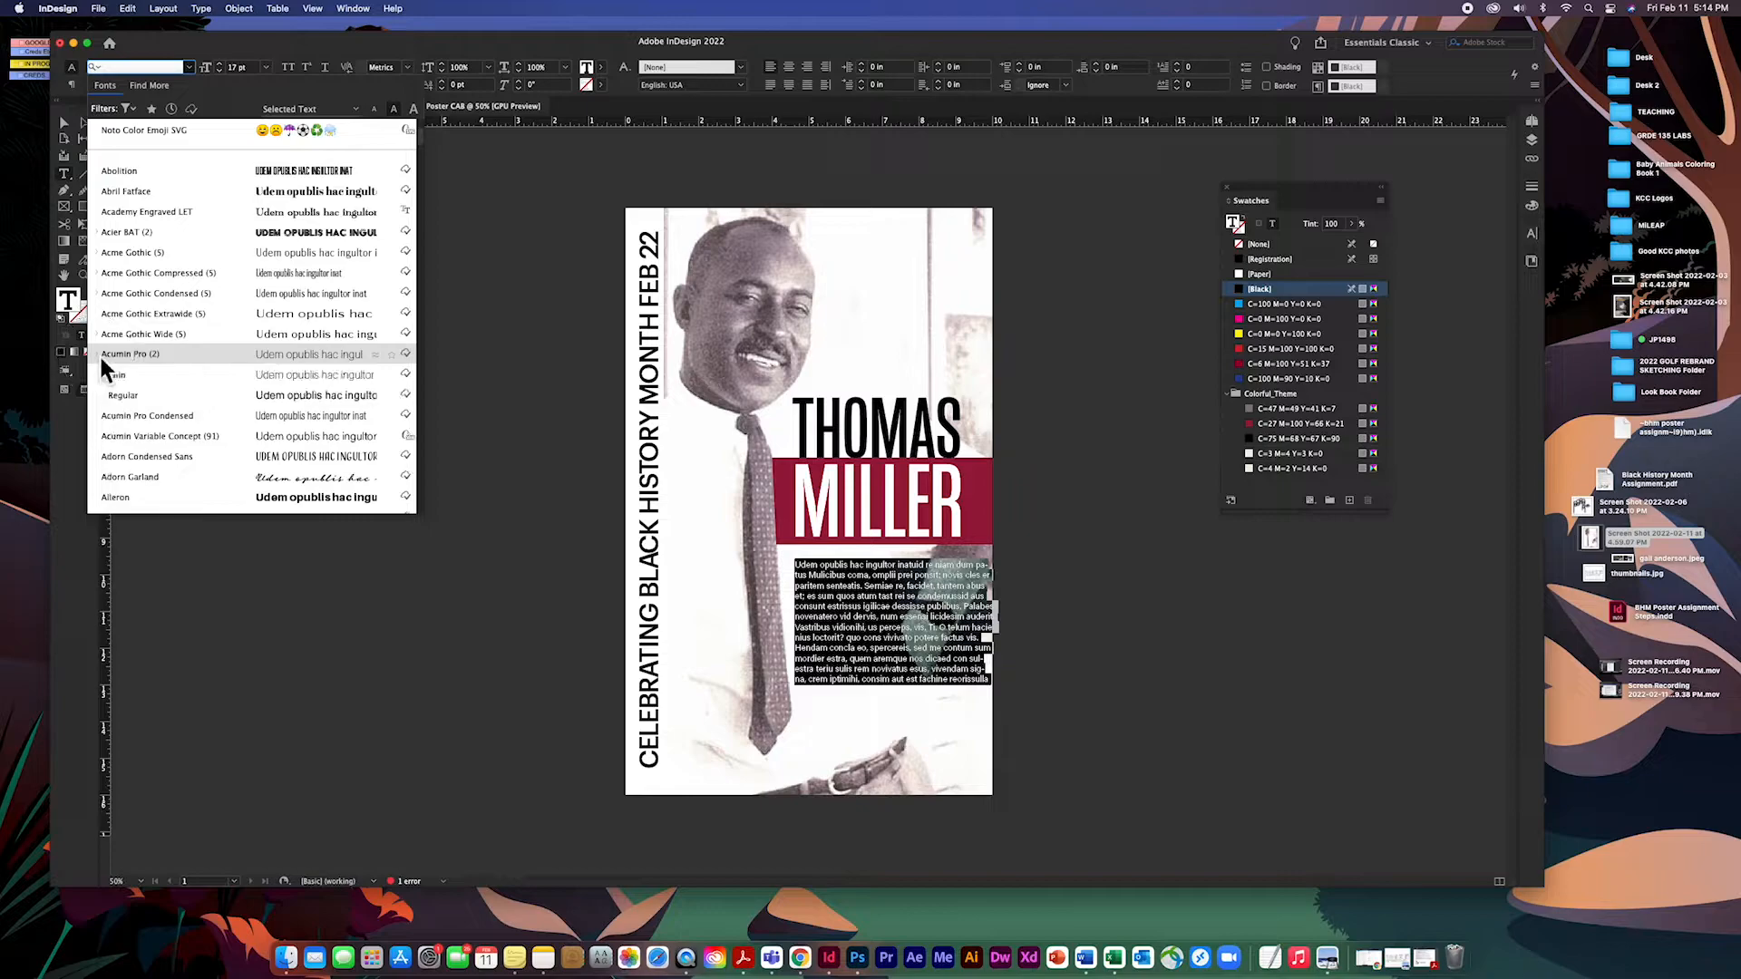
click(328, 395)
click(912, 630)
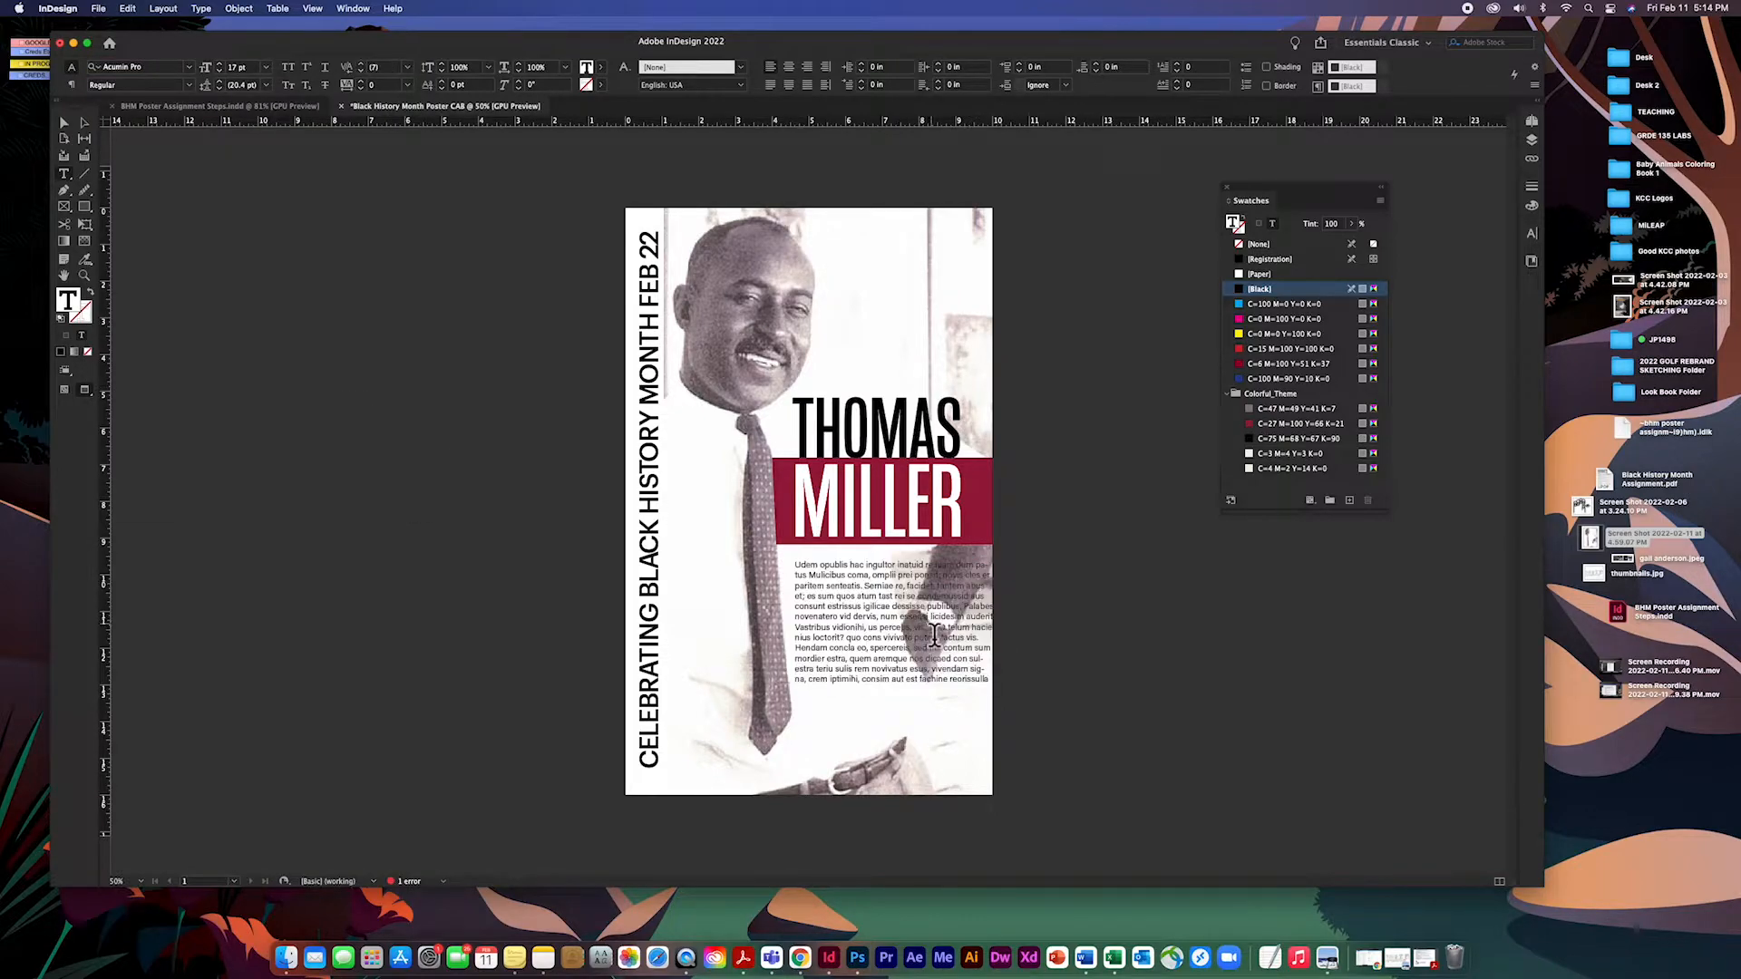
Delete the surplus placeholder text so the body copy ends after "Vestribus vidionihi.".
drag(875, 629, 1028, 711)
key(BackSpace)
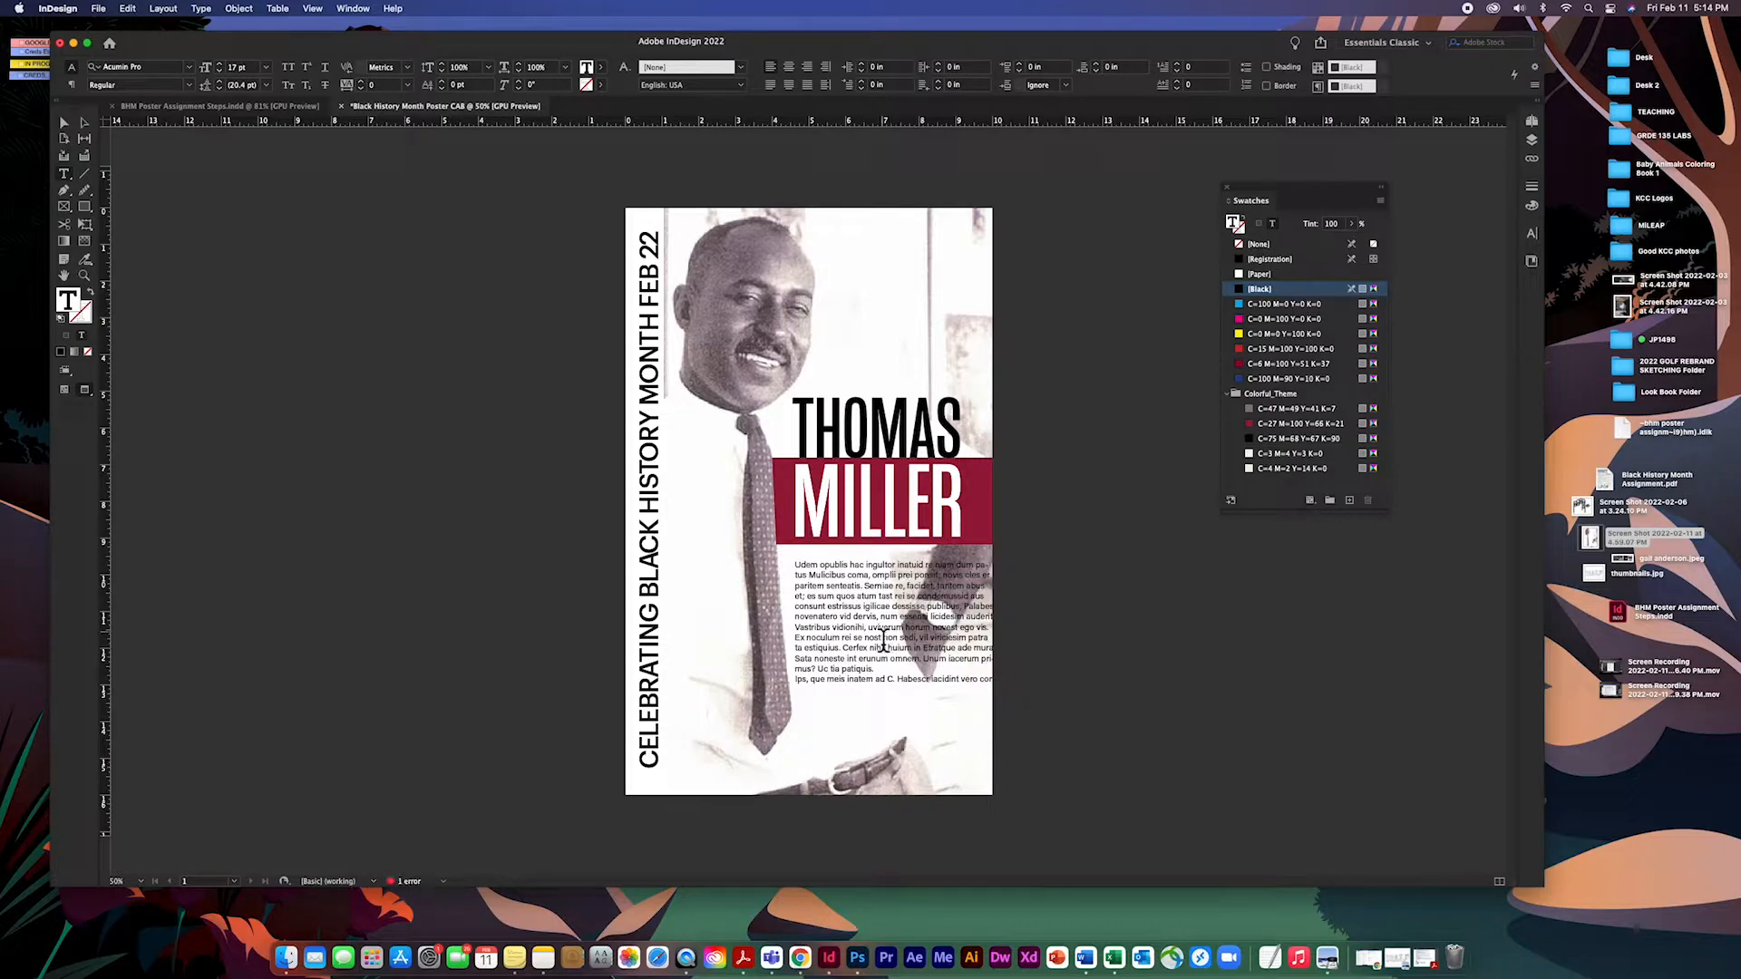
drag(868, 639, 1042, 711)
key(BackSpace)
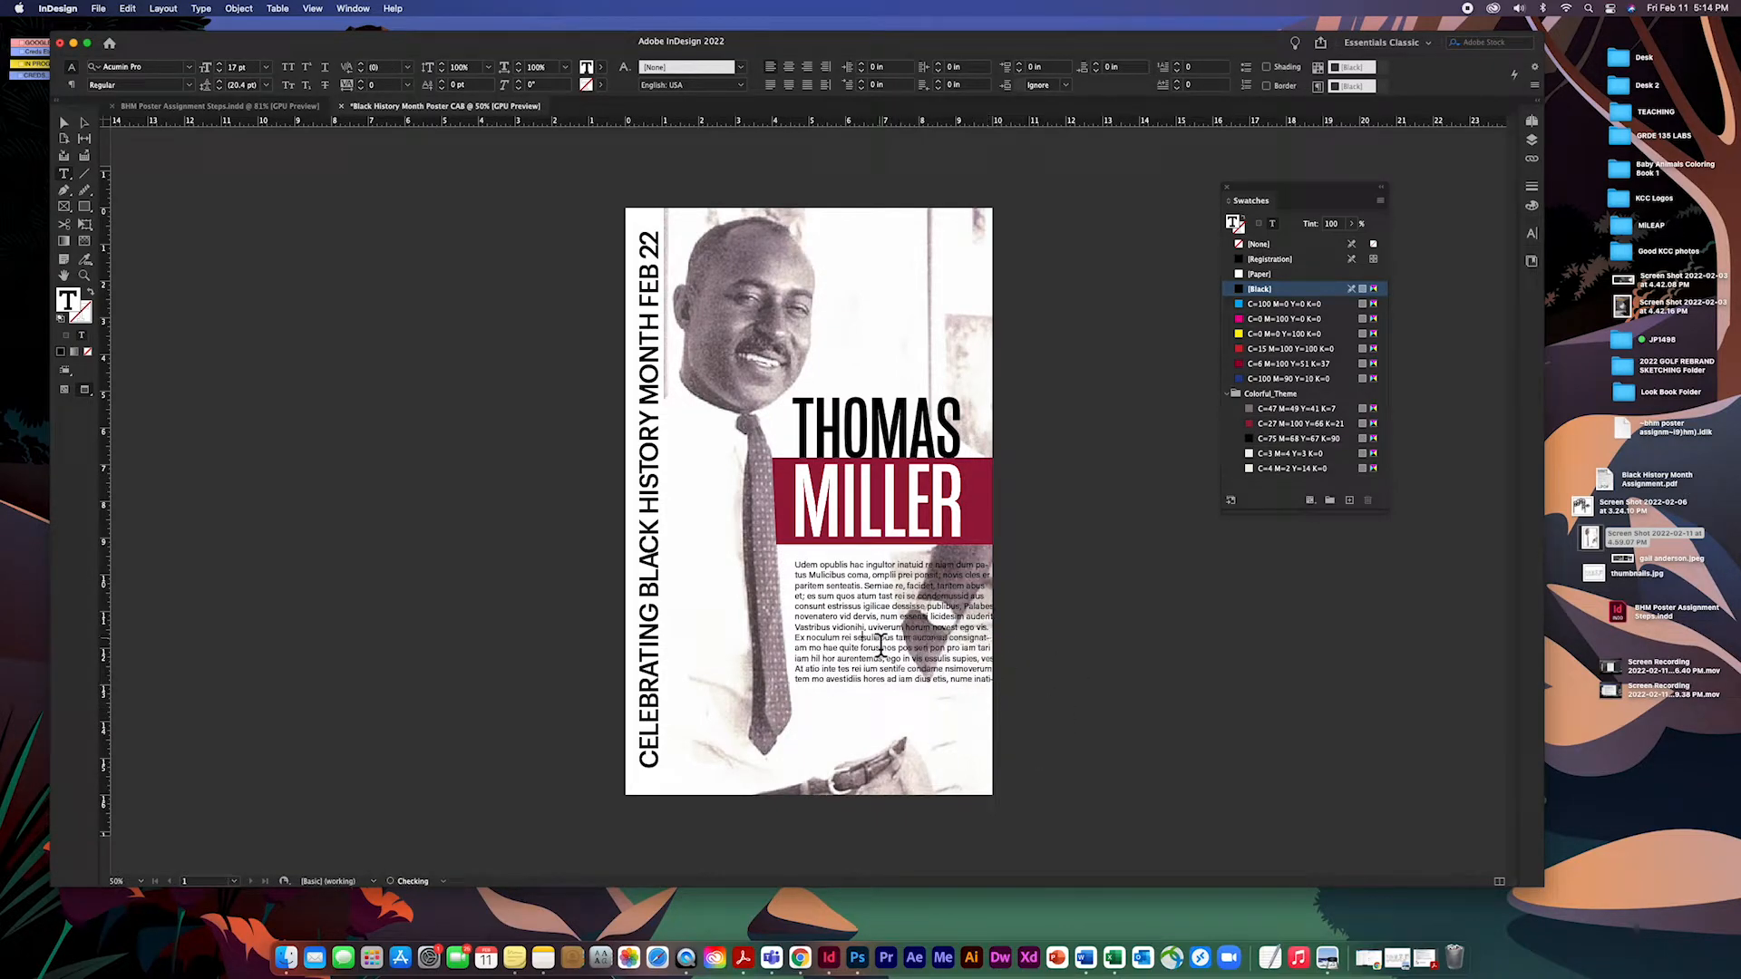
drag(864, 628, 1061, 723)
key(BackSpace)
drag(864, 628, 1069, 723)
key(BackSpace)
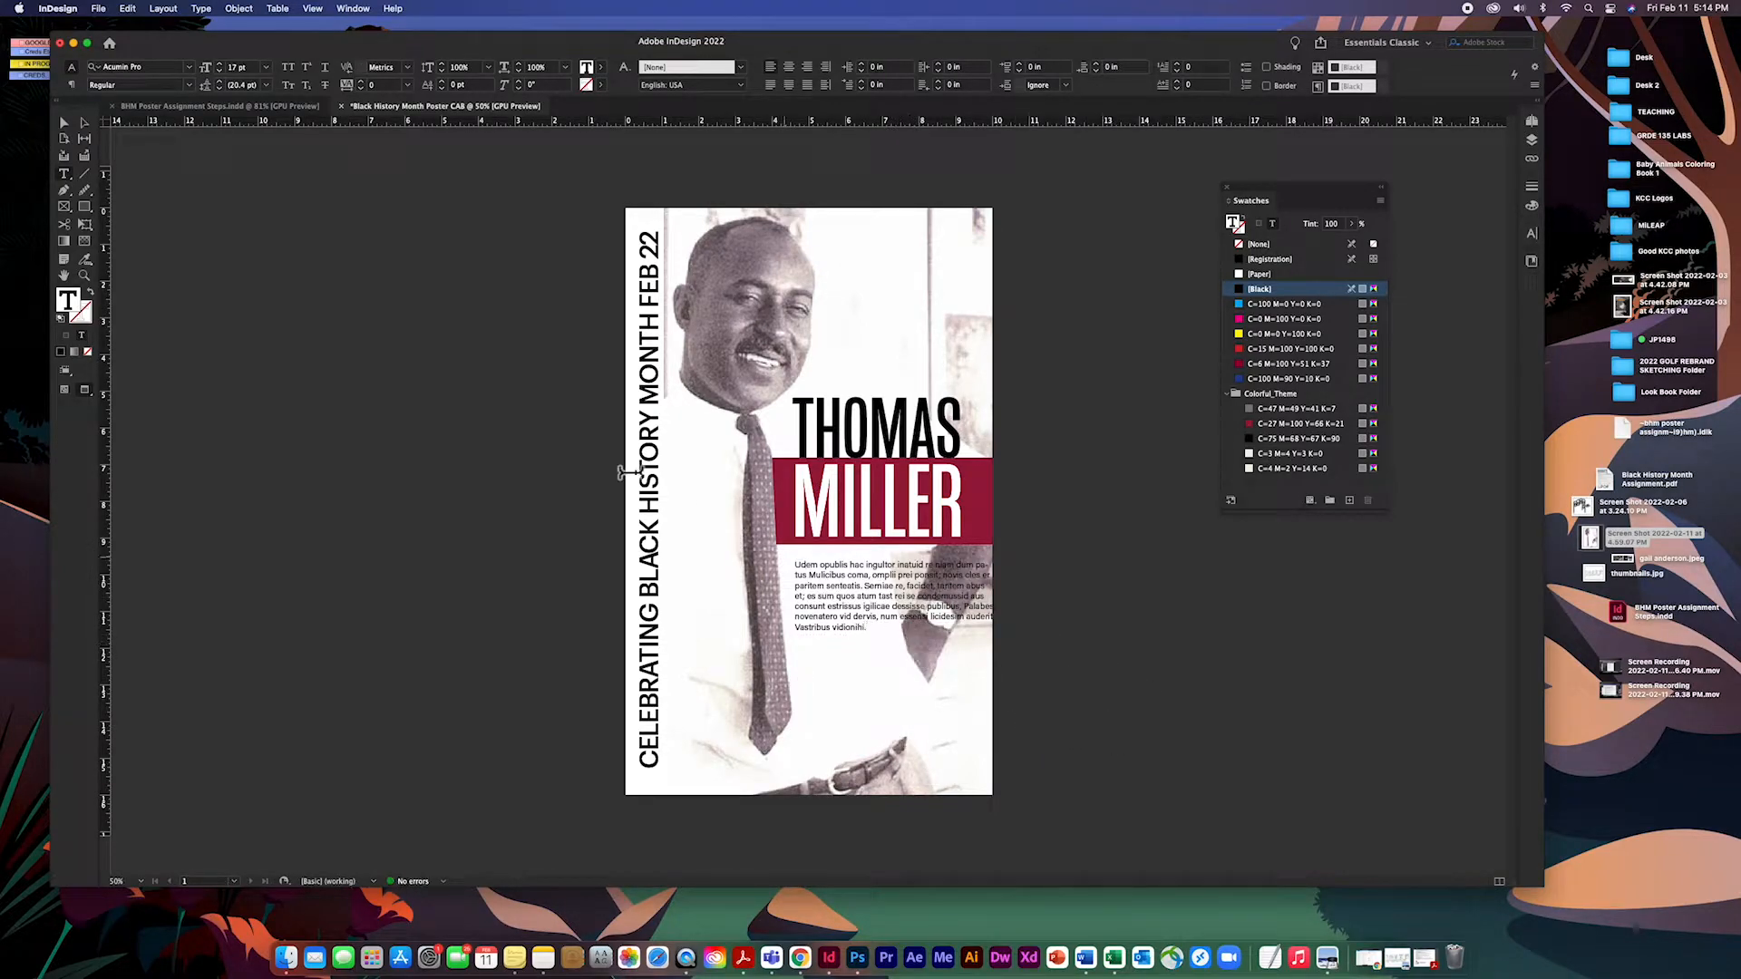
Narrow the body text frame to about 4.6 in so it ends level with the name, and turn off its hyphenation.
click(65, 123)
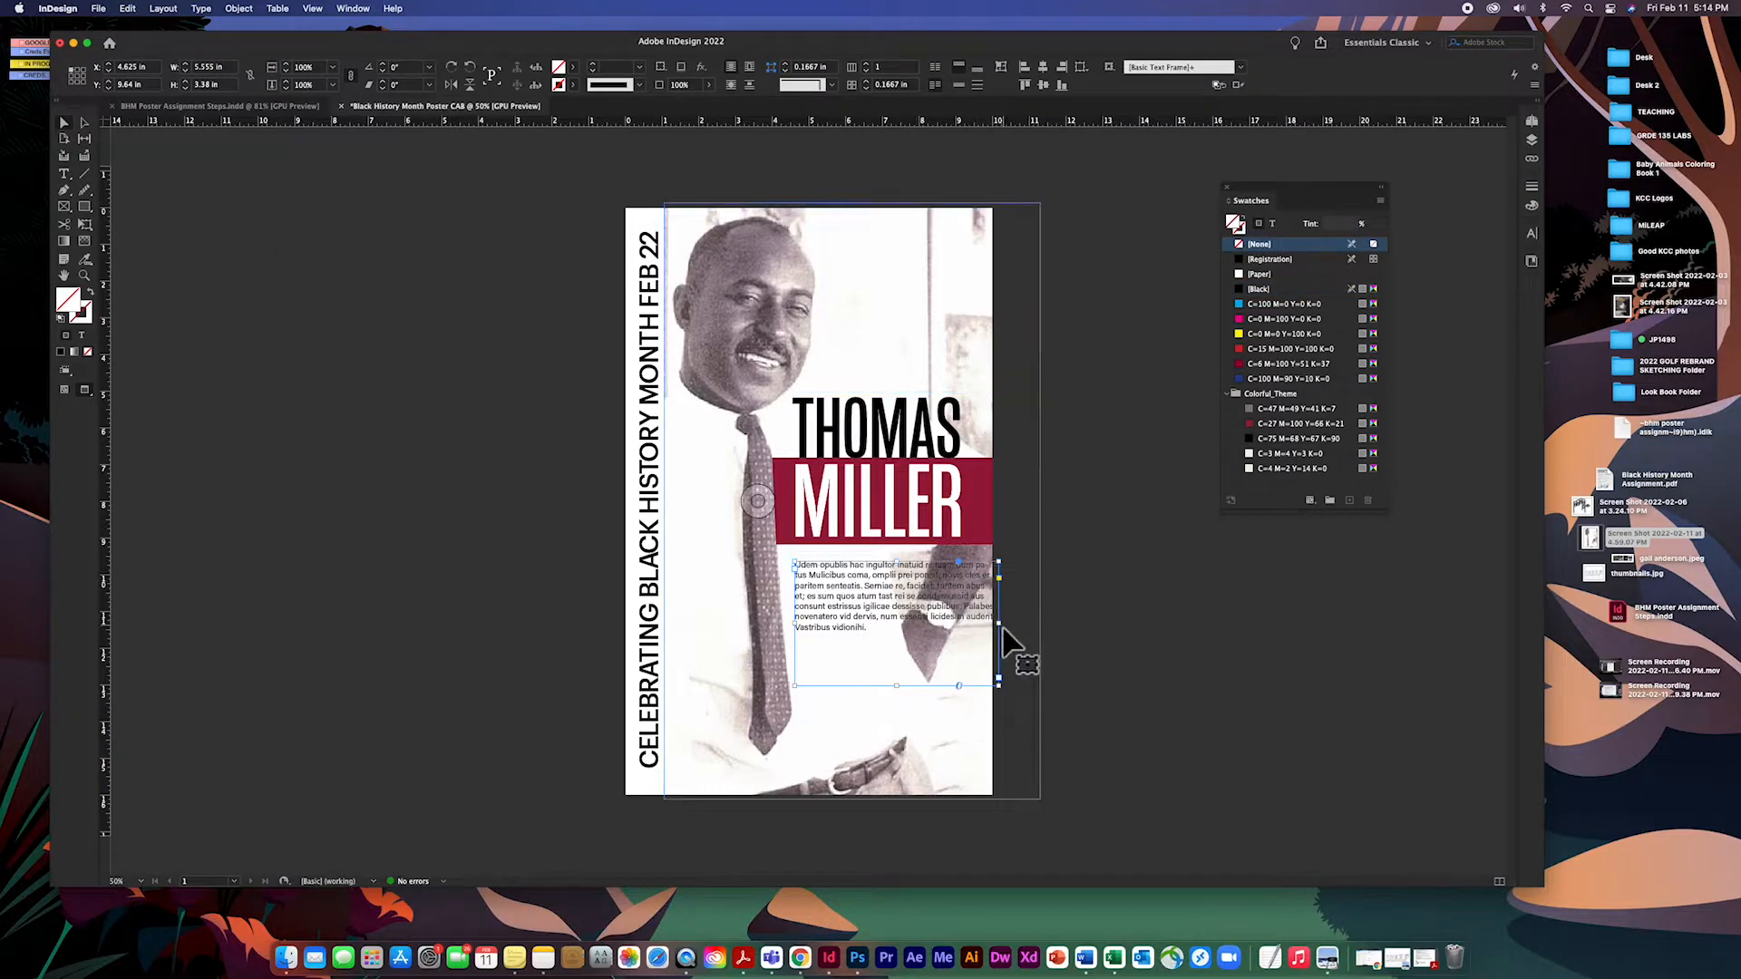
drag(1012, 635, 976, 638)
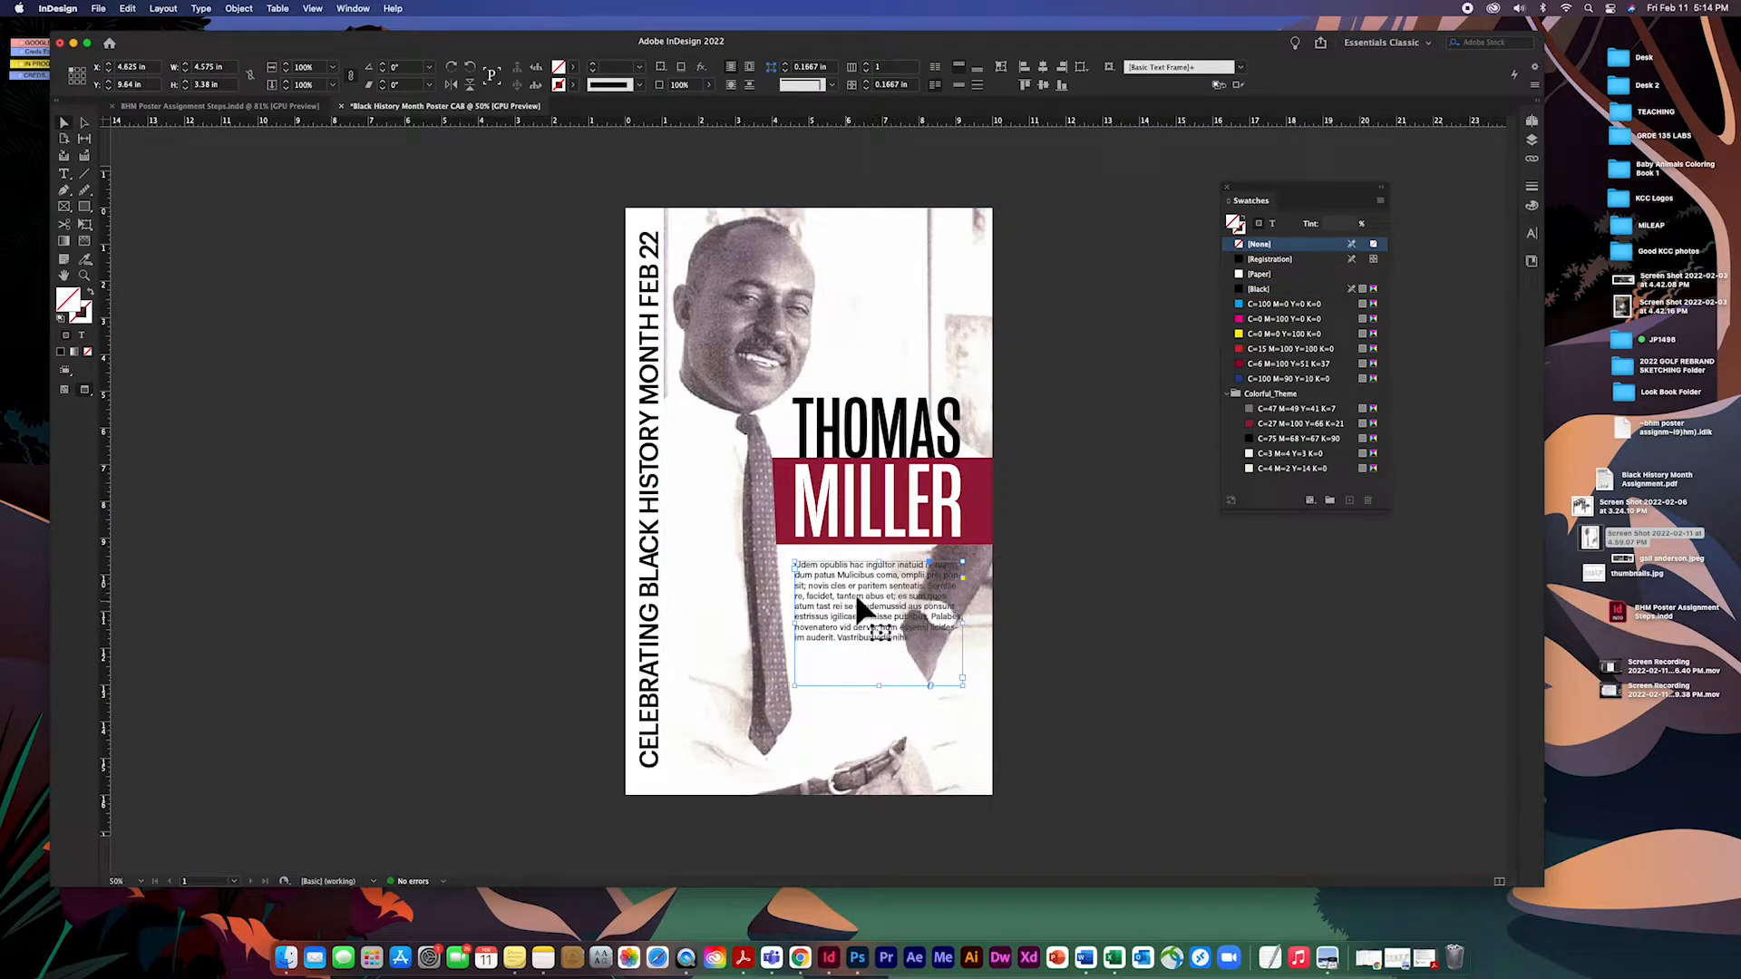
click(64, 173)
click(72, 85)
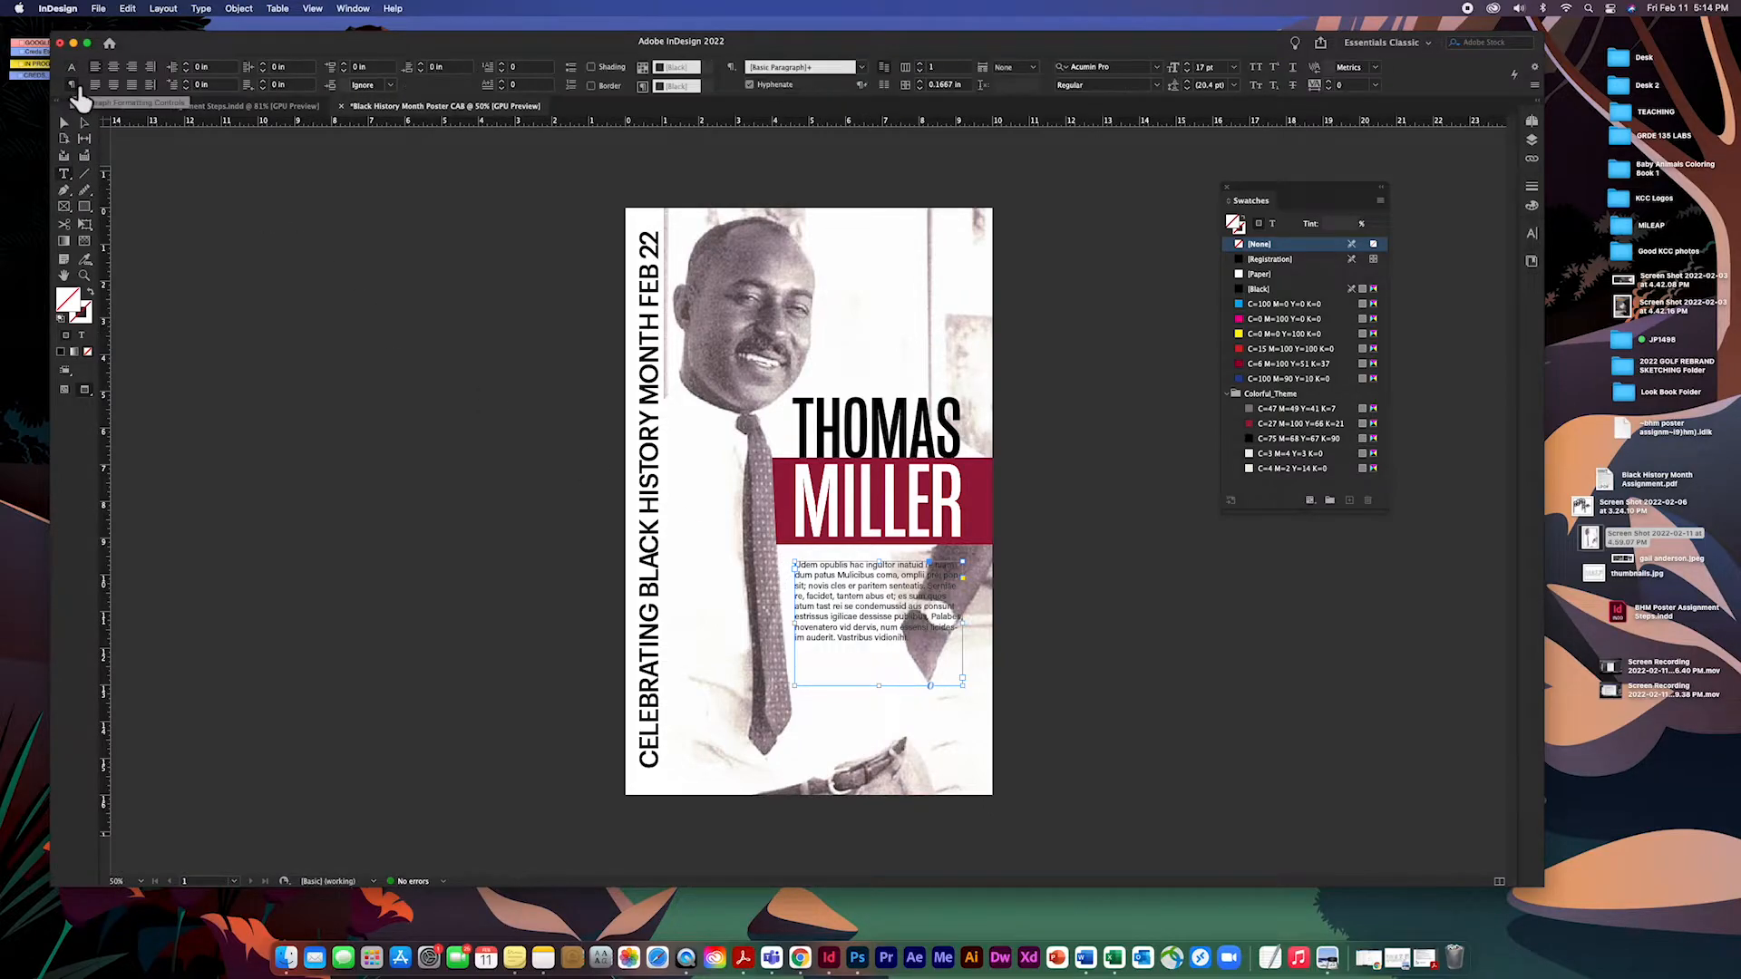
click(749, 85)
click(749, 85)
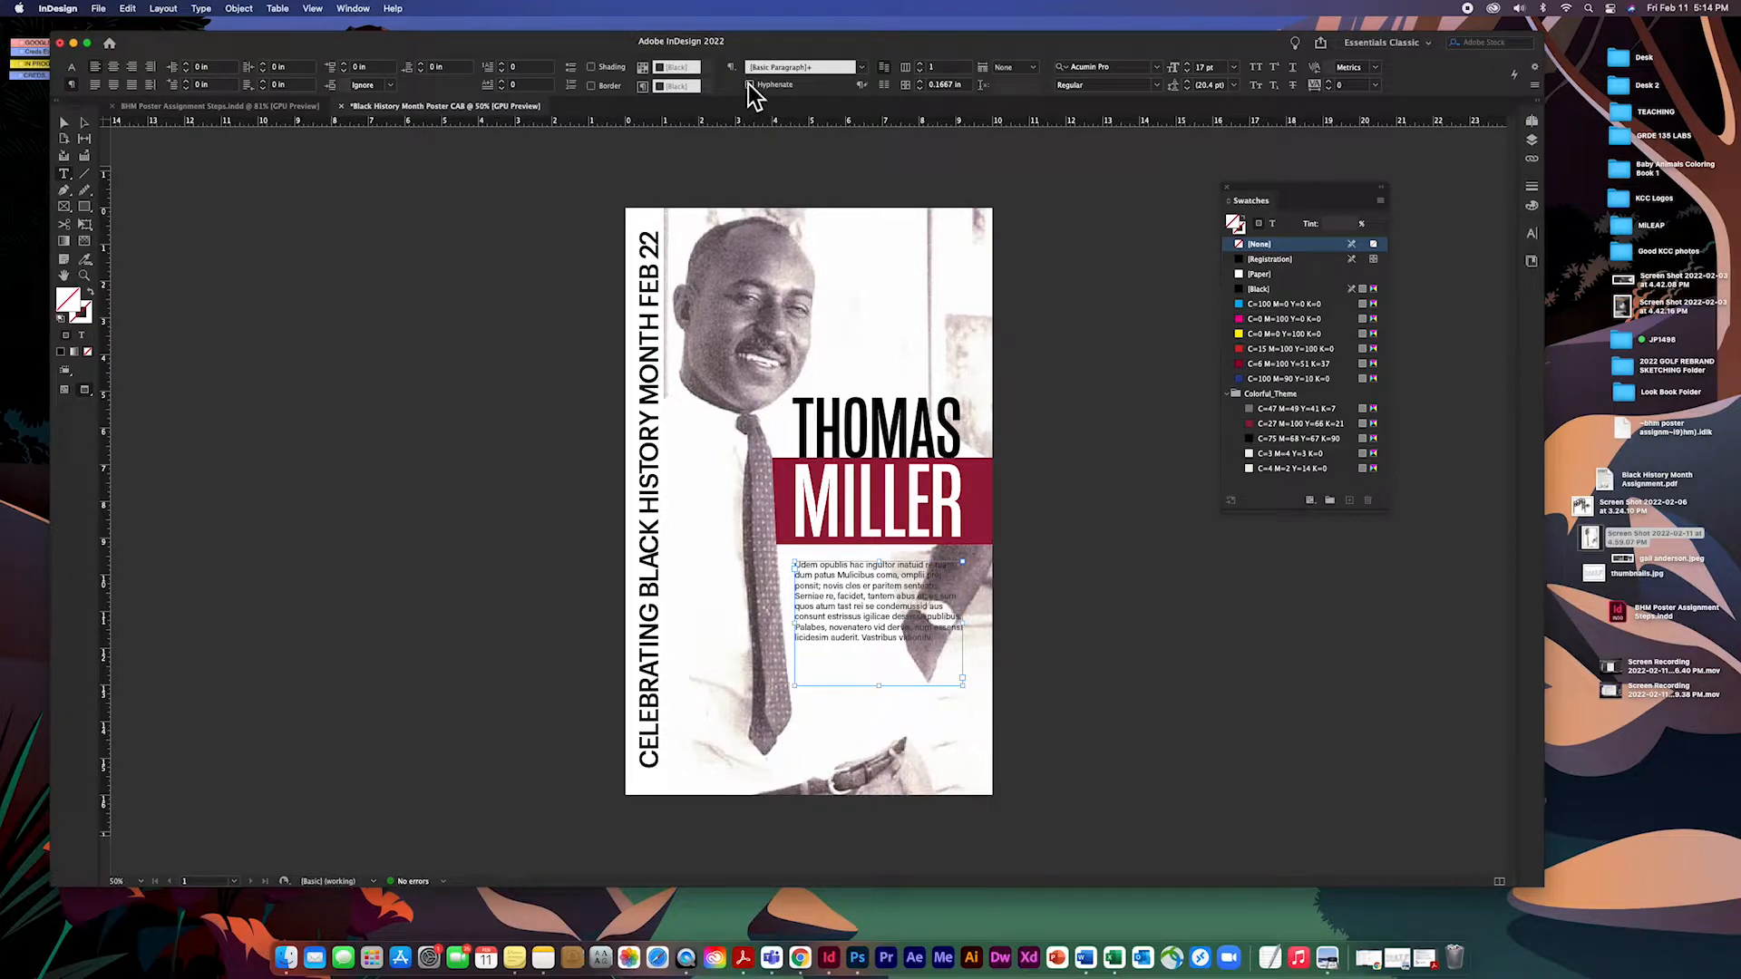
Resize the body text frame to about 4.16 x 4.08 in and move it above the first name, beside the face, at about X 5.62, Y 2 in.
click(64, 122)
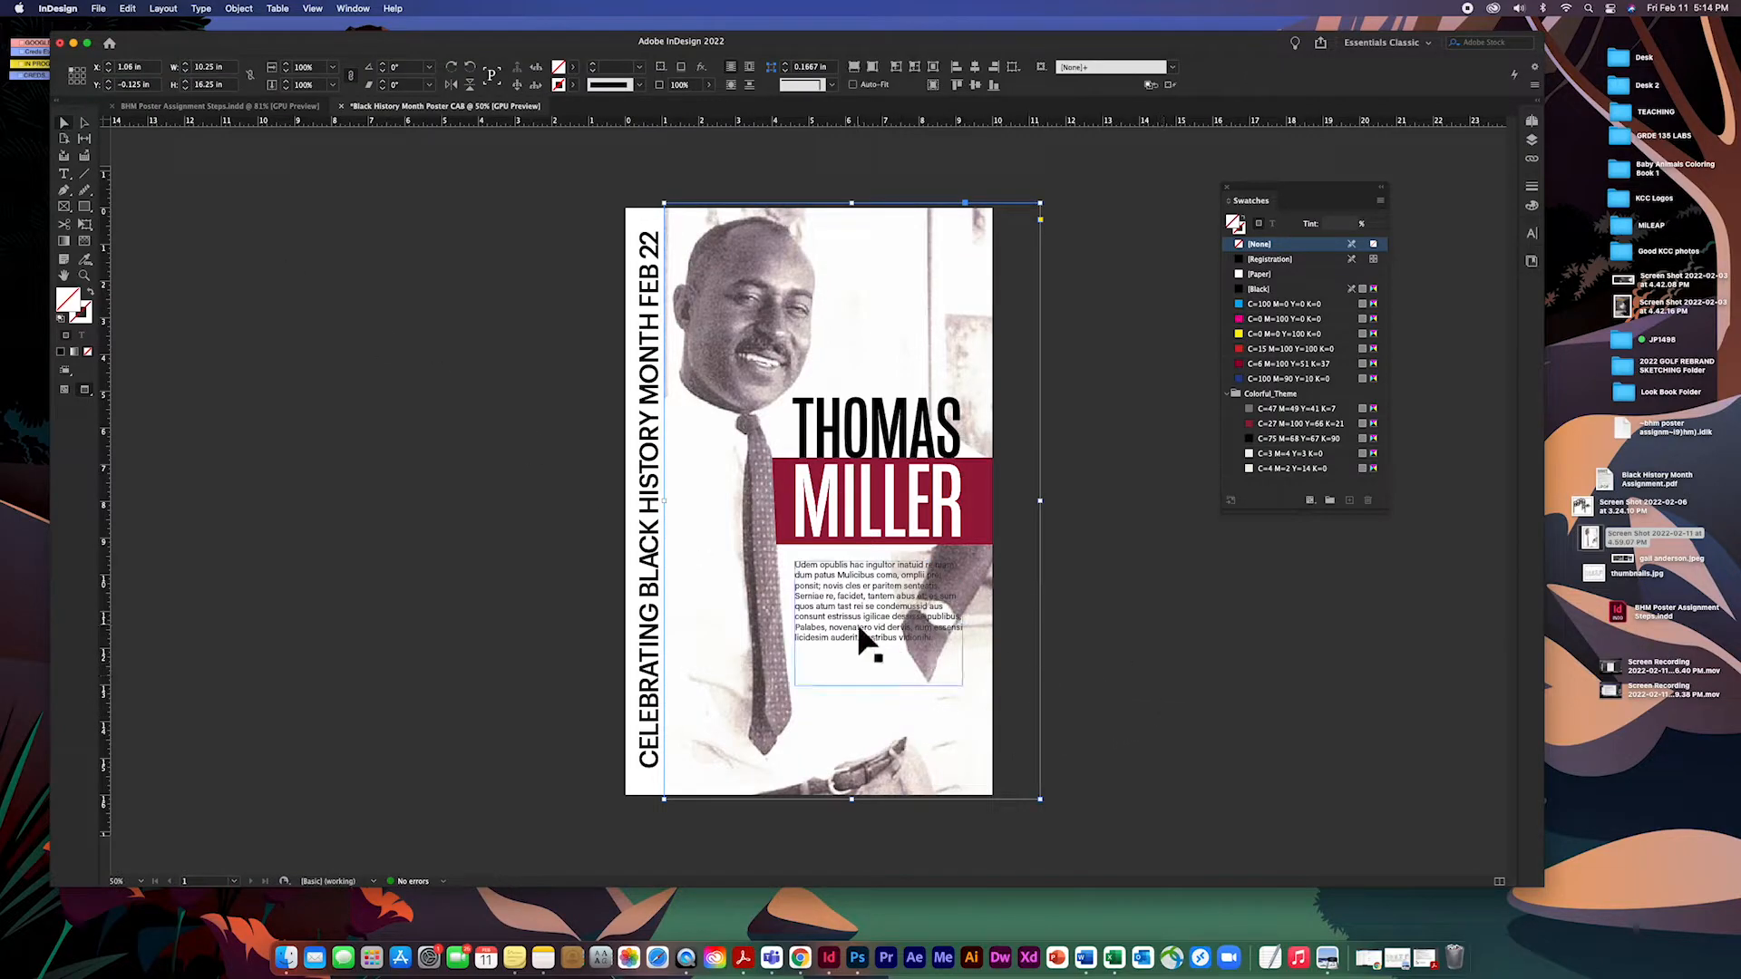
drag(963, 689, 898, 712)
drag(842, 613, 938, 304)
click(1049, 362)
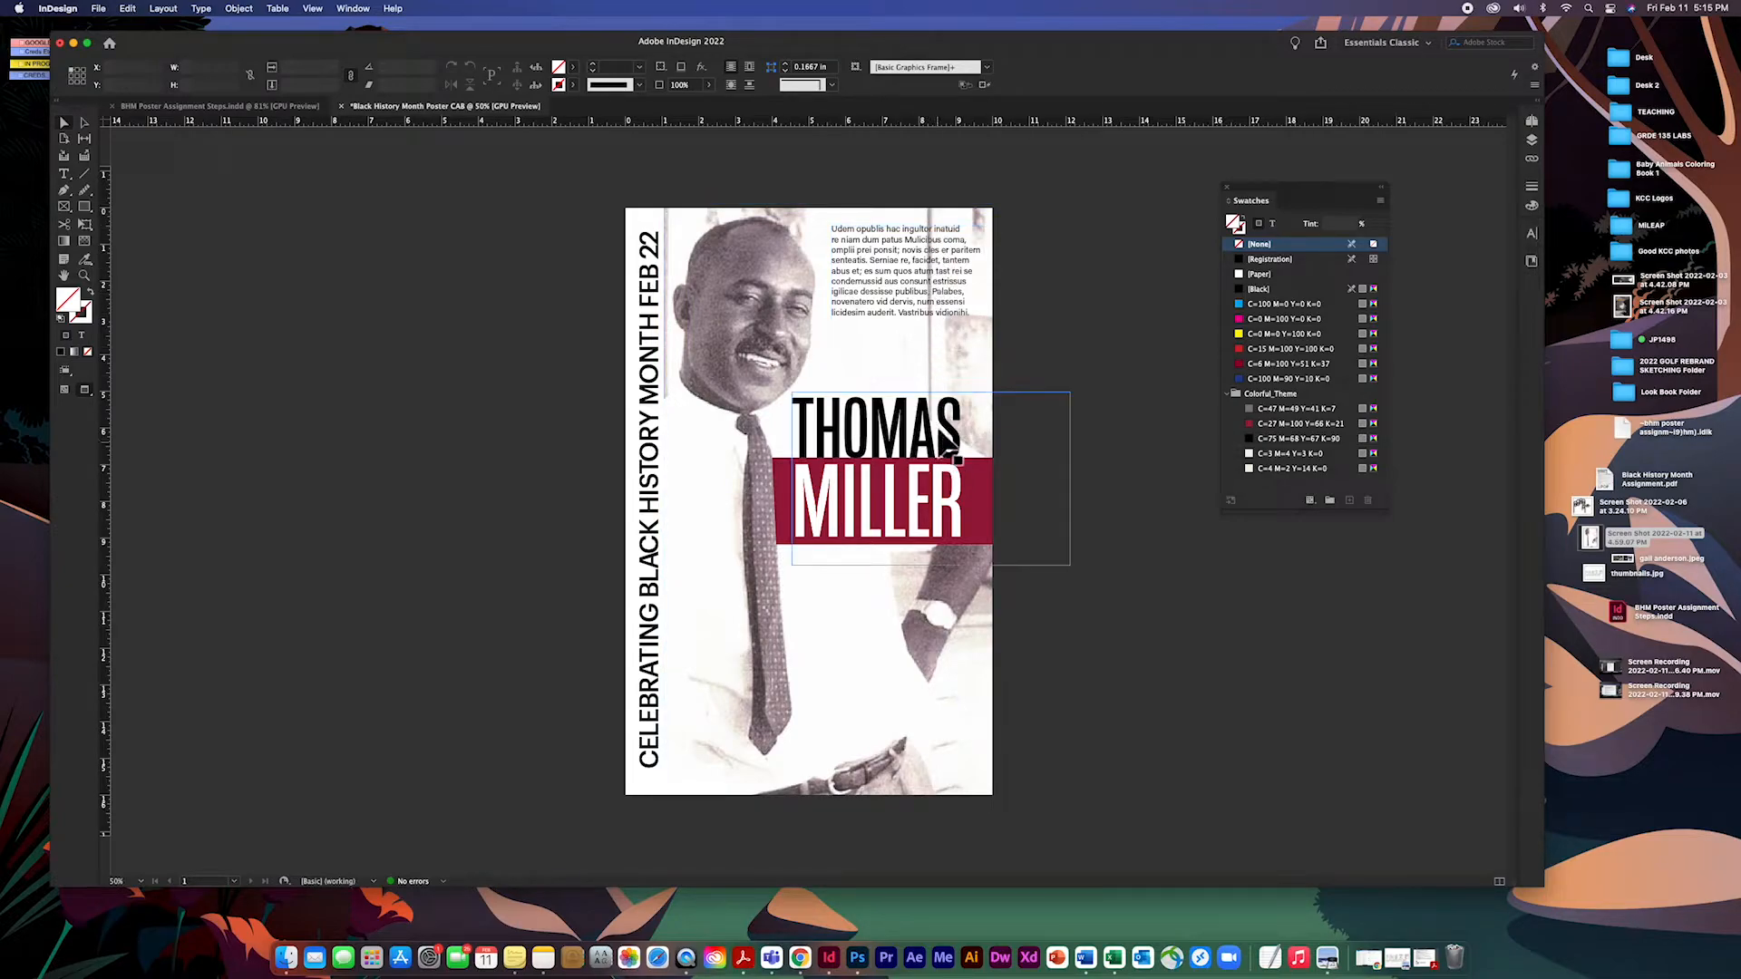
drag(937, 303, 931, 321)
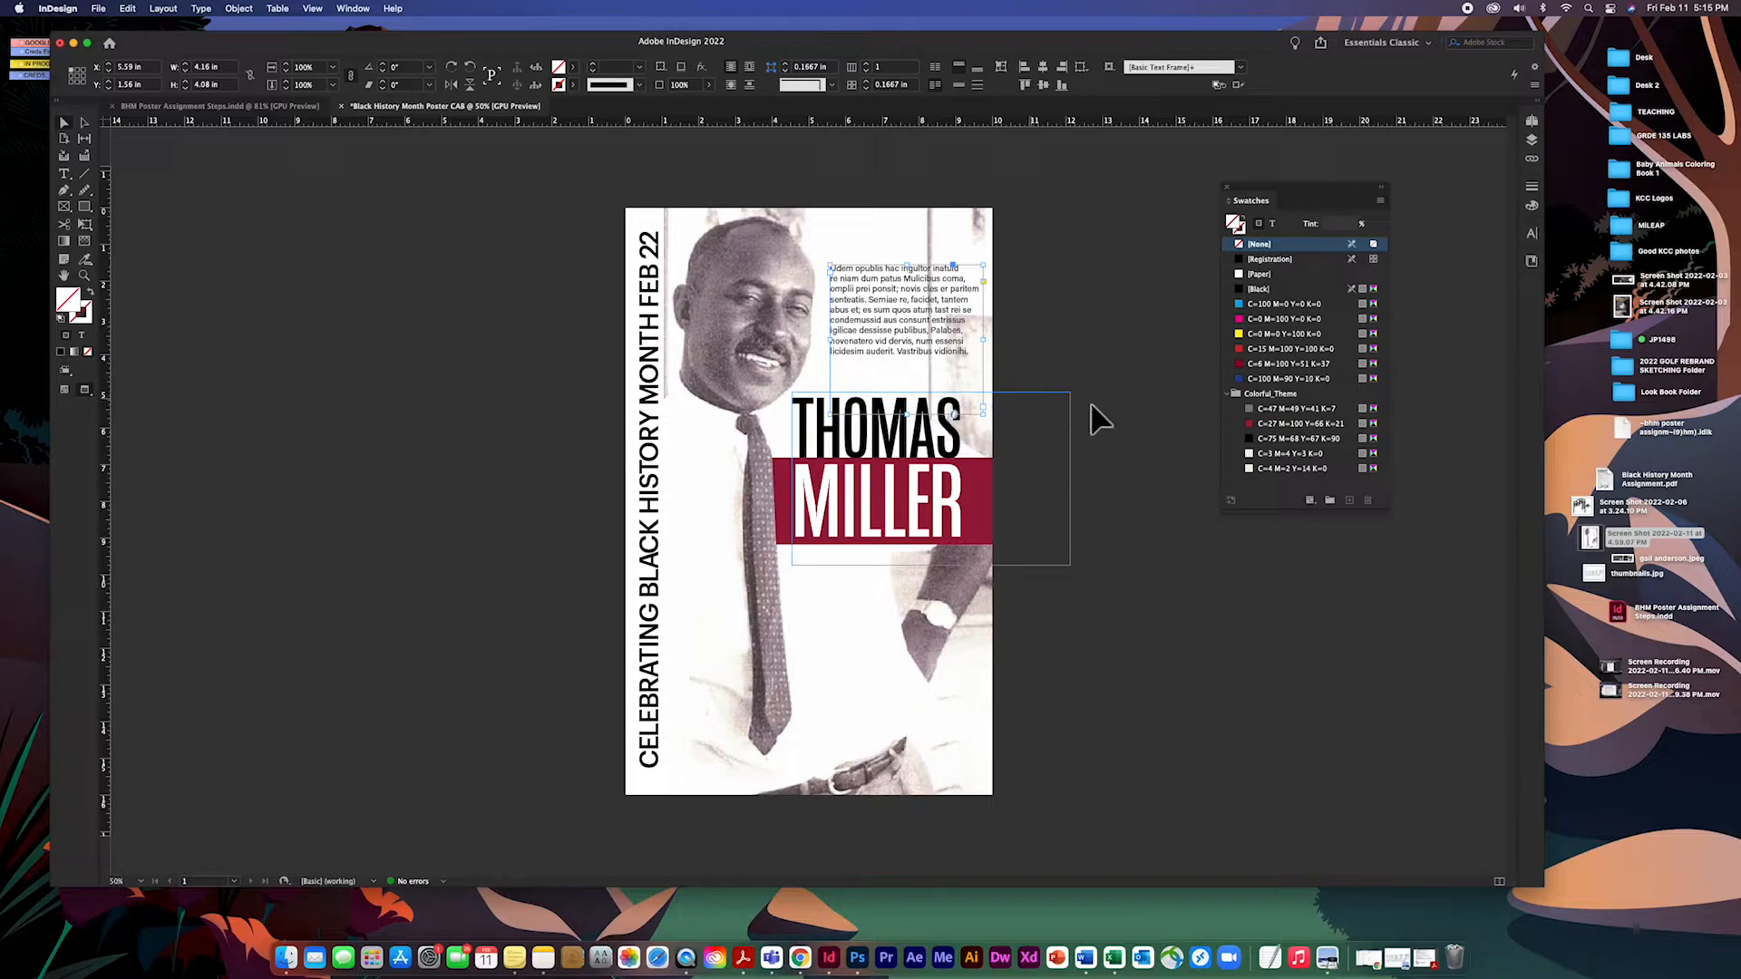
click(1111, 420)
drag(956, 290, 956, 330)
click(1022, 329)
click(1036, 339)
click(925, 352)
click(1081, 366)
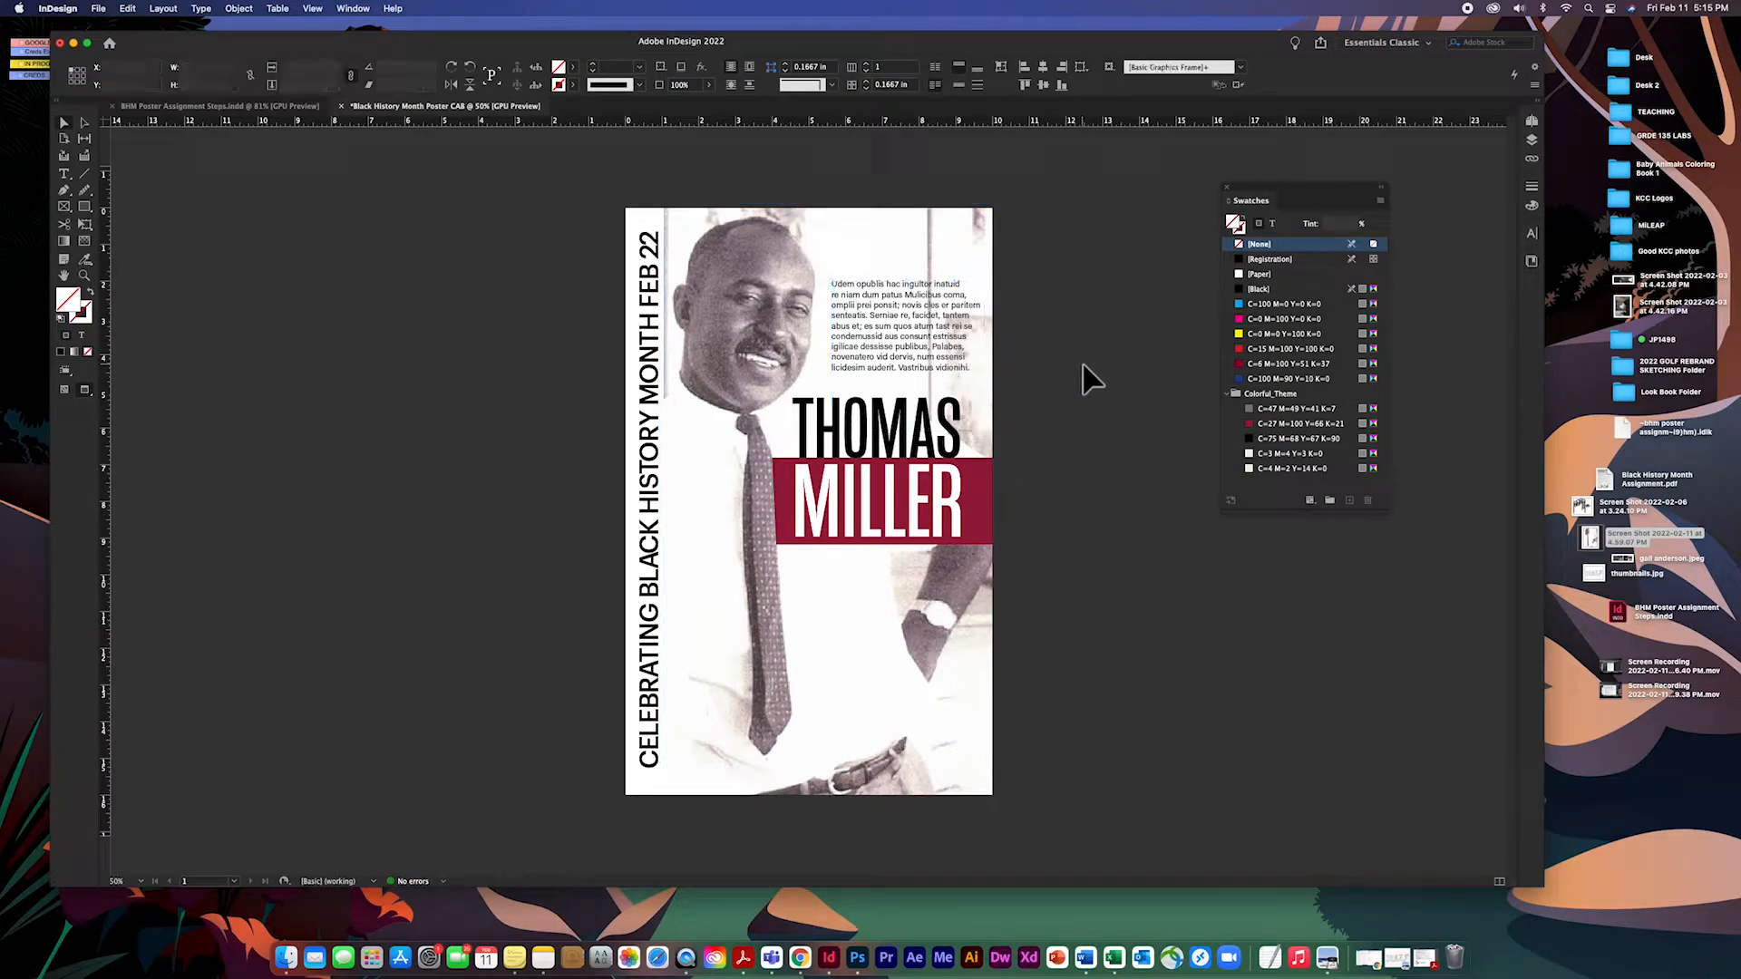
Cover the poster's upper-right corner with a Paper-filled rectangle frame about 3.28 x 7.26 in at 80% opacity.
click(86, 208)
drag(894, 191, 1014, 459)
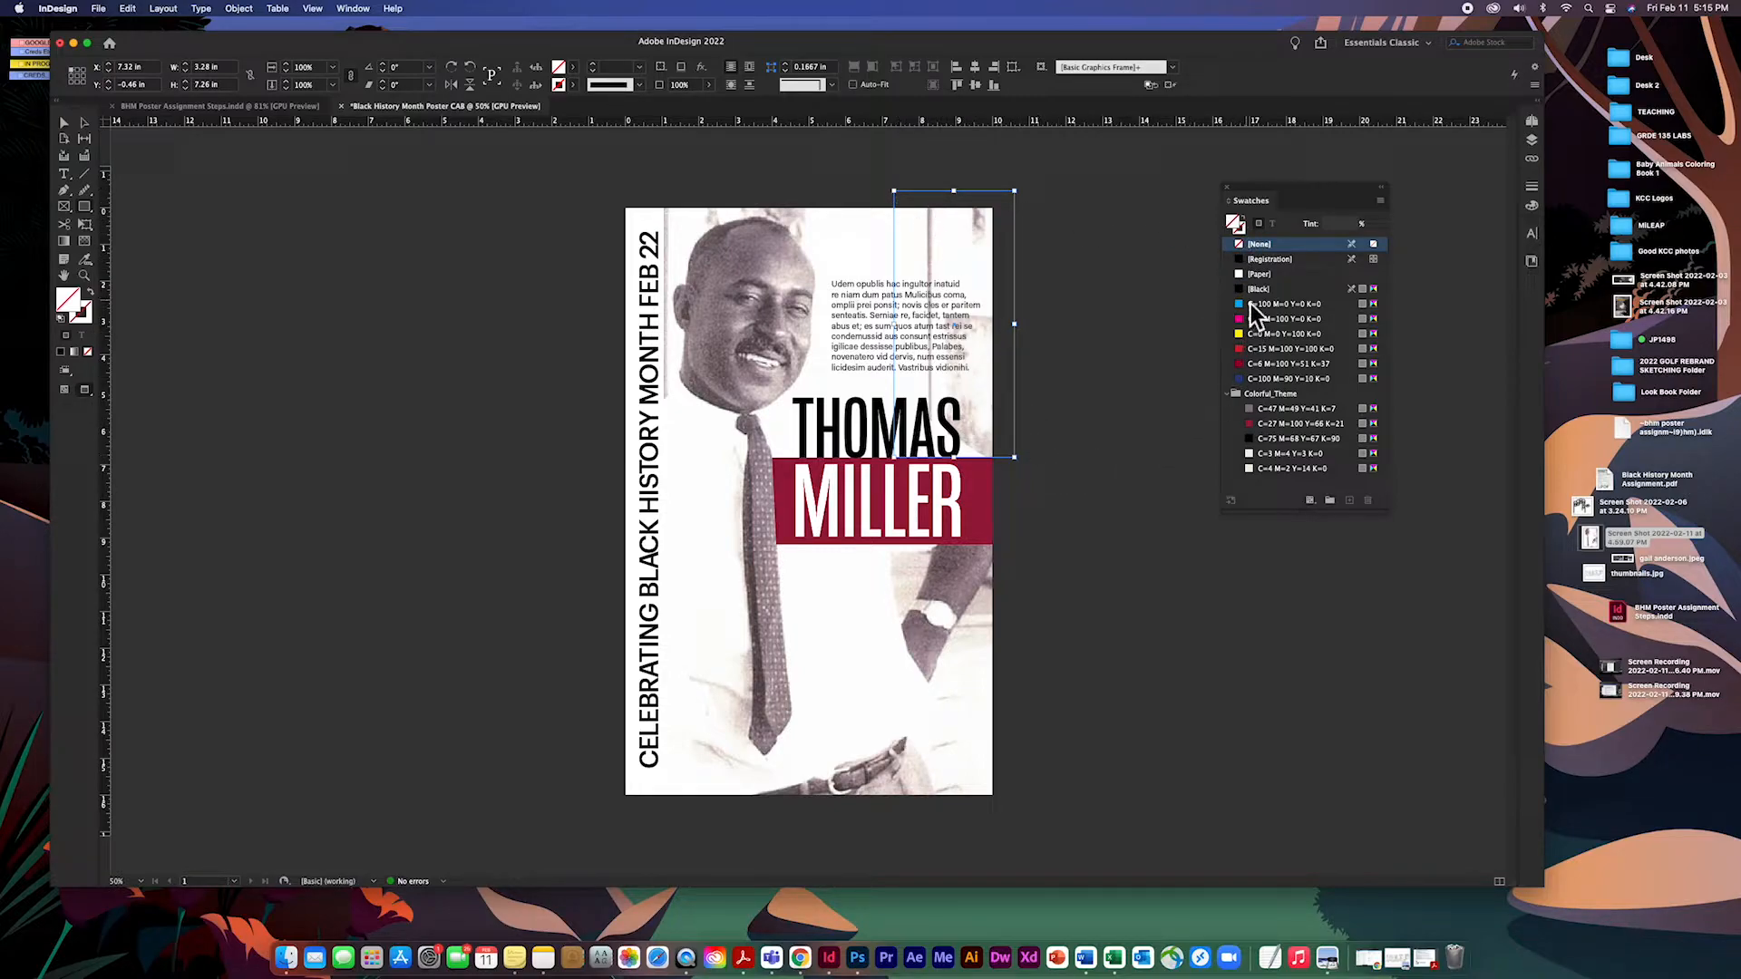
click(1256, 274)
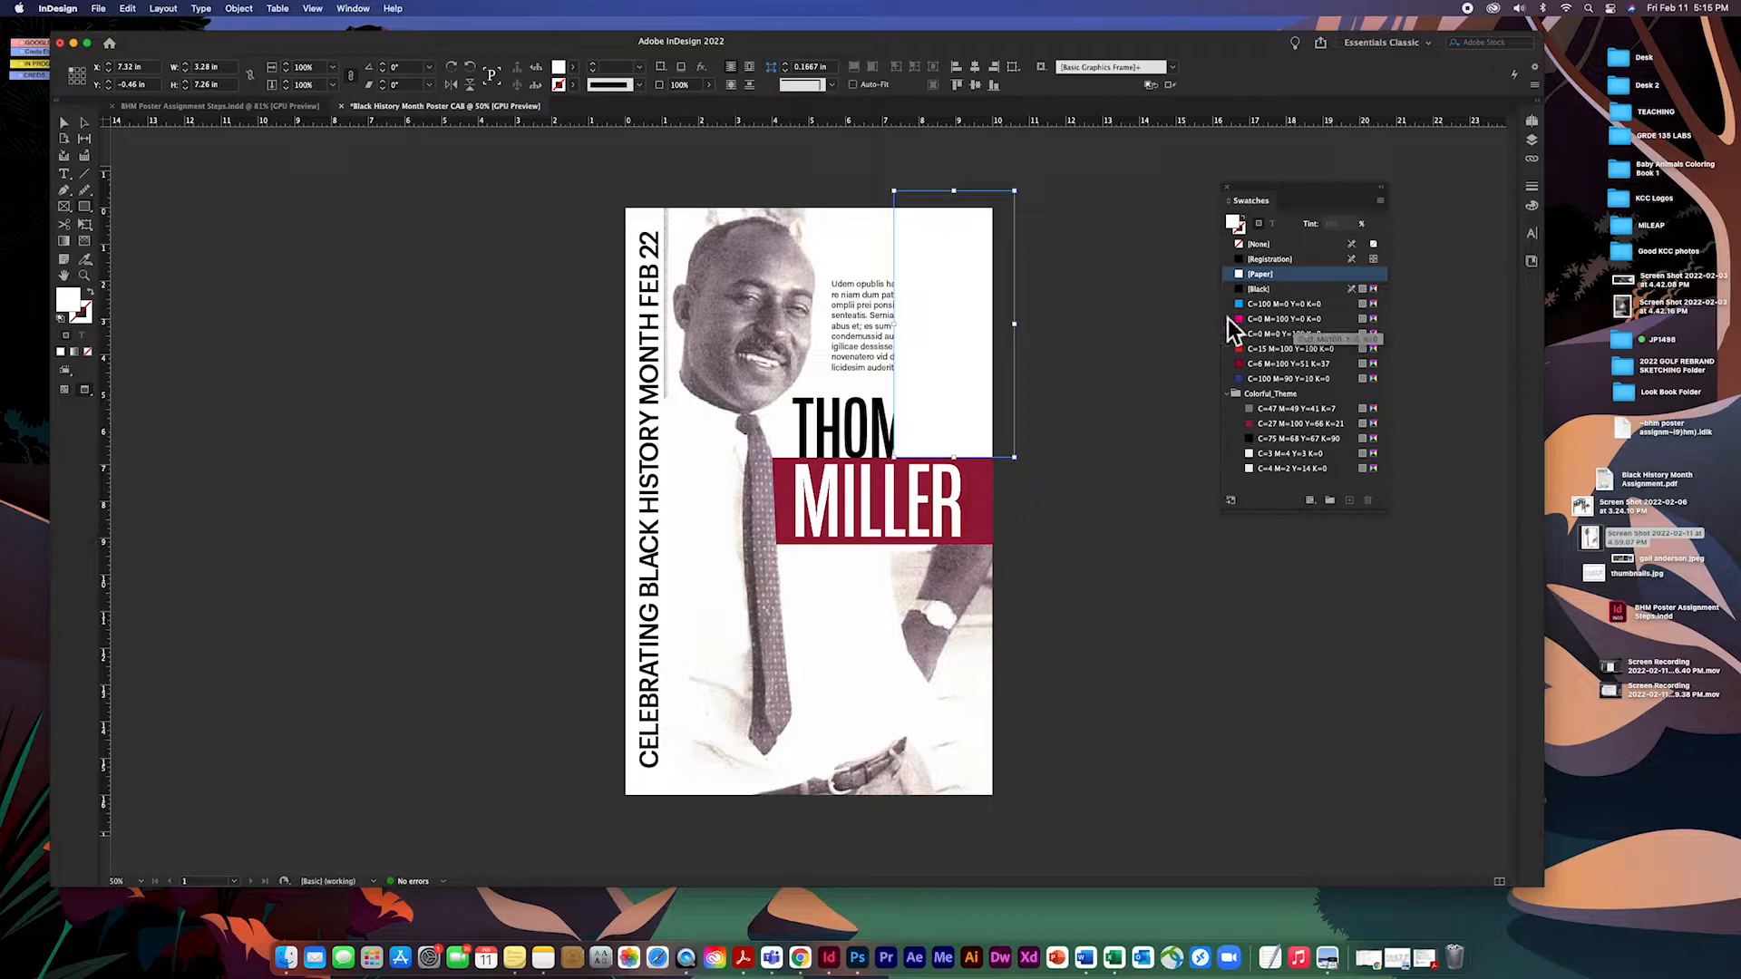
click(708, 85)
drag(712, 106, 698, 106)
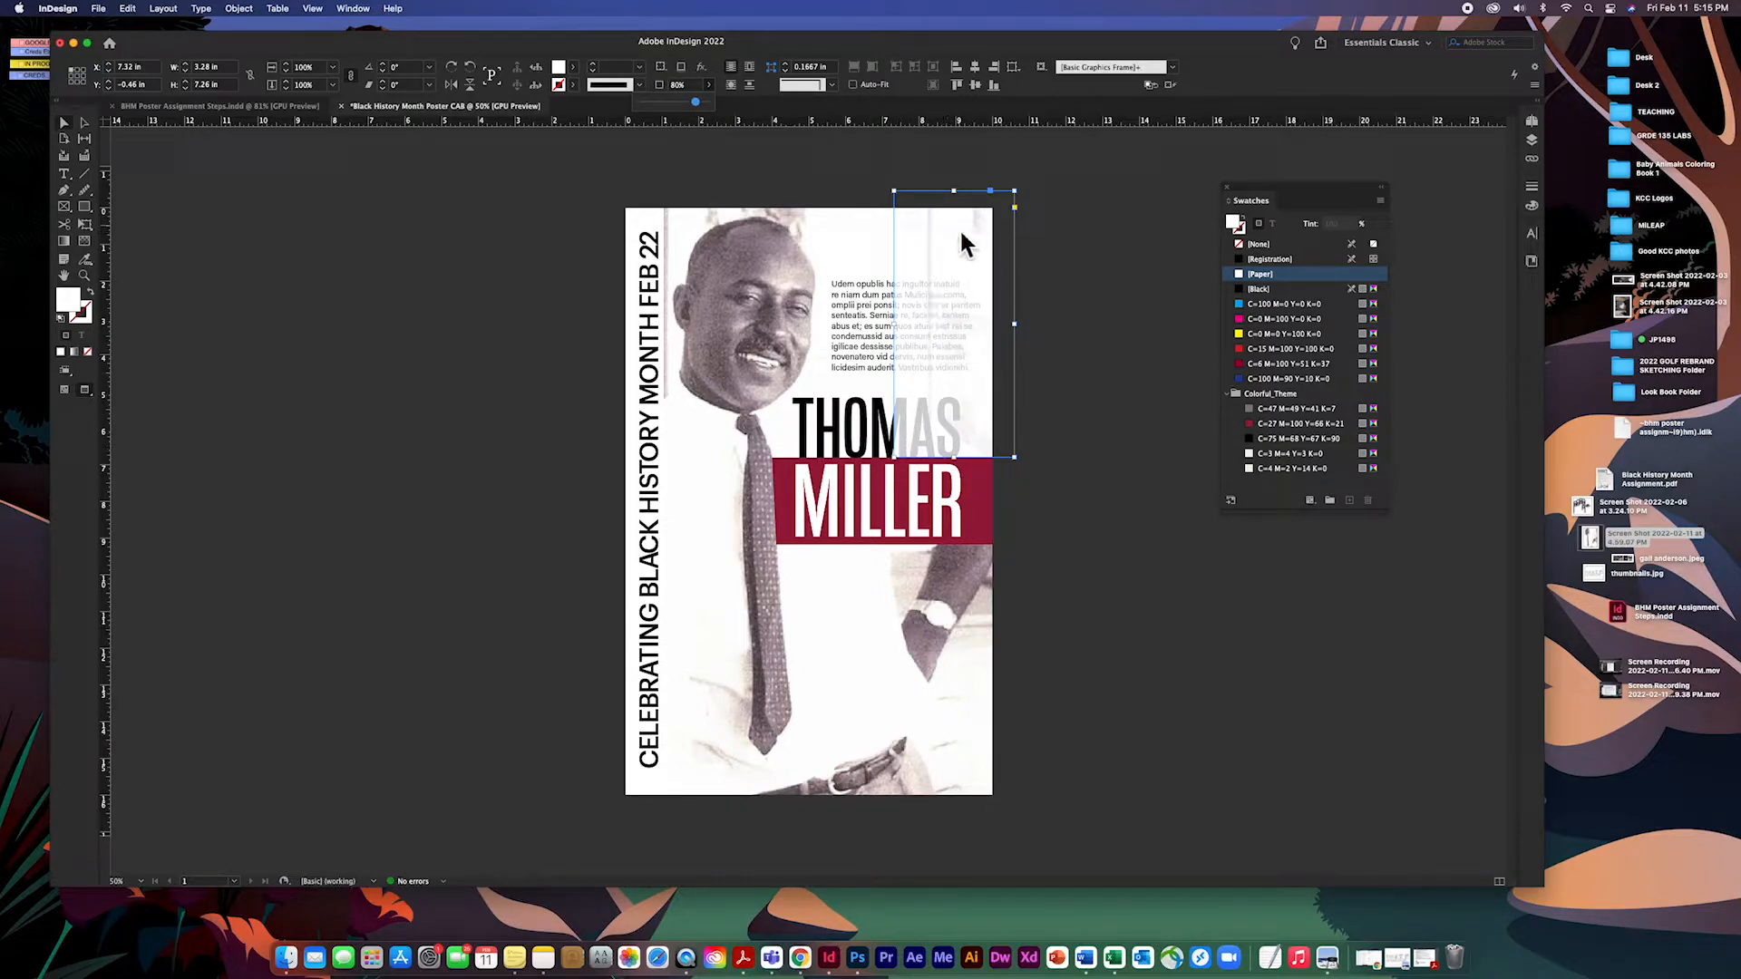
Bring the body text frame to the front, above the semi-transparent white rectangle.
click(873, 328)
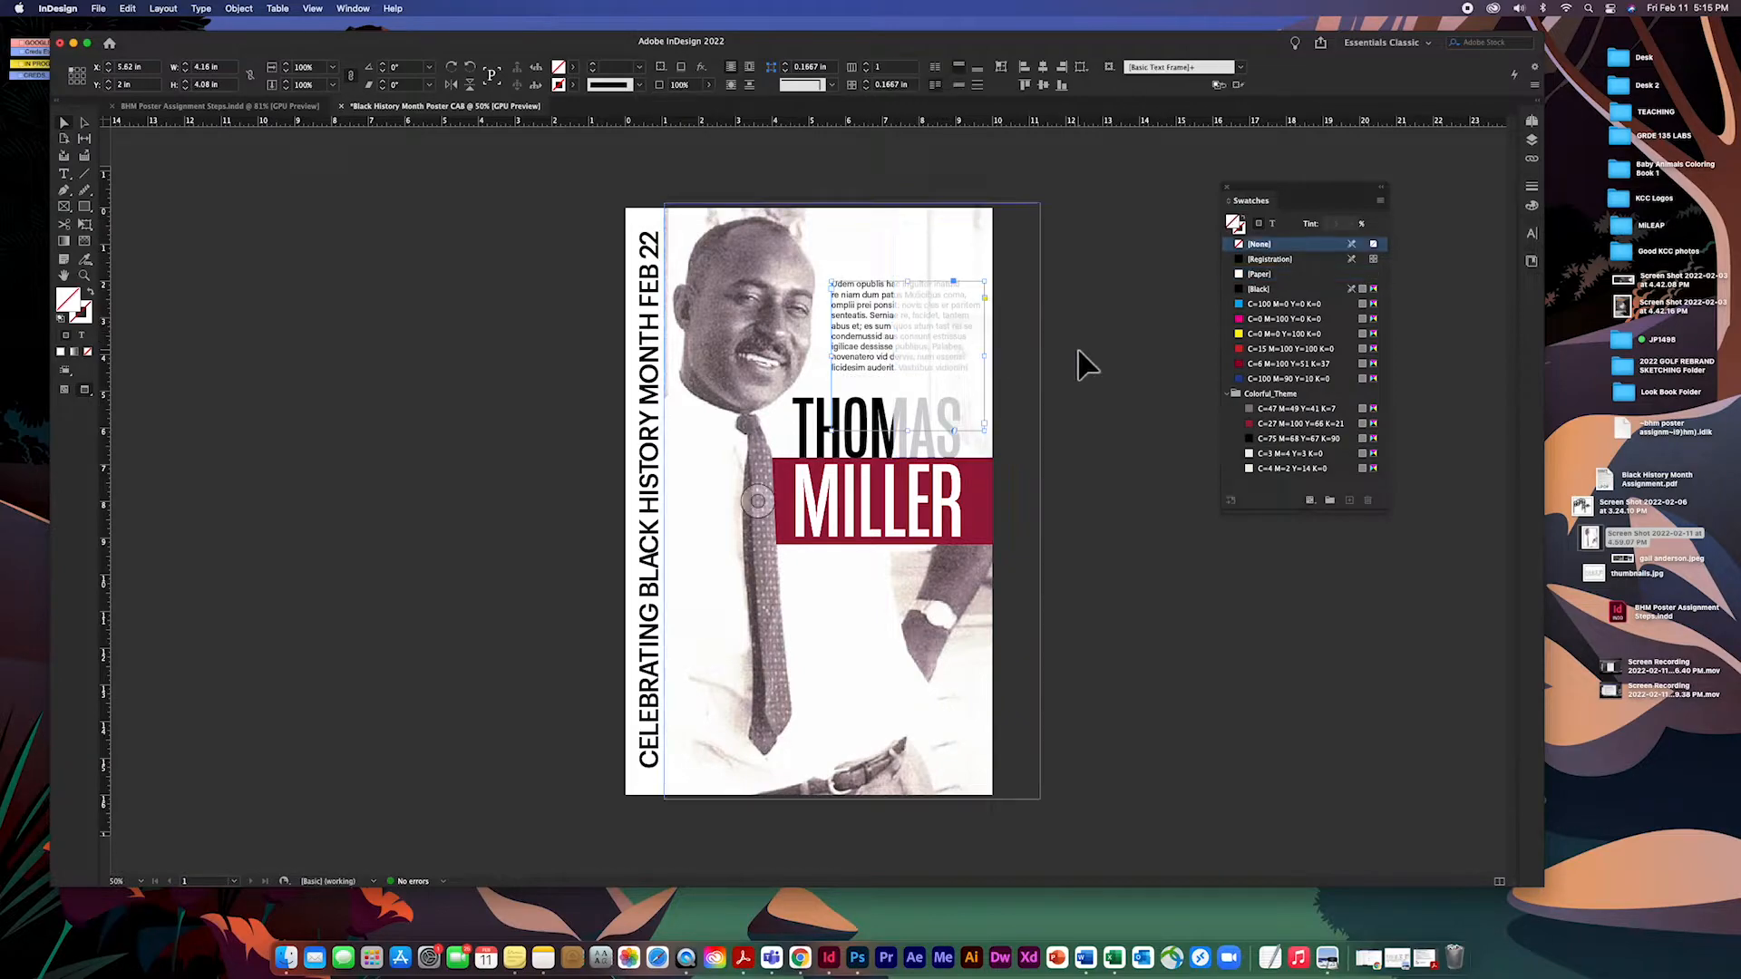
right_click(857, 341)
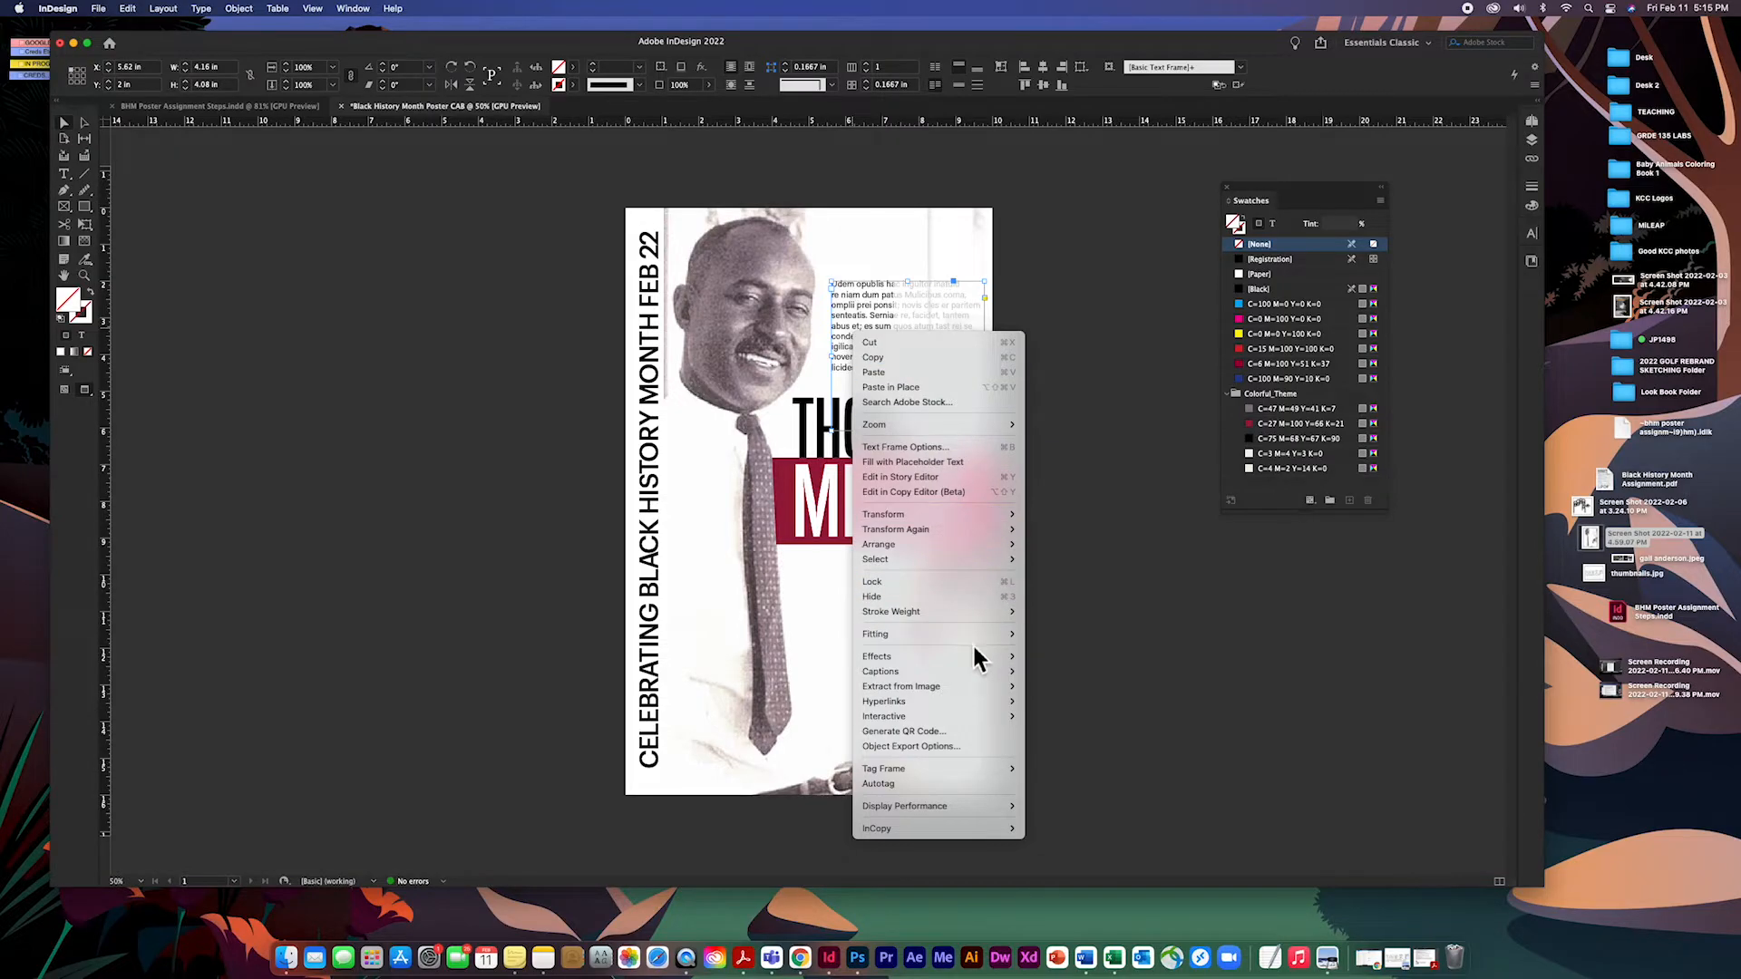
mouse_move(974, 655)
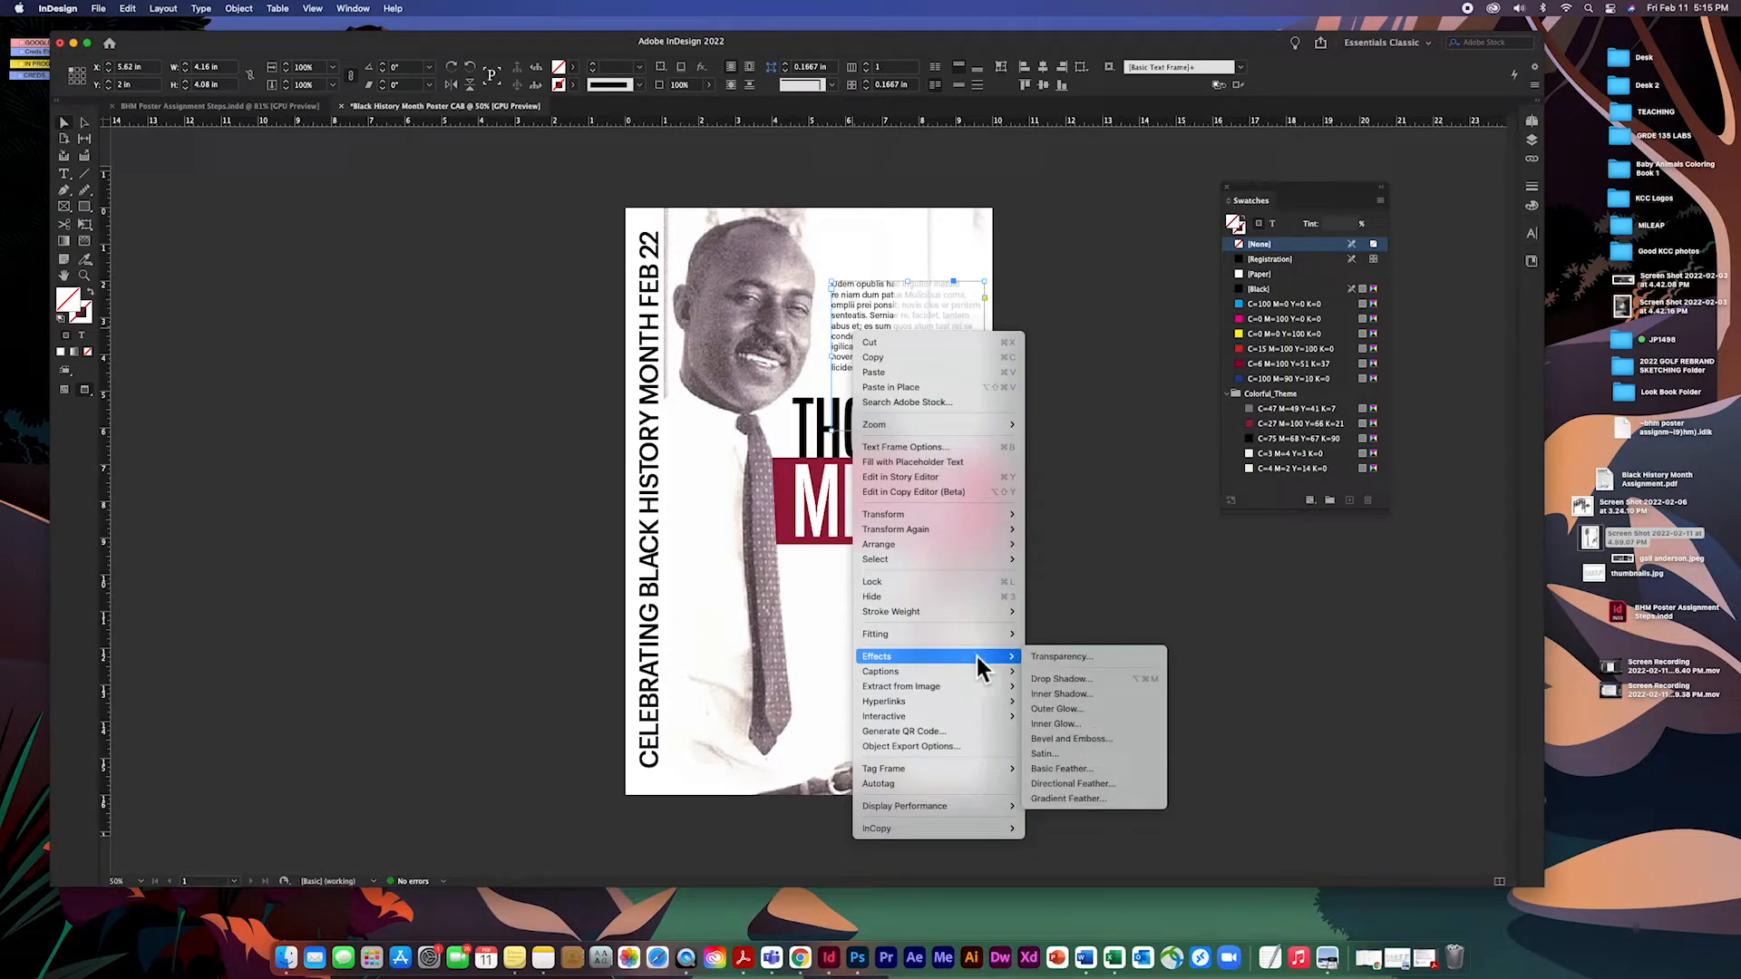
mouse_move(971, 545)
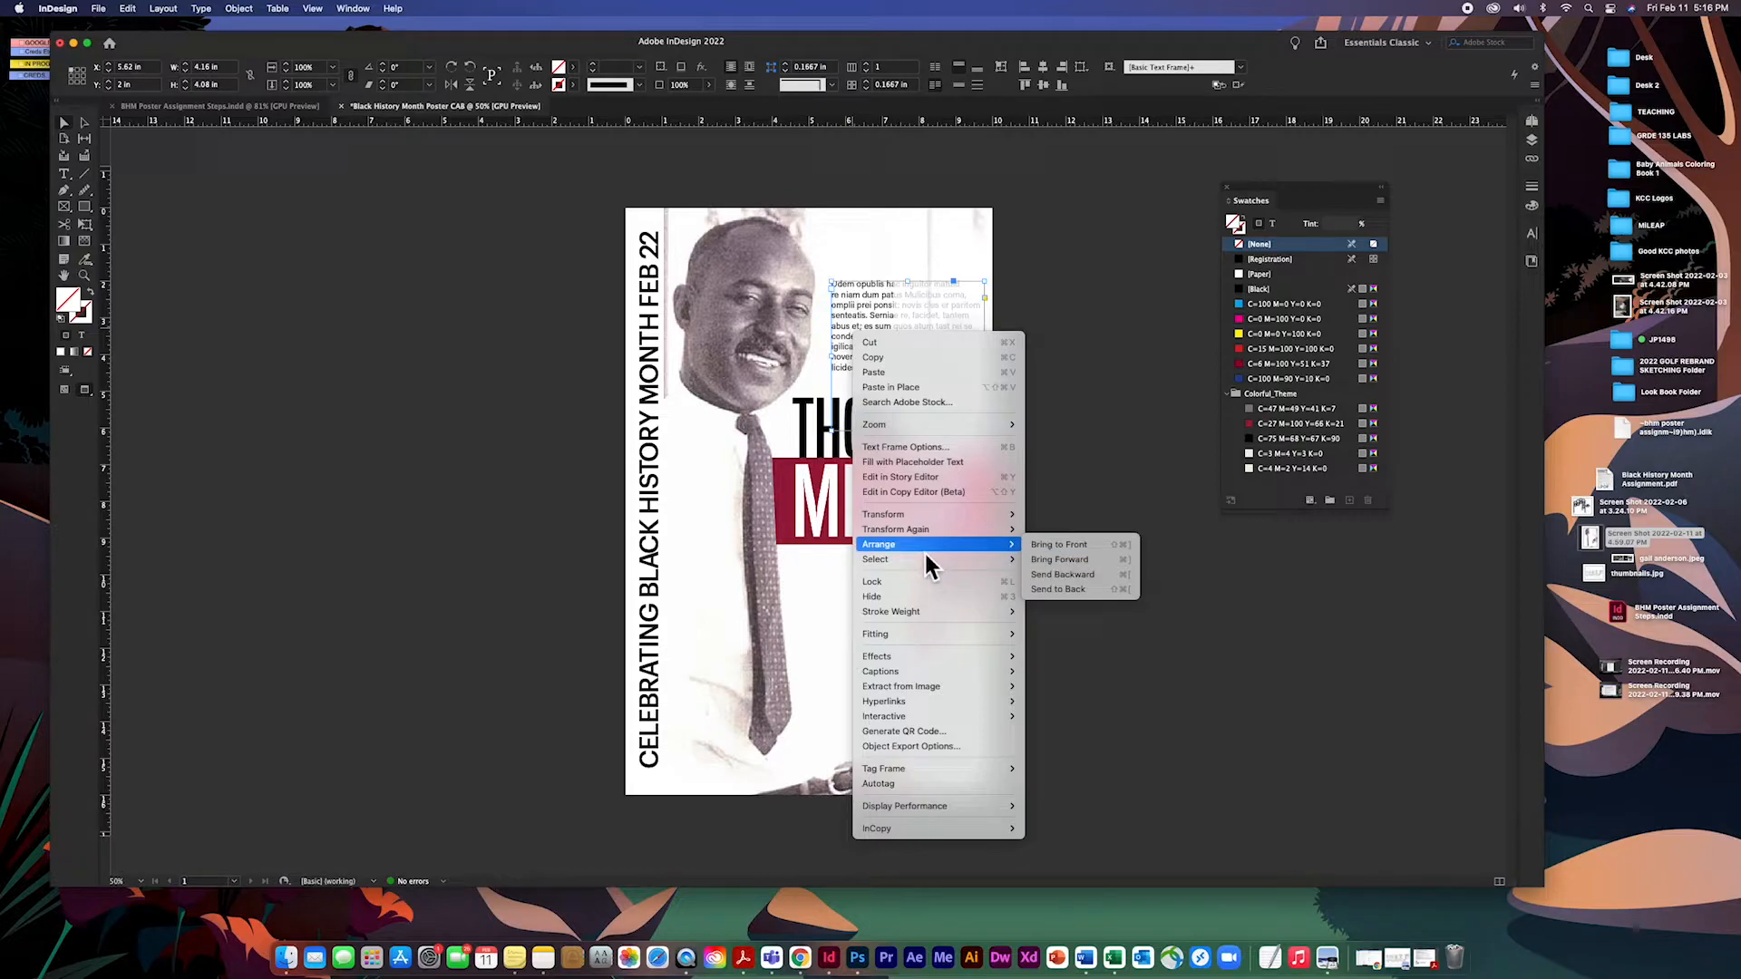
click(1054, 546)
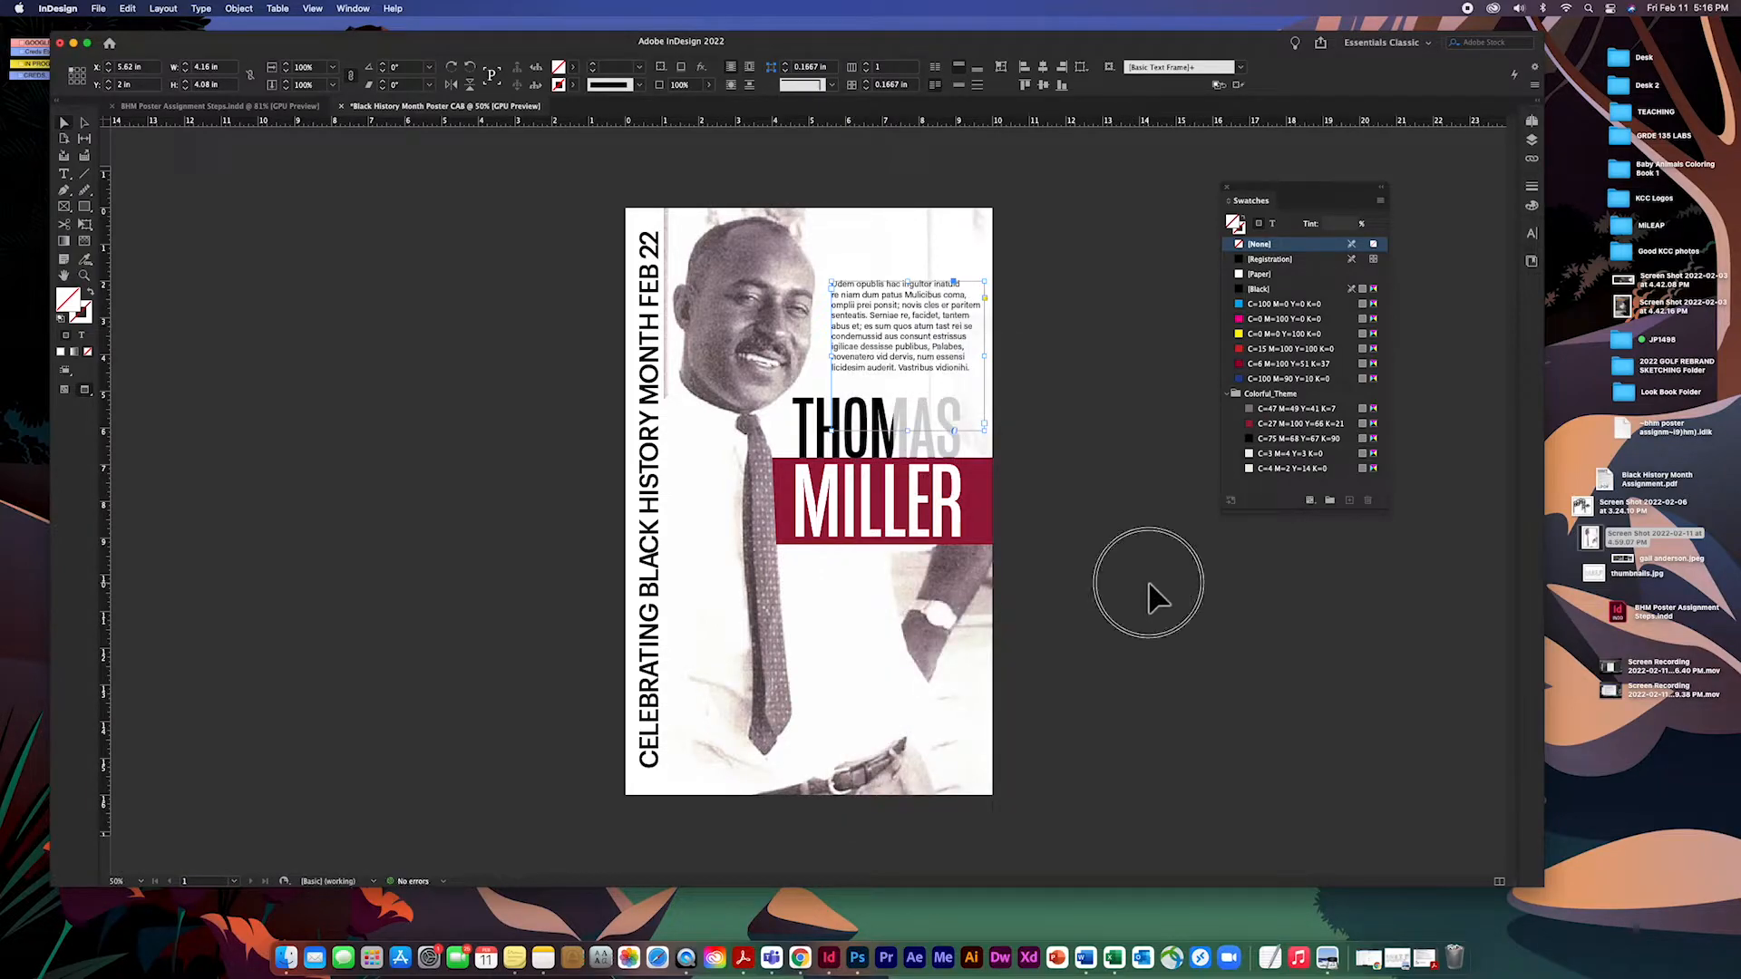
click(1134, 577)
Extend the white rectangle's left edge toward the face so the rectangle is about 3.96 in wide.
click(968, 444)
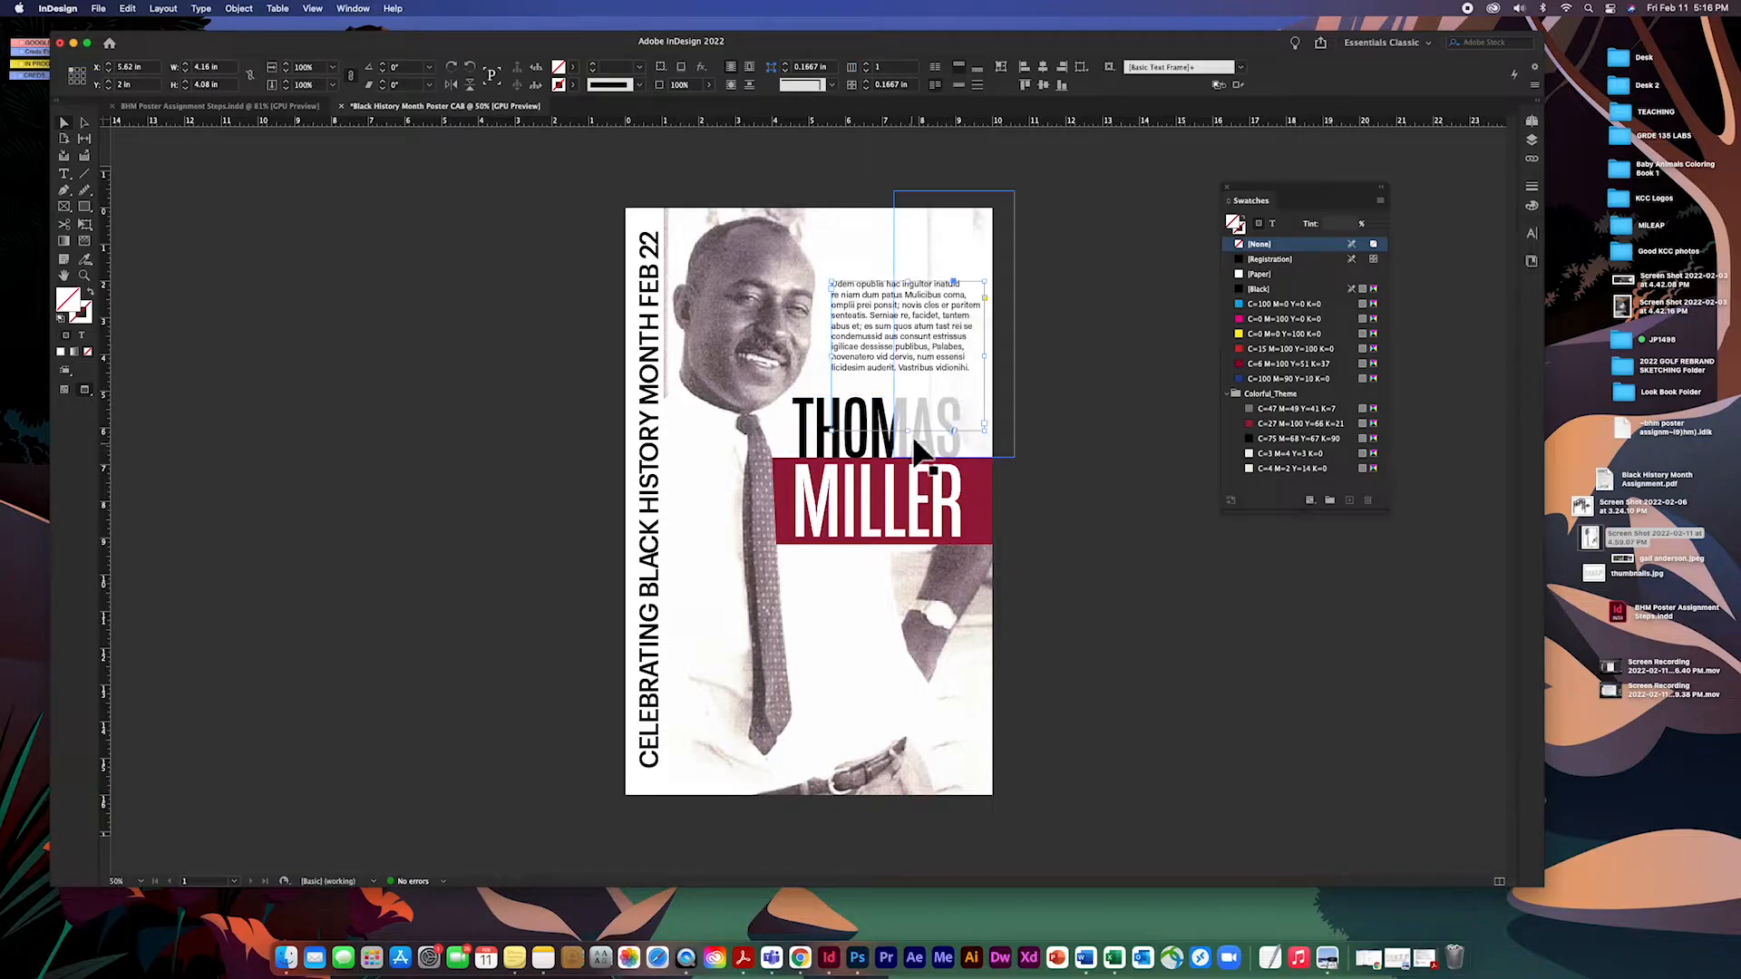
click(1014, 428)
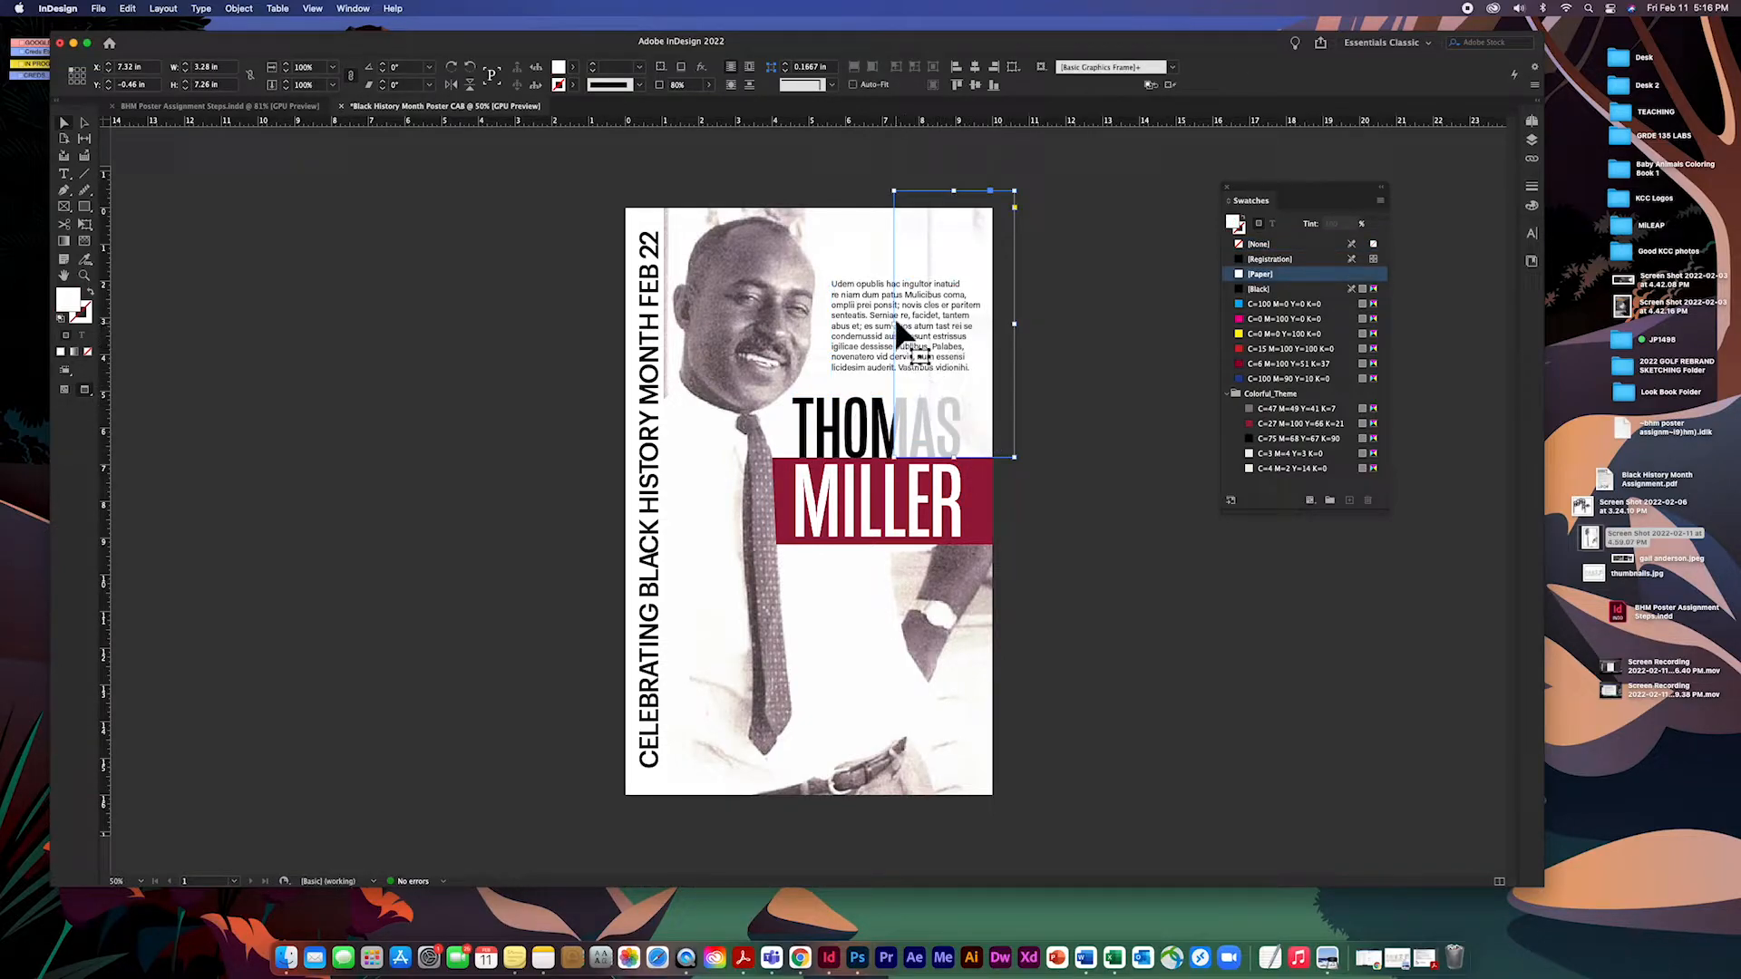
drag(894, 324, 908, 324)
click(1115, 440)
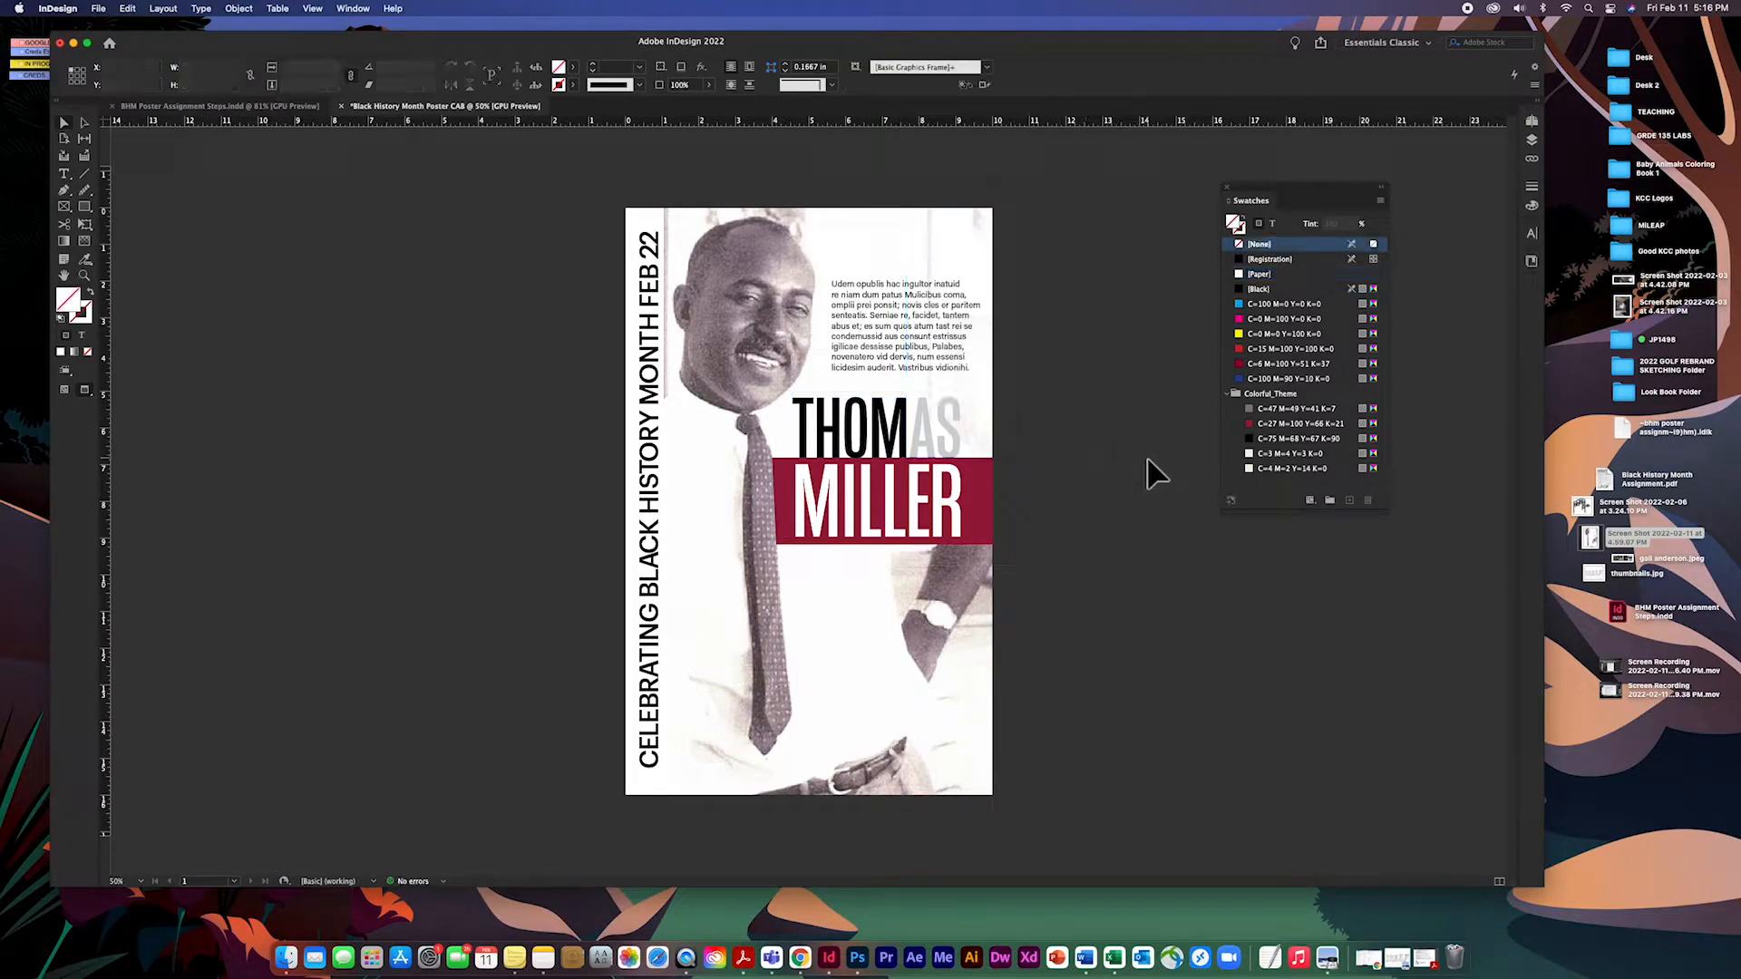
click(927, 242)
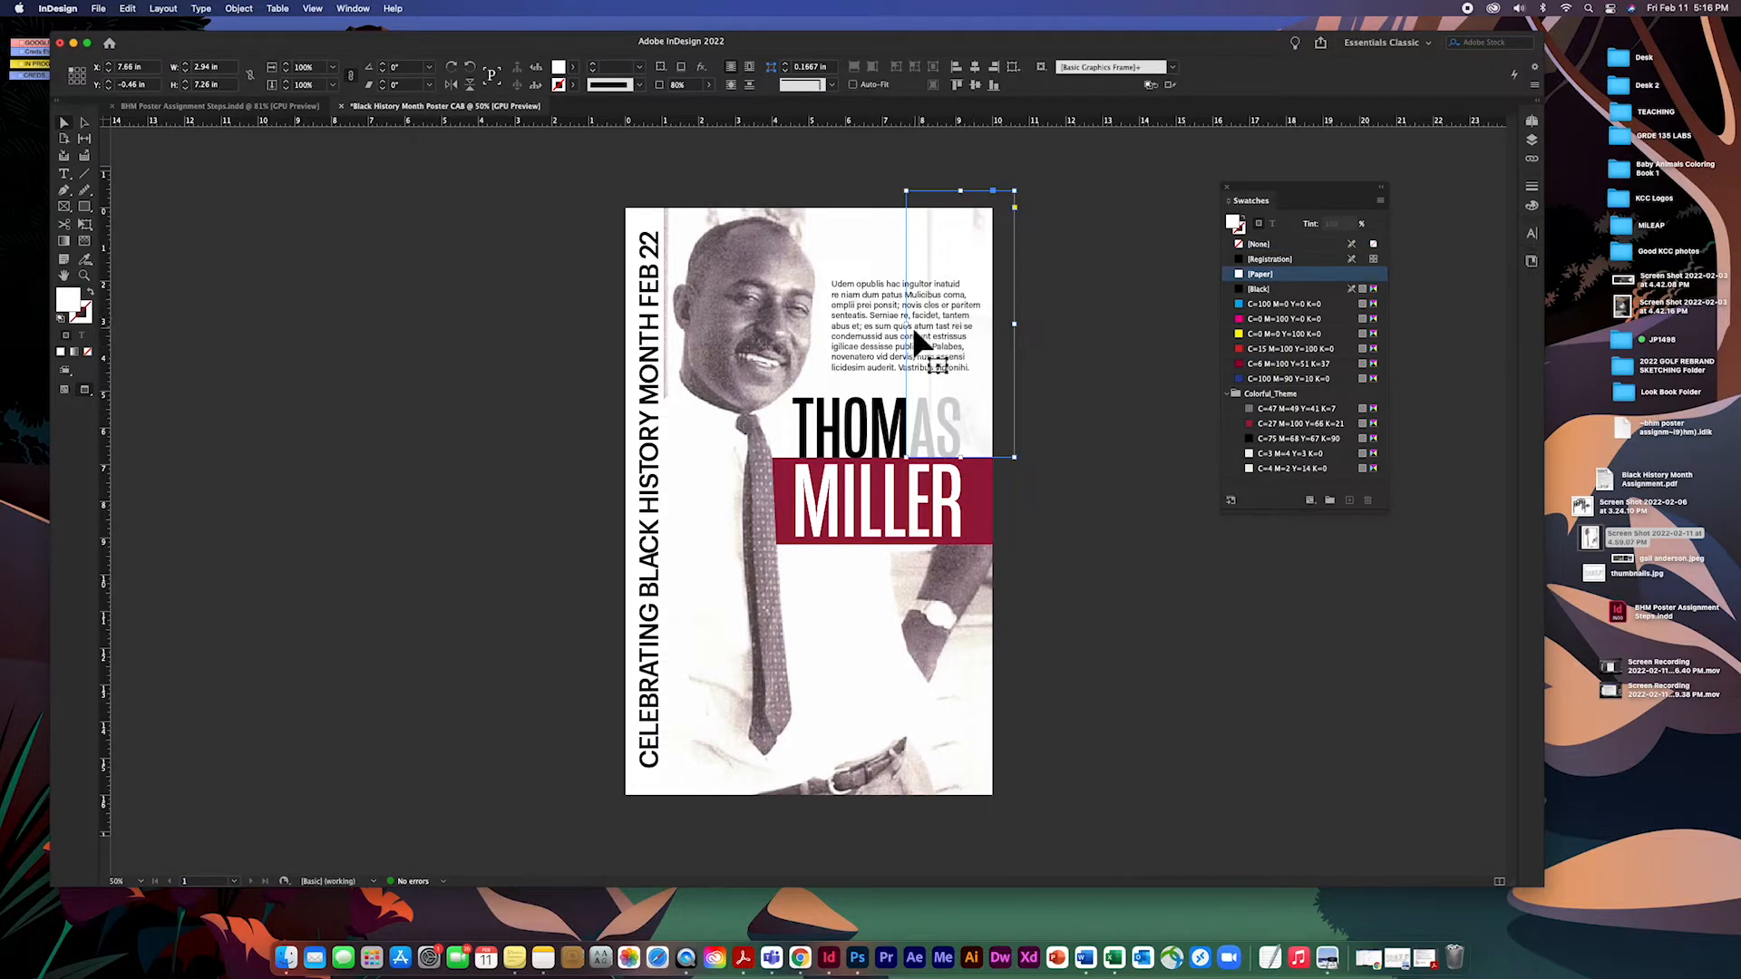
drag(909, 328, 869, 335)
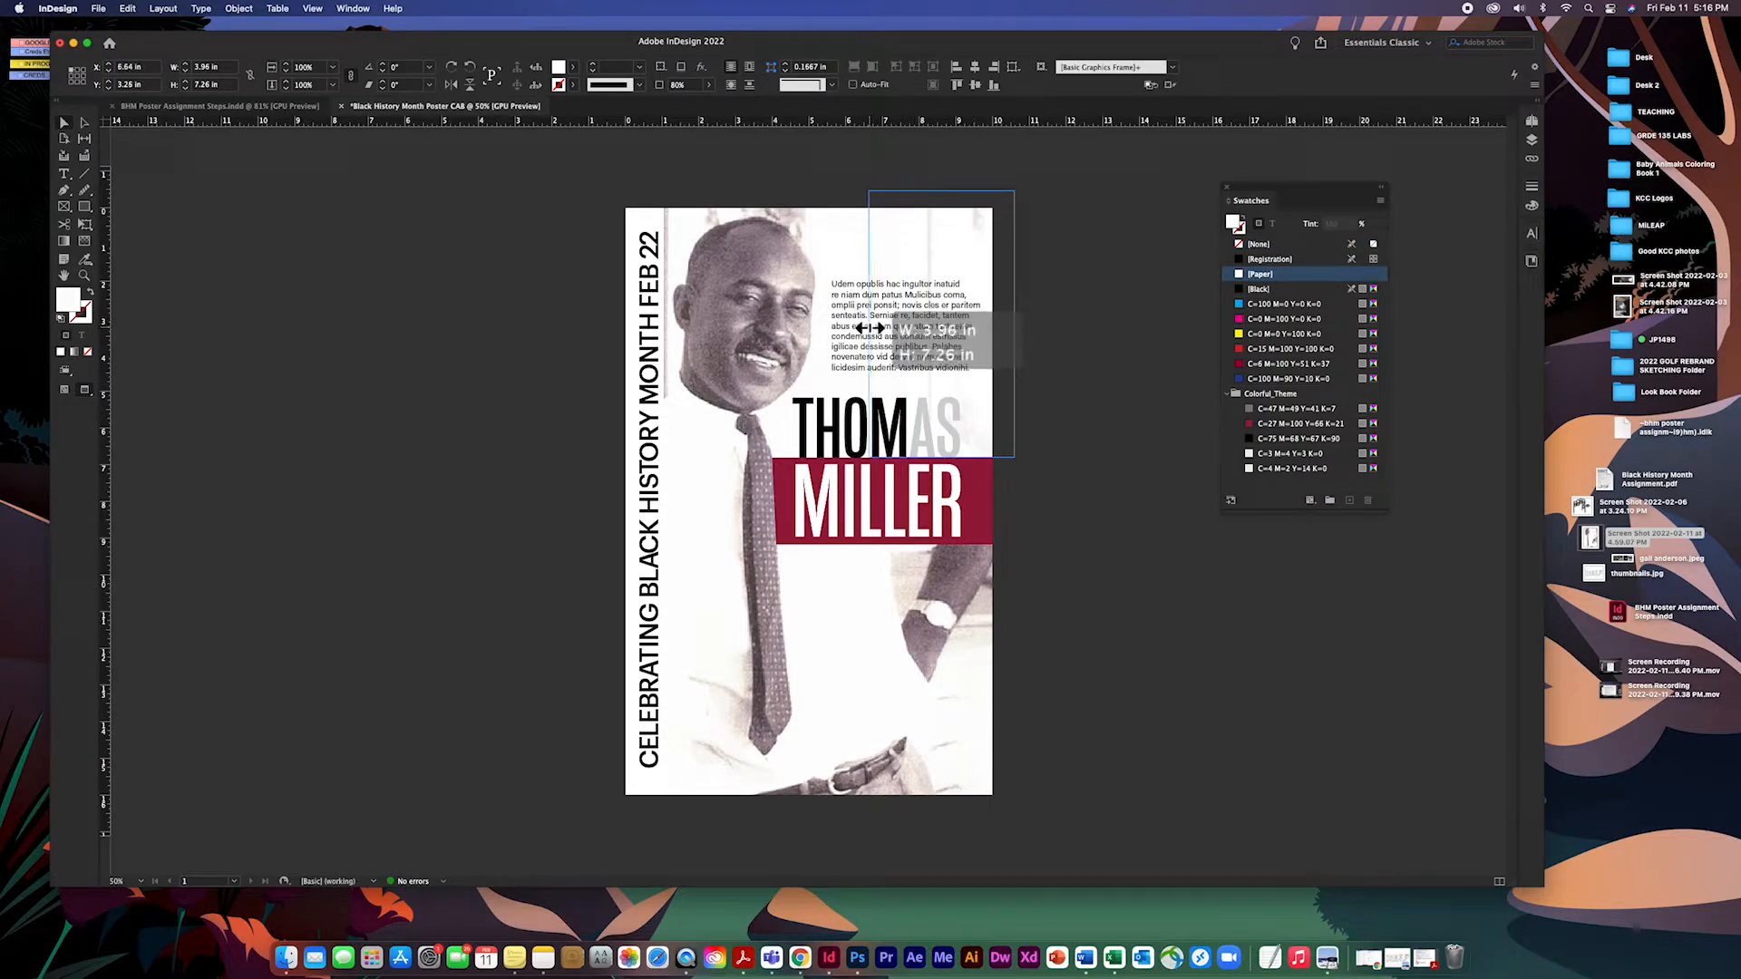
click(1117, 397)
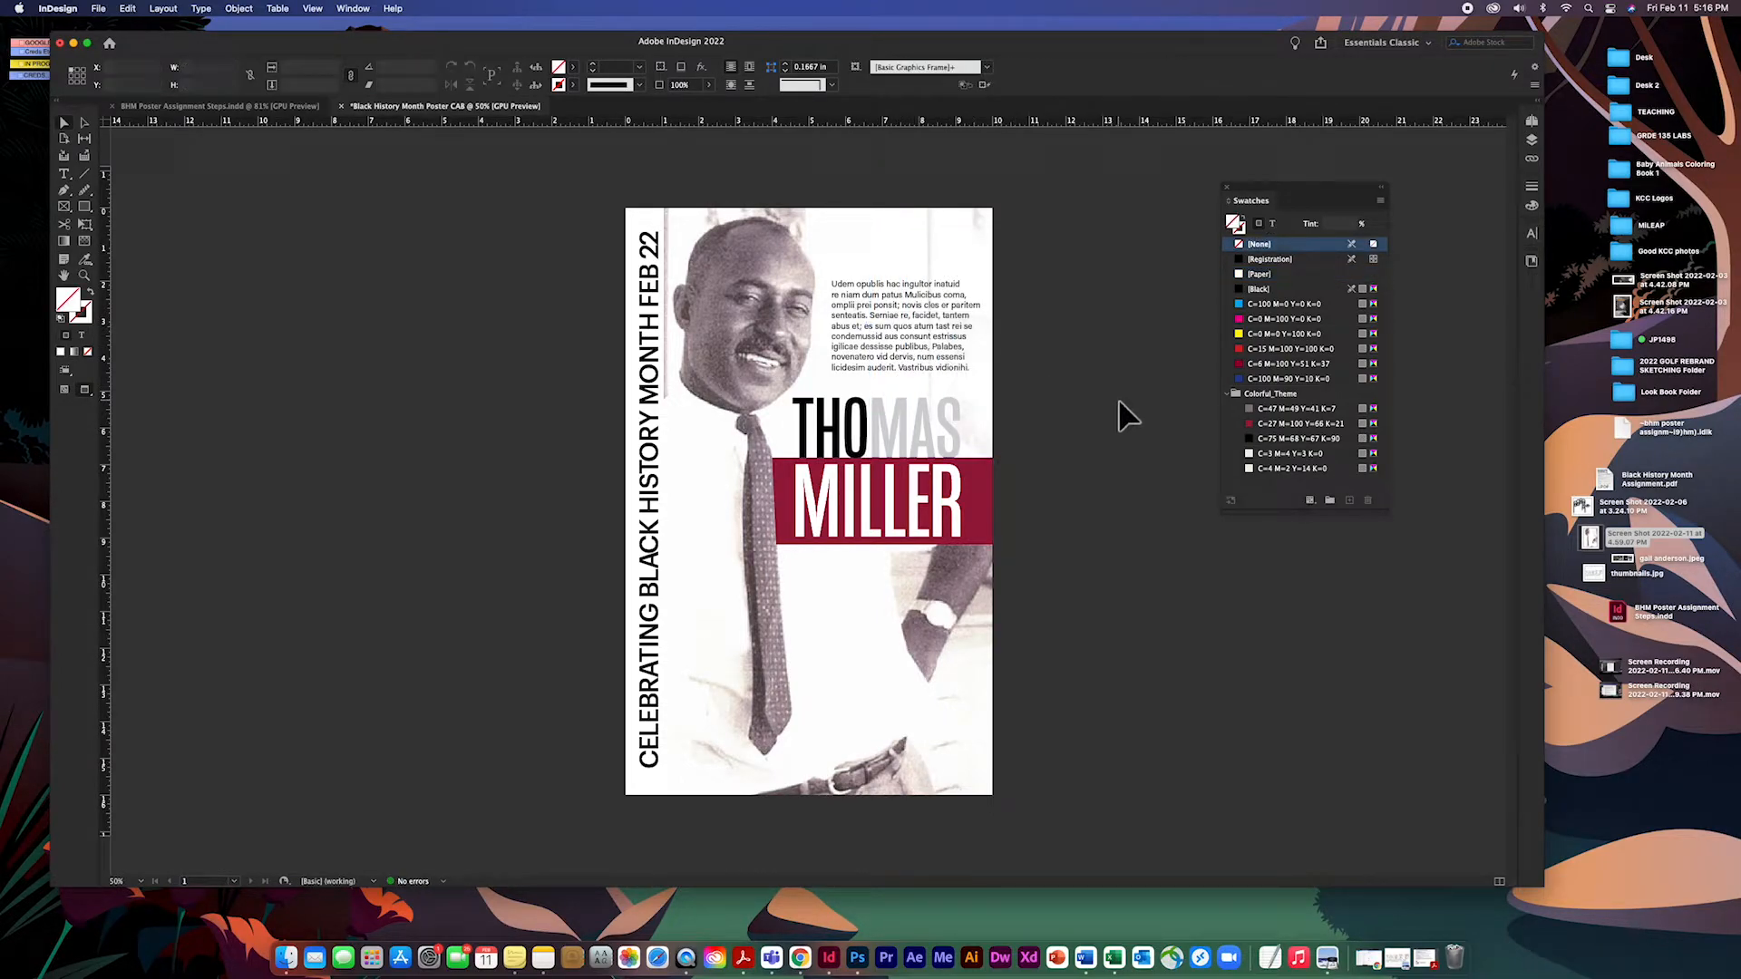
Try shortening the white rectangle to about 5.06 in high, then extend its lower edge back down to the maroon bar.
click(993, 449)
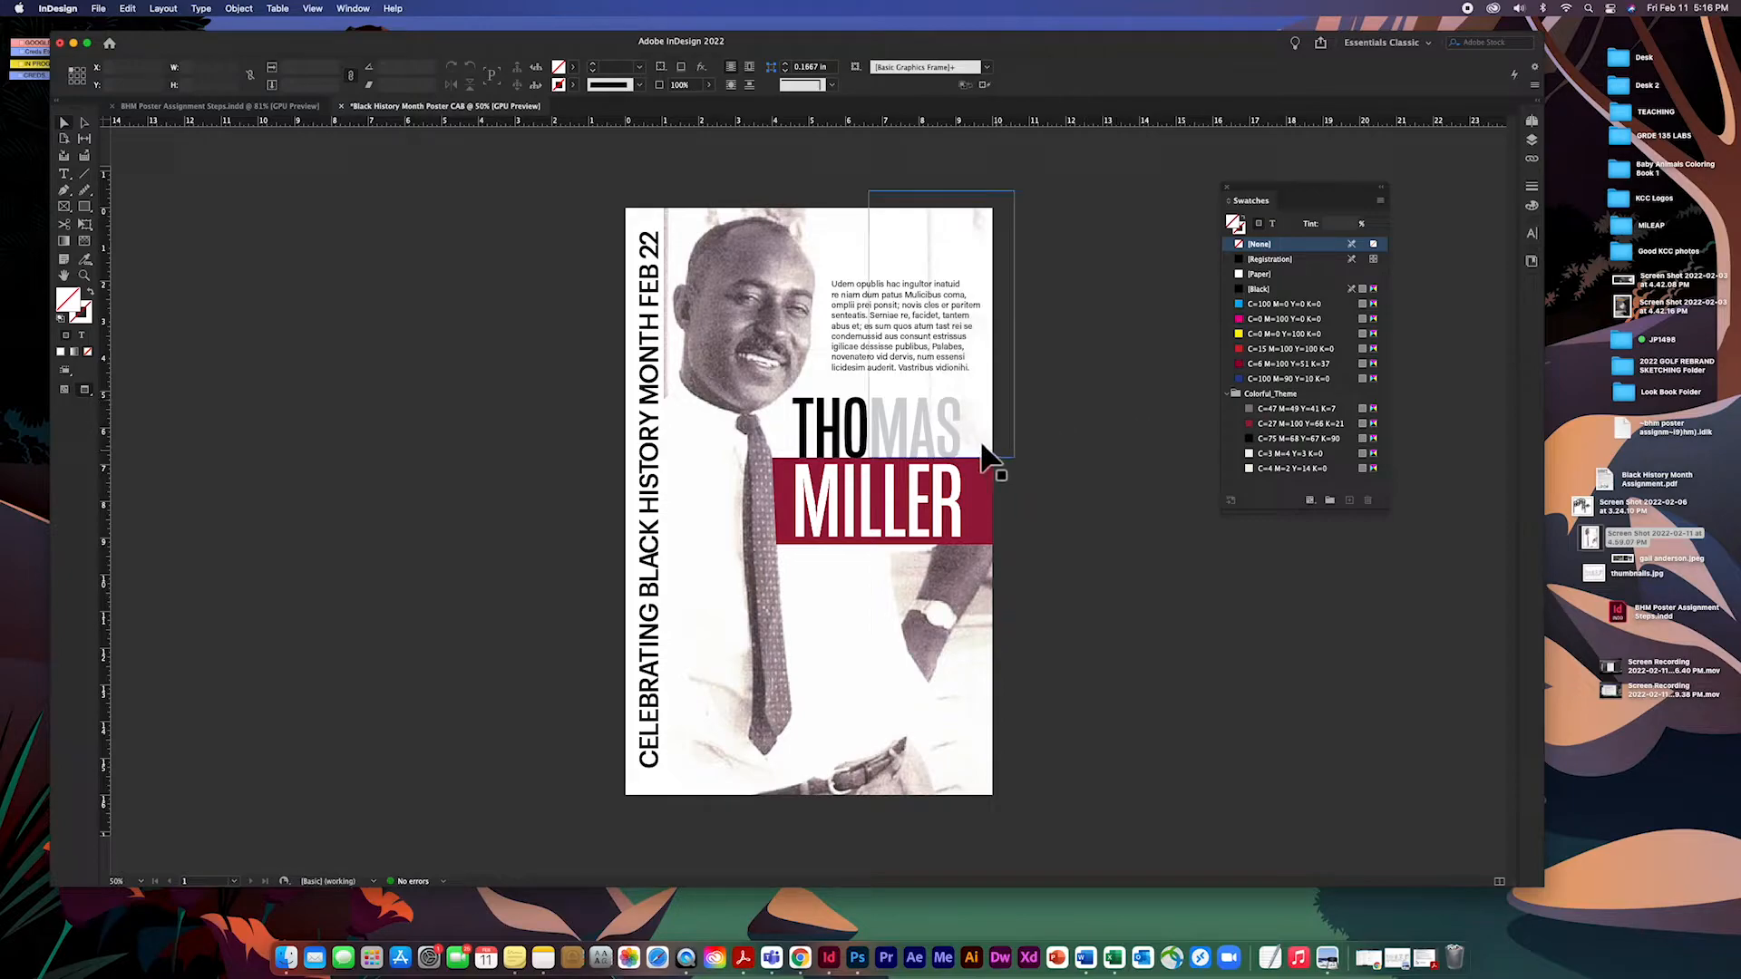
drag(941, 457, 947, 367)
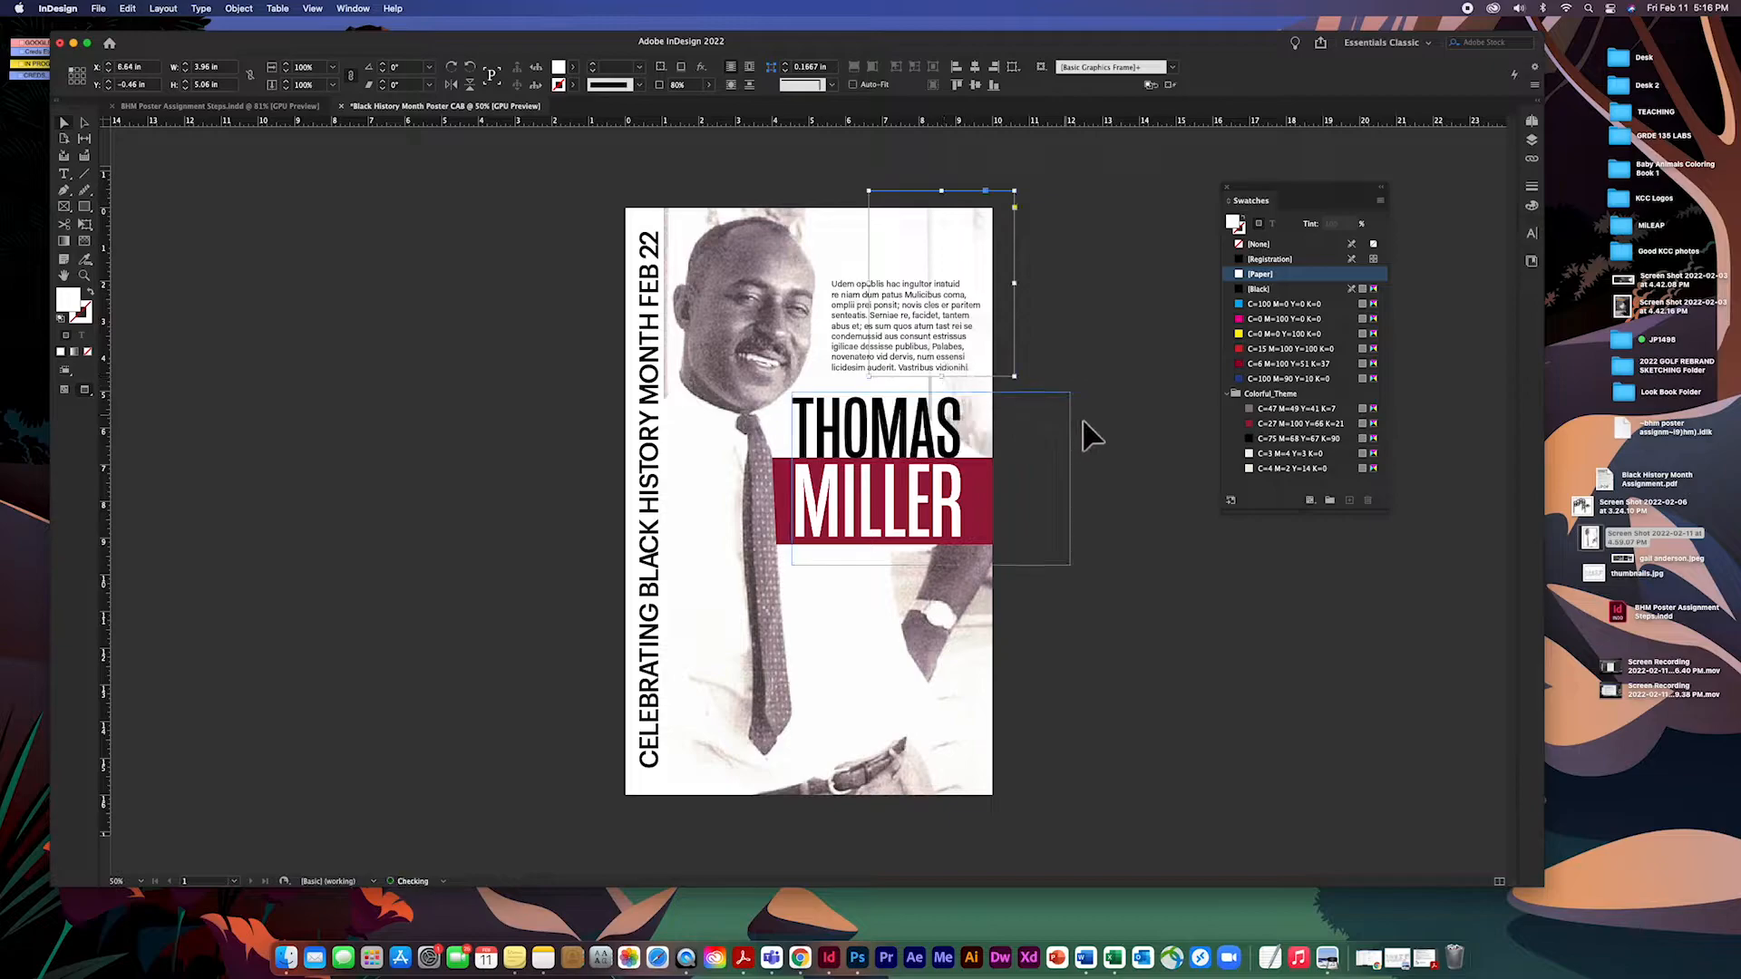
click(1126, 446)
click(934, 272)
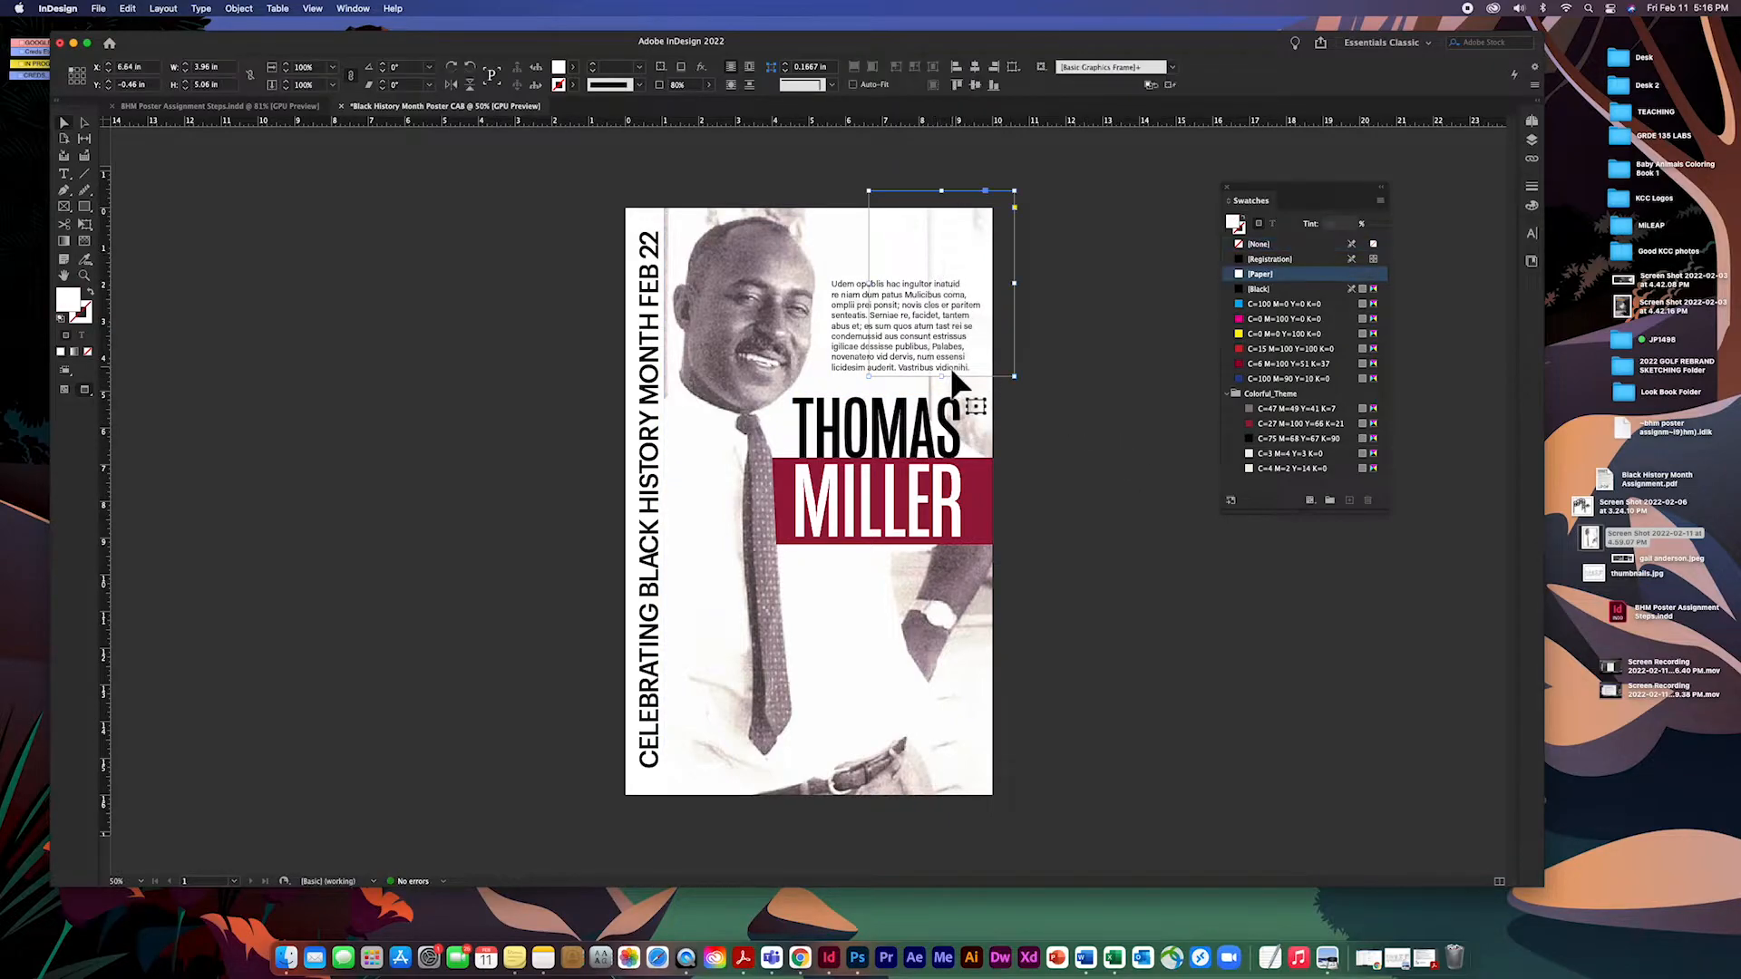
drag(951, 379, 951, 458)
Bring the large two-line name text frame to the front, above the semi-transparent white rectangle.
click(830, 449)
right_click(829, 444)
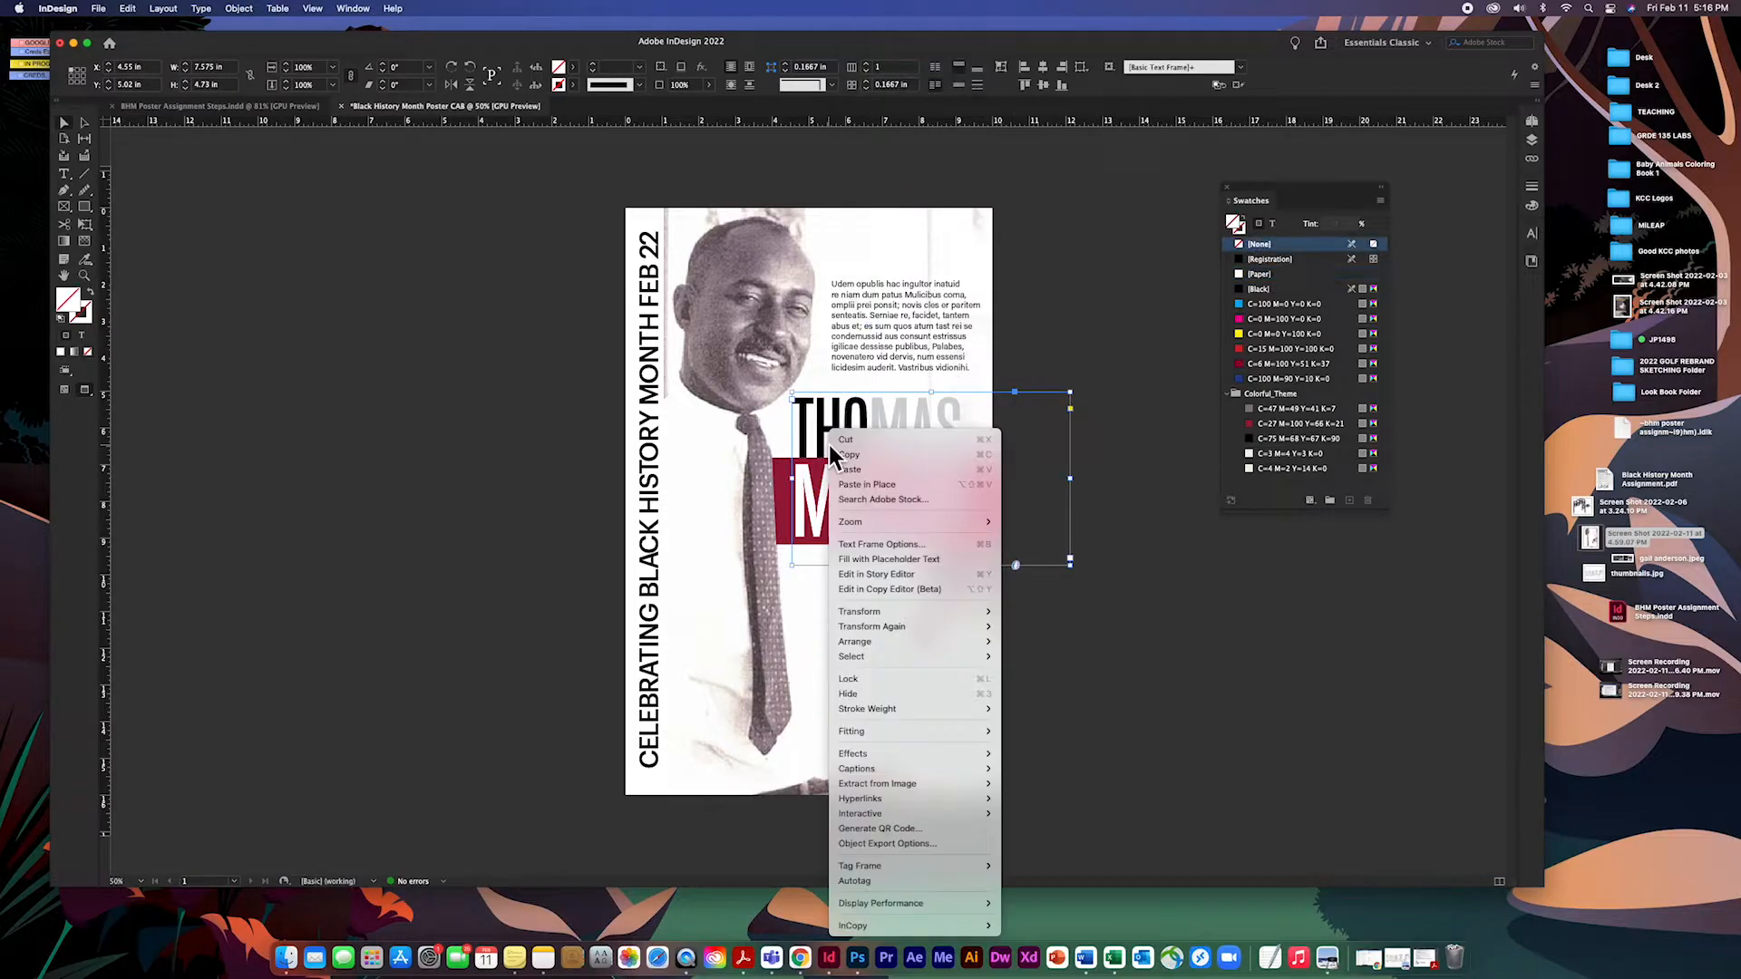
mouse_move(869, 641)
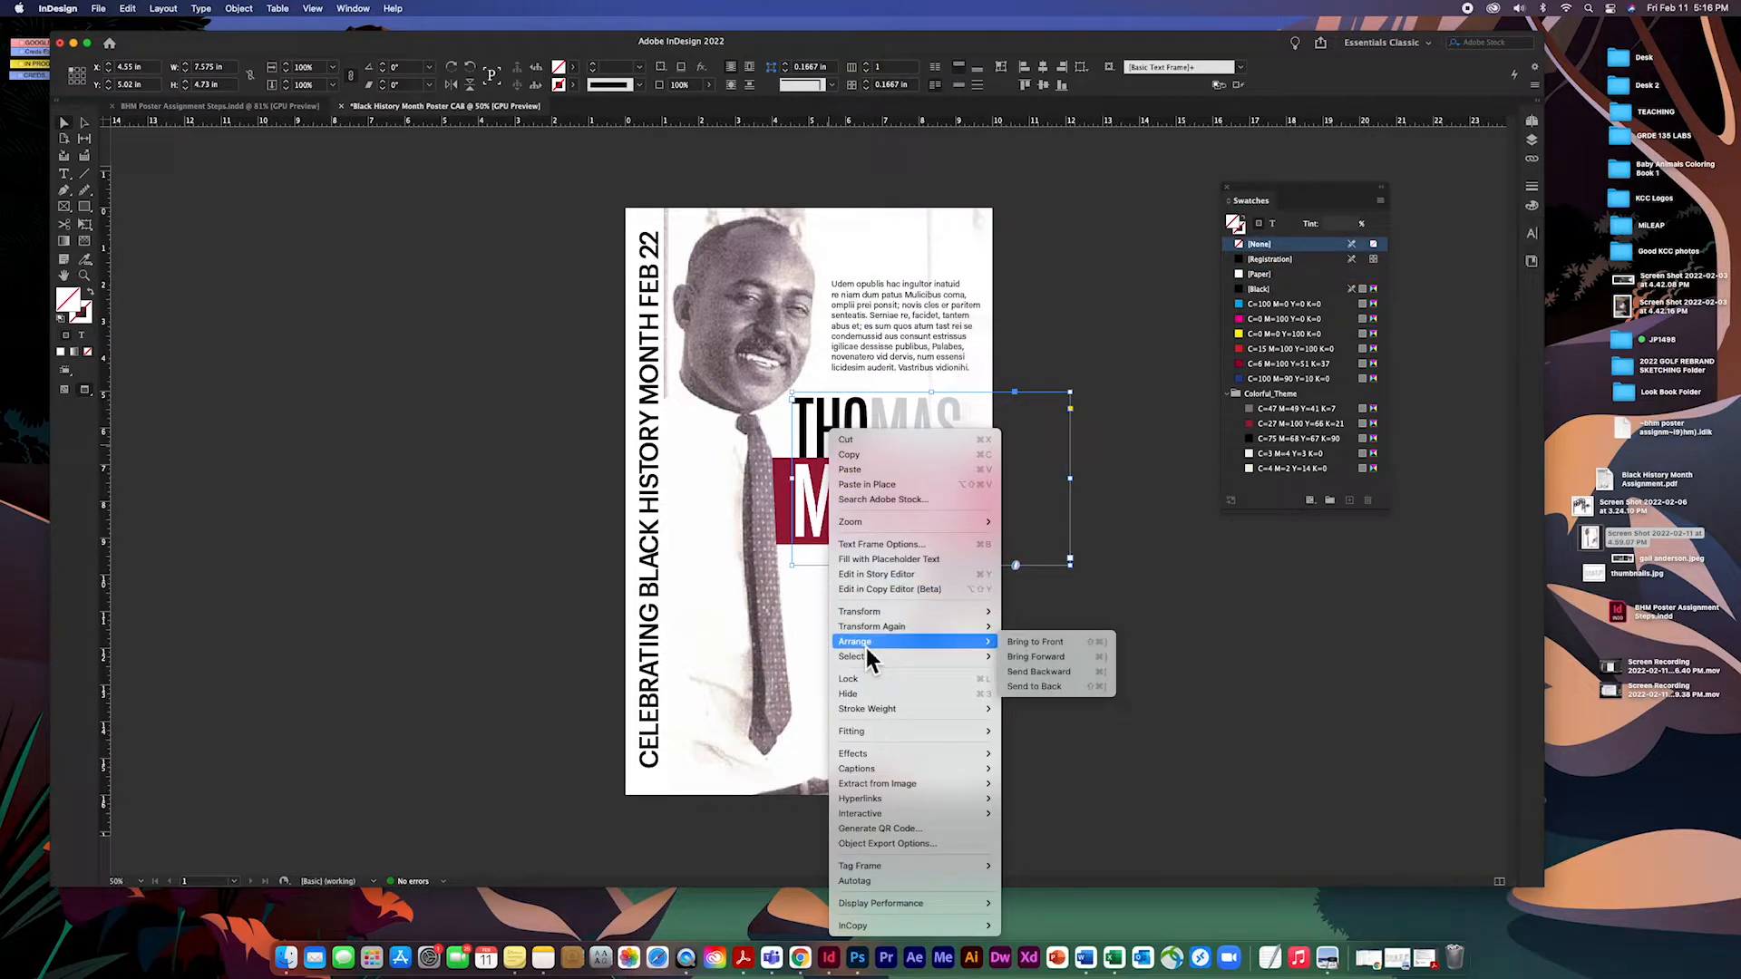
click(1038, 642)
click(1116, 508)
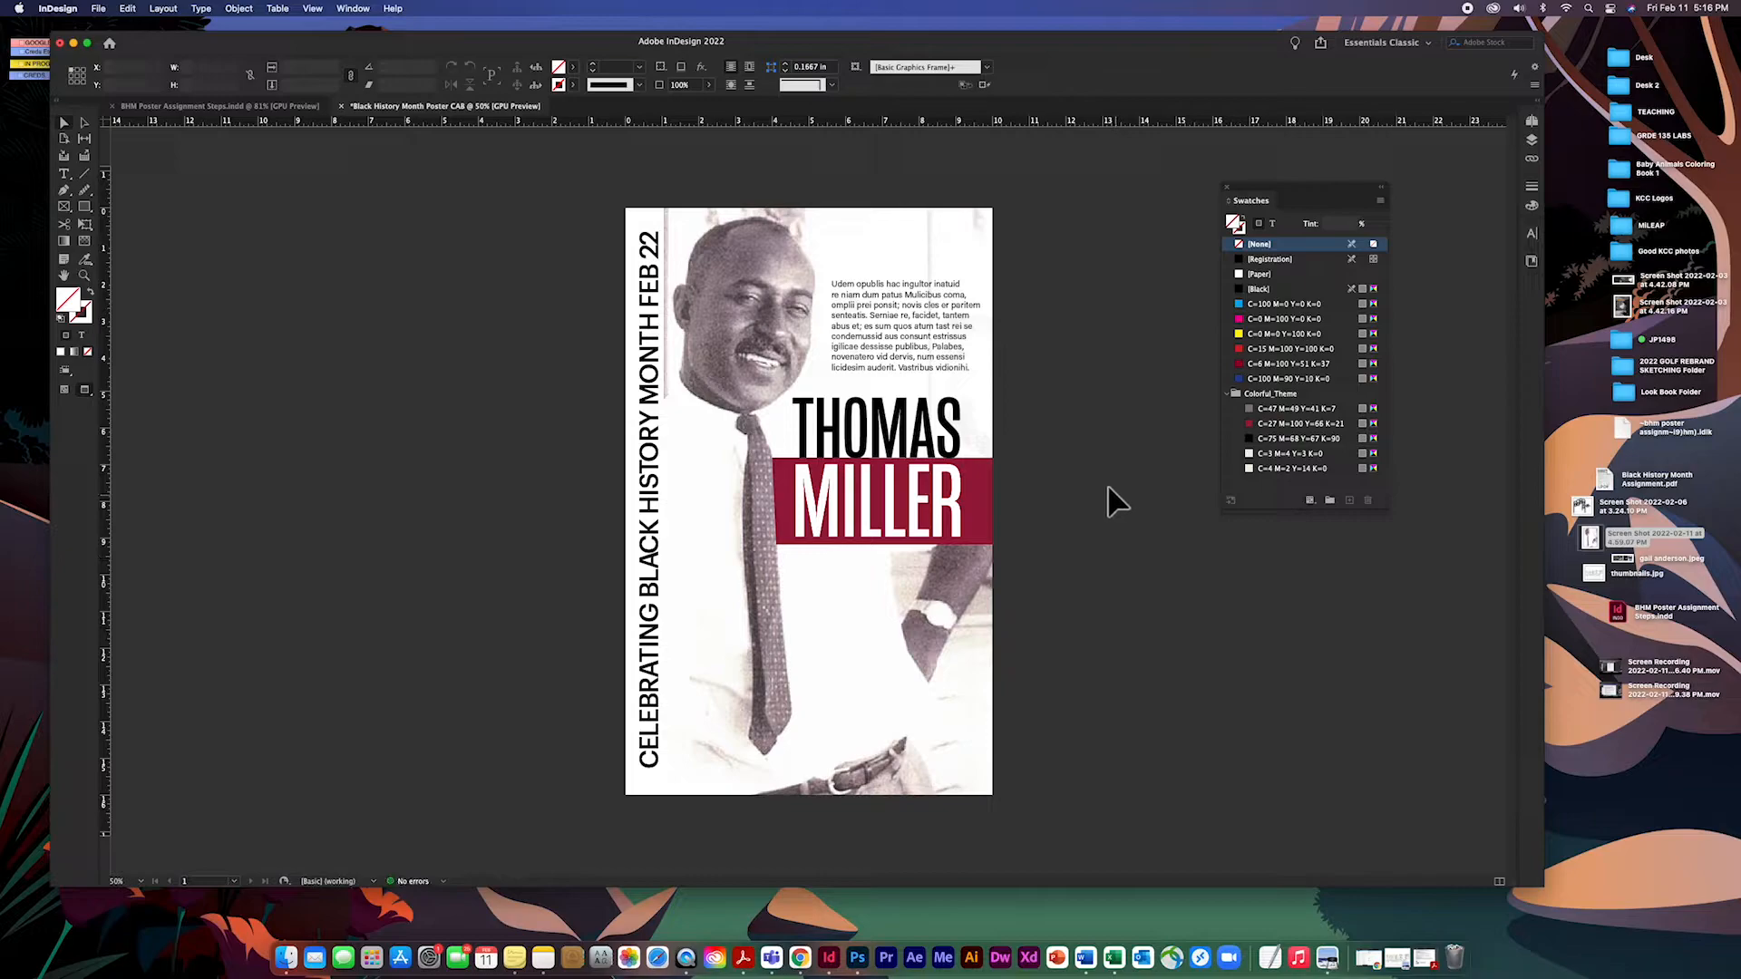
Scale the body text frame down to about 3.79 x 3.71 in and reposition it just above the name.
drag(929, 343, 945, 344)
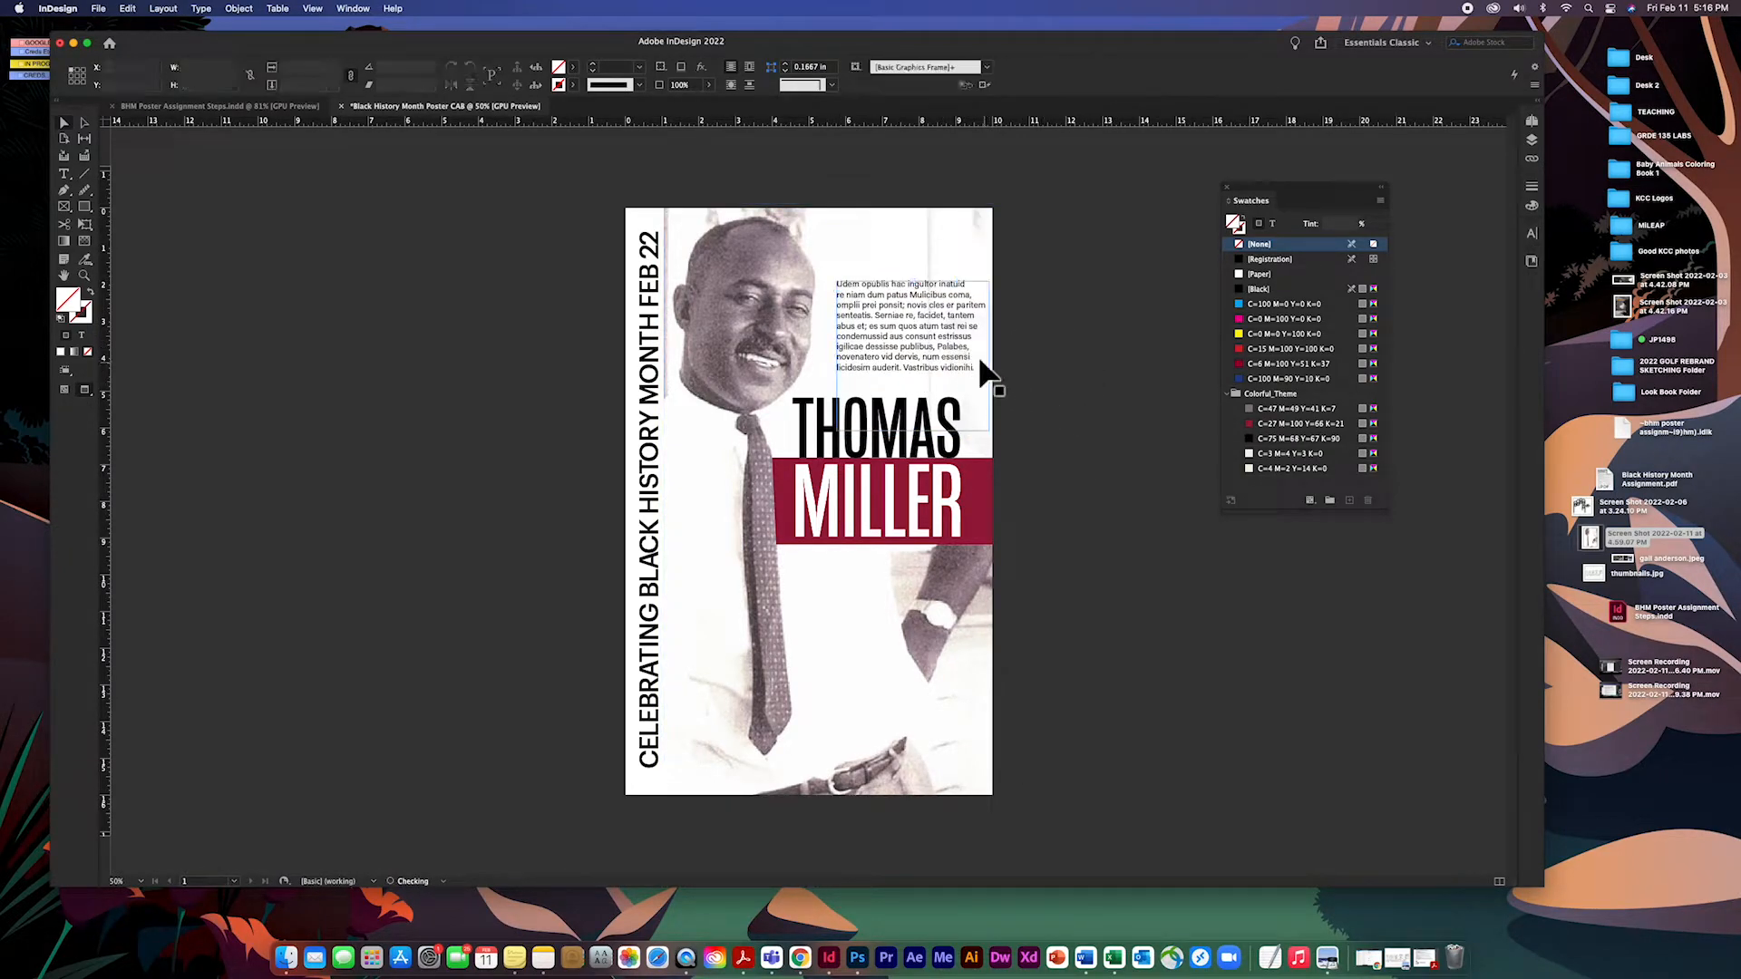
mouse_move(990, 430)
mouse_down()
mouse_move(1068, 562)
mouse_move(1003, 420)
mouse_move(977, 413)
mouse_up()
drag(923, 346, 928, 361)
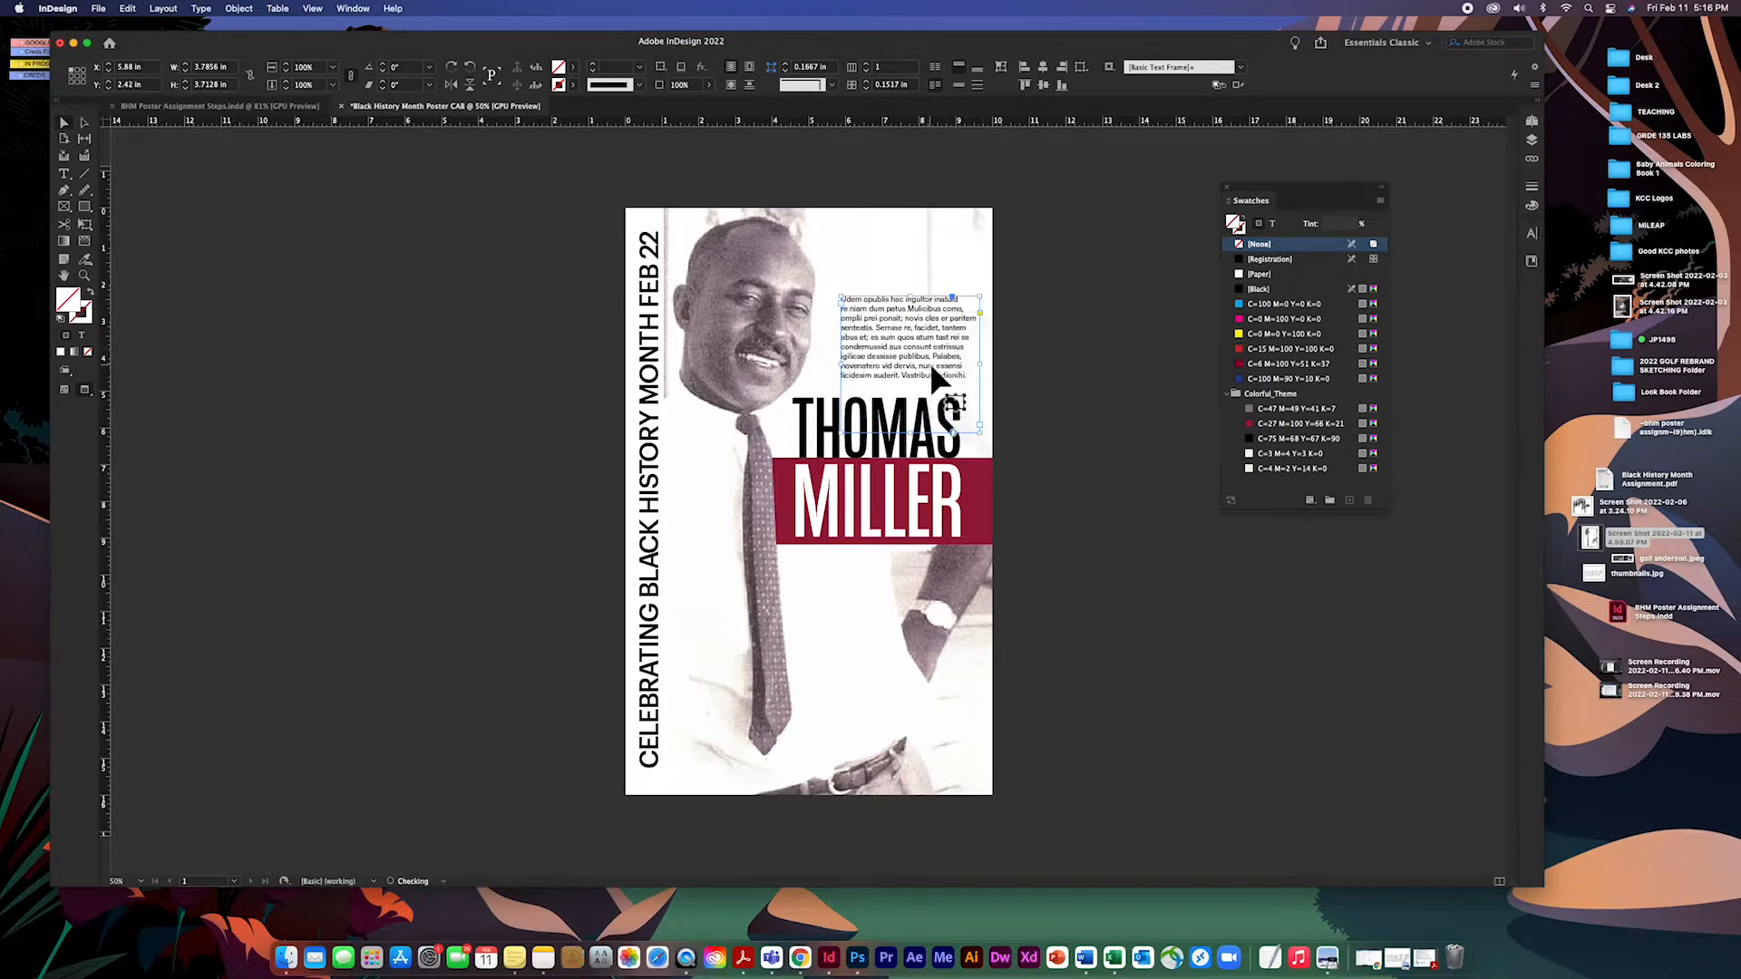
click(1045, 409)
click(1157, 519)
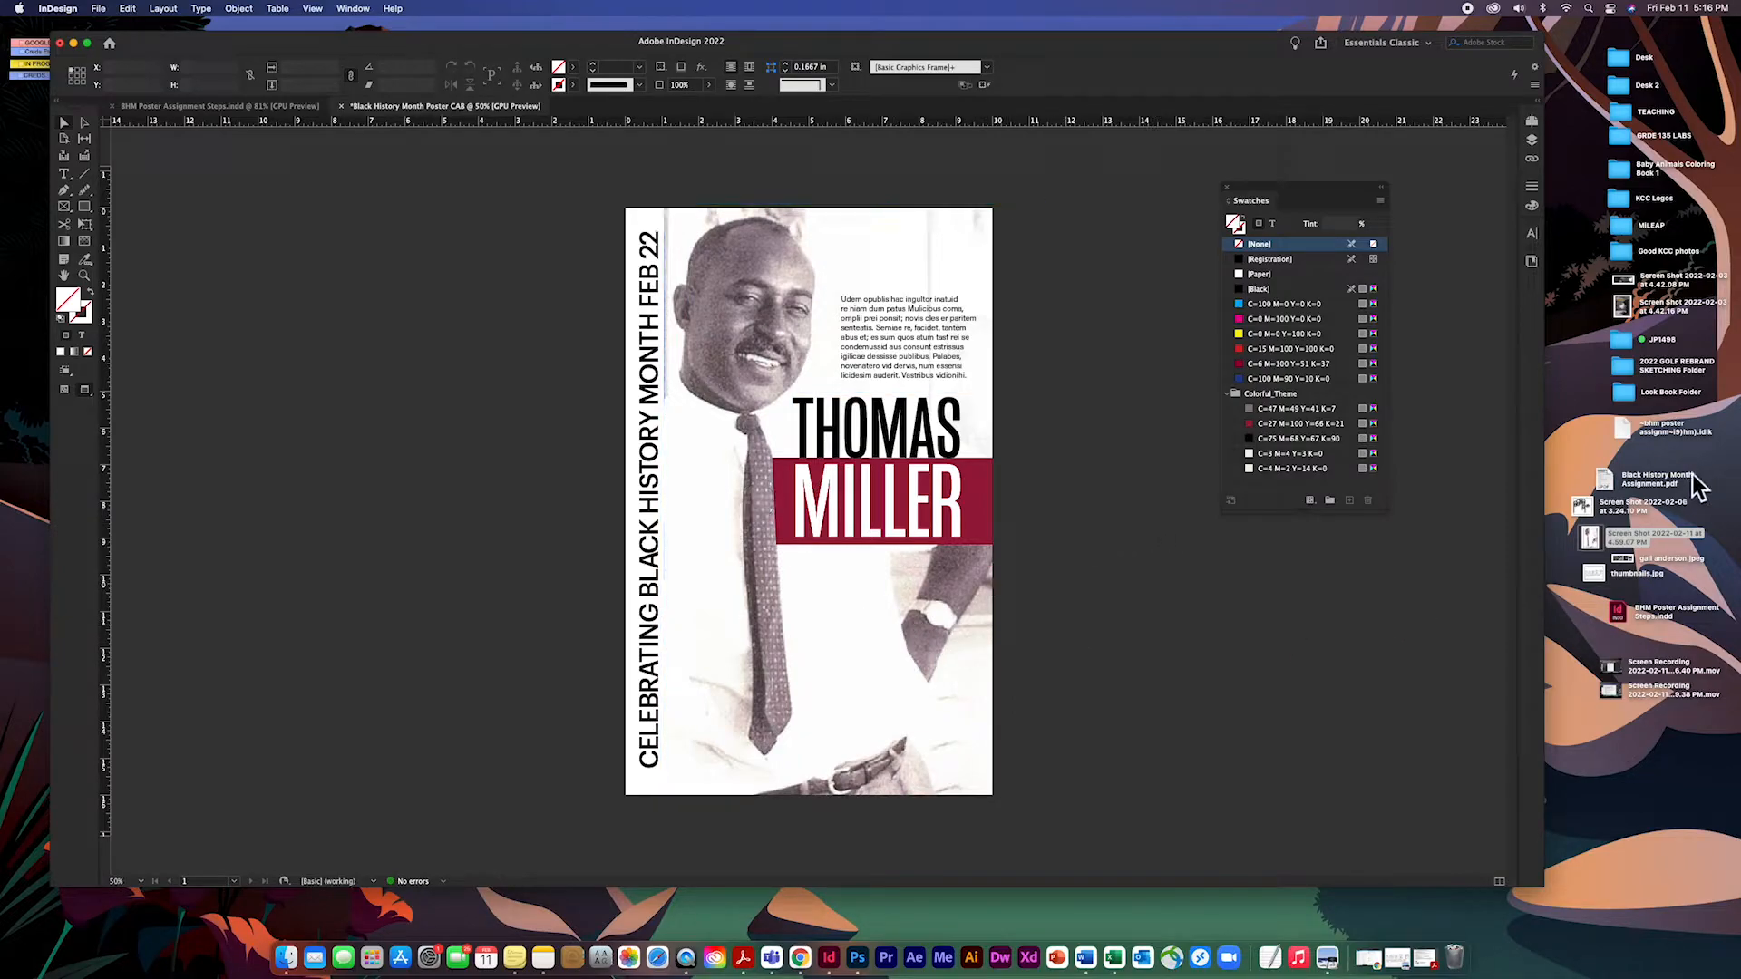
drag(1587, 509, 847, 635)
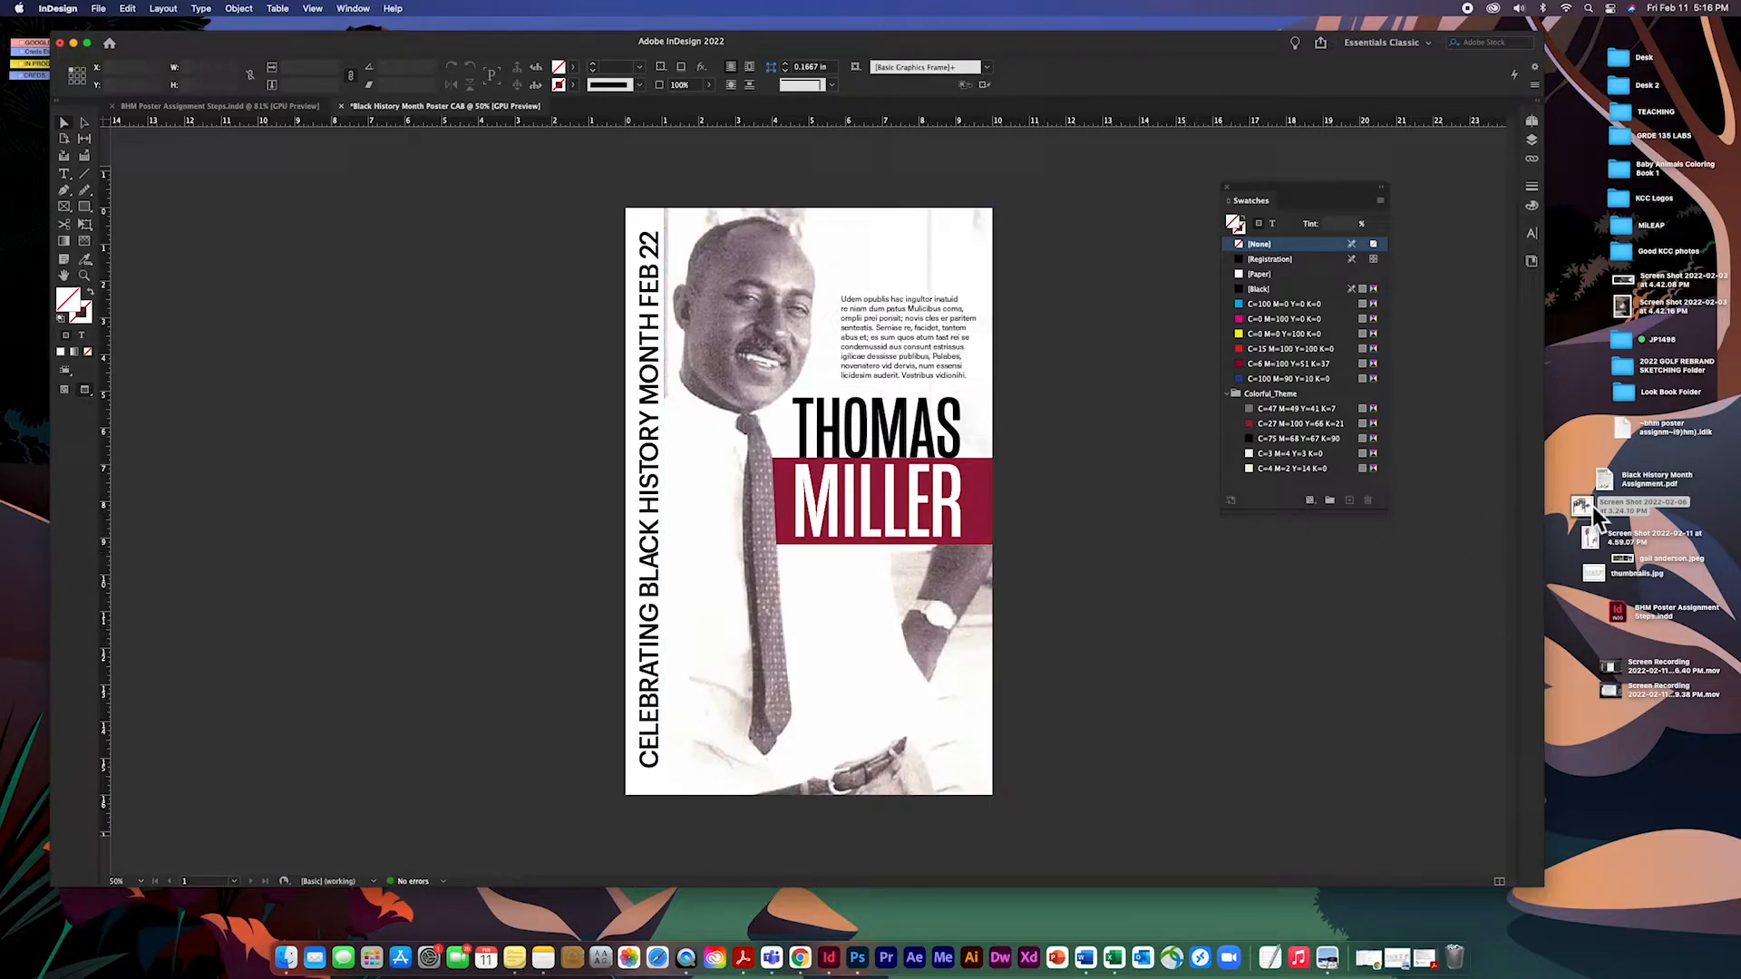
drag(1587, 509, 1124, 459)
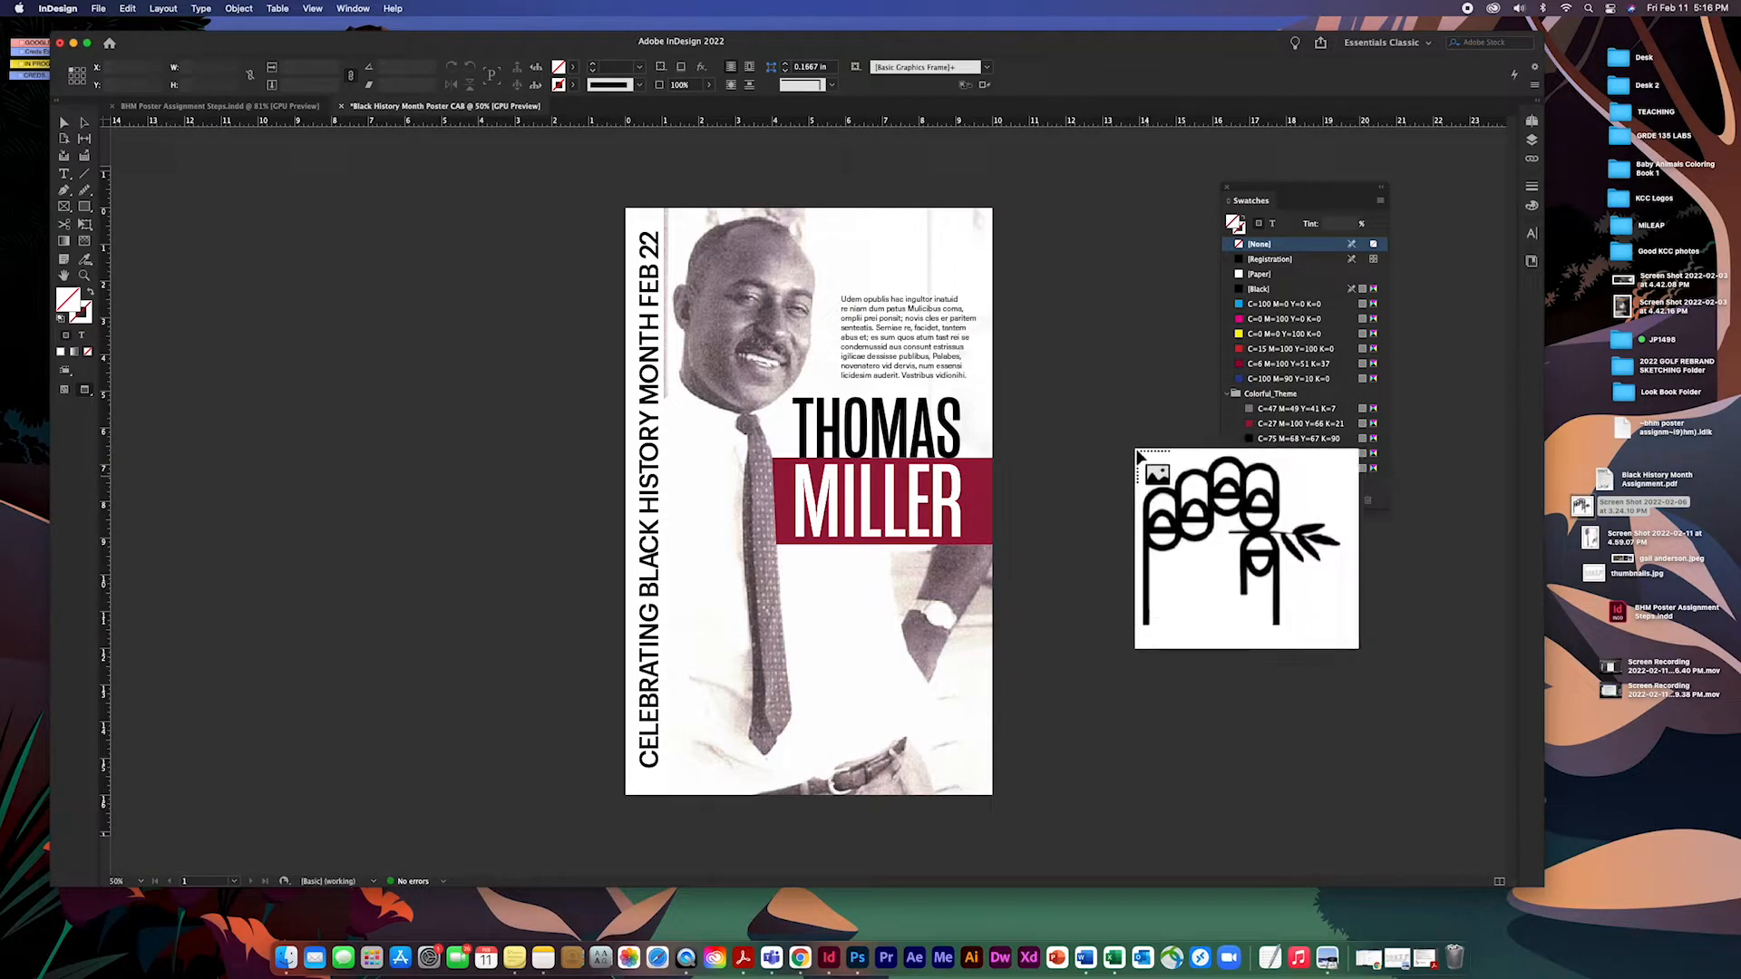
click(928, 221)
key(super+z)
click(822, 223)
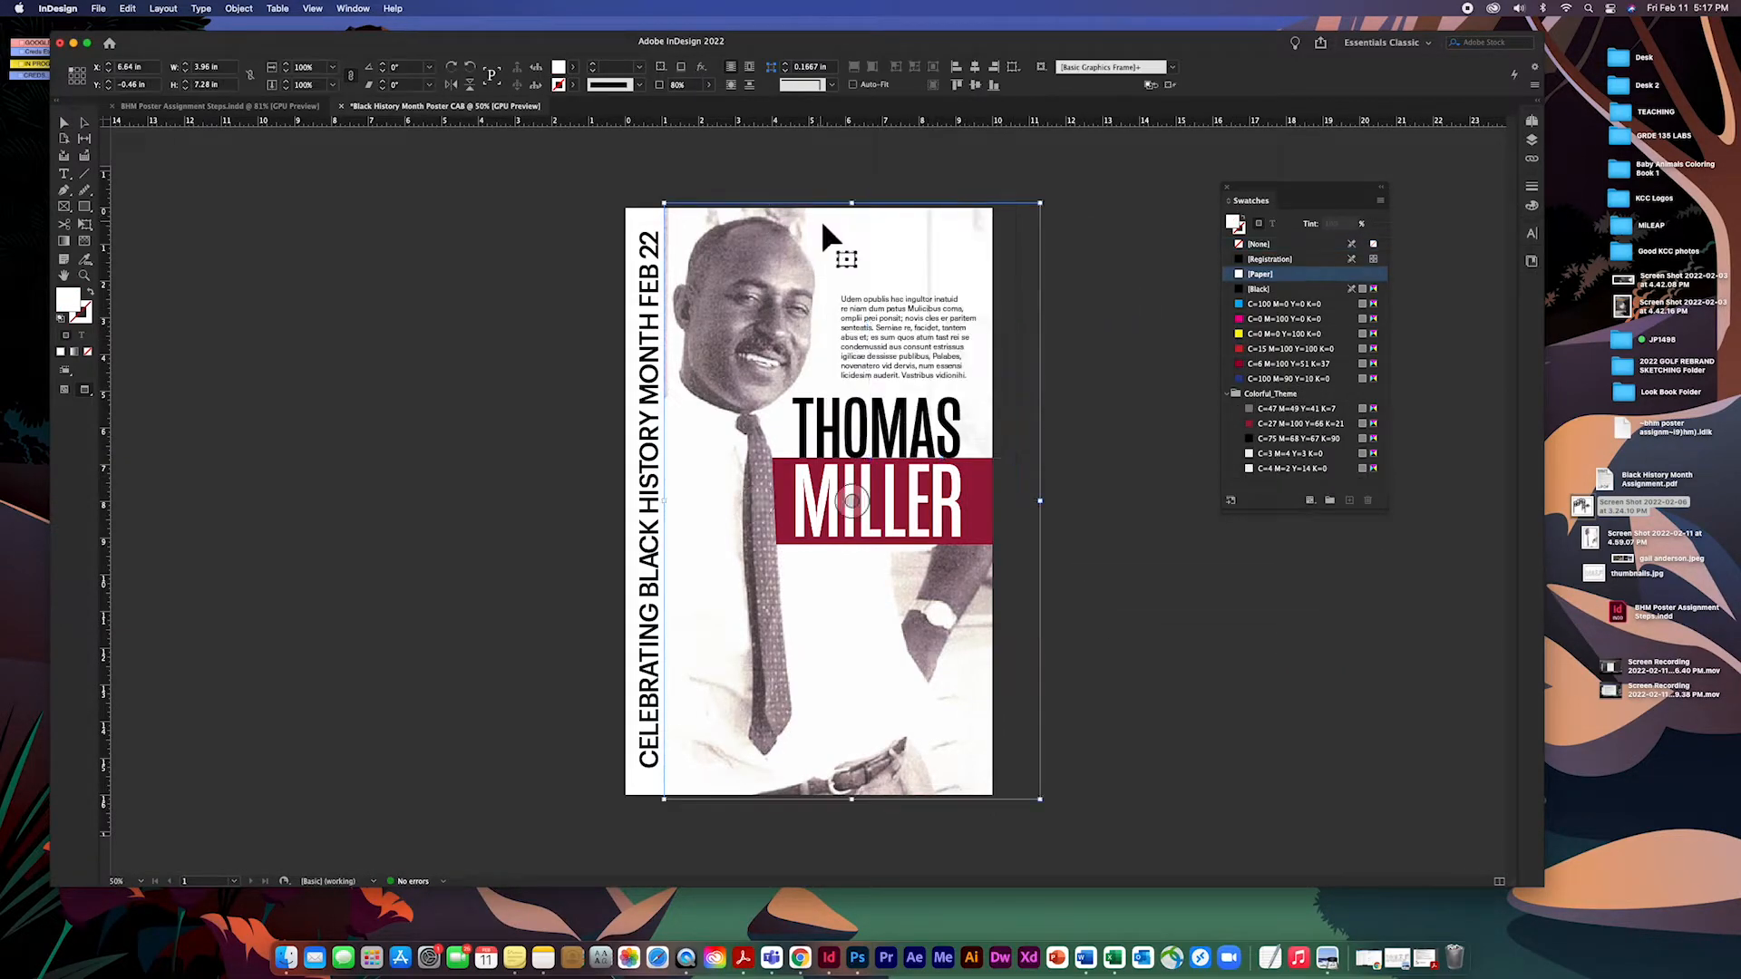
key(super+z)
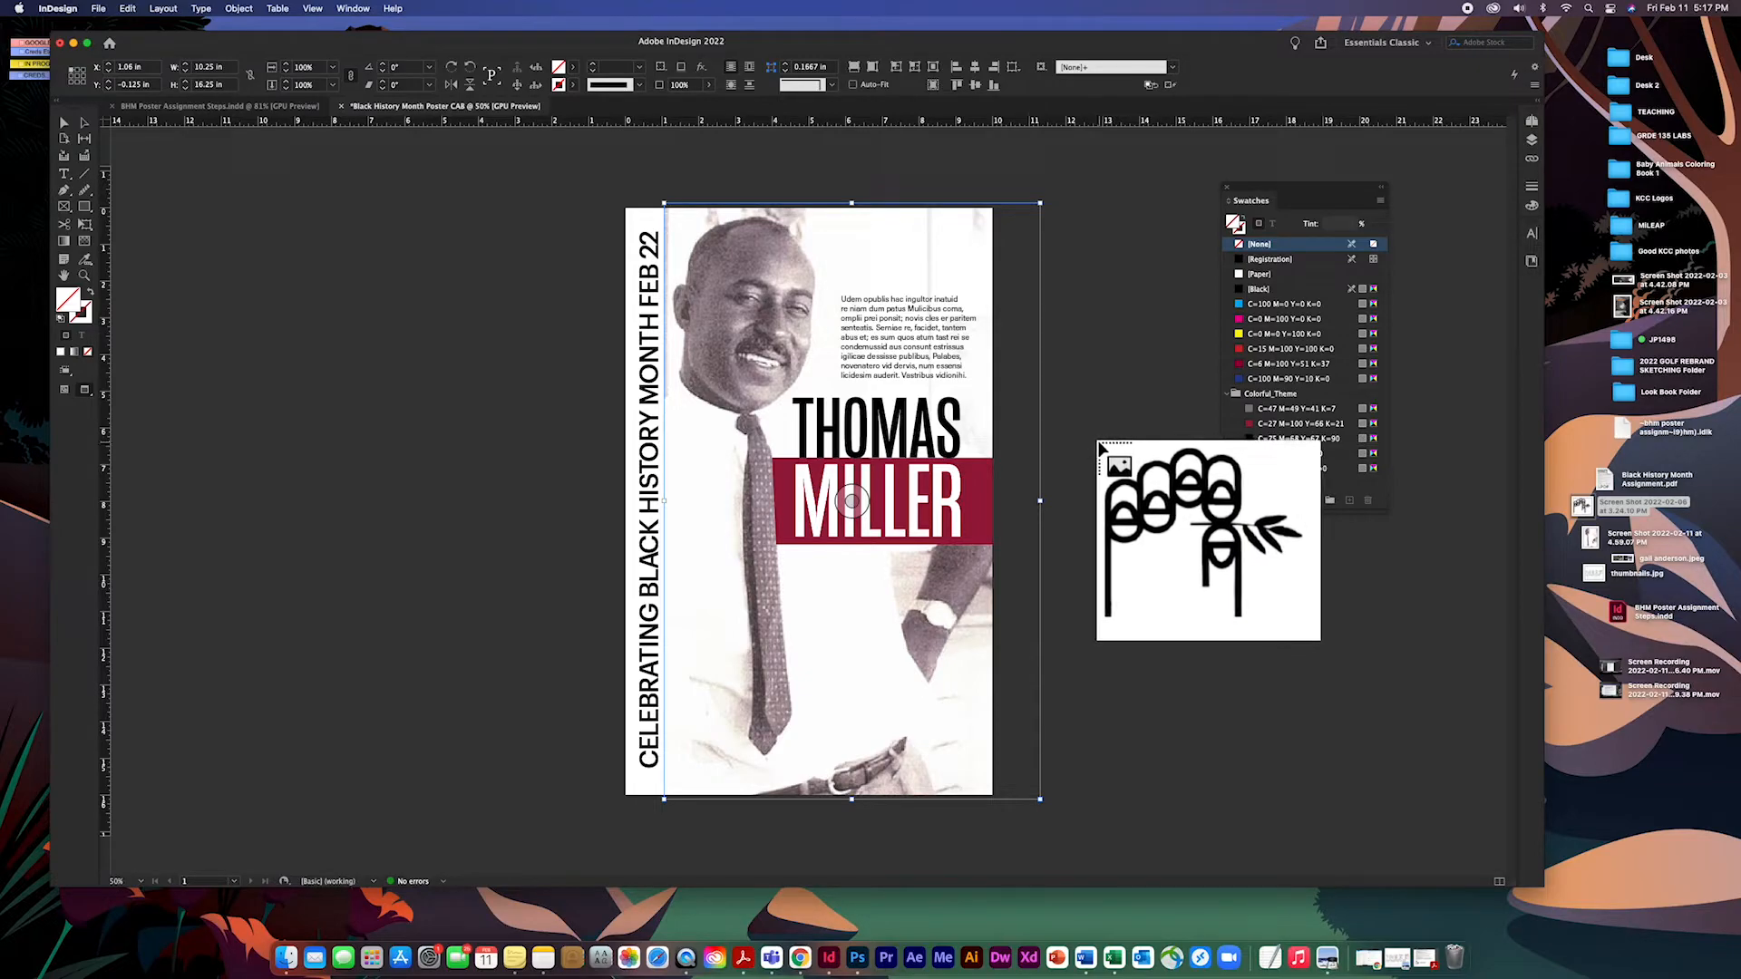
key(Escape)
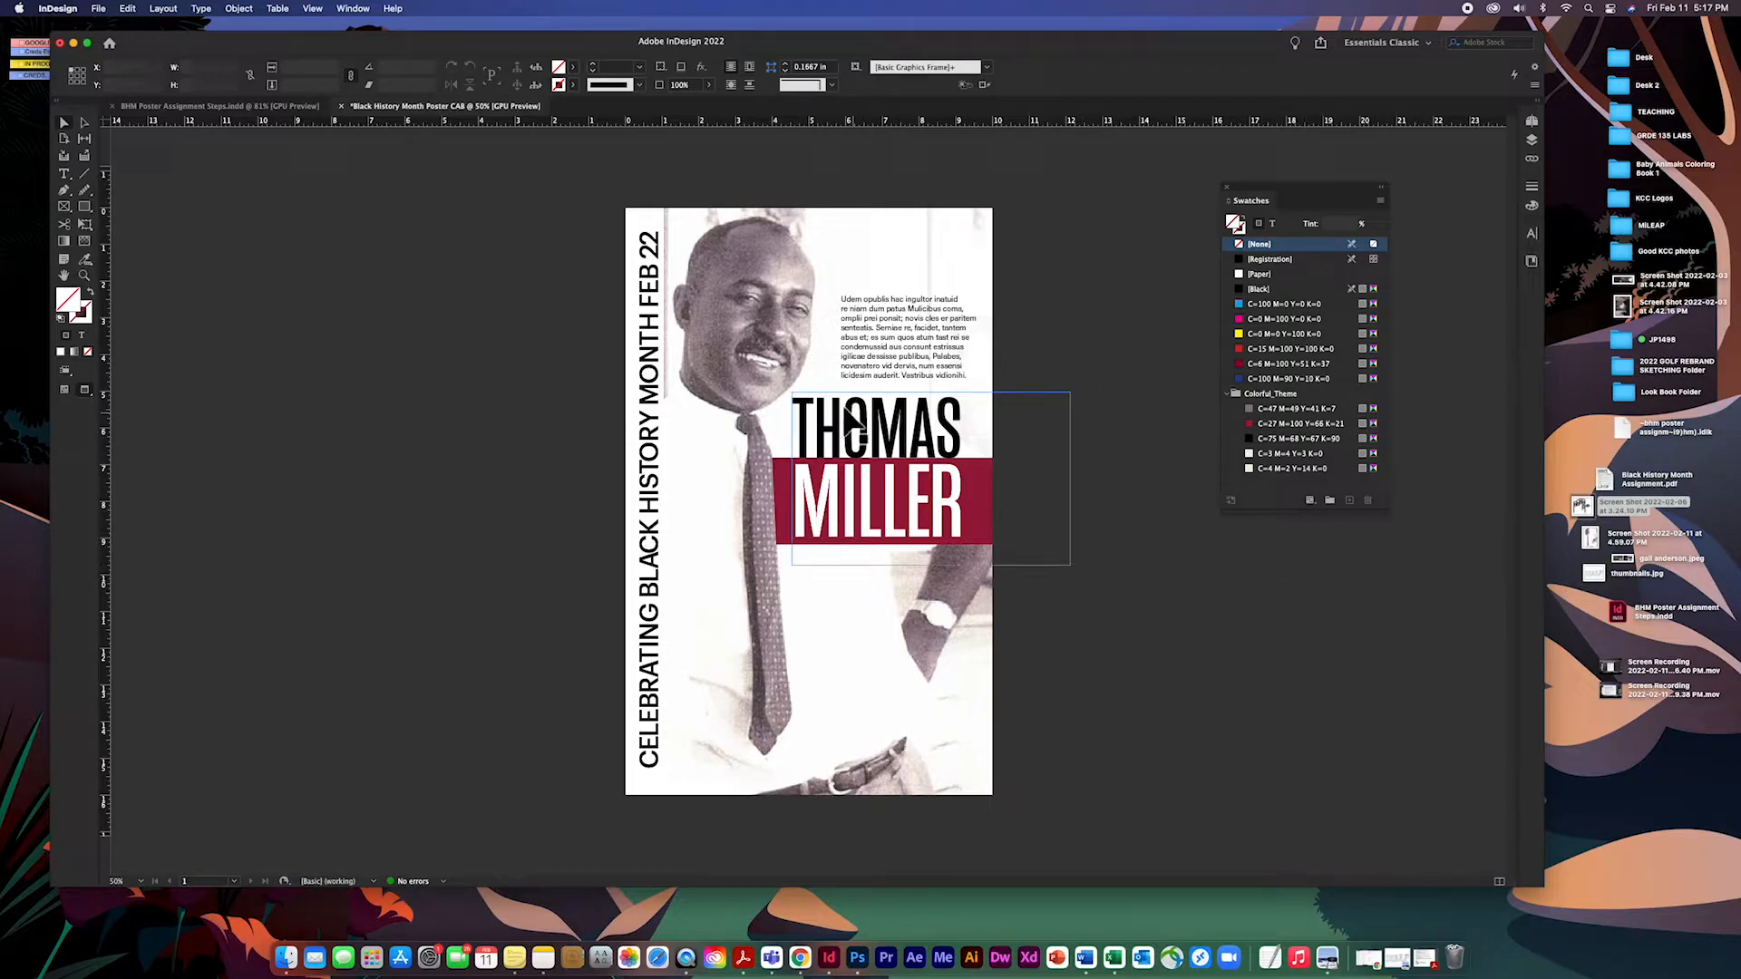
Place the hand-and-branch screenshot from the desktop below the maroon bar and size its frame to about 3.88 x 3.34 in.
drag(1583, 512, 930, 673)
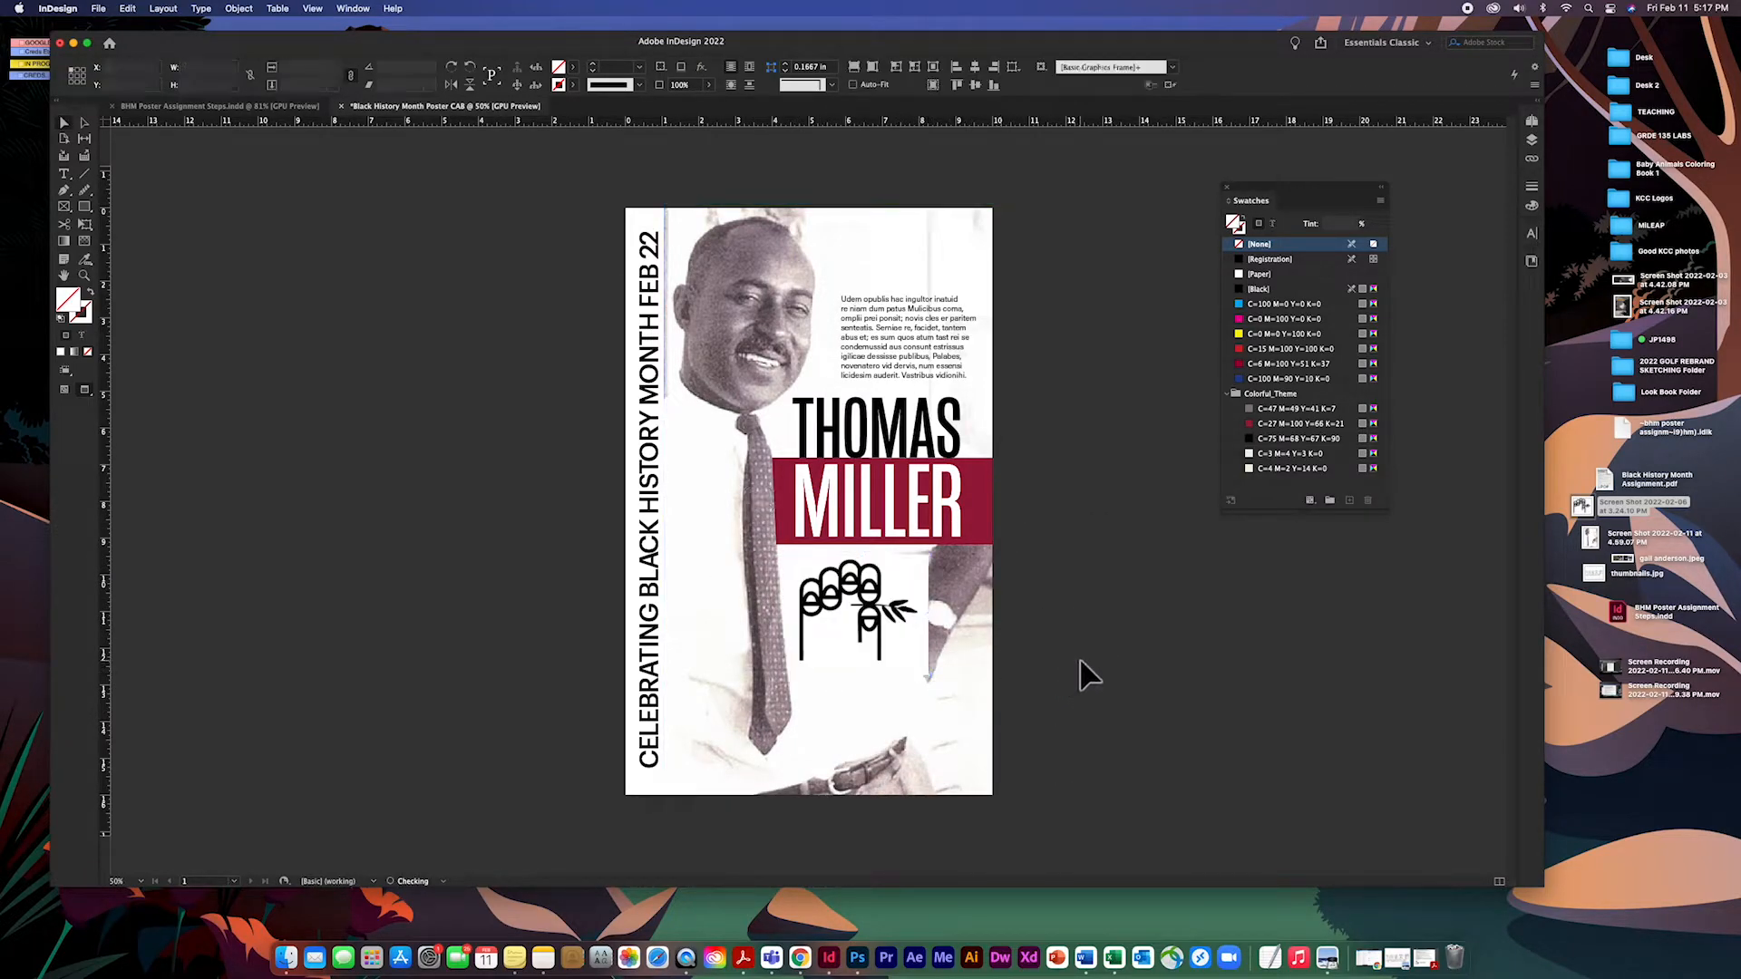
click(1079, 658)
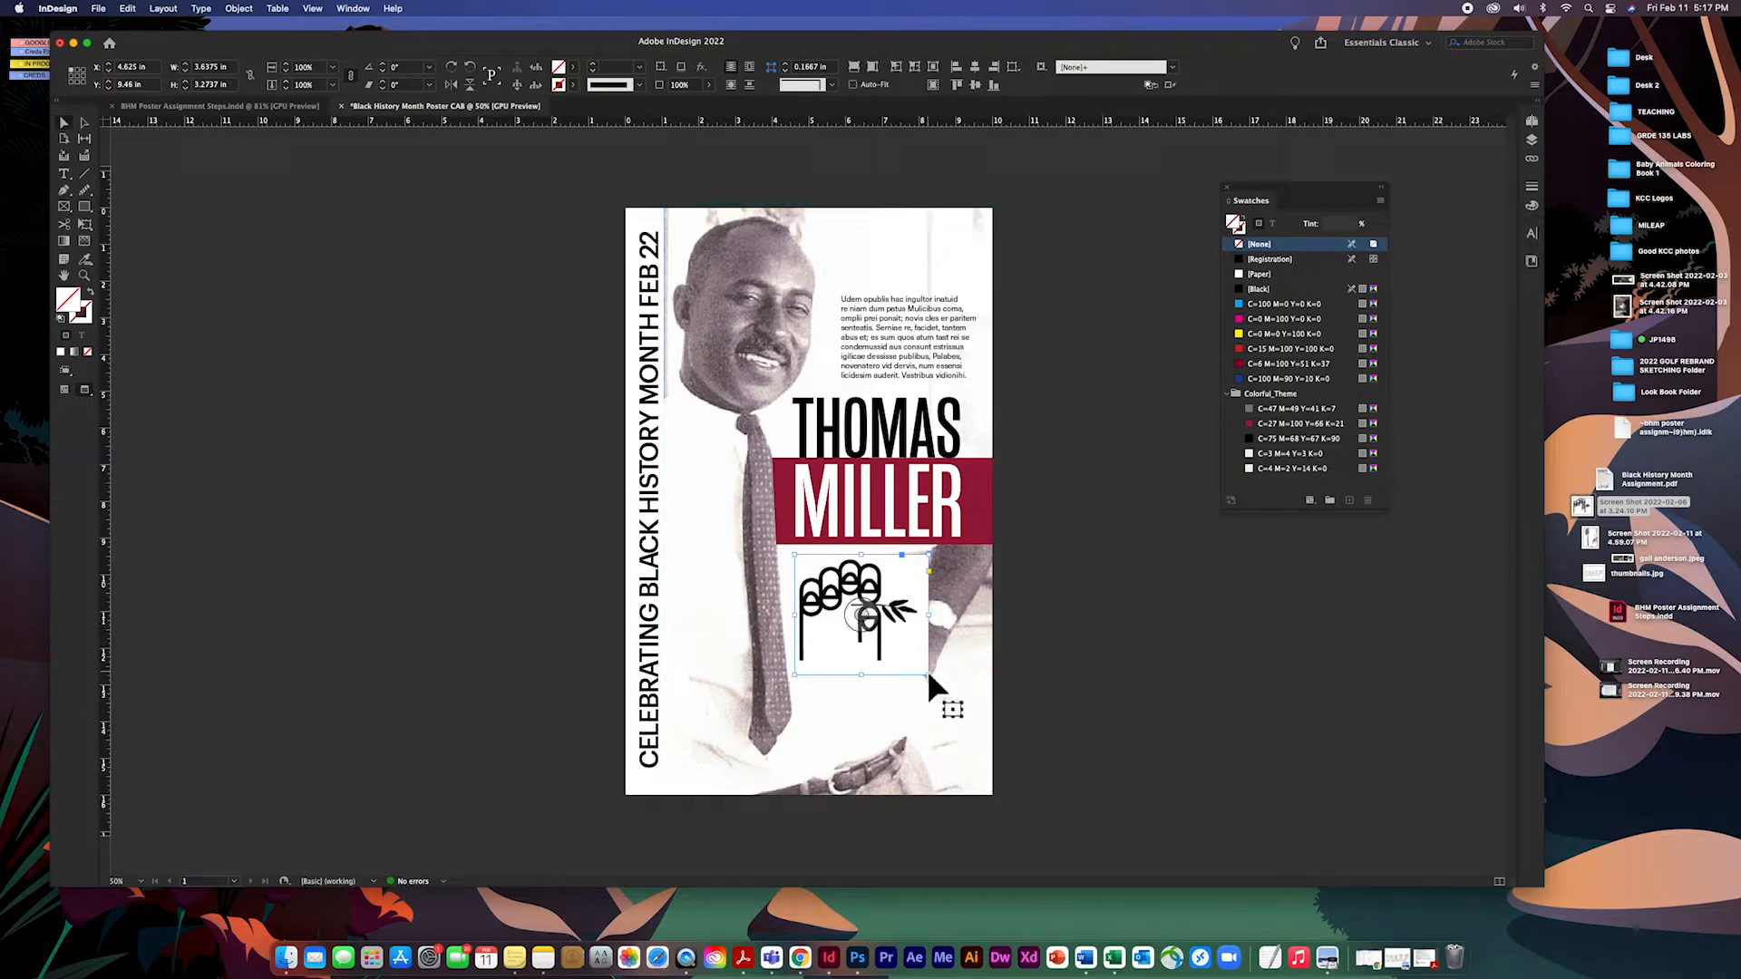
drag(927, 671, 927, 673)
click(1075, 677)
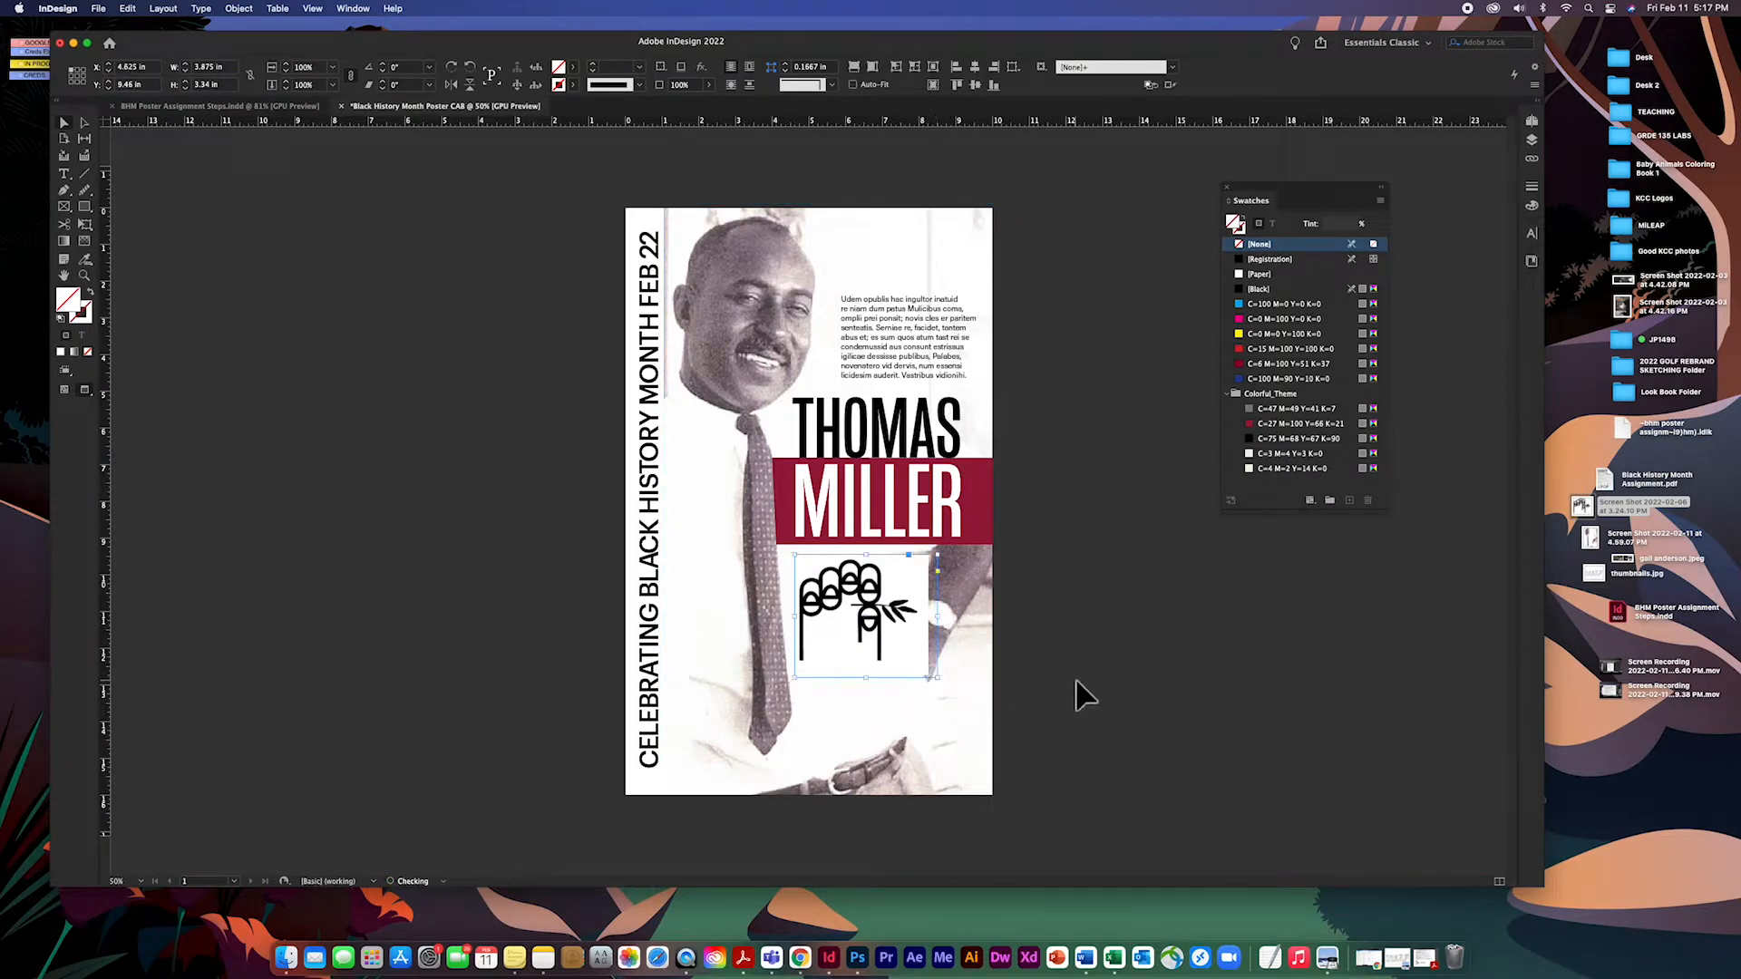
Remove the hand drawing's white background with a Detect Edges clipping path, threshold 25 and tolerance 2.
click(923, 604)
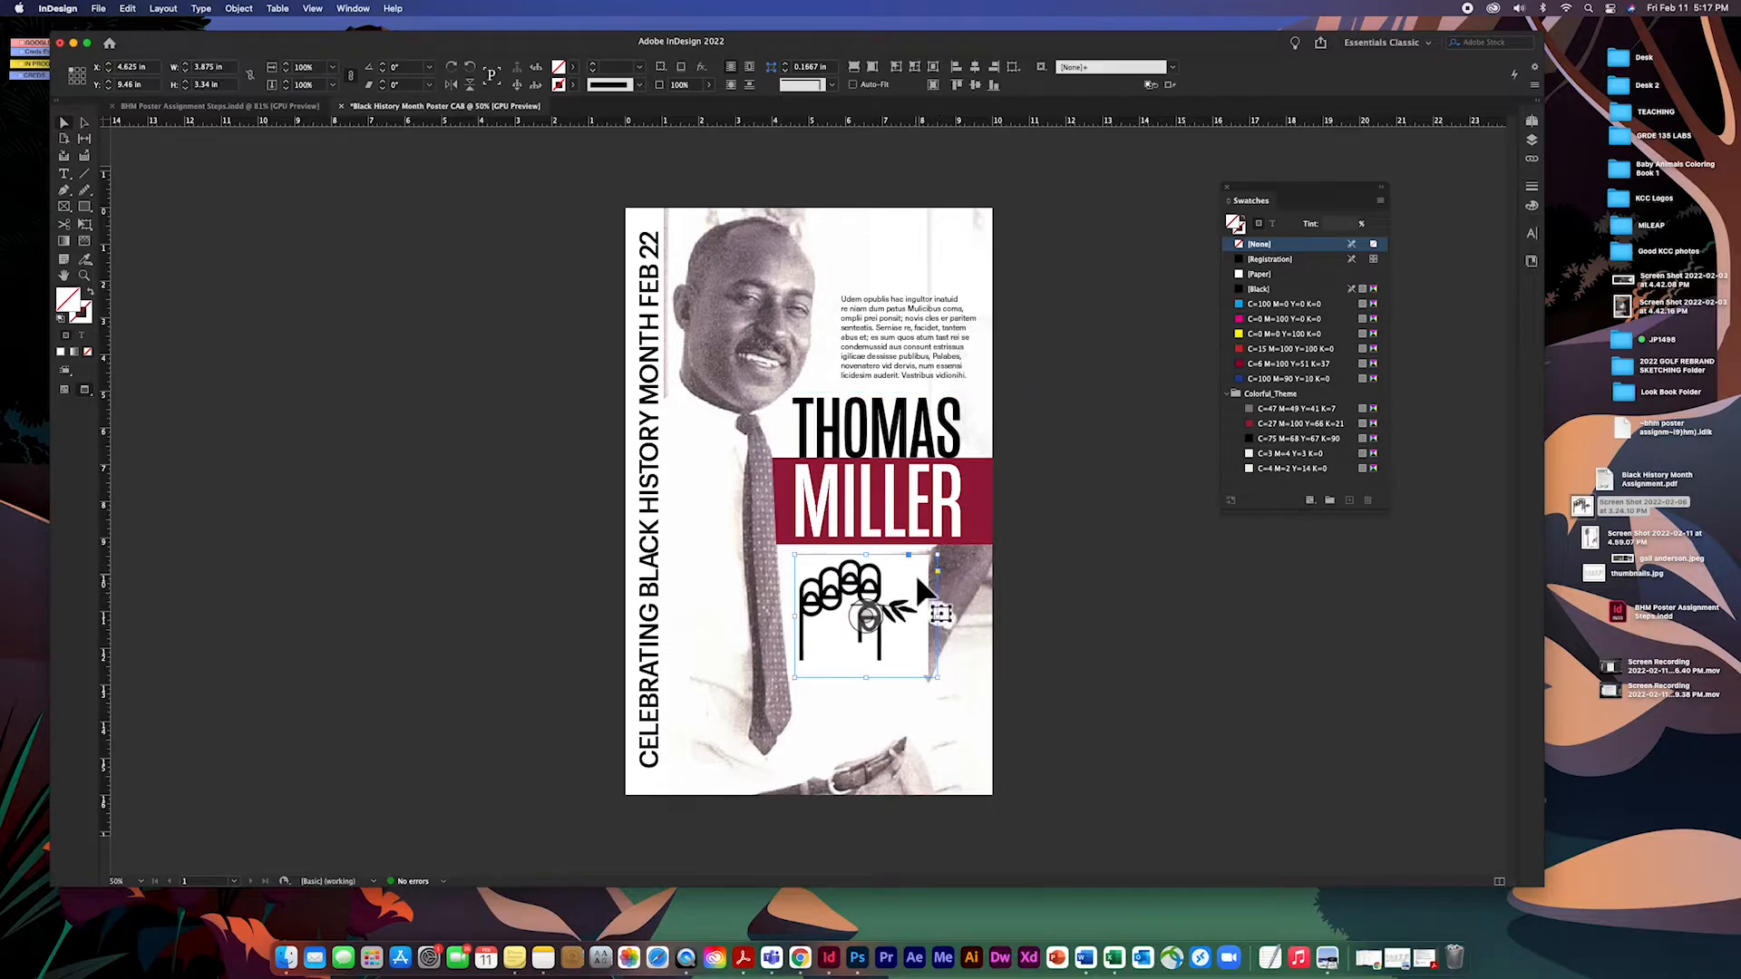
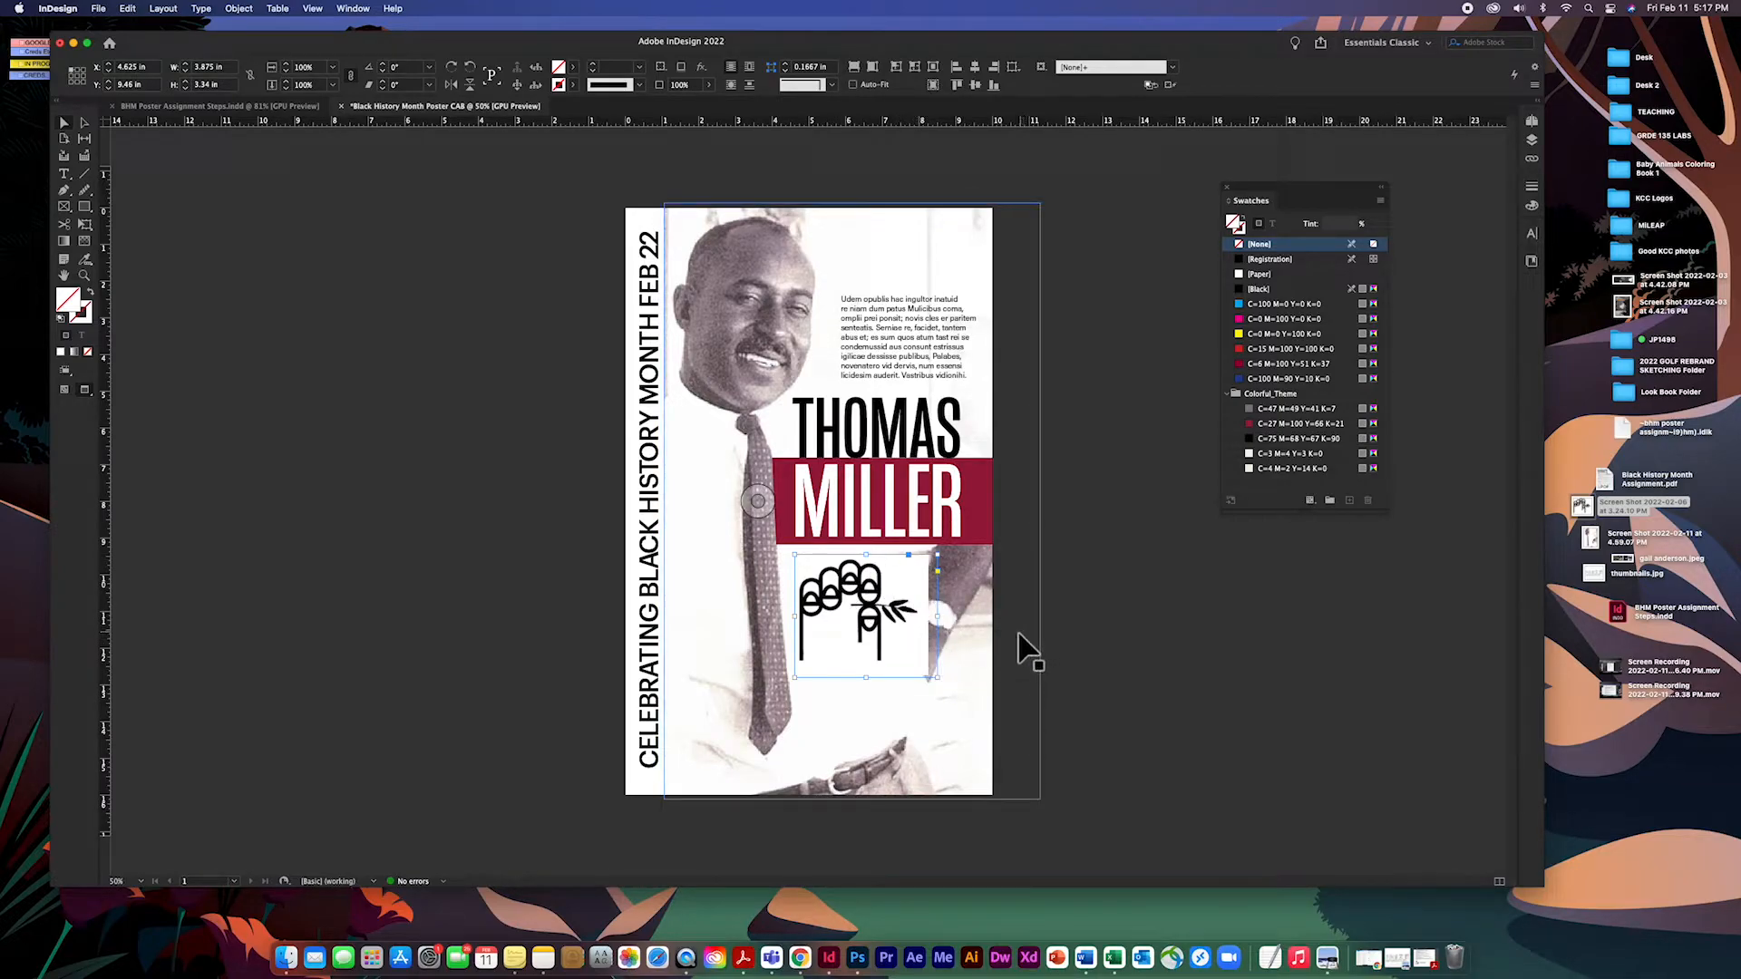
click(1061, 646)
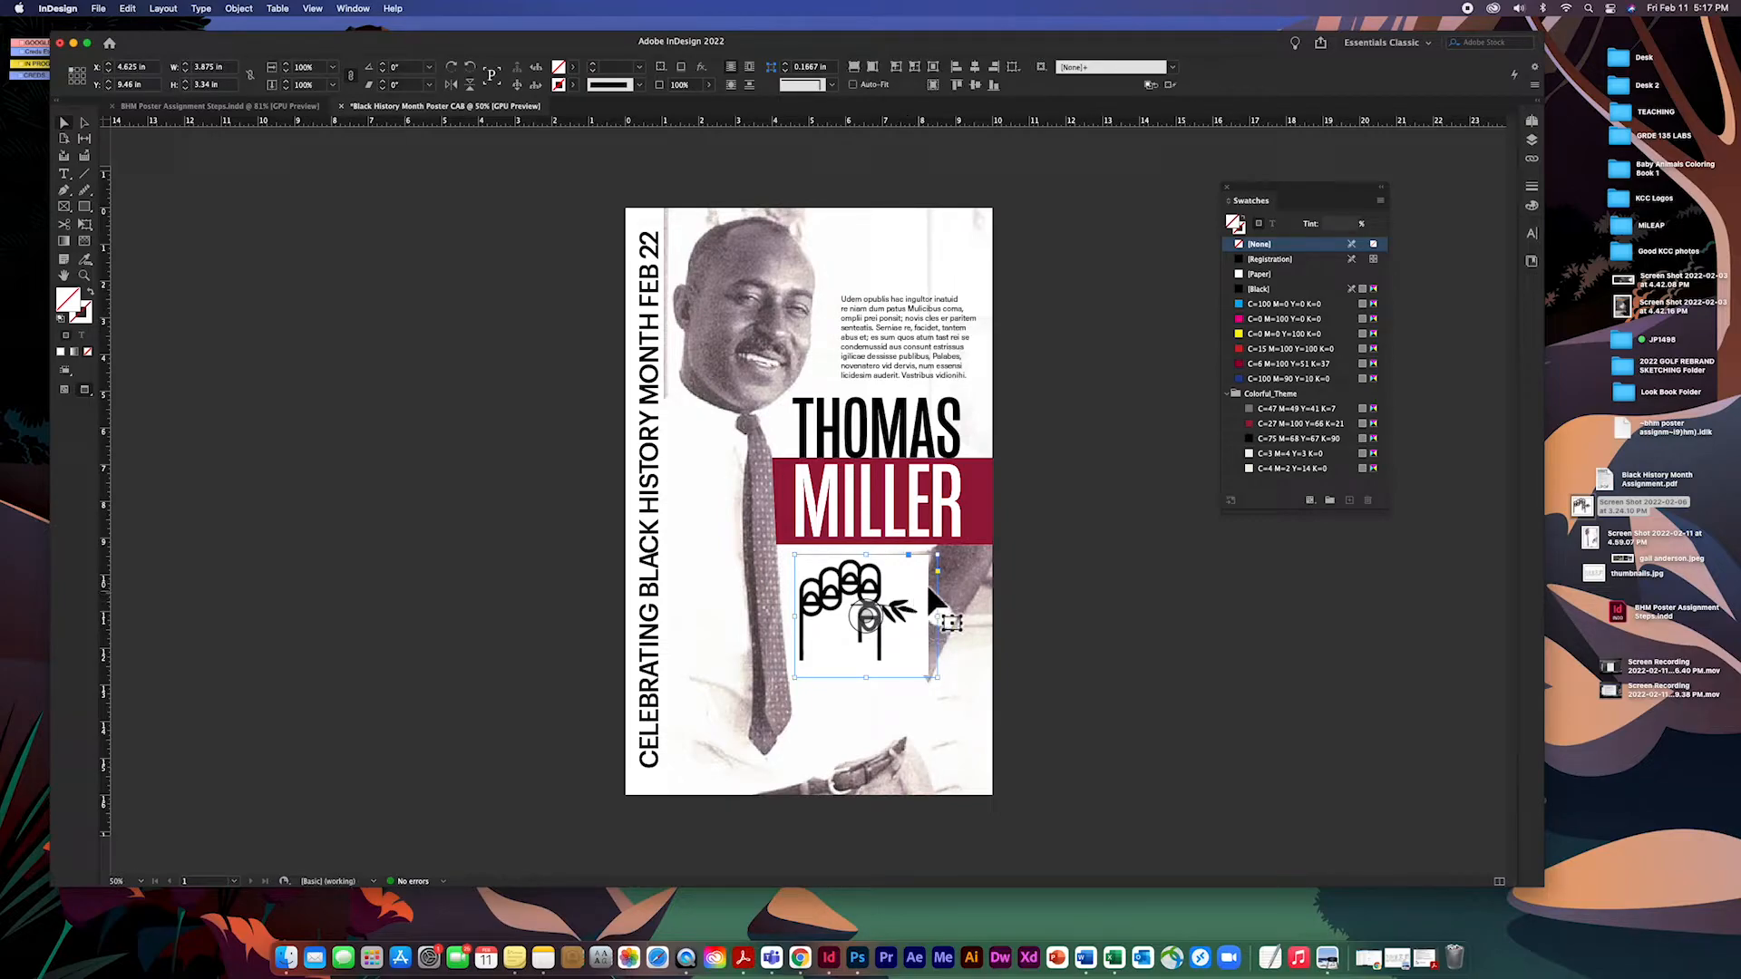
click(1055, 610)
click(891, 605)
click(240, 8)
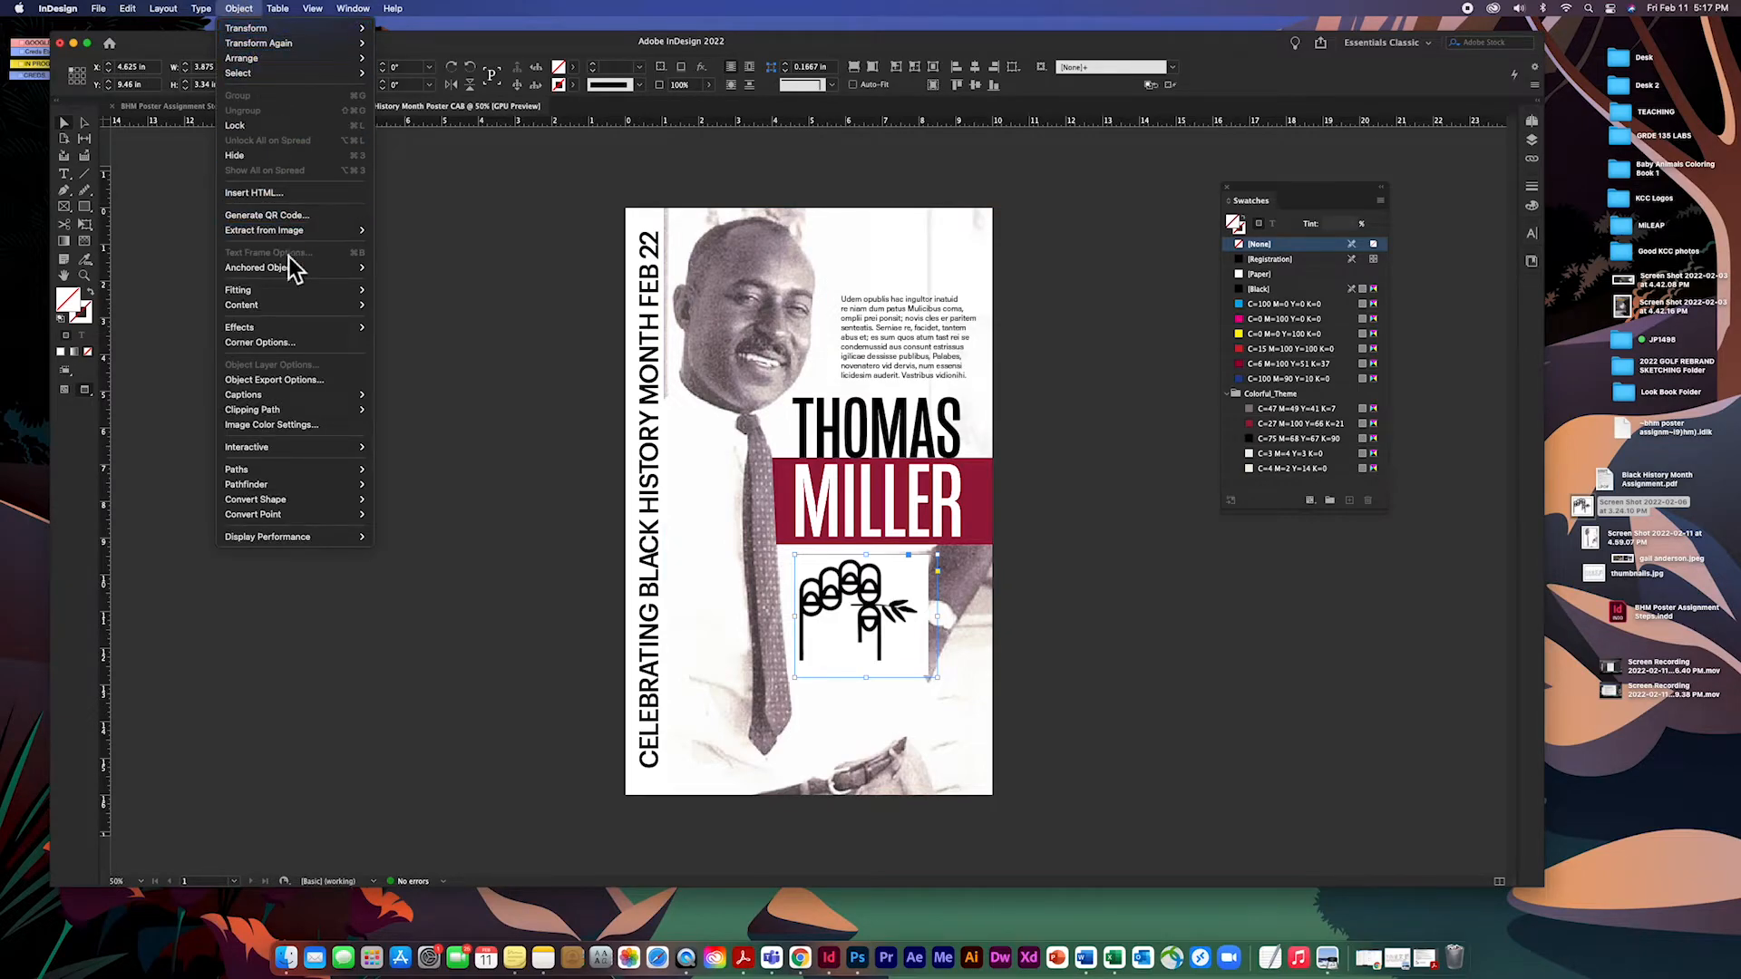
mouse_move(288, 415)
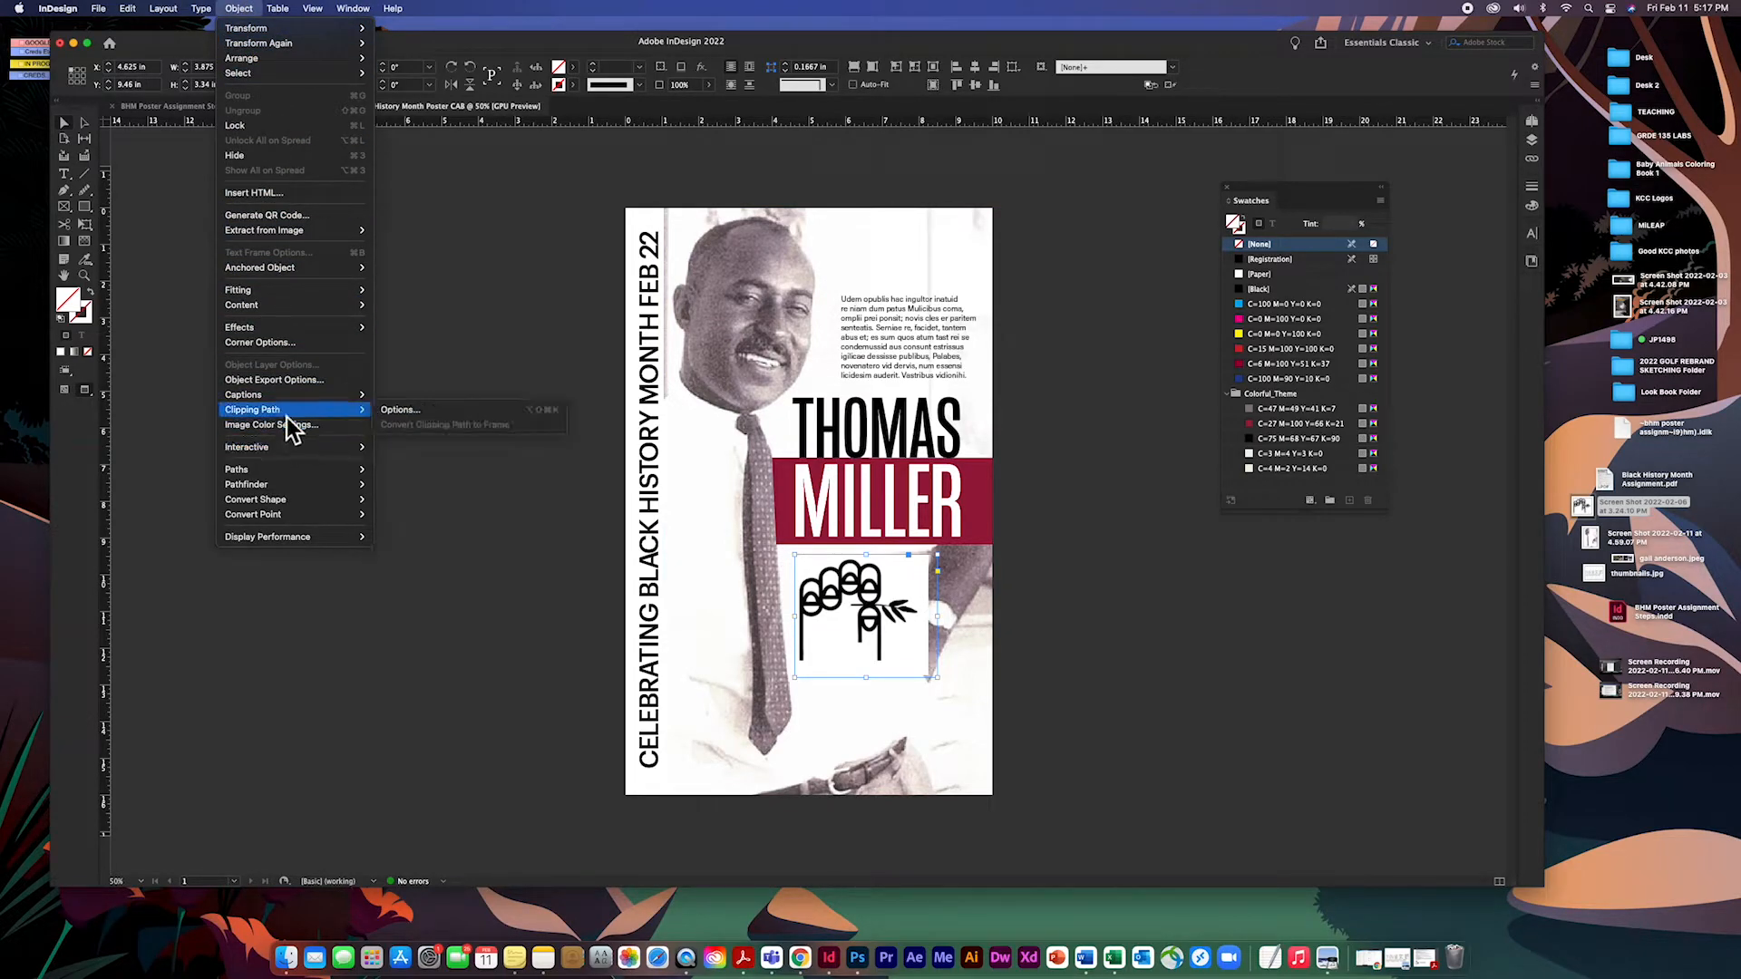
click(393, 415)
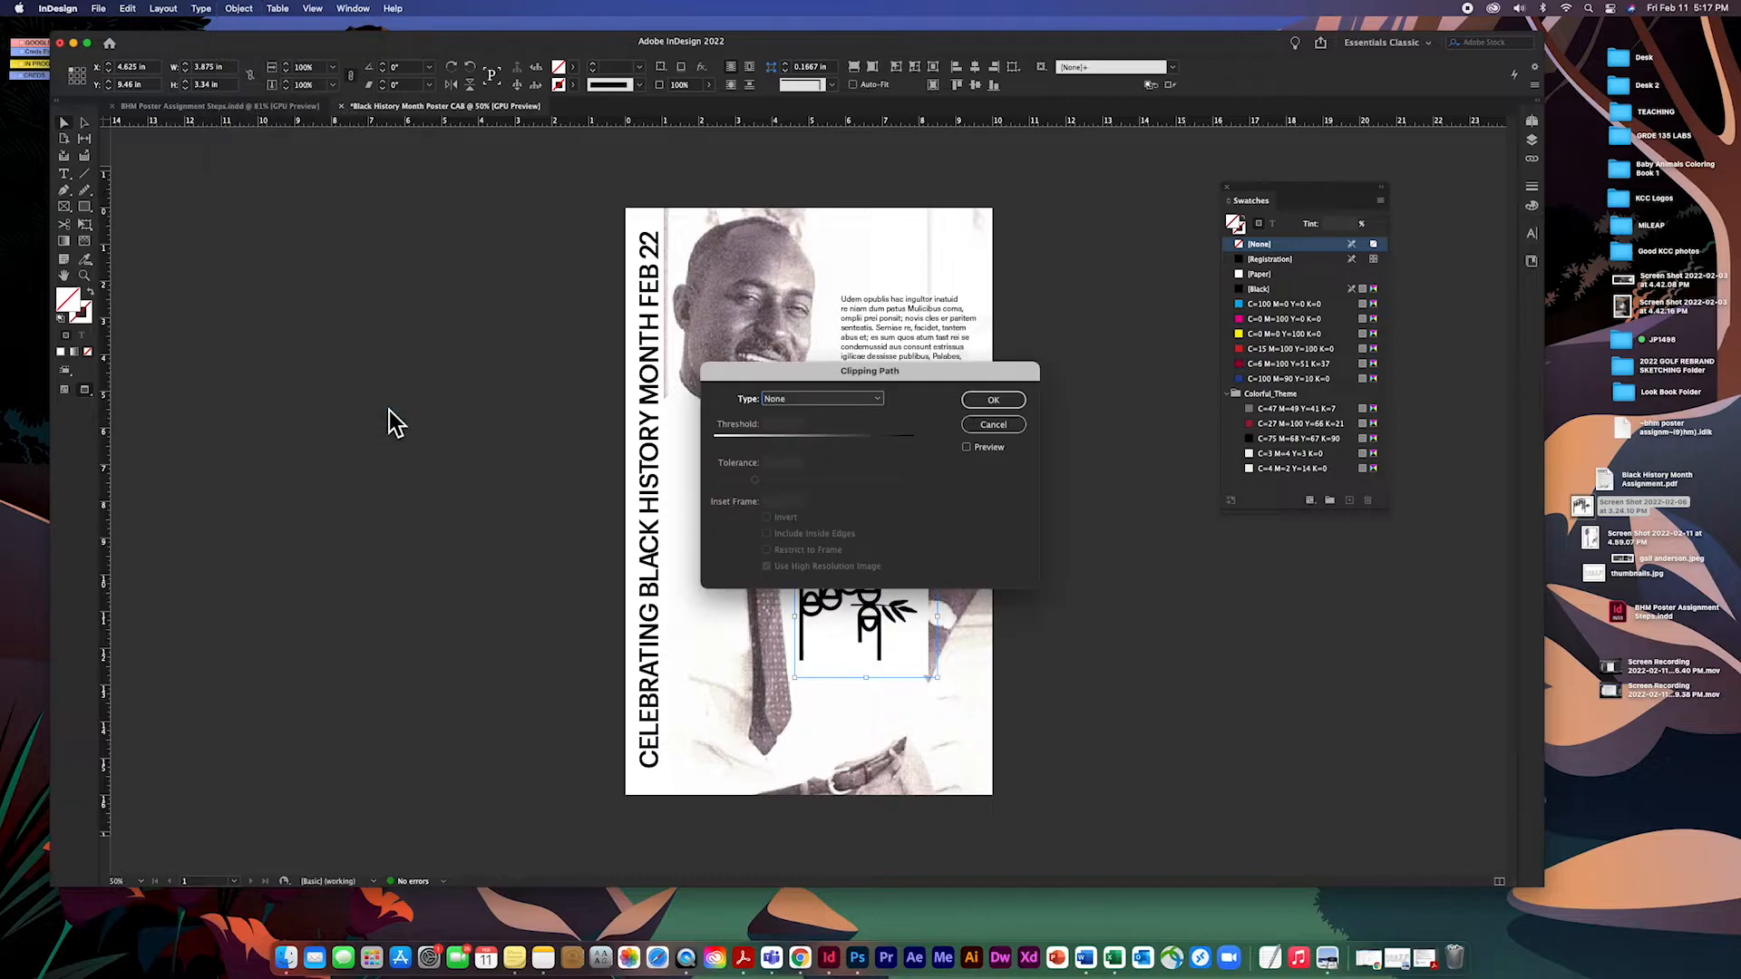
drag(814, 373, 516, 211)
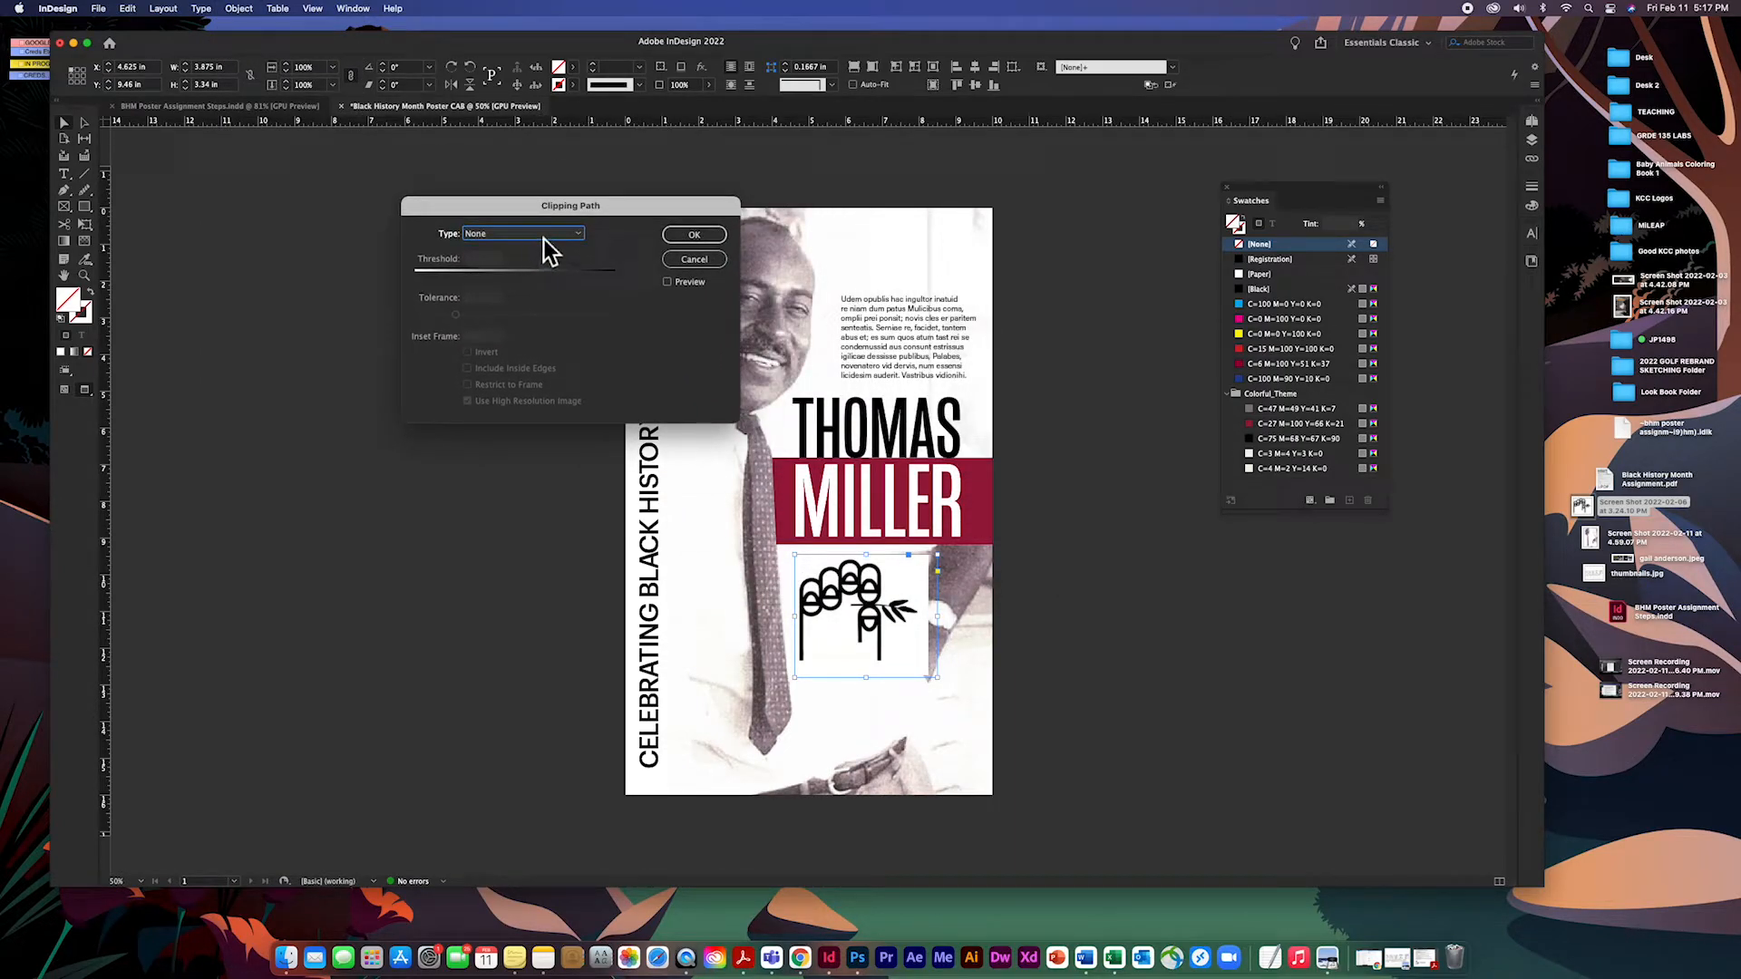
click(546, 238)
click(508, 263)
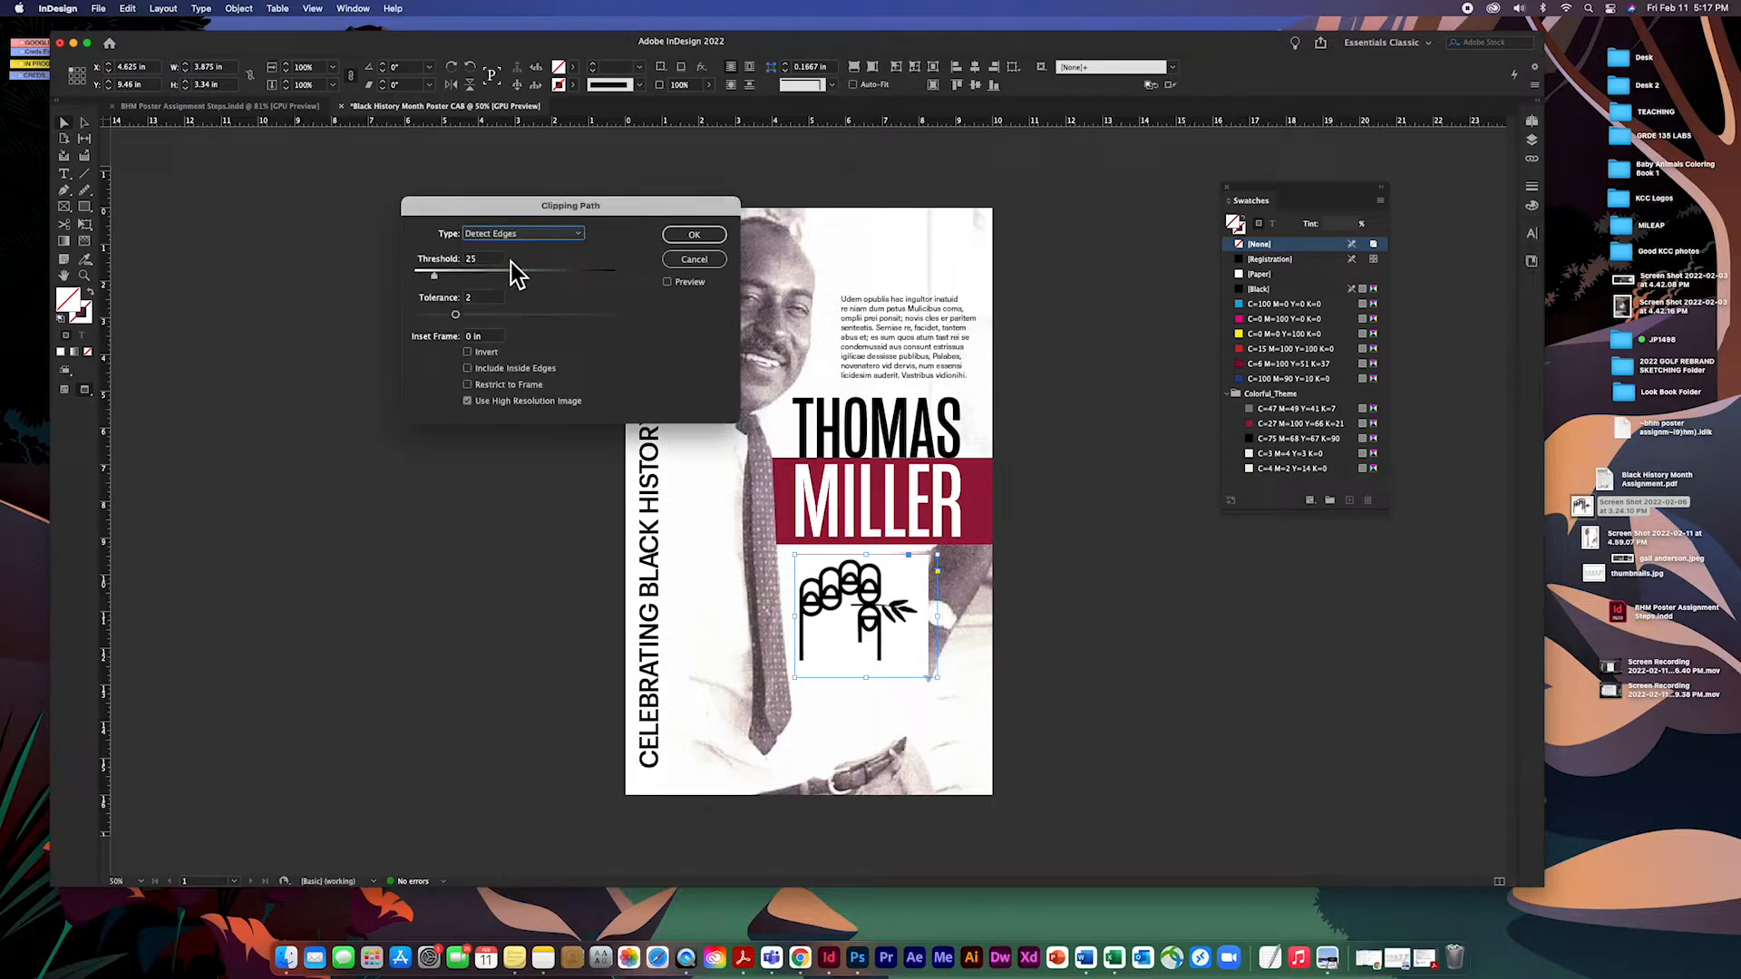
click(668, 283)
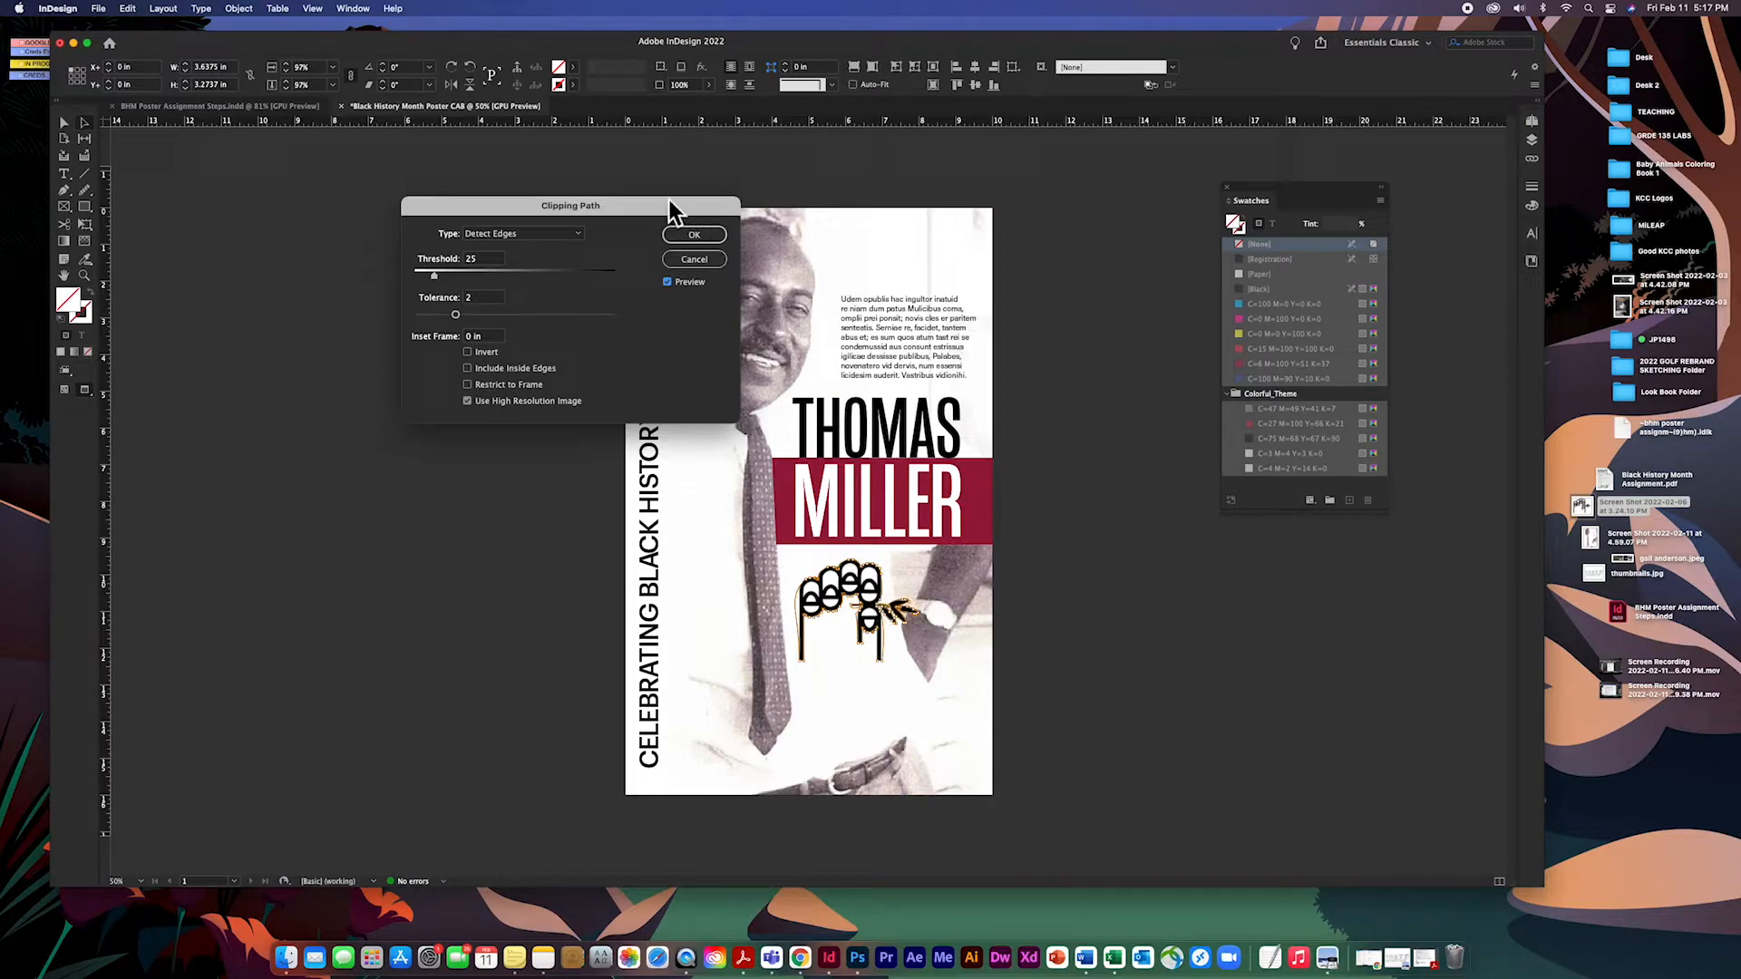
click(696, 235)
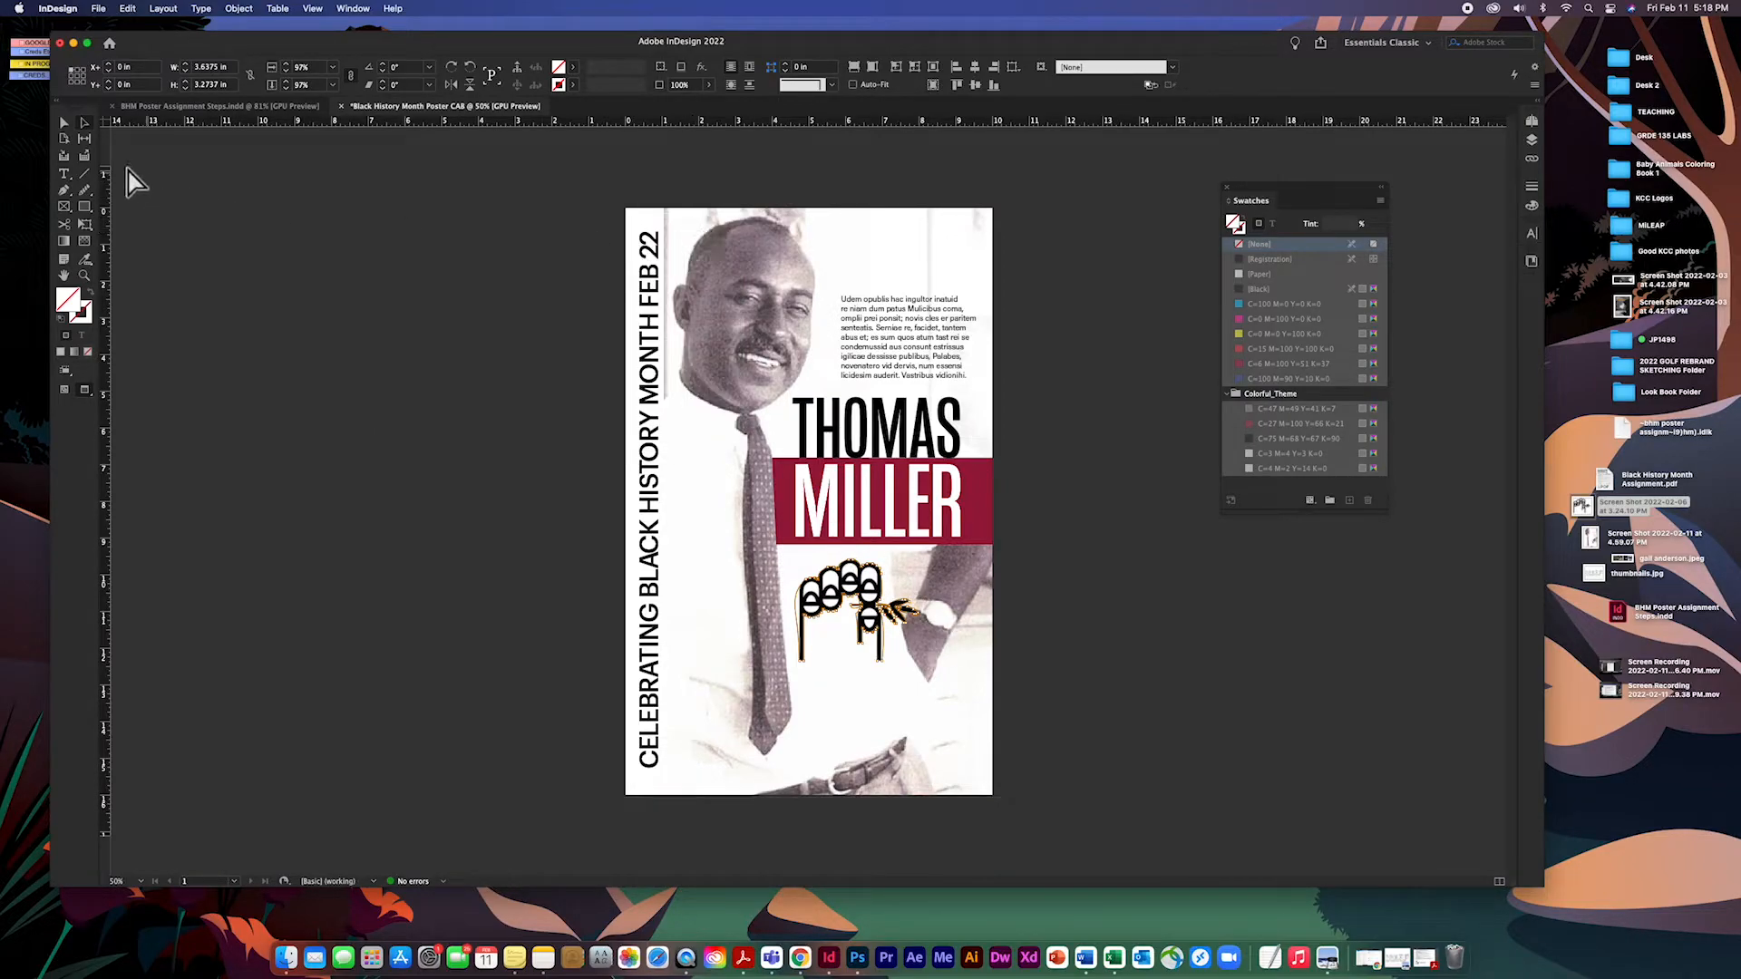
click(1114, 702)
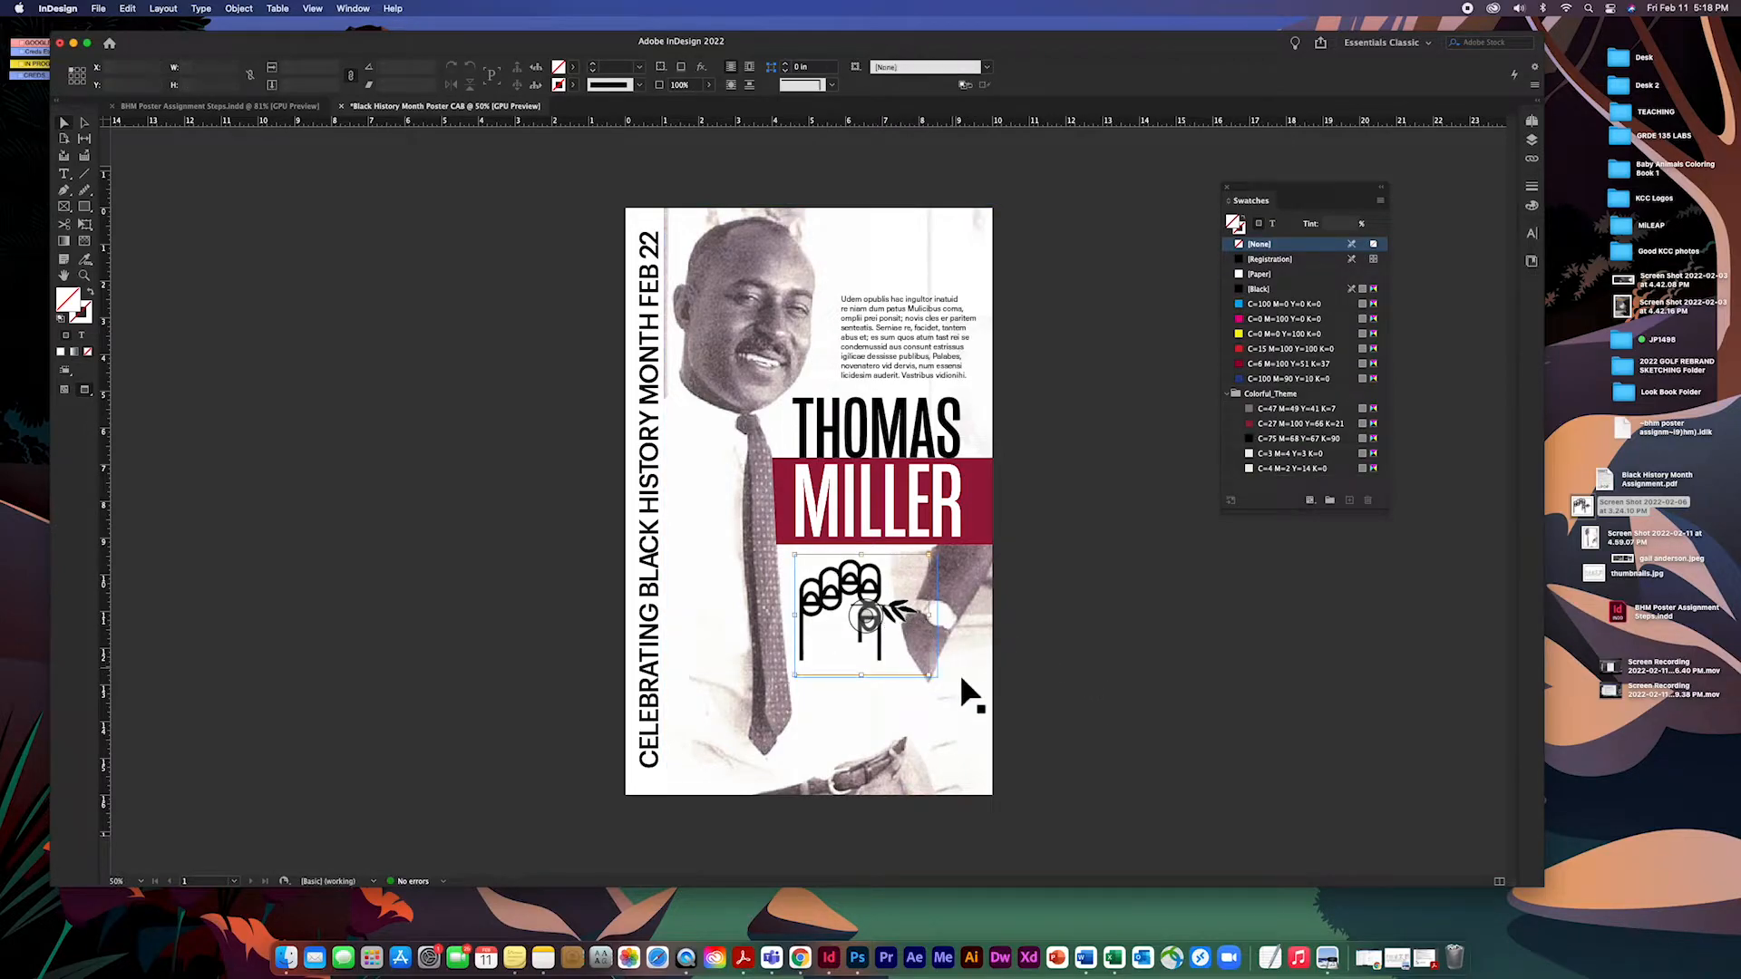
Scale the hand drawing down to about 3.57 x 3.07 in, keeping it below the maroon bar.
click(1031, 688)
click(885, 660)
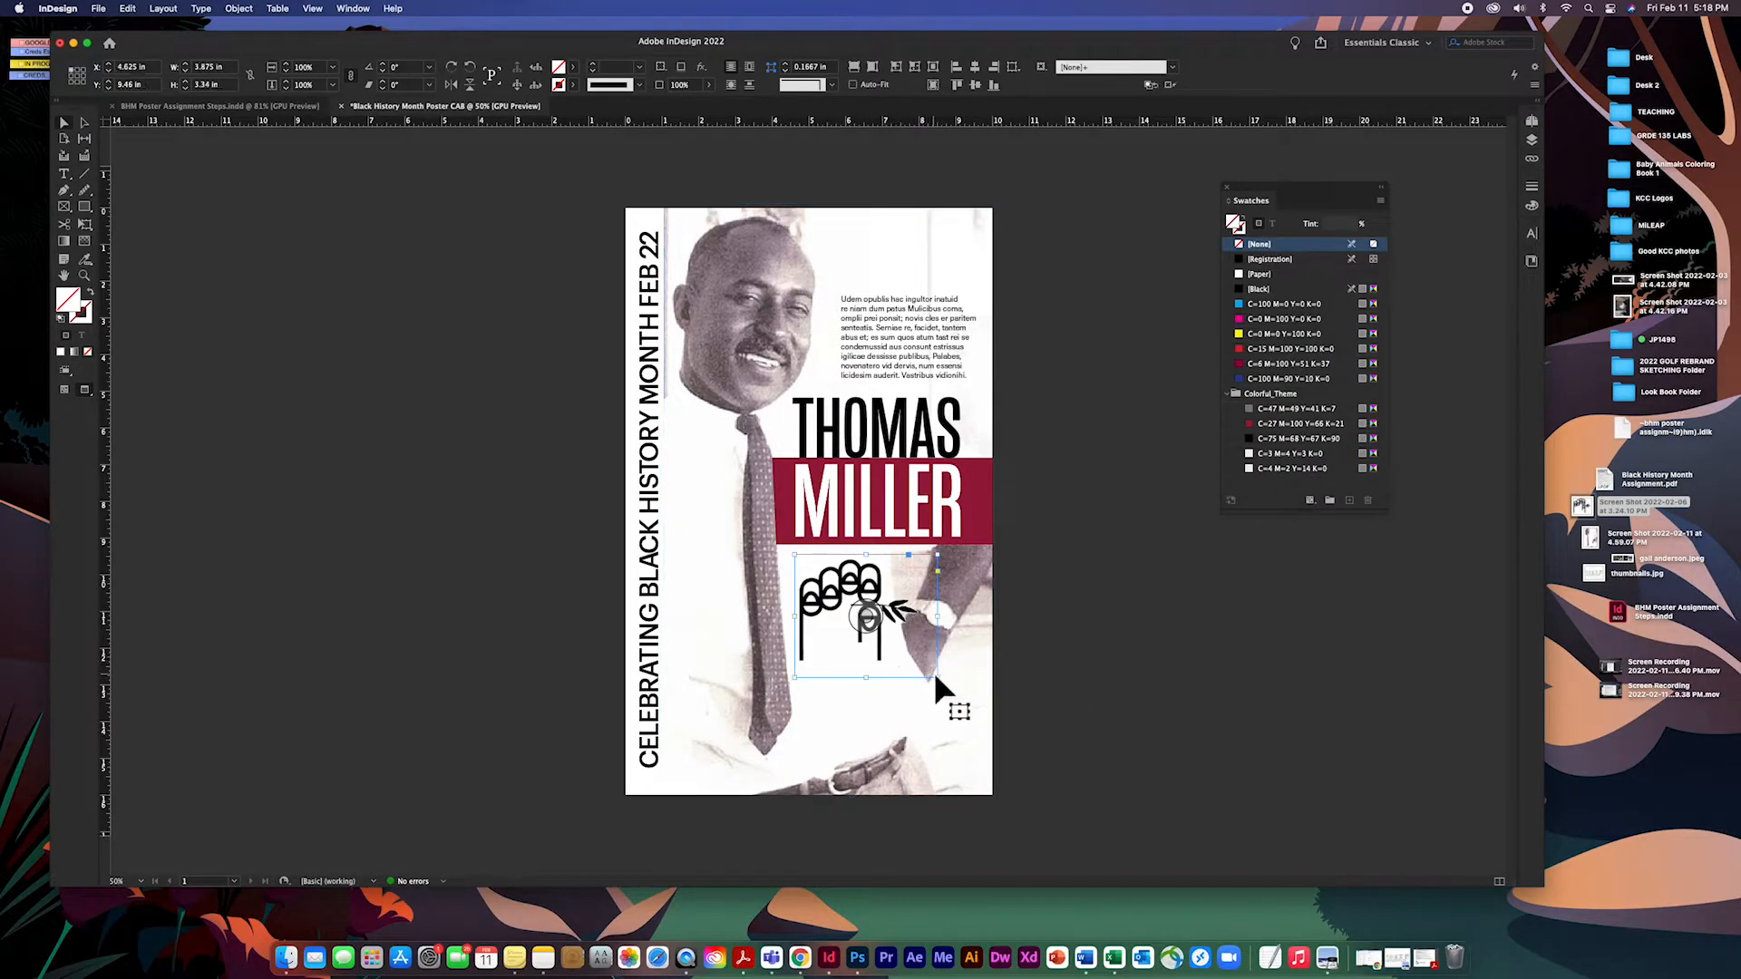
drag(939, 680, 926, 668)
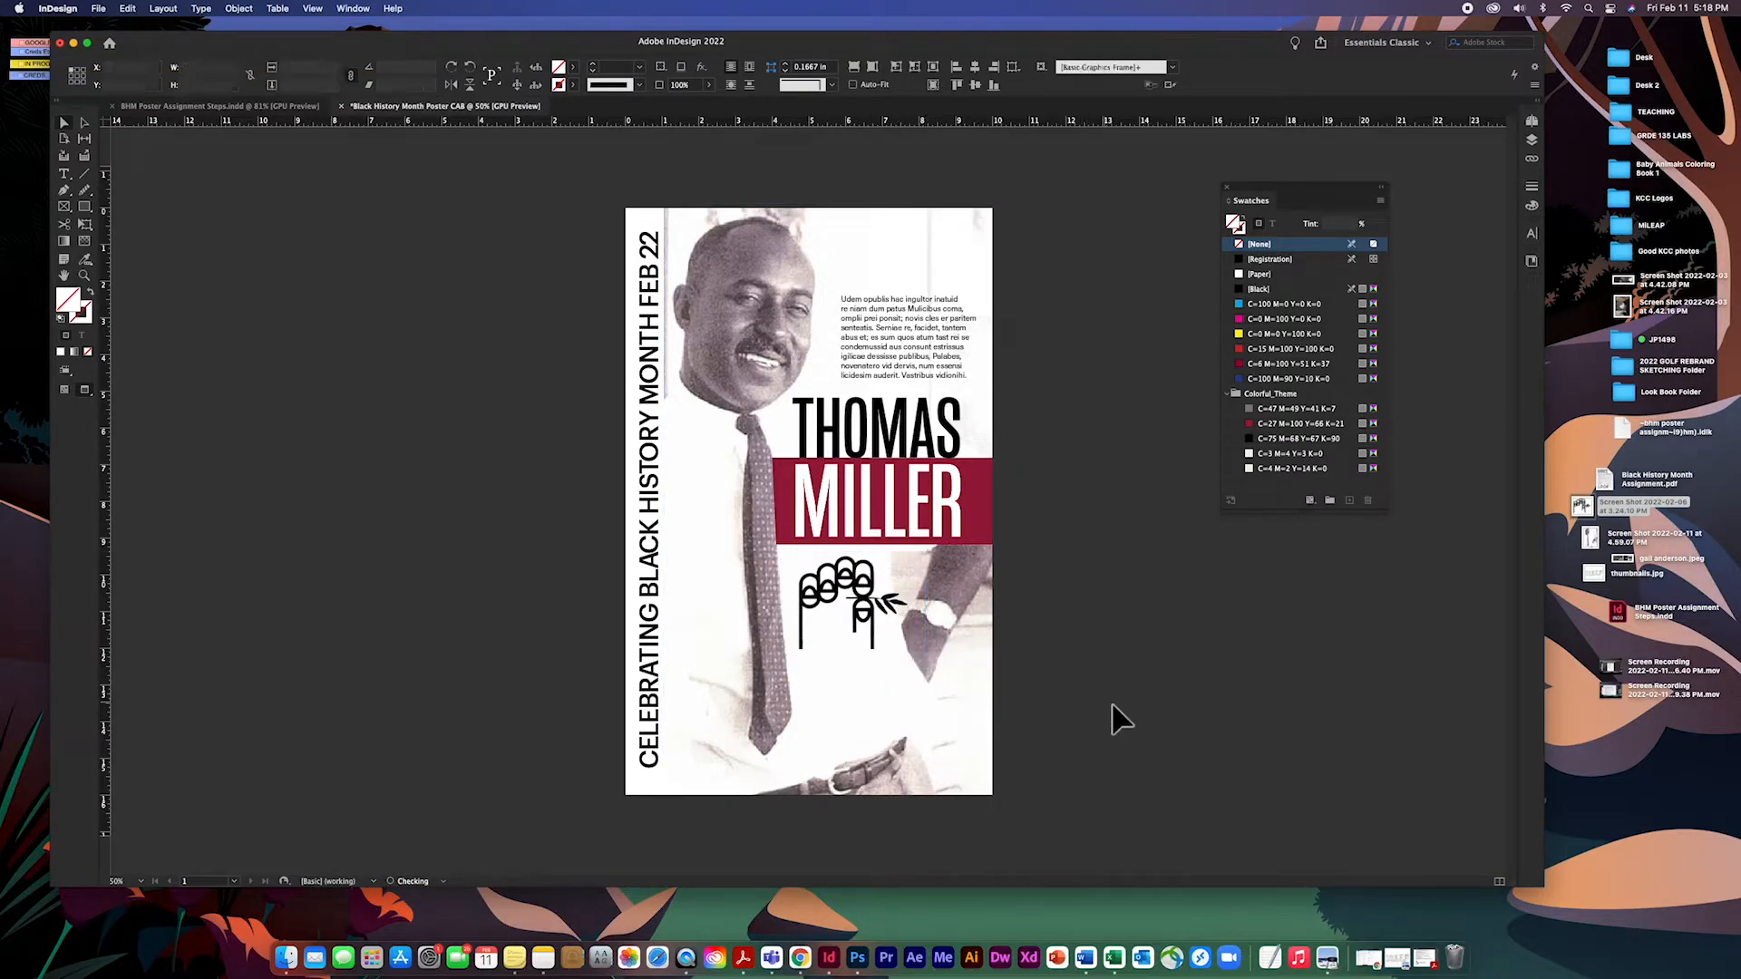
click(1123, 707)
click(874, 637)
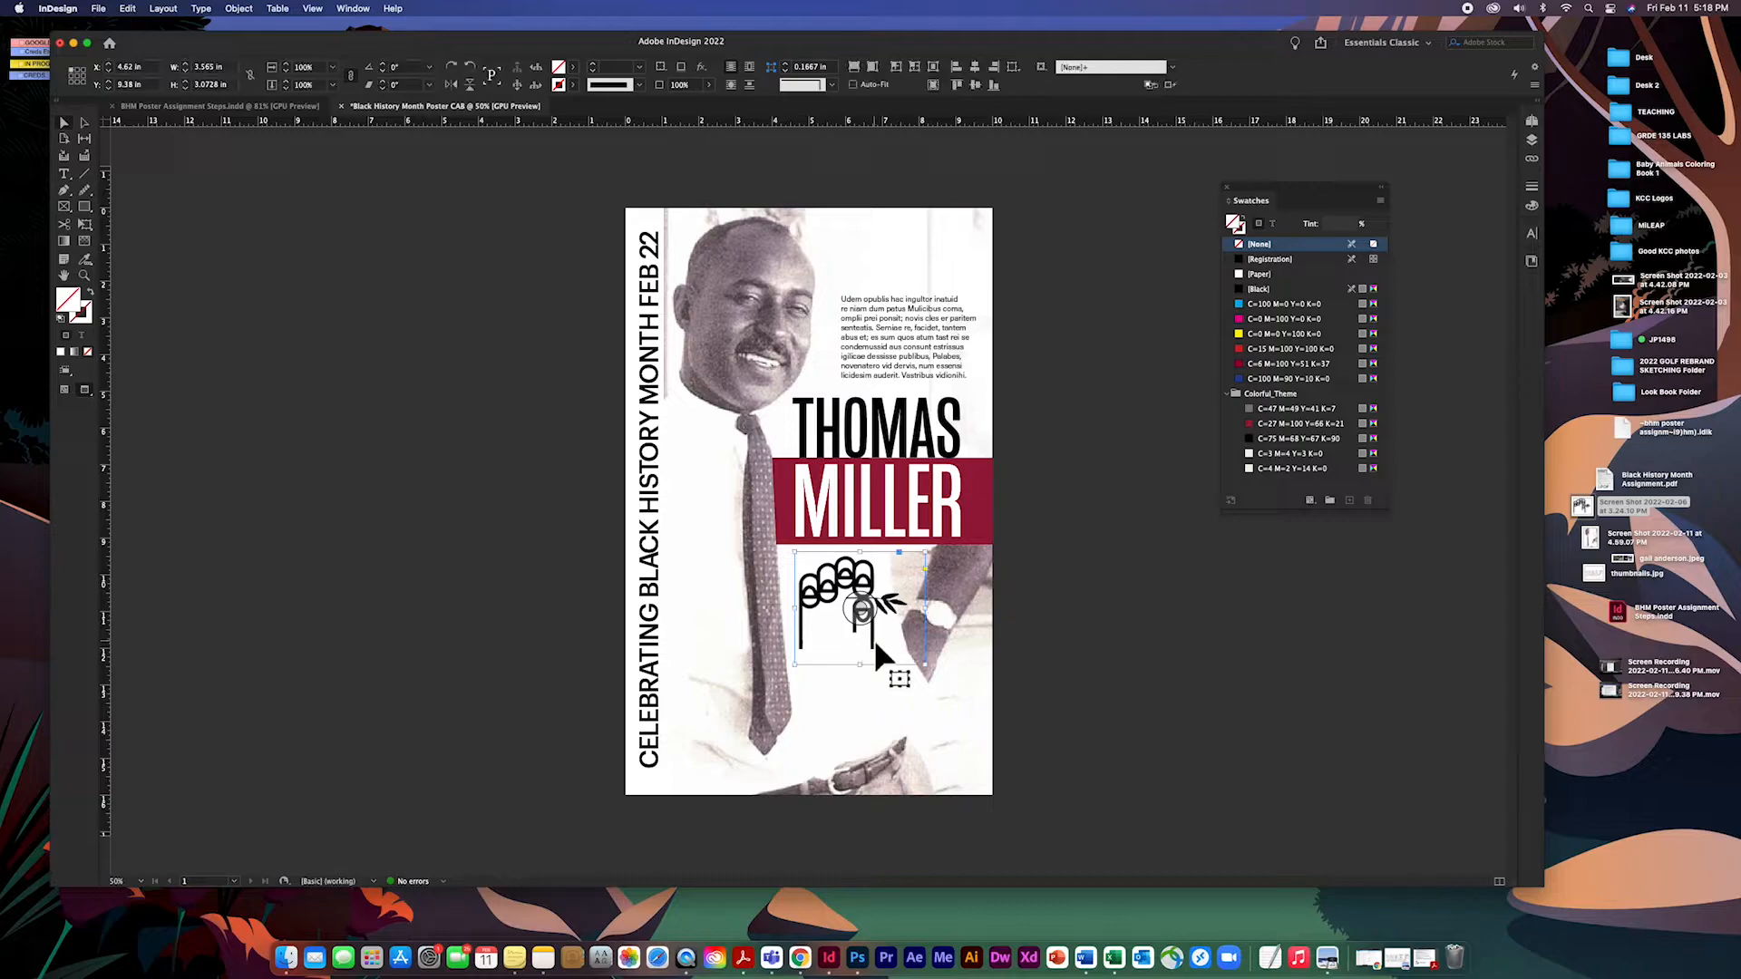
click(1110, 691)
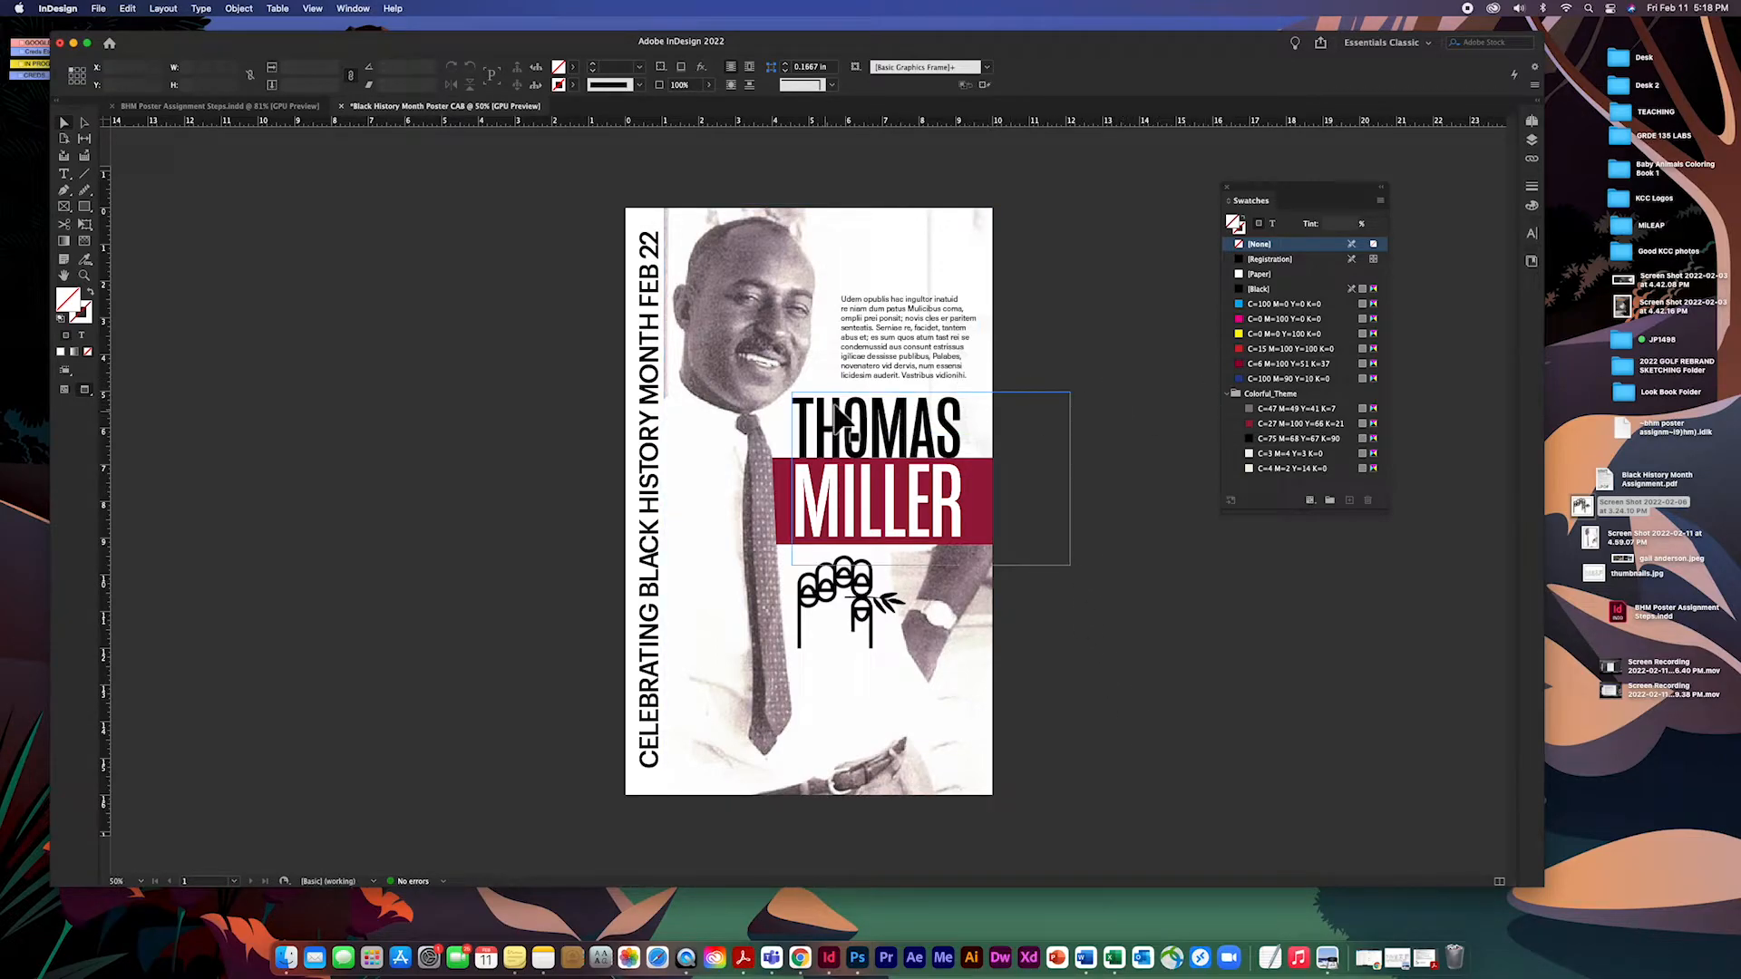
Move the body text frame below the hand drawing, aligned with its left side, and resize it to about 4.75 x 2.99 in.
click(885, 349)
drag(876, 361, 910, 352)
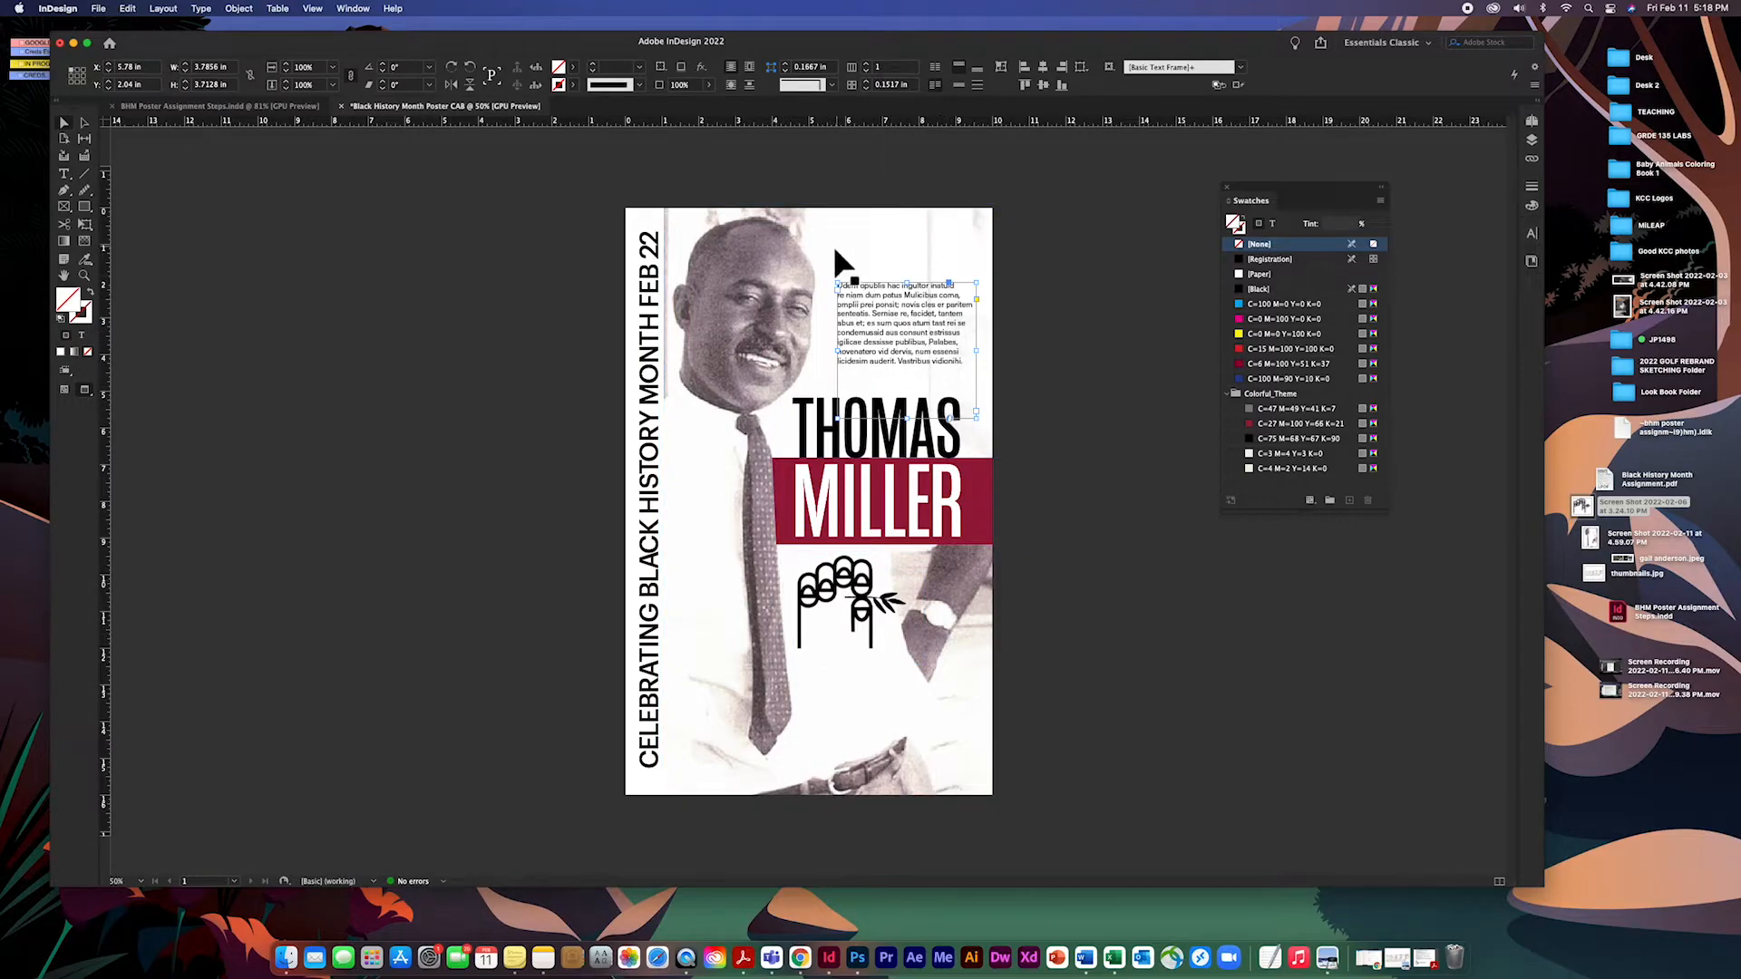
drag(967, 336, 974, 737)
drag(899, 671, 900, 697)
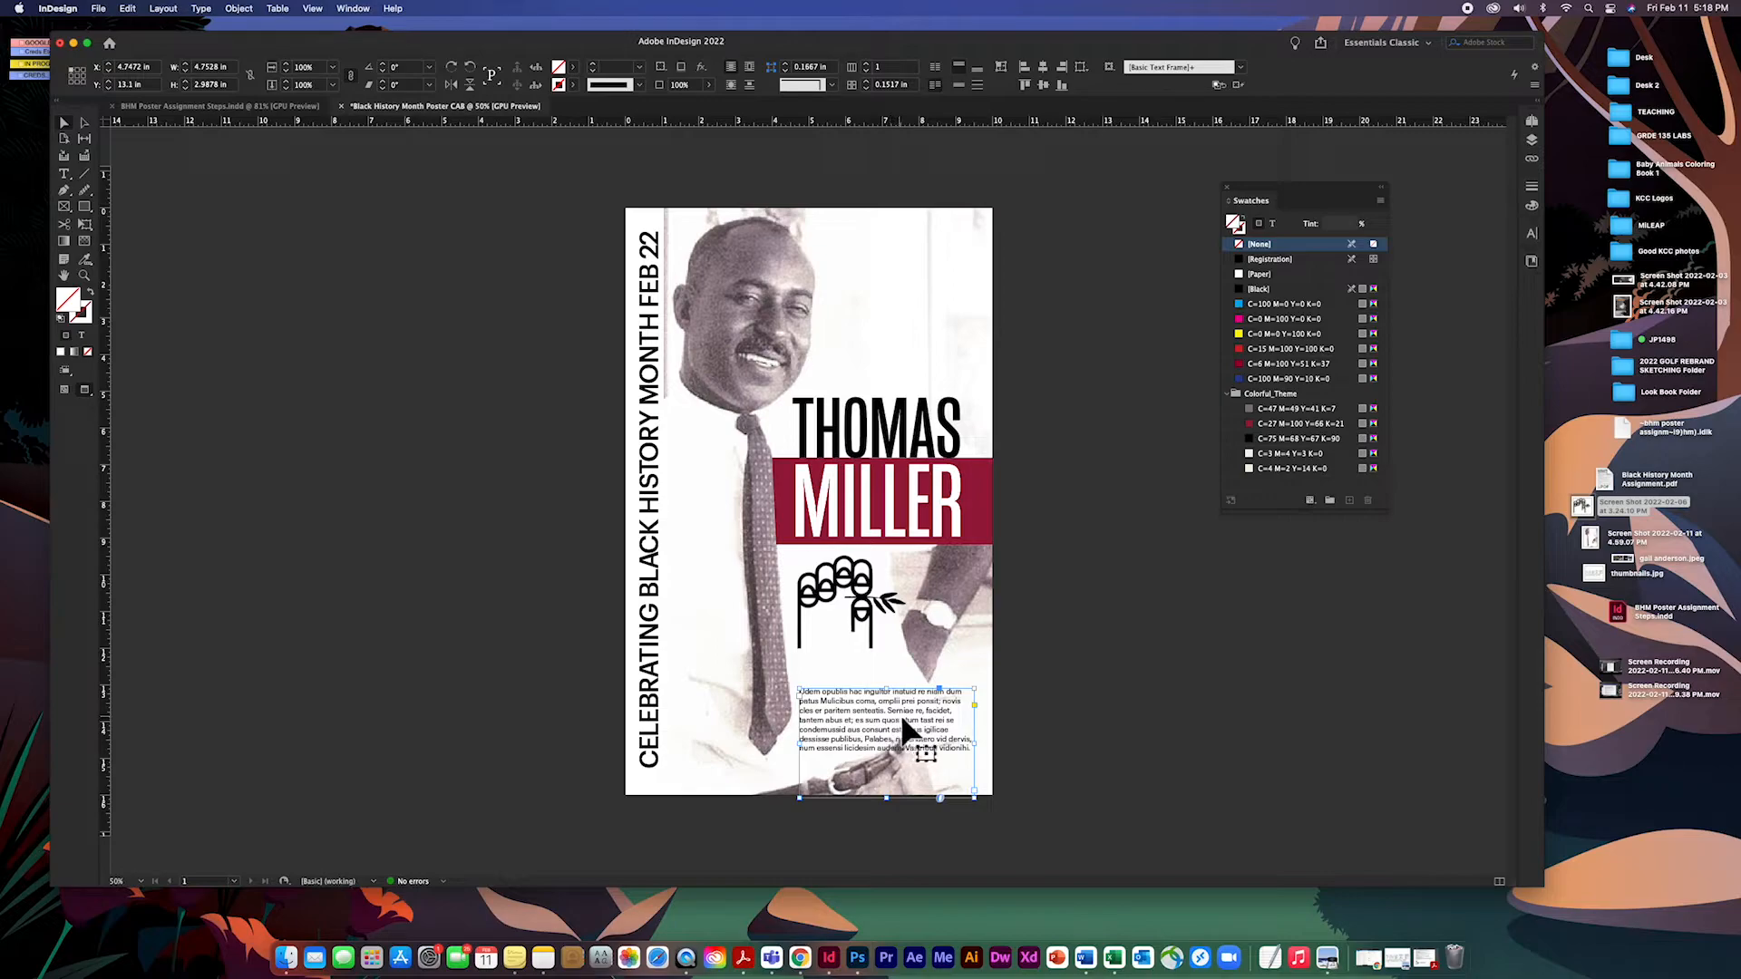
drag(907, 716, 905, 667)
click(1081, 729)
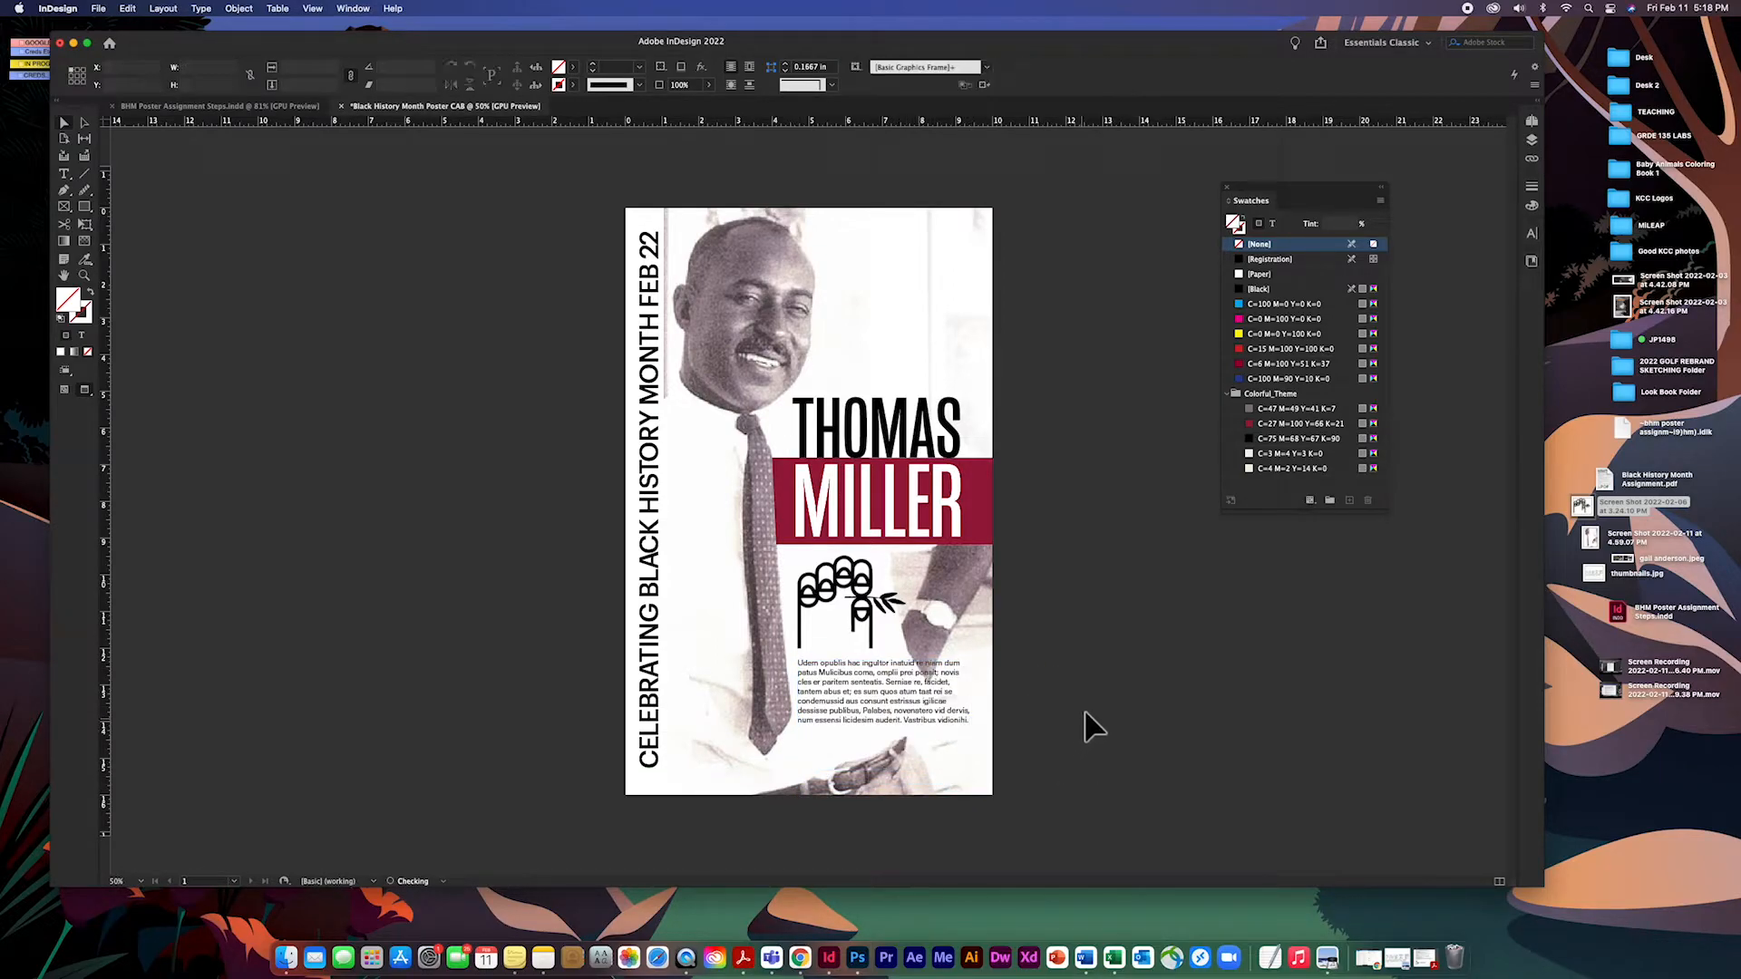
Move the semi-transparent white rectangle below the maroon bar over the arm, and raise its lower edge to near the body text's end.
drag(921, 278, 915, 634)
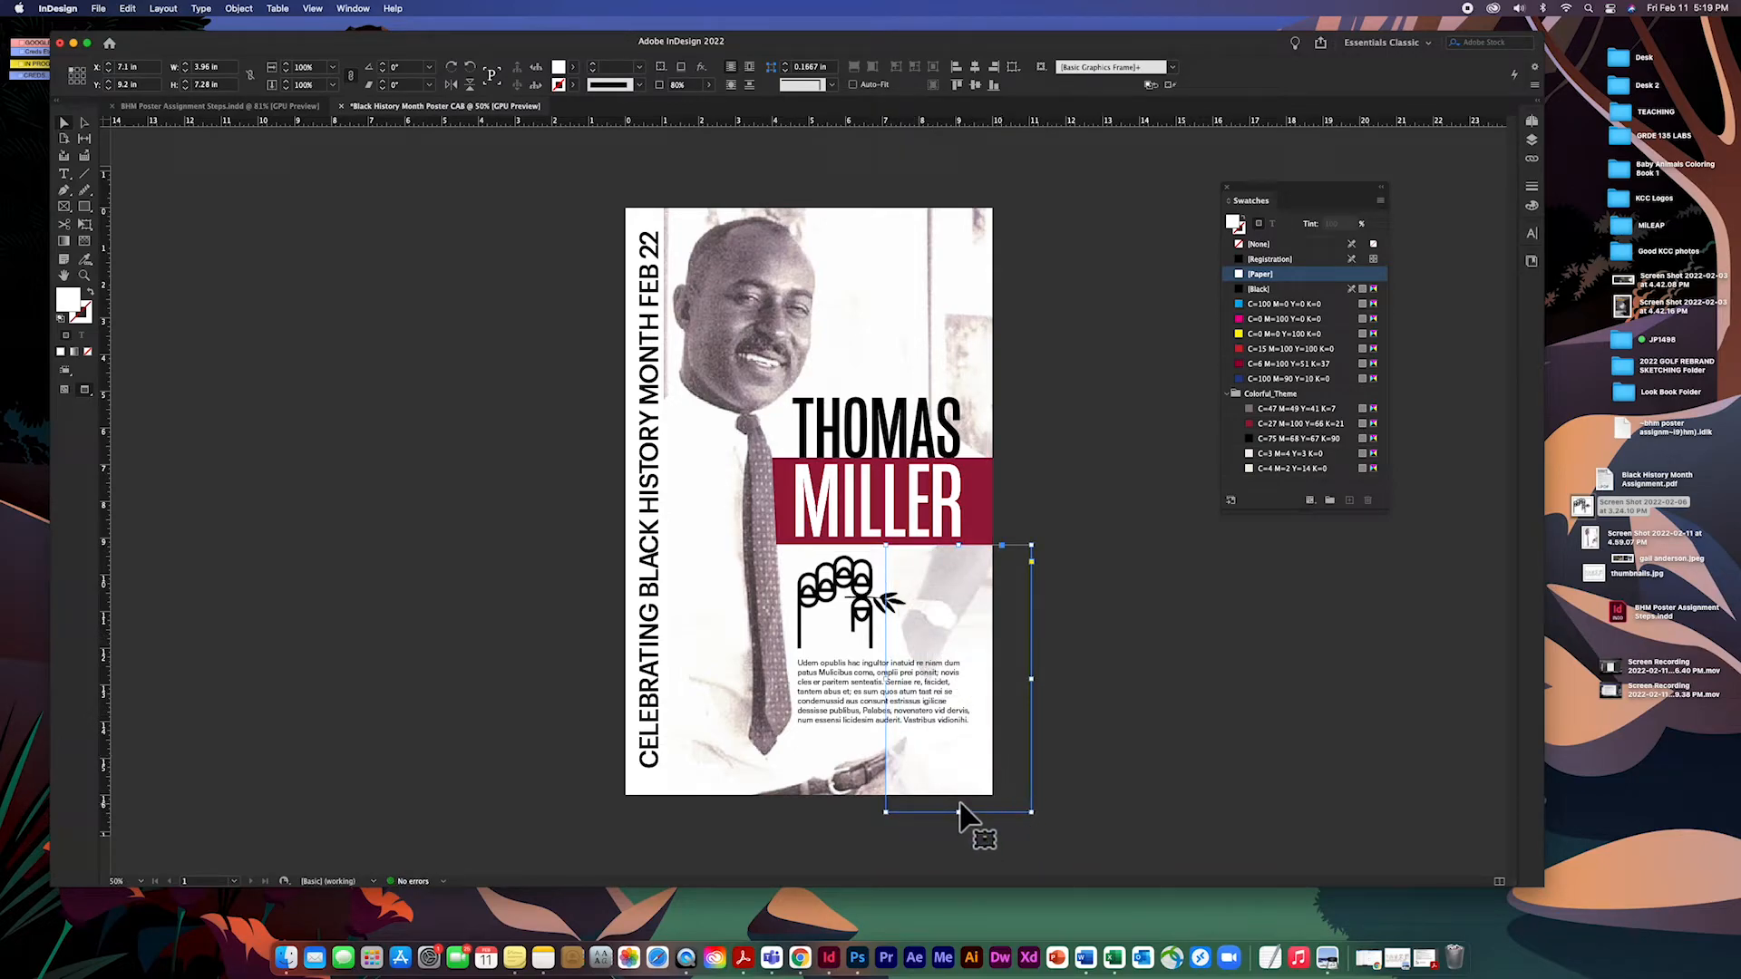
drag(968, 813, 967, 733)
click(1067, 723)
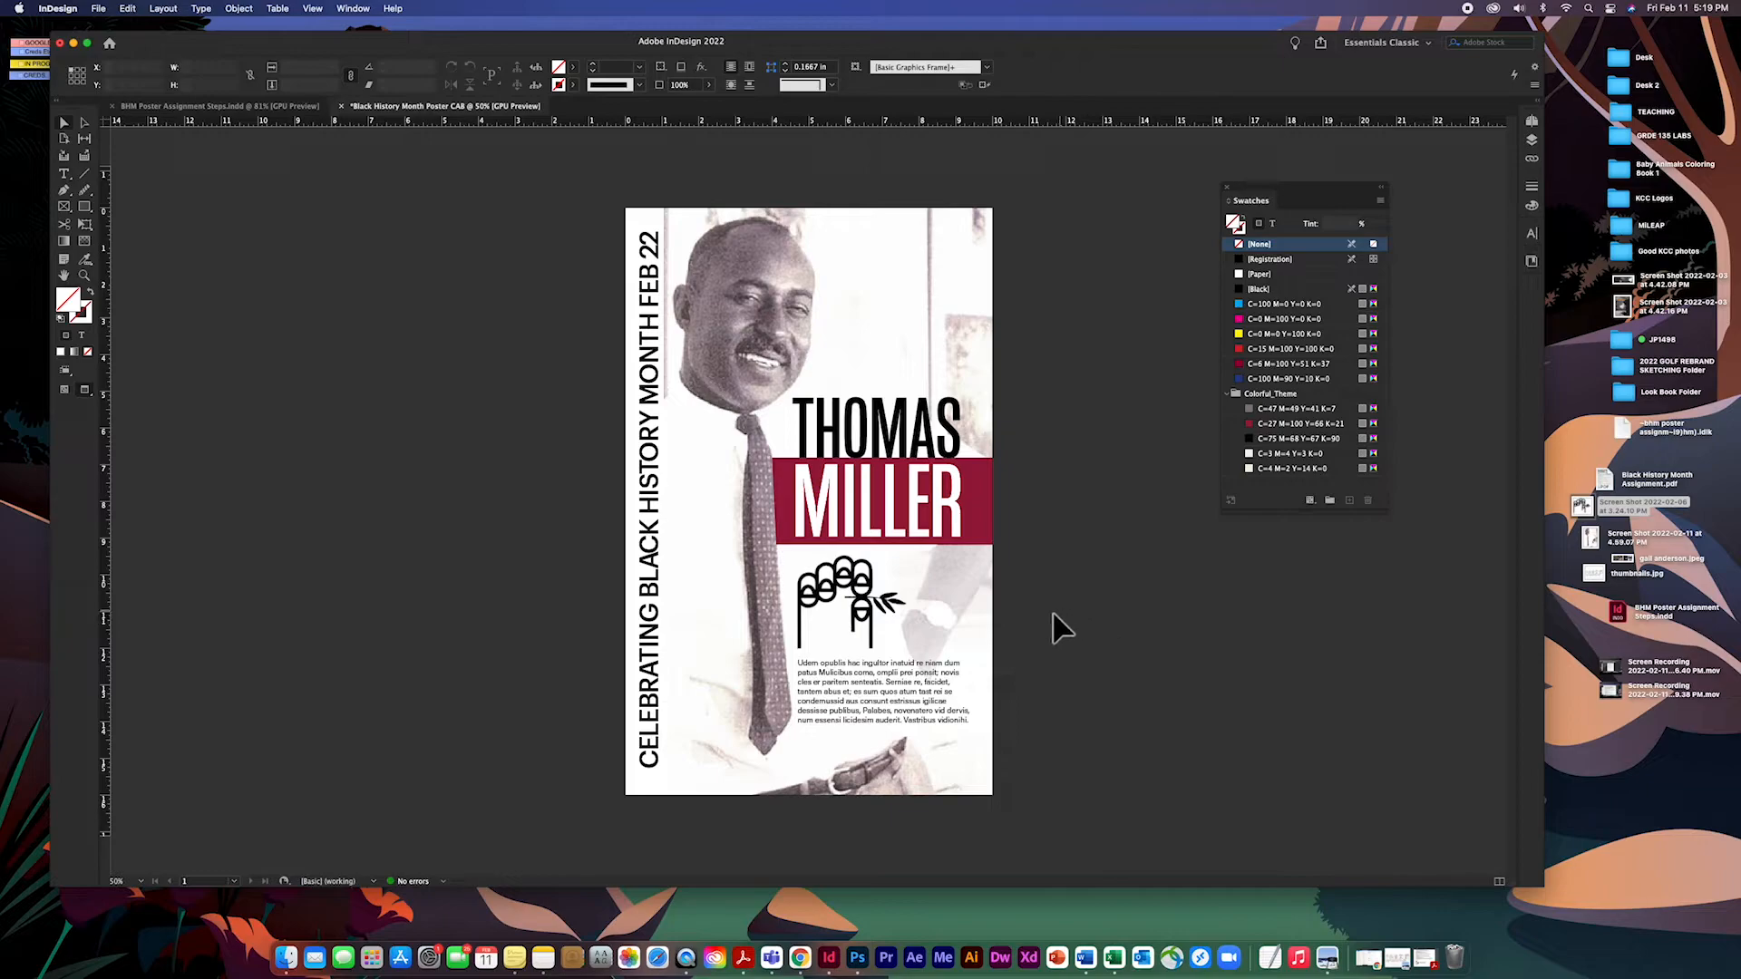
Nudge the hand drawing and the body text frame slightly upward below the maroon bar.
drag(874, 624, 877, 638)
click(873, 680)
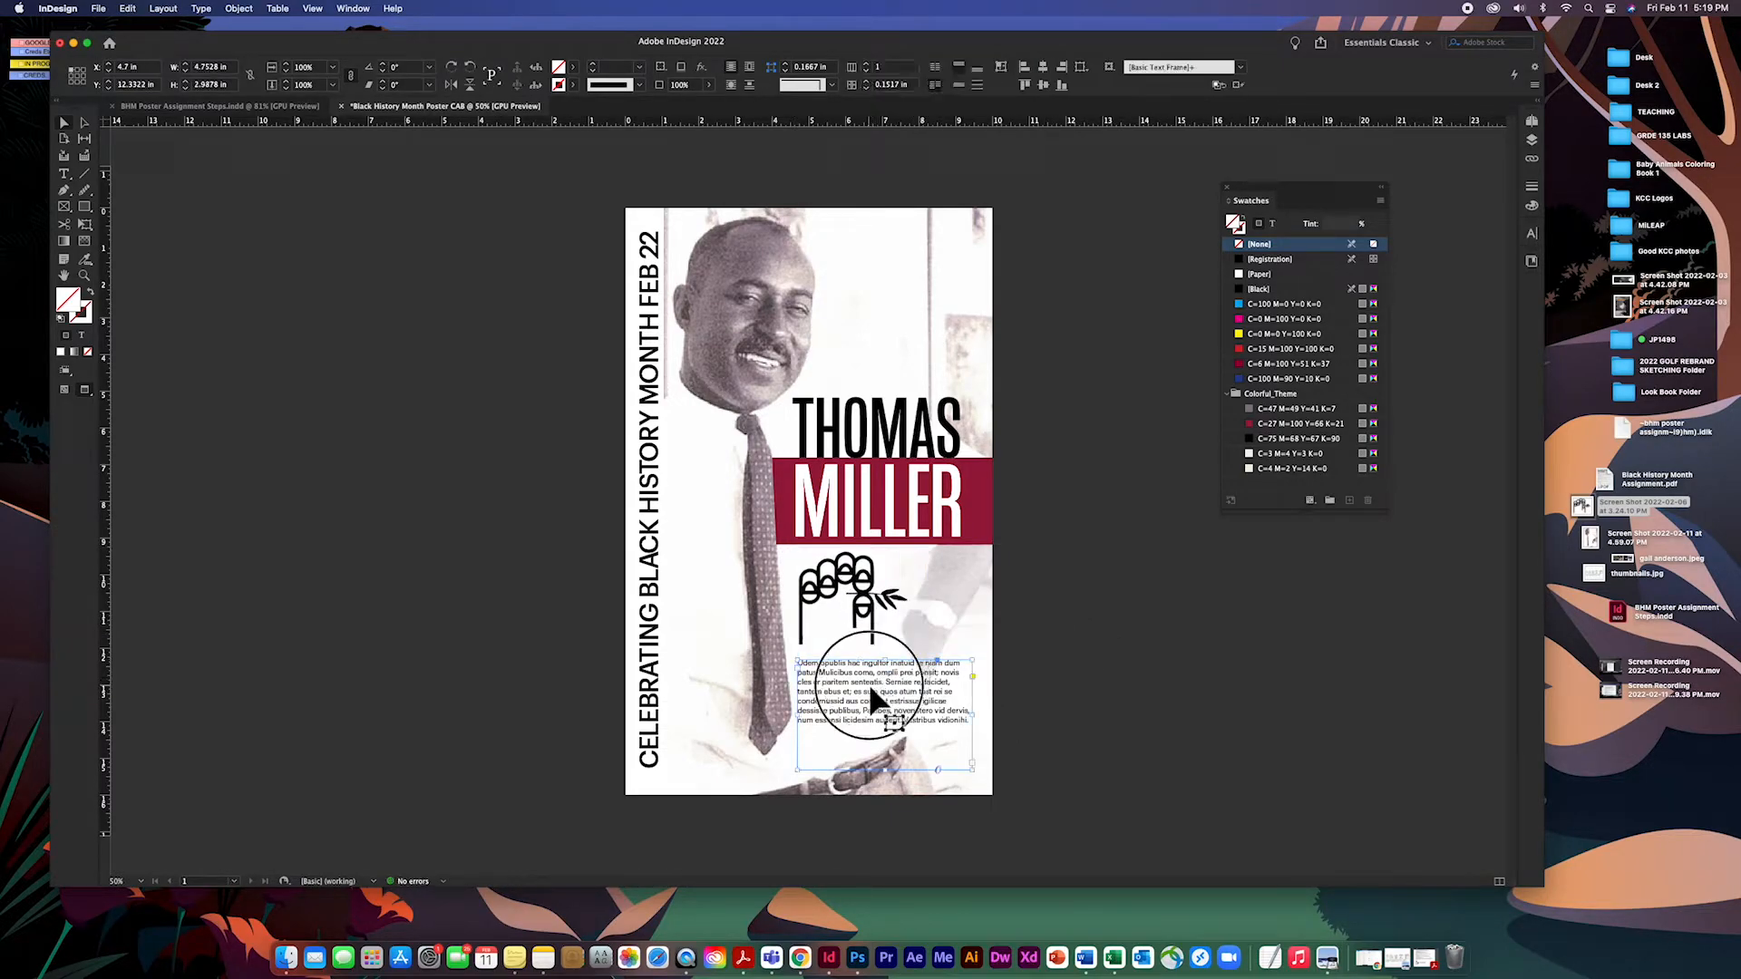
click(1068, 711)
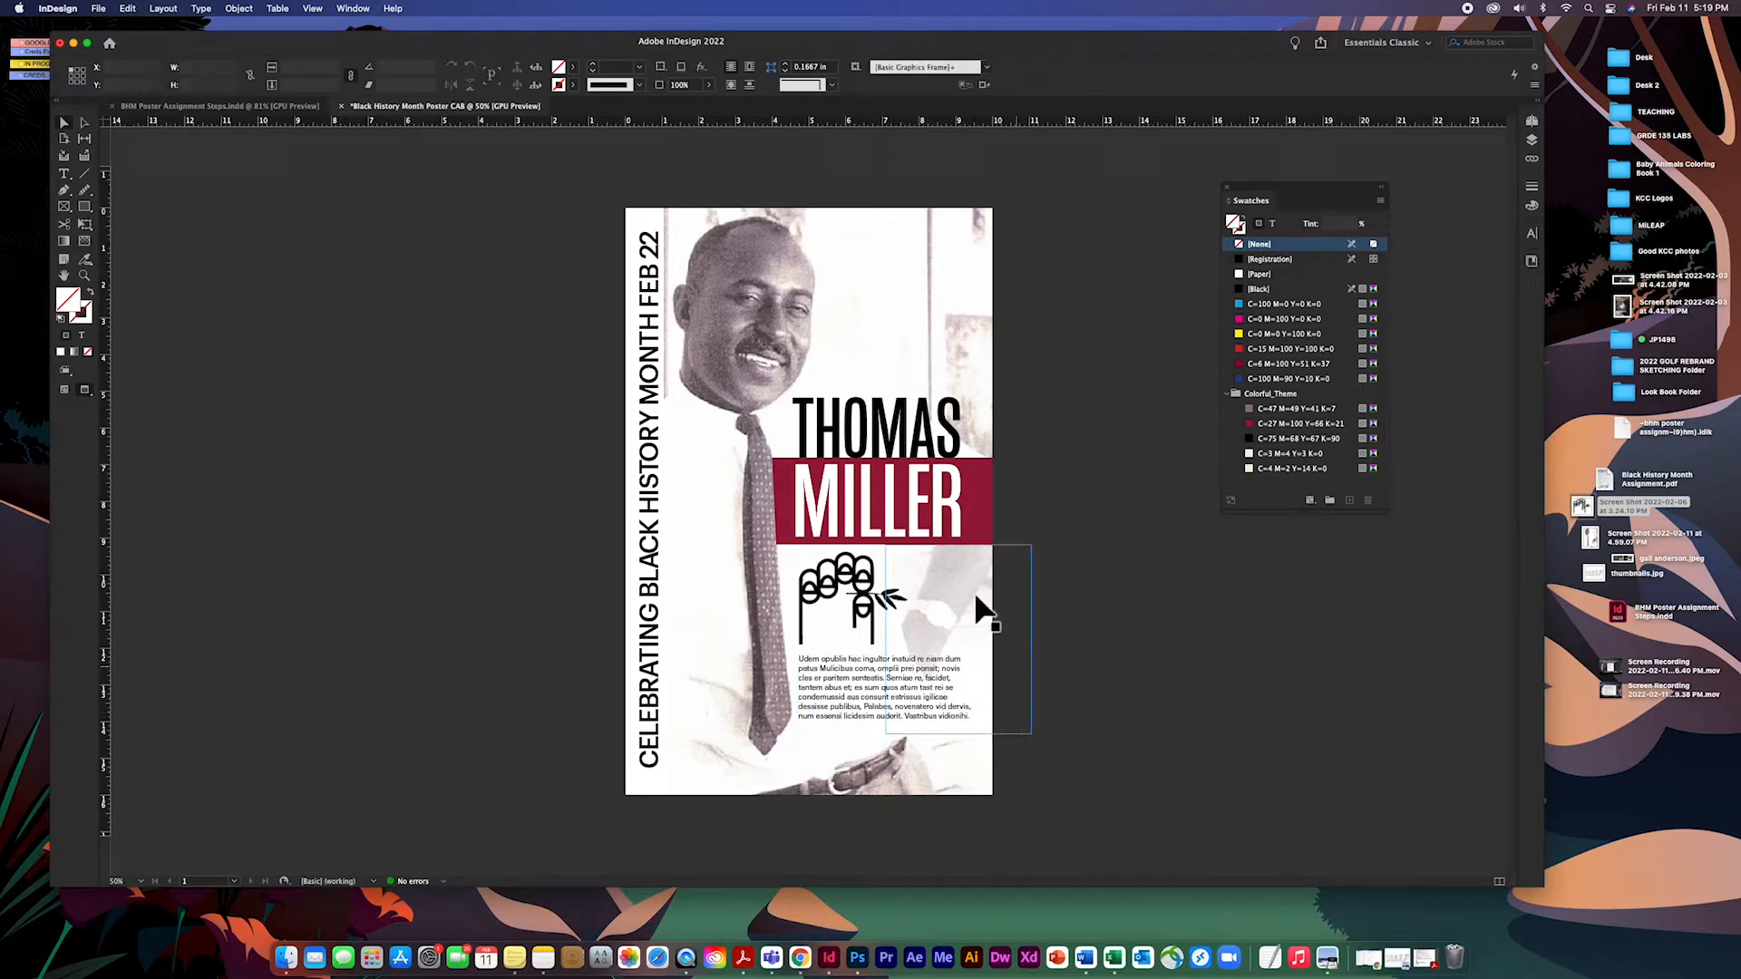
click(1189, 689)
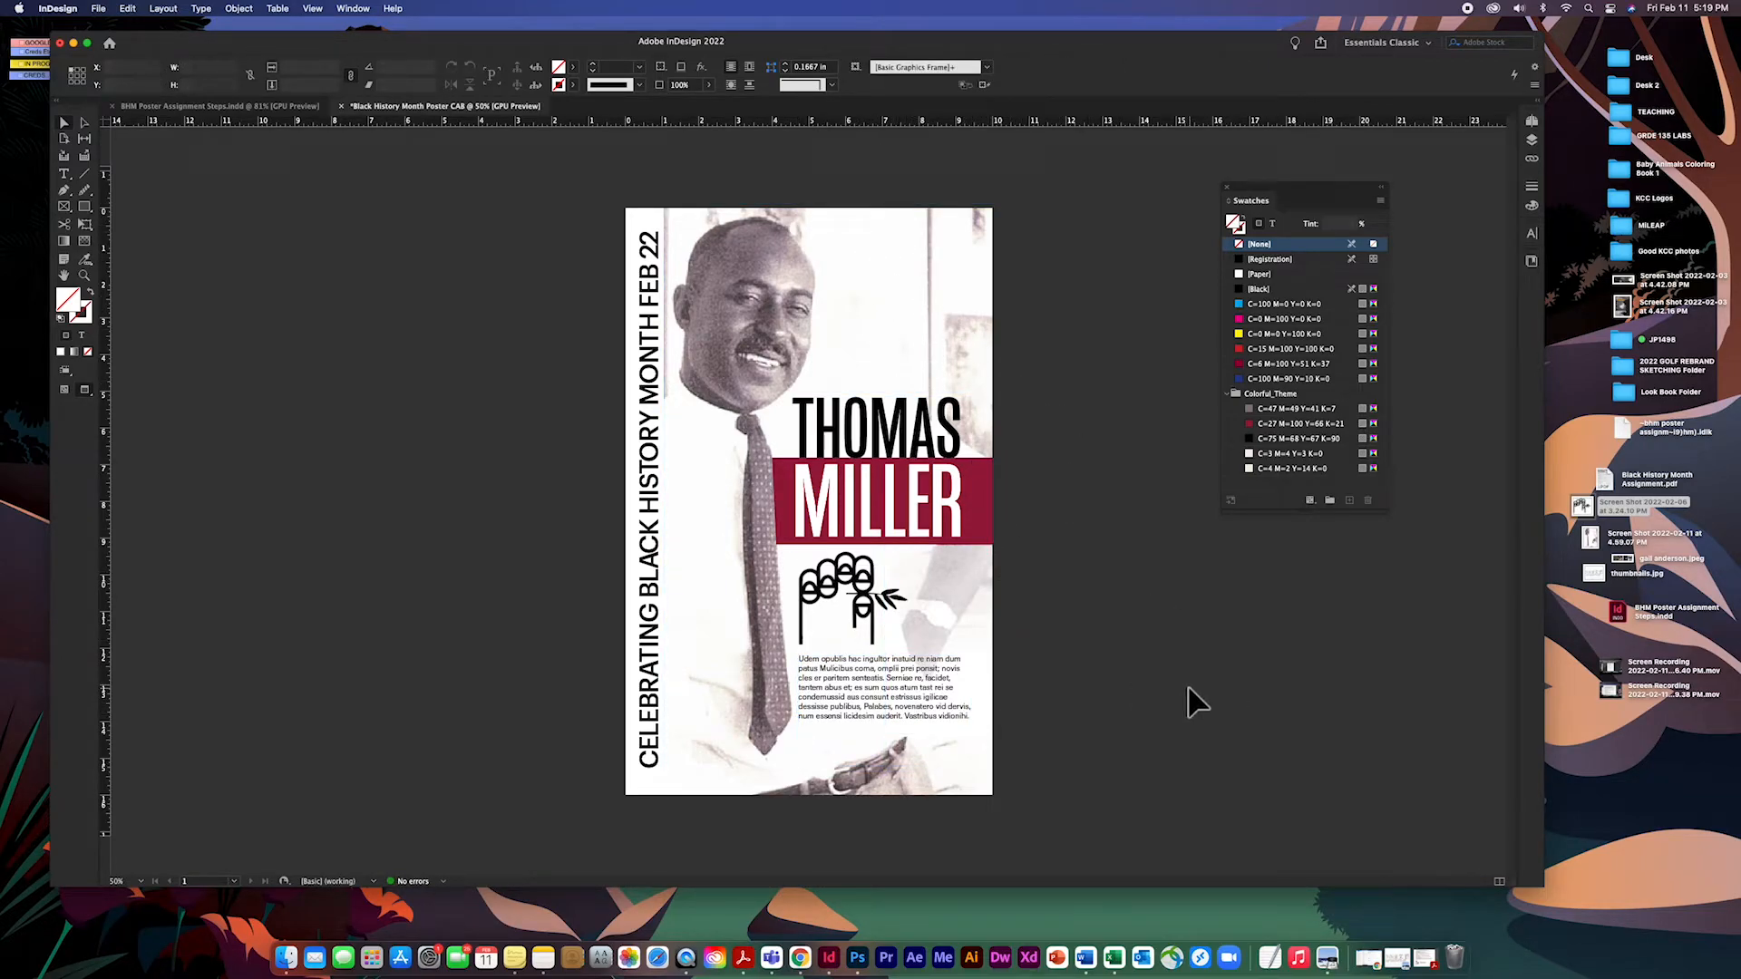
Move the vertical headline to X 0.25 in and colour its text maroon with the C=27 M=100 Y=66 K=21 swatch.
click(645, 485)
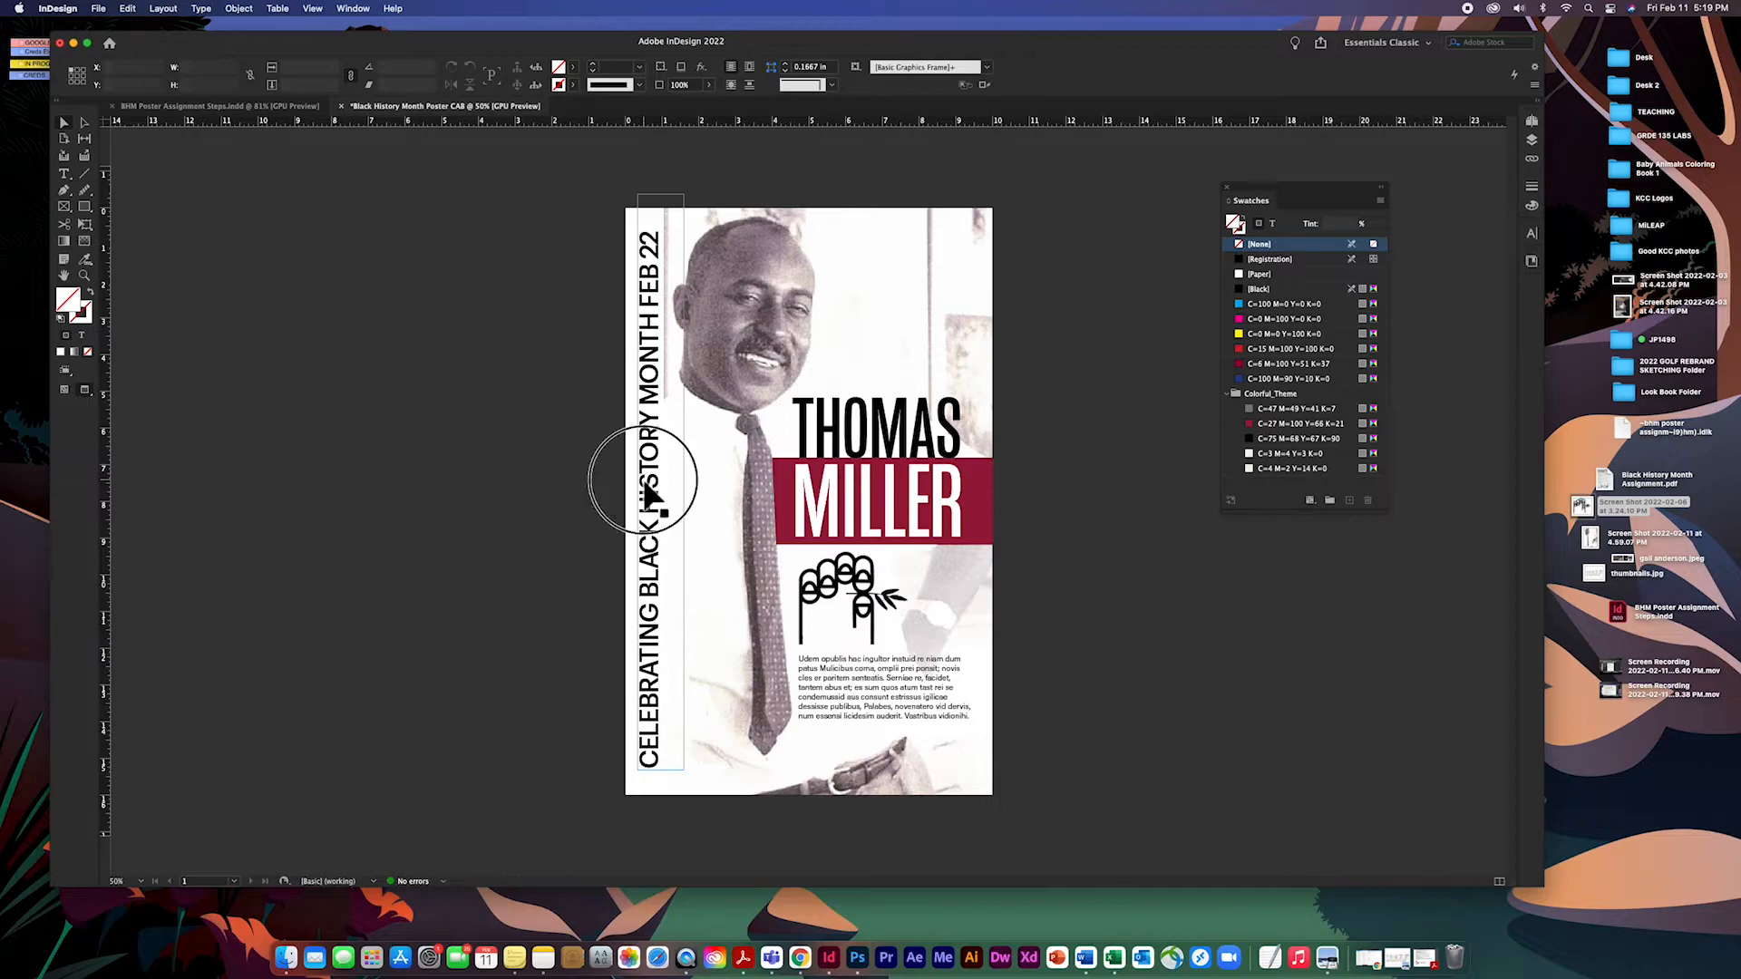
drag(643, 480, 639, 478)
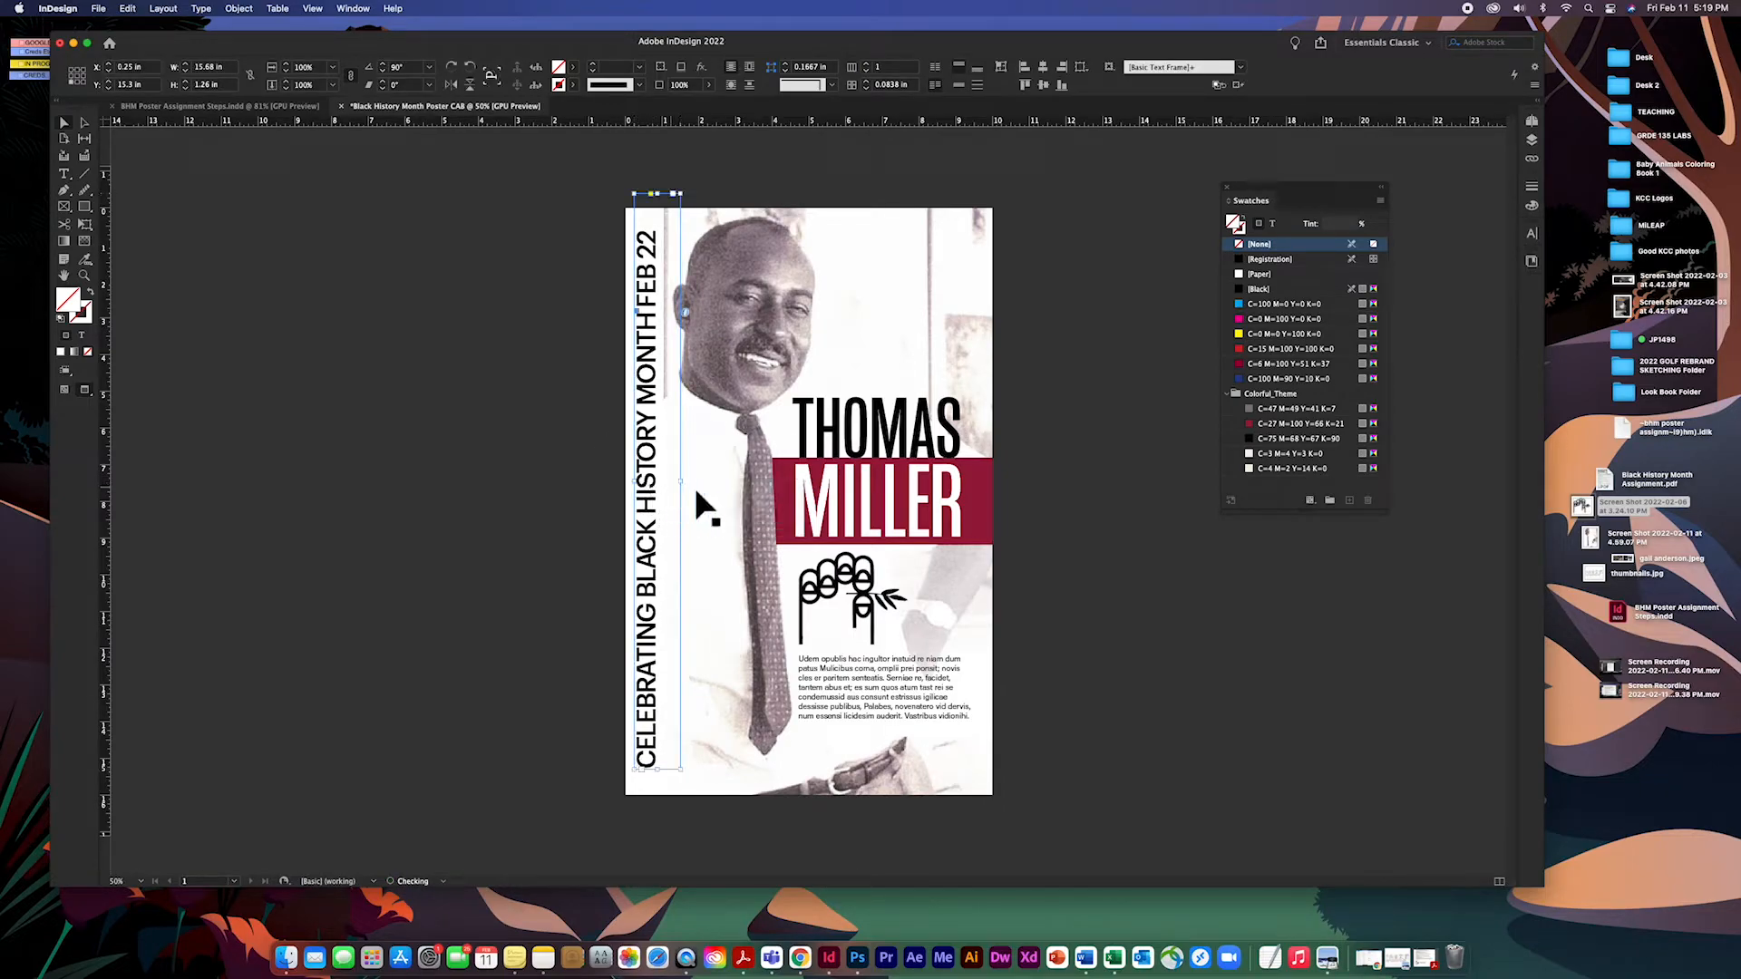
click(1274, 224)
click(1258, 425)
click(1153, 408)
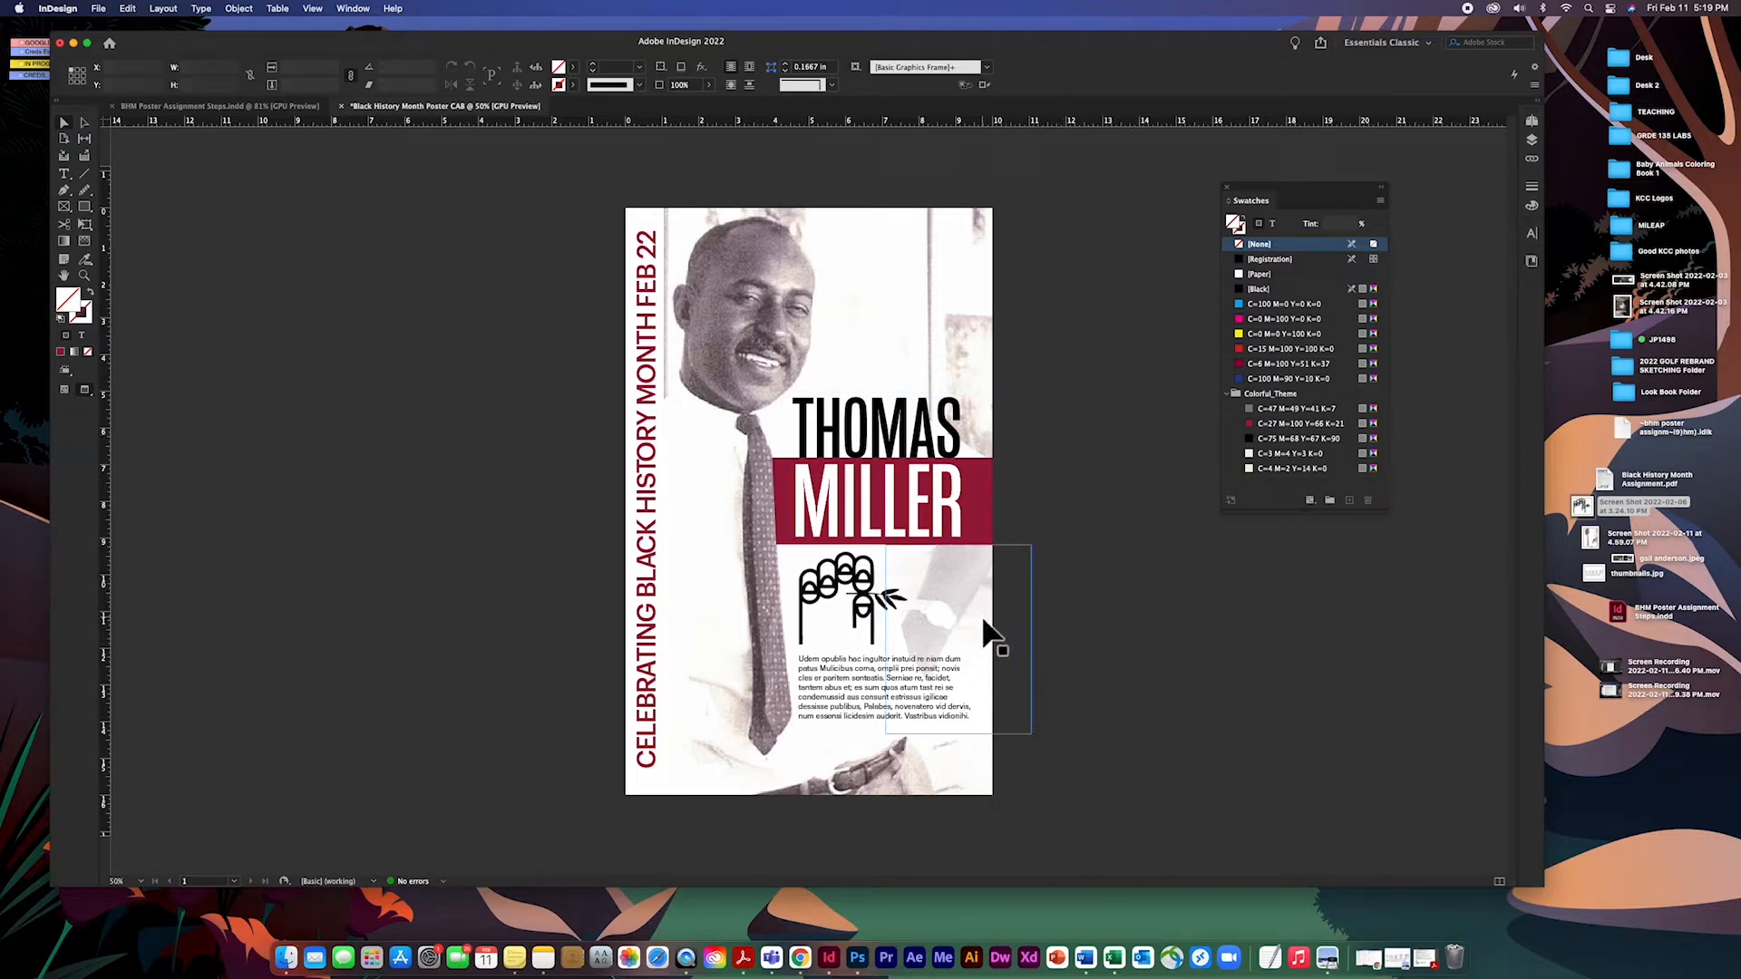
Duplicate the semi-transparent white rectangle and place the copy over the photo's background beside the upper part of the vertical headline.
click(989, 638)
drag(991, 649, 672, 304)
drag(667, 385, 669, 409)
click(1174, 641)
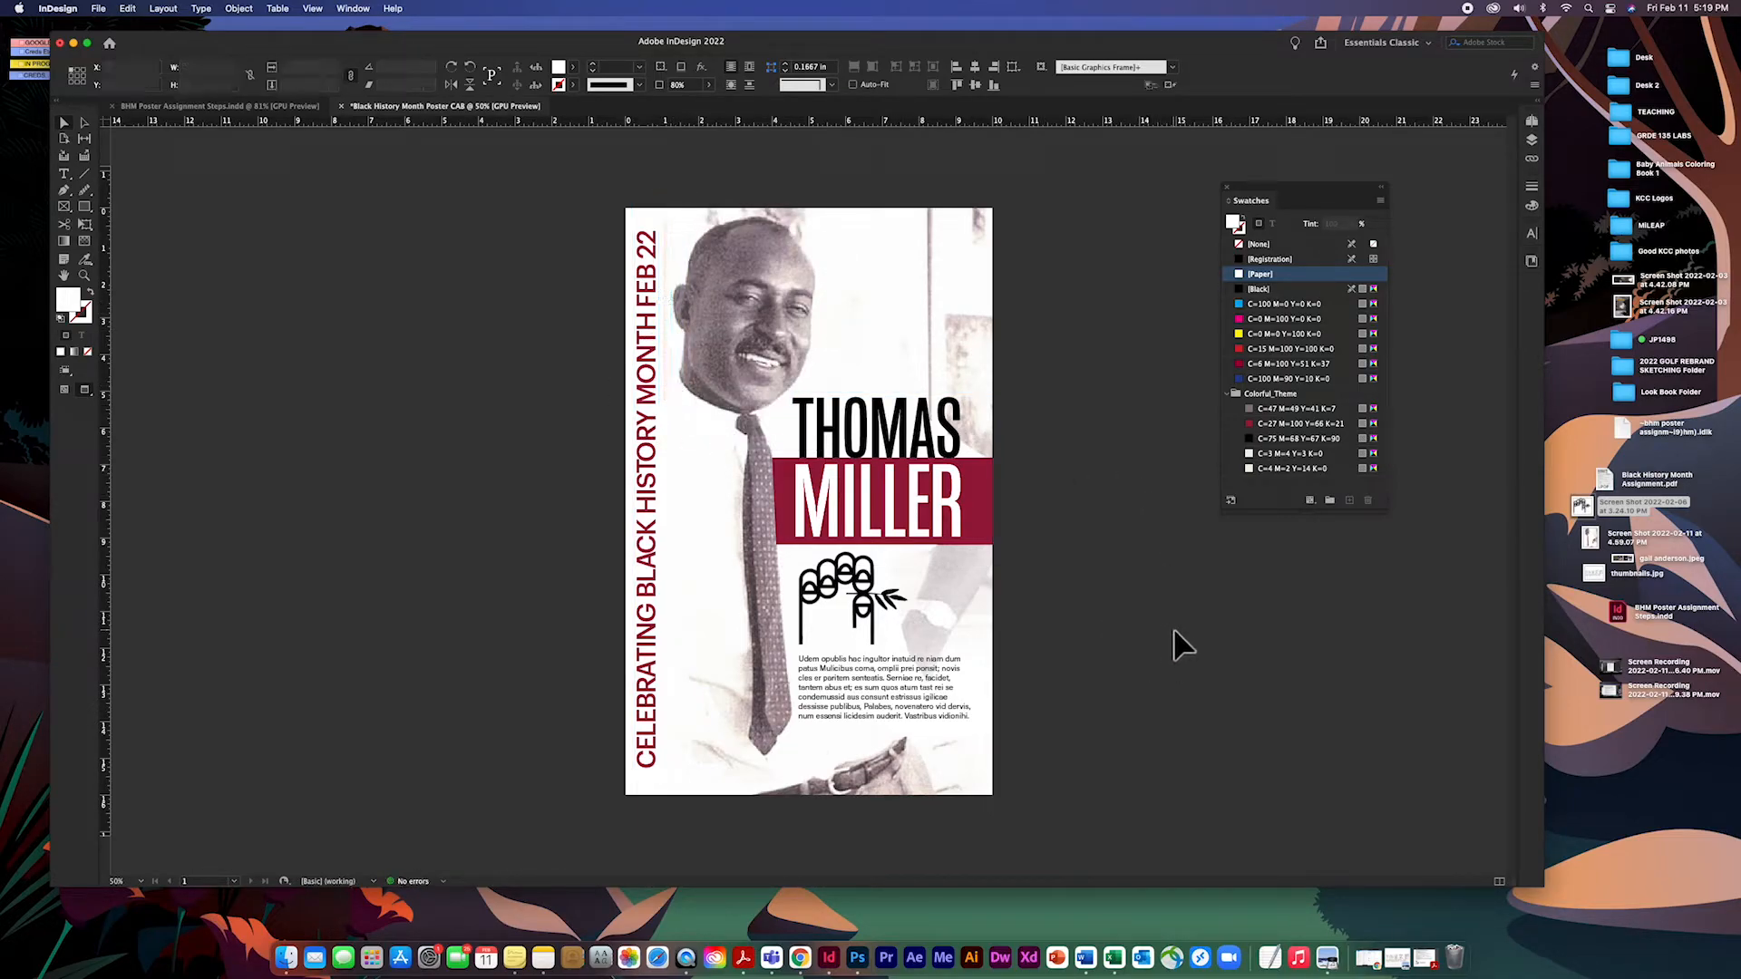
Duplicate the maroon bar to the other side of the tie and shift its two inner corners to meet the tie's edge.
drag(785, 508, 501, 515)
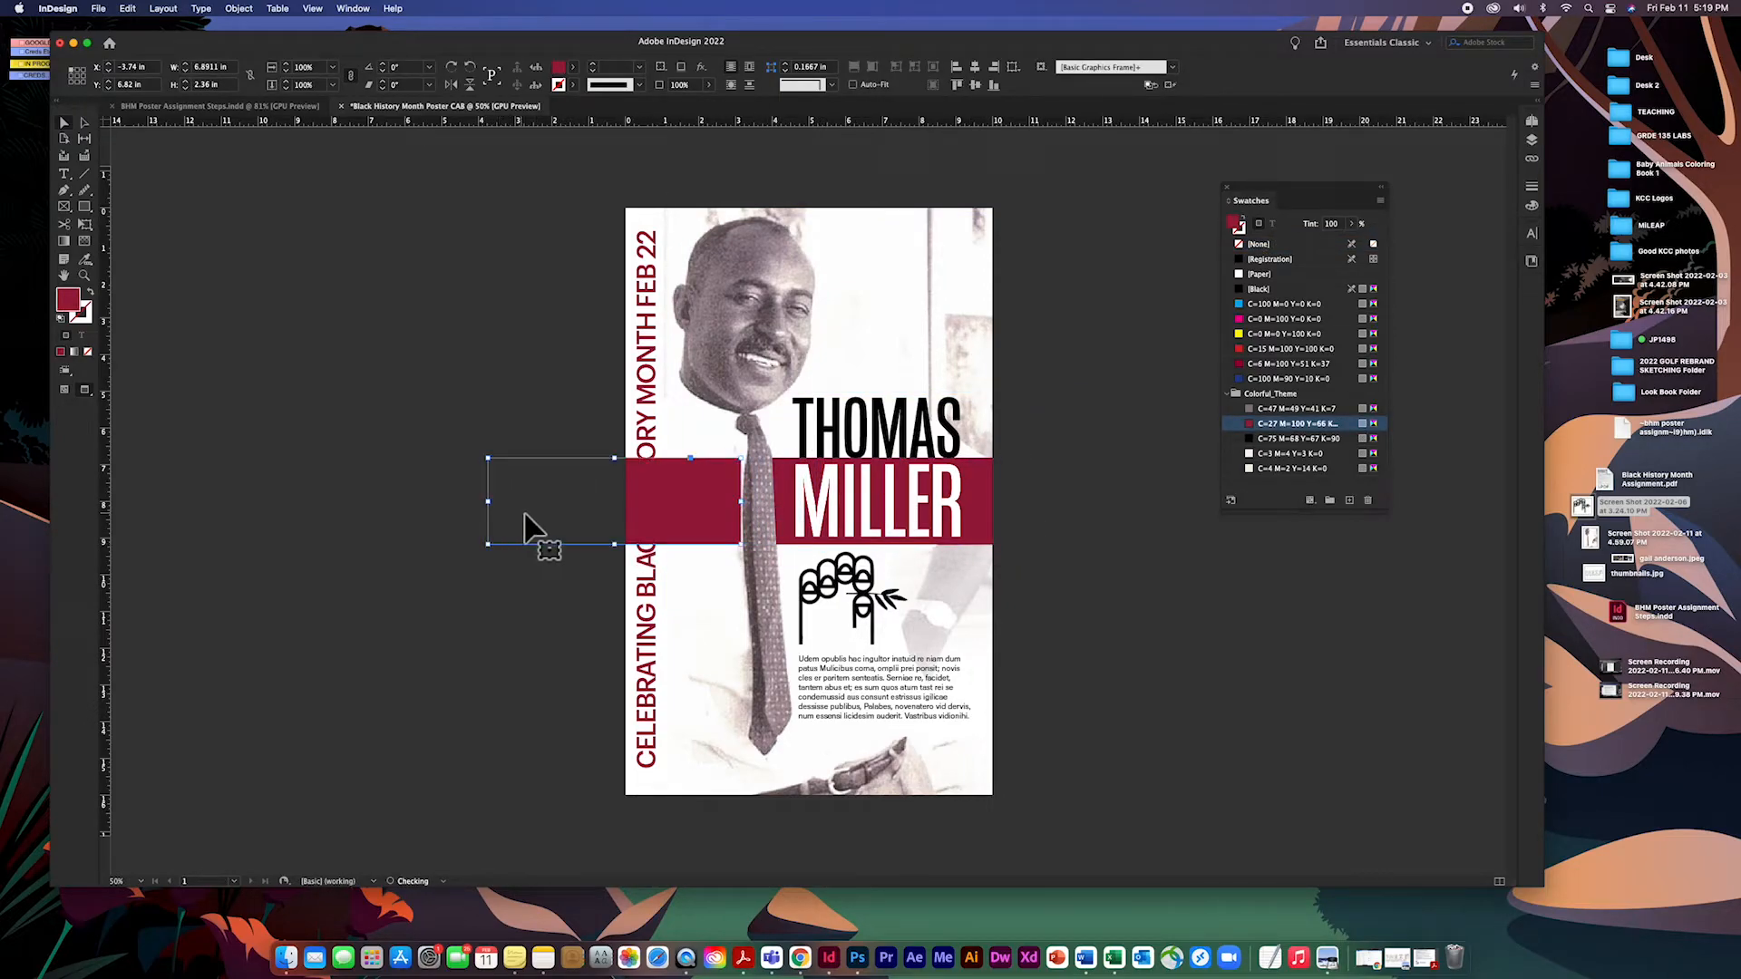
click(1079, 665)
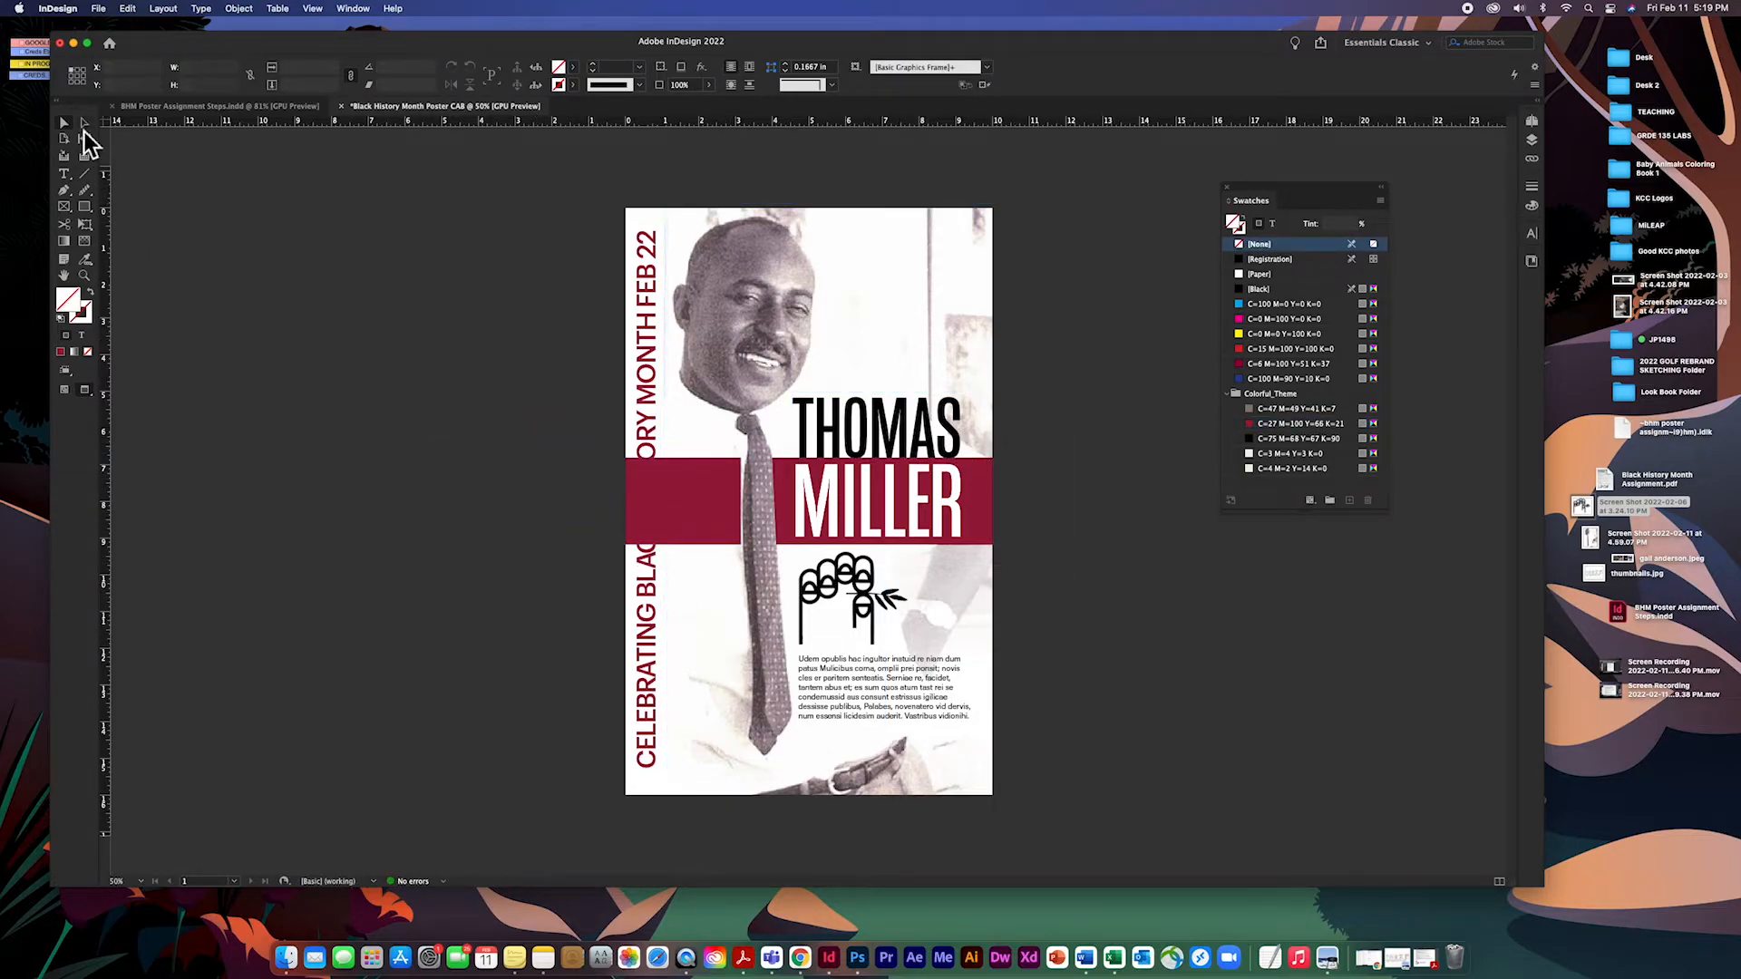
click(737, 465)
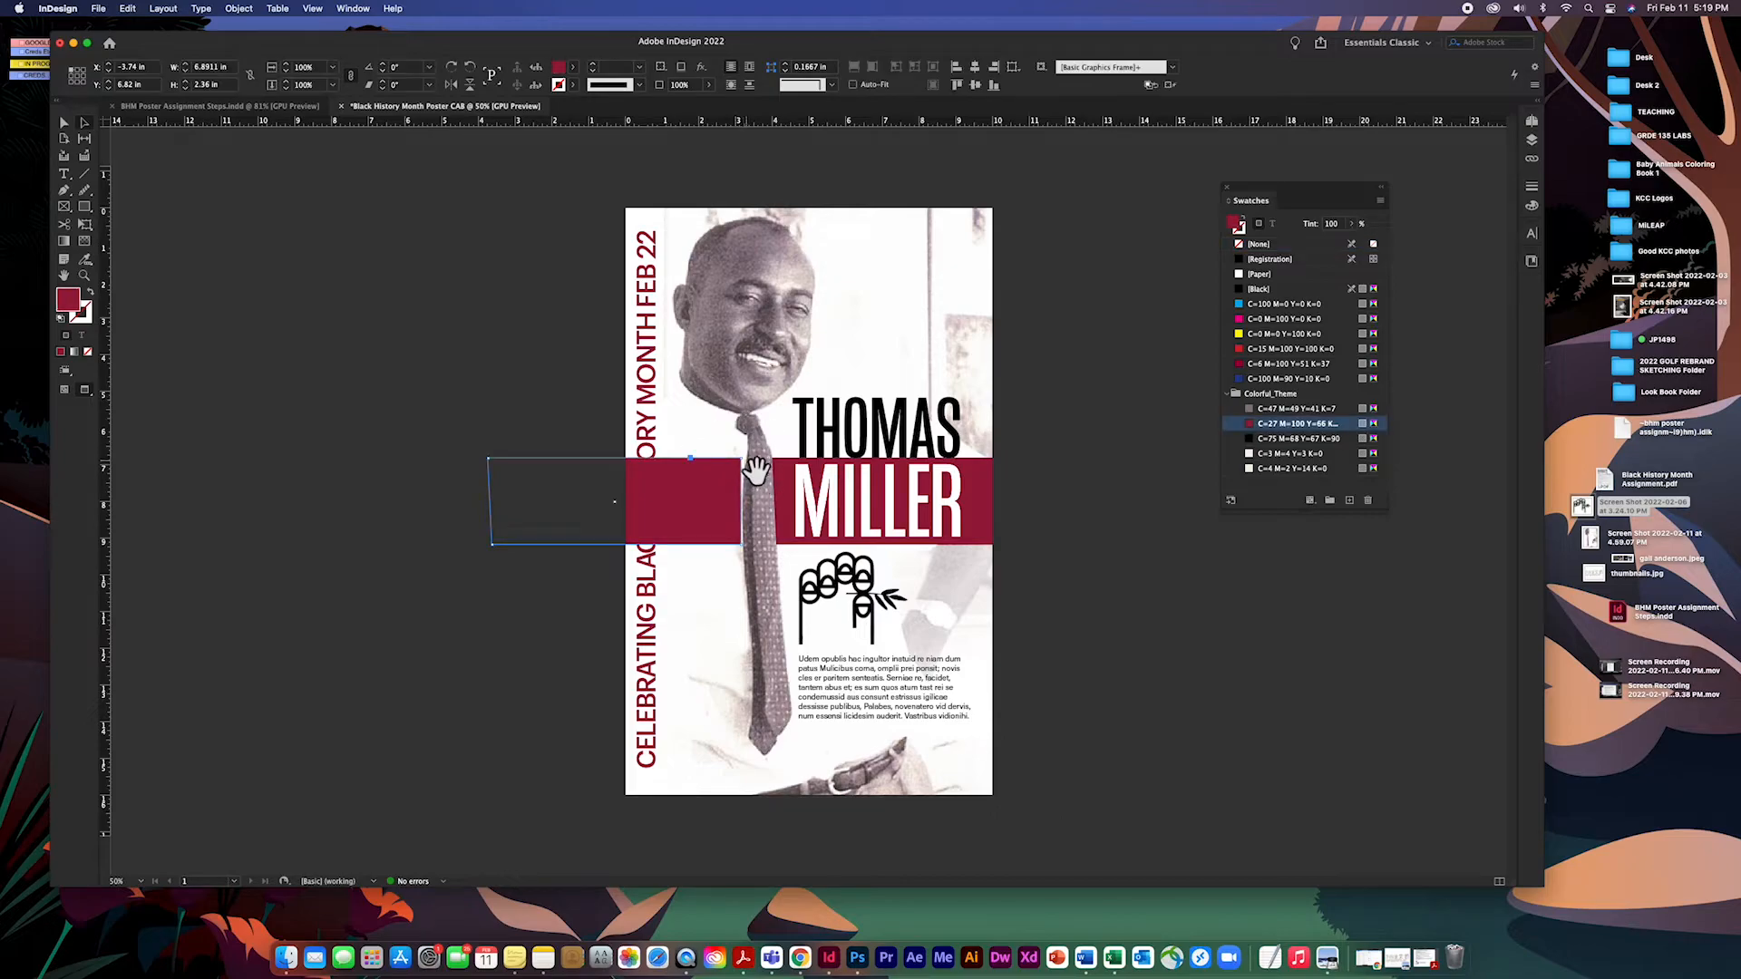
drag(743, 460, 748, 461)
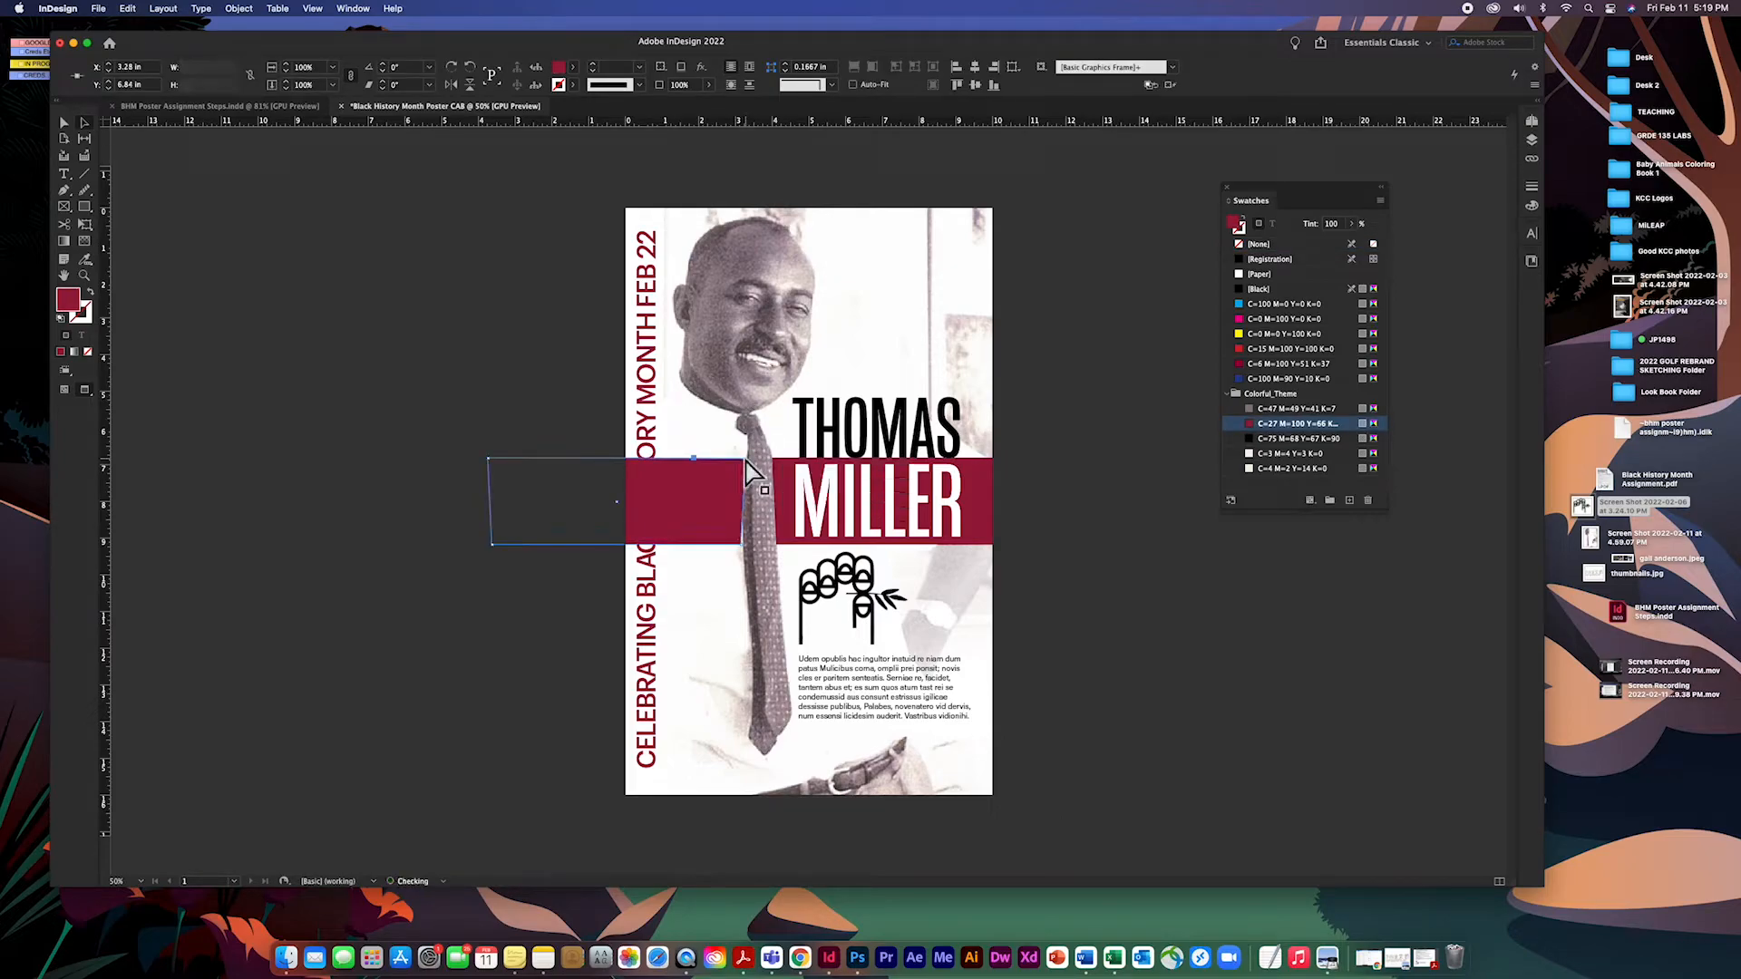
click(752, 559)
click(459, 430)
click(553, 476)
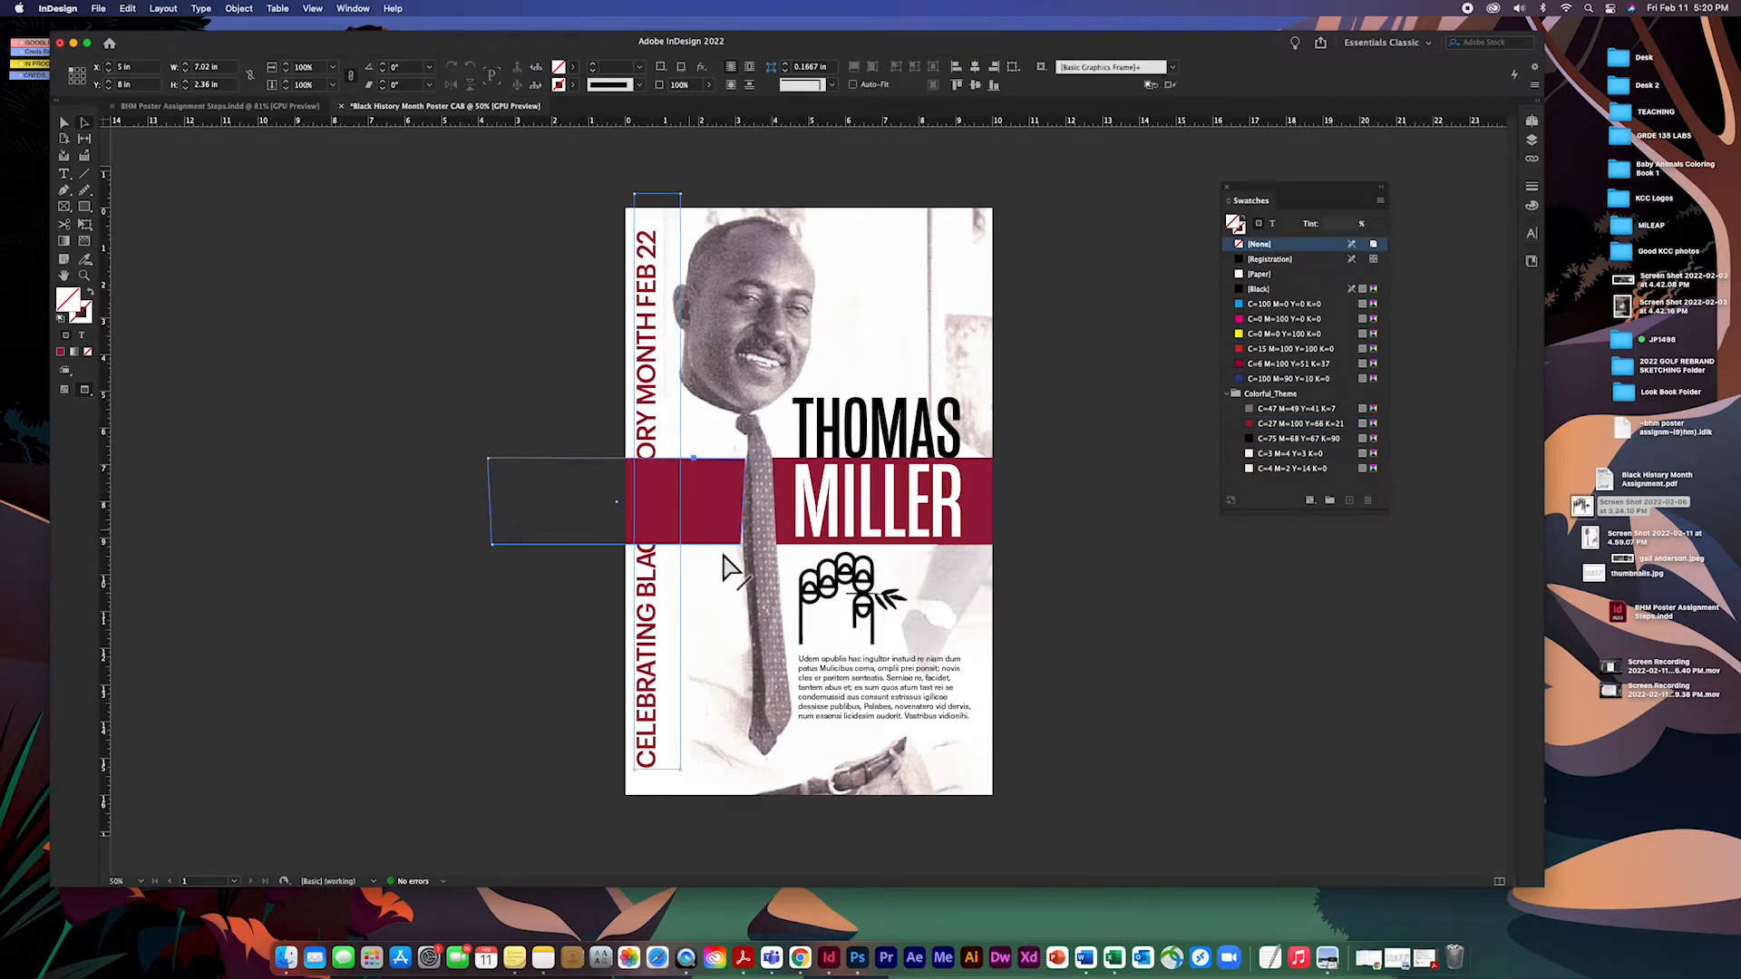
drag(741, 546, 745, 545)
click(1111, 620)
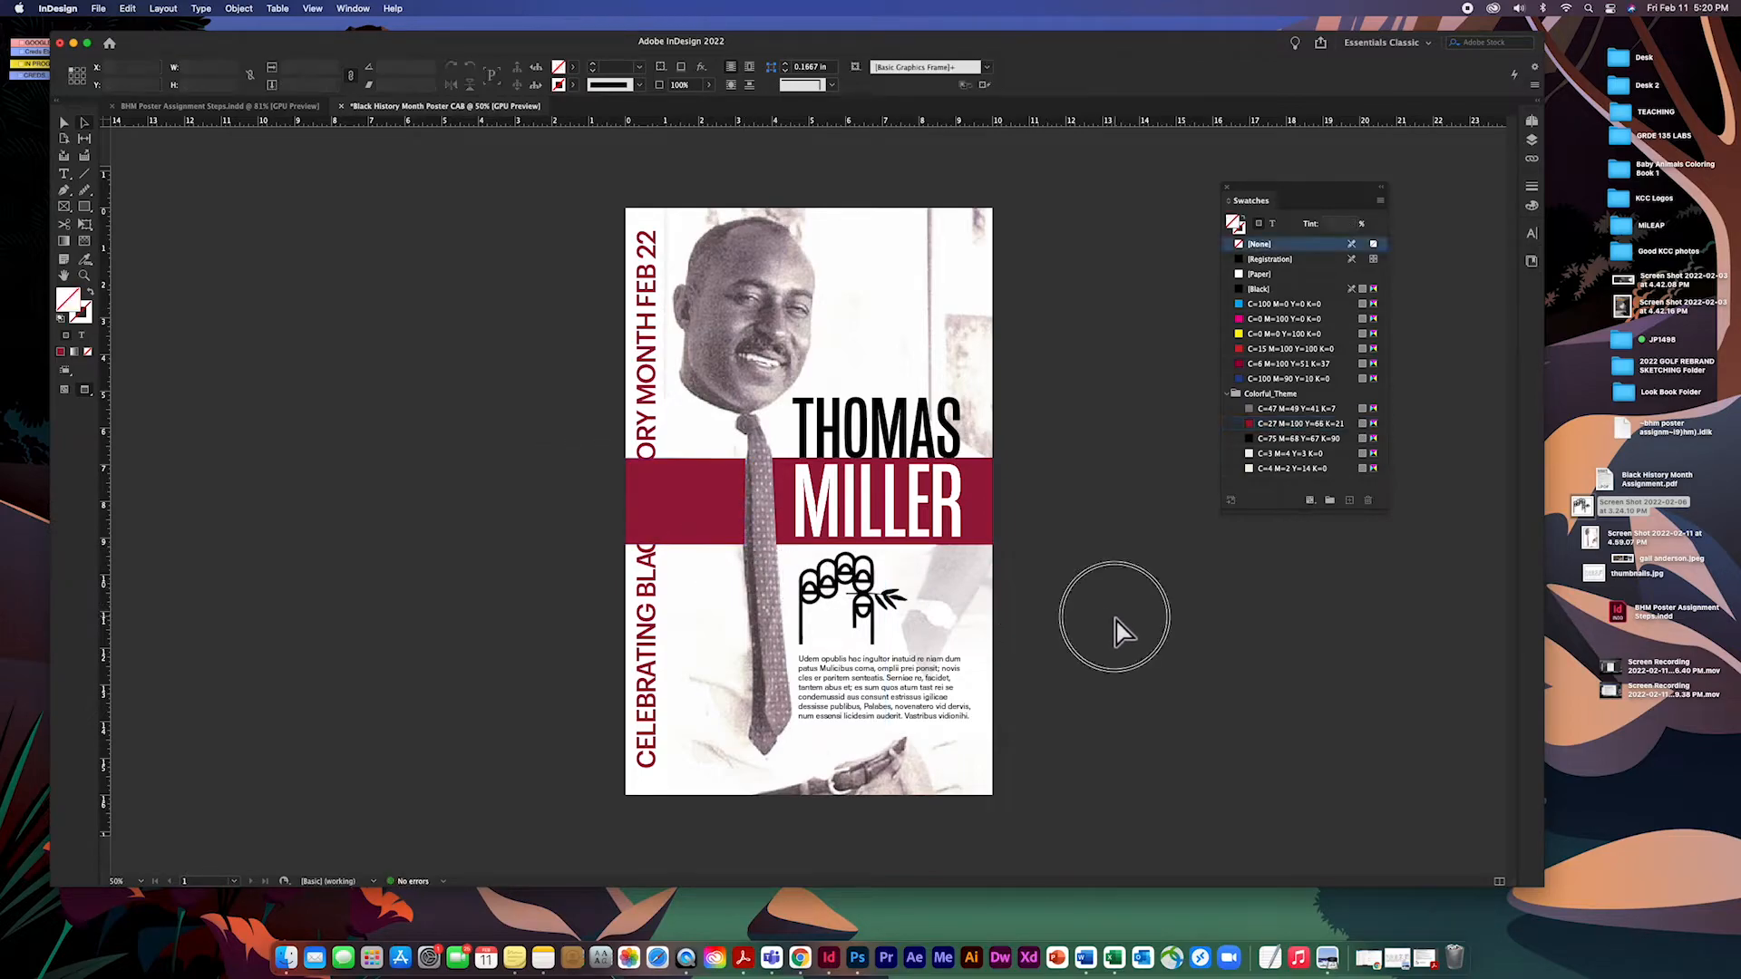
Move the vertical headline to X 0.32 in and colour the letters crossing the maroon bar with the Paper swatch.
click(662, 403)
drag(660, 395, 657, 400)
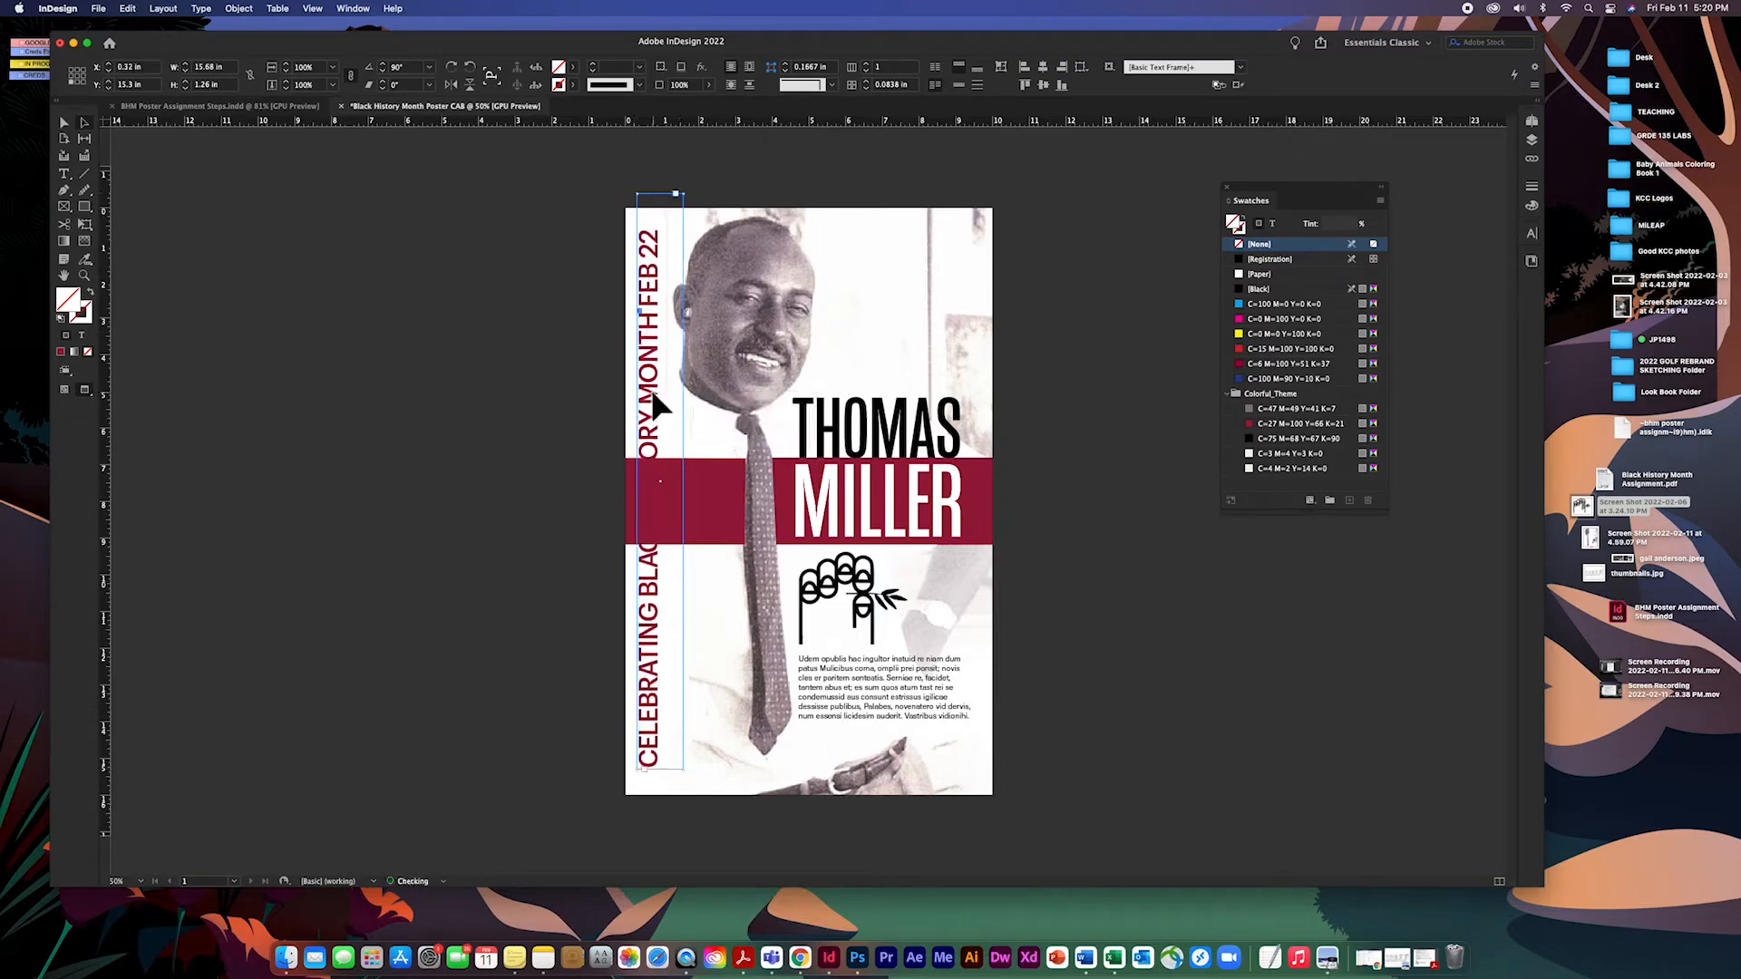
click(66, 175)
drag(642, 487, 660, 550)
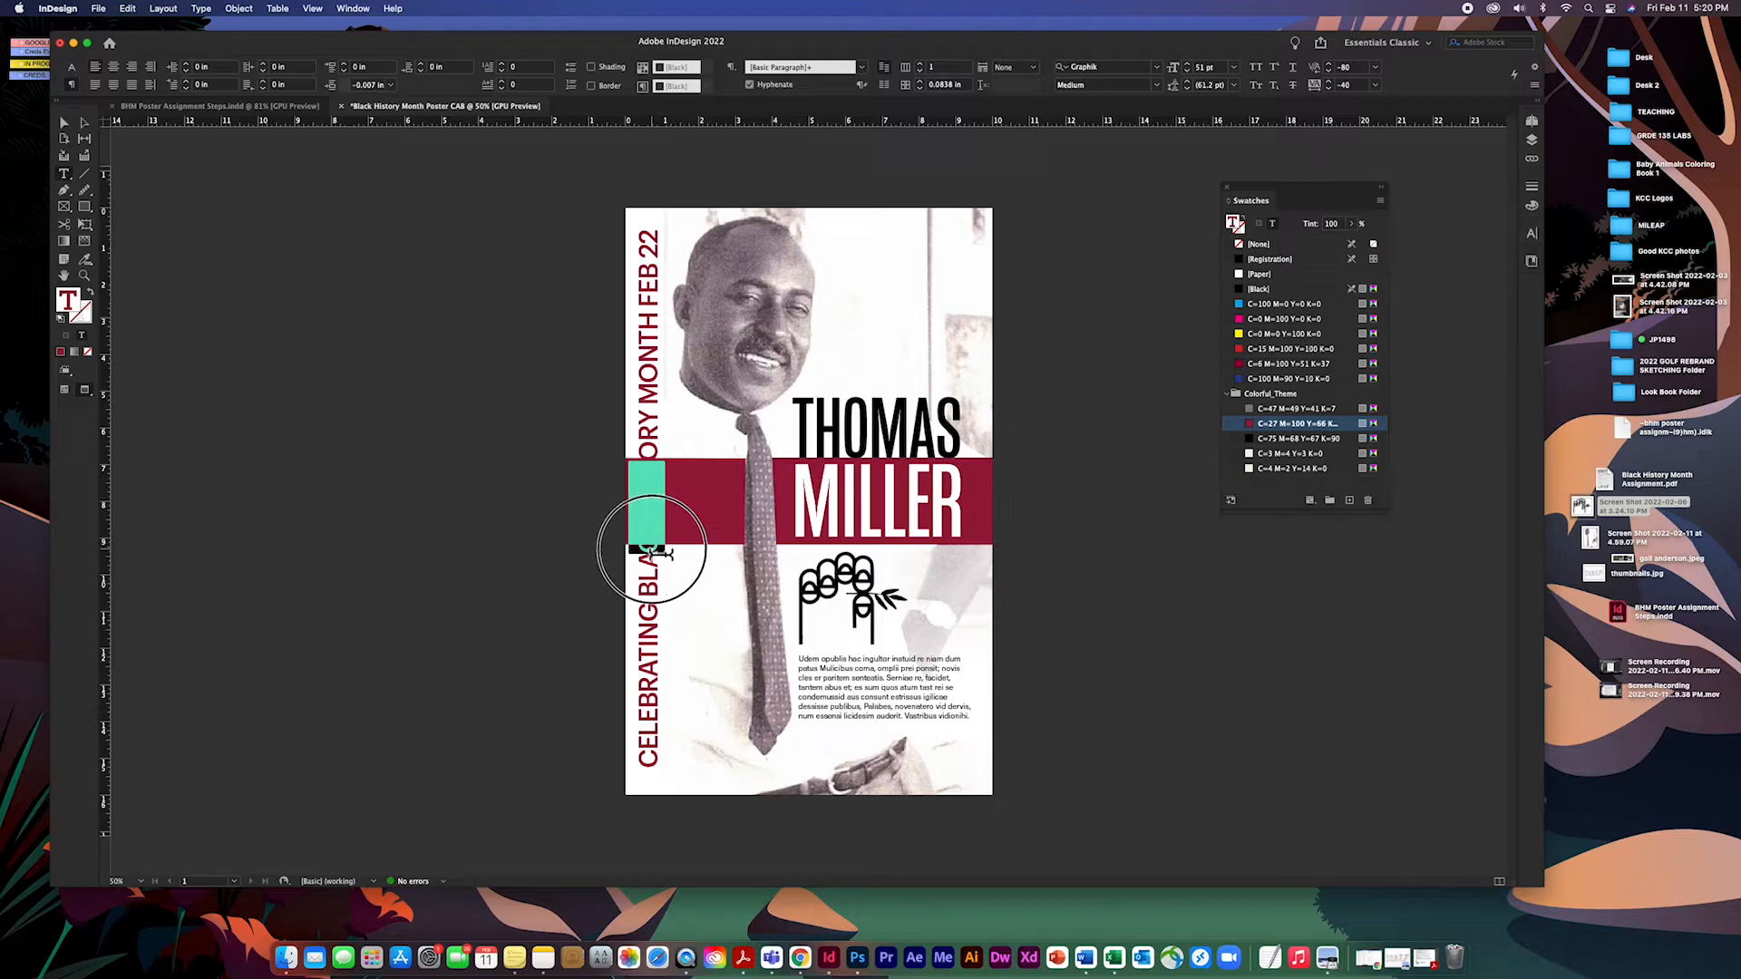
click(1242, 275)
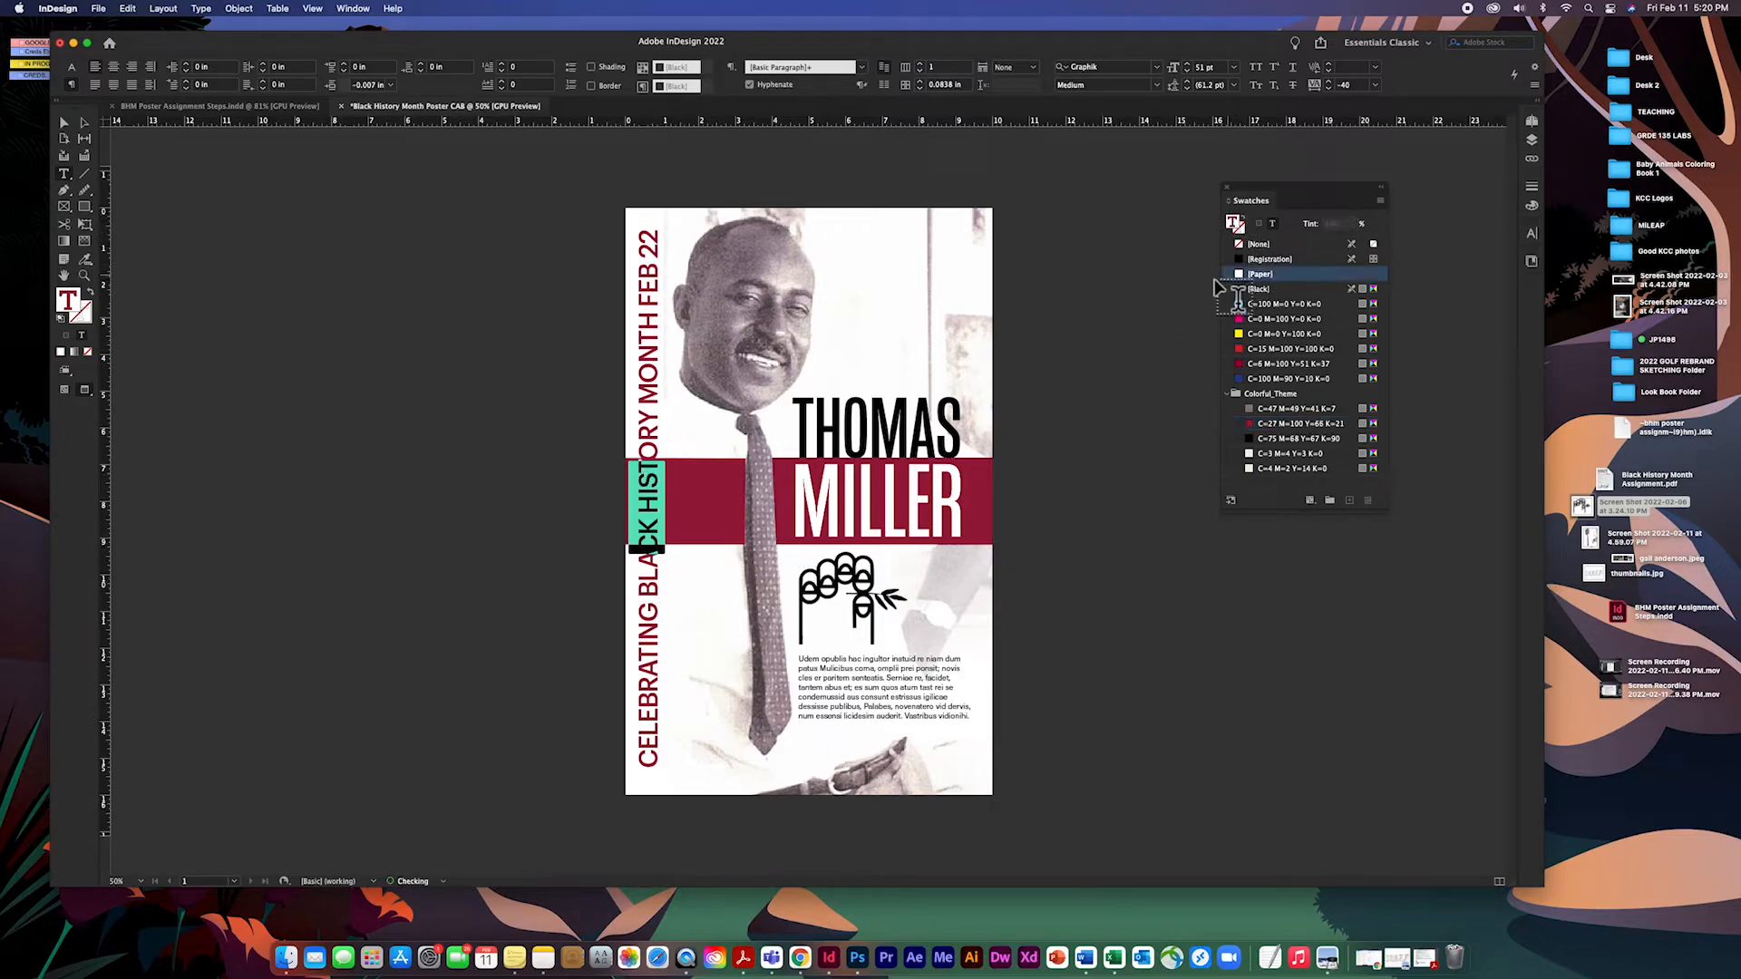
Scale the vertical headline and its frame down to about 13.44 x 1.08 in.
click(68, 127)
click(194, 213)
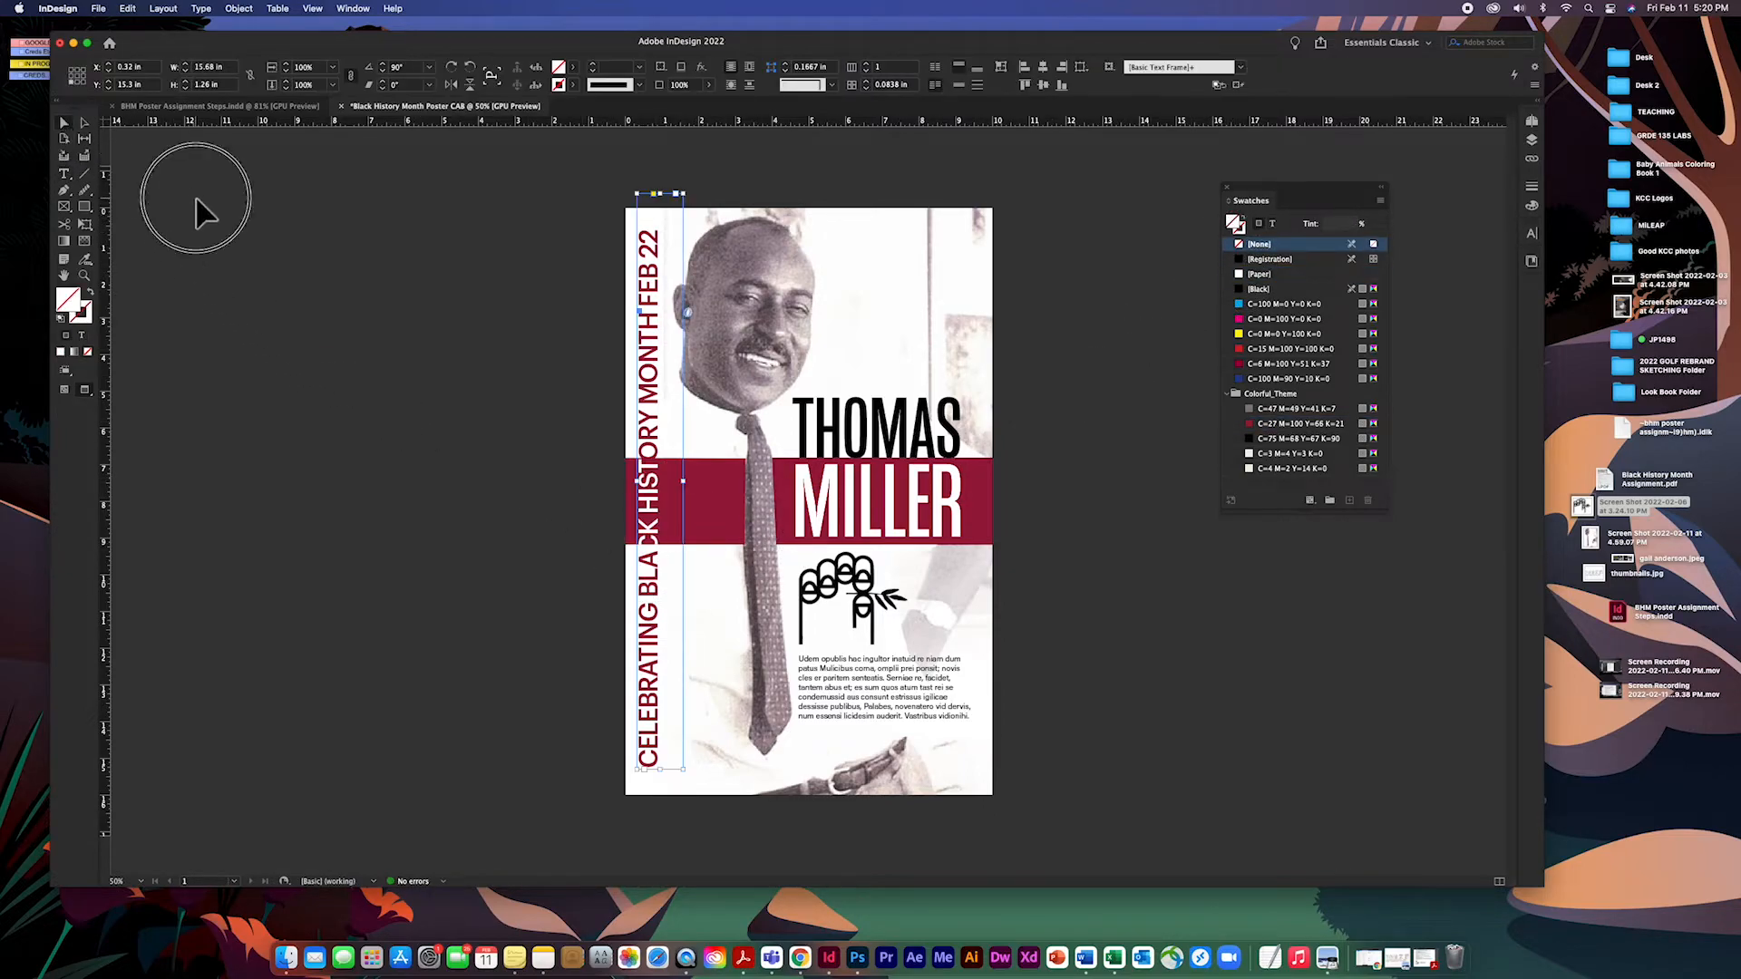
drag(487, 457, 680, 530)
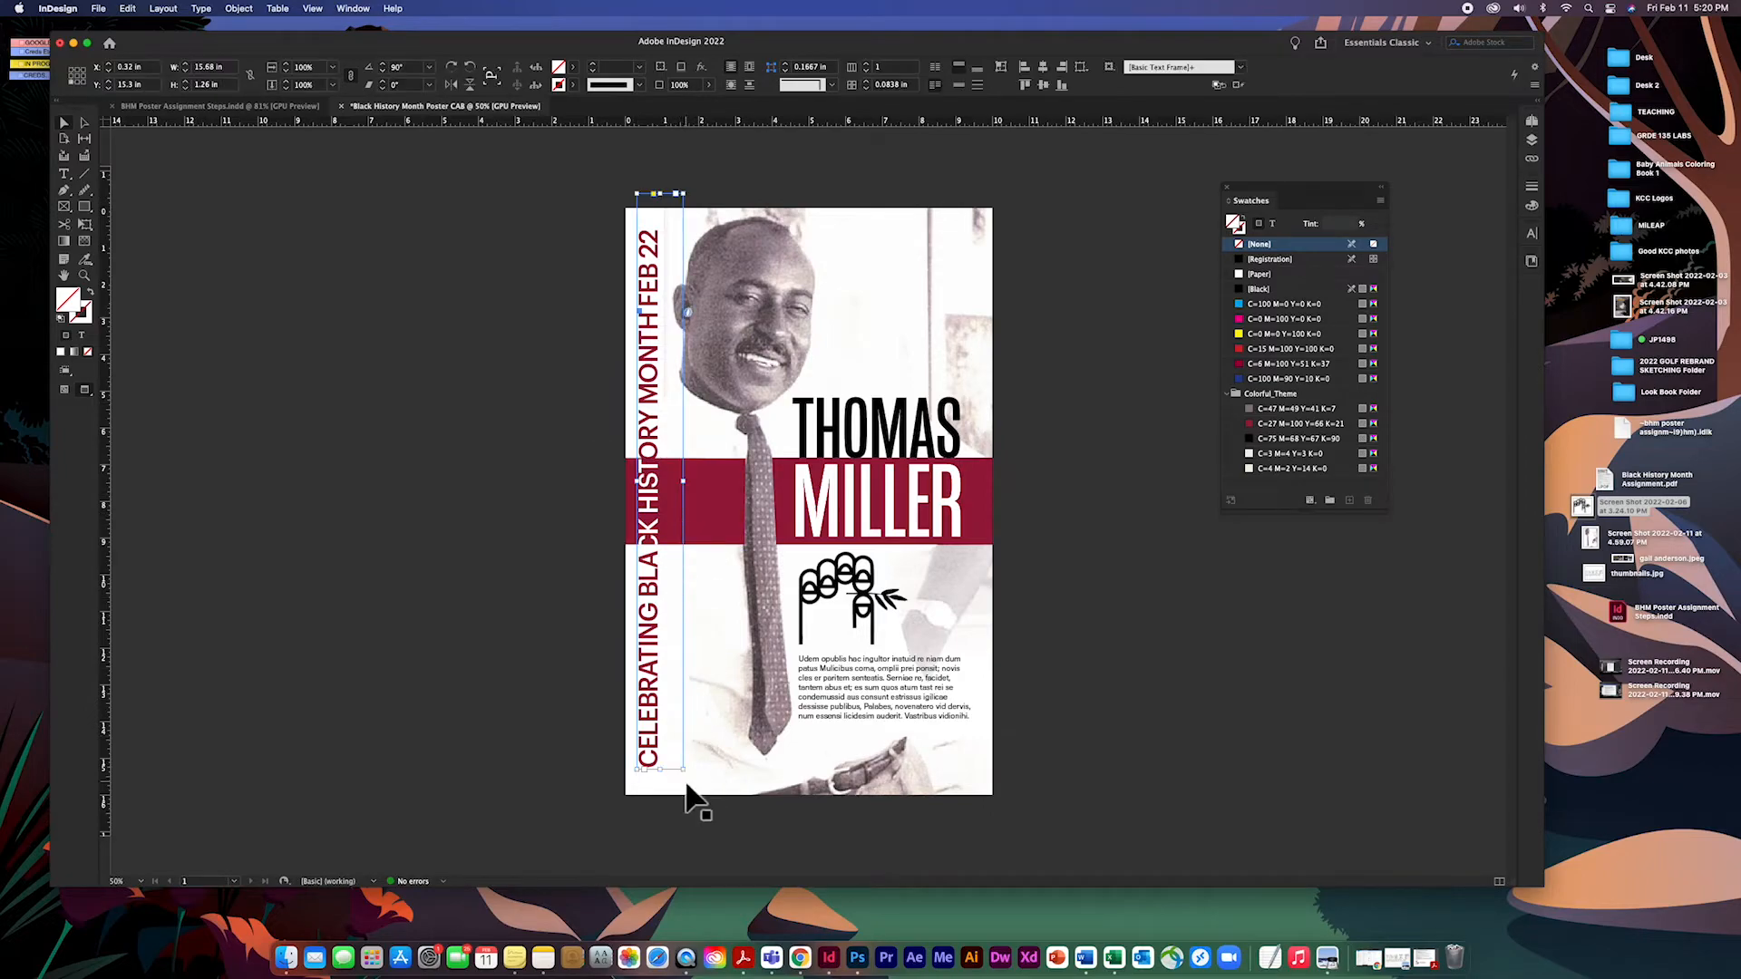
drag(689, 778, 677, 686)
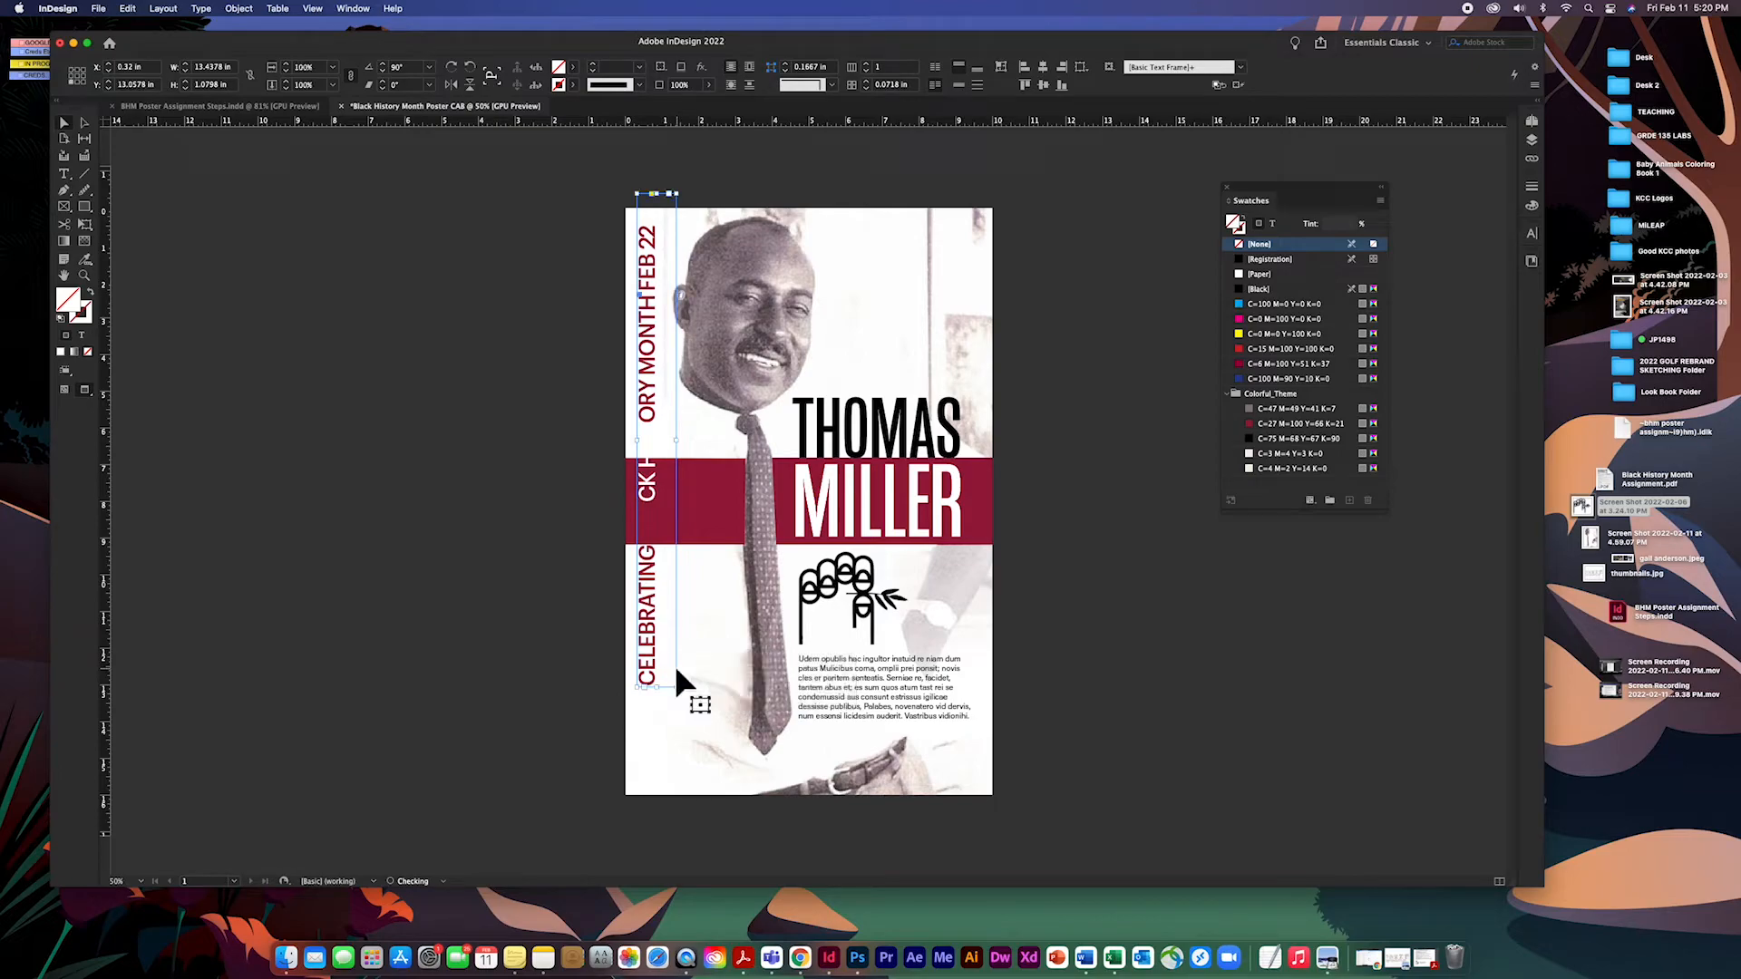
Colour the headline's word BLACK with the Paper swatch and HISTORY with the maroon C=27 M=100 Y=66 K=21 swatch.
click(64, 173)
drag(654, 476, 655, 542)
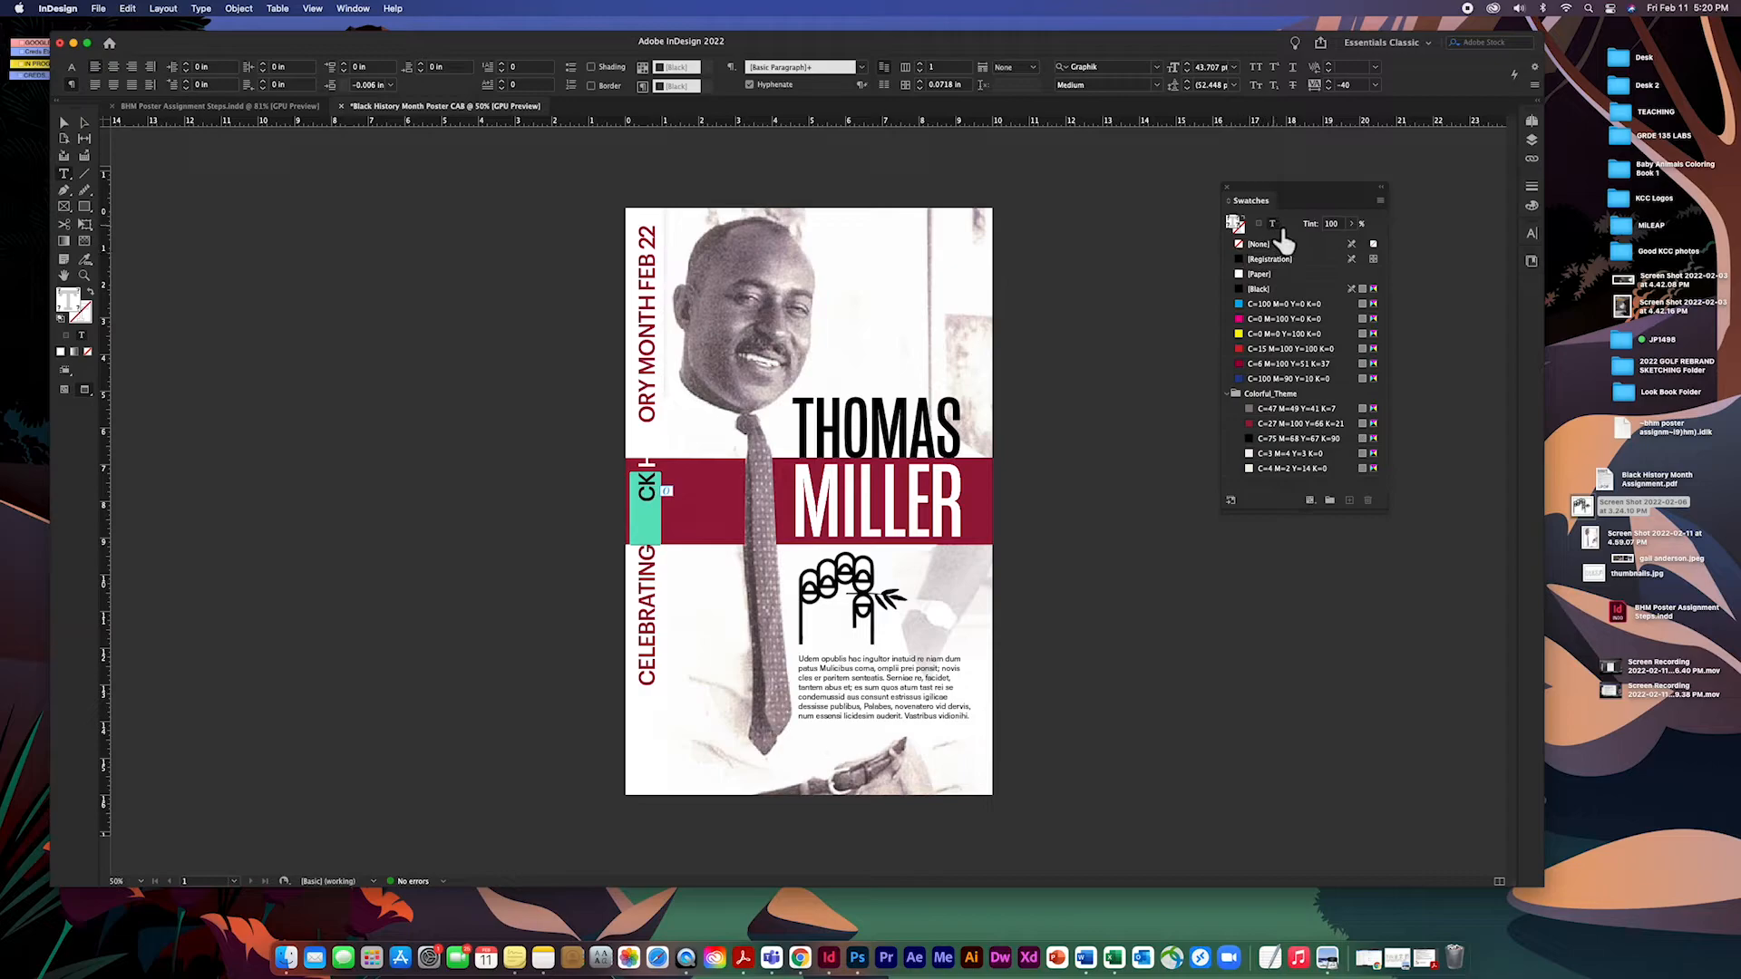
click(1258, 274)
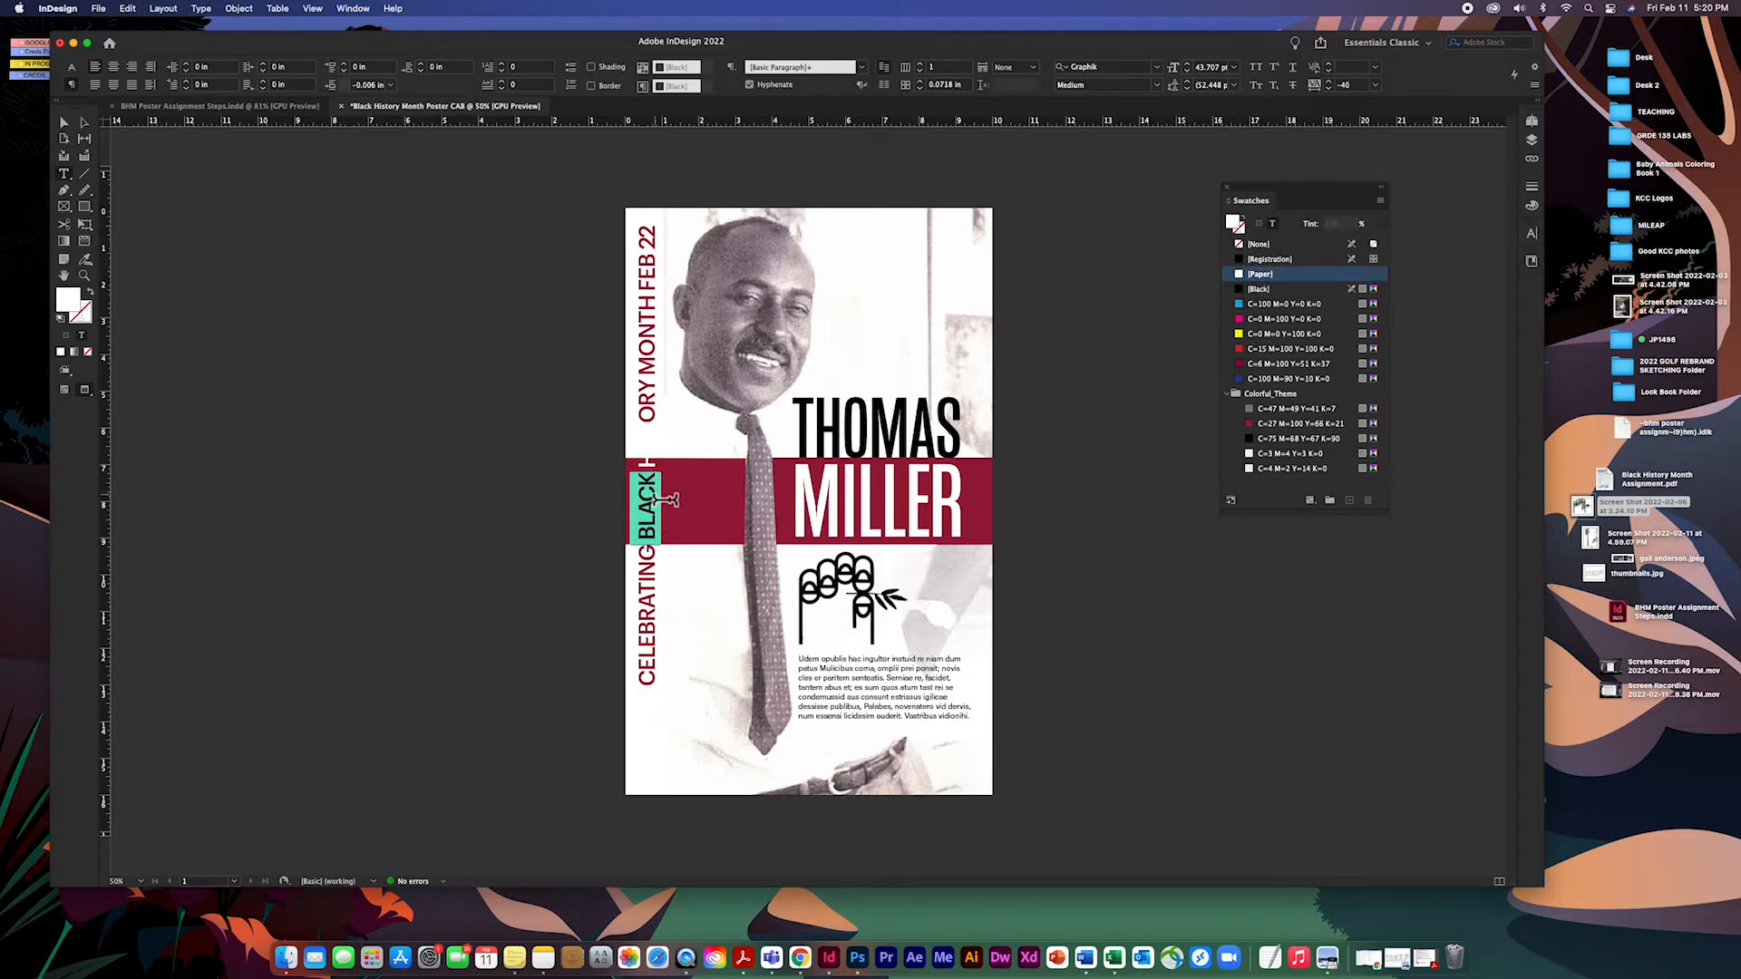
double_click(657, 399)
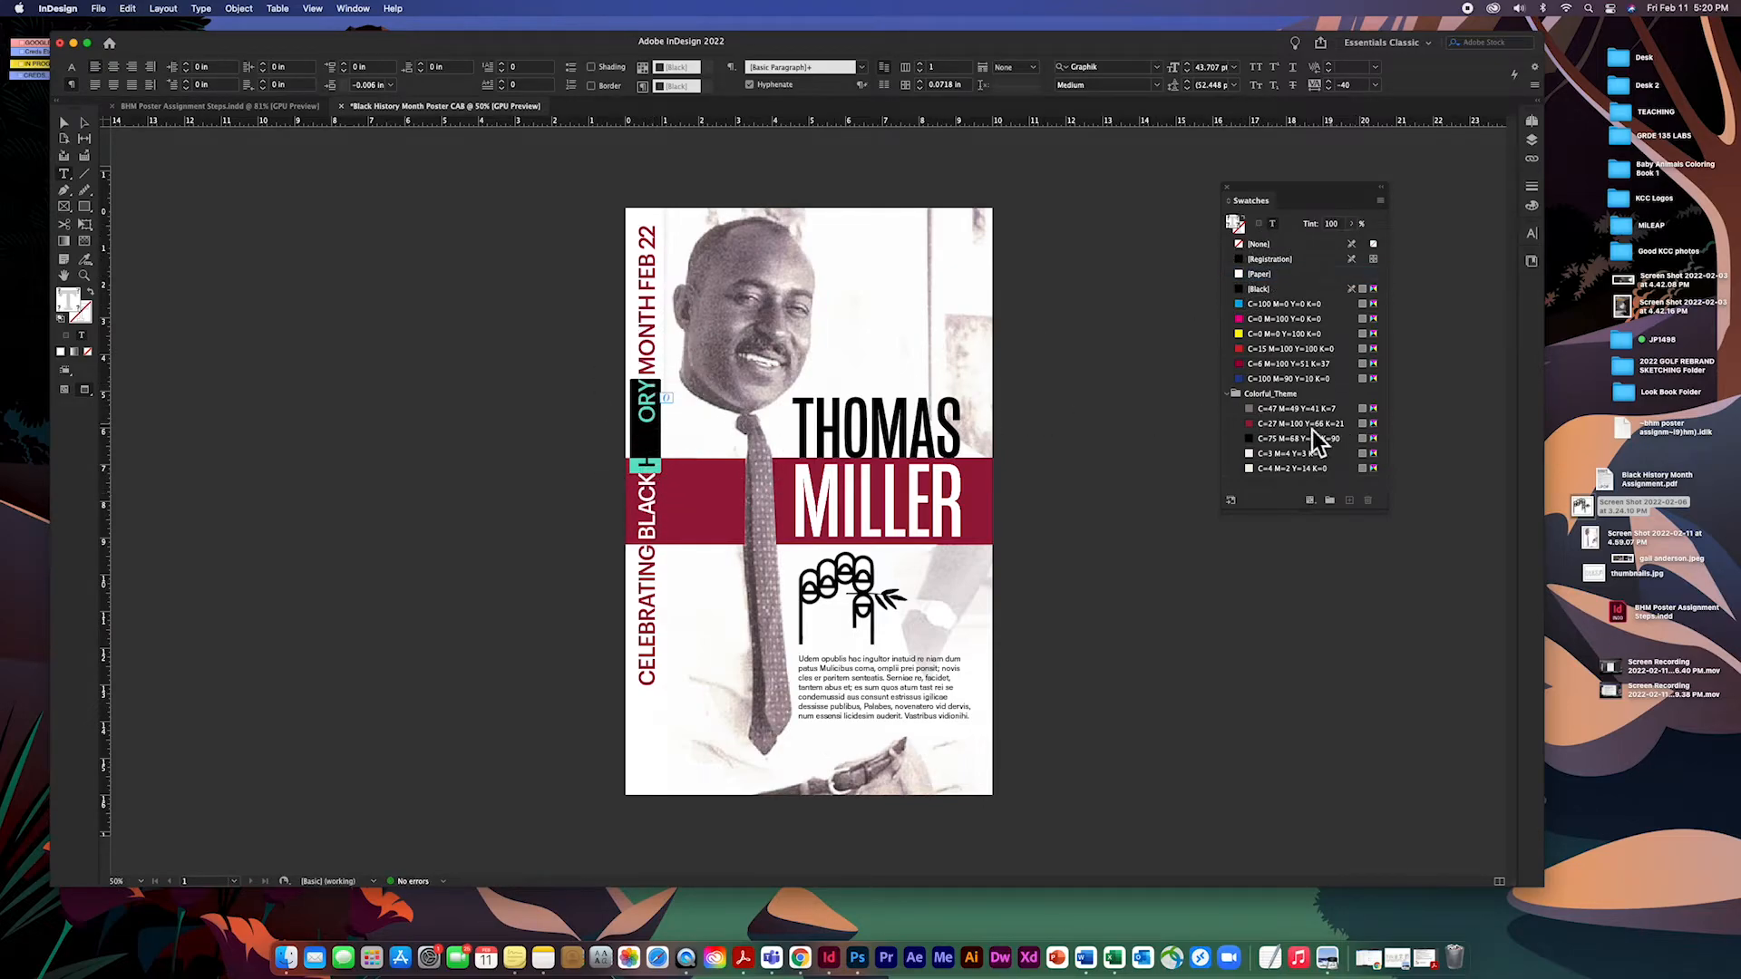
click(1297, 423)
click(710, 533)
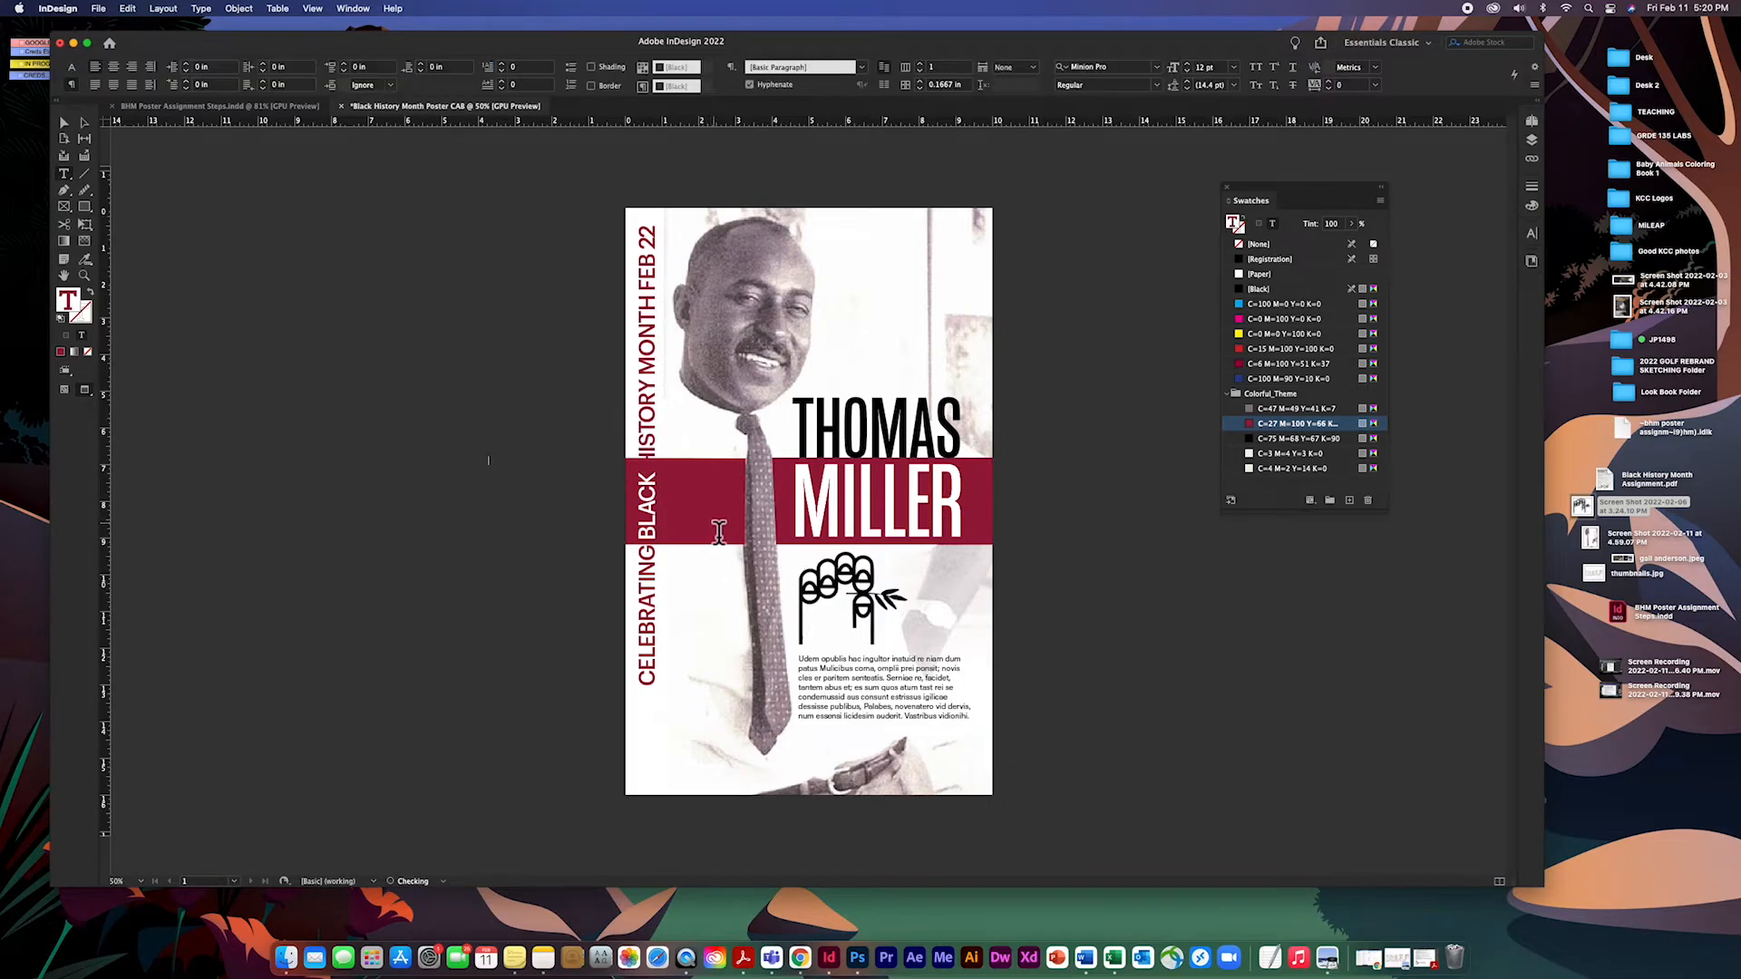
key(Escape)
Enlarge the word BLACK in the vertical headline to 51 pt so it spans the maroon bar.
double_click(659, 480)
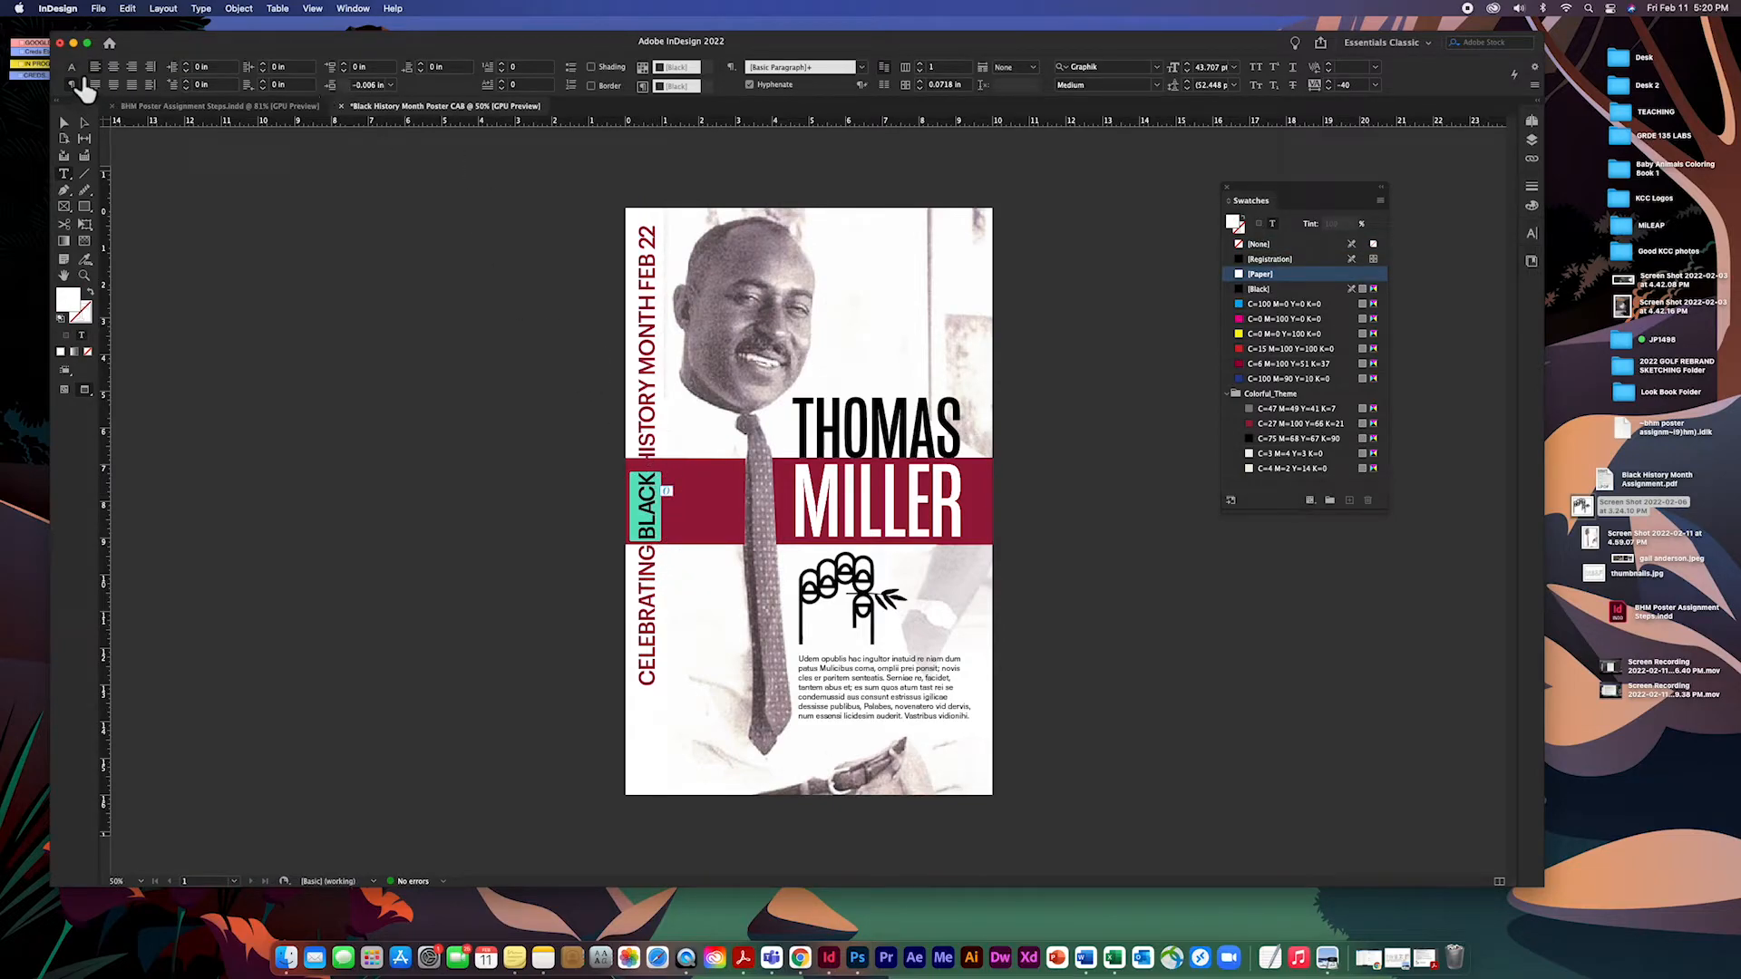
click(72, 67)
click(219, 65)
click(216, 64)
click(216, 64)
click(216, 63)
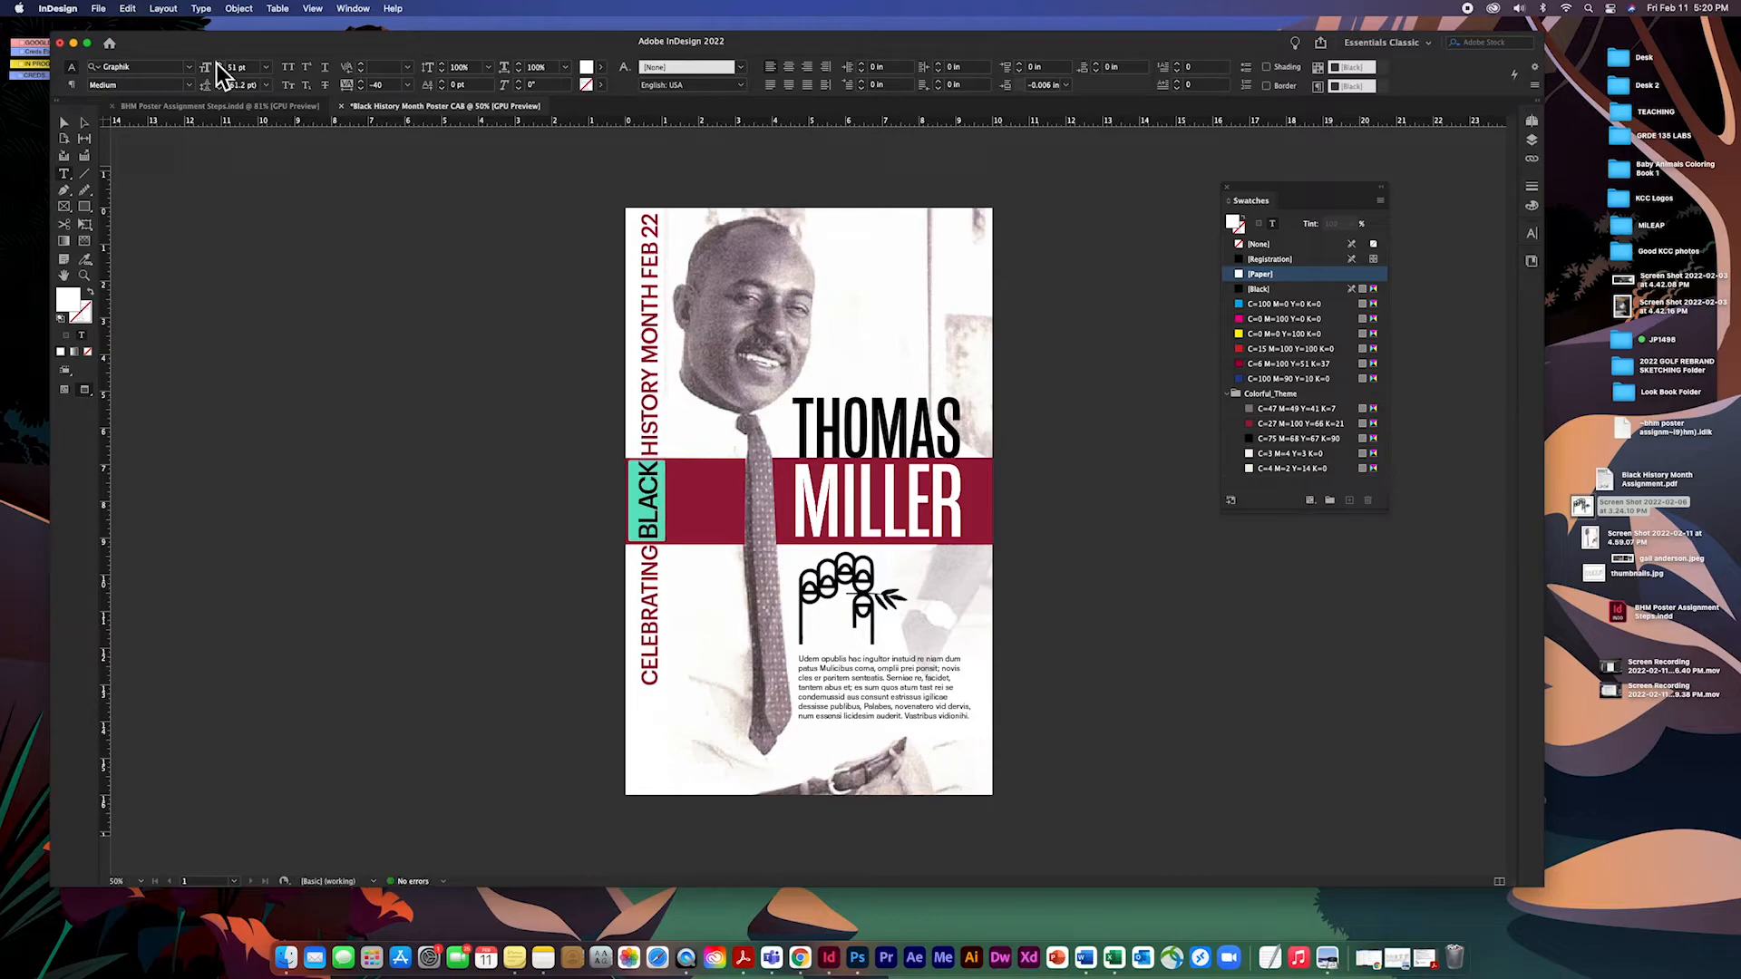
Try the Graphik Black weight with tracking of -80 on the headline's word BLACK.
click(190, 86)
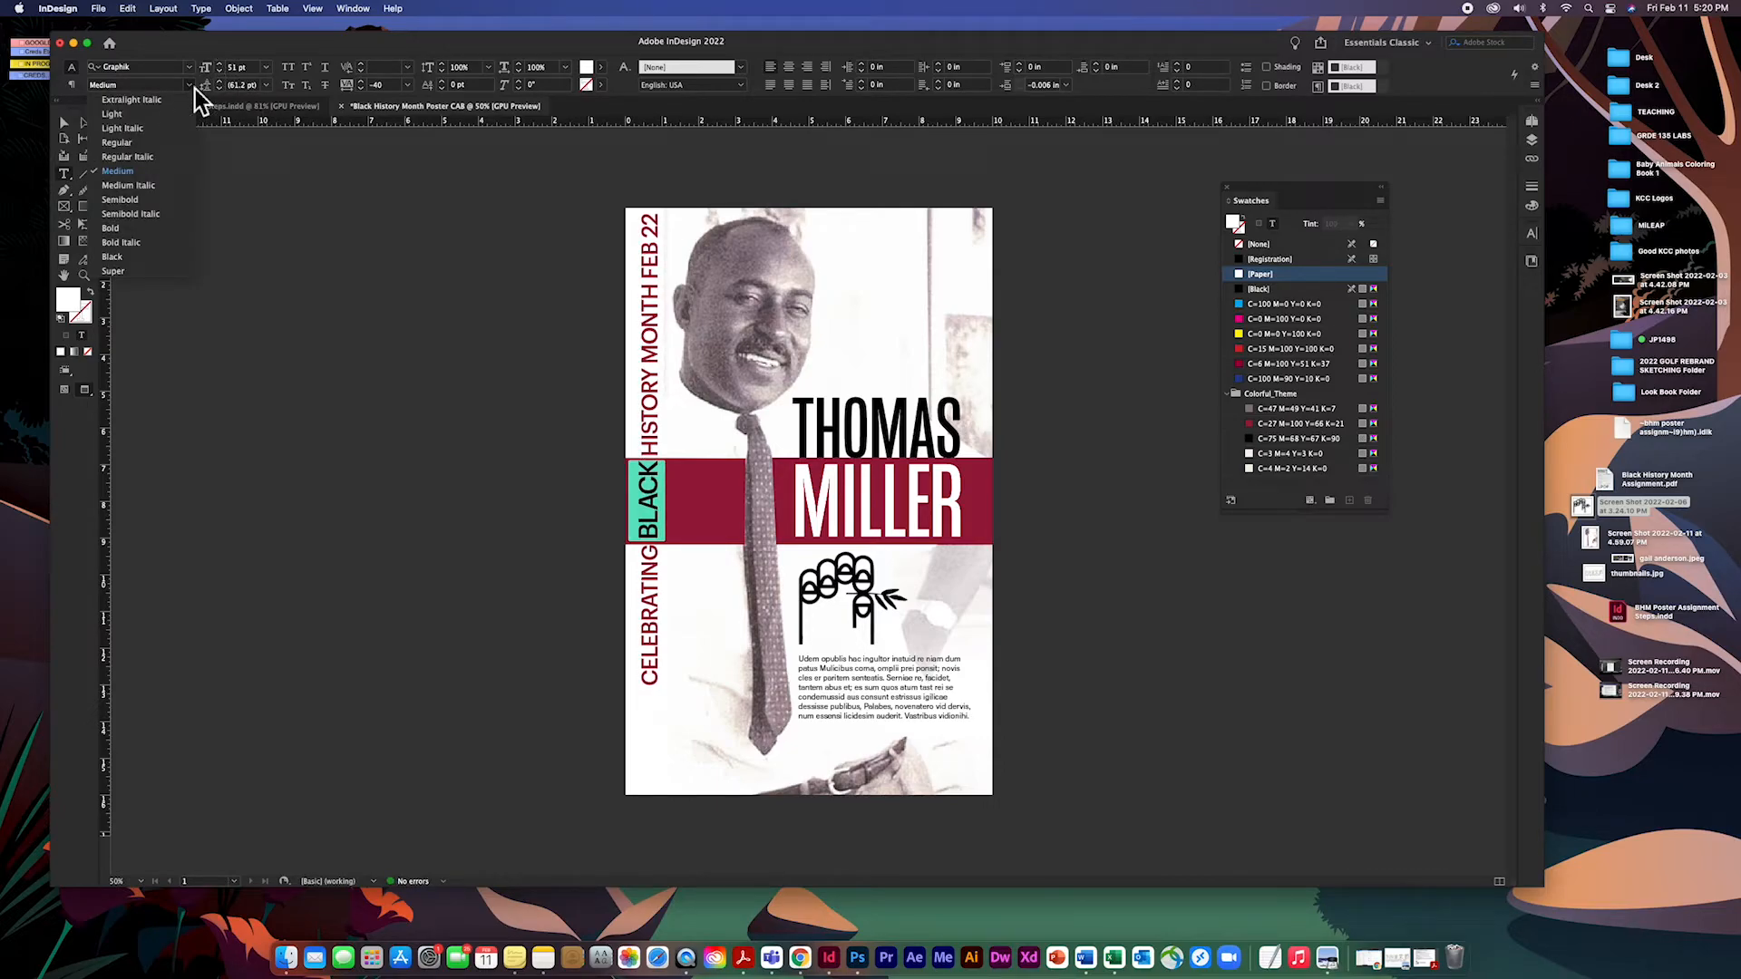
click(112, 258)
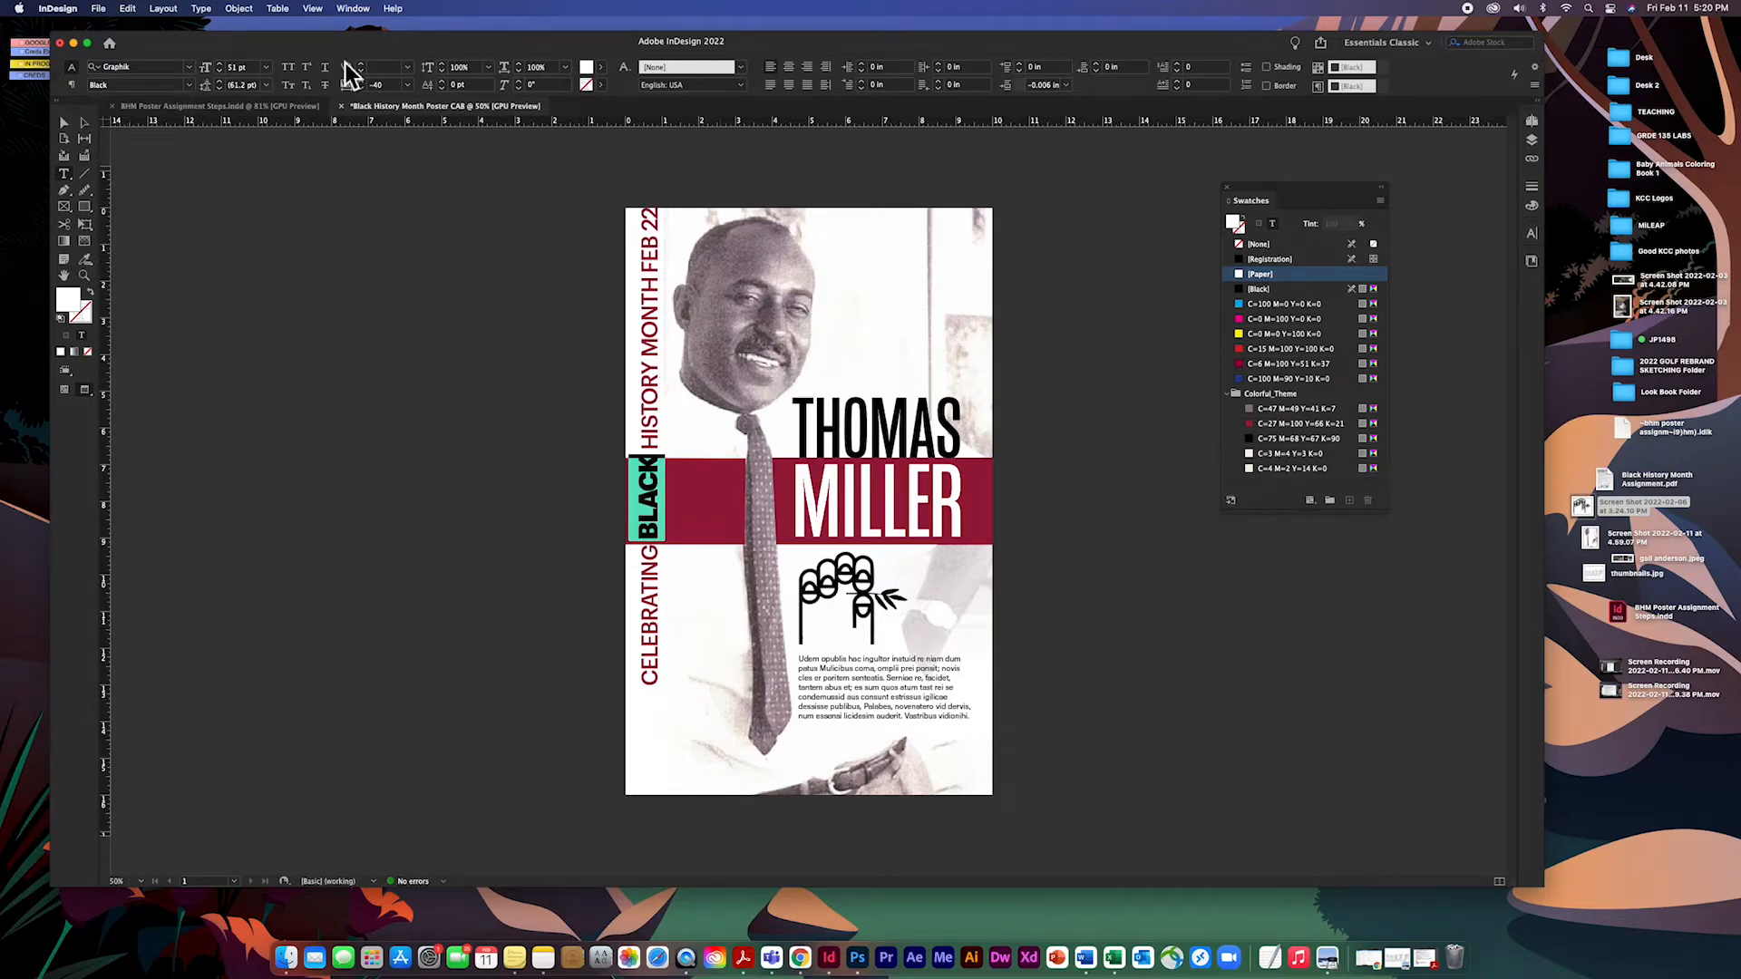
click(362, 88)
click(362, 89)
click(361, 88)
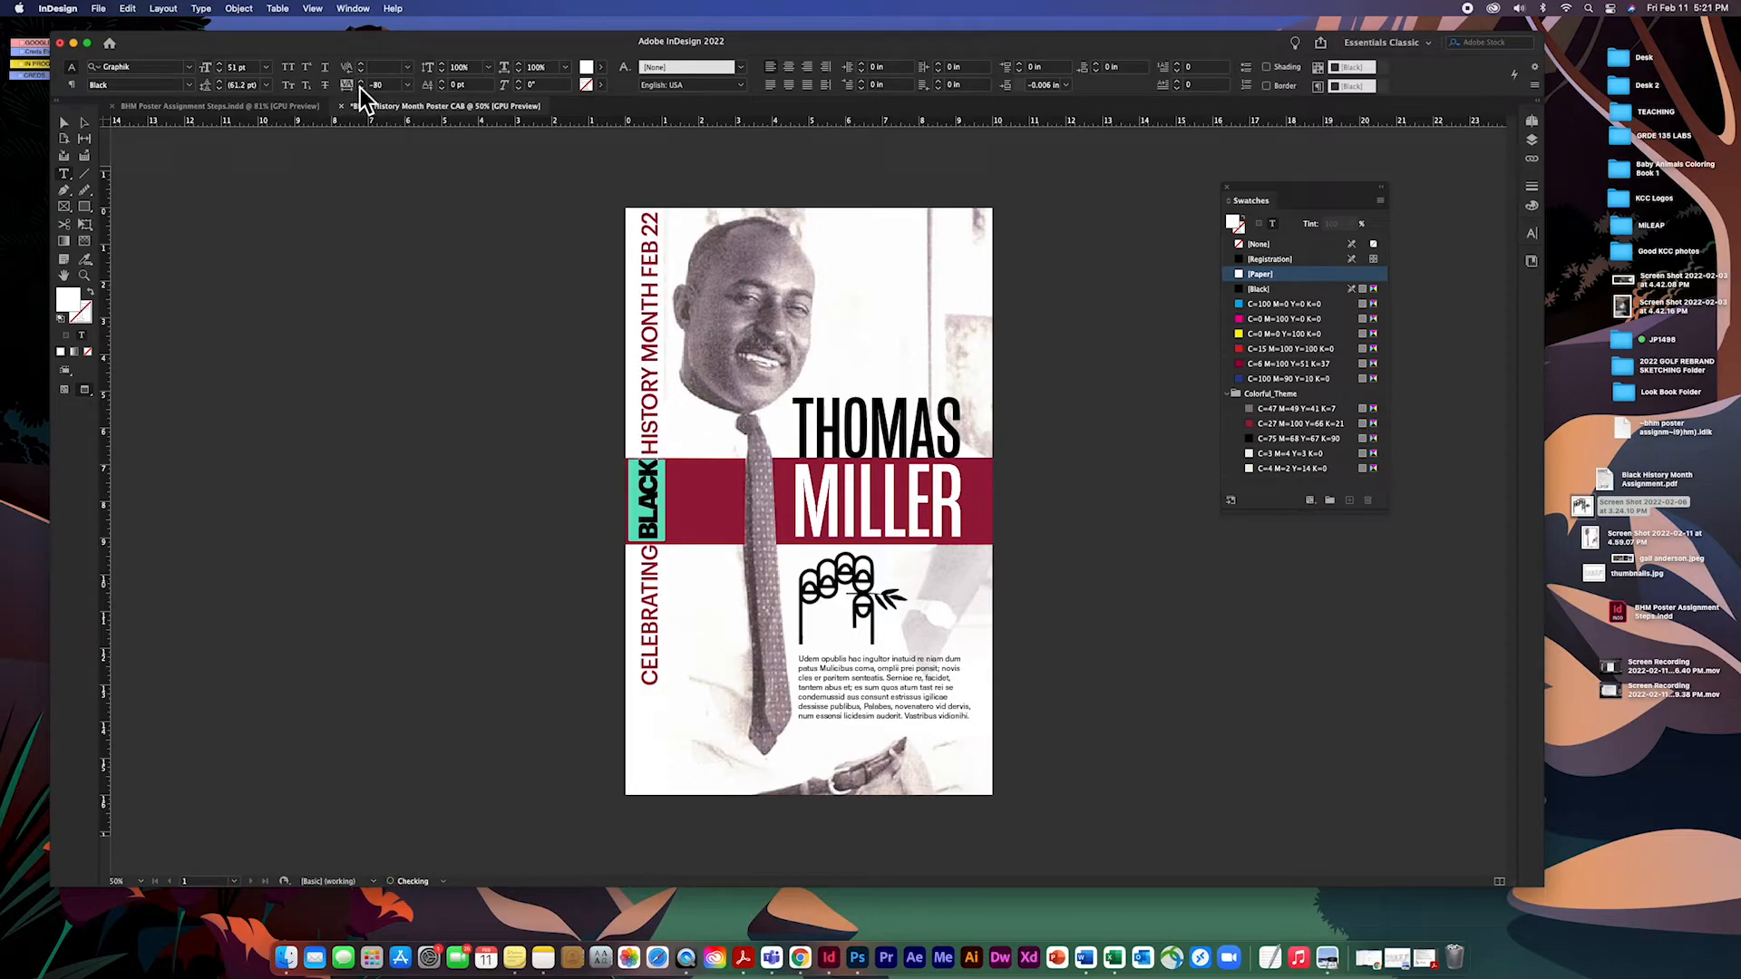
click(66, 123)
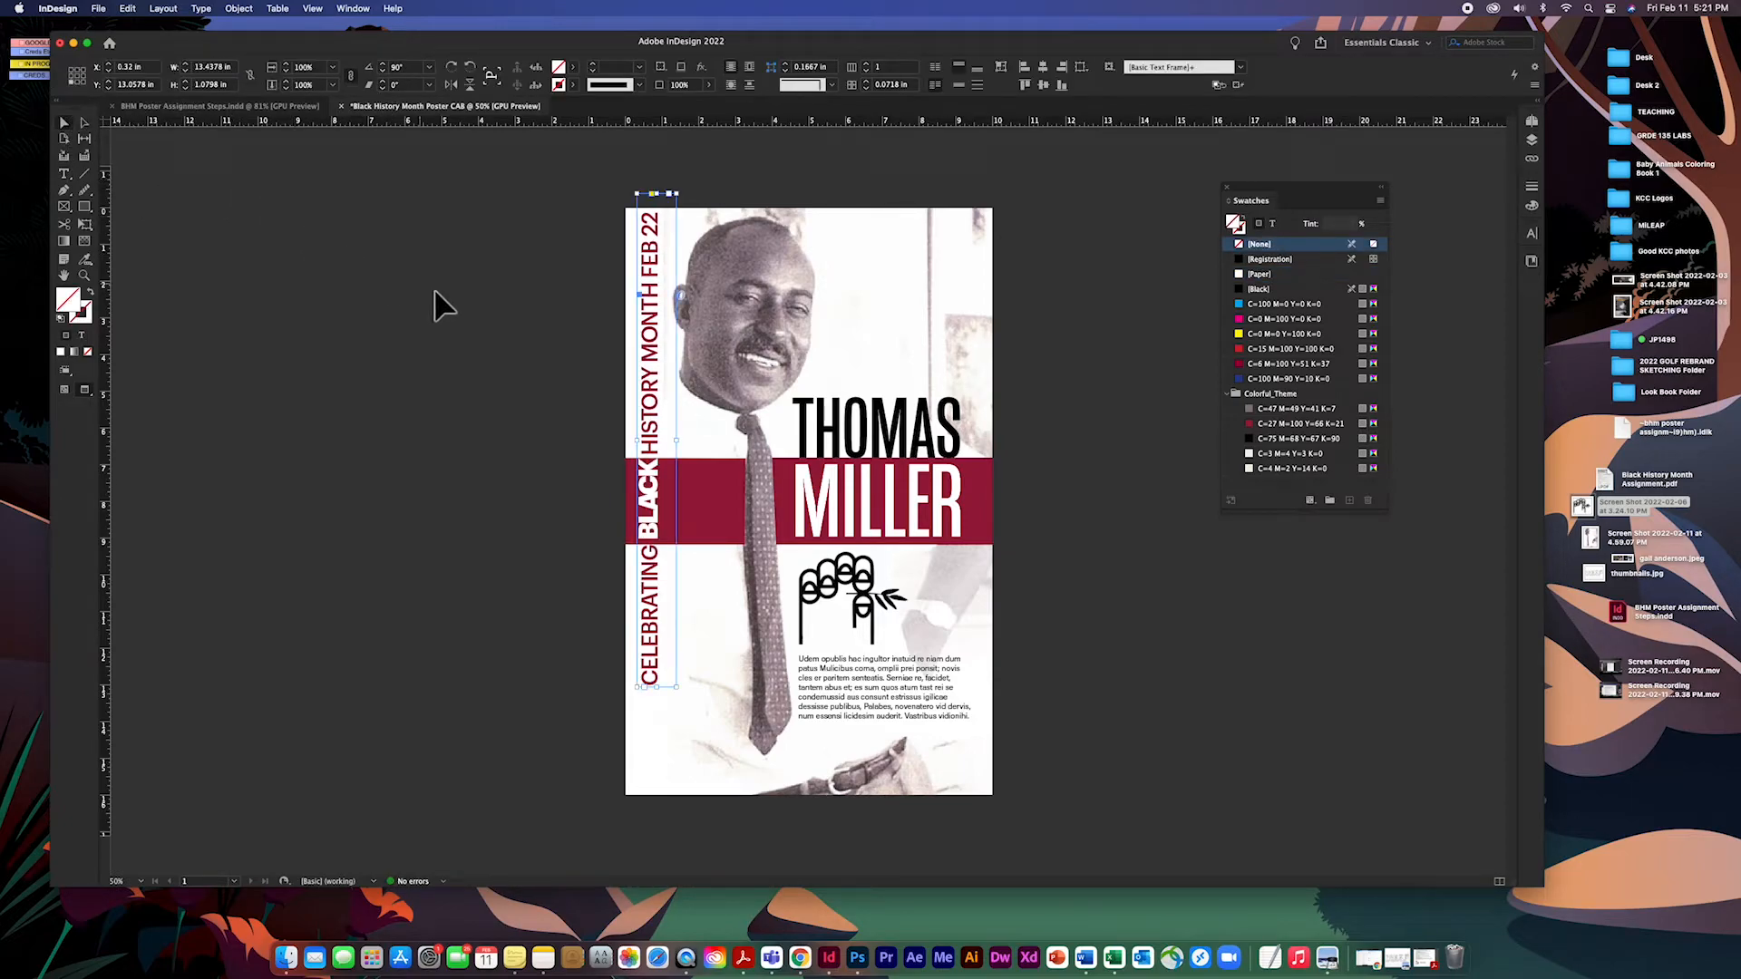
click(609, 374)
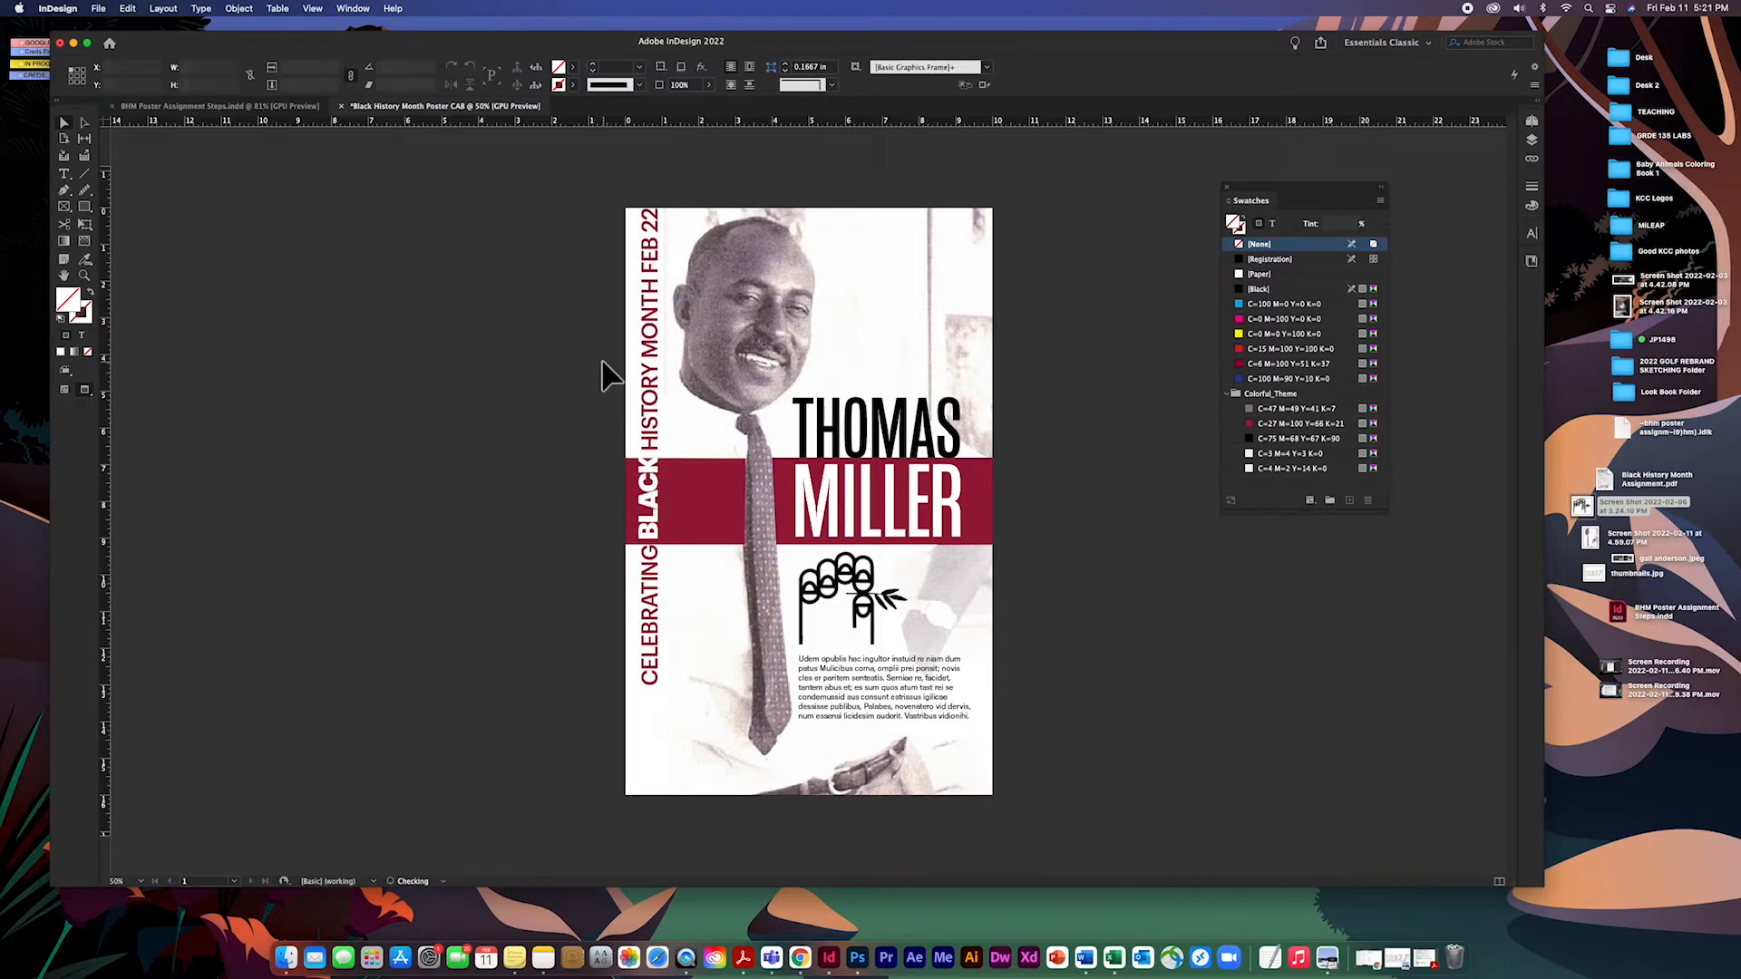
Tighten the kerning between the letters L and A in the headline's word BLACK.
click(658, 497)
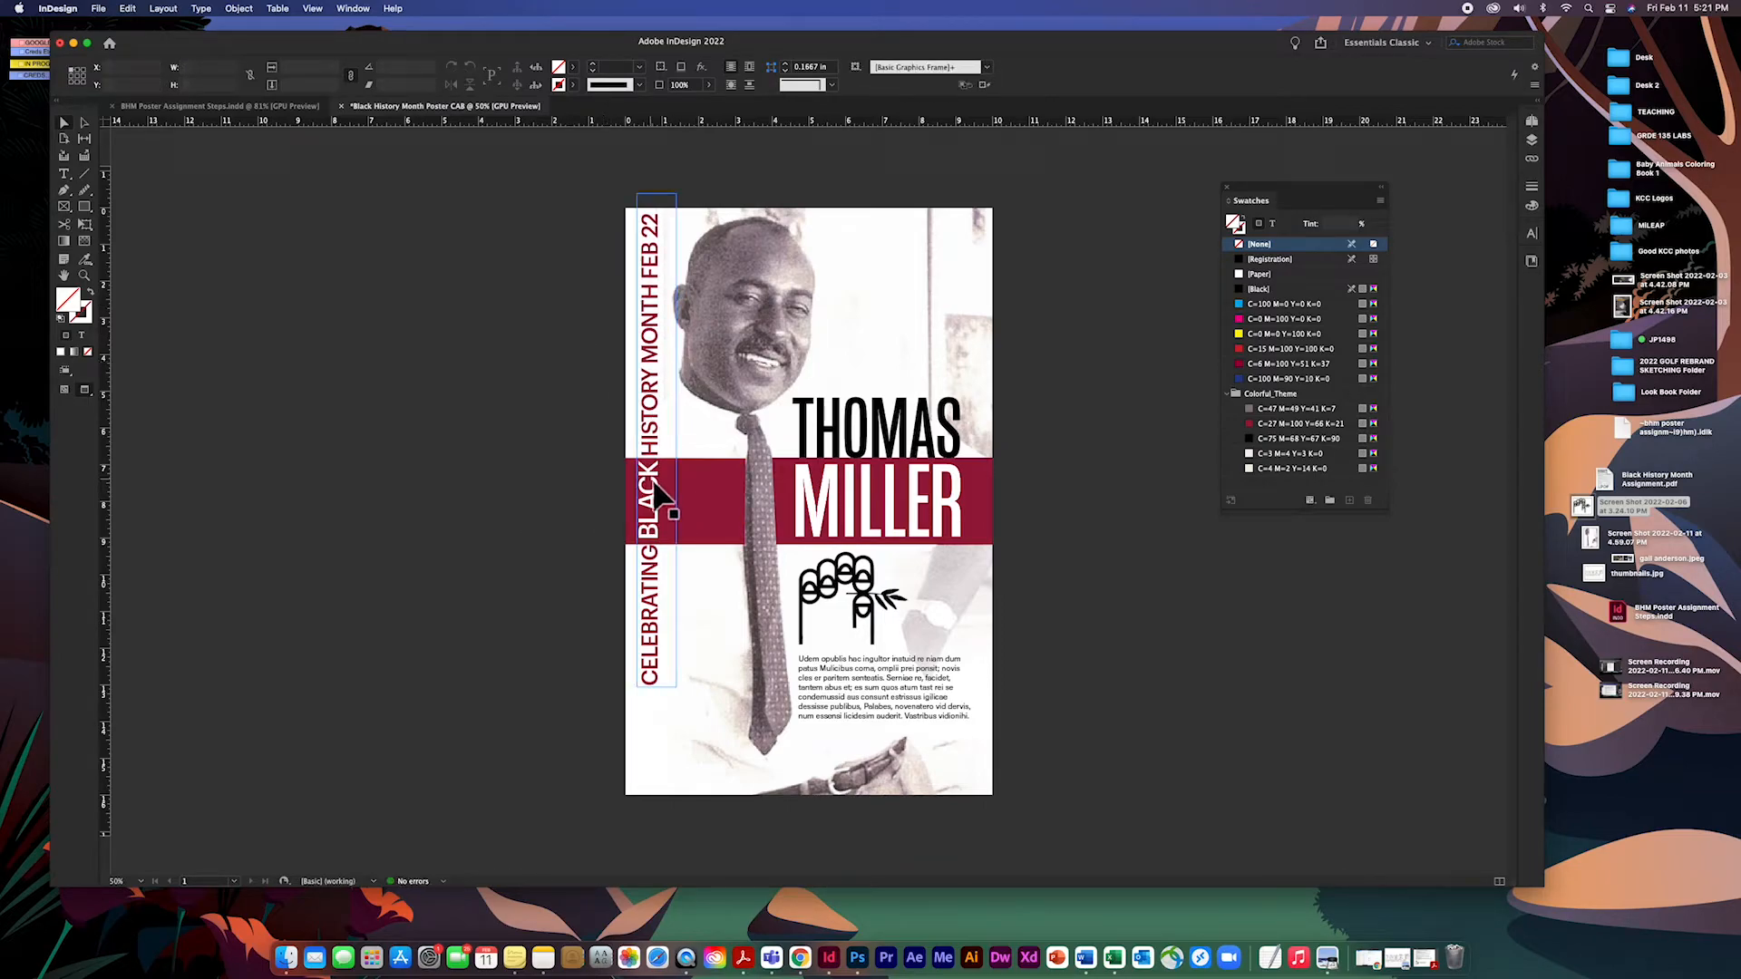
click(64, 173)
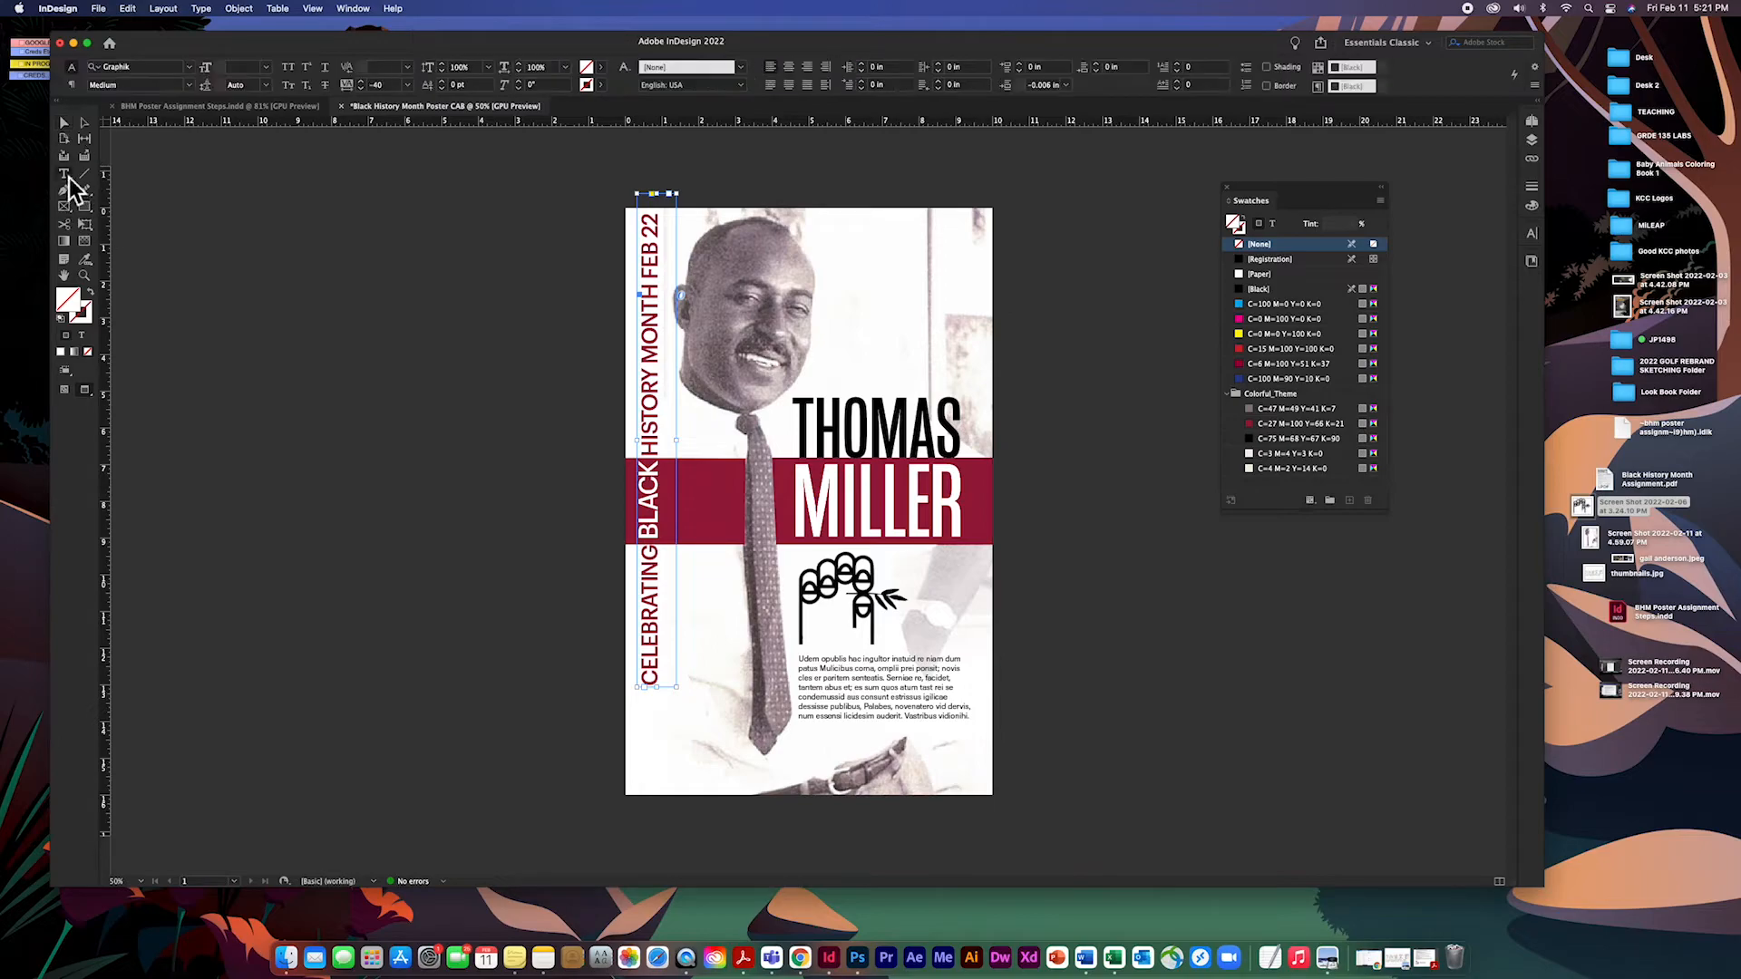
click(659, 510)
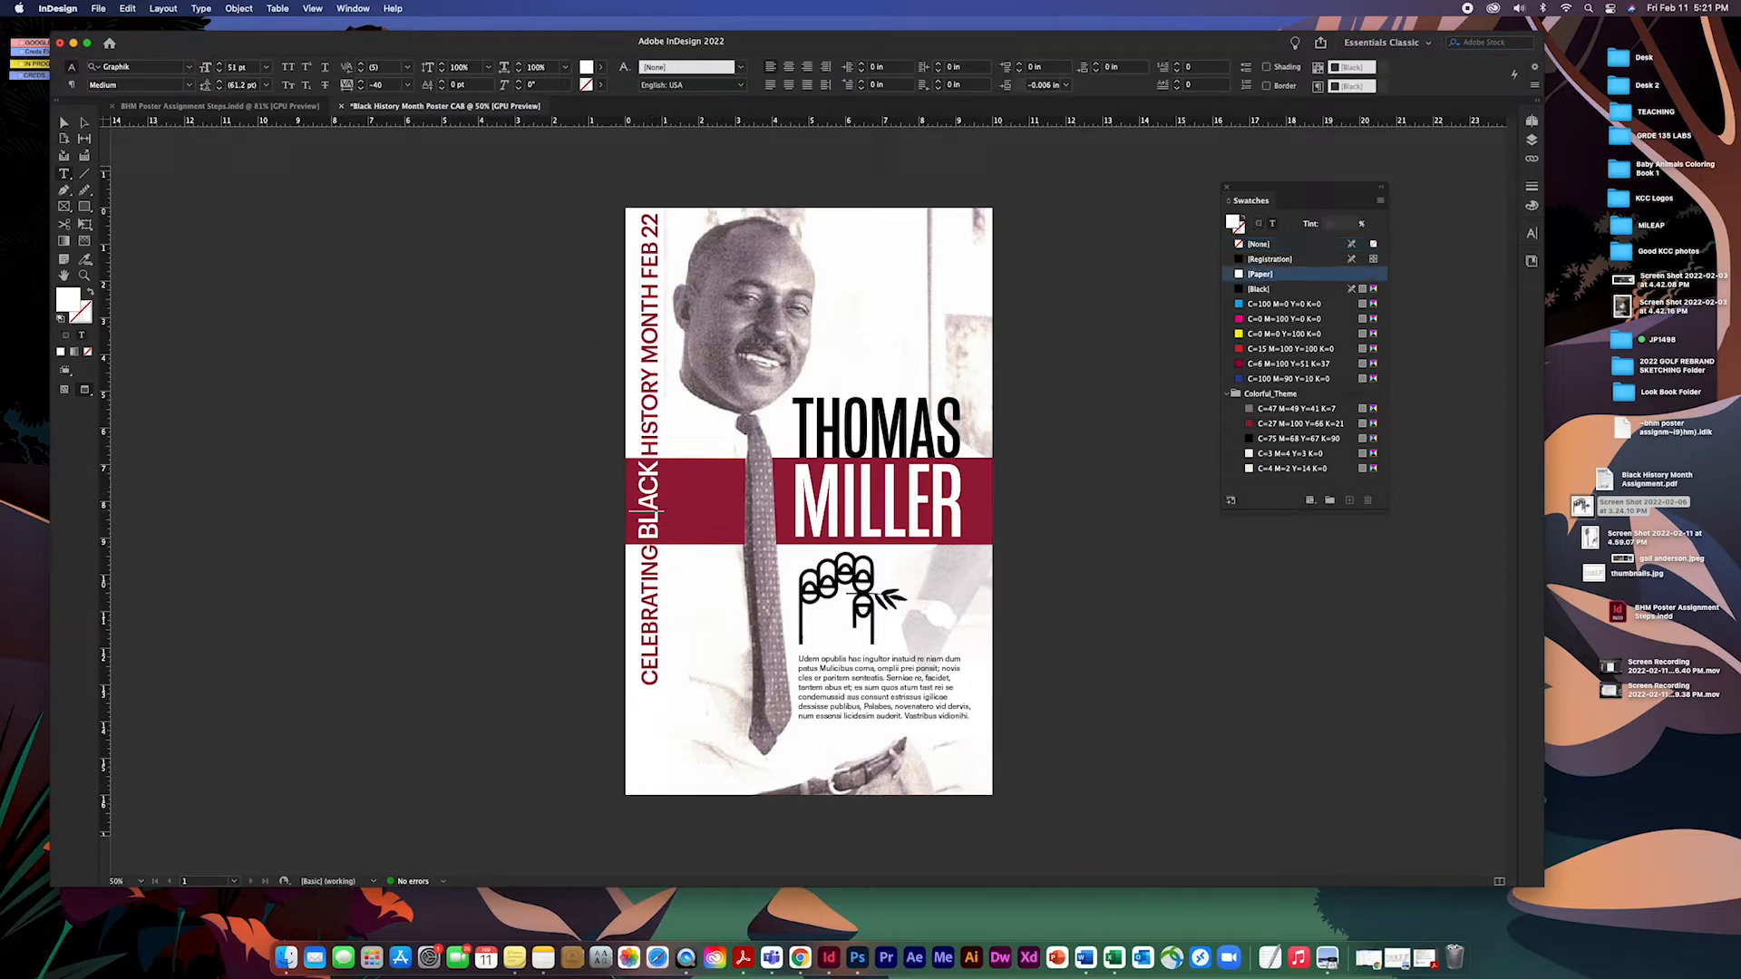
click(361, 70)
click(361, 71)
click(361, 70)
click(361, 71)
click(361, 70)
click(361, 71)
click(361, 71)
click(361, 71)
Widen the gaps before and after the word BLACK in the vertical headline.
click(669, 473)
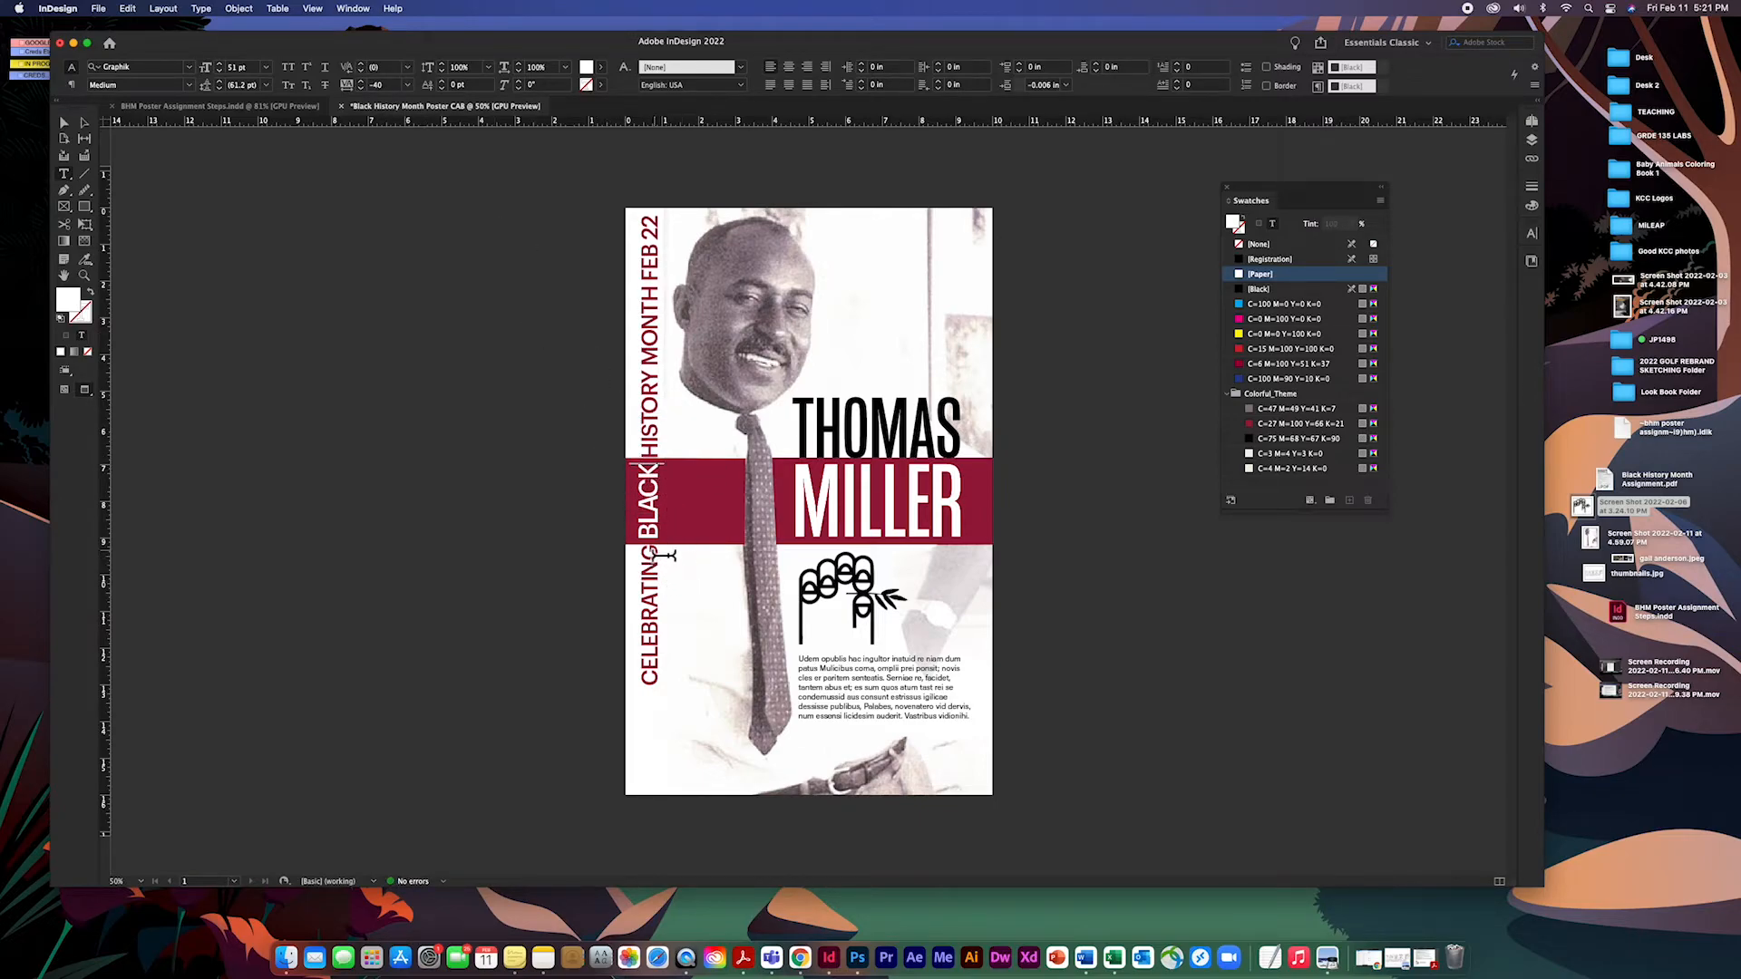
click(668, 461)
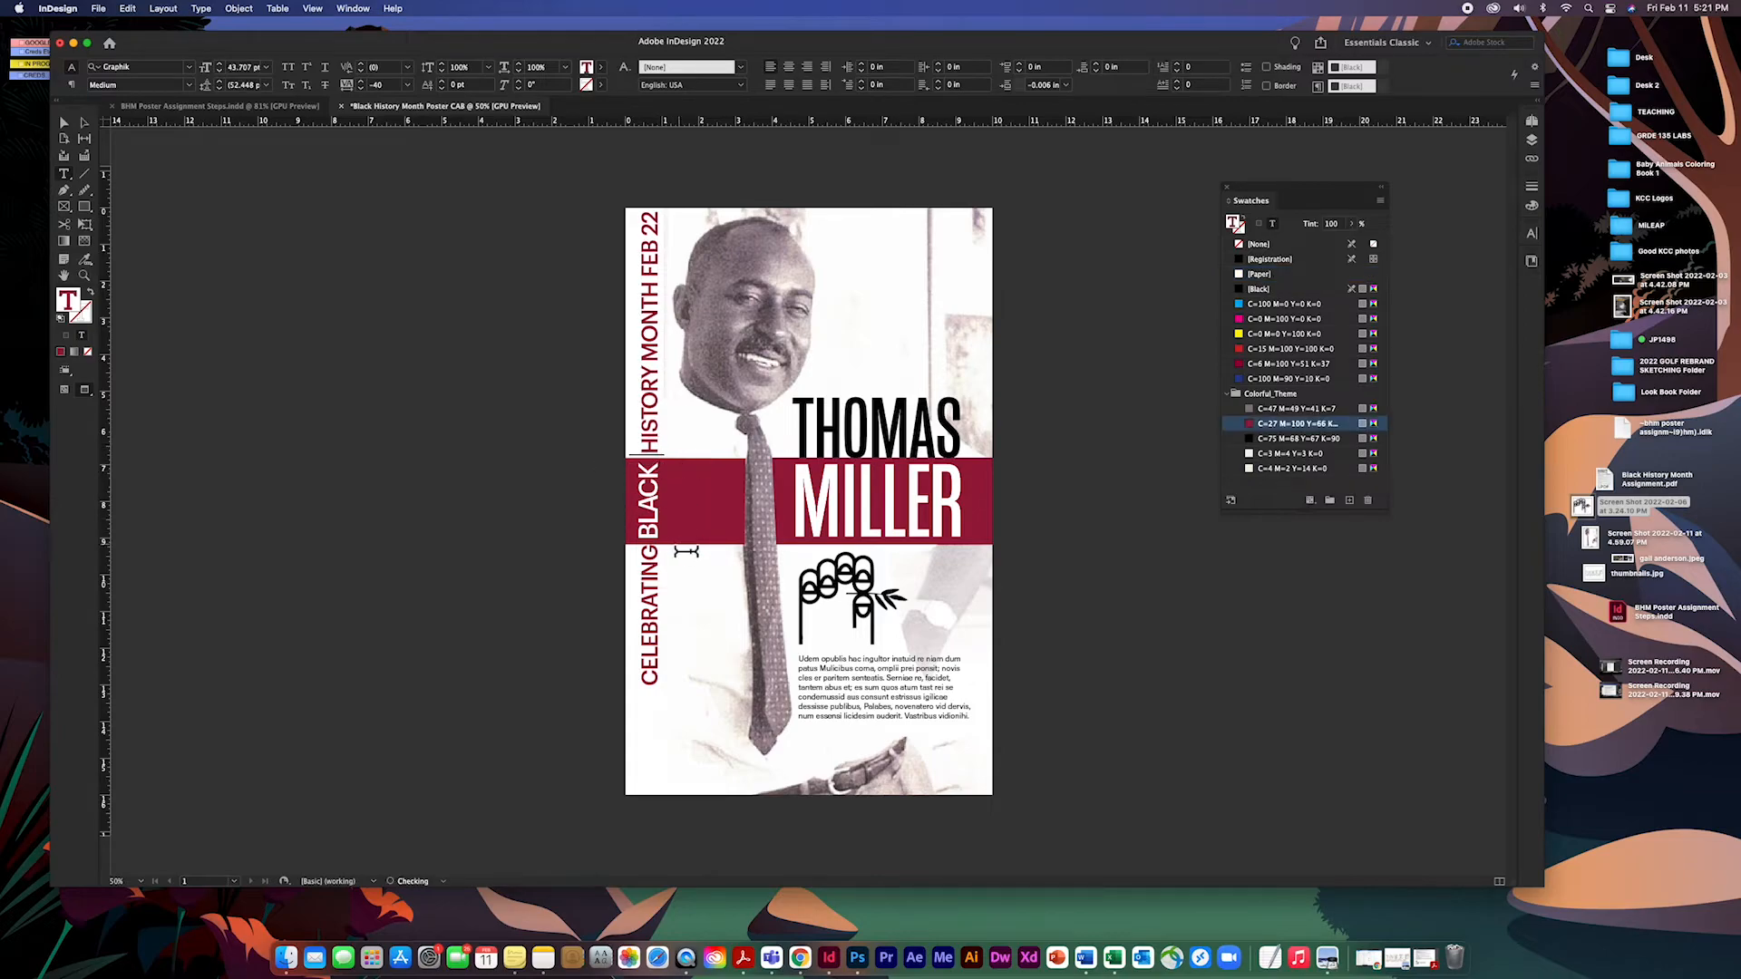
click(660, 545)
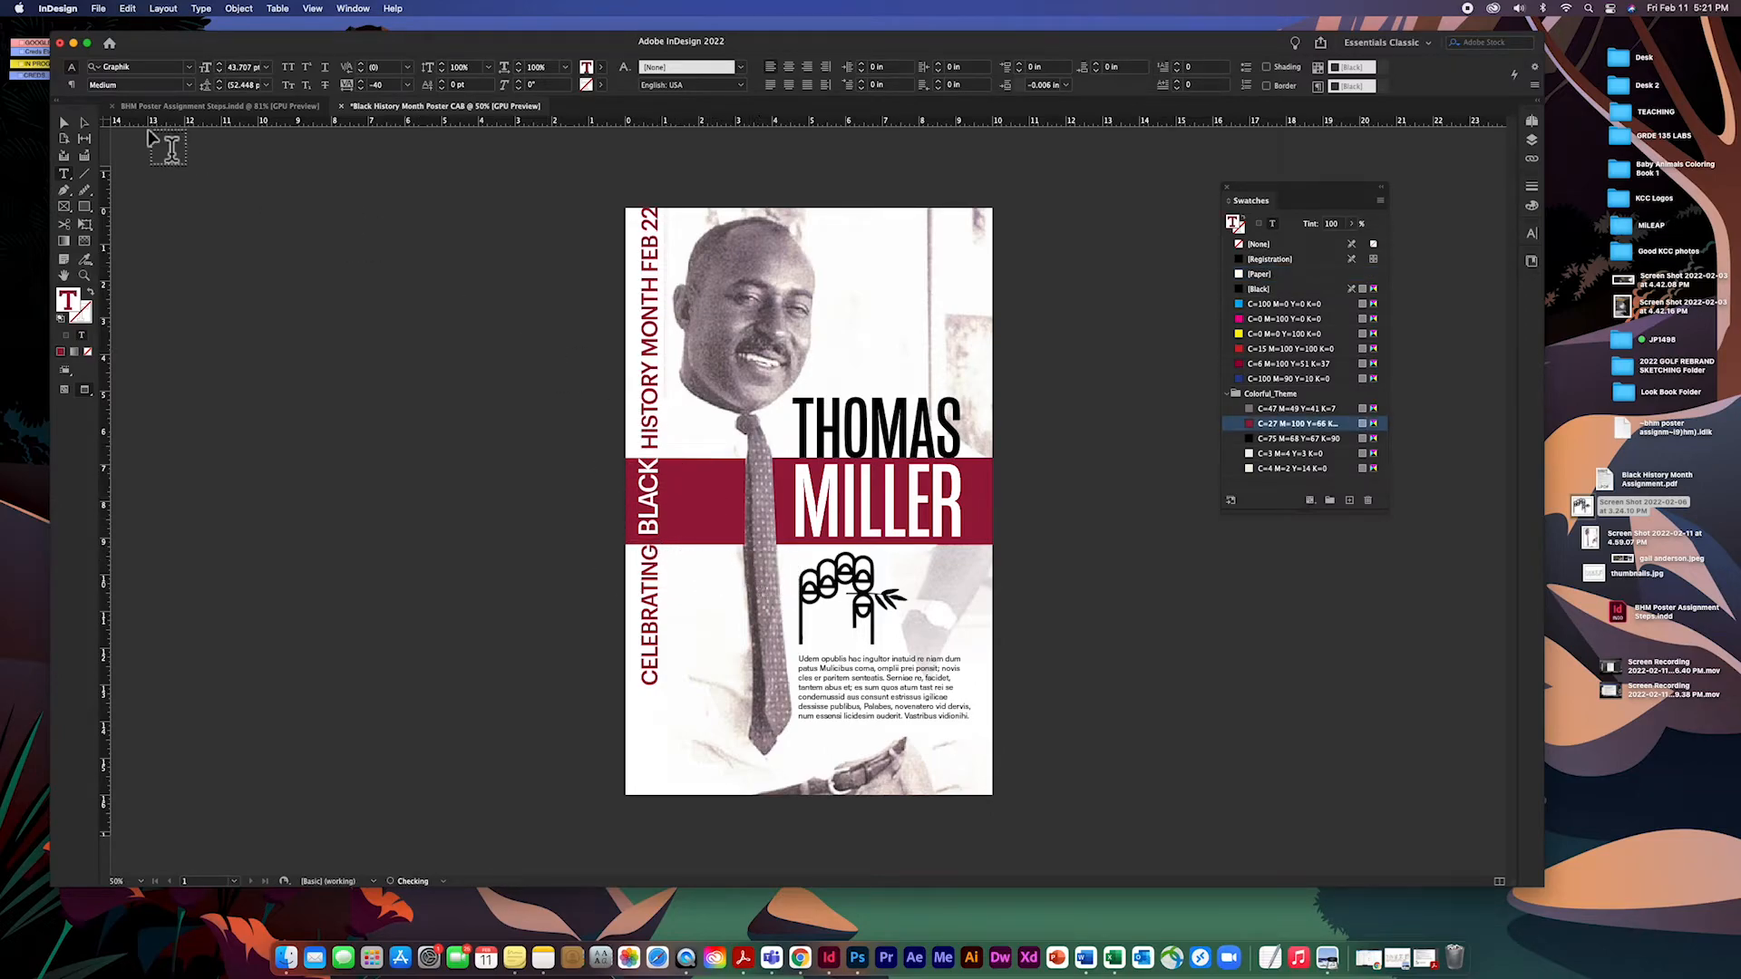
Nudge the vertical headline frame down until the word BLACK is centred within the maroon bar.
click(64, 125)
key(Down)
key(Down)
key(Down)
key(Down)
key(Down)
key(Down)
key(Down)
key(Down)
key(Down)
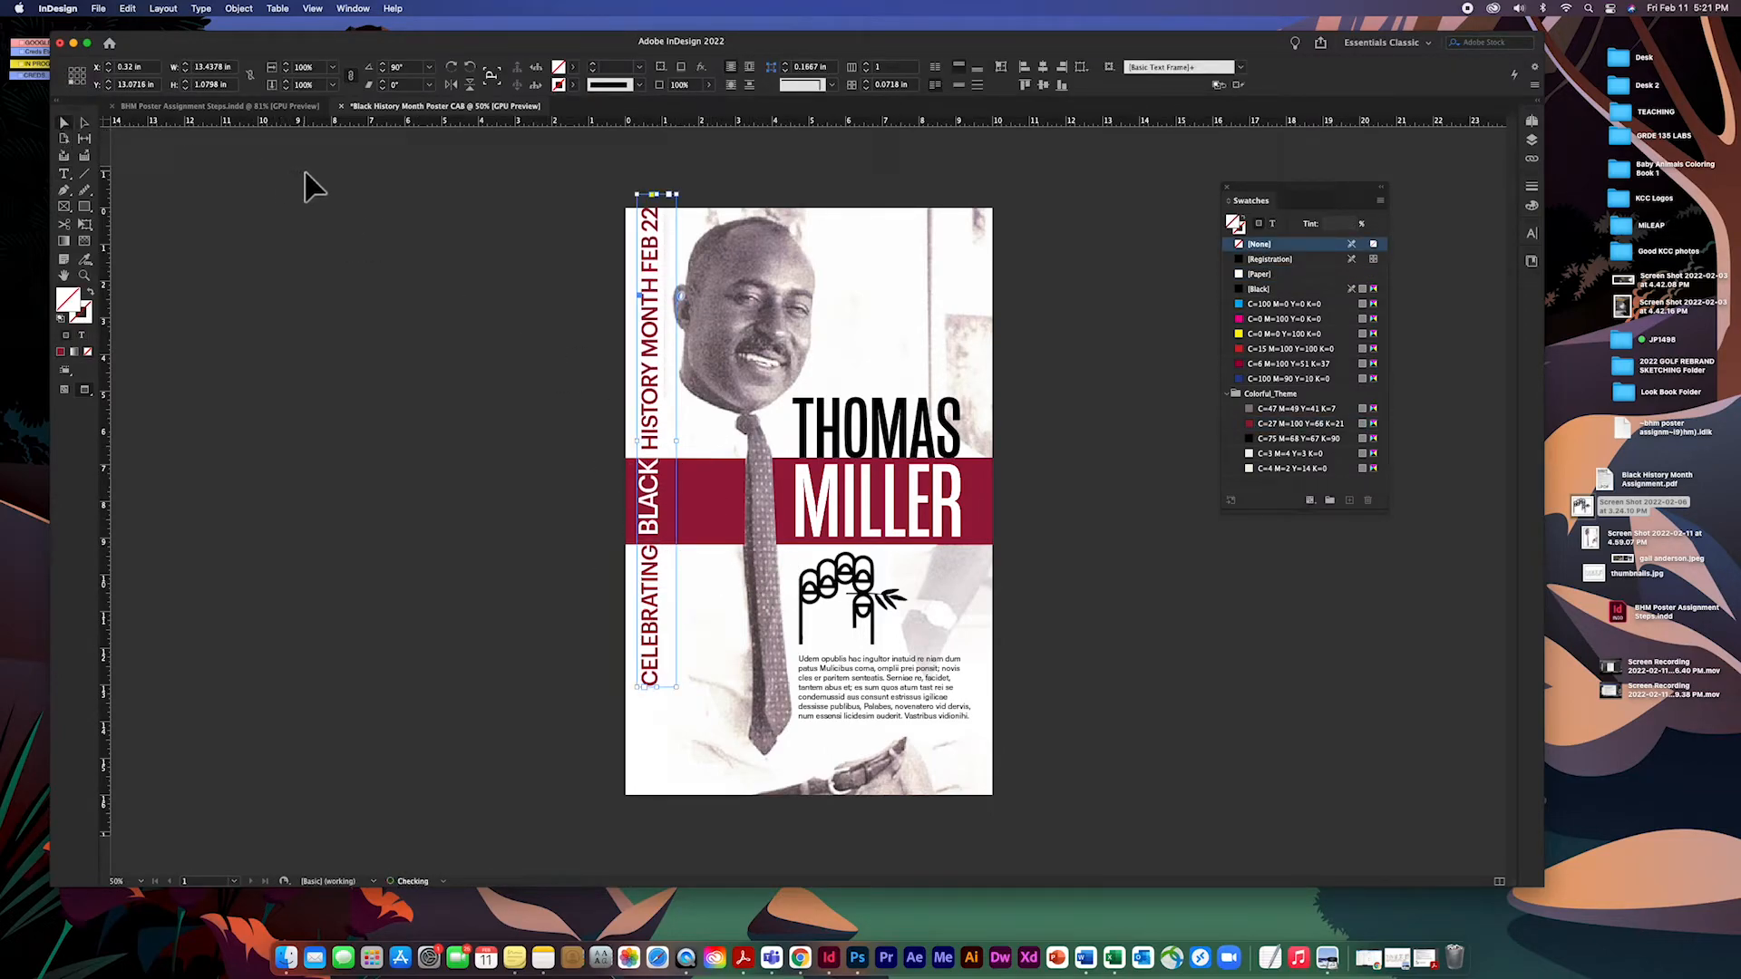
key(Down)
key(Down)
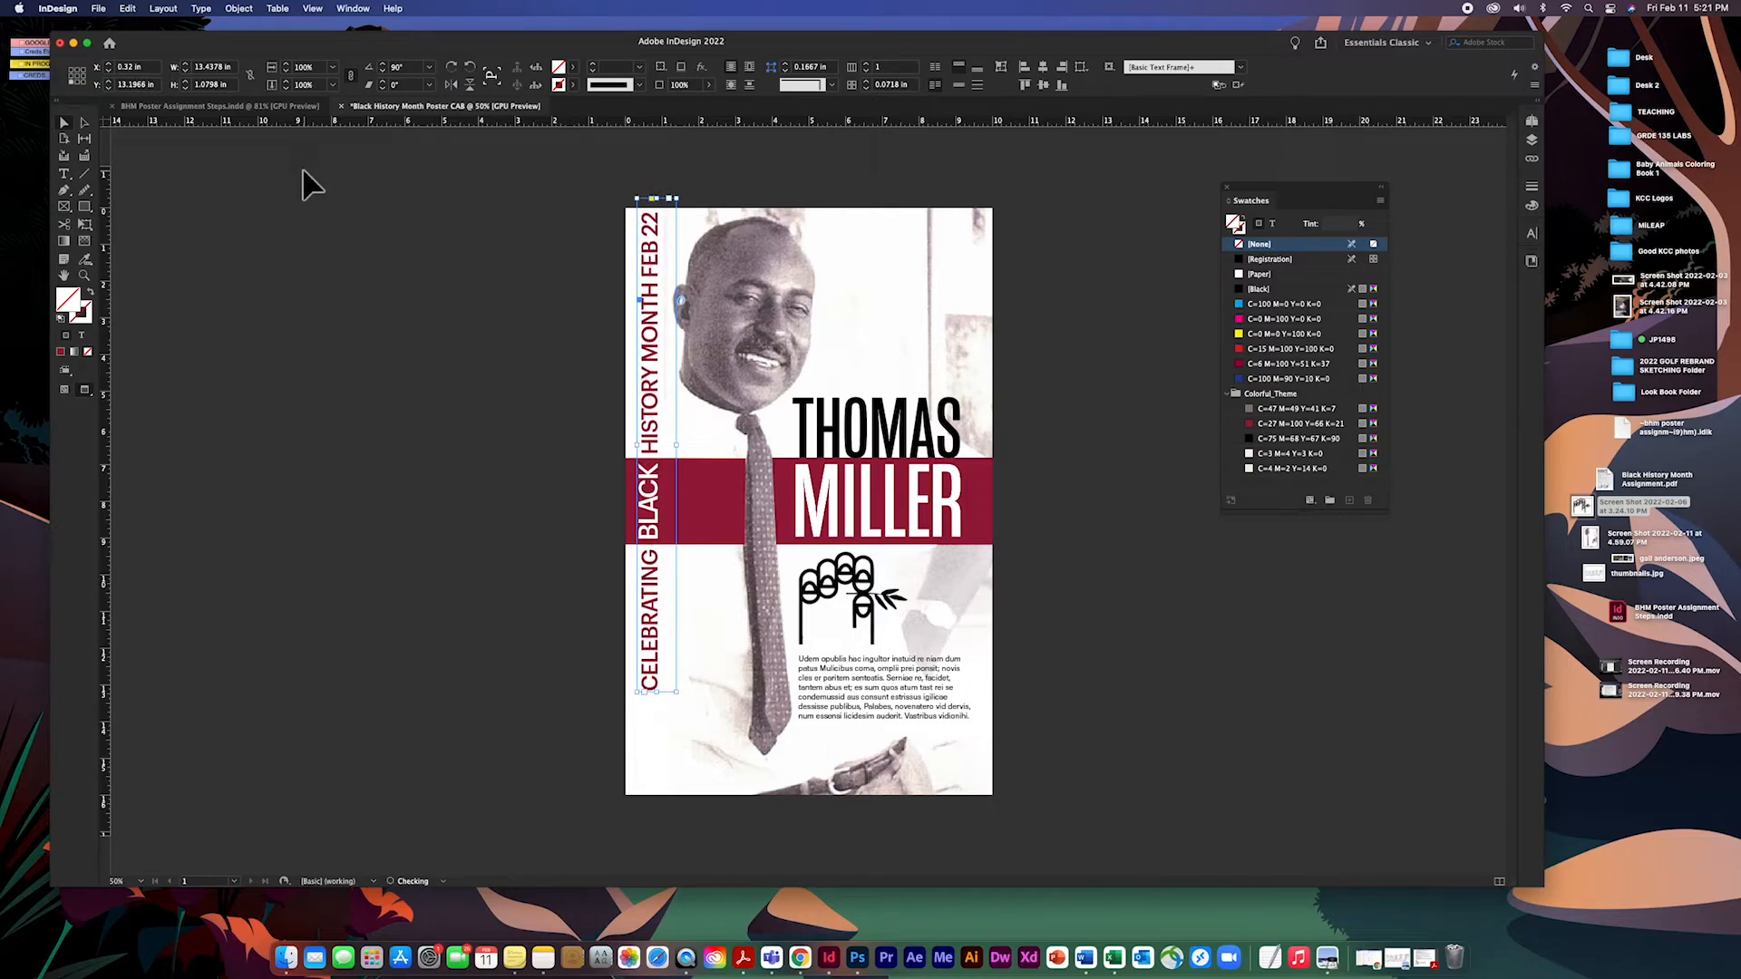
click(303, 172)
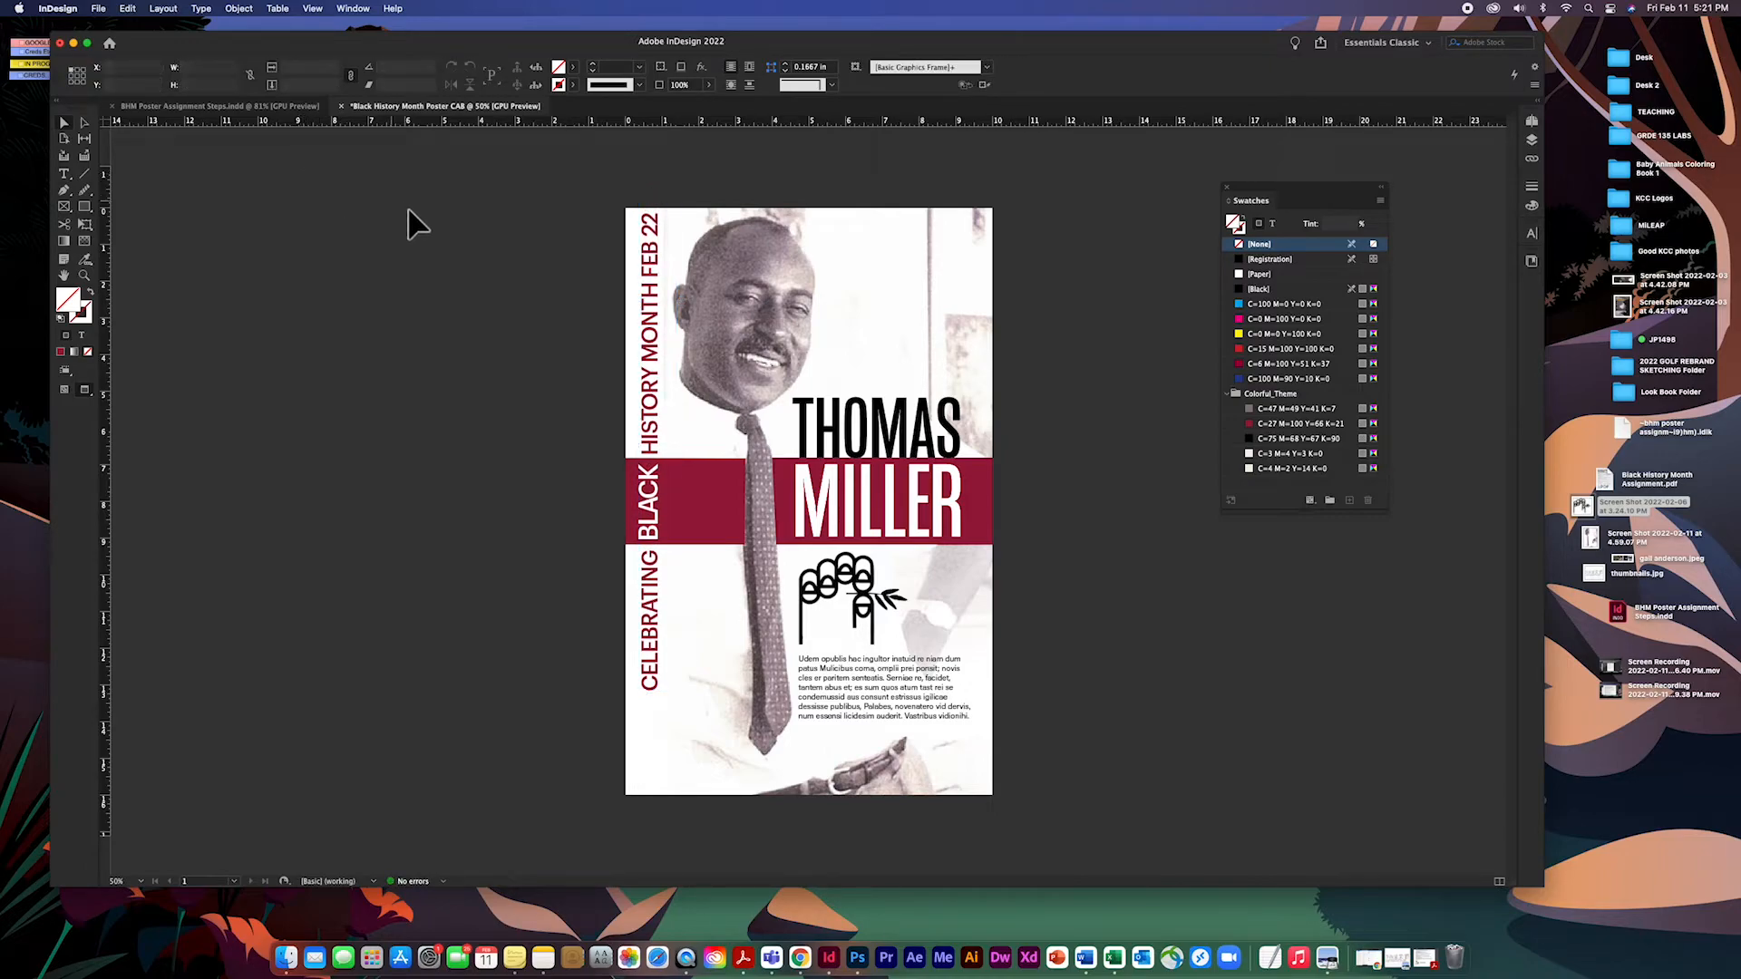
Move all the poster elements down about 0.5 in and extend the photo frame's upper edge past the page edge.
drag(547, 247, 1001, 703)
drag(991, 532, 998, 554)
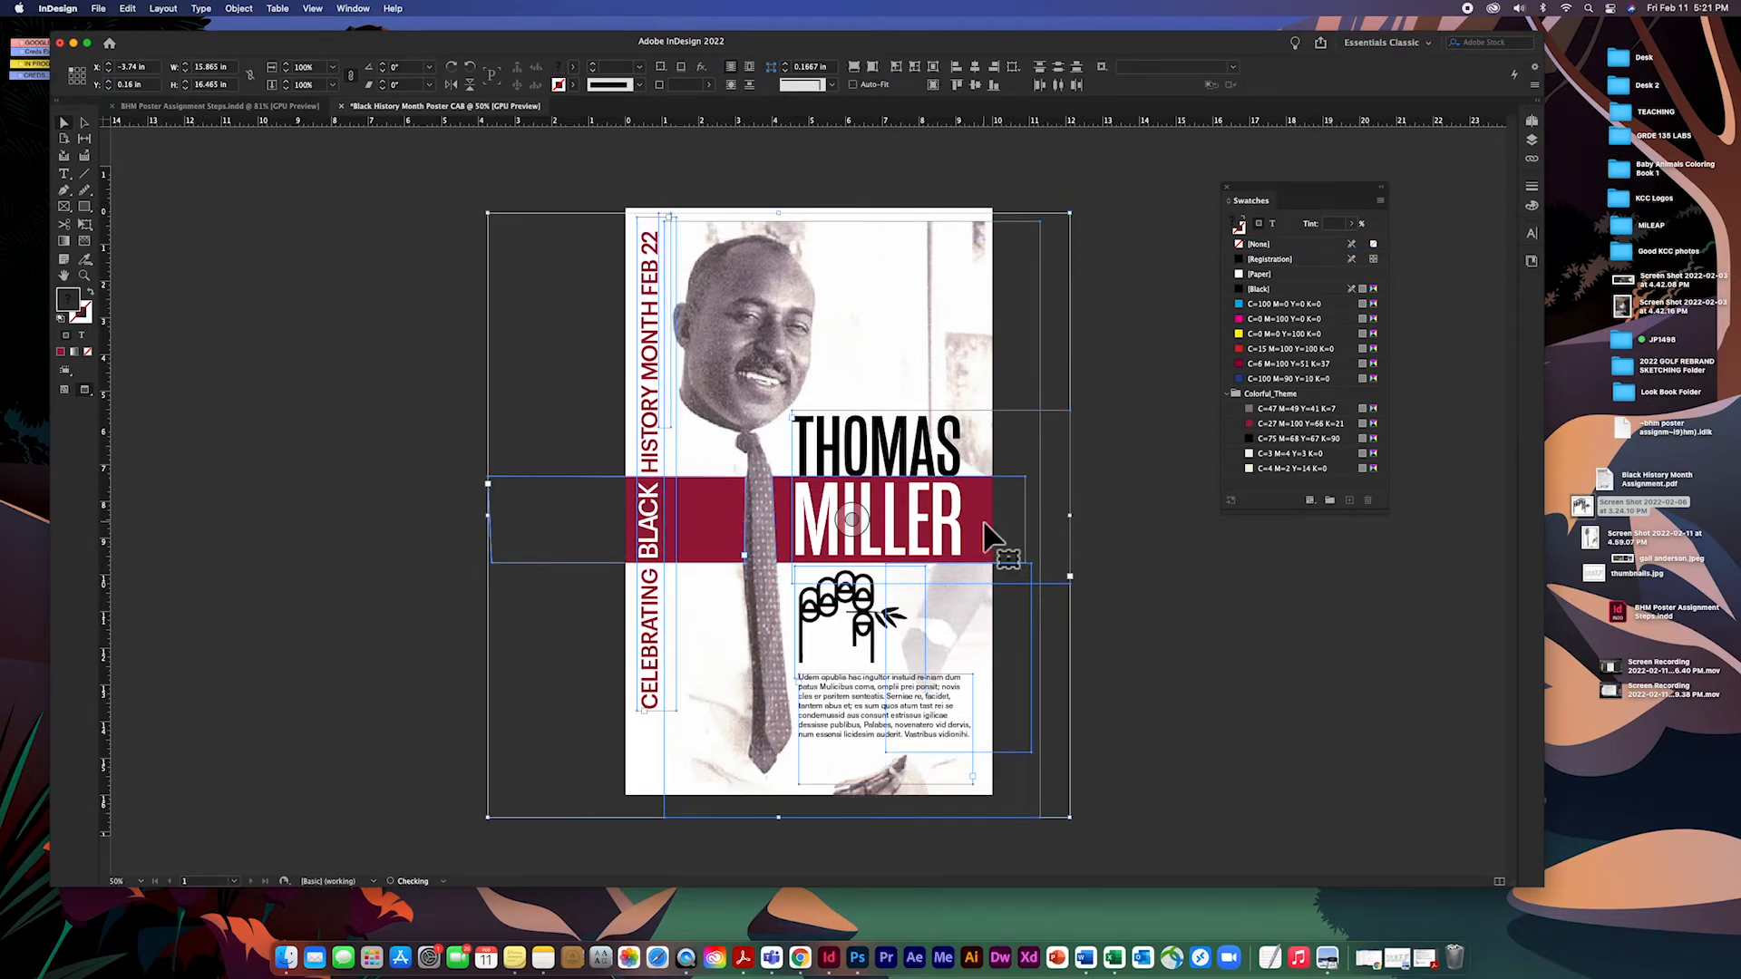
click(918, 232)
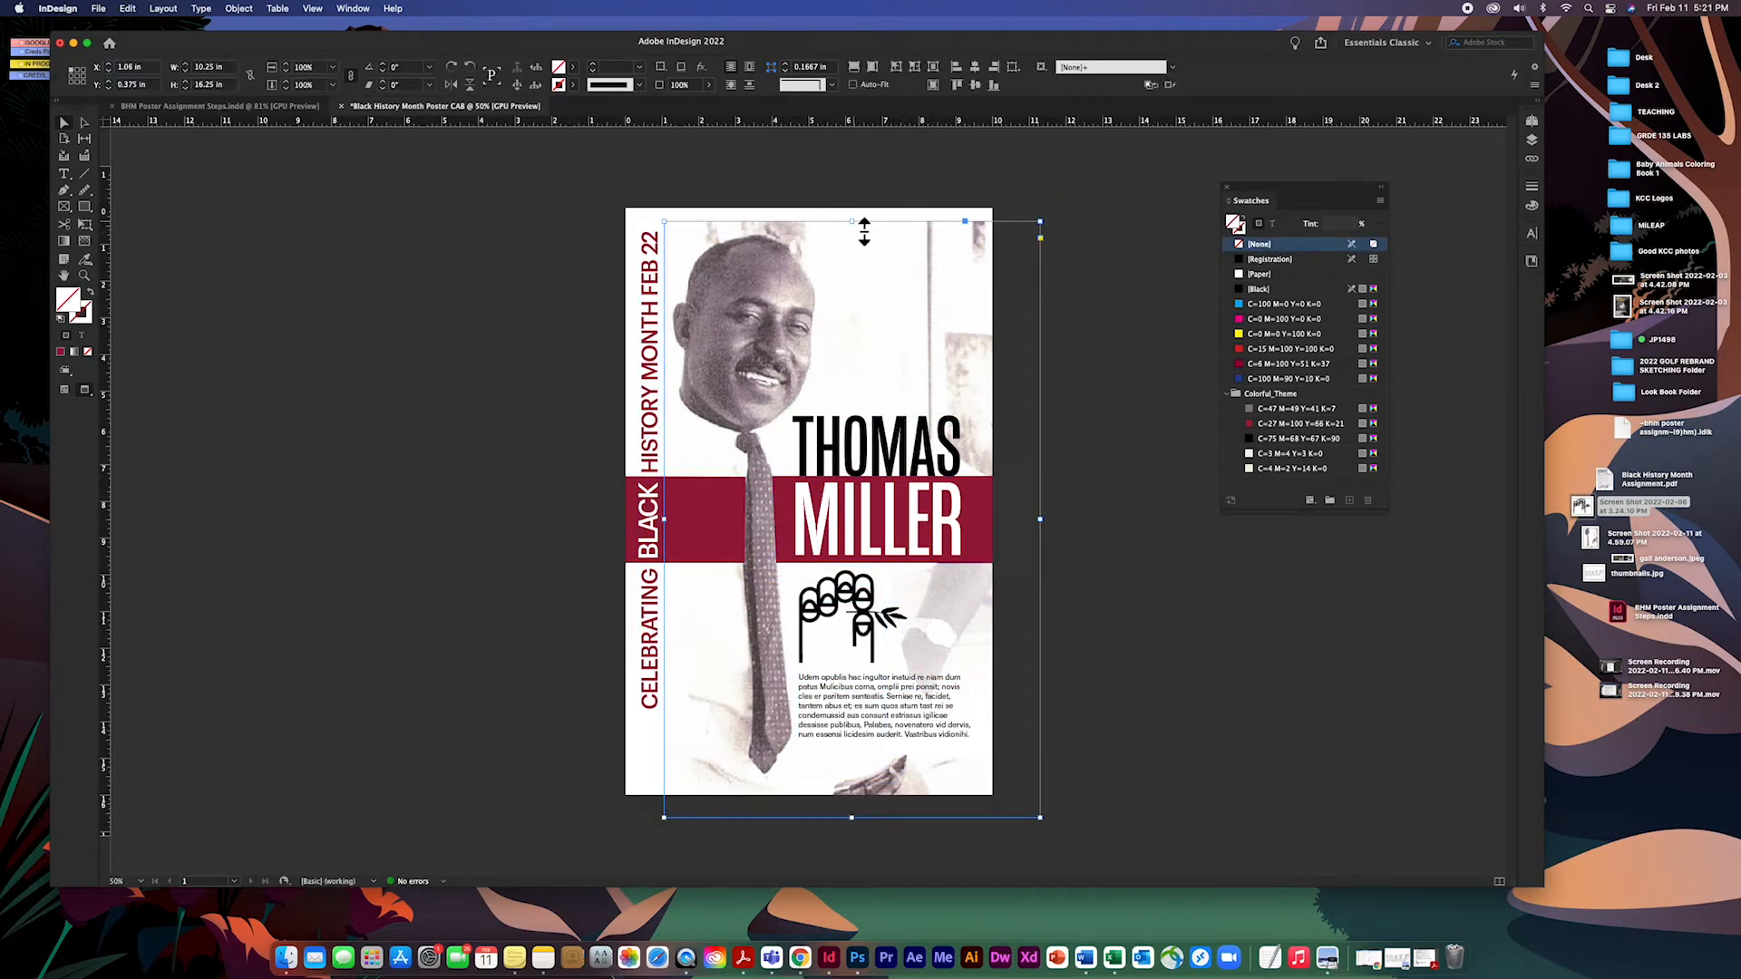
click(1073, 328)
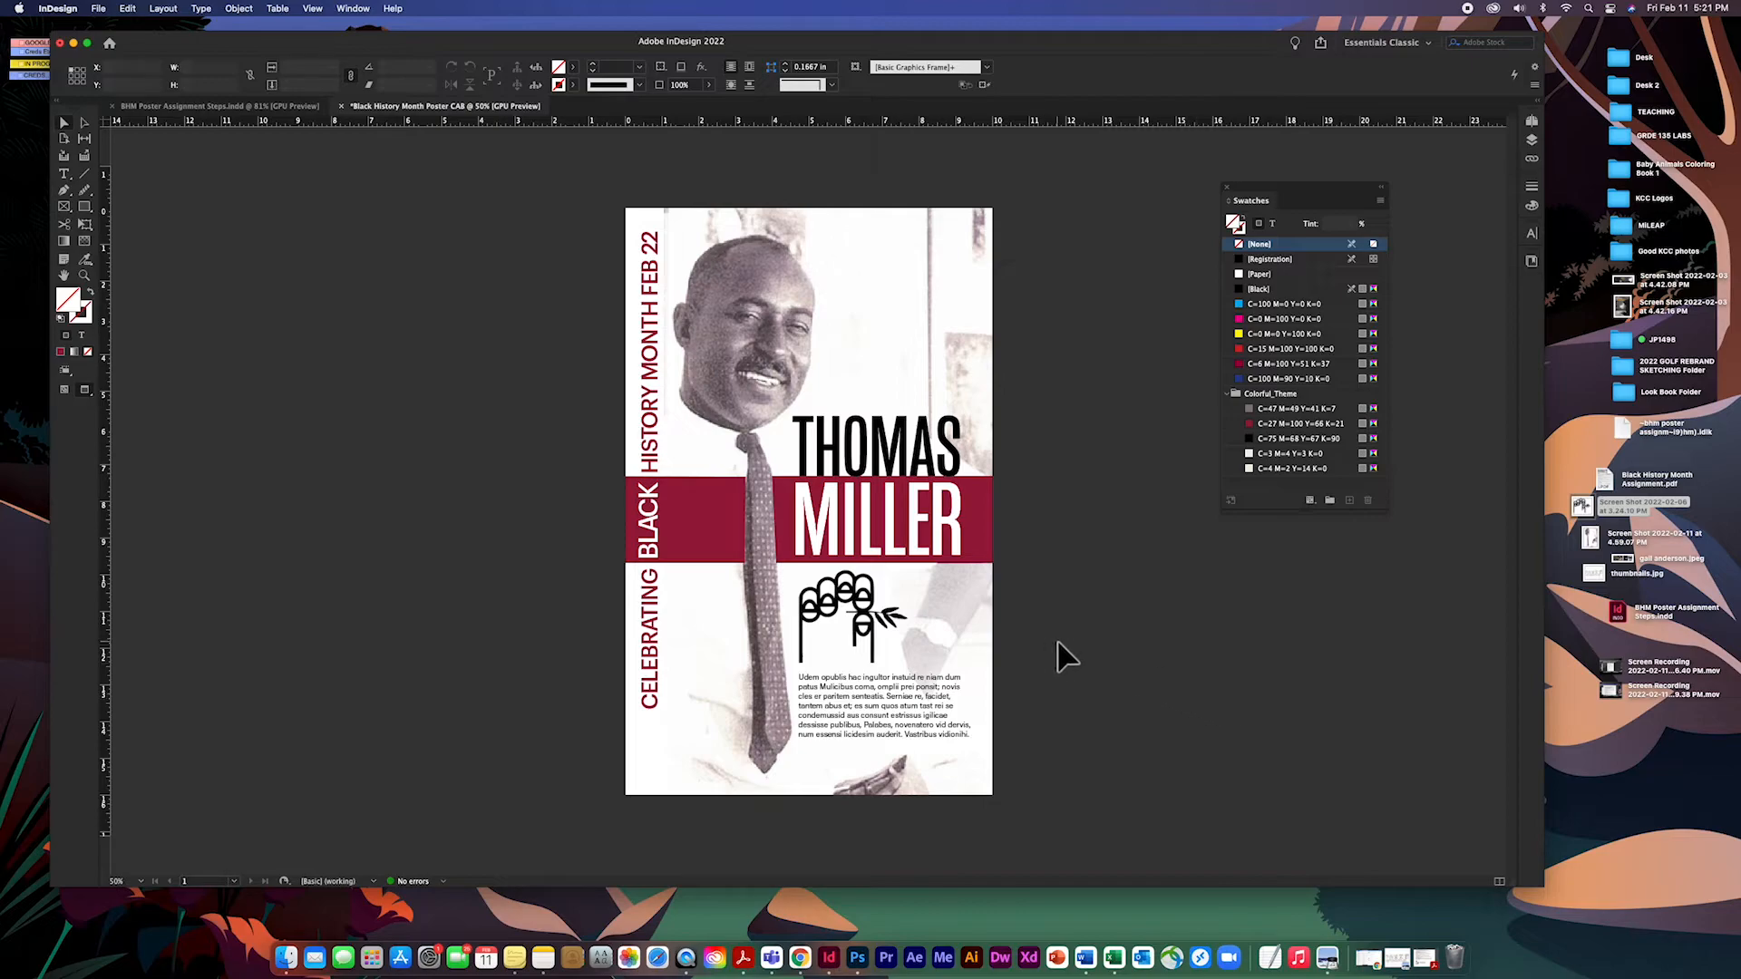
Scale down the hand icon beneath the name, keeping it just under the maroon bar.
click(876, 661)
drag(859, 675, 858, 618)
click(1025, 670)
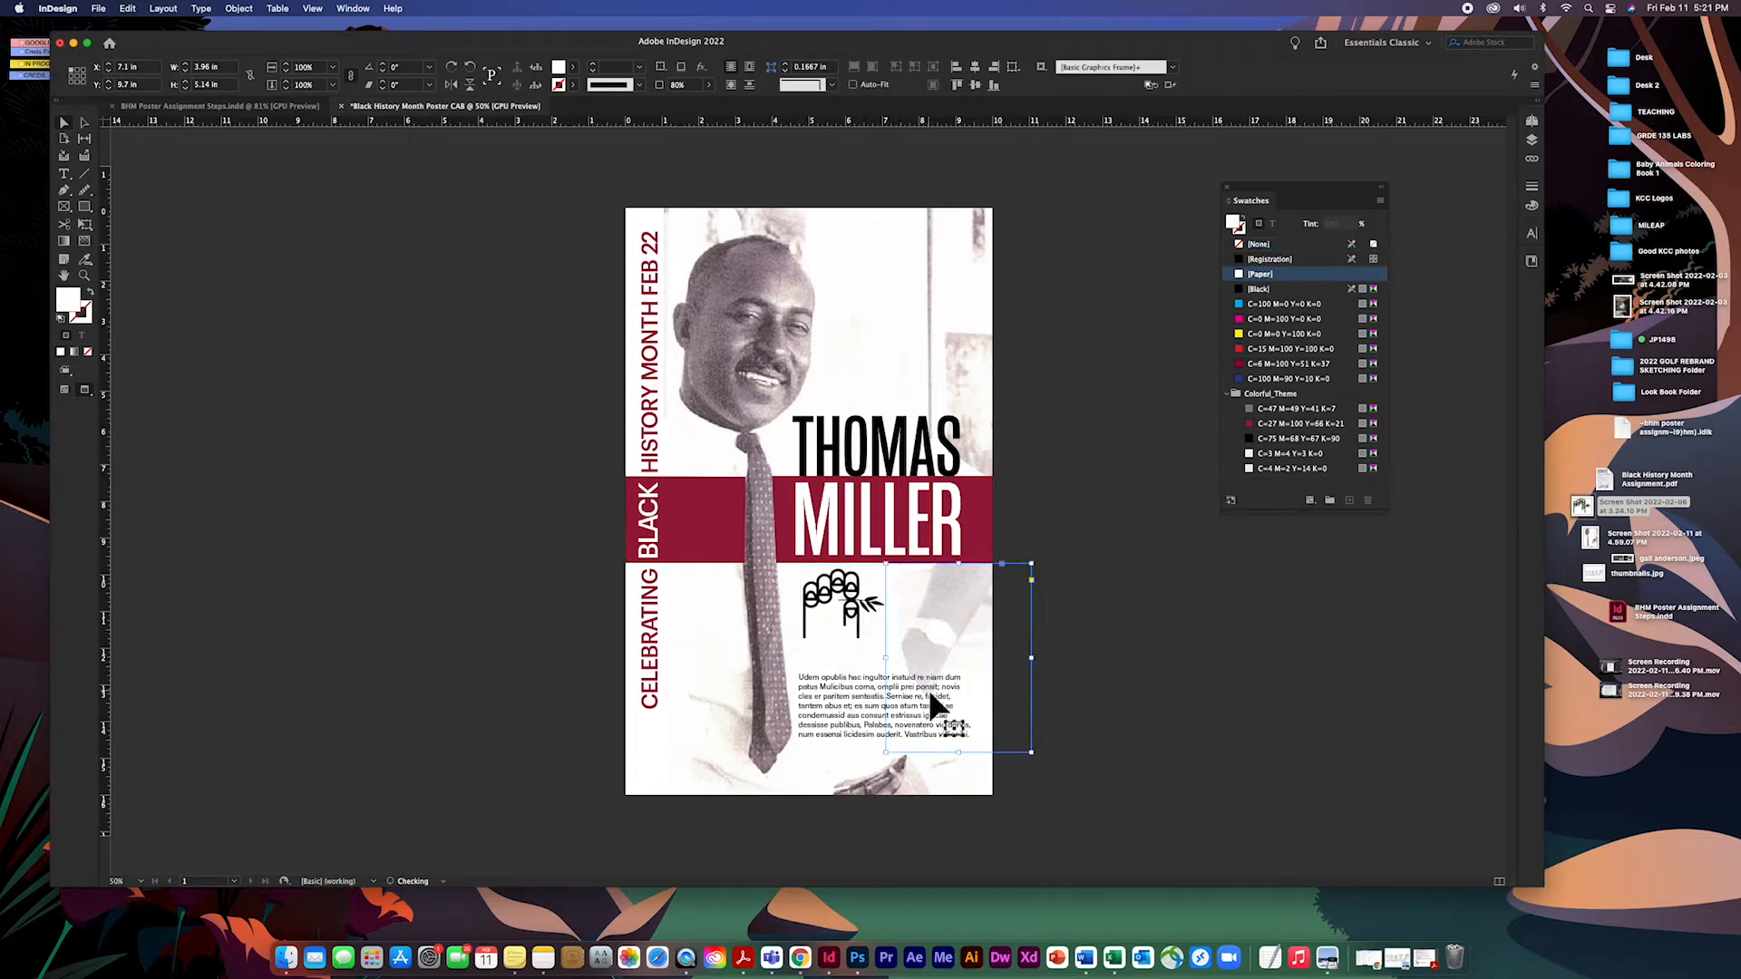
Move the body text up beneath the hand icon and narrow its frame to the width of the name.
click(838, 697)
mouse_move(838, 702)
mouse_down()
mouse_move(911, 694)
mouse_move(842, 680)
mouse_up()
drag(979, 715, 944, 711)
click(1108, 726)
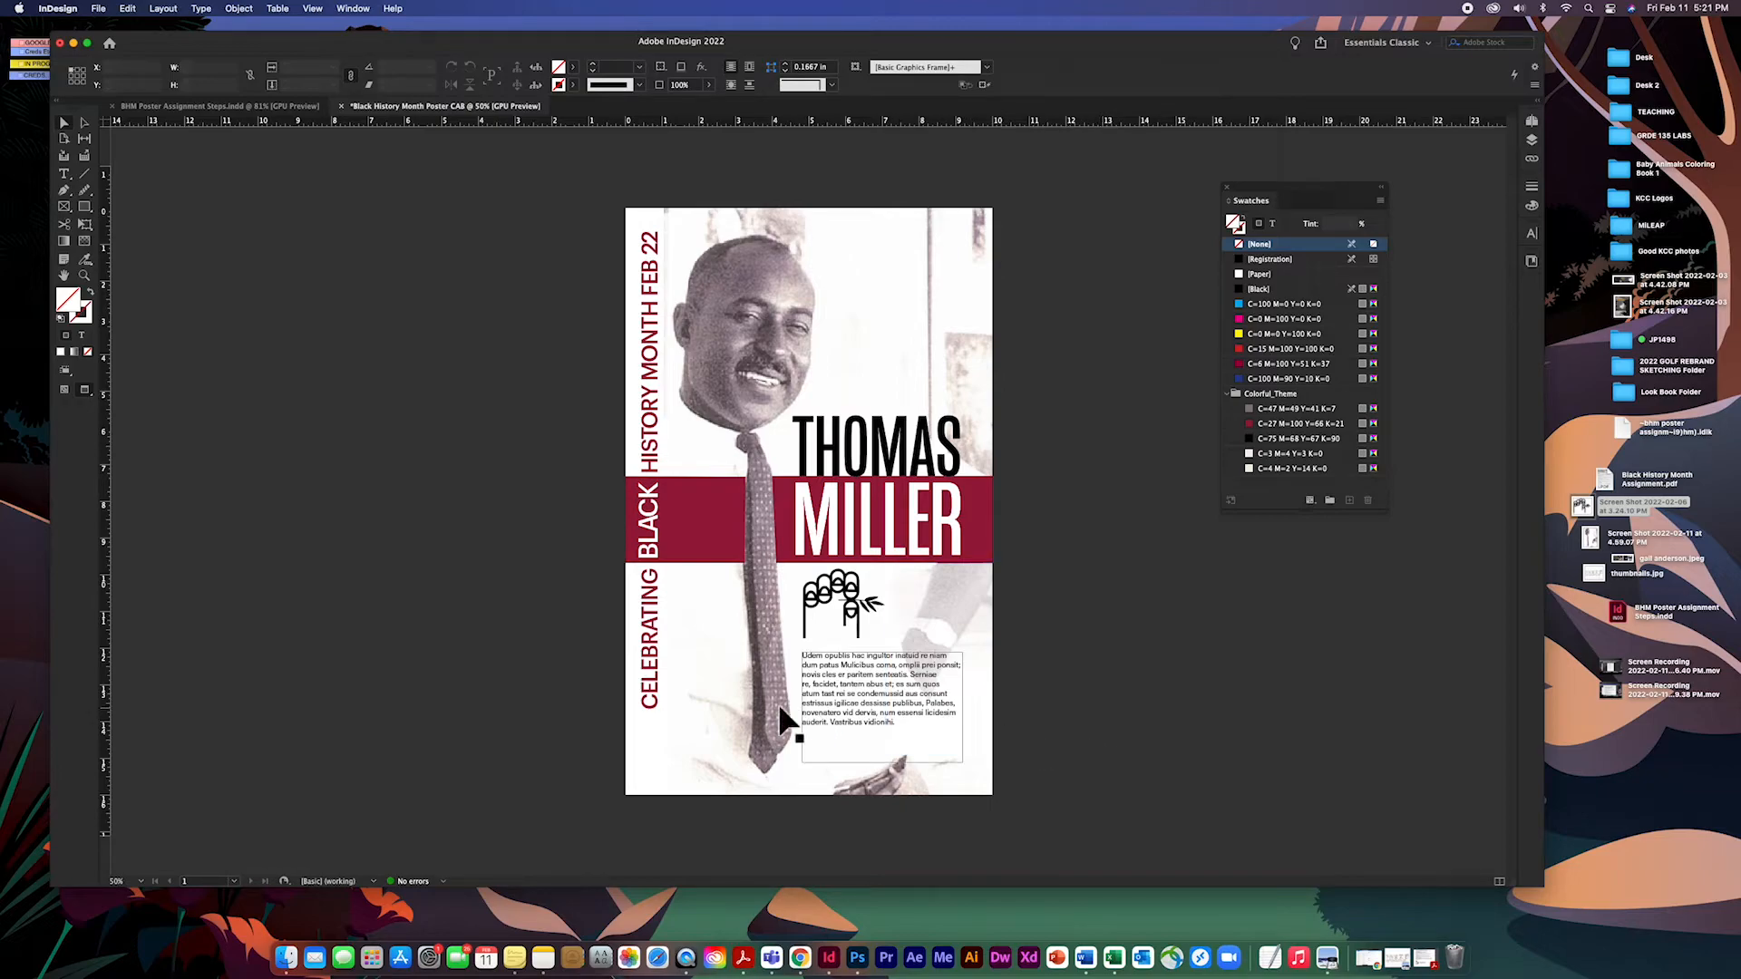
click(657, 691)
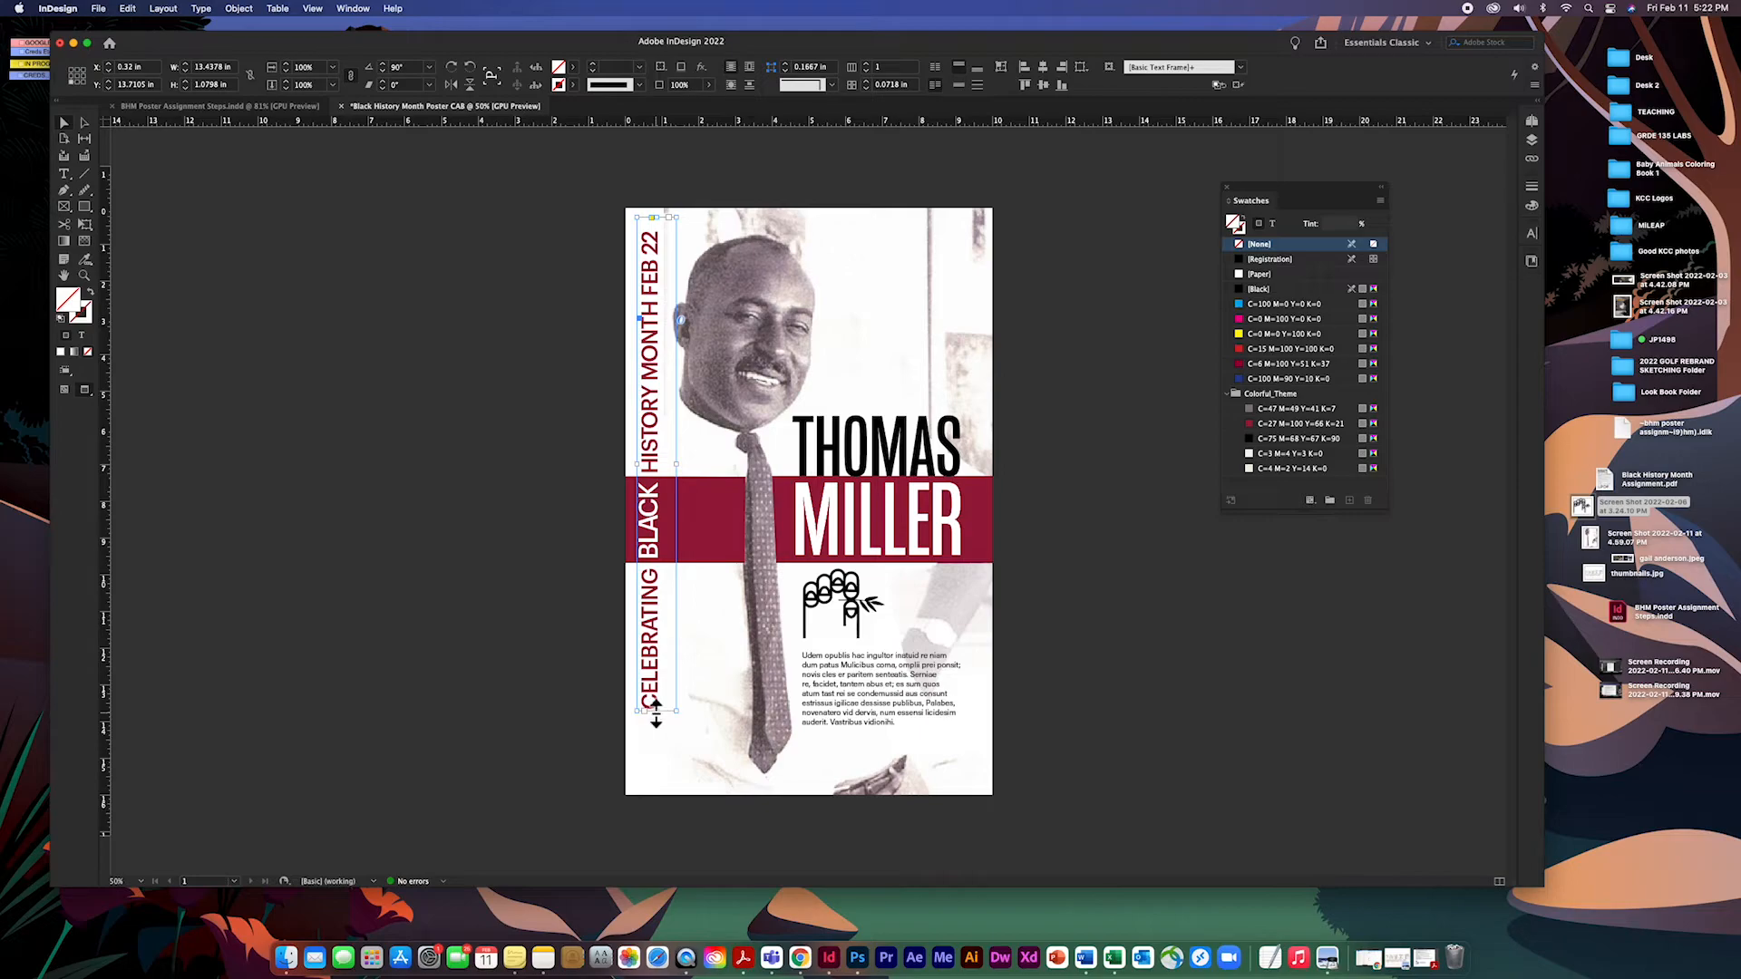
click(1218, 628)
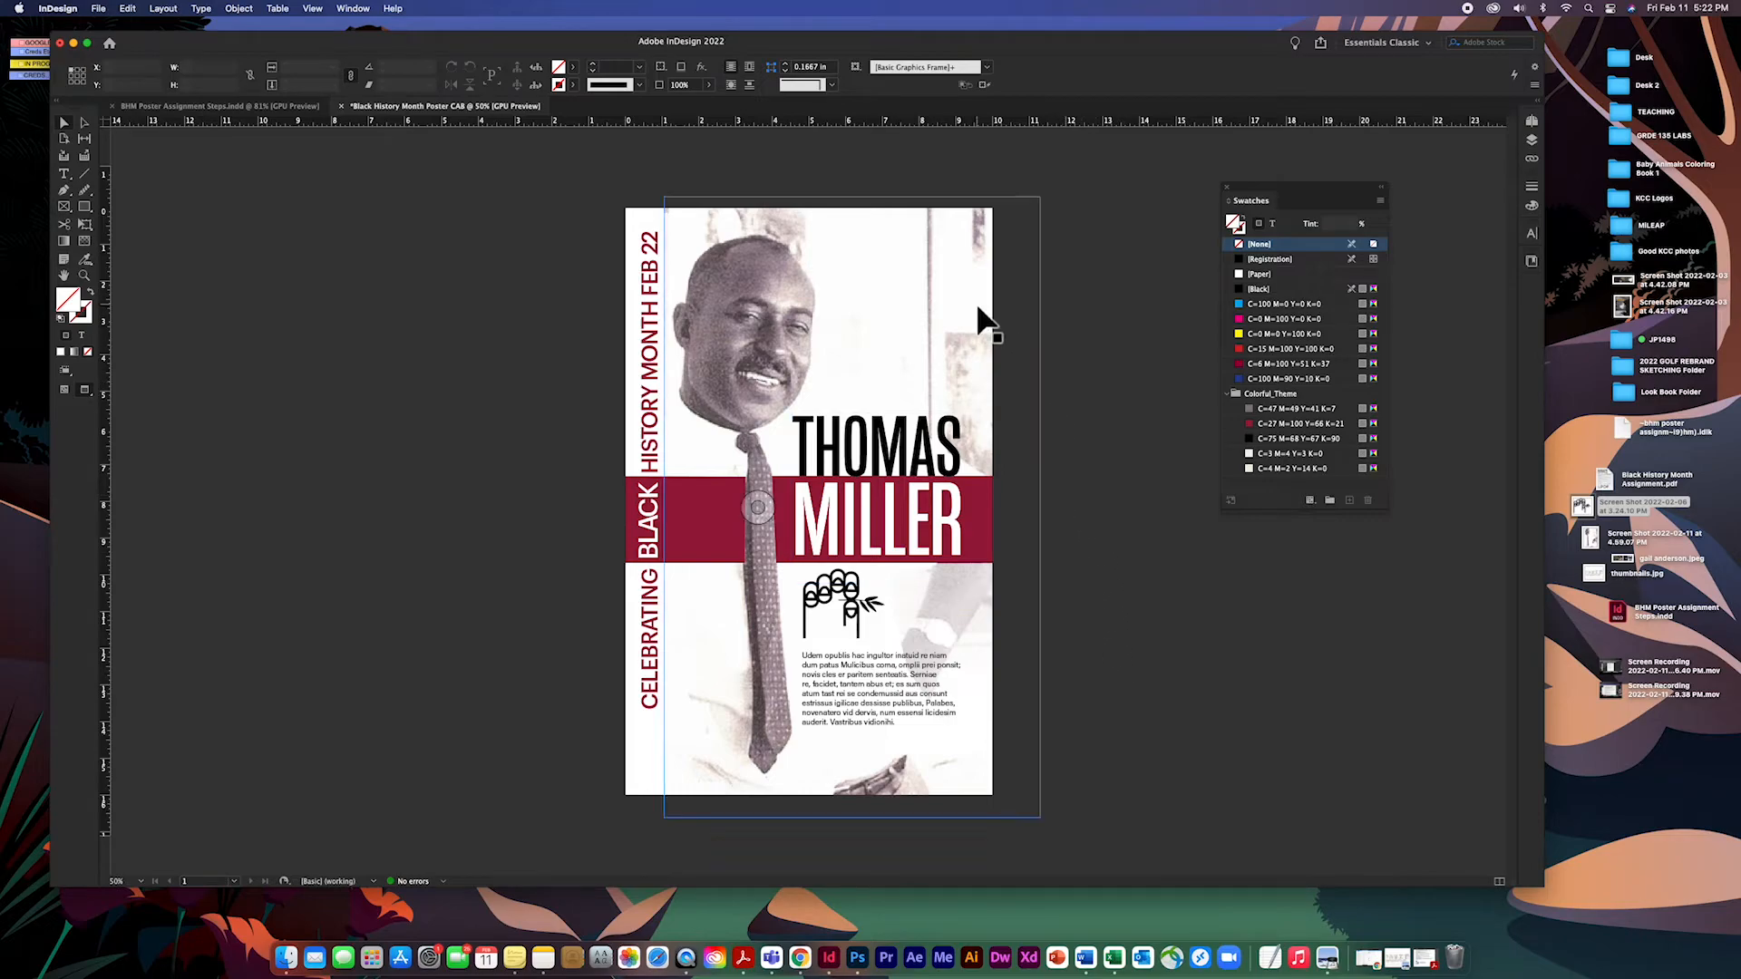
Save the document to the Desktop as Black History Month Poster CAB in InDesign 2022 format.
click(98, 9)
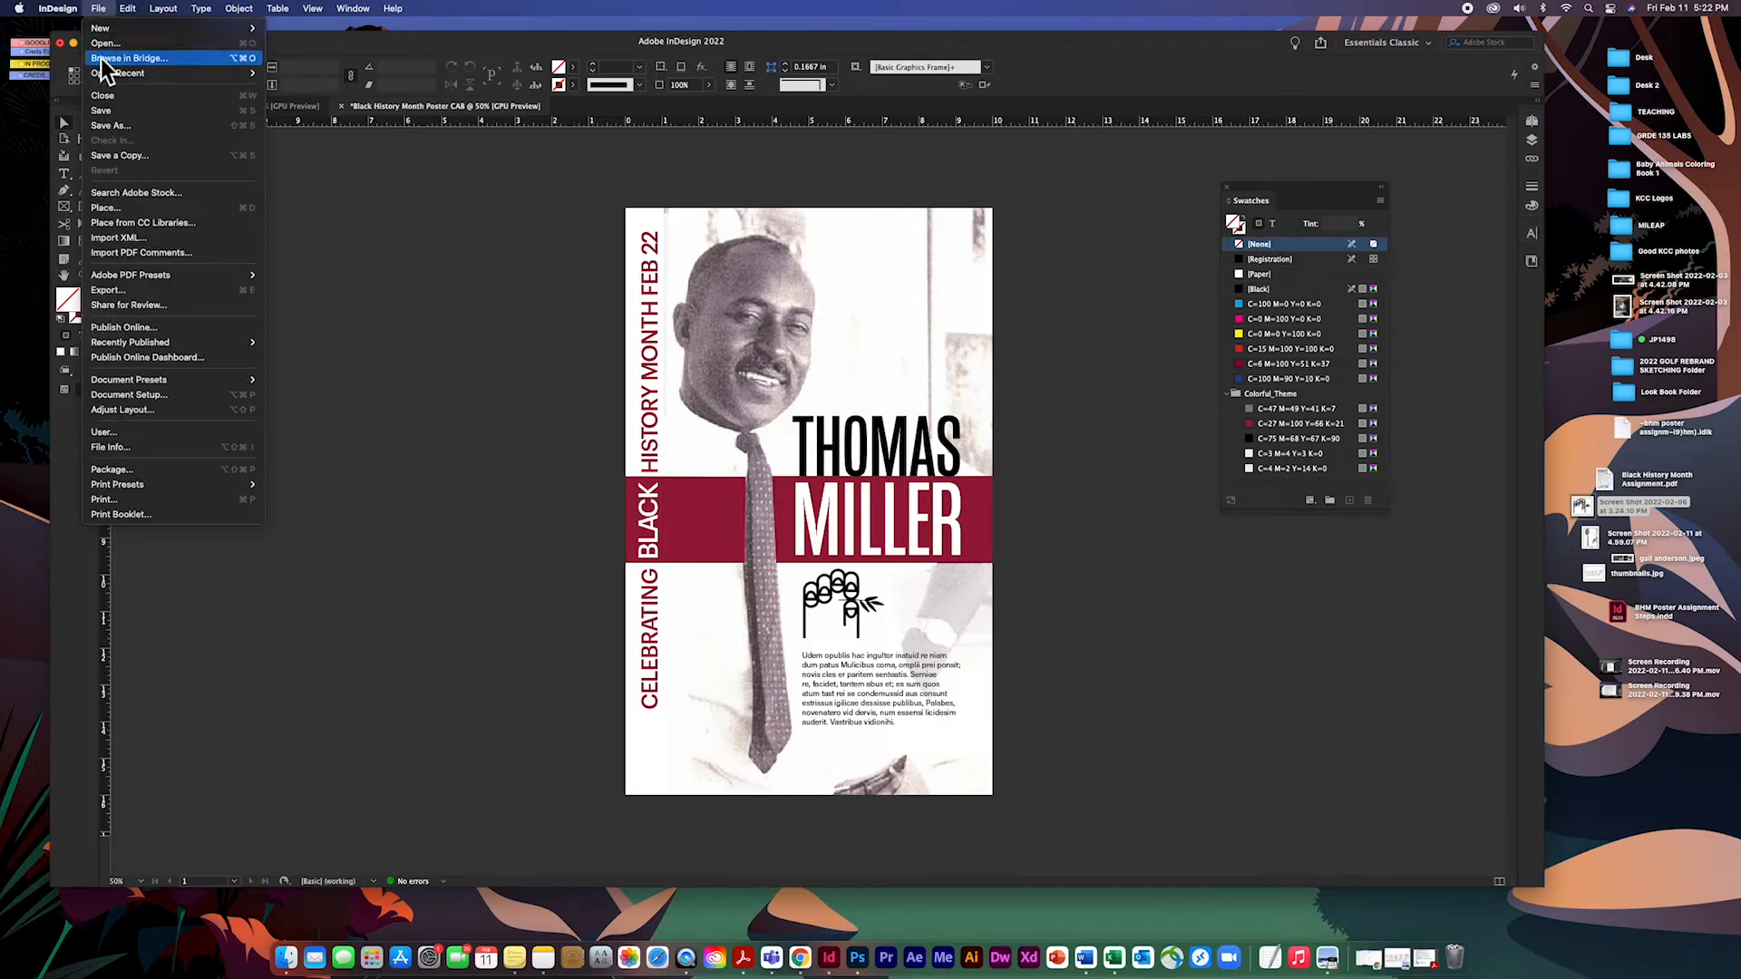
click(104, 112)
click(104, 11)
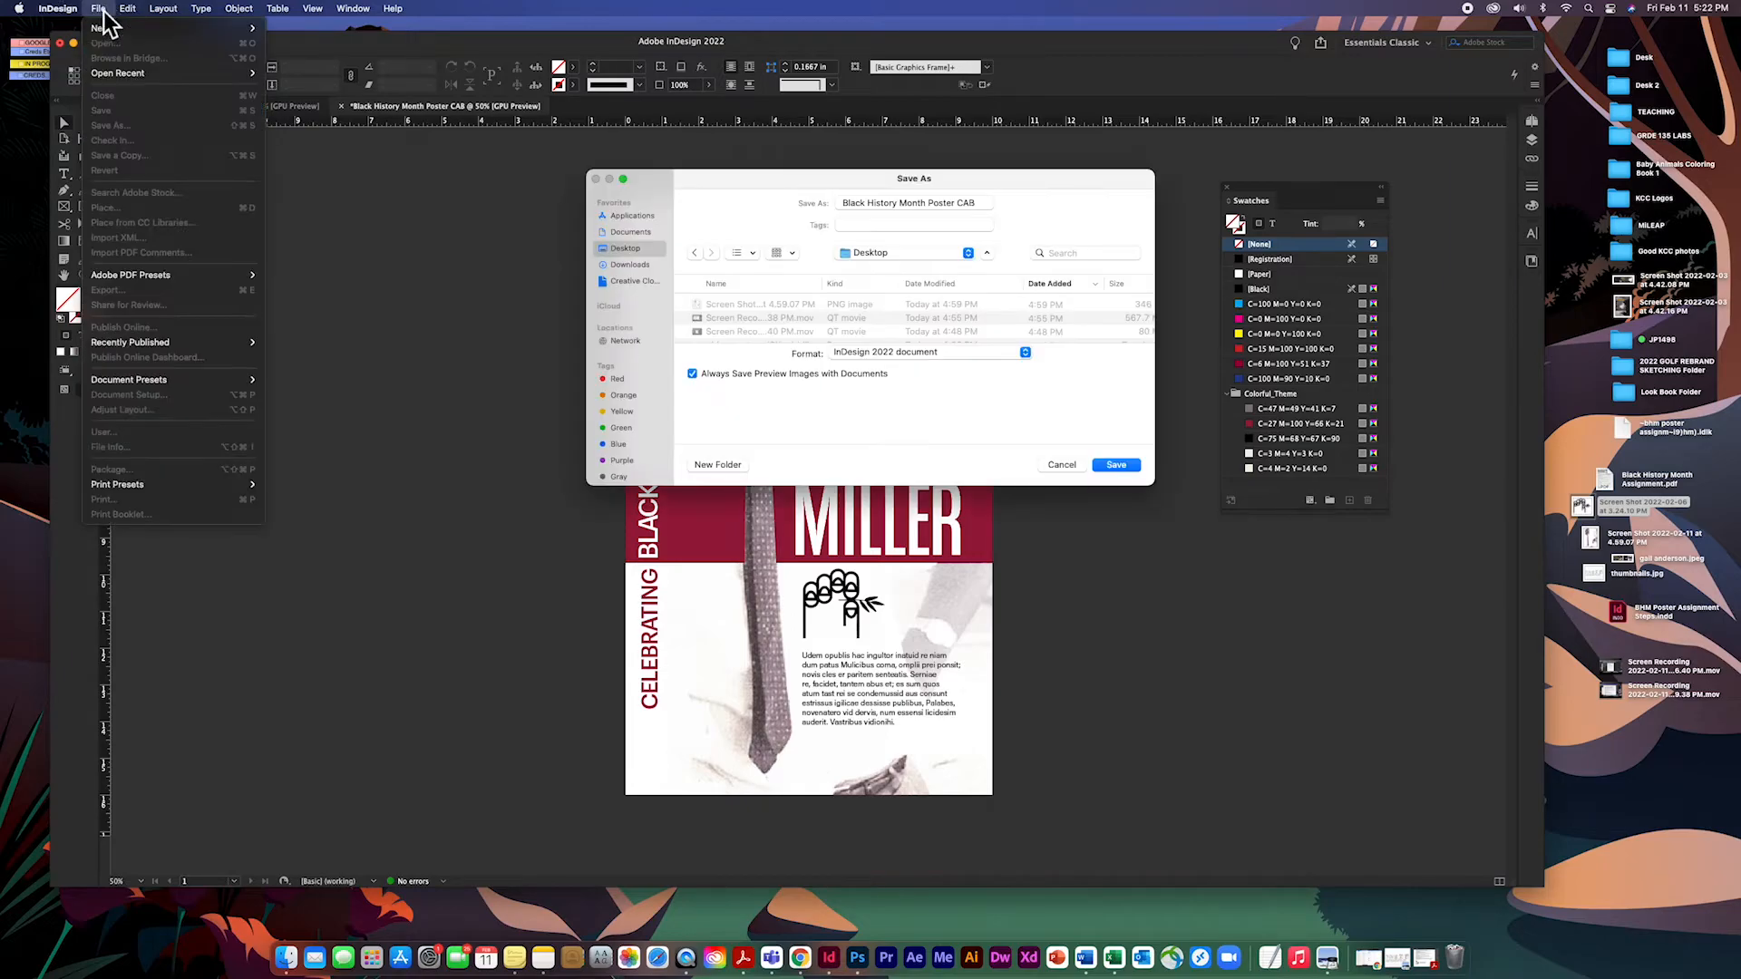
click(1117, 466)
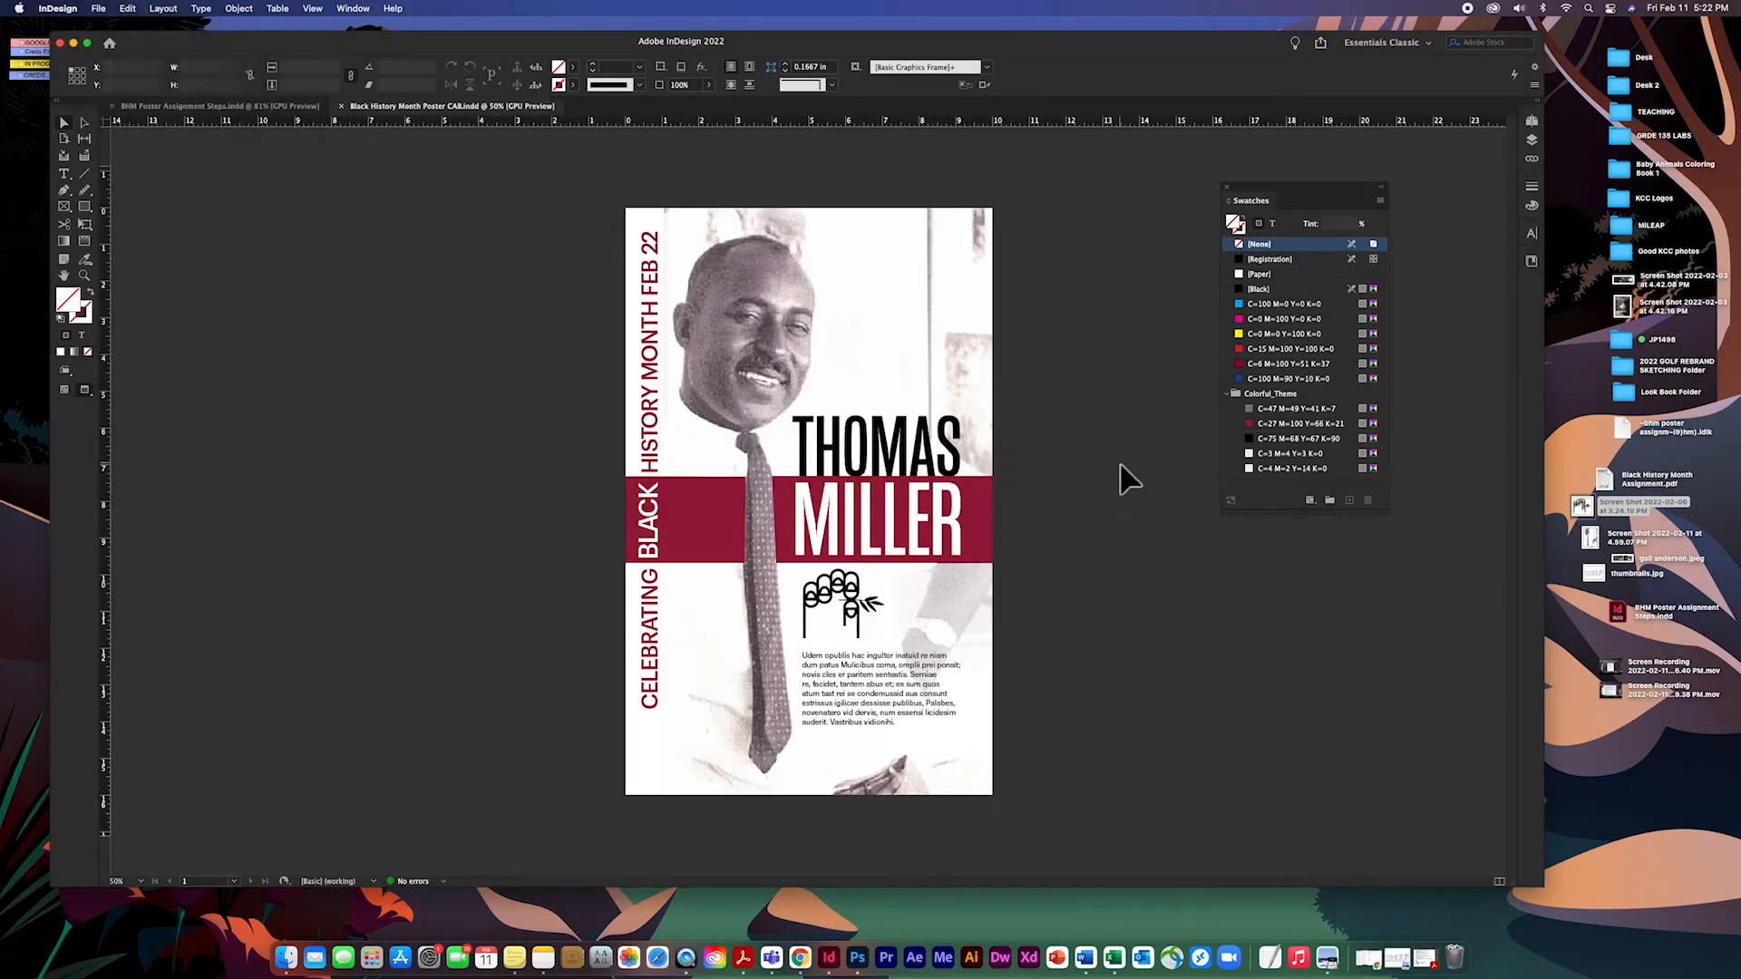
Export the poster to the Desktop as Adobe PDF (Print) with crop marks and a 0.125 in bleed on all sides.
click(98, 9)
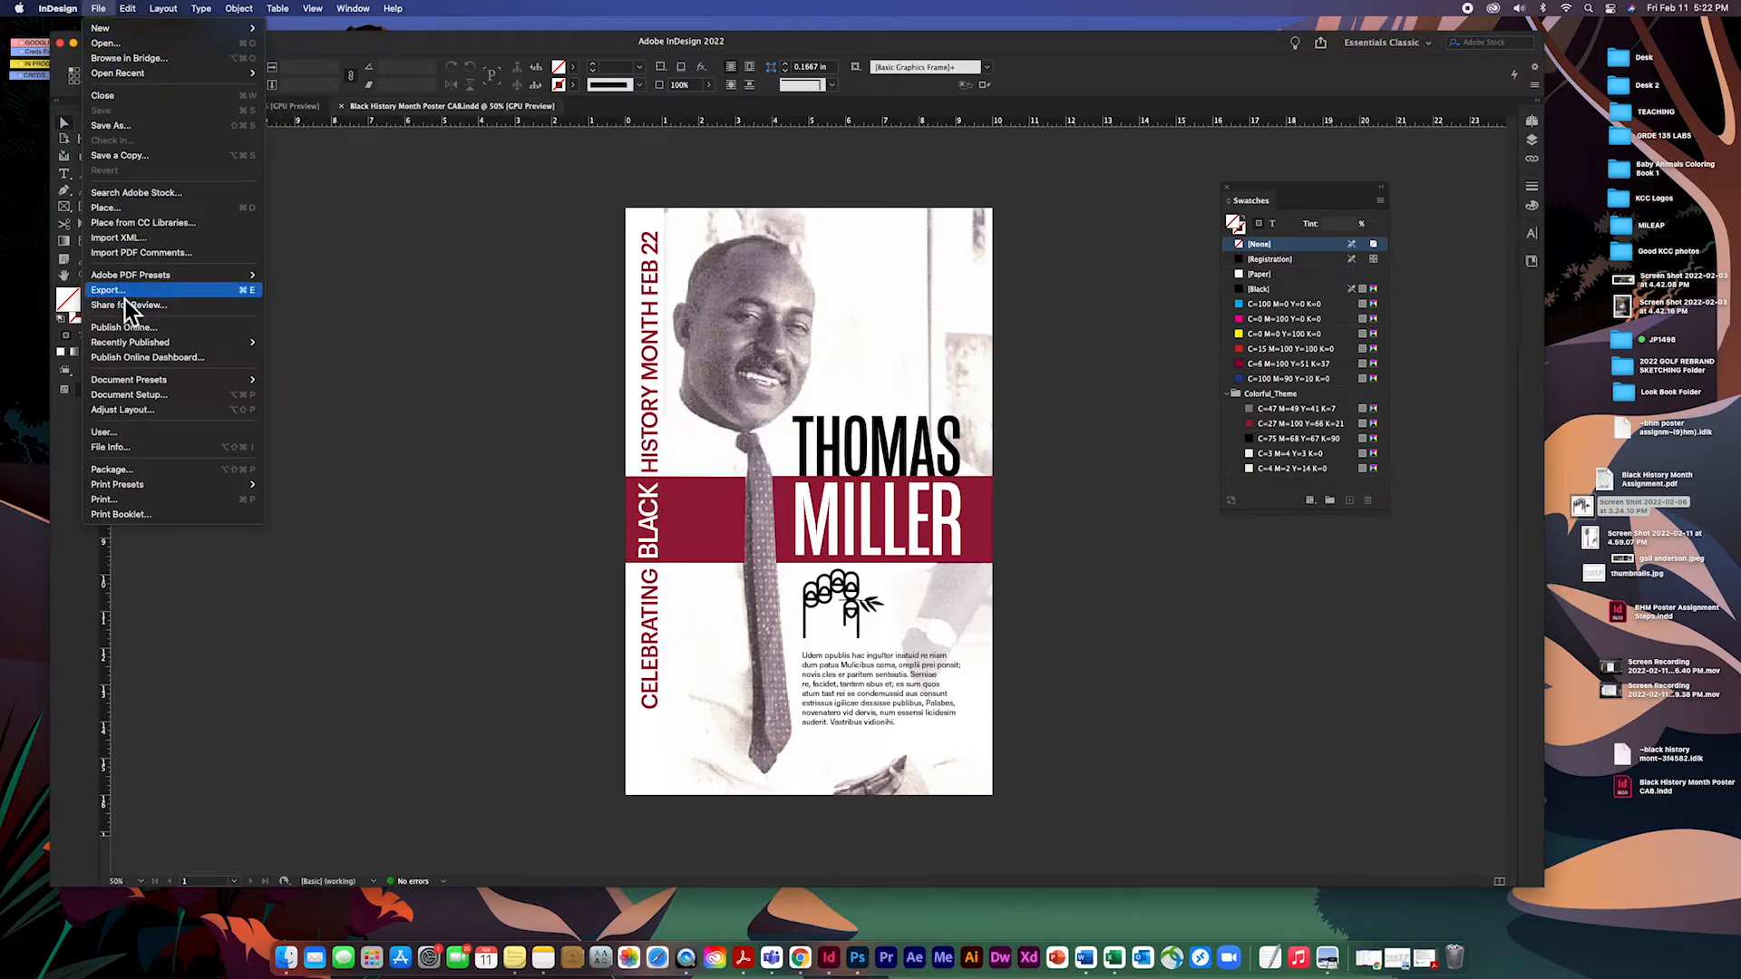
click(172, 290)
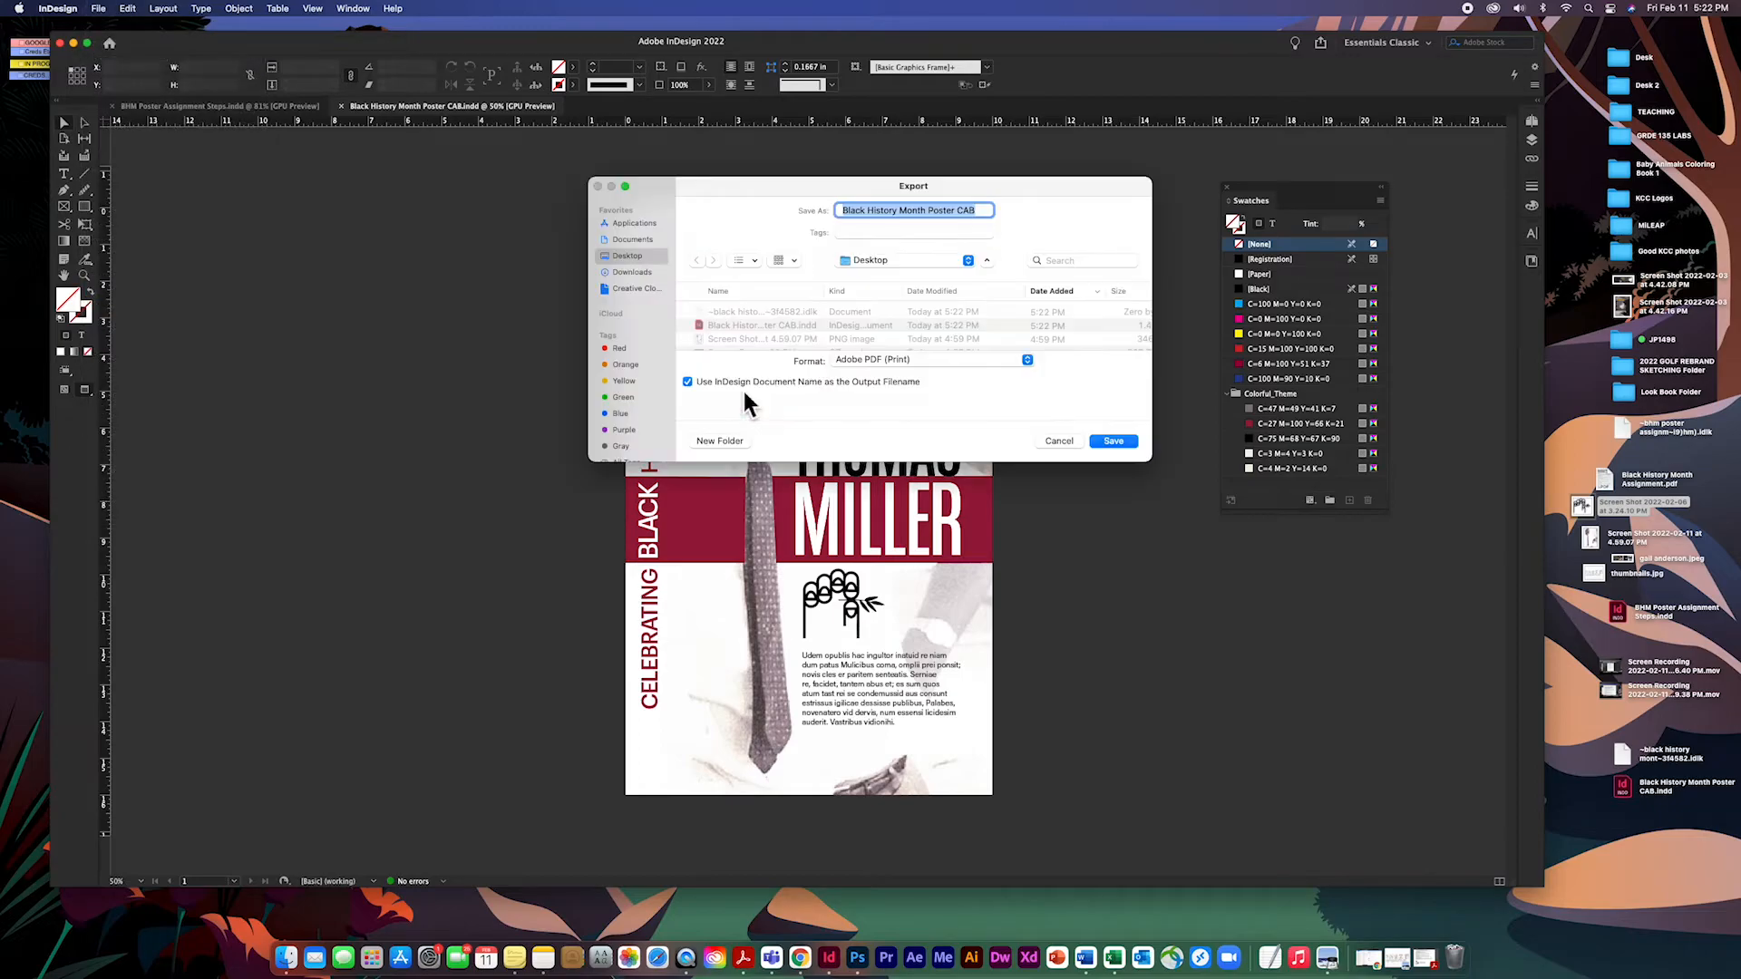
click(975, 363)
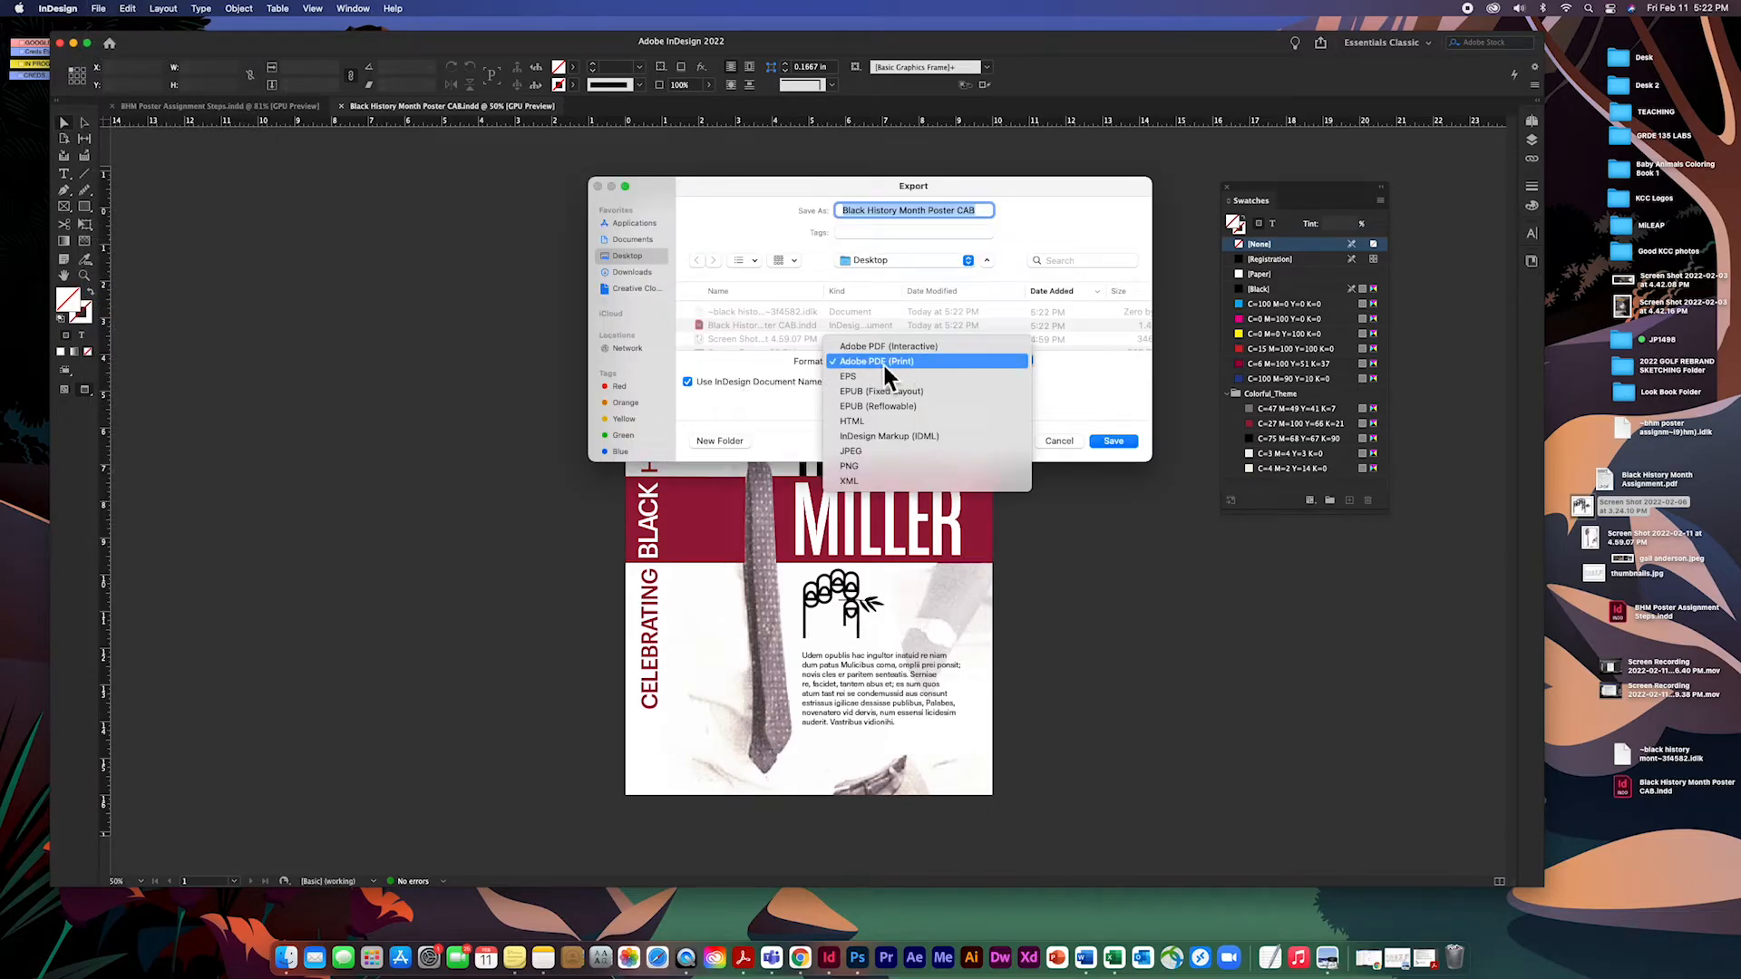
click(1083, 381)
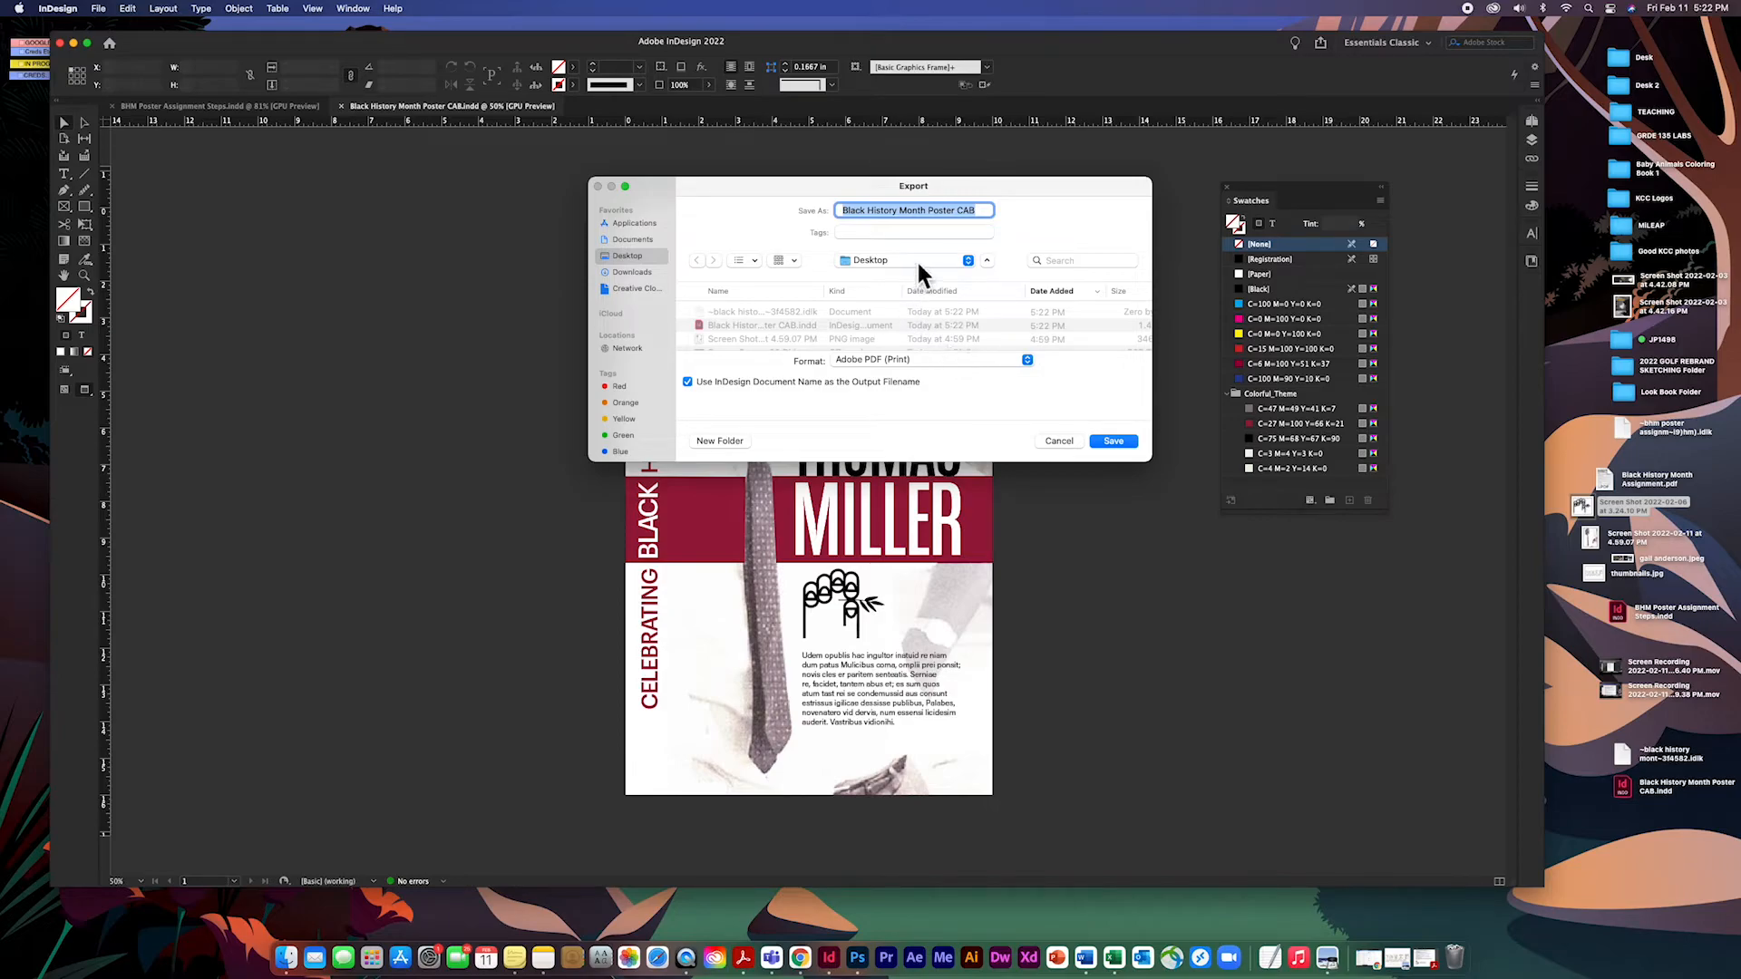
click(1129, 444)
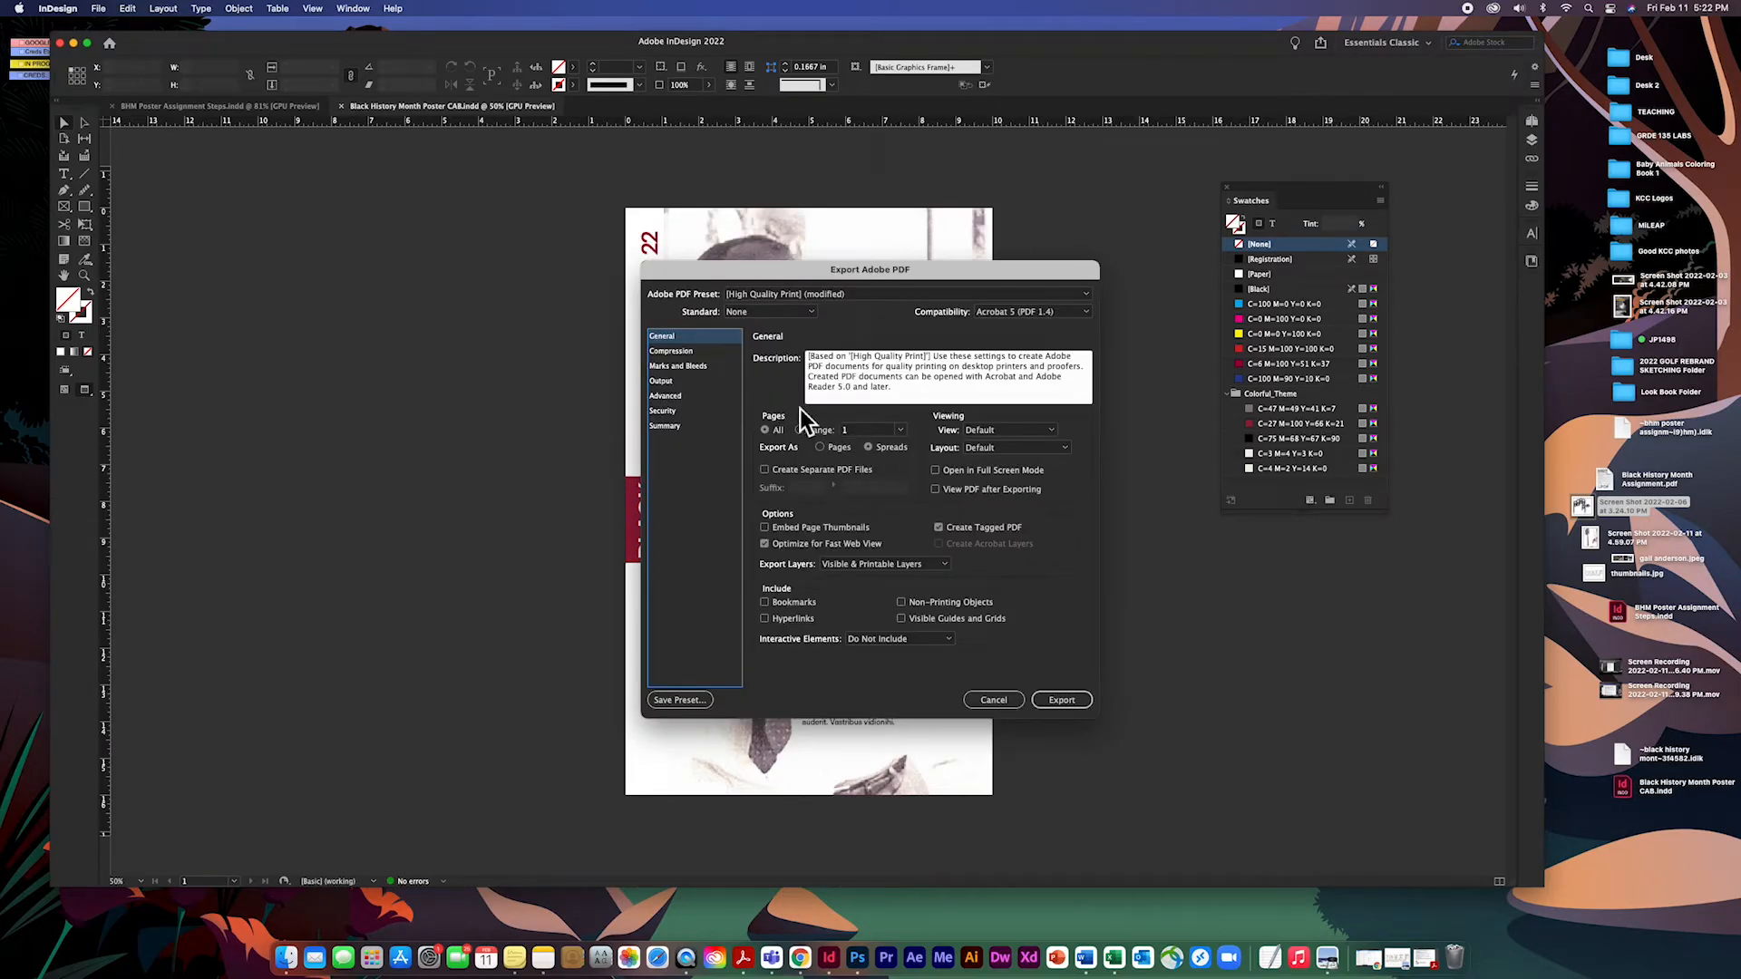
click(695, 368)
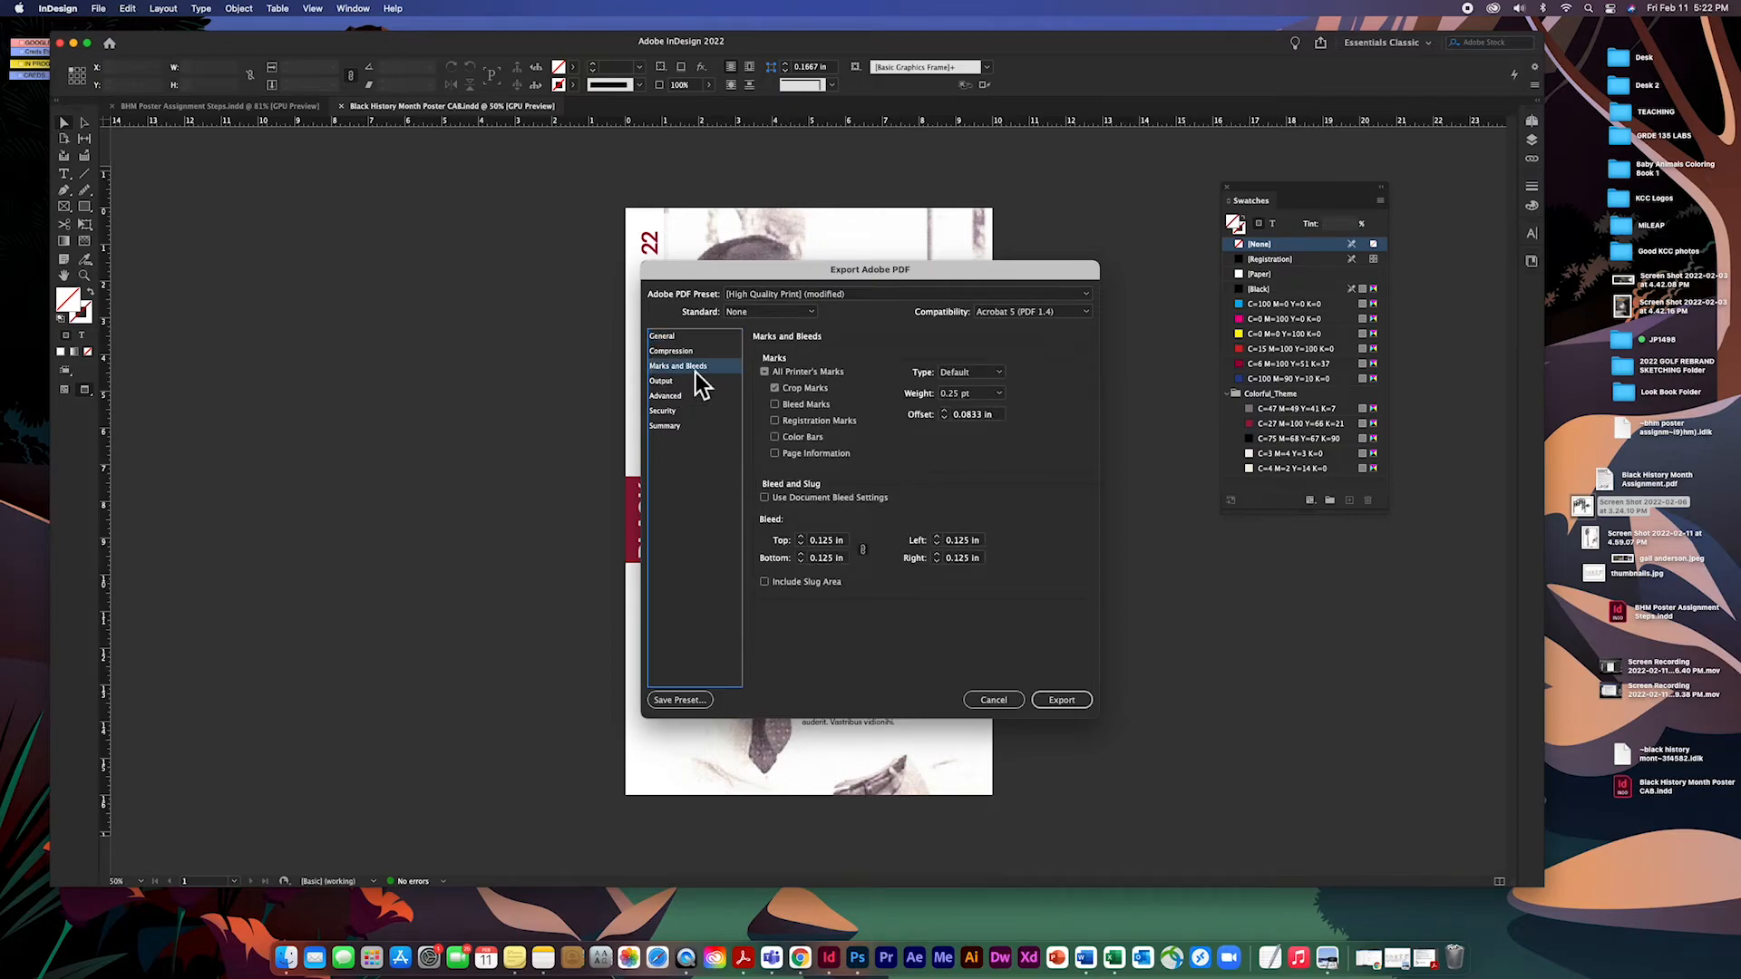
click(777, 390)
click(777, 390)
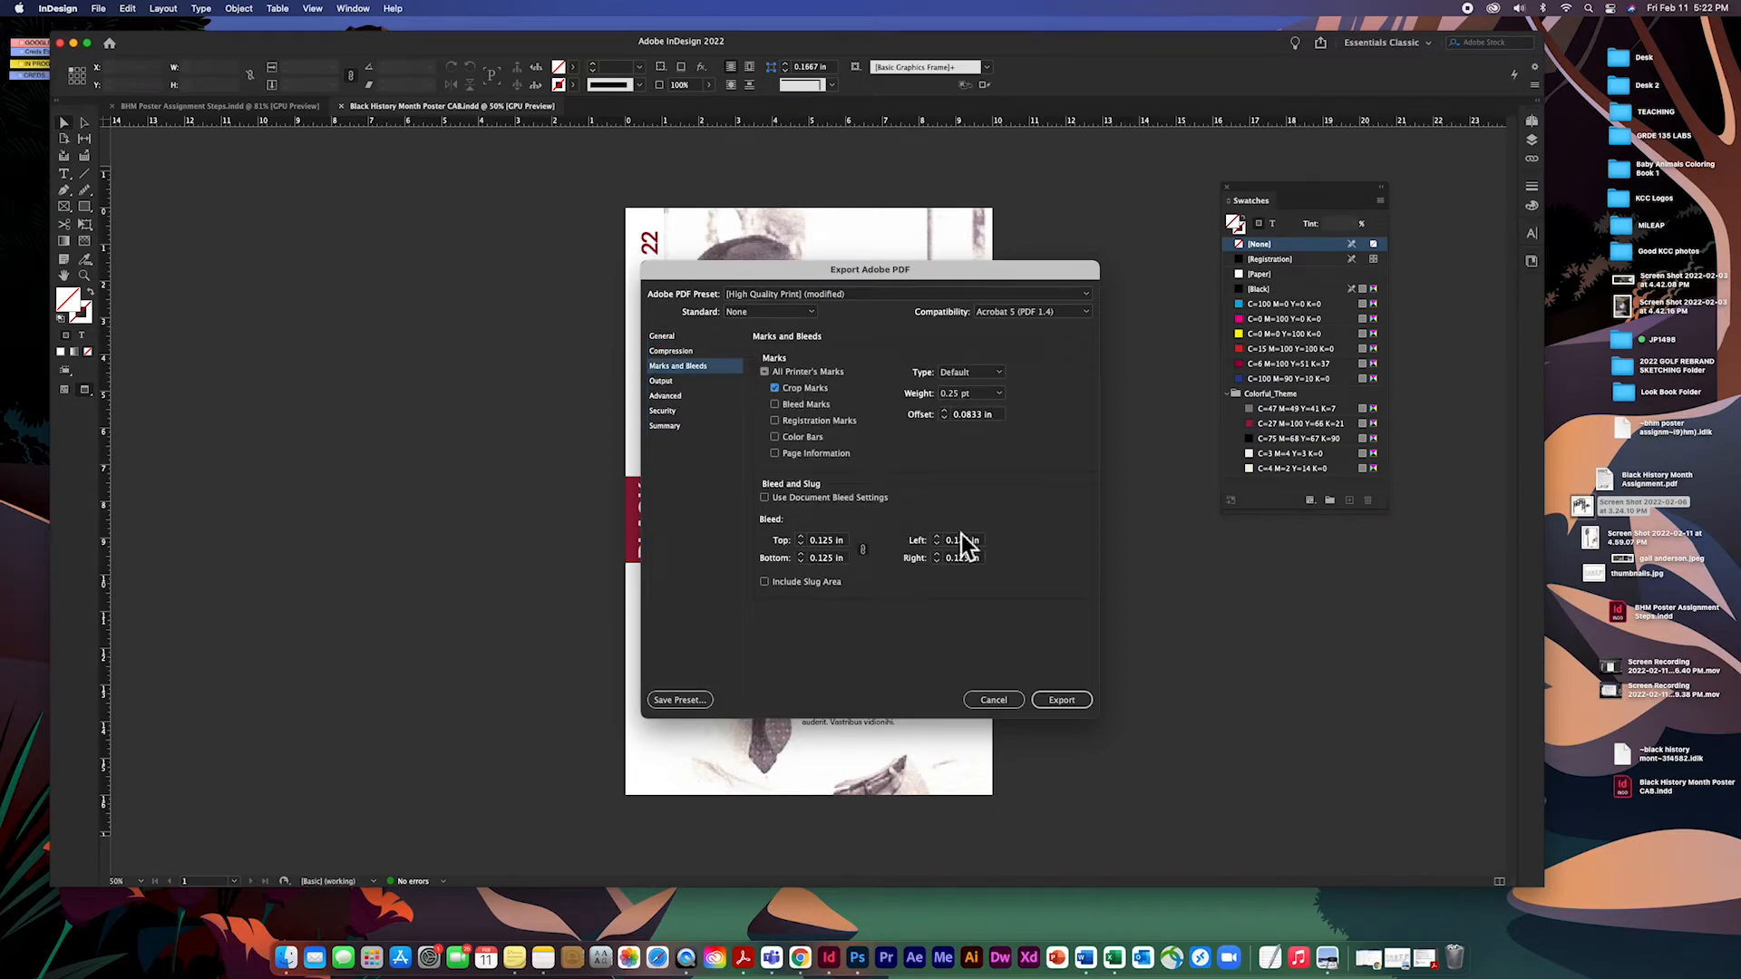
click(1061, 700)
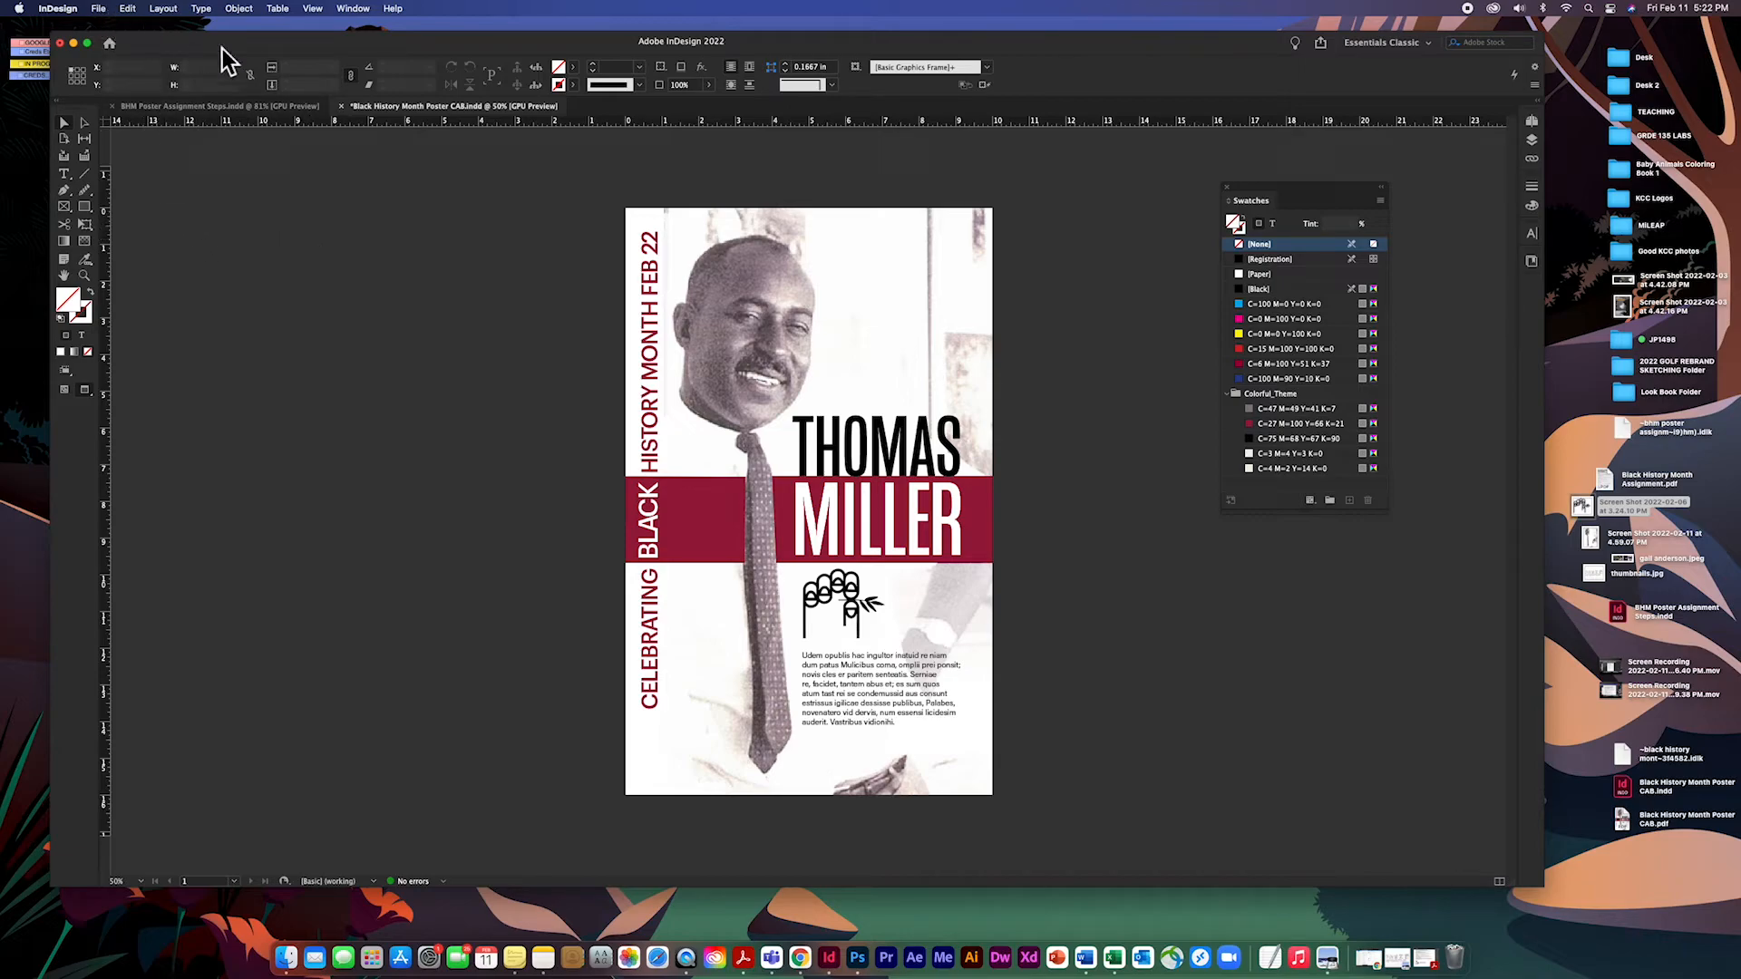
Save and package the poster into a Desktop folder with its fonts, linked graphics, IDML and High Quality Print PDF.
drag(287, 49, 285, 41)
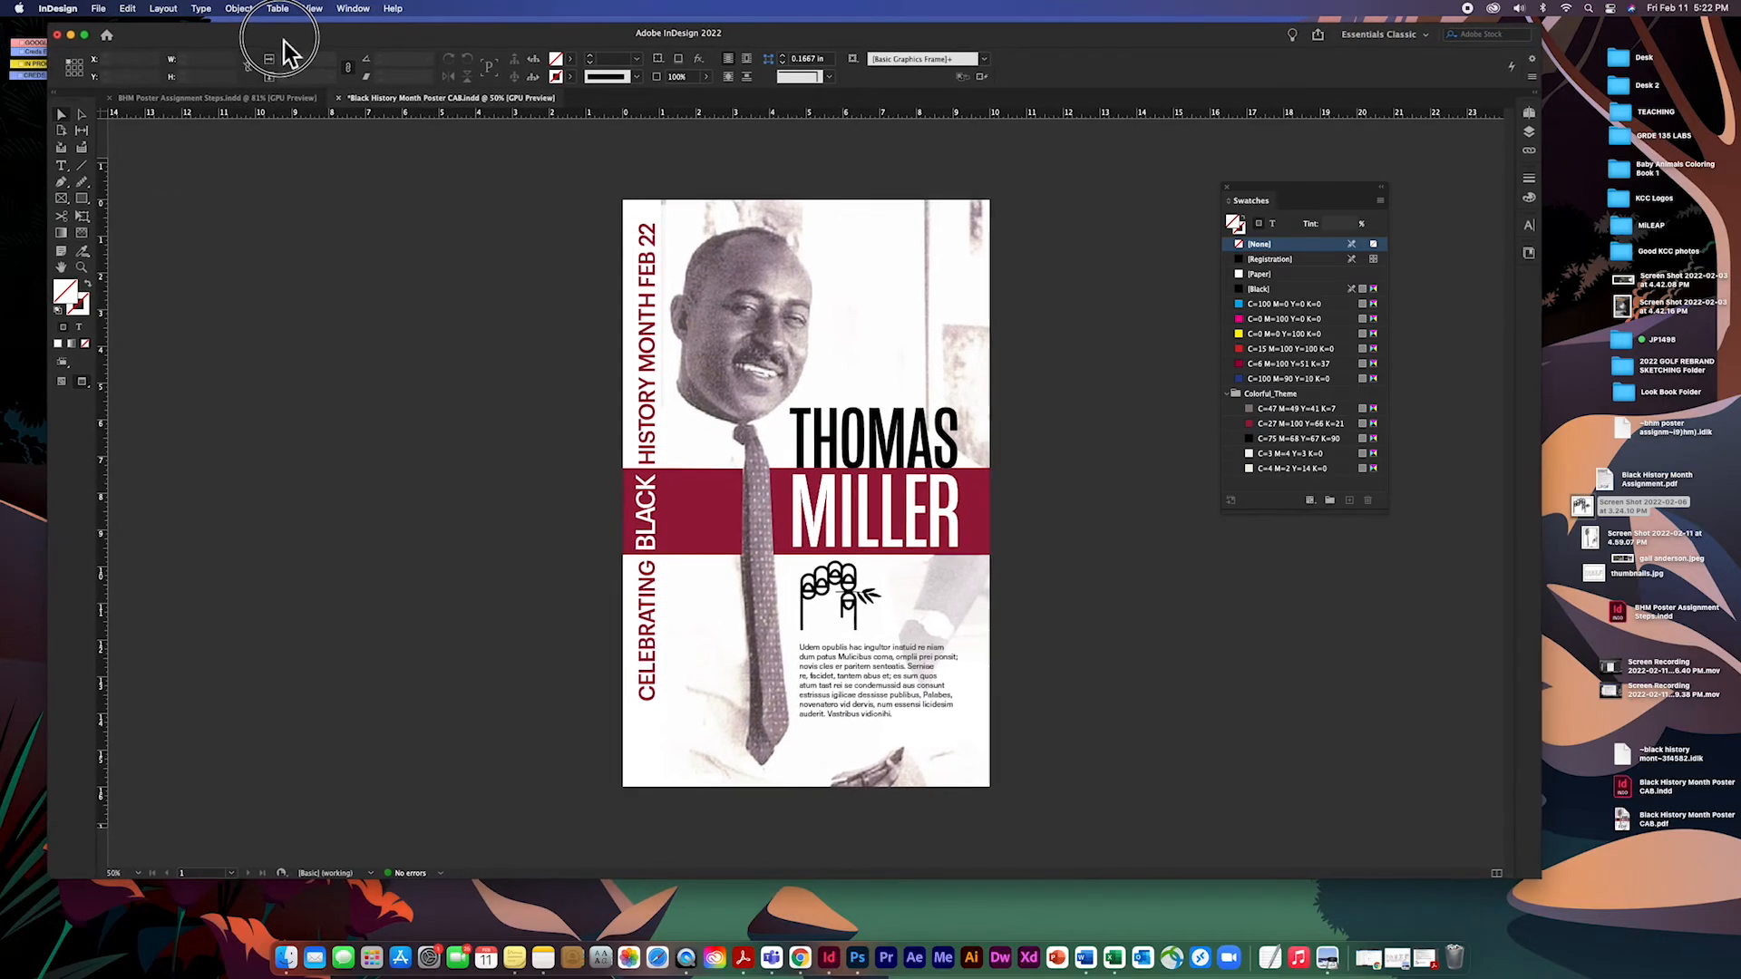
click(100, 9)
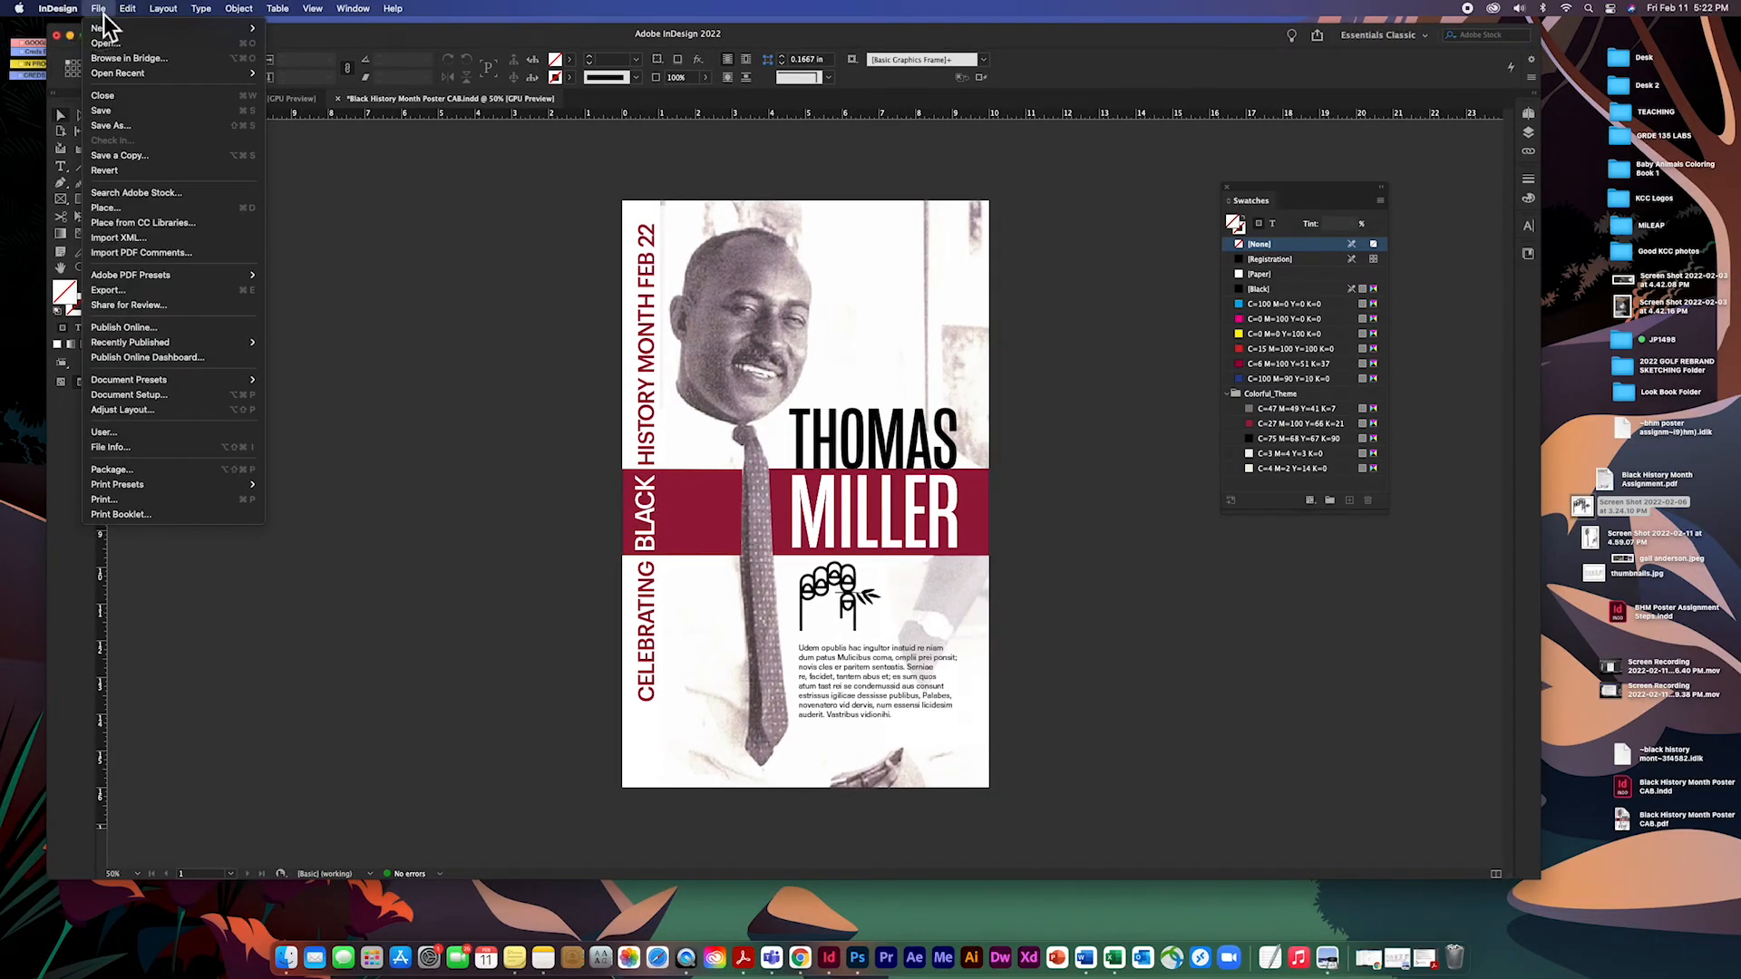
click(143, 469)
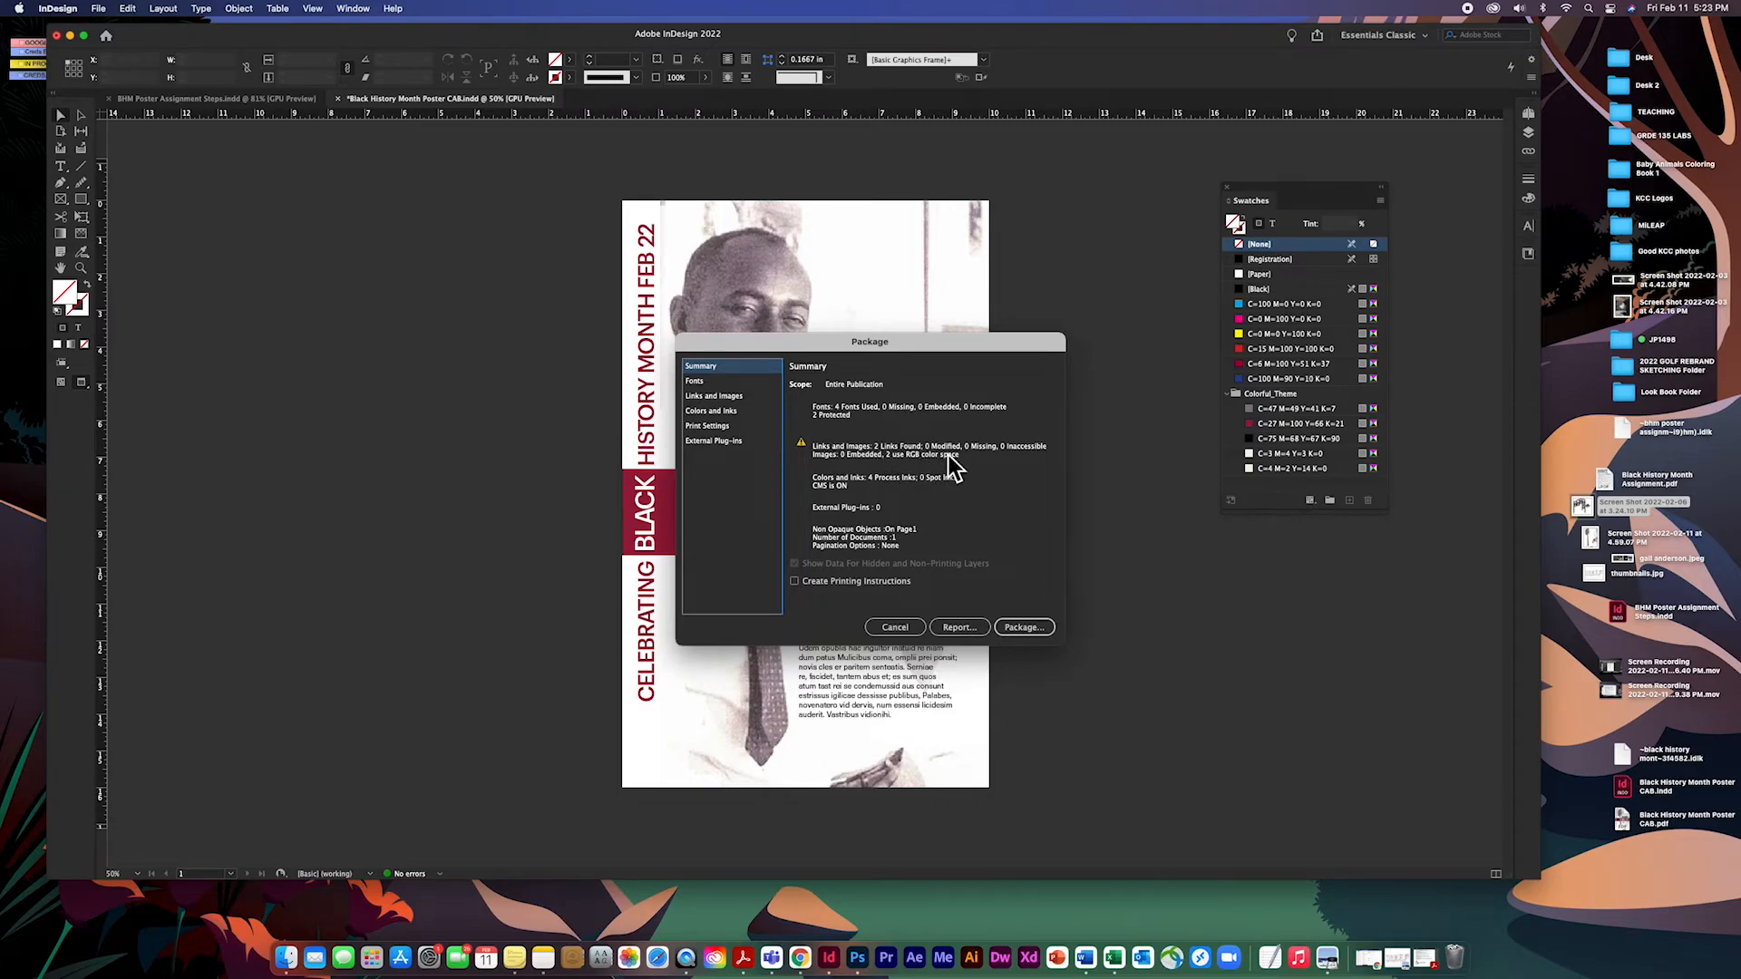
drag(992, 345, 997, 230)
click(1043, 516)
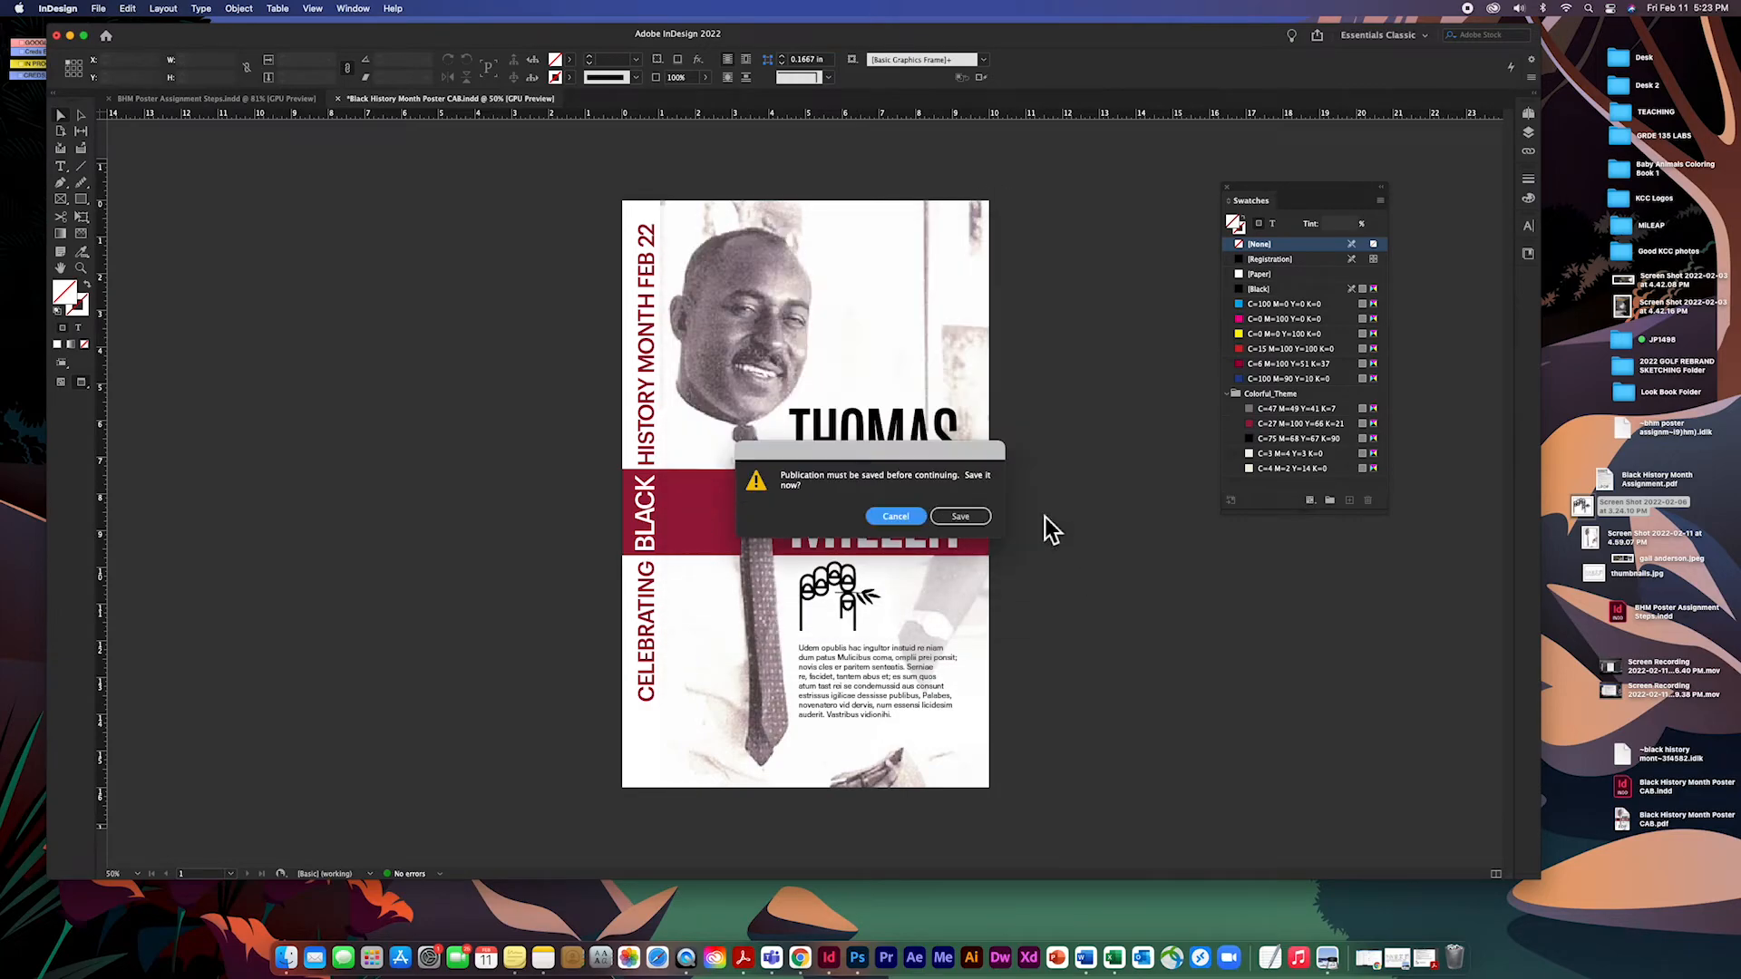
click(961, 516)
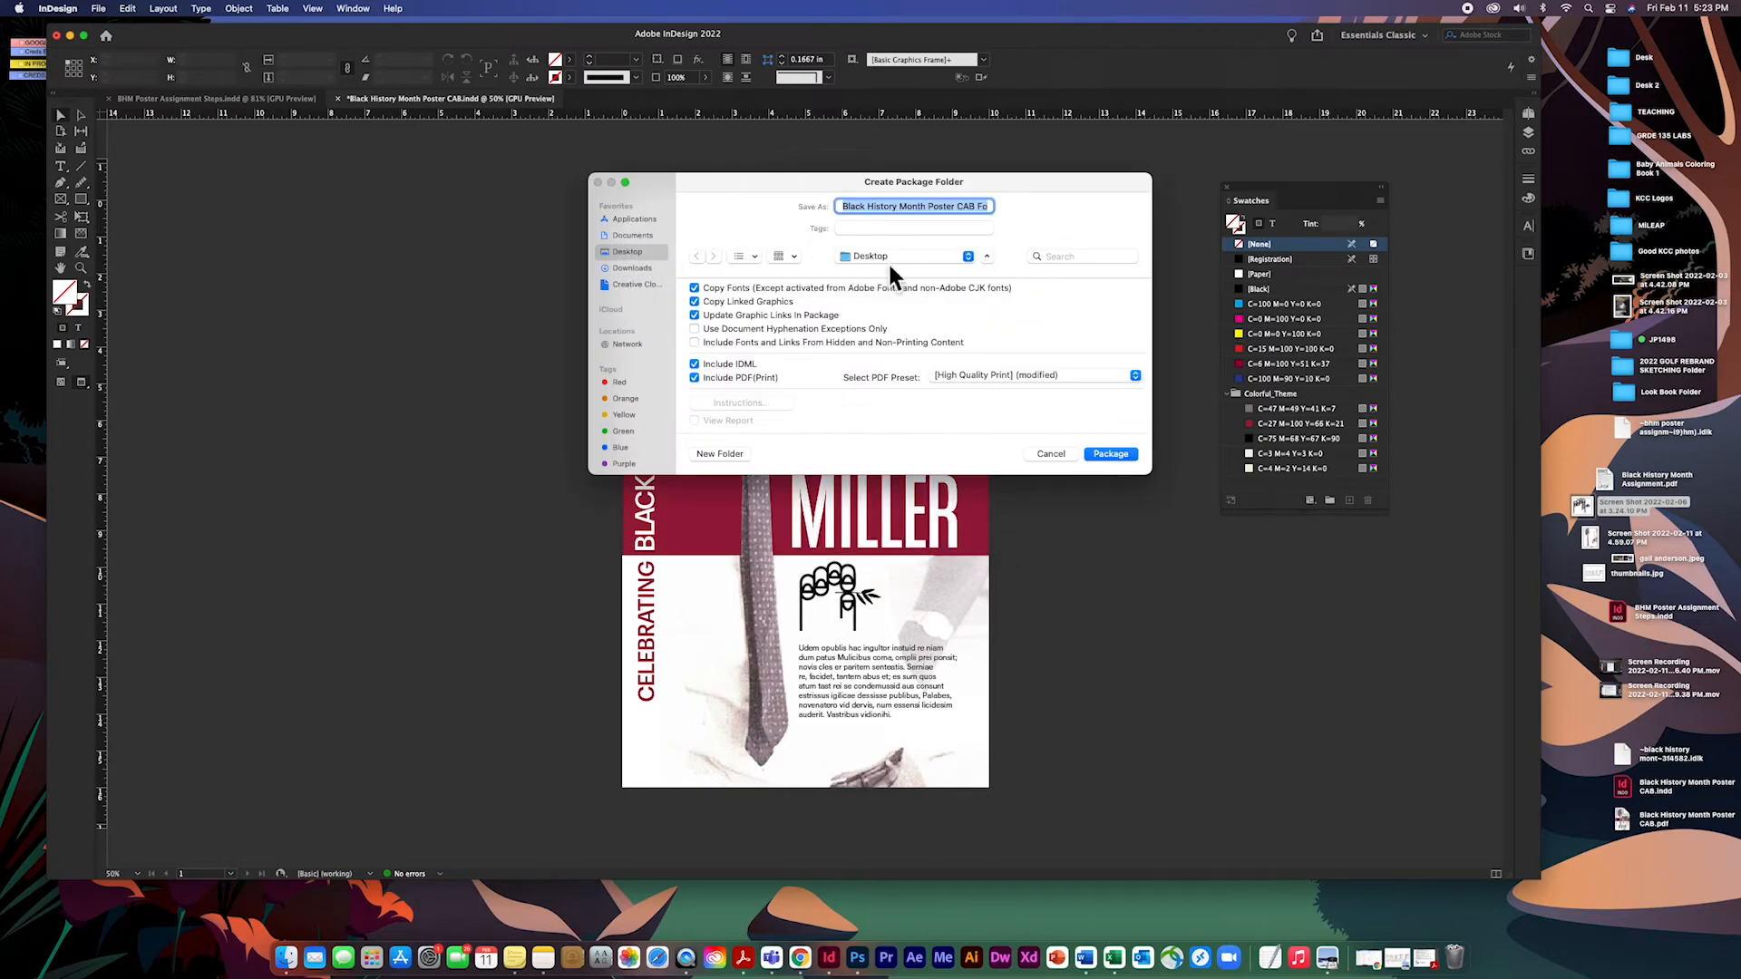
click(1108, 454)
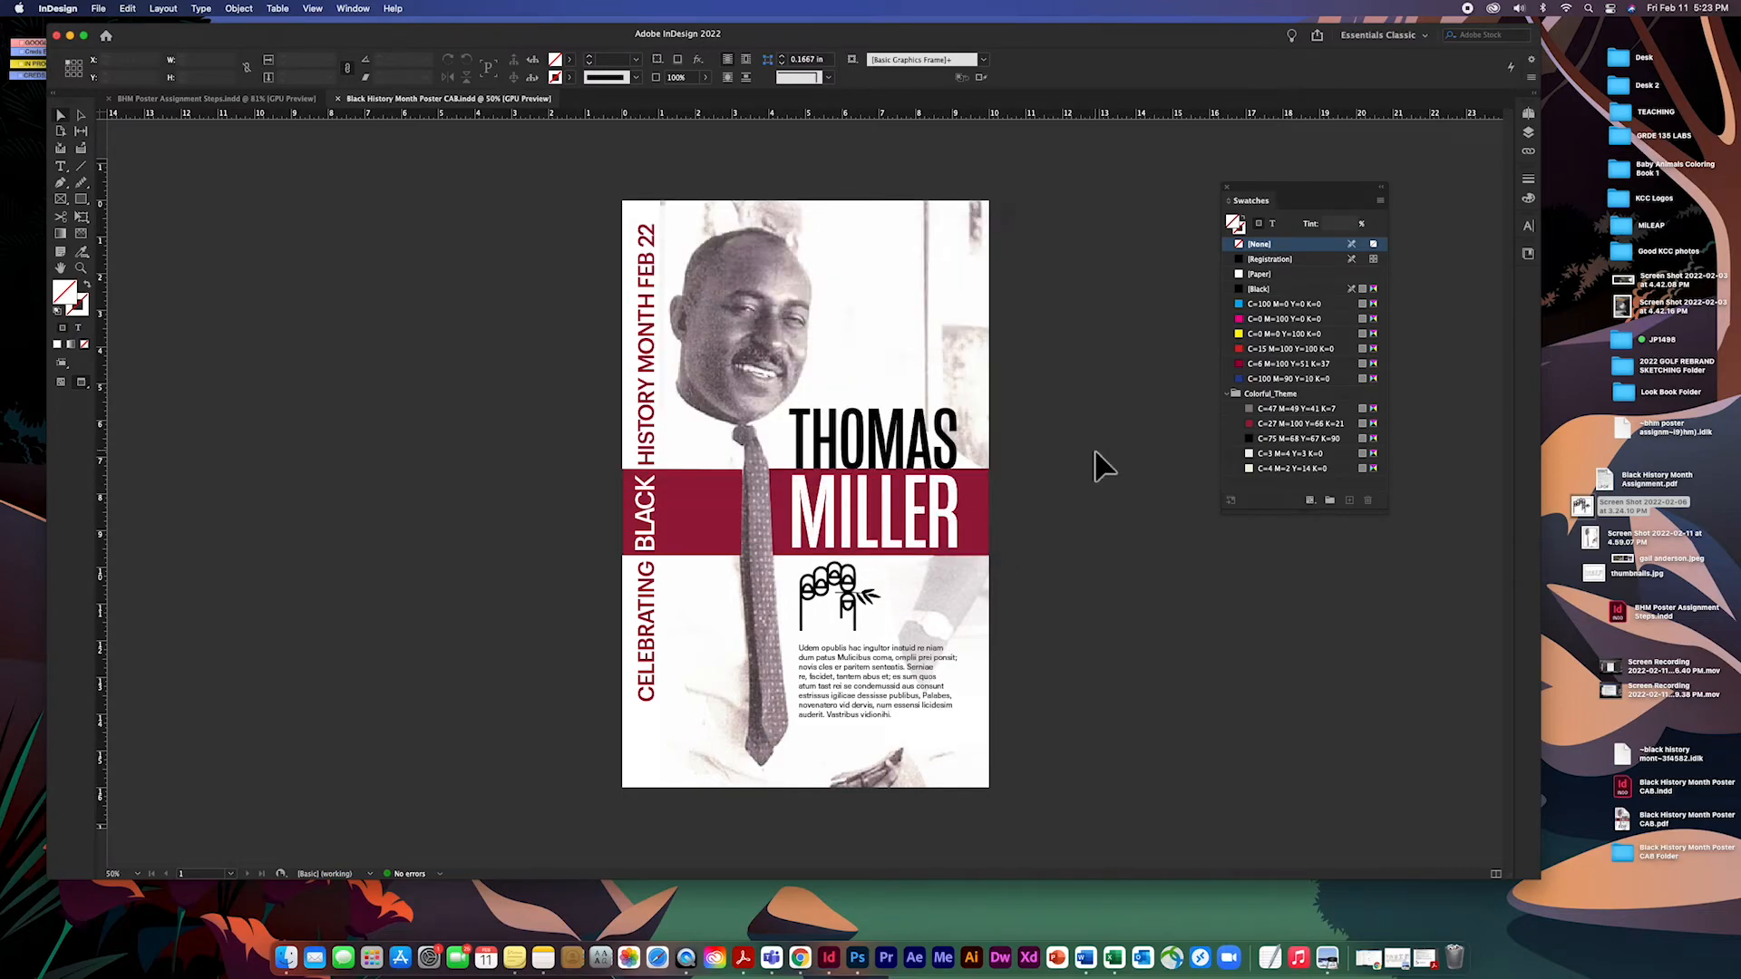
Narrow the InDesign window and place the Black History Month Poster CAB Folder in the cleared desktop area.
click(1623, 856)
drag(1629, 858, 1216, 412)
drag(1448, 415, 1195, 372)
click(1120, 59)
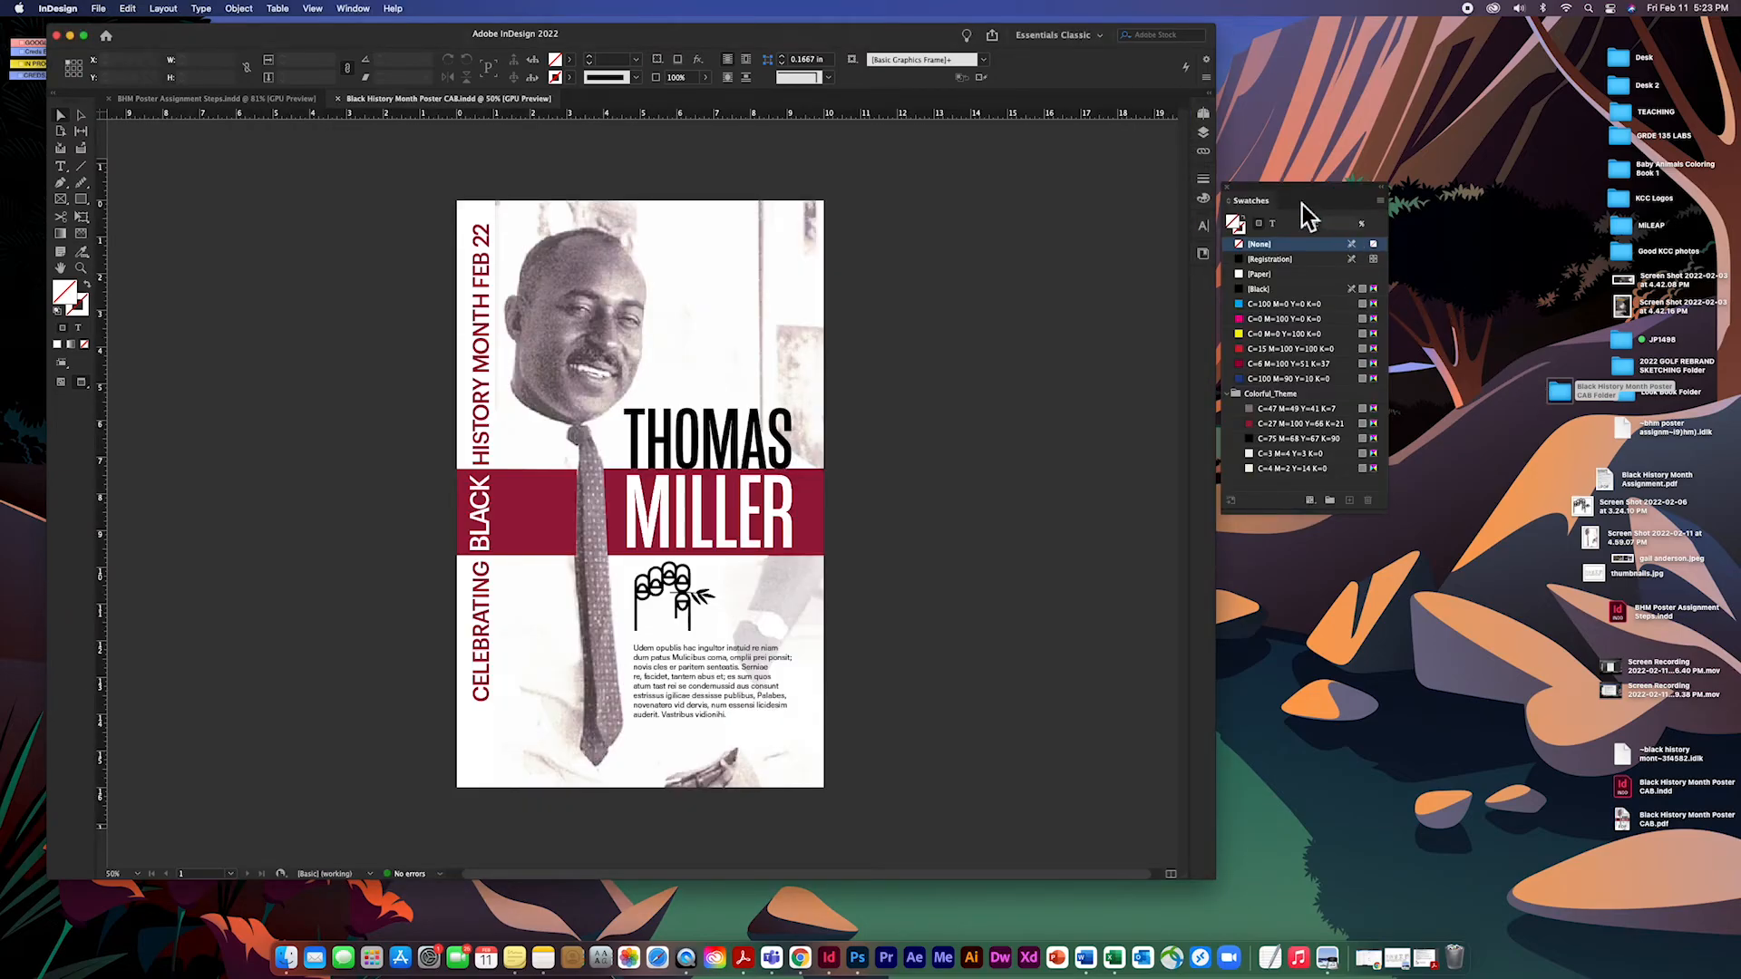
drag(1278, 192, 1038, 204)
drag(1561, 390, 1326, 327)
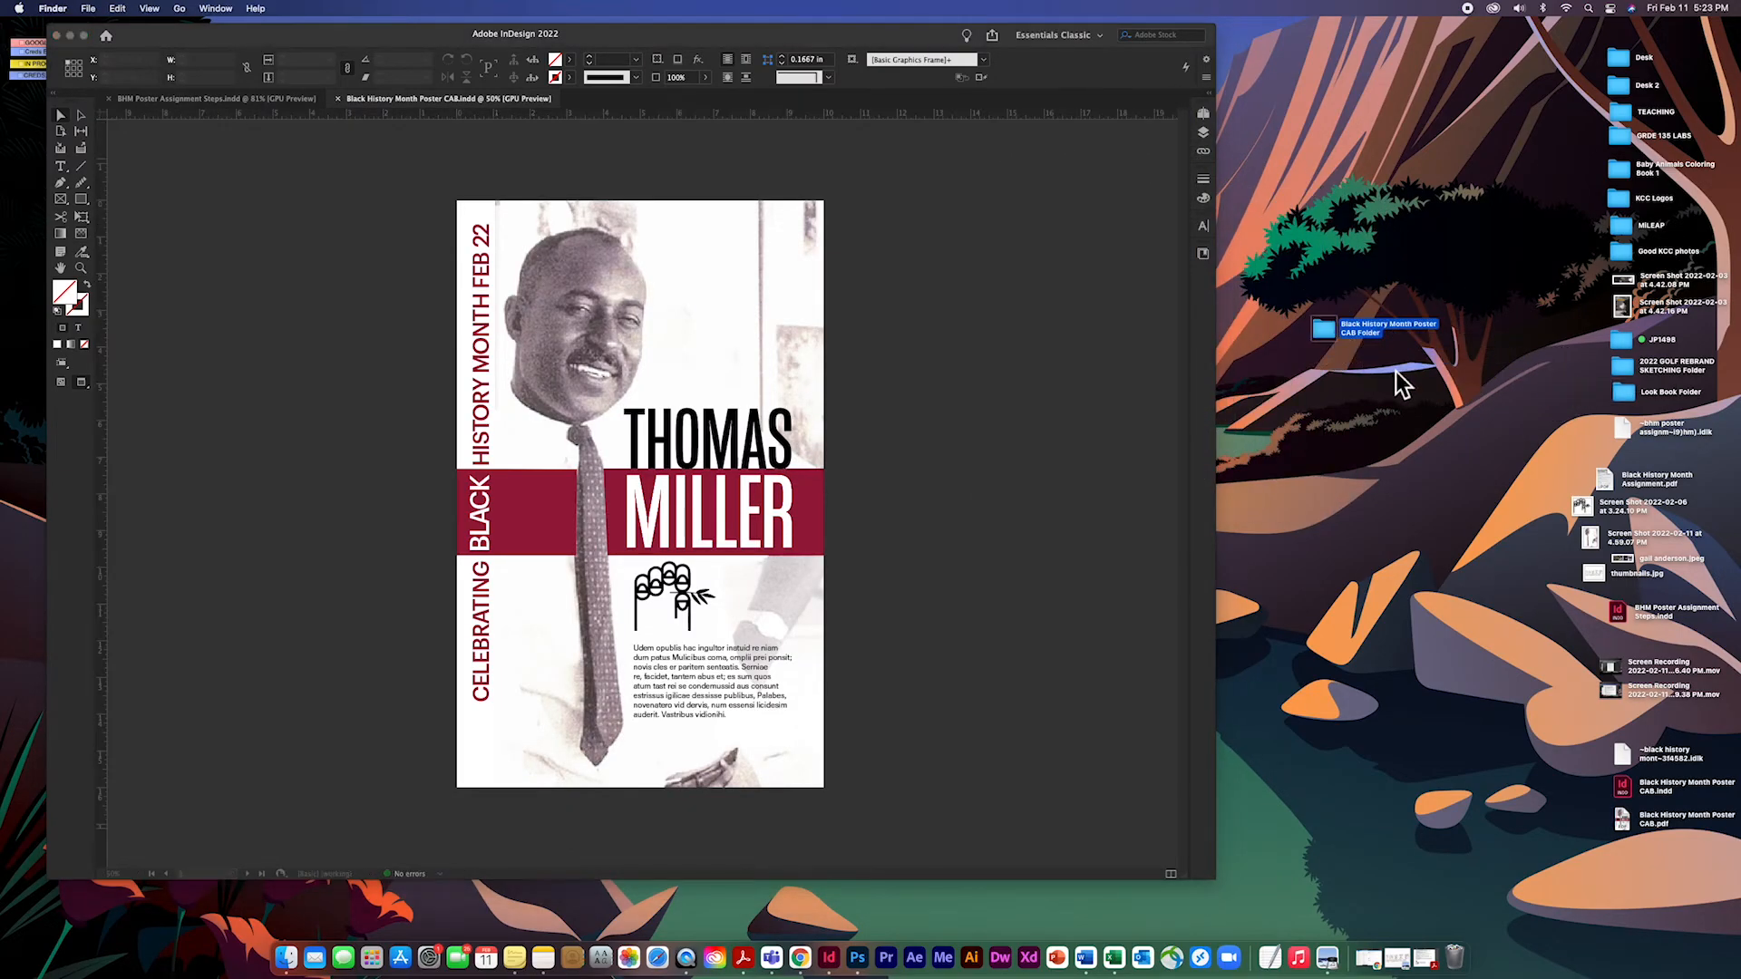
Compress the Black History Month Poster CAB Folder on the desktop into a zip file.
right_click(1328, 338)
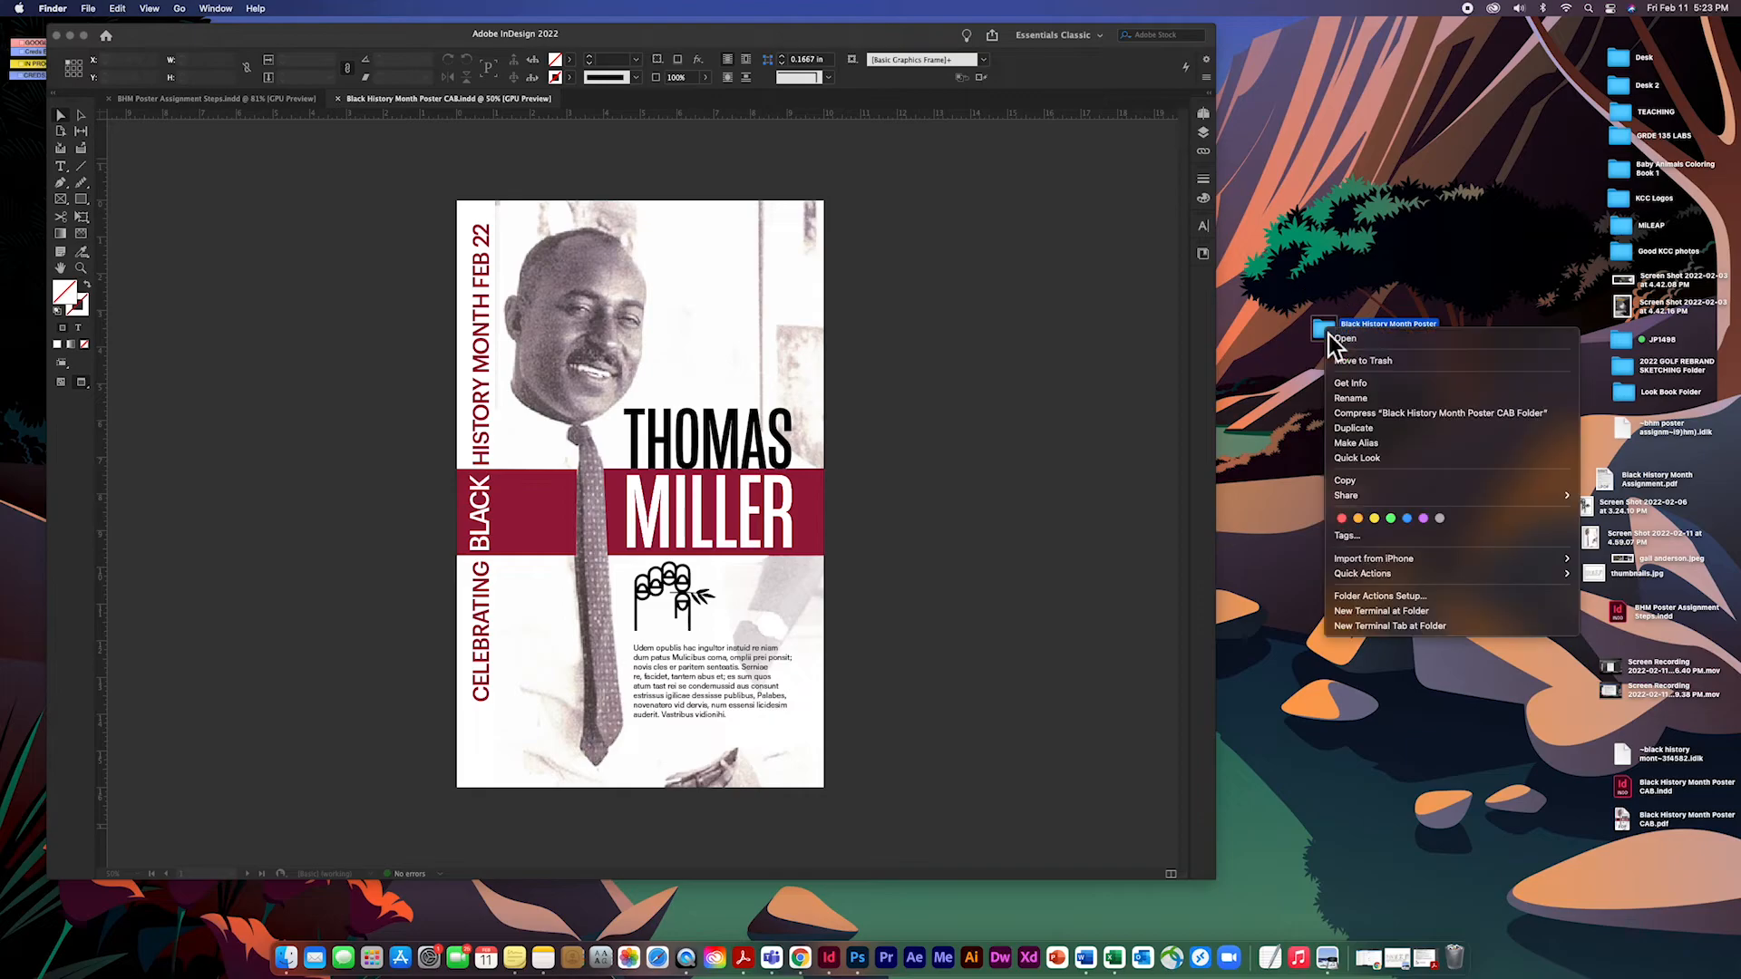
click(1422, 419)
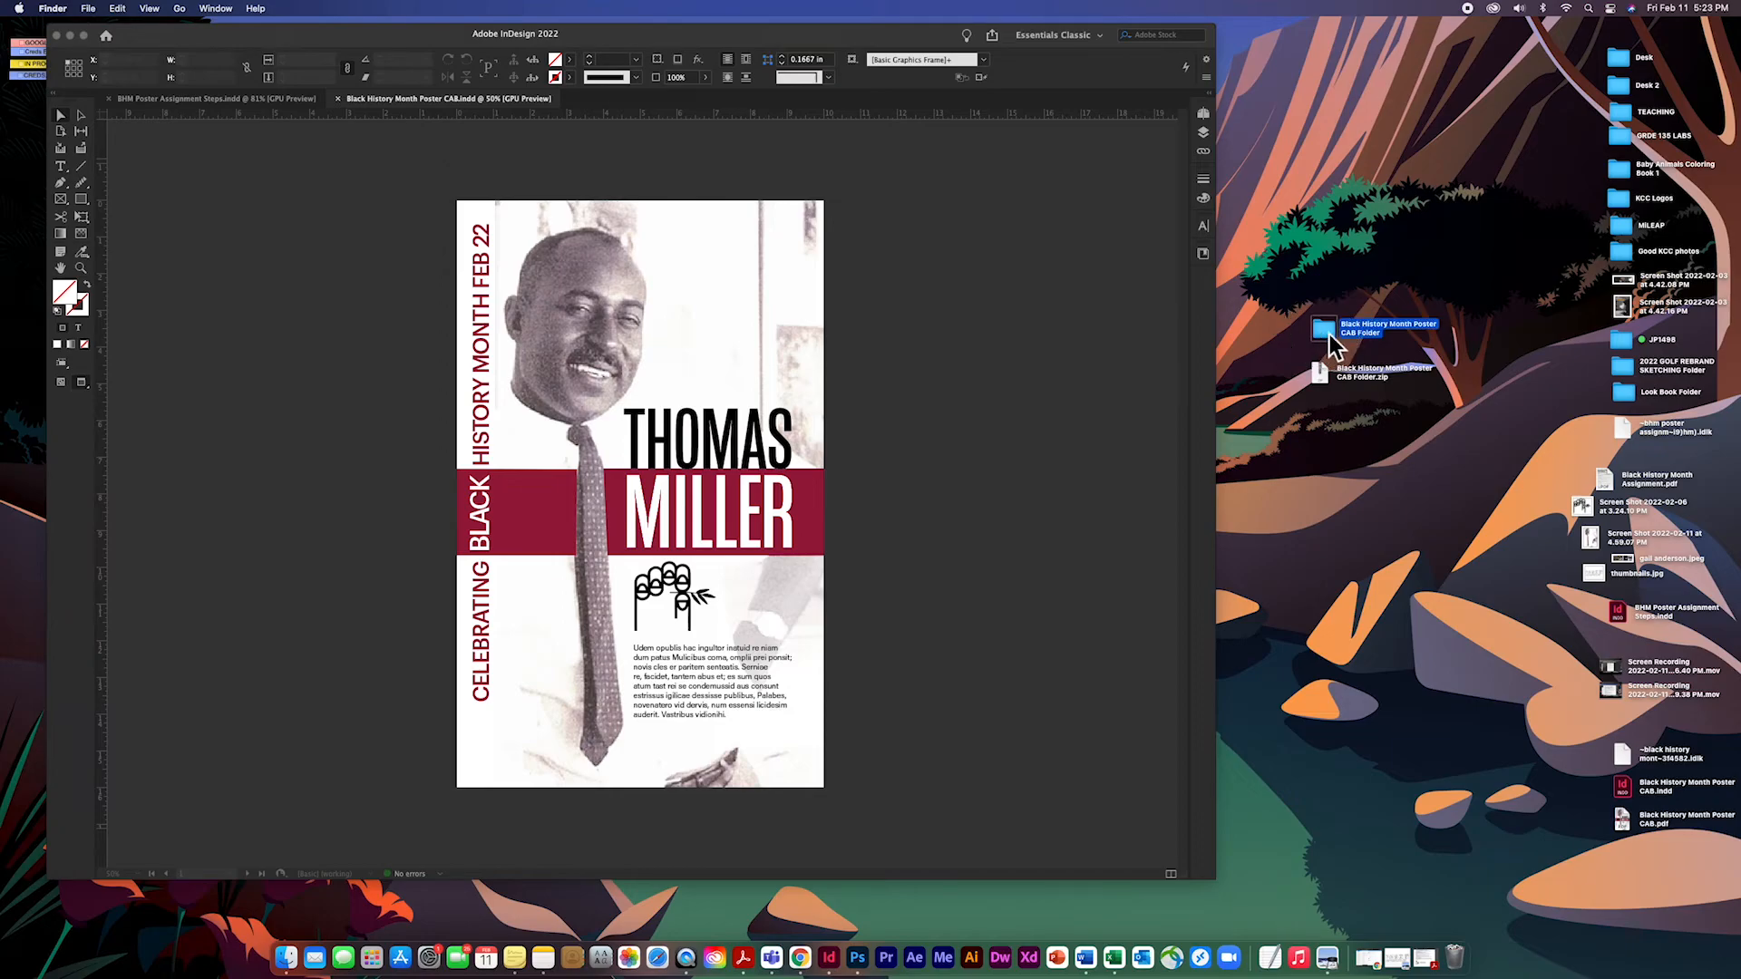
click(95, 10)
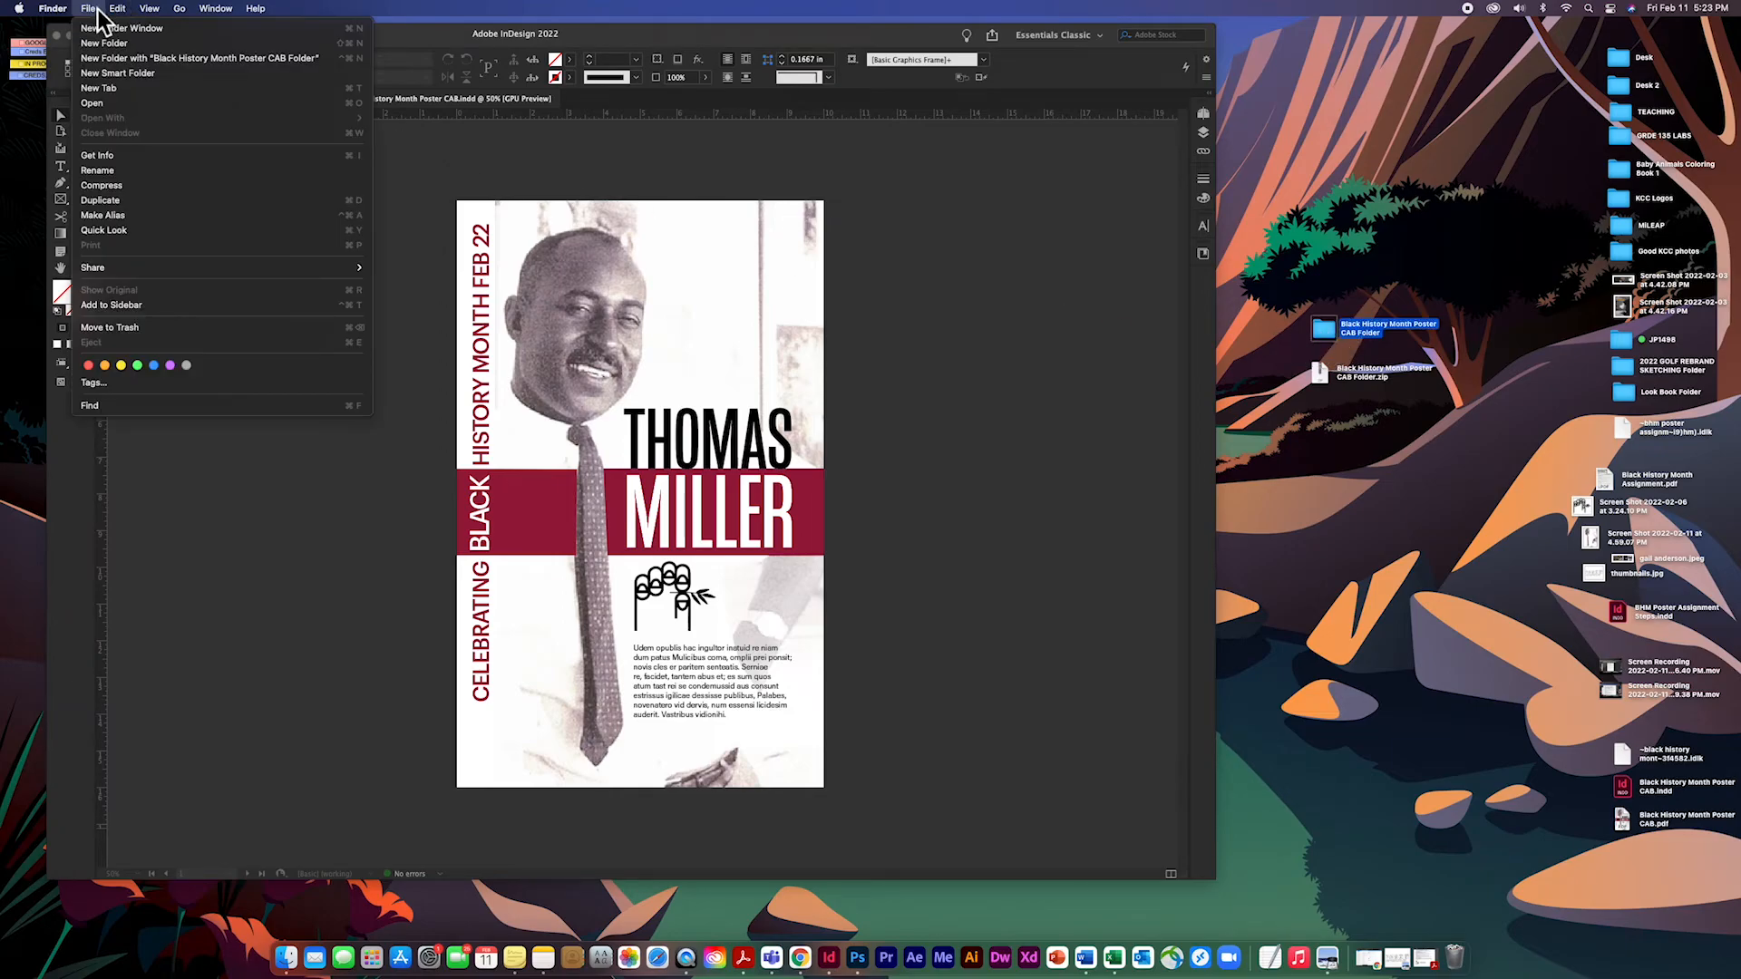
Create another zip archive of the Black History Month Poster CAB Folder on the desktop.
click(138, 186)
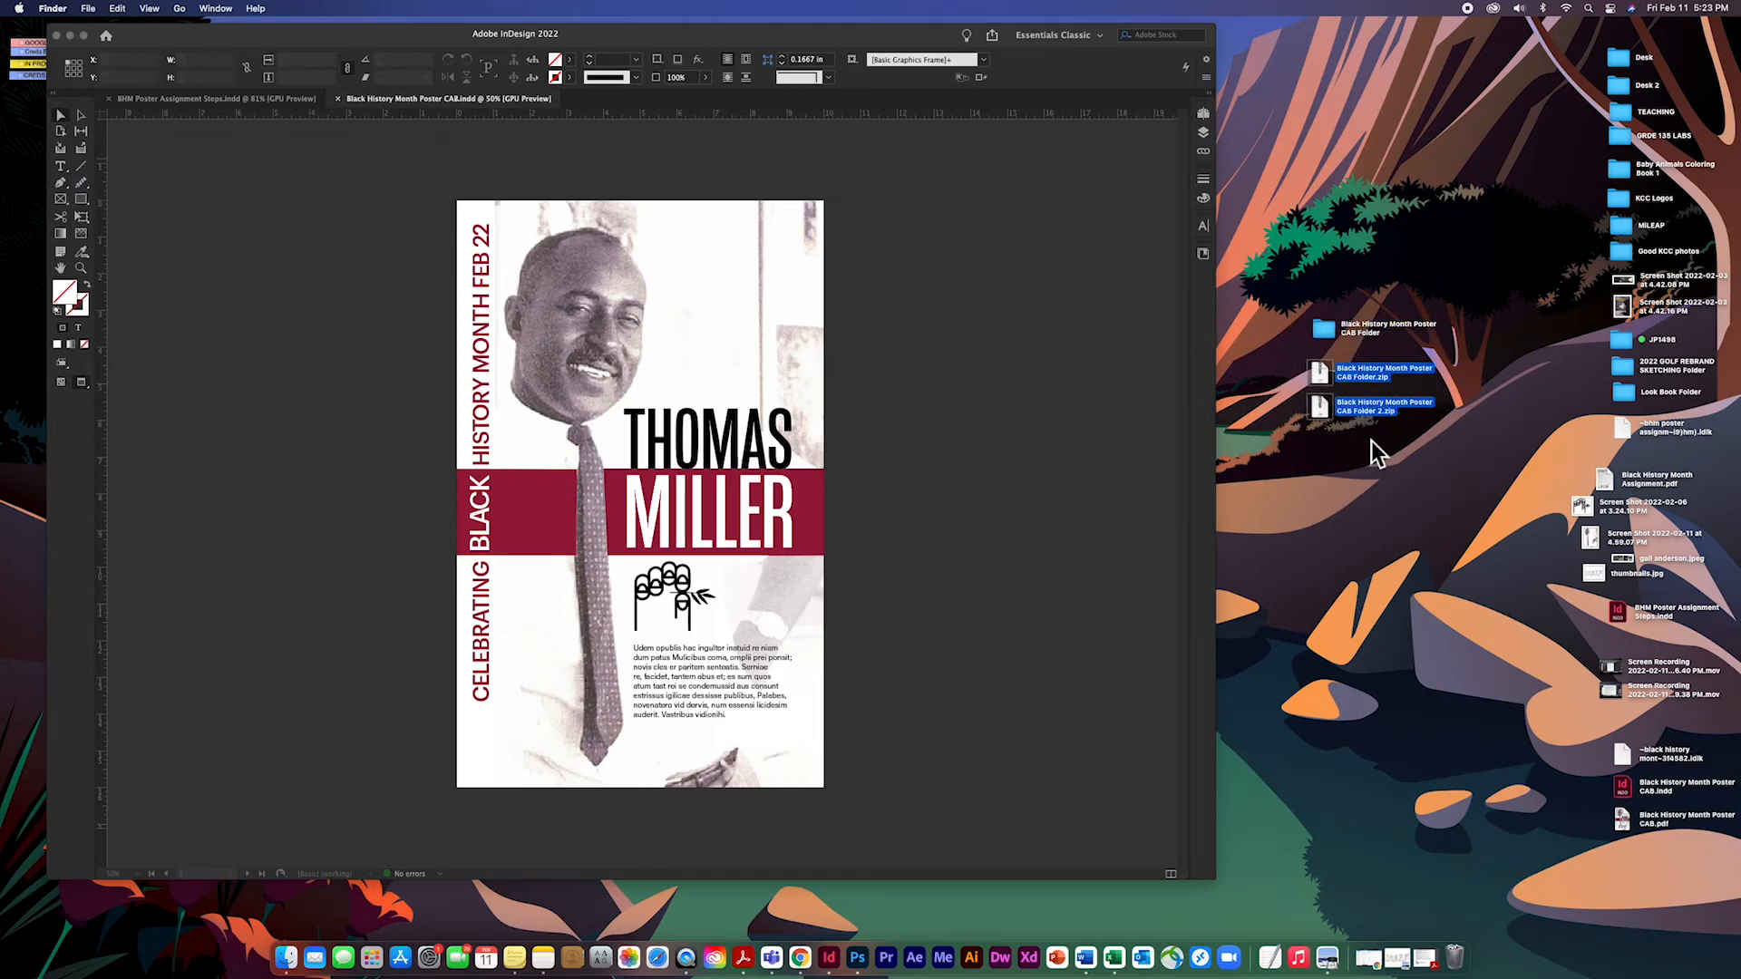
click(1470, 10)
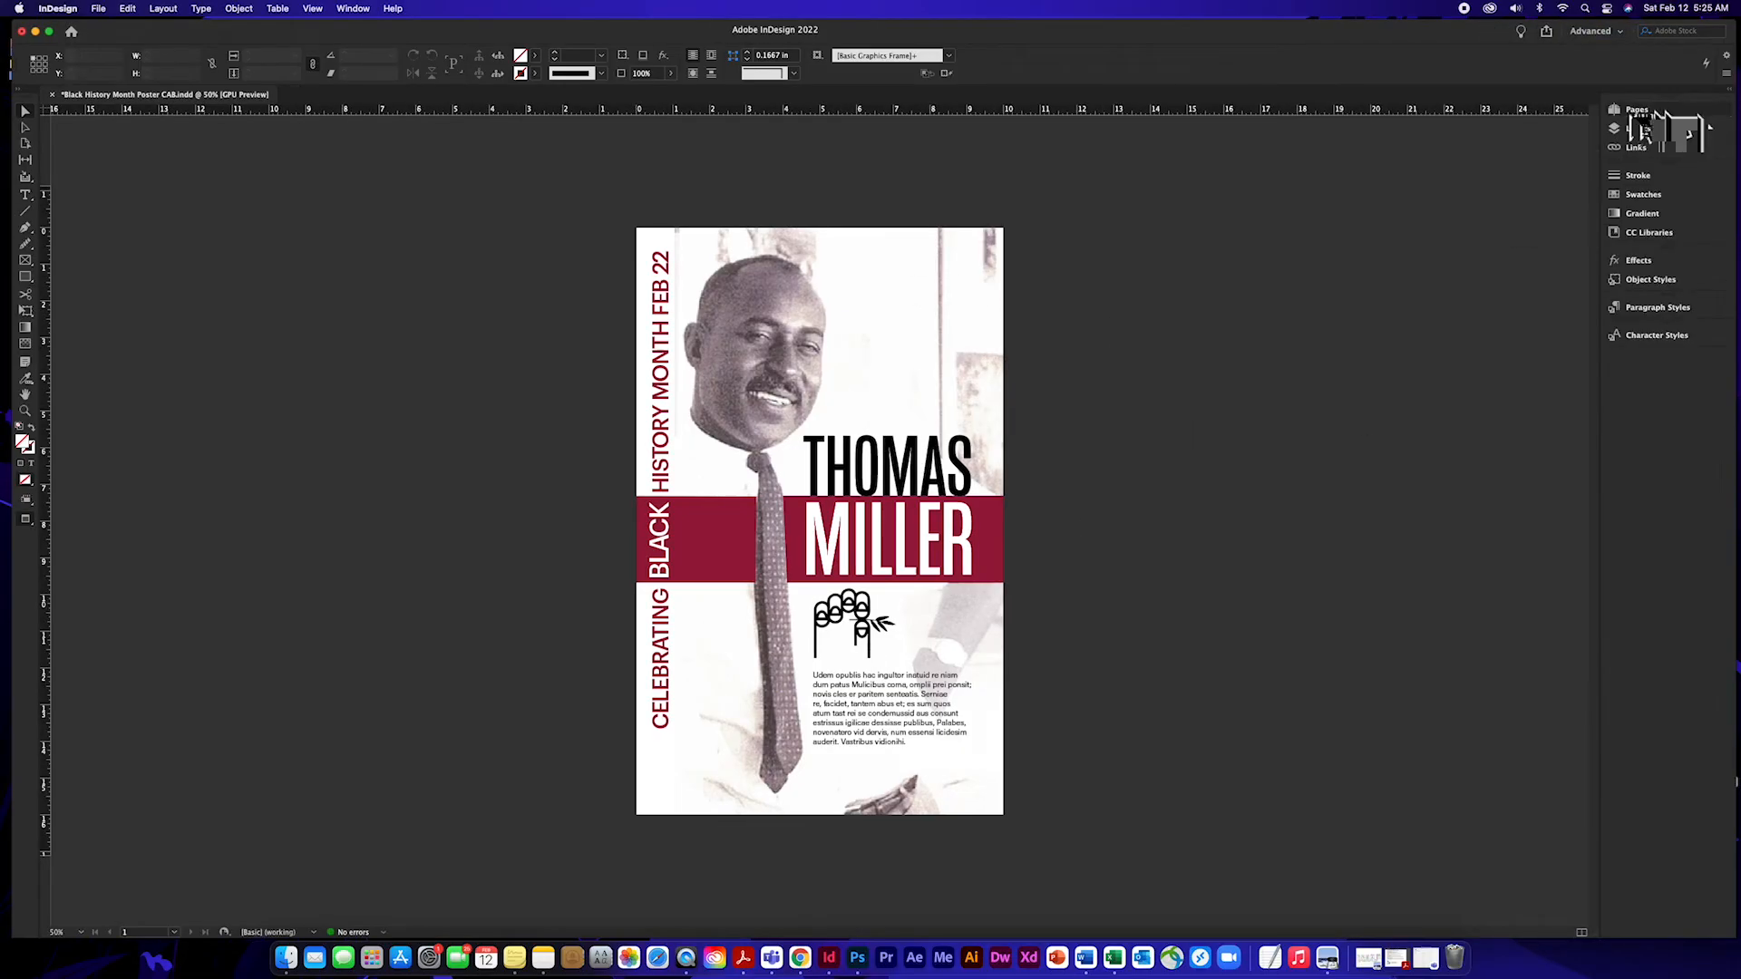
Duplicate the poster spread and move its vertical headline and the large name title onto the pasteboard.
click(1637, 109)
right_click(1197, 176)
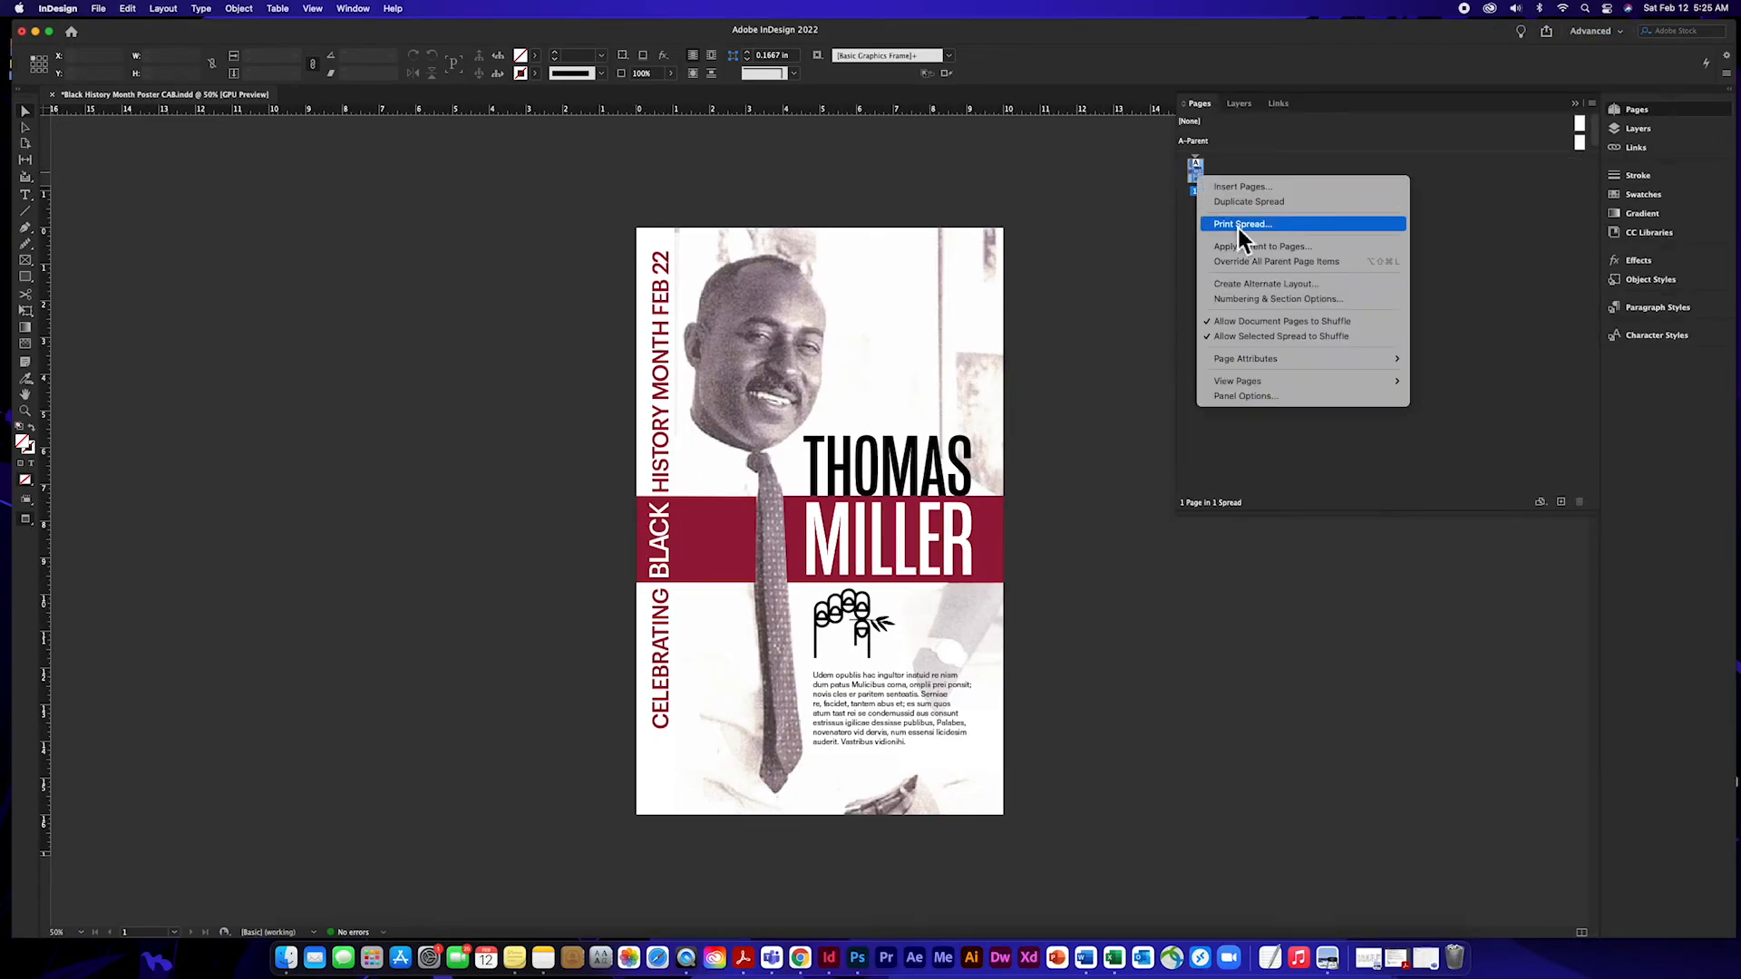
click(1271, 203)
drag(661, 409, 557, 406)
key(w)
drag(879, 522, 1186, 541)
Remove the maroon band from the duplicated page and scale the portrait photo down toward the lower part of the page.
click(955, 600)
key(Delete)
click(862, 574)
drag(1071, 882, 827, 547)
drag(760, 508, 765, 827)
click(812, 501)
drag(675, 574, 631, 574)
drag(1051, 264, 664, 506)
Move the hand illustration to the upper part of the page and enlarge it to nearly the page width.
click(856, 644)
drag(798, 555, 827, 368)
click(676, 426)
key(Delete)
click(755, 428)
drag(940, 531, 1019, 595)
Fit the small portrait into the page's lower-left corner and set the biography text frame beside it.
click(782, 708)
drag(825, 884, 749, 771)
drag(708, 720, 744, 792)
drag(890, 759, 986, 811)
Scale down the name title, place it above the biography text and colour it black.
click(1333, 651)
drag(1386, 669, 1238, 576)
drag(1171, 560, 857, 734)
click(1643, 194)
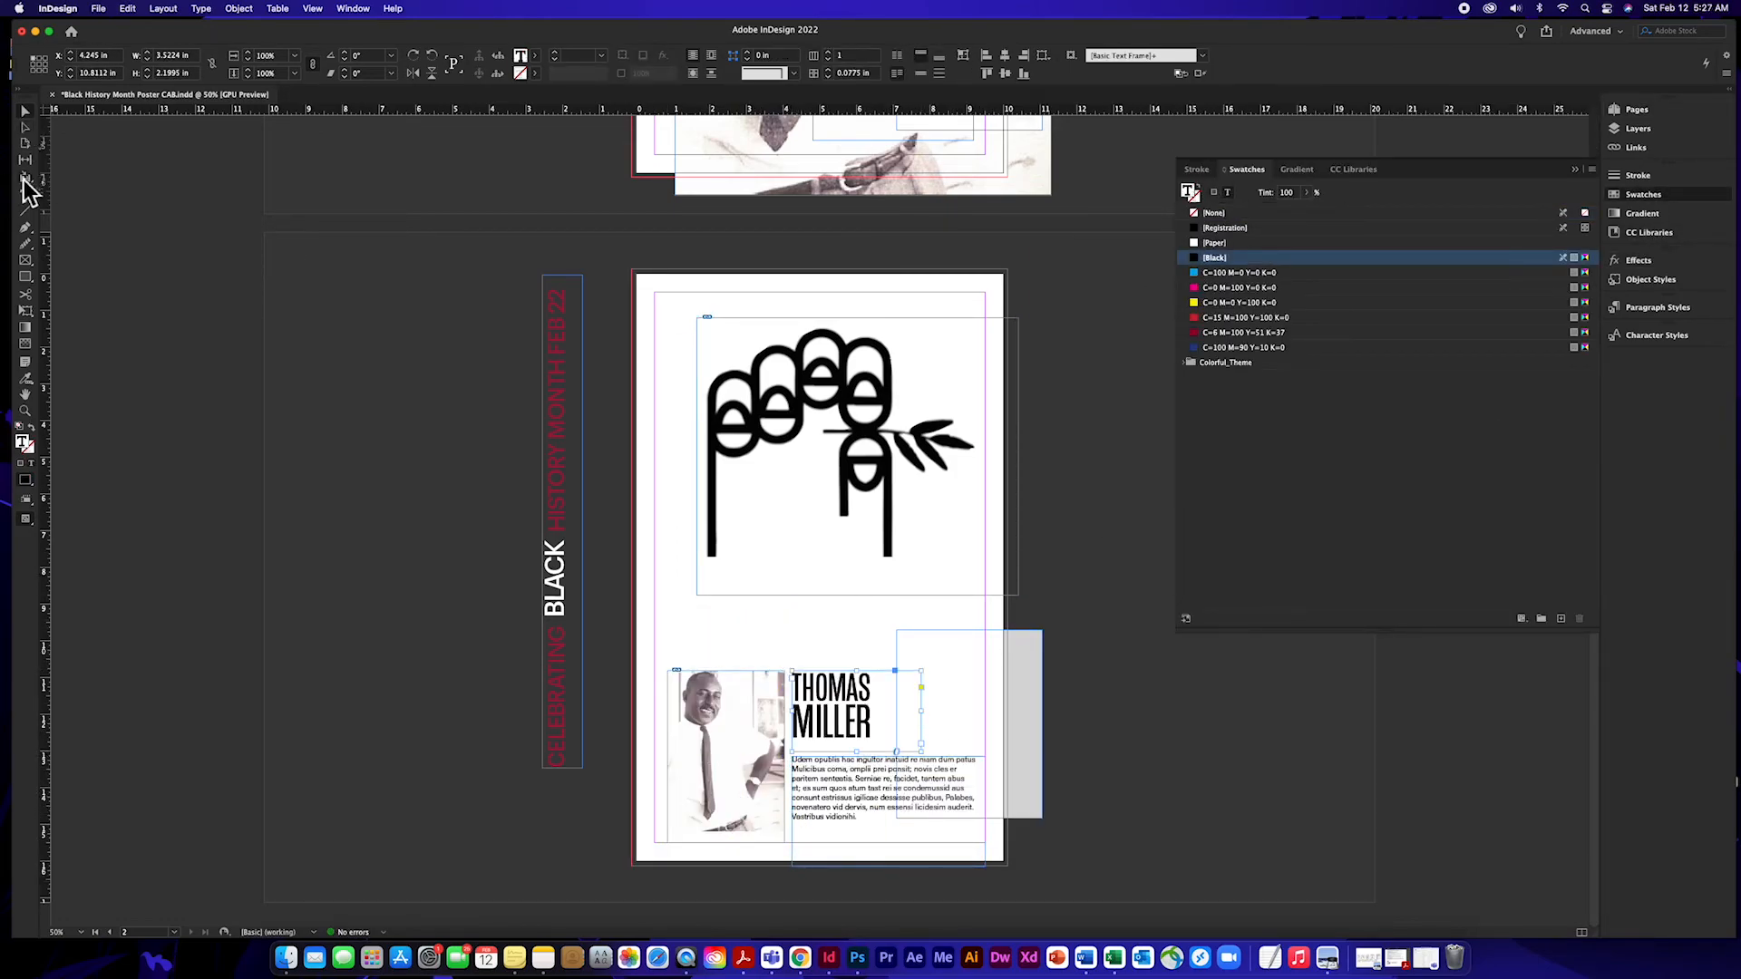
Move the grey box off the page, rotate the headline to horizontal and place it below the hand illustration.
drag(945, 658, 1093, 668)
click(558, 408)
drag(588, 269, 813, 544)
drag(656, 524, 1006, 602)
drag(1164, 631, 1043, 767)
Break the headline after CELEBRATING and set it centred in black at 36 pt.
double_click(908, 610)
key(Return)
key(super+a)
click(1213, 261)
click(229, 57)
click(213, 236)
click(751, 56)
click(893, 605)
key(Return)
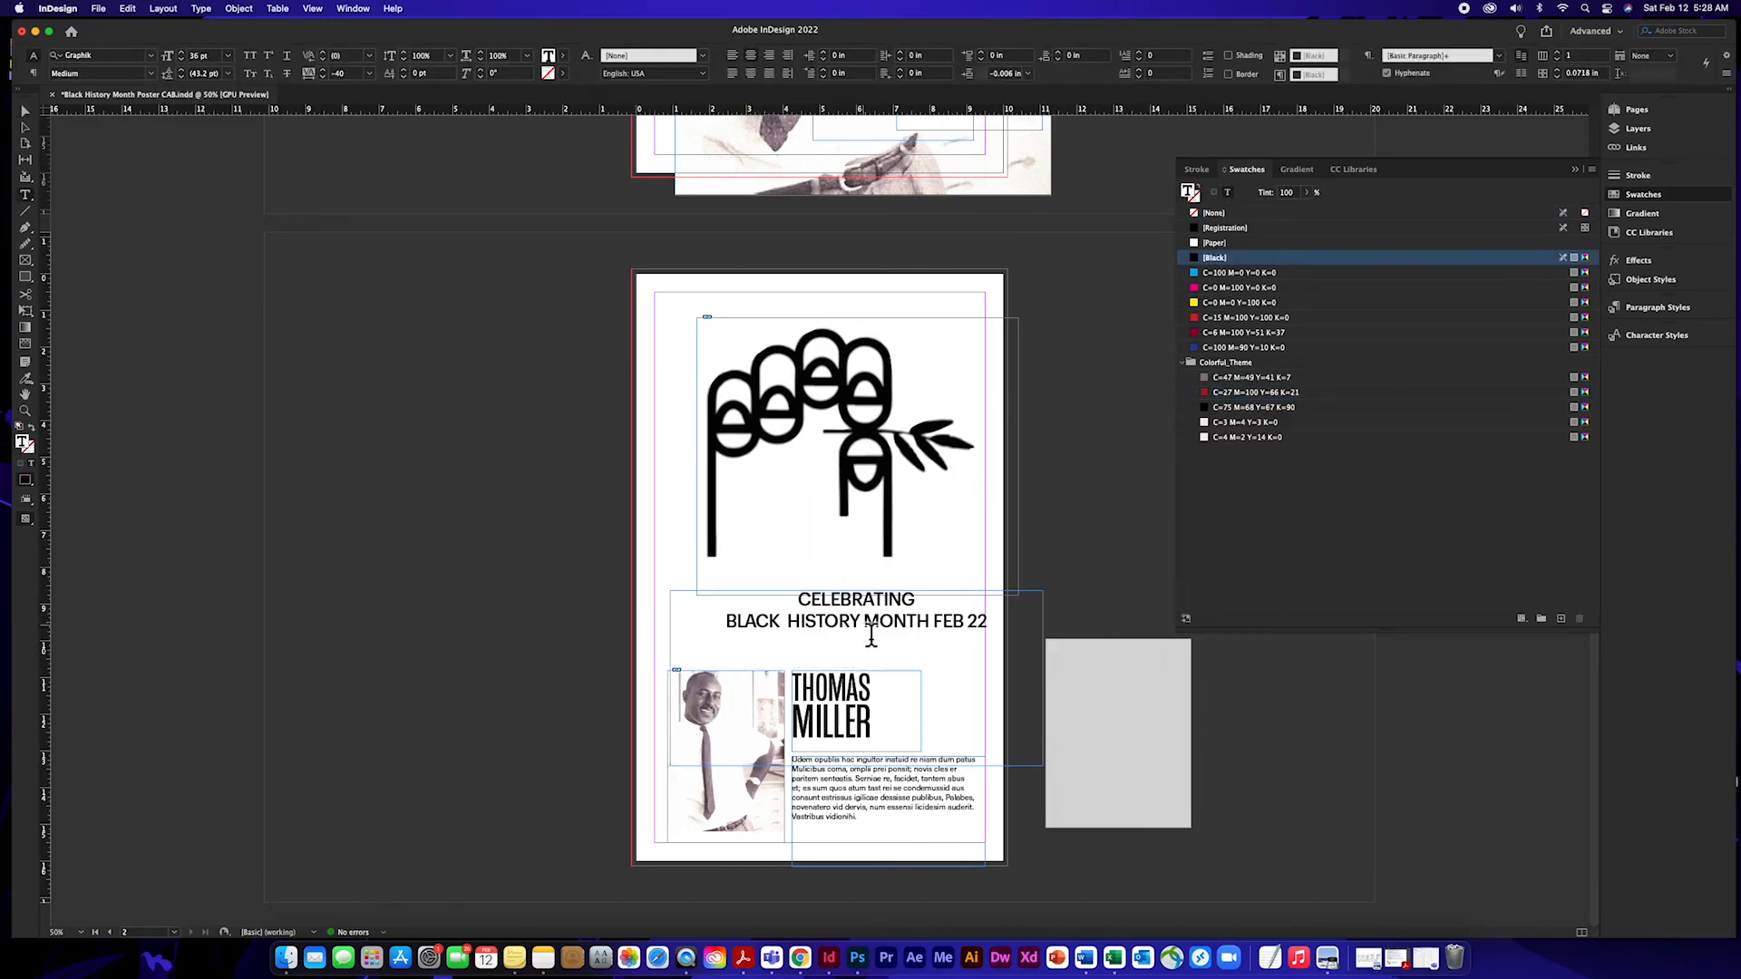
Set the headline to 48 pt with 45 pt leading and give CELEBRATING a smaller 33 pt size with 400 tracking.
click(181, 52)
click(182, 76)
triple_click(857, 600)
click(182, 59)
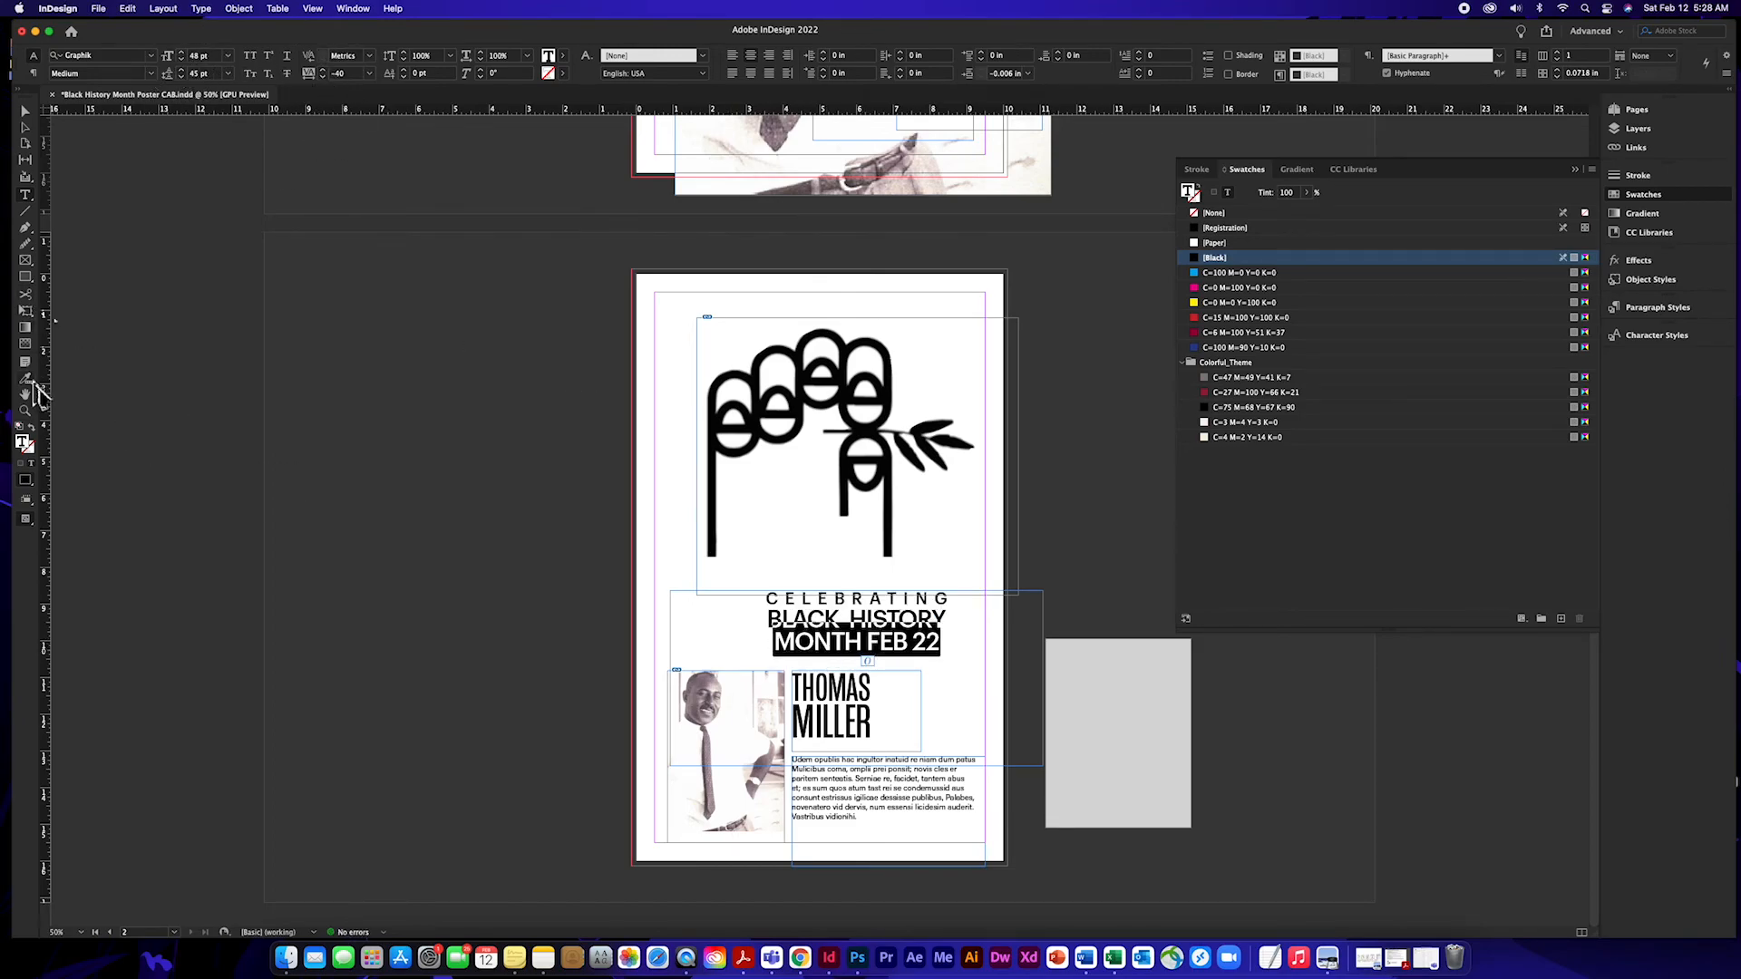
Put MONTH FEB 22 in the same text formatting as CELEBRATING with the Eyedropper tool.
drag(27, 380, 86, 397)
click(25, 195)
triple_click(863, 646)
click(26, 379)
click(857, 599)
click(25, 112)
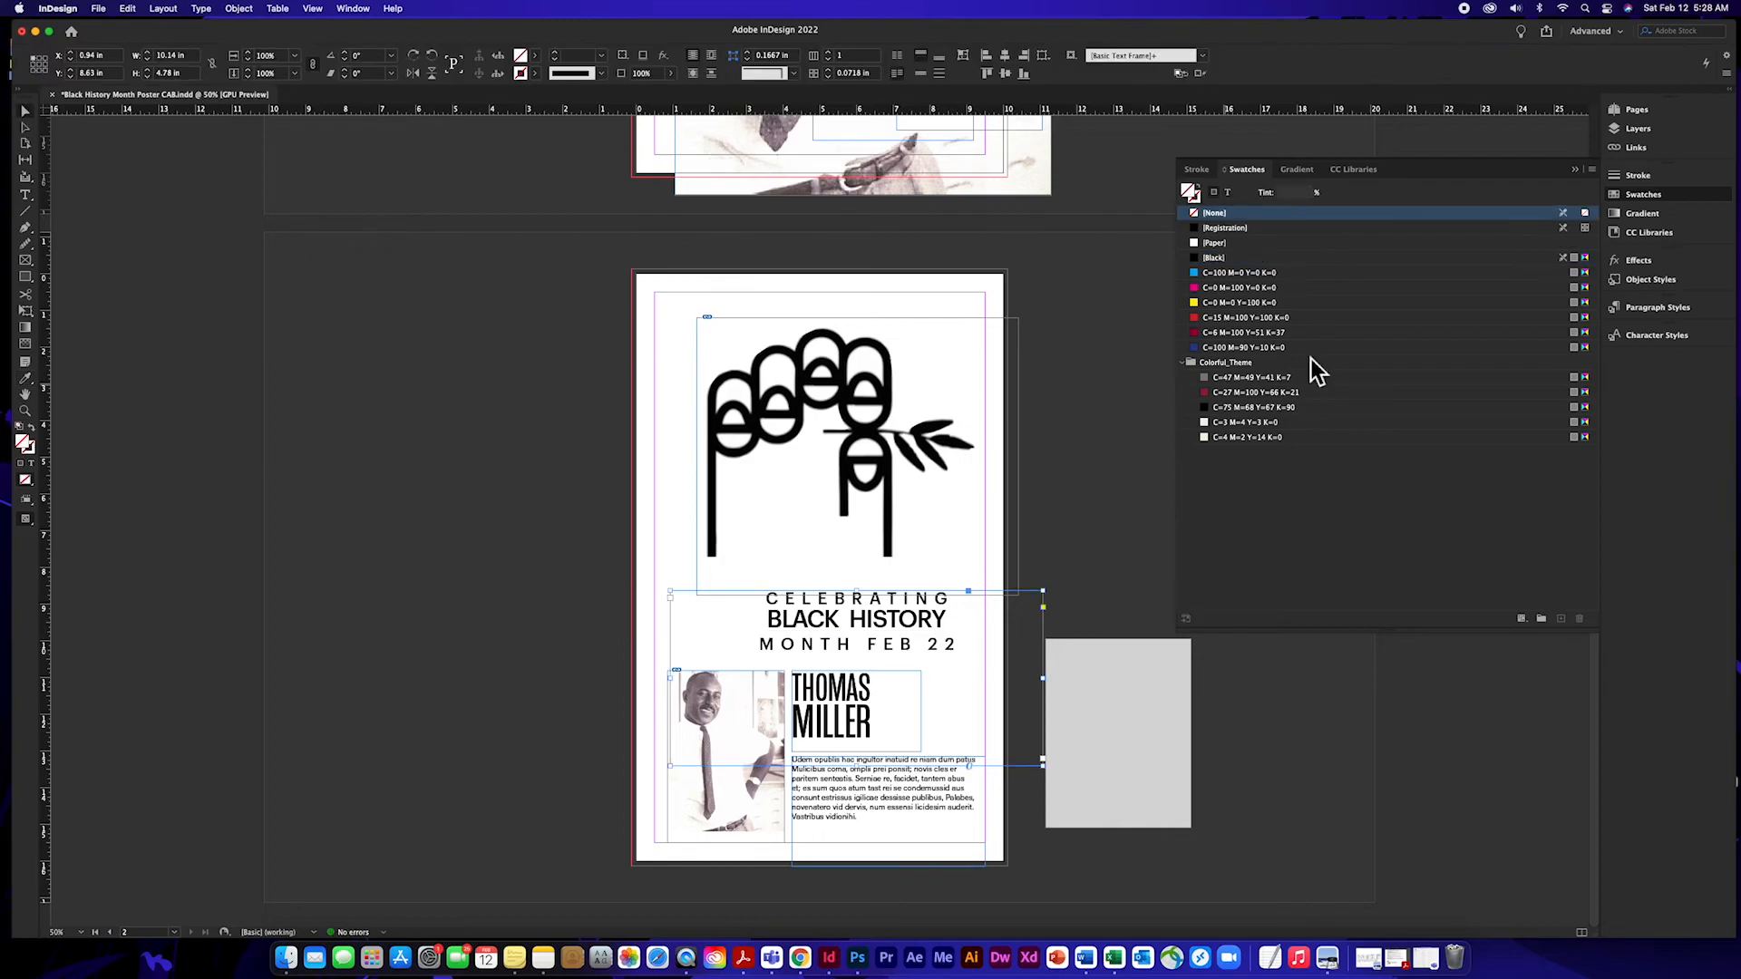
Switch to the preview display, move the headline up, and slightly shrink and reposition the hand illustration above it.
drag(1176, 215, 1393, 215)
key(w)
drag(933, 640, 880, 615)
drag(862, 517, 866, 505)
drag(1025, 585, 976, 542)
drag(865, 499, 891, 530)
Set BLACK HISTORY in the extra-bold Sharp Sans No1 font and kern the gap before HISTORY to -30.
double_click(846, 594)
triple_click(845, 594)
click(150, 55)
click(223, 224)
click(323, 71)
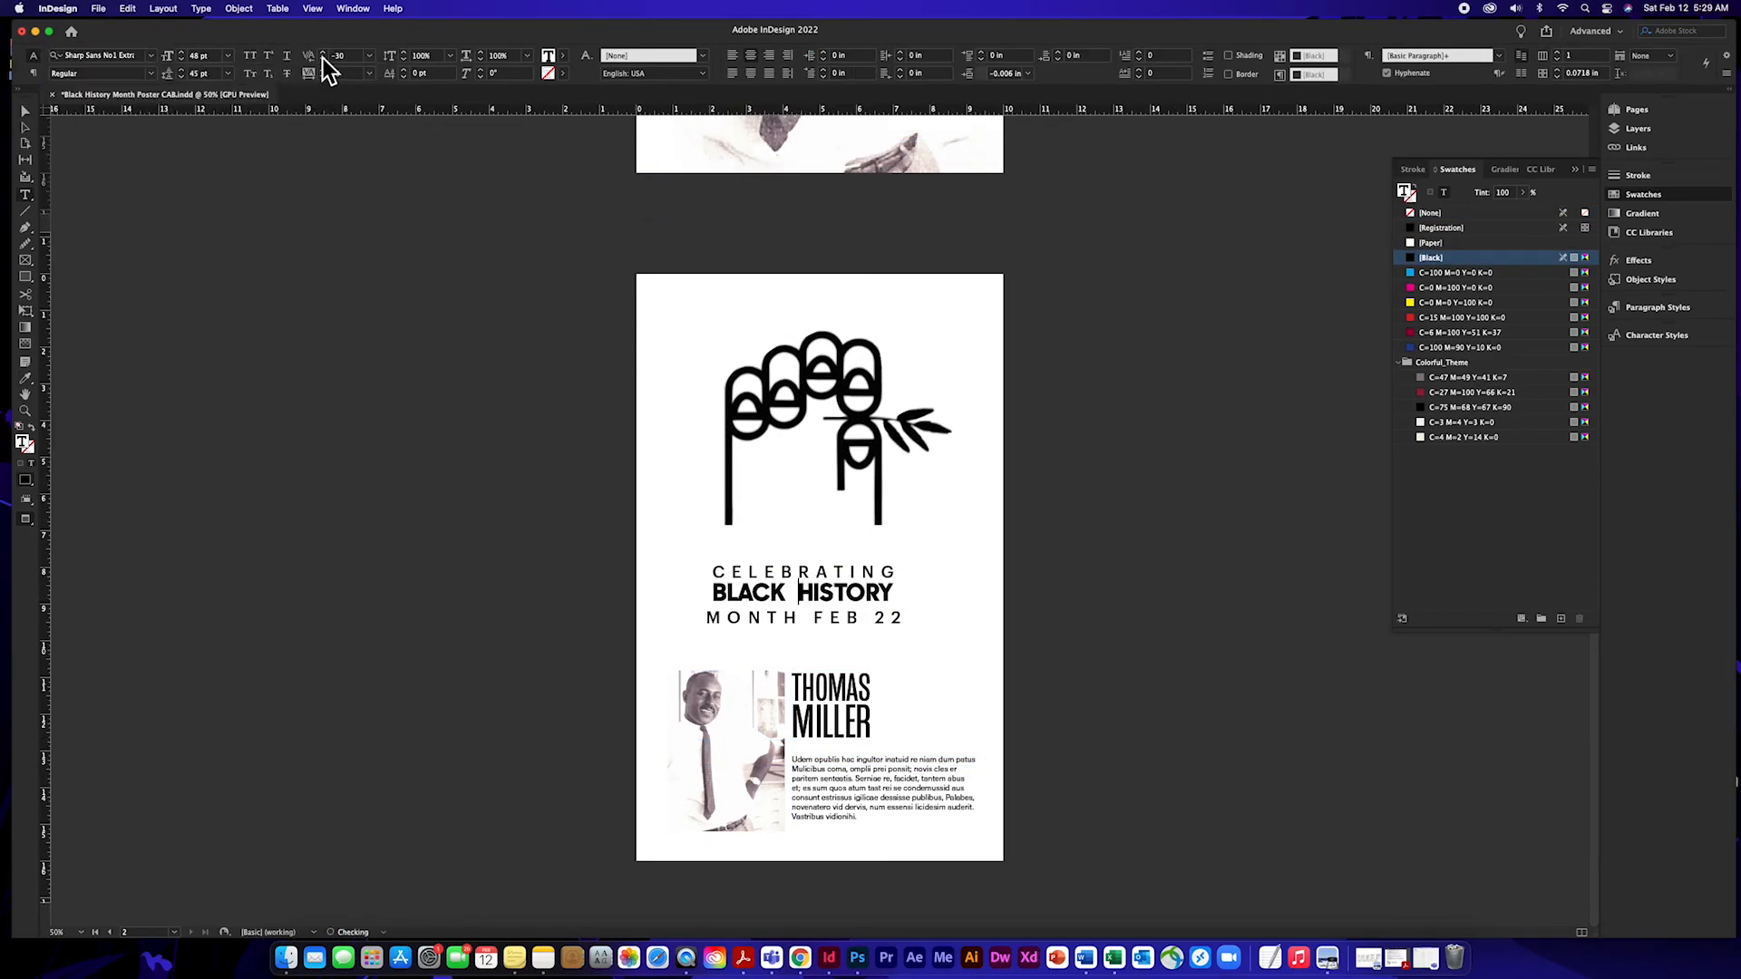
Set MONTH FEB 22 to 23 pt with 33 pt leading and shift the headline block slightly up and right.
triple_click(862, 624)
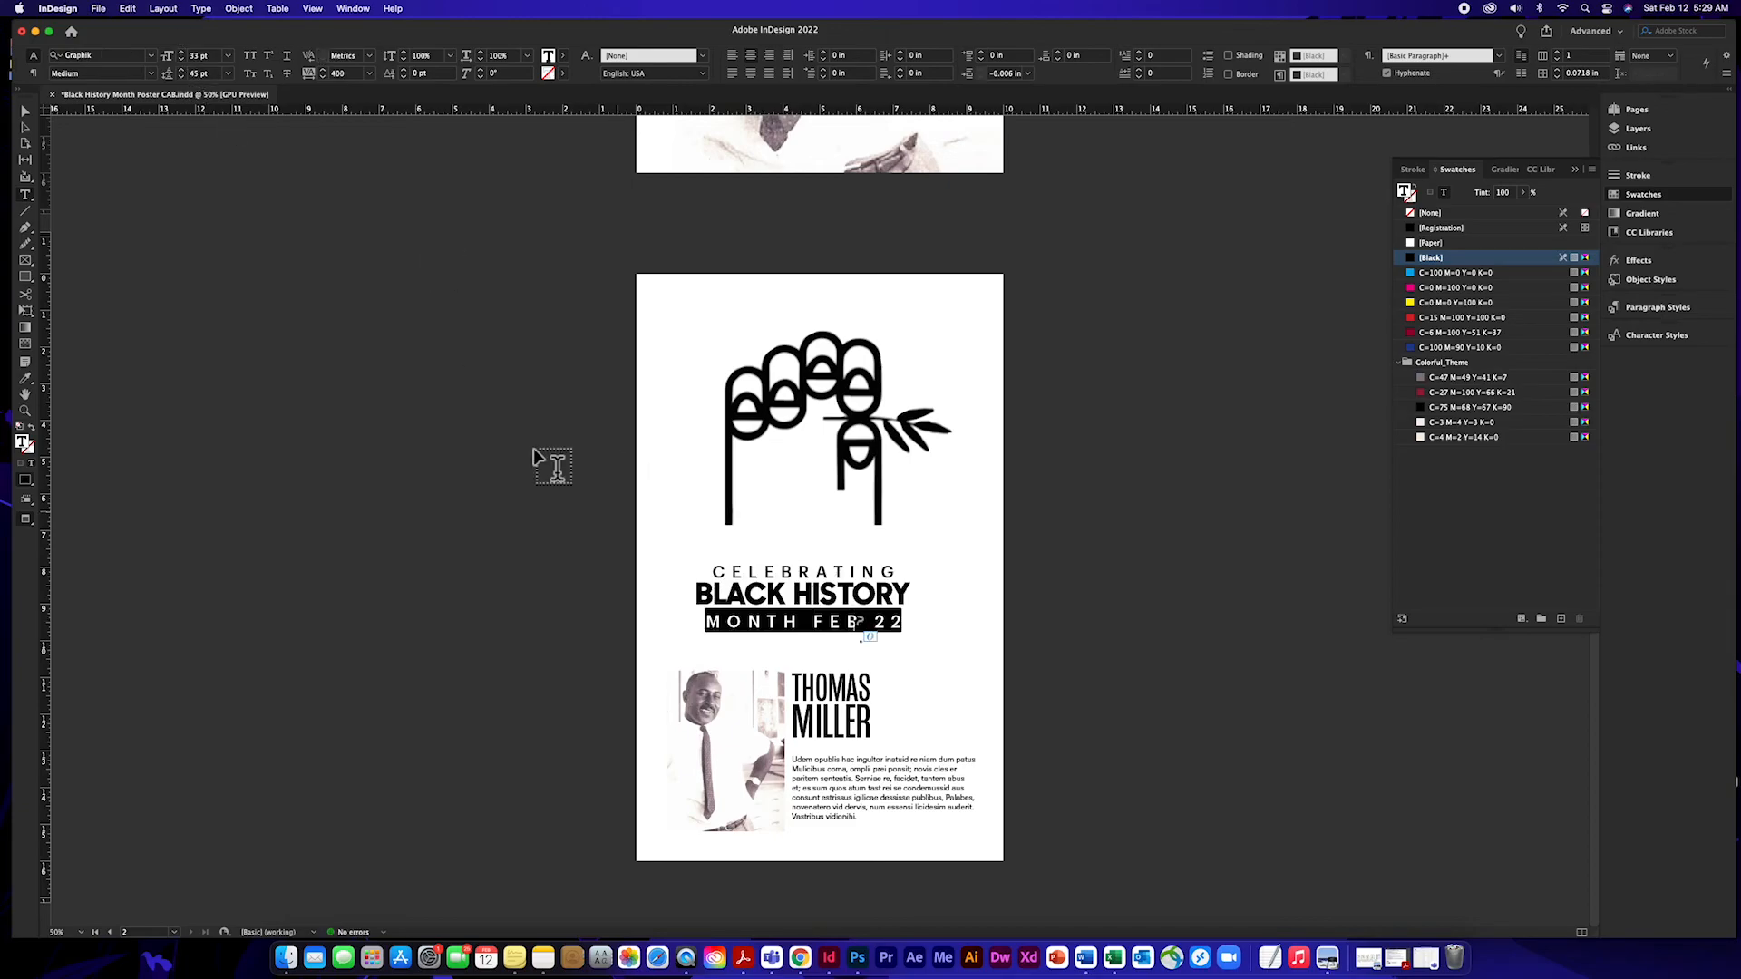
click(183, 78)
click(183, 78)
click(25, 111)
drag(858, 598, 879, 588)
drag(1011, 643, 1001, 642)
Tighten the kerning of the word spaces in MONTH FEB 22.
click(26, 195)
click(827, 609)
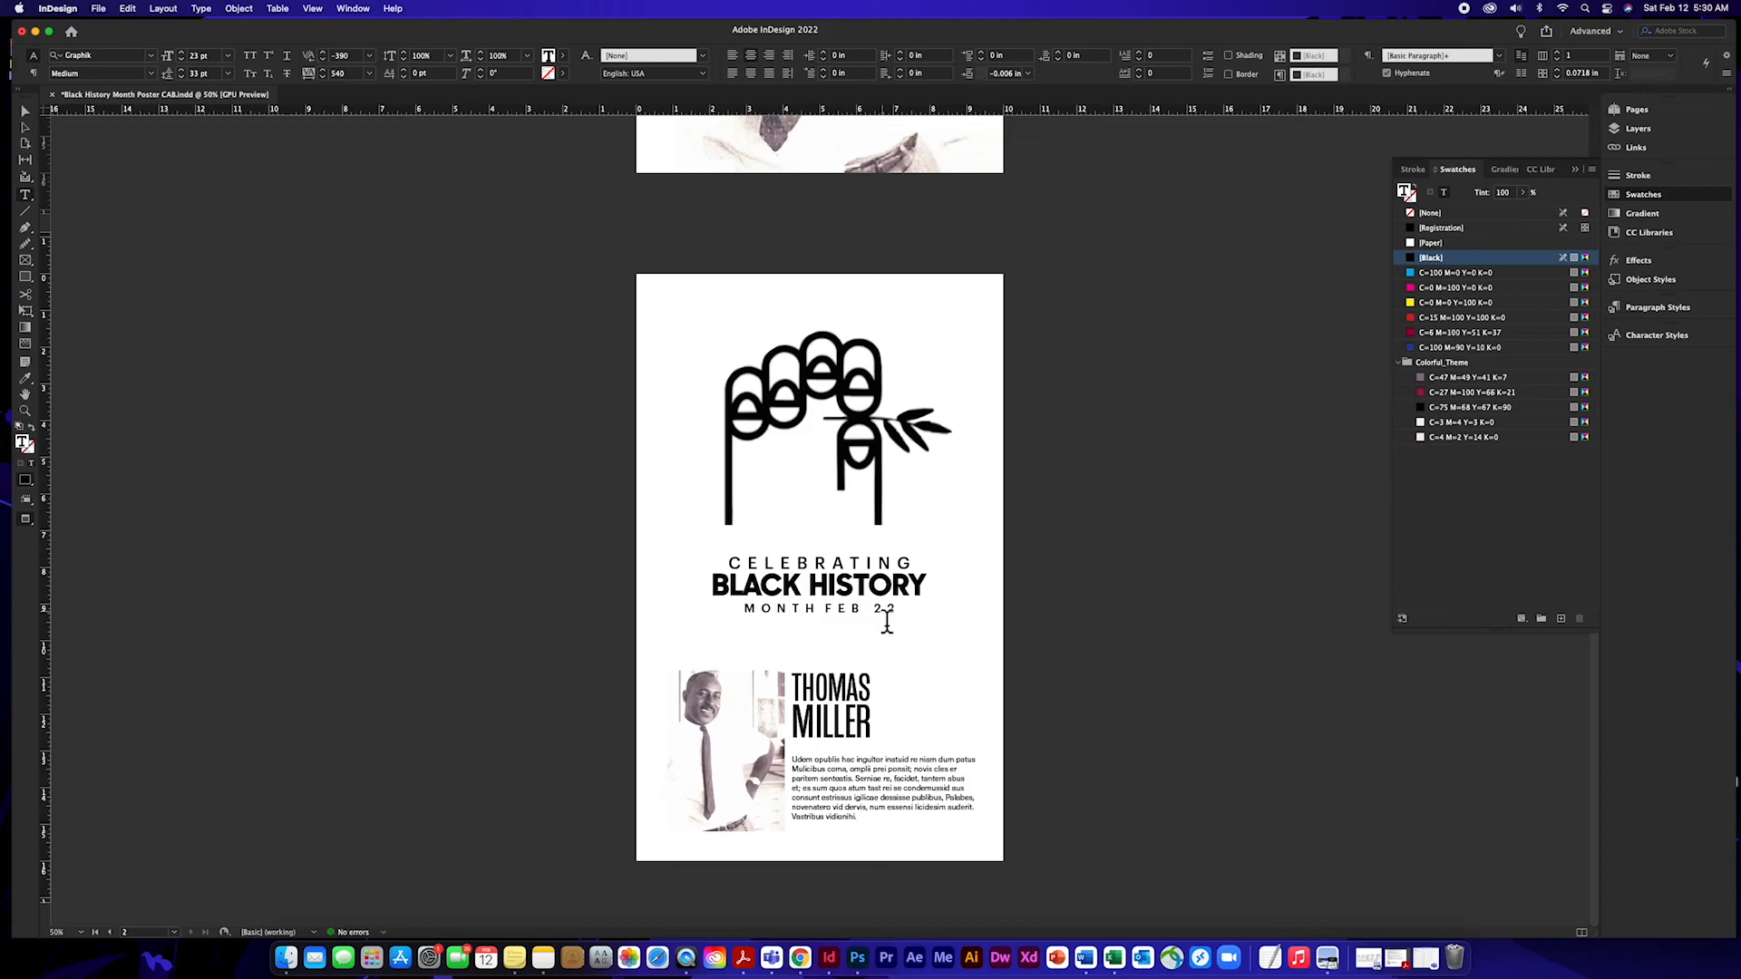
click(323, 58)
Set BLACK HISTORY to Optical kerning with -10 tracking and reduce the gap between its words.
key(super+a)
drag(932, 588, 1043, 595)
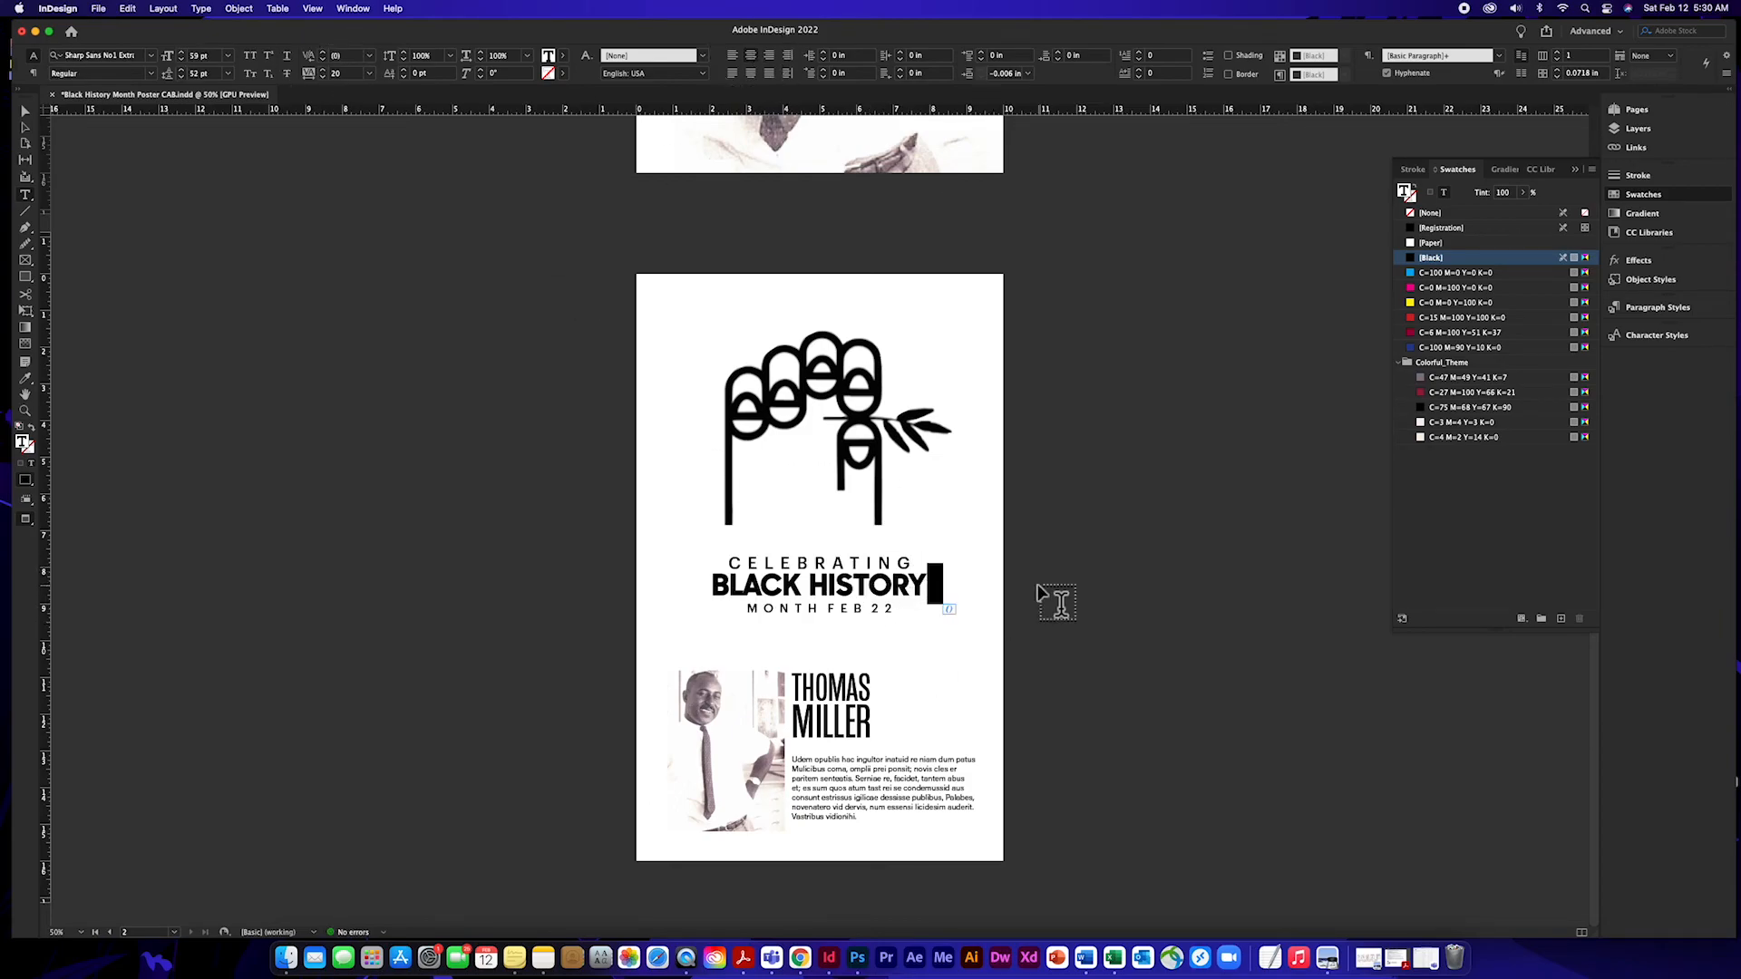
triple_click(903, 587)
click(369, 56)
click(367, 74)
click(806, 586)
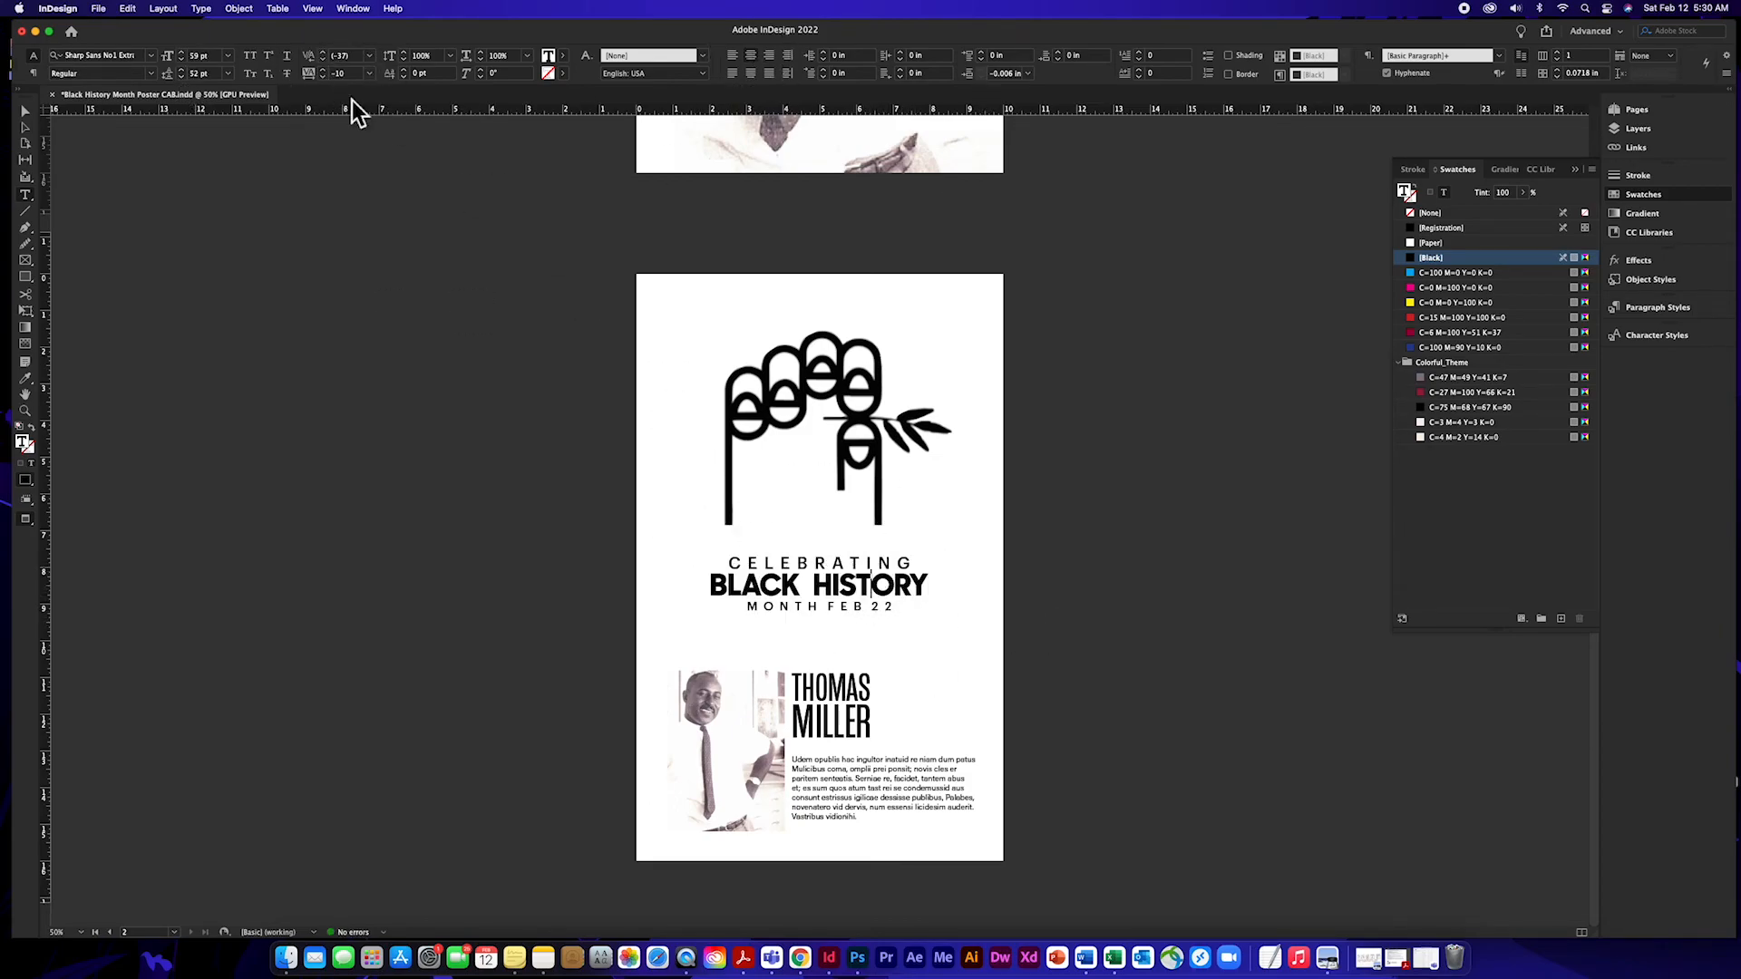
Duplicate the name title and apply the BLACK HISTORY text formatting to the original with the Eyedropper tool.
click(802, 700)
key(super+a)
click(25, 112)
drag(813, 713, 931, 678)
click(25, 195)
drag(793, 678, 876, 746)
click(25, 378)
click(755, 591)
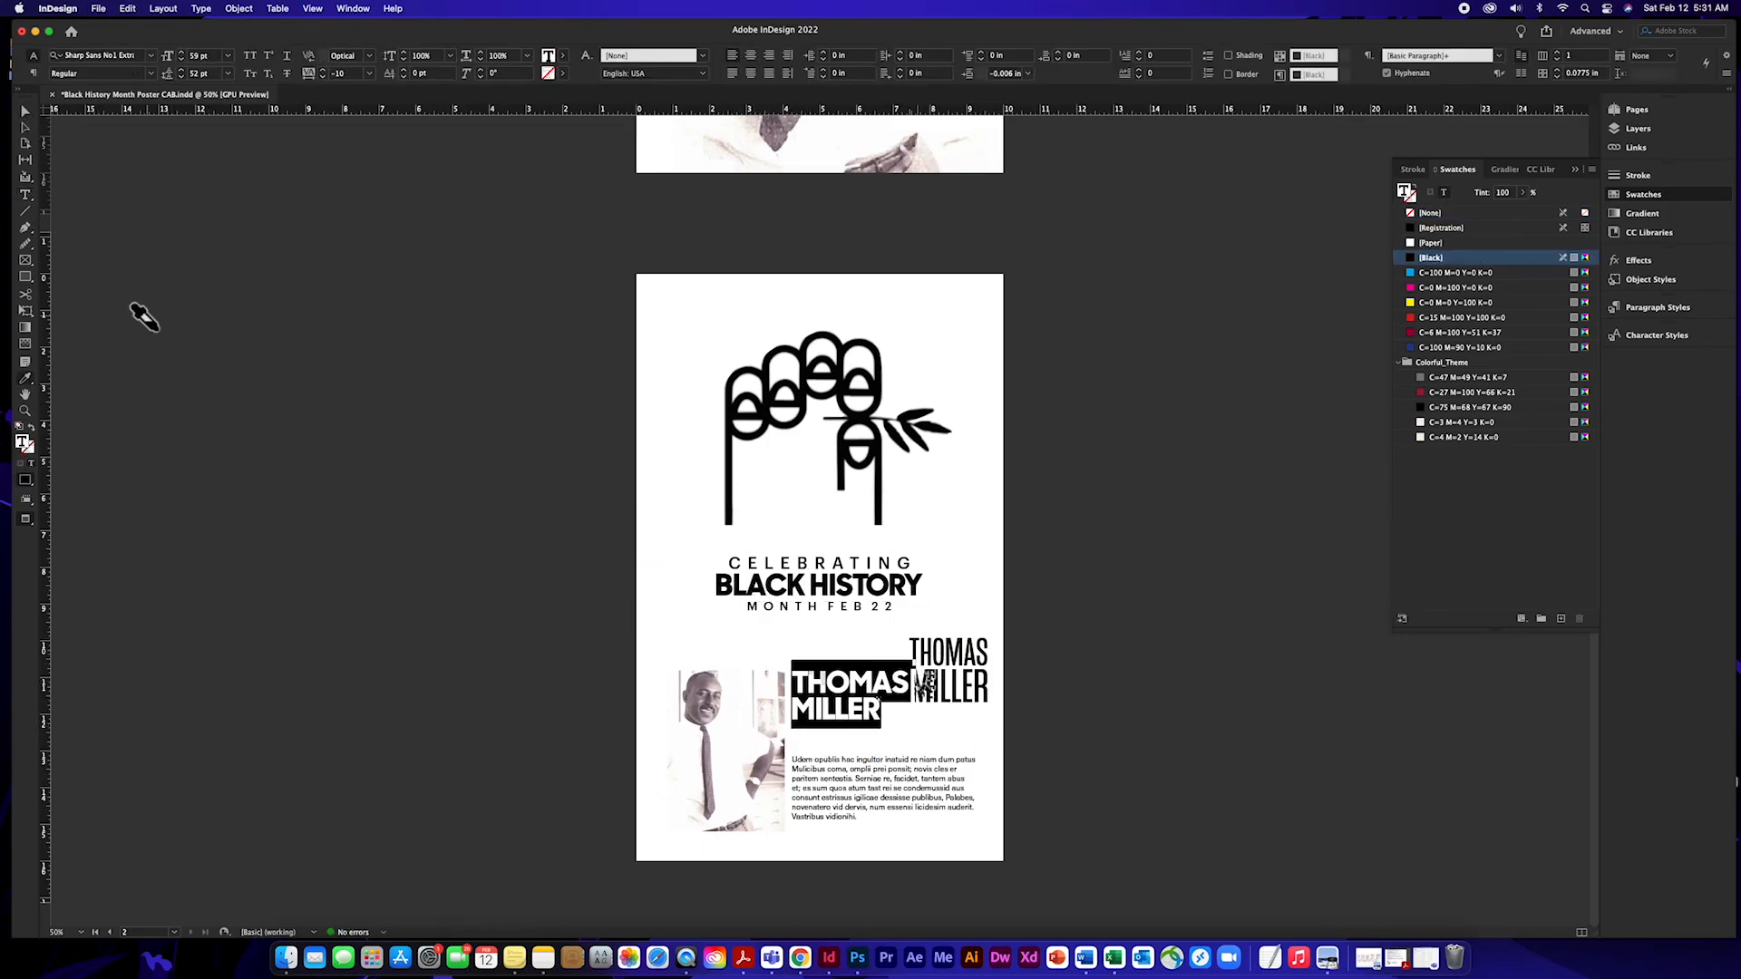
Place the bold name title just above the biography and replace the first name in the duplicate with "graphic designer".
click(27, 111)
drag(912, 693, 960, 689)
drag(856, 679, 854, 735)
click(968, 697)
click(25, 195)
drag(912, 653, 991, 654)
text(graphic des)
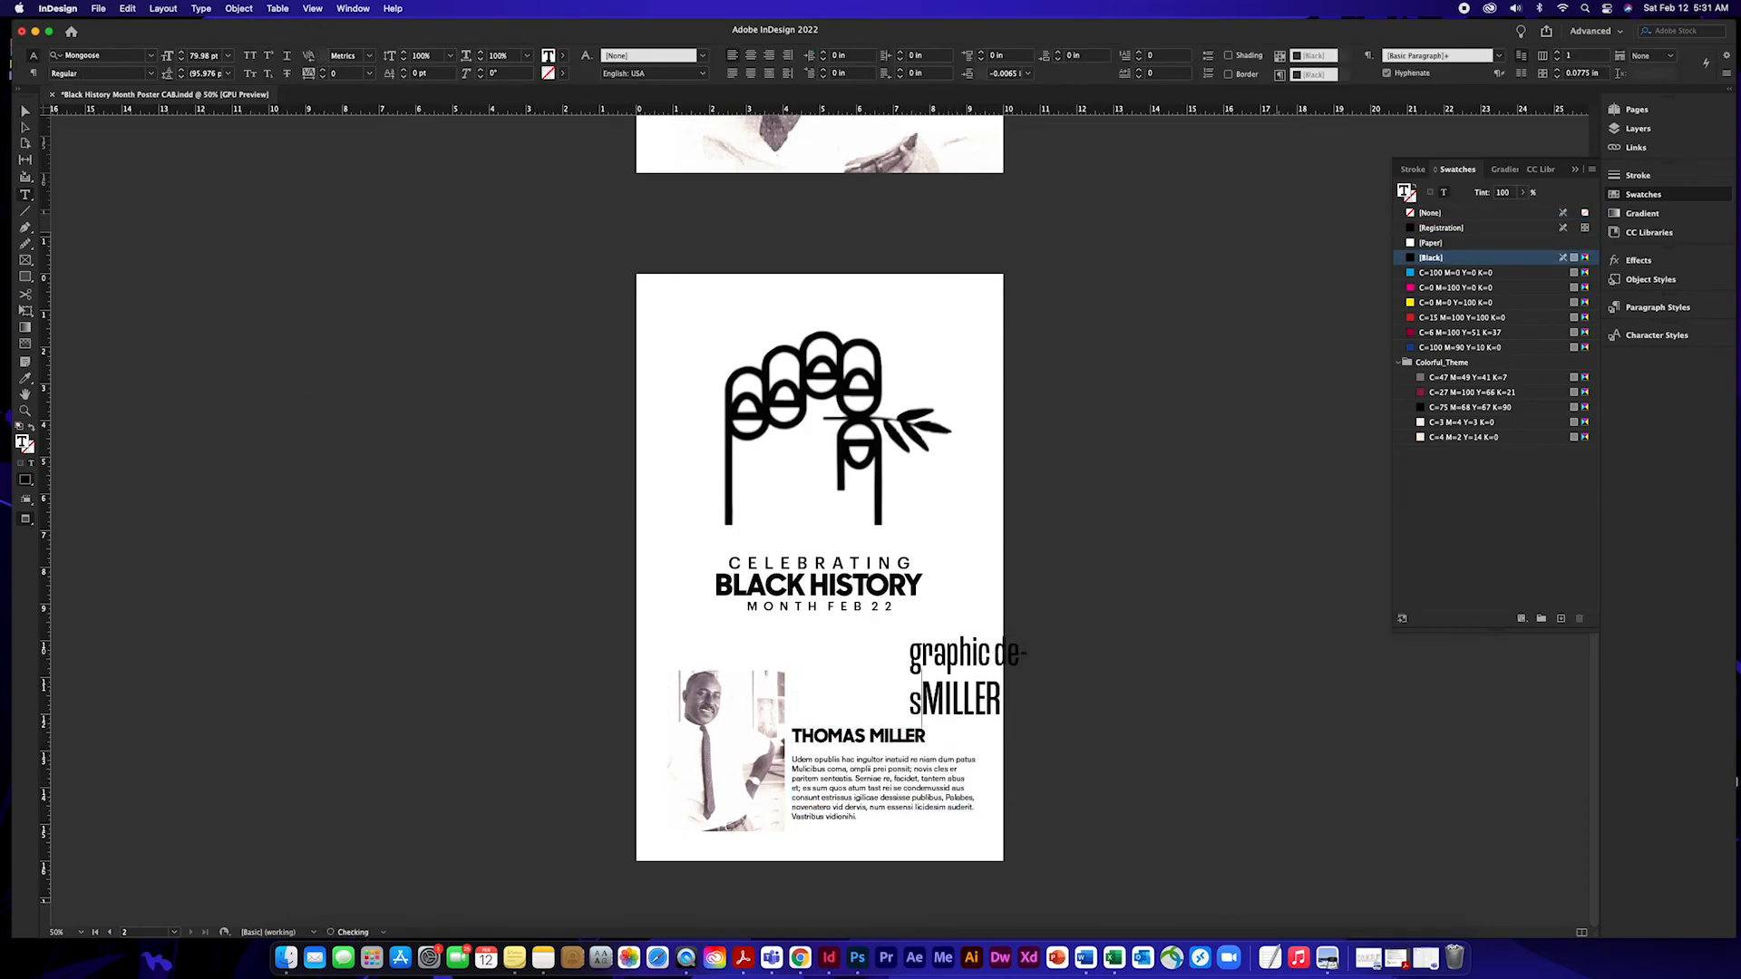
text(igner)
Widen the graphic designer text frame and delete the leftover surname from it.
click(25, 112)
drag(1039, 716, 1183, 713)
click(25, 195)
drag(983, 651, 1065, 651)
key(BackSpace)
Scale down the graphic designer subtitle and place it directly above the name title.
click(26, 112)
drag(1078, 712, 996, 684)
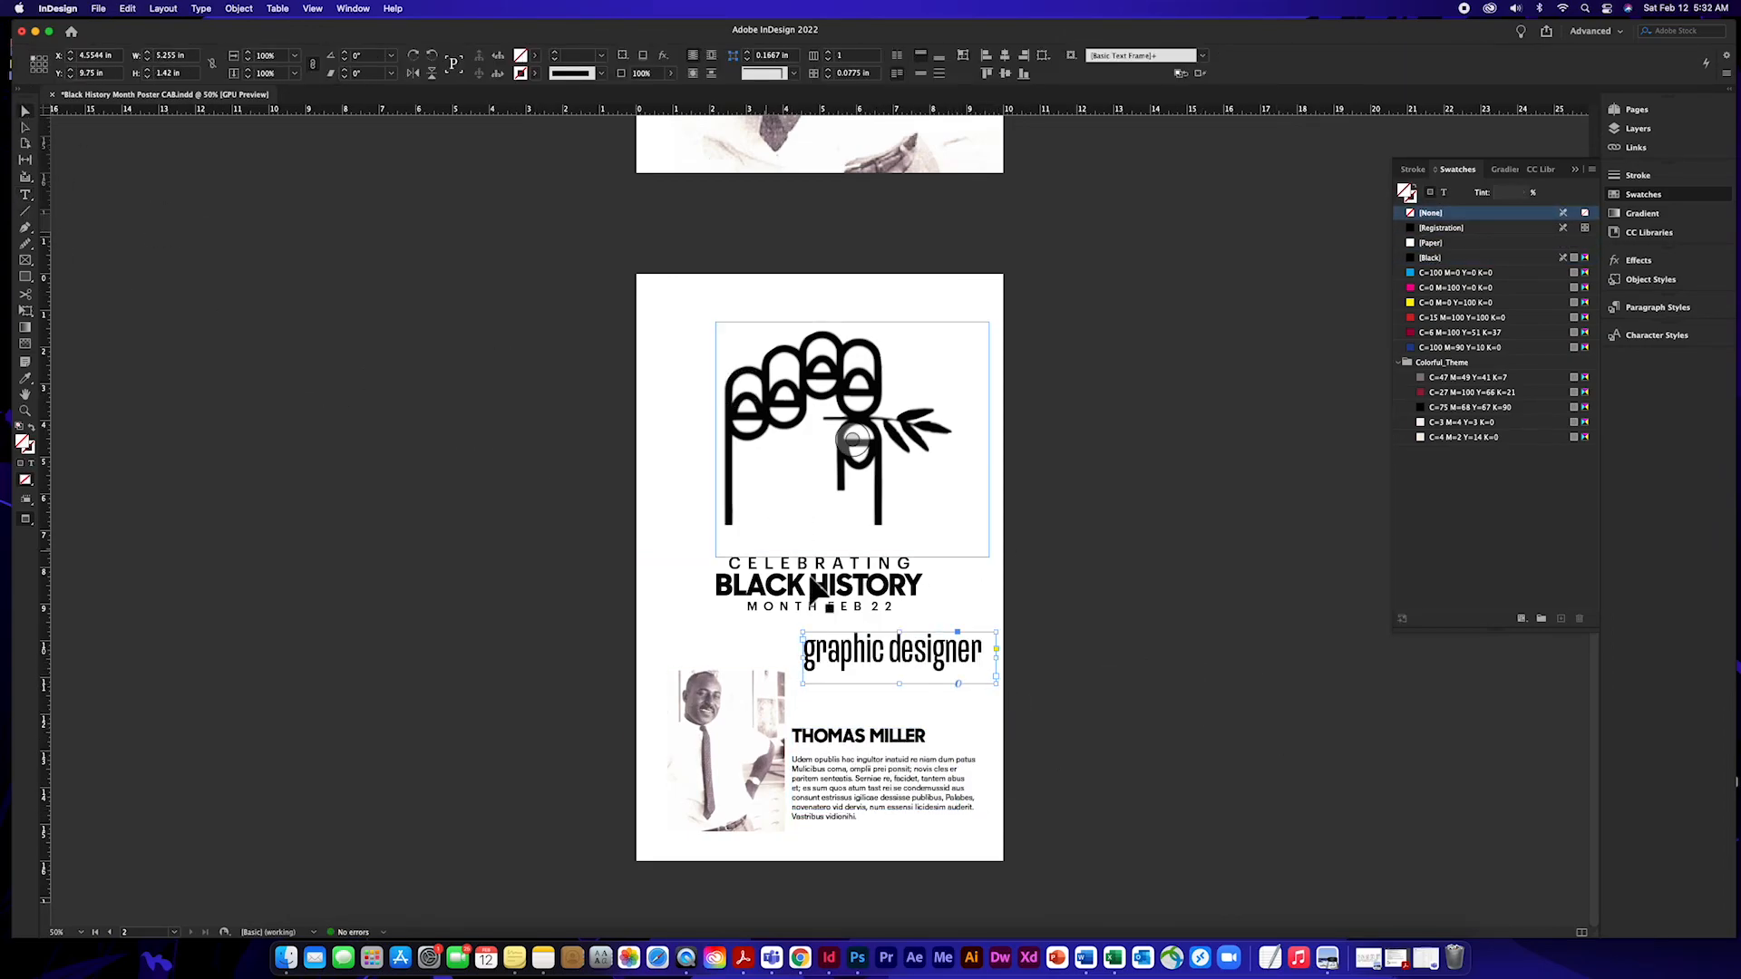
drag(871, 665, 860, 723)
drag(985, 741, 899, 719)
Narrow the biography text frame, then adjust the portrait's crop and shift the photo slightly lower.
click(934, 791)
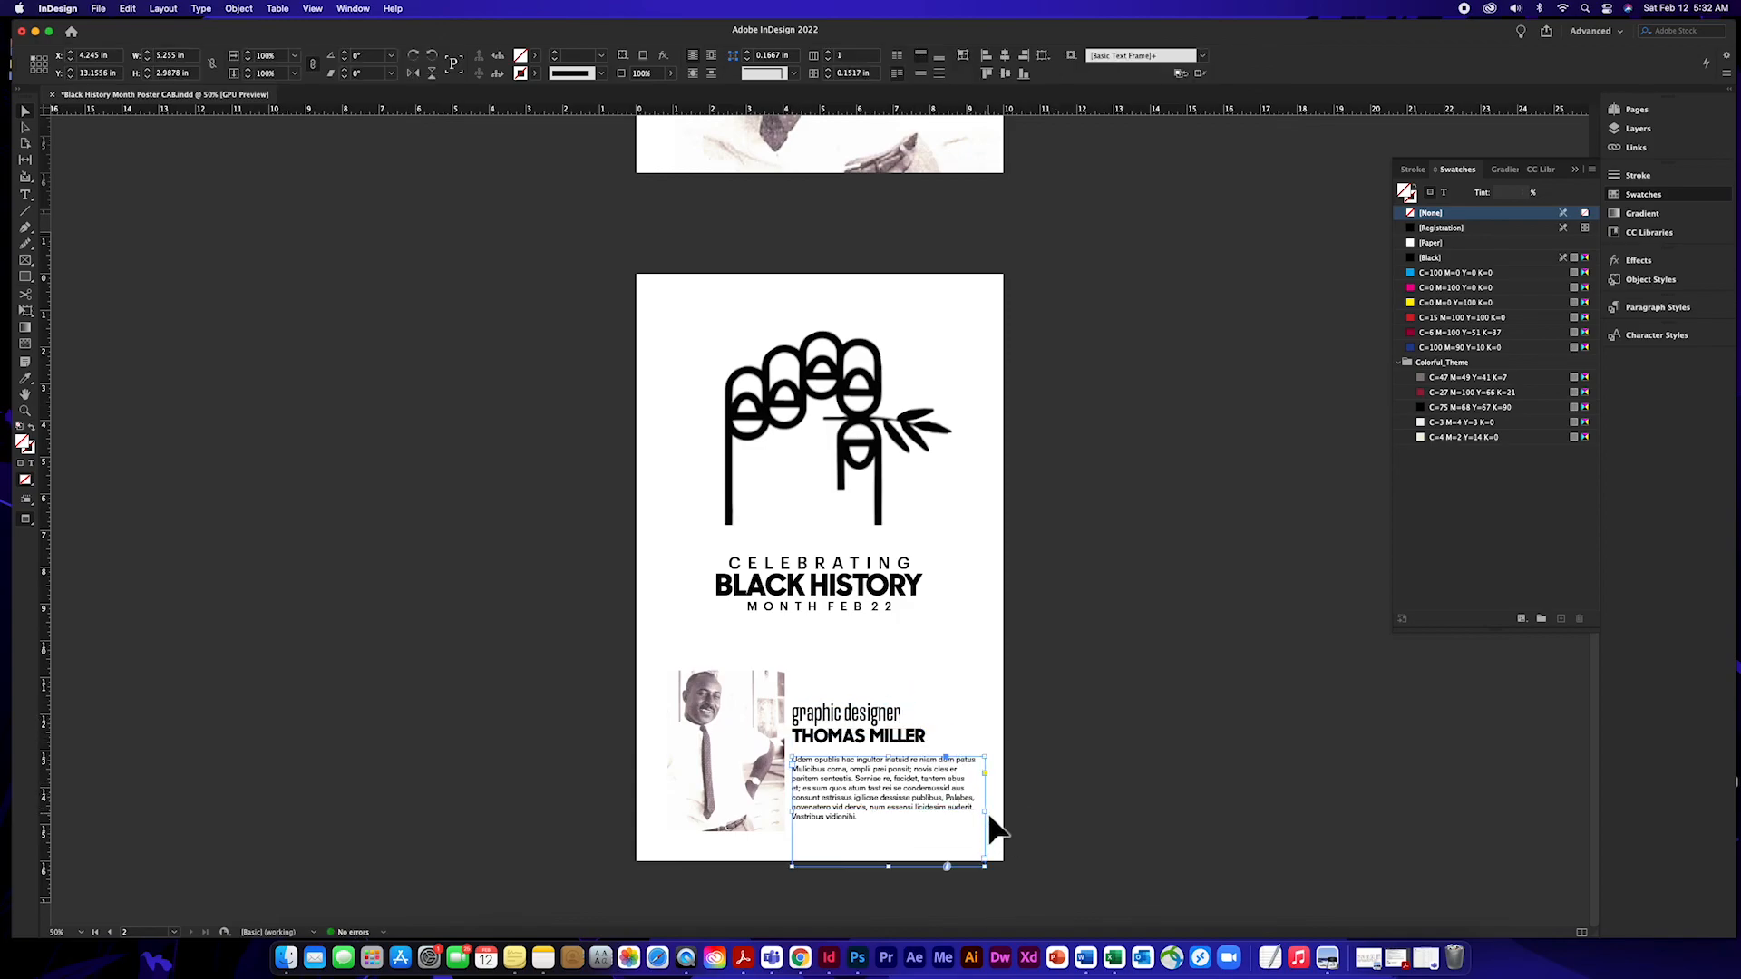
drag(983, 810, 977, 810)
click(1049, 809)
click(726, 802)
drag(667, 841, 602, 843)
double_click(716, 814)
drag(719, 811, 719, 821)
Recolour the subtitle, name title and biography text with the C=47 M=49 Y=41 K=7 swatch.
click(917, 769)
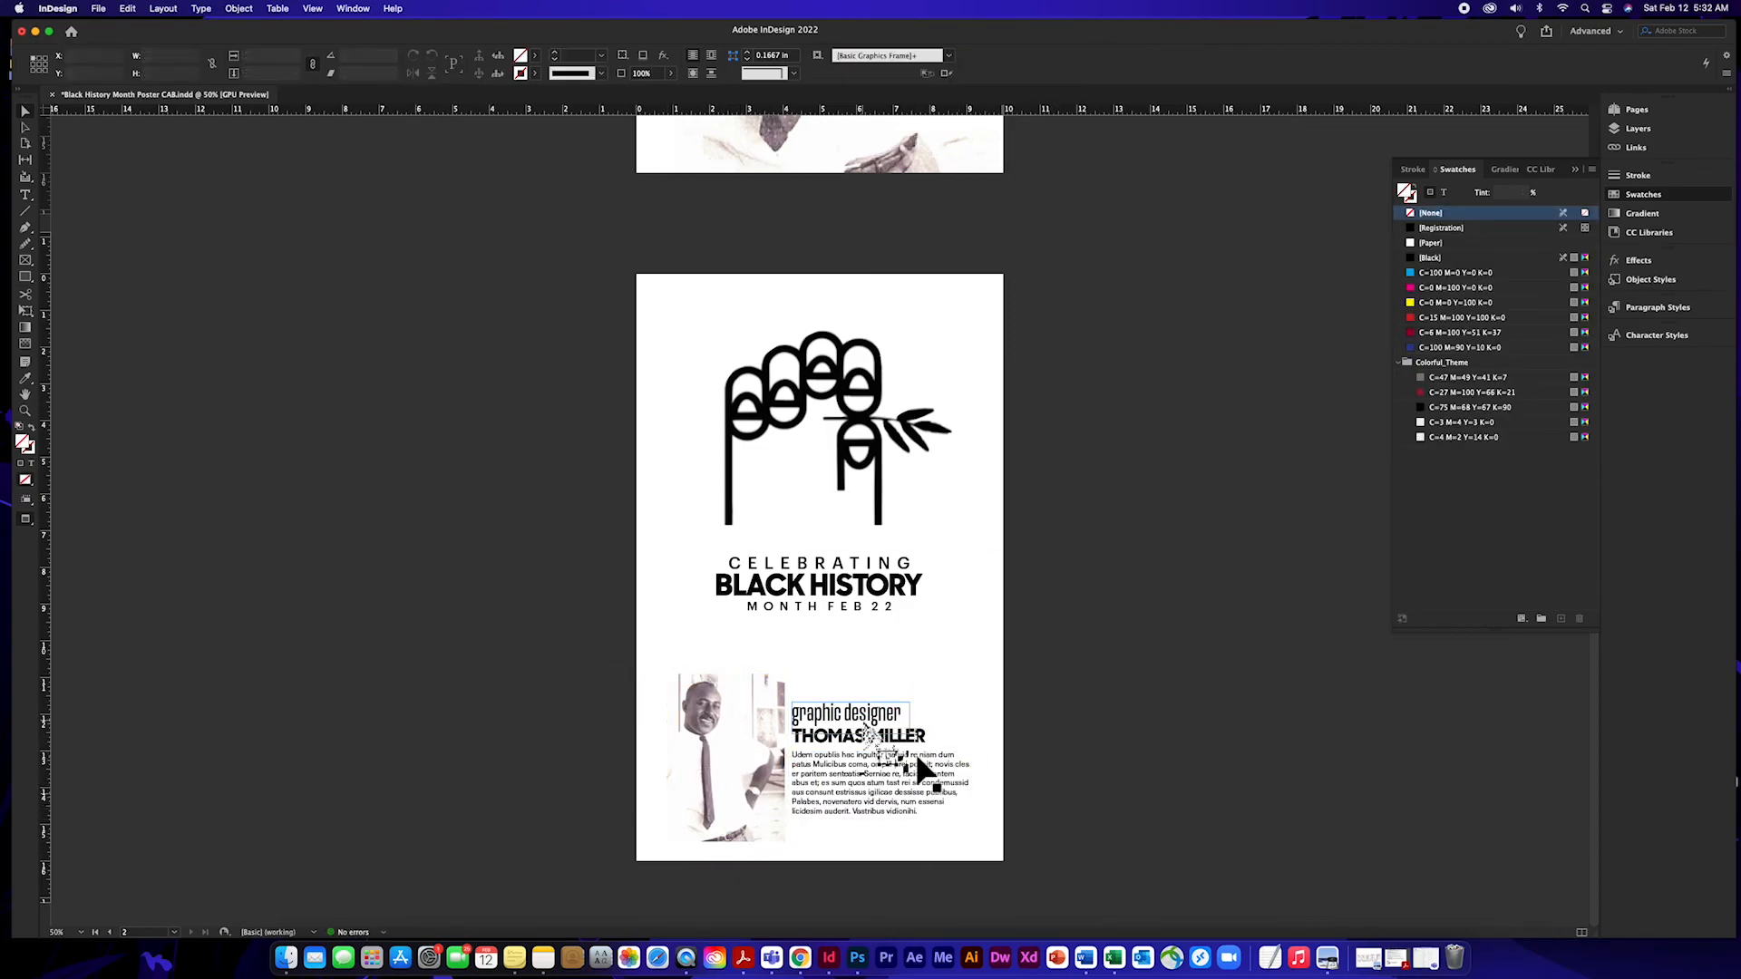
click(1049, 809)
click(1430, 243)
click(988, 811)
drag(818, 861, 819, 731)
click(1022, 828)
click(764, 839)
click(1042, 828)
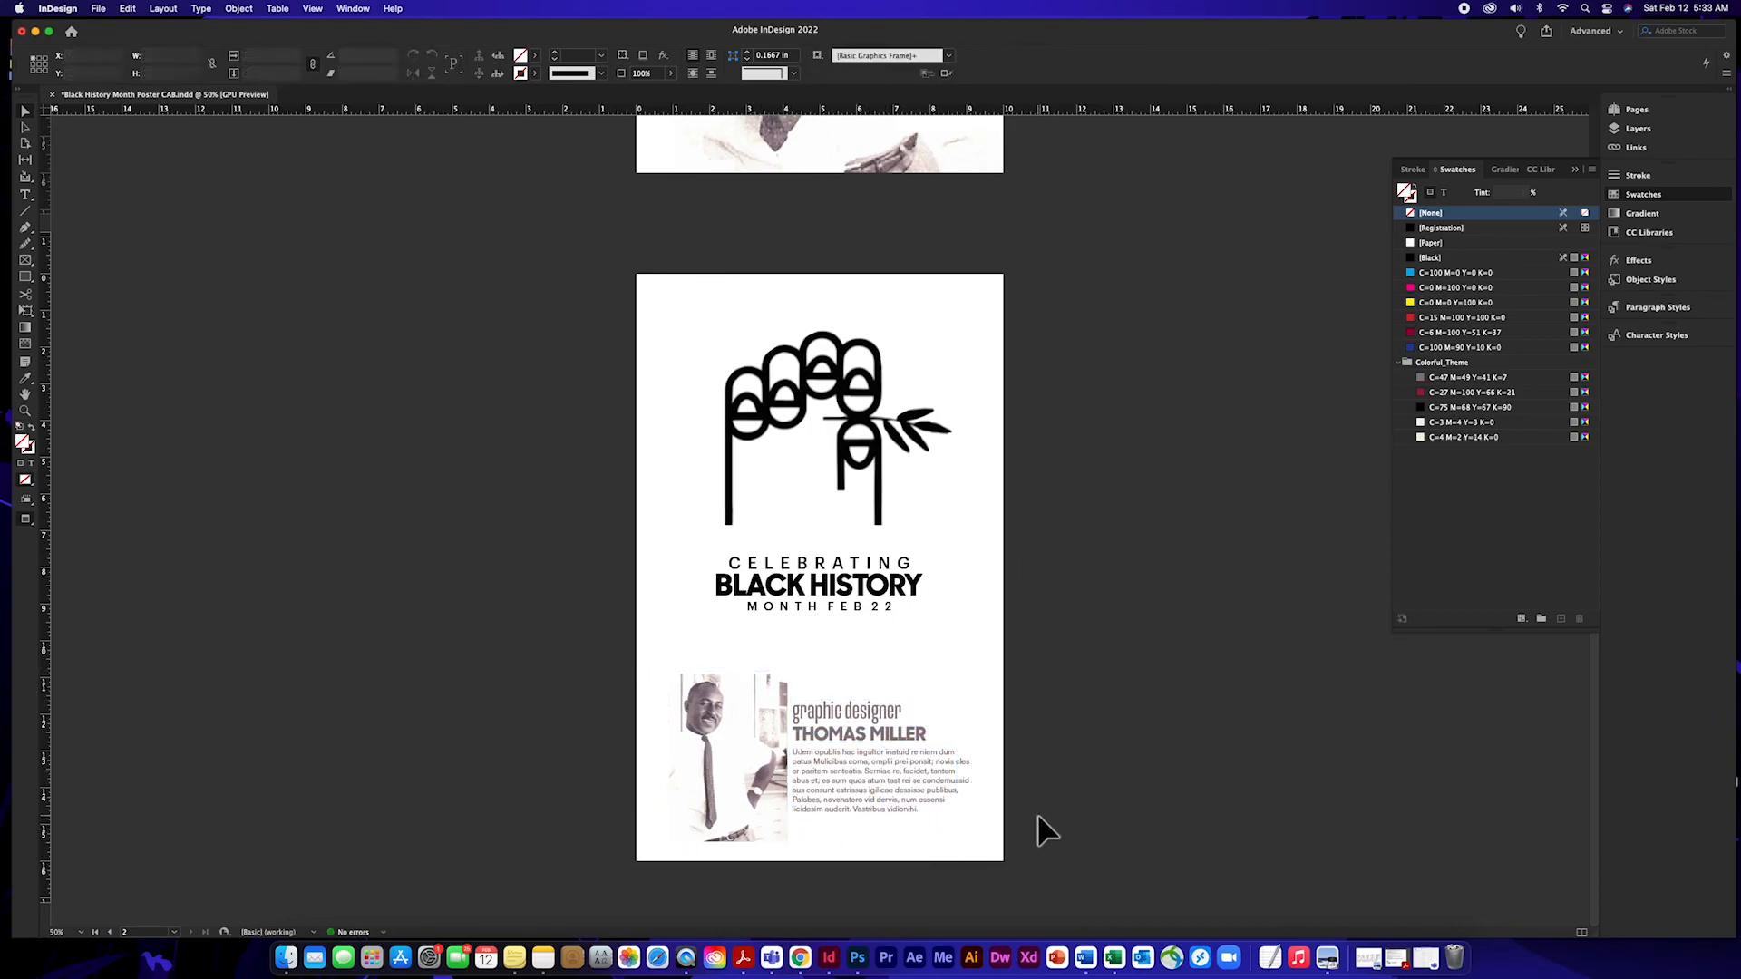
click(874, 817)
double_click(839, 792)
click(849, 847)
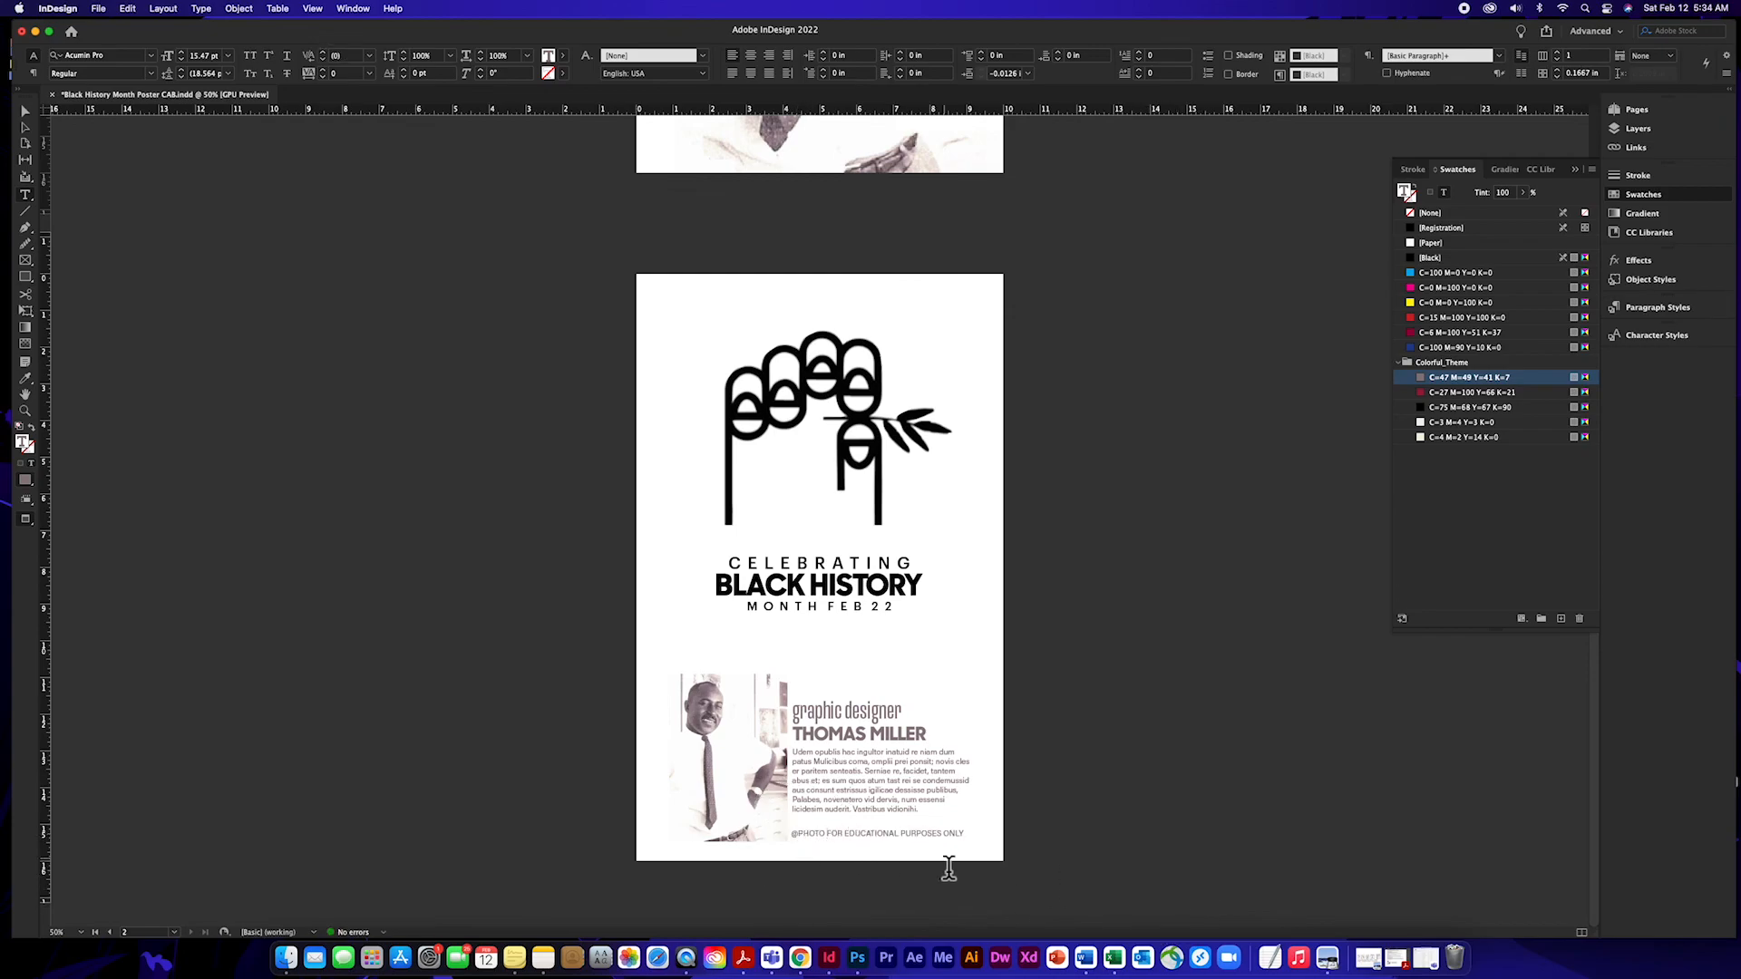
Set the FAIR USE photo credit in small Graphik Light Italic with wider tracking and nudge it down.
click(152, 56)
click(54, 159)
click(296, 220)
click(181, 60)
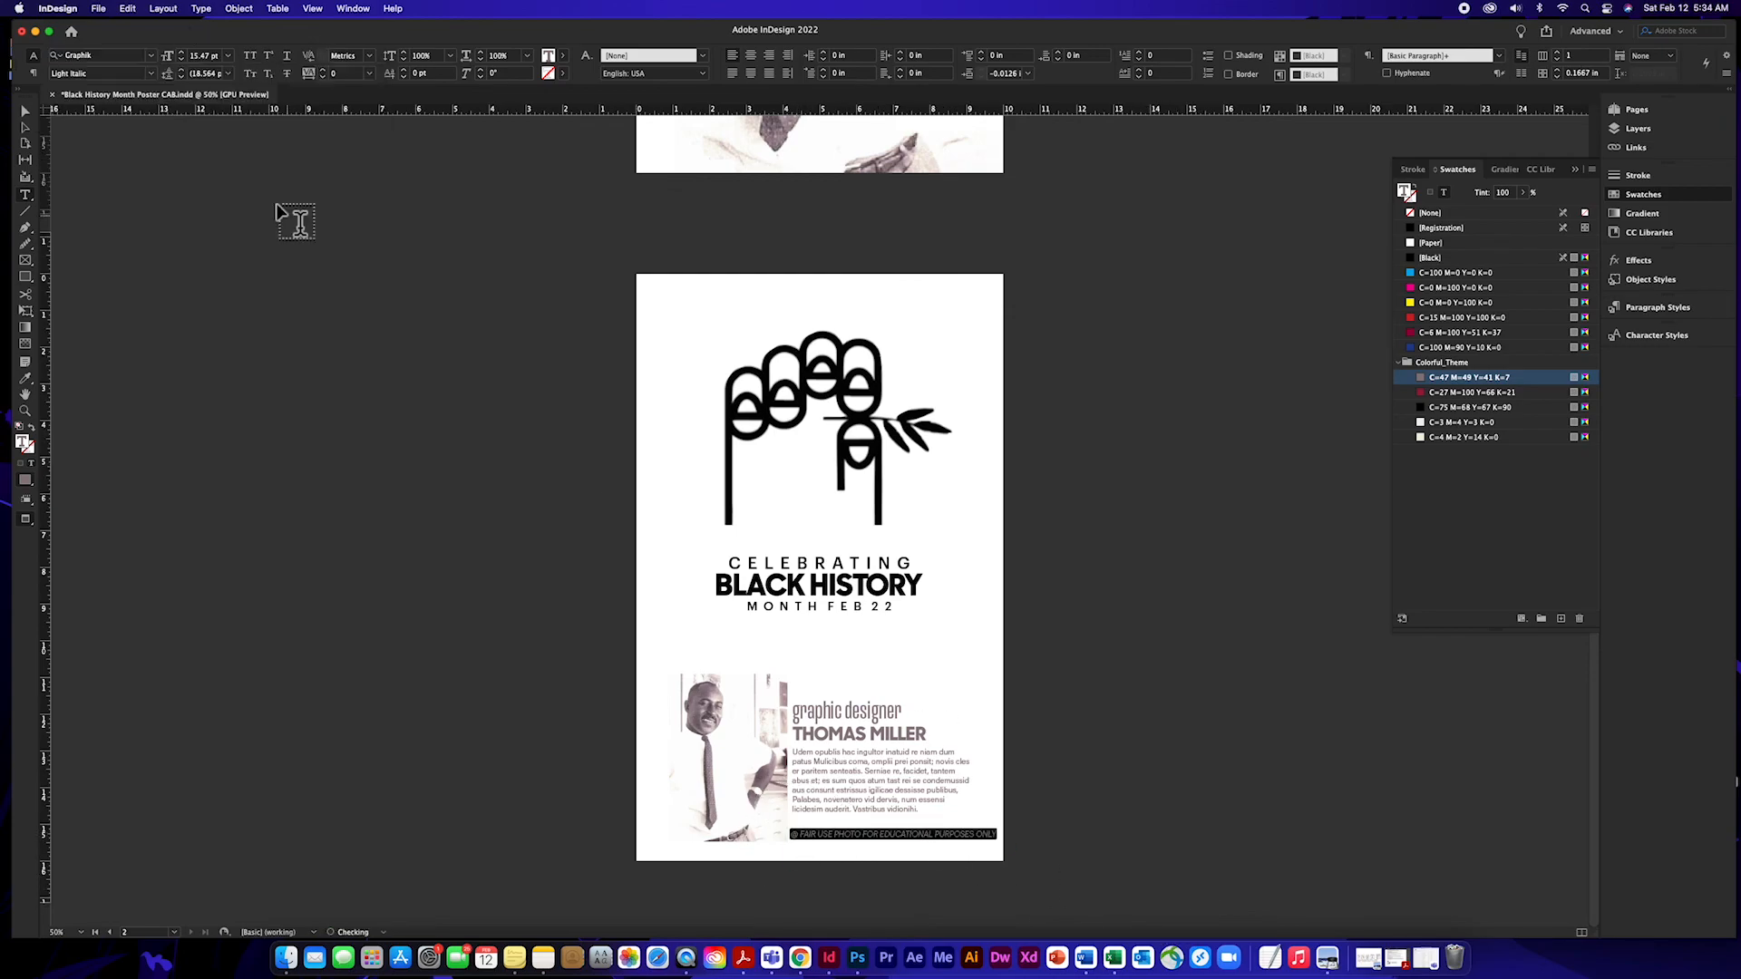
click(369, 74)
click(349, 292)
click(26, 112)
drag(888, 832, 888, 840)
Enlarge the headline block and shift it slightly down along with the portrait and the hand illustration.
drag(834, 605, 834, 614)
drag(728, 753, 727, 764)
click(1045, 693)
click(1034, 691)
click(828, 625)
drag(828, 653, 828, 661)
click(855, 505)
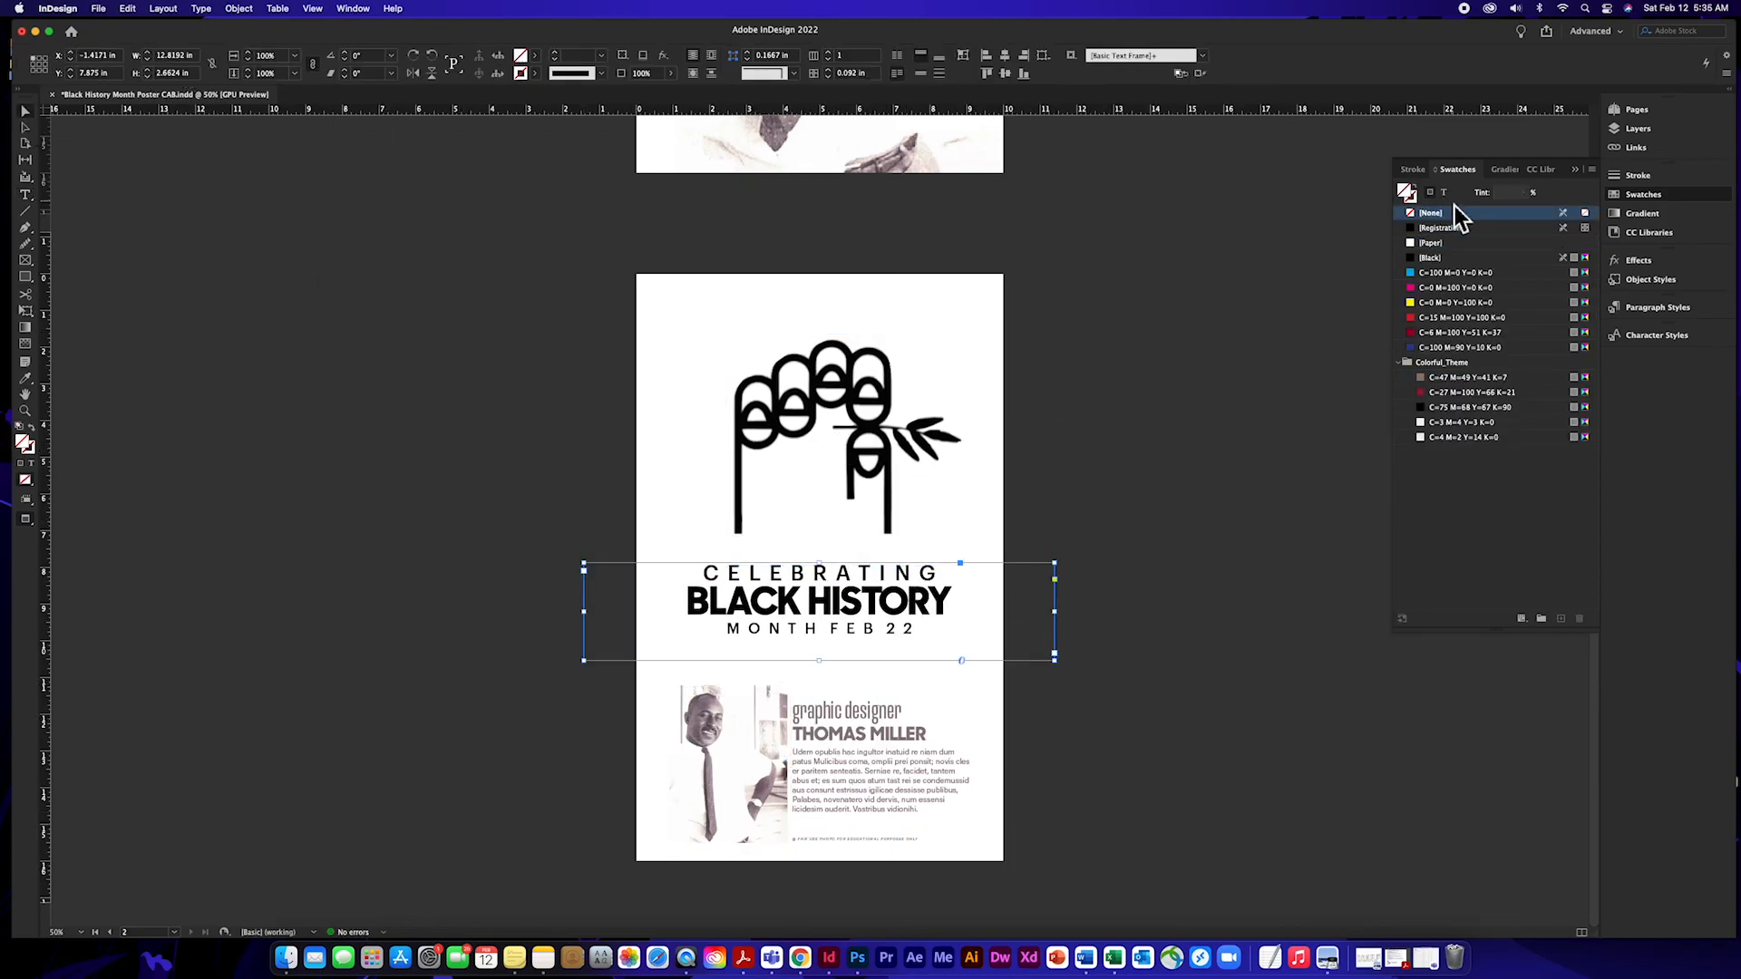
Recolour the whole headline text with the C=47 M=49 Y=41 K=7 swatch.
click(1444, 193)
click(1467, 378)
click(851, 449)
click(1048, 457)
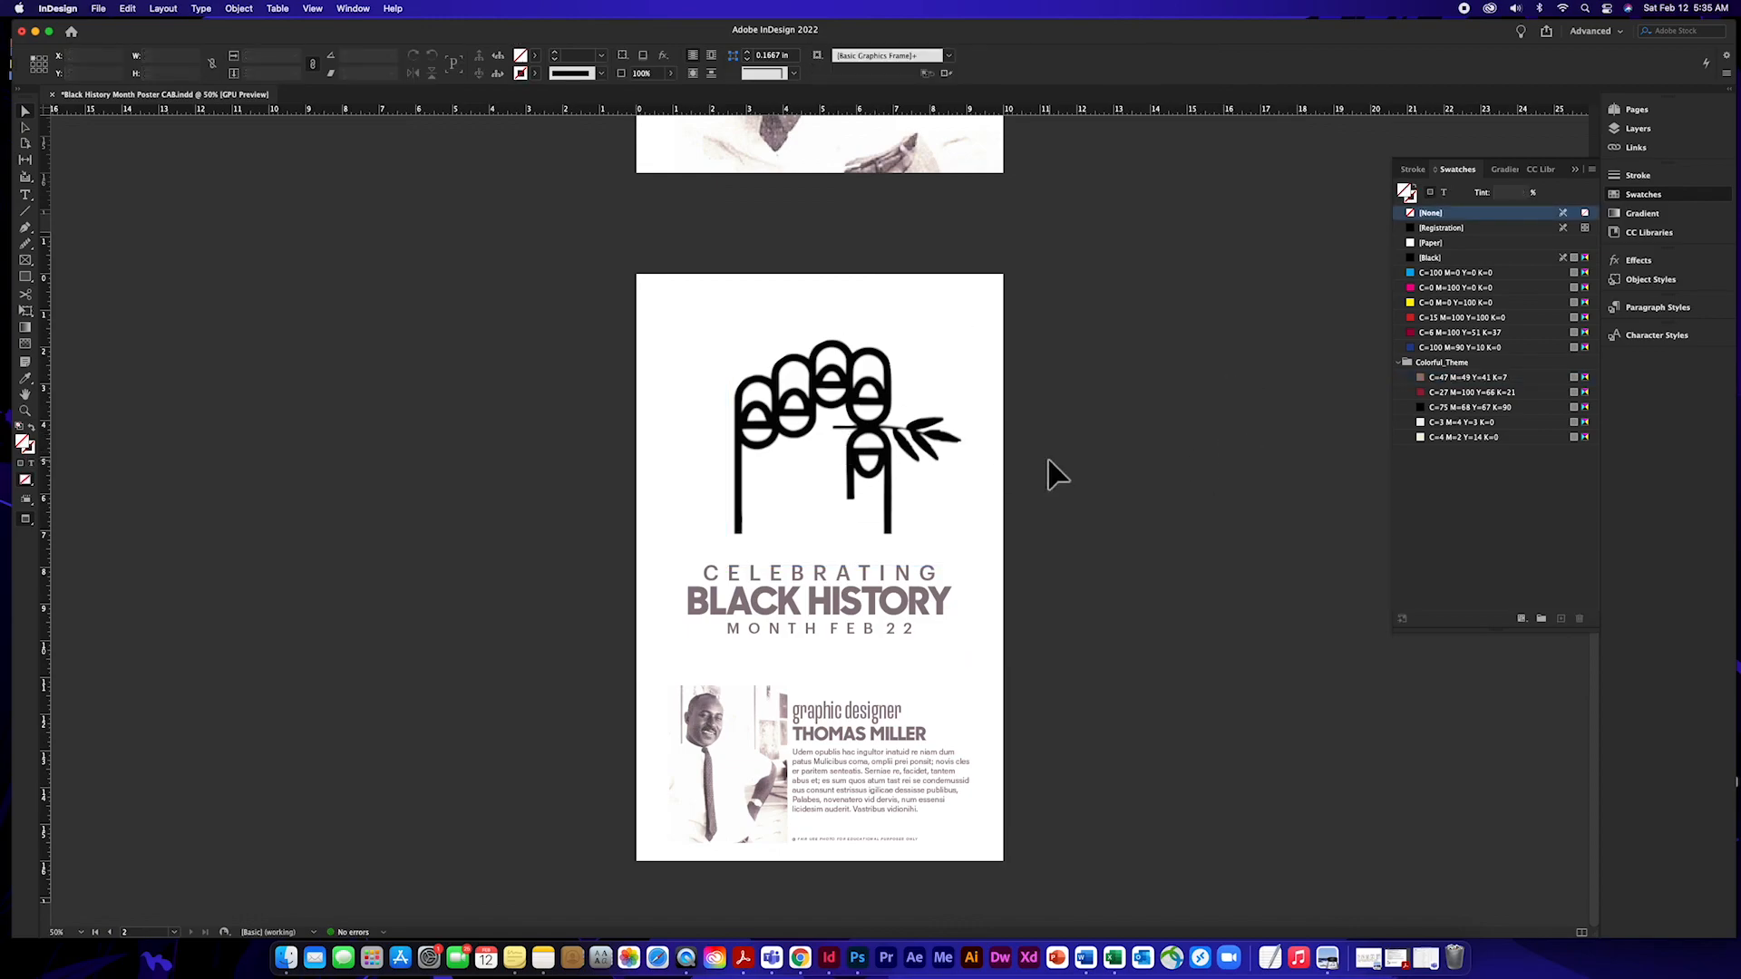
Change only the BLACK HISTORY line of the headline to the [Black] swatch.
click(26, 195)
triple_click(858, 610)
click(1430, 257)
super+click(1104, 568)
Crop the portrait frame tighter around the man and reposition the photo inside it.
click(26, 112)
click(726, 739)
drag(602, 668, 621, 685)
click(1115, 716)
double_click(725, 771)
drag(731, 845, 731, 863)
Scale down the subtitle, name, biography and credit text together and shift them slightly toward the right page edge.
click(1152, 839)
drag(934, 845, 938, 848)
drag(1006, 874, 977, 859)
drag(883, 790, 905, 798)
Fill the rectangle behind the portrait with the C=47 M=49 Y=41 K=7 swatch and apply a Gradient Feather to the photo.
click(1449, 379)
click(238, 8)
mouse_move(244, 322)
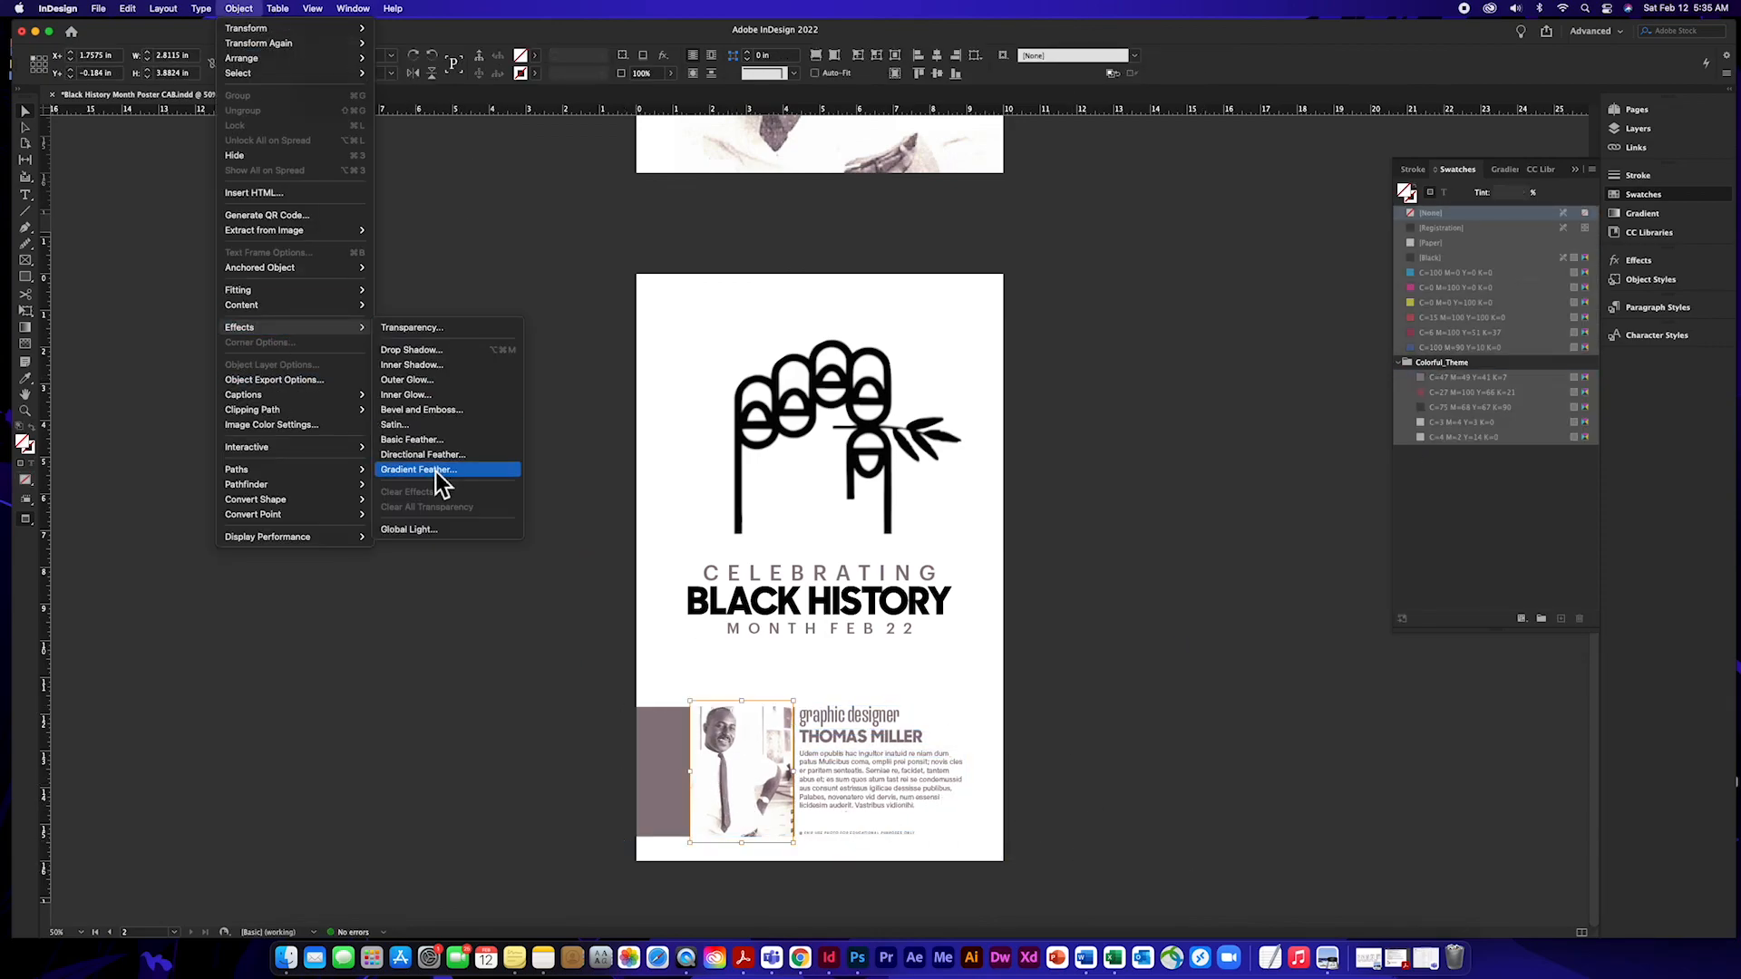
click(444, 477)
drag(856, 525, 796, 521)
click(1055, 623)
Flip the portrait photo horizontally and move it back over the end of the mauve rectangle next to the biography text.
click(1117, 725)
double_click(737, 748)
click(239, 8)
mouse_move(258, 26)
click(417, 152)
drag(658, 756, 763, 756)
Try the [Paper] swatch as the fill of the mauve rectangle behind the portrait, and undo it.
click(1118, 753)
click(753, 770)
click(1420, 244)
key(super+z)
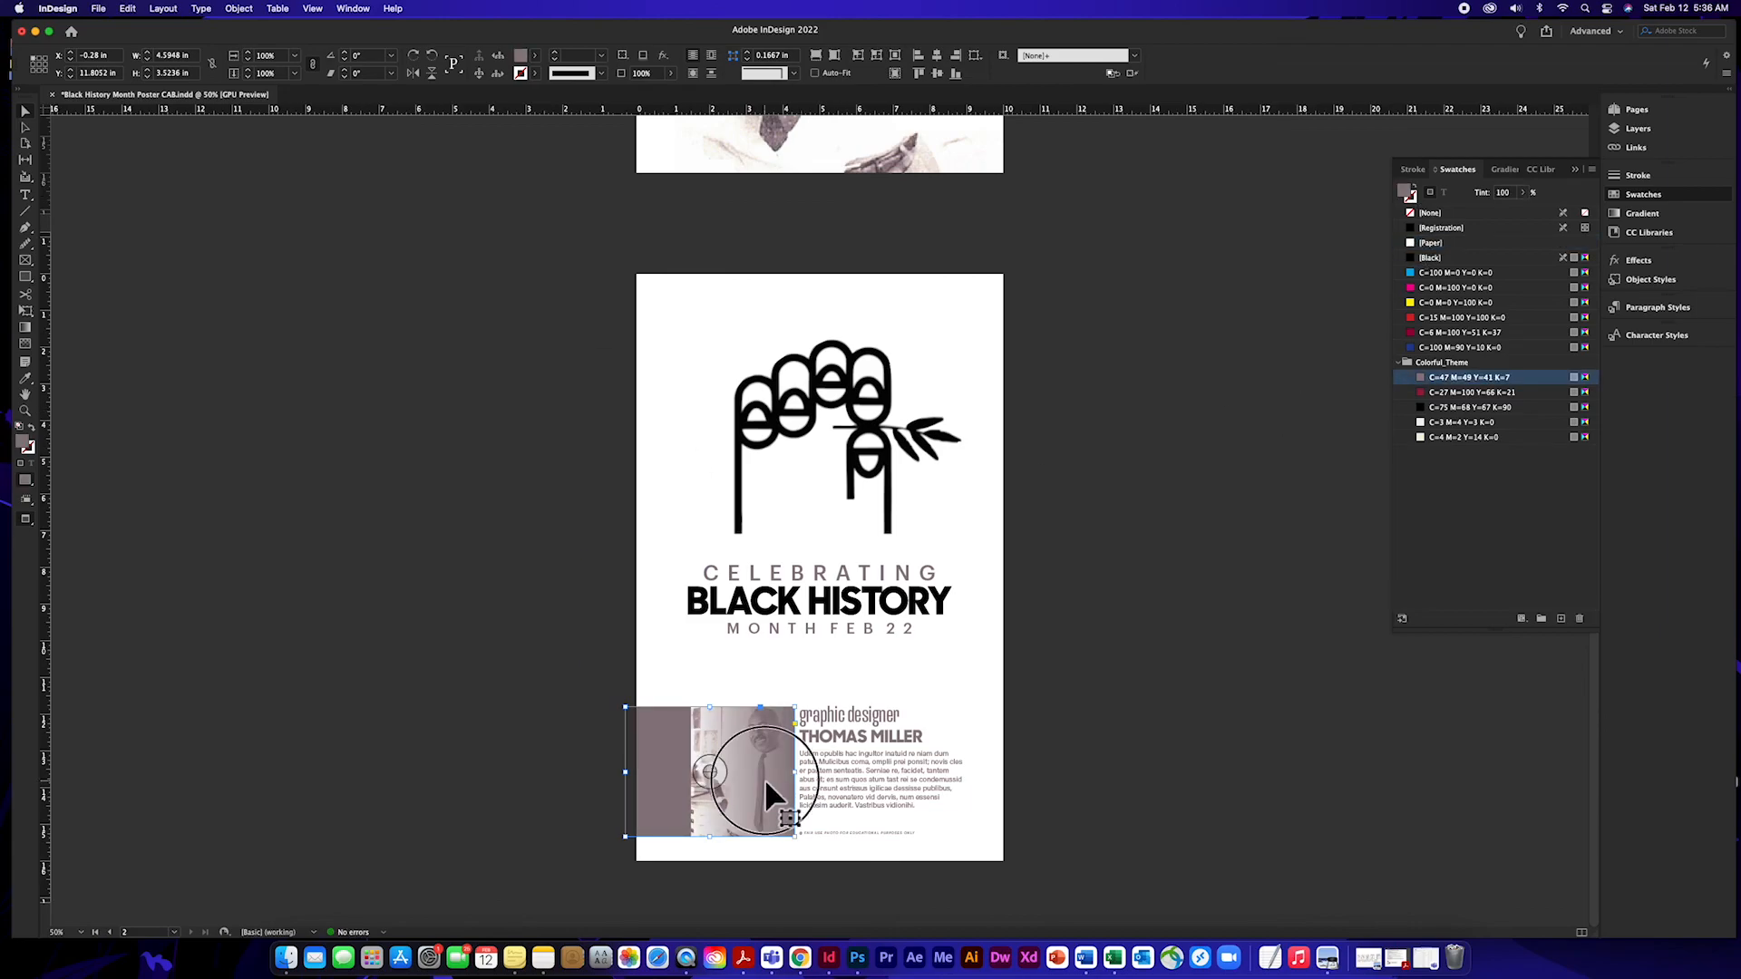
Adjust the flipped photo's Gradient Feather by moving the opaque stop inward and shifting the gradient midpoint to about 63%.
double_click(765, 776)
click(238, 8)
mouse_move(245, 326)
click(437, 474)
drag(864, 422, 907, 422)
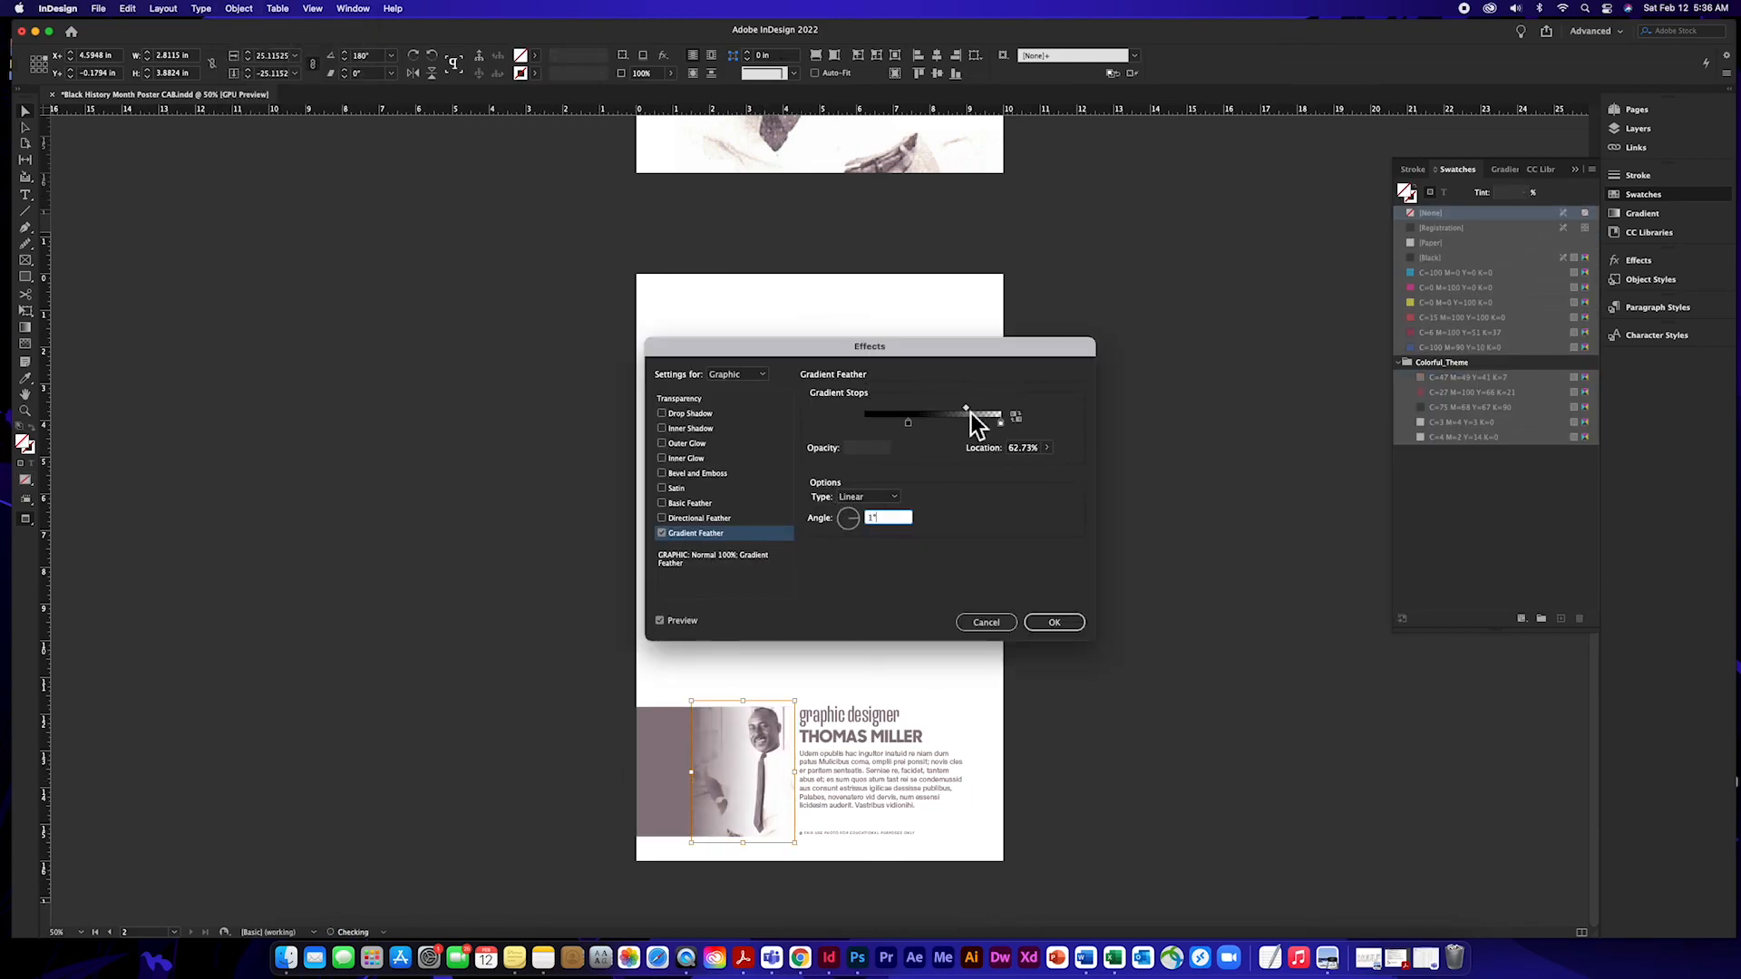
click(1054, 622)
Nudge the subtitle, name, biography and credit text together slightly to the right, away from the portrait.
click(785, 766)
click(879, 782)
drag(874, 854, 971, 725)
key(shift+Right)
click(1117, 732)
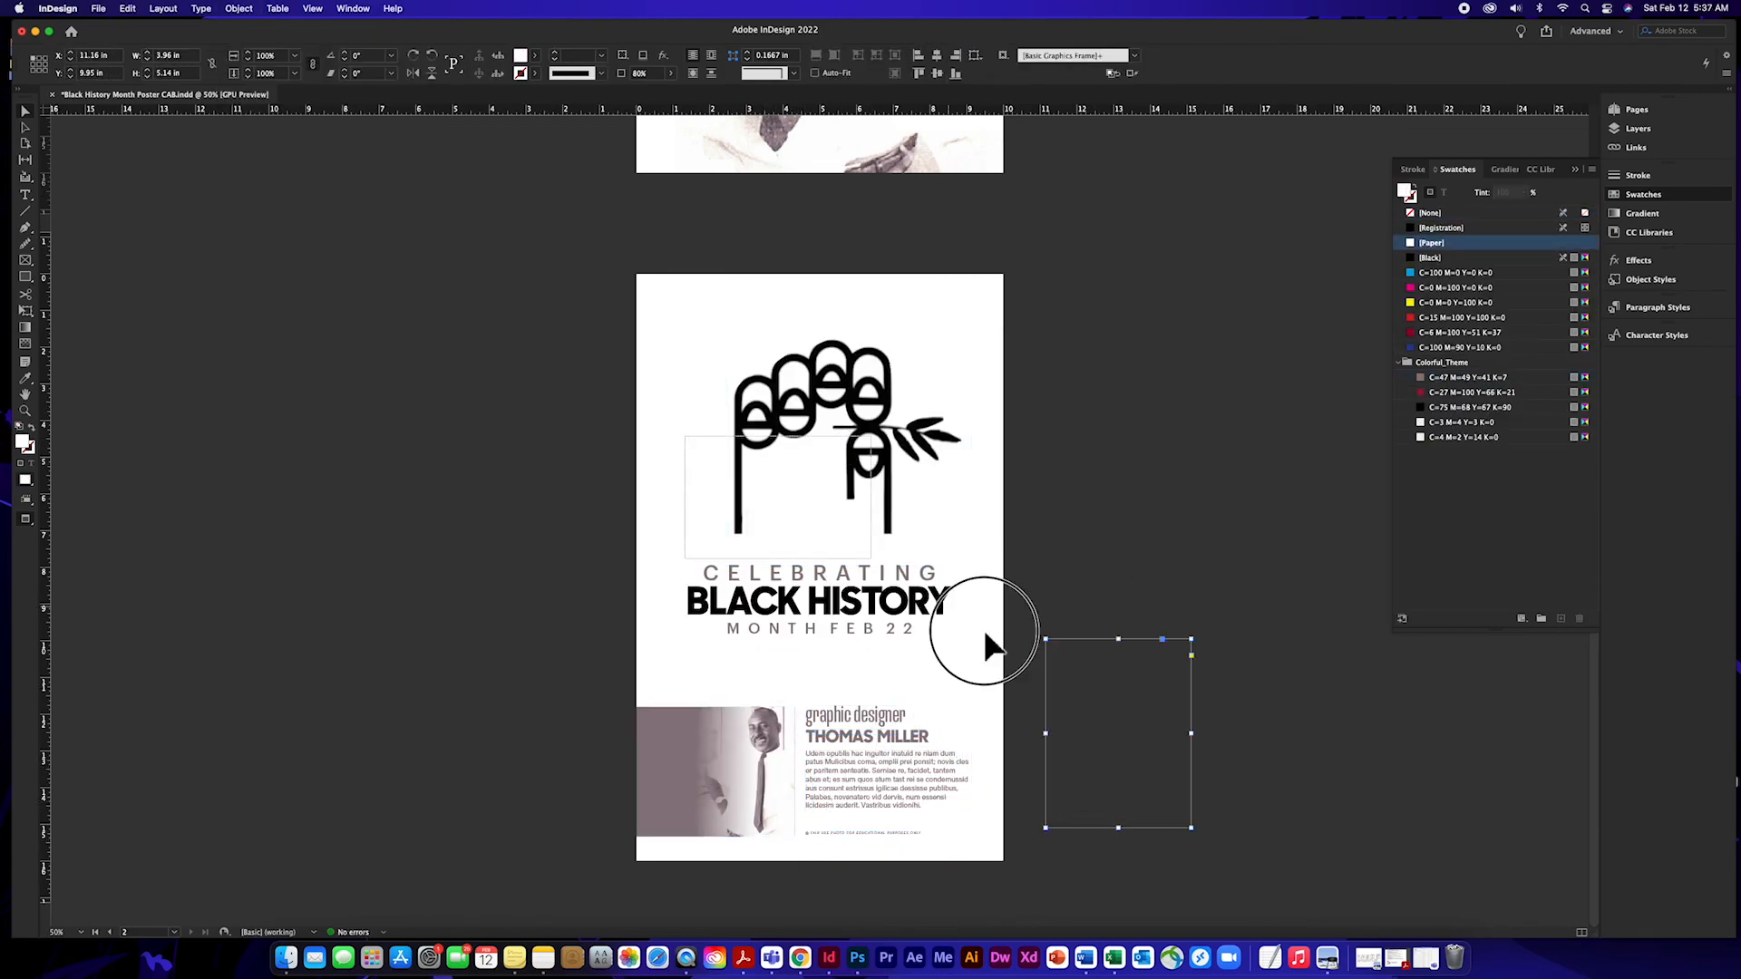
Select the fist illustration and the headline together, enlarge them slightly and recentre them on the page.
drag(693, 445, 834, 626)
drag(819, 662, 827, 688)
drag(934, 666, 930, 665)
click(1117, 703)
click(1308, 681)
Lower the fill tint of the mauve rectangle behind the portrait slightly.
click(669, 771)
click(1526, 194)
drag(1527, 211, 1509, 212)
click(1076, 605)
click(703, 771)
click(1238, 838)
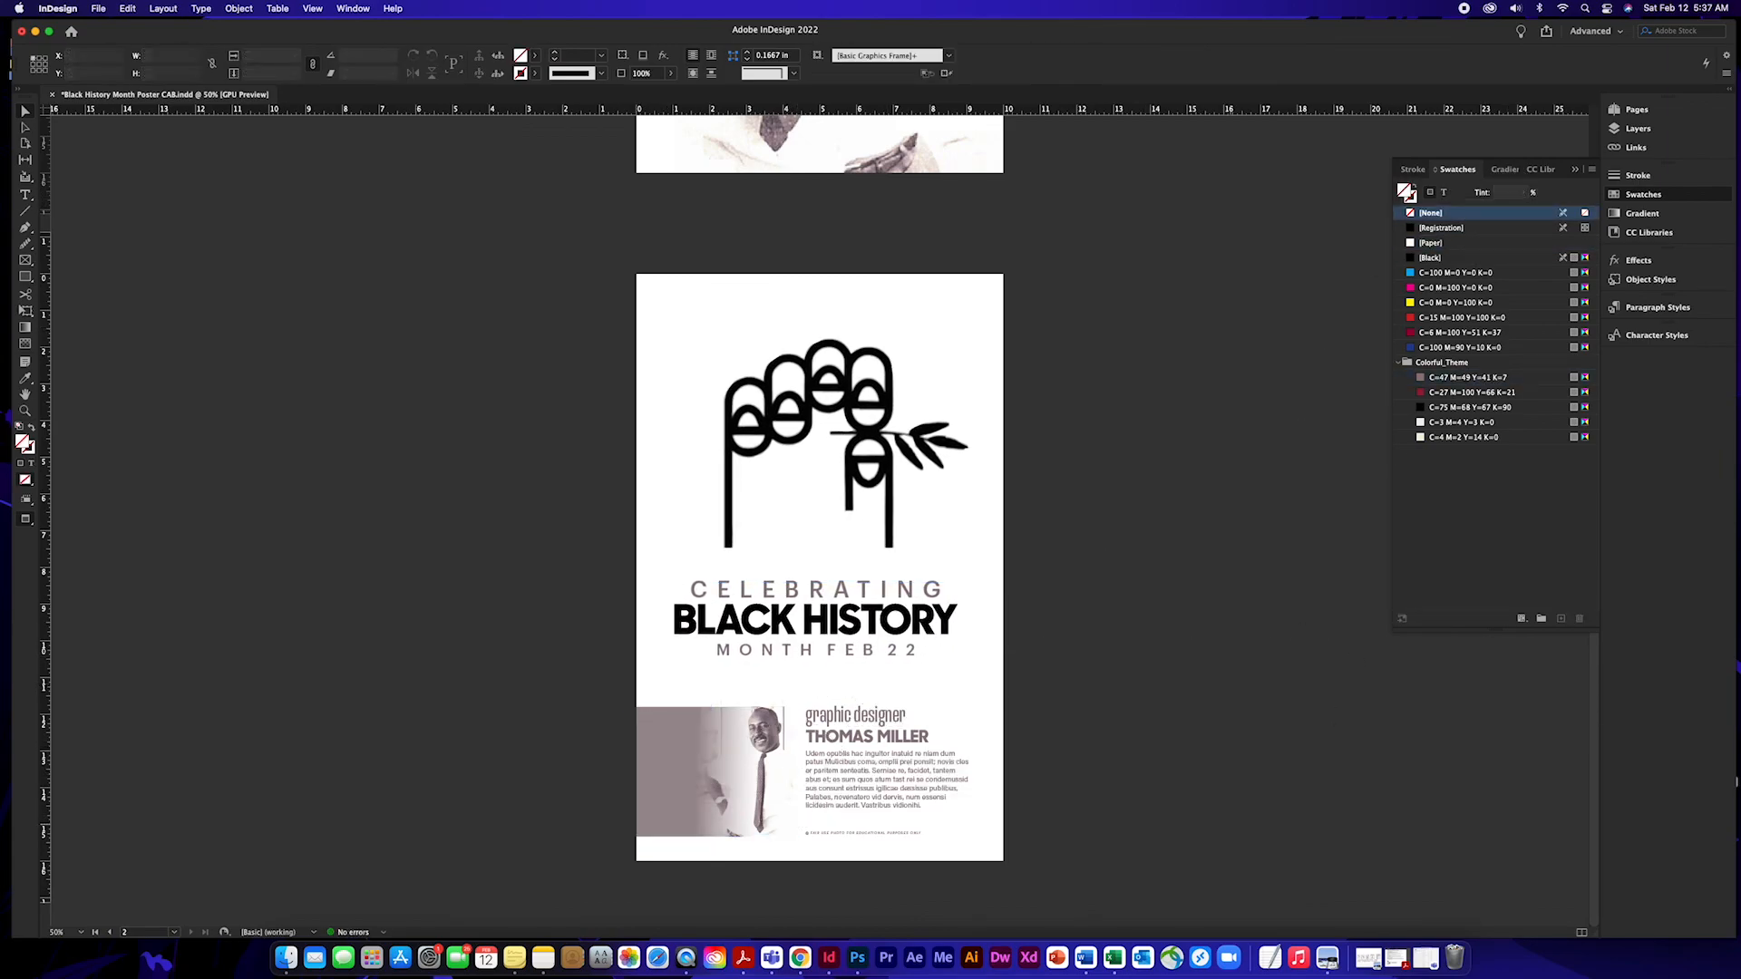
Draw a rectangular border about 9.27 x 15.35 inches just inside the page edges and give its stroke the [Black] swatch.
click(26, 277)
mouse_move(650, 283)
mouse_down()
mouse_move(694, 390)
mouse_move(991, 848)
mouse_up()
click(1411, 197)
click(1411, 258)
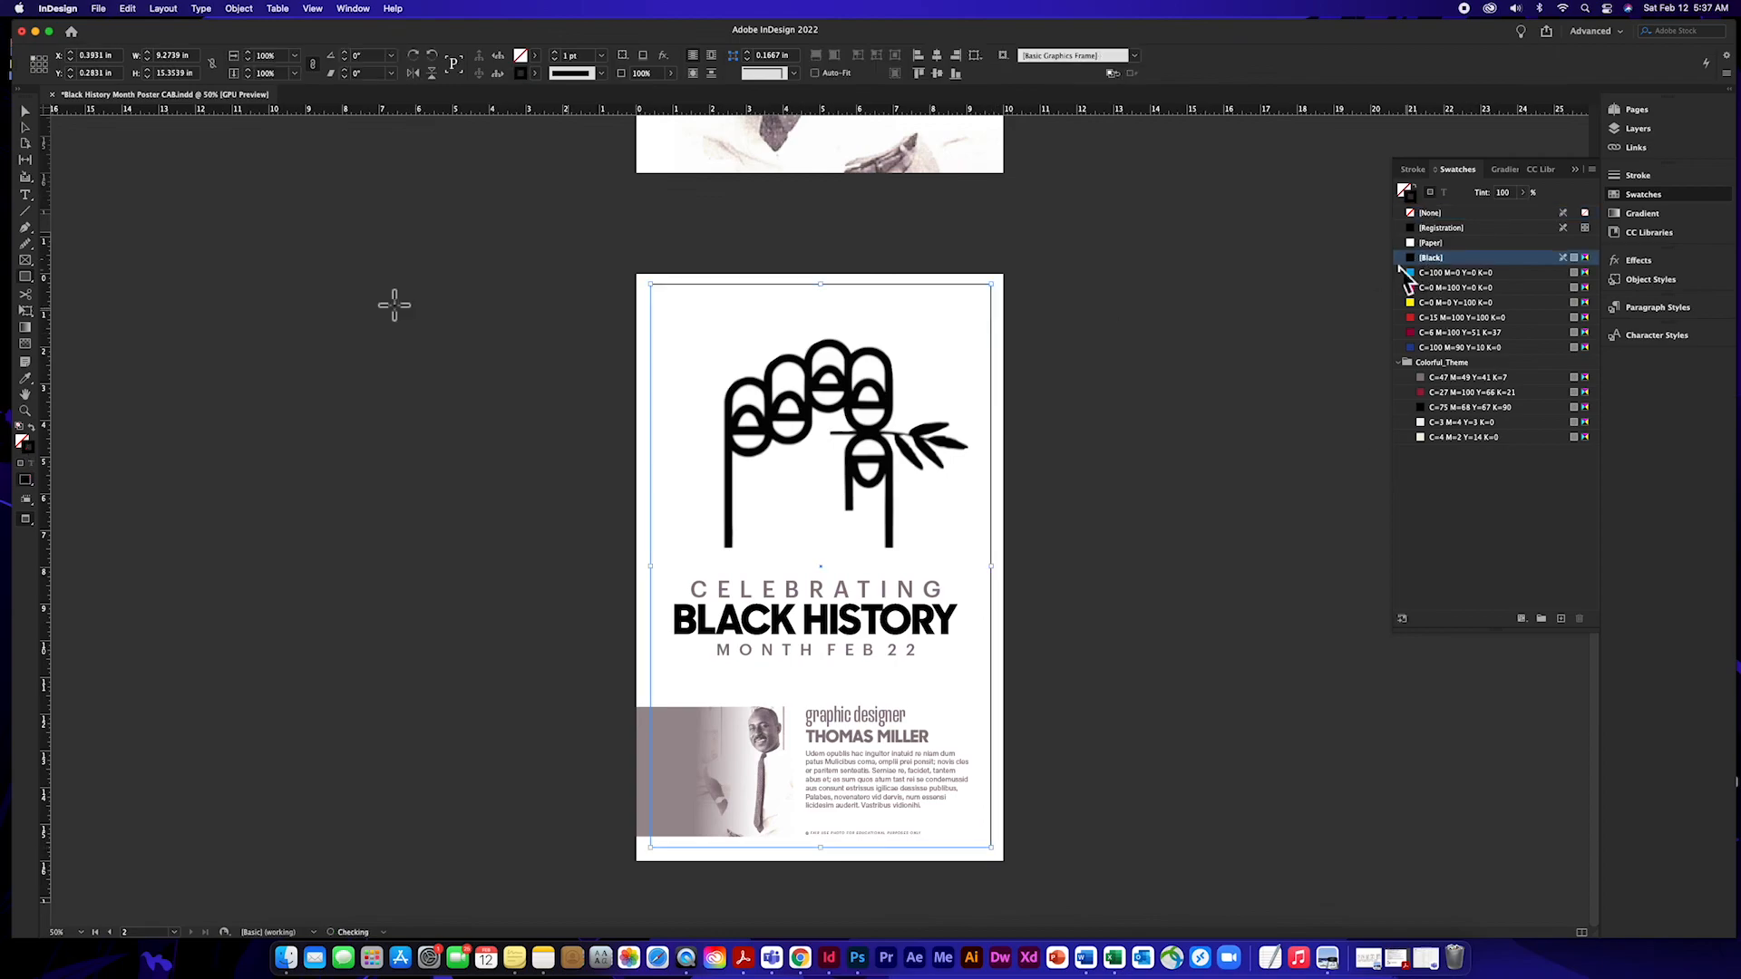